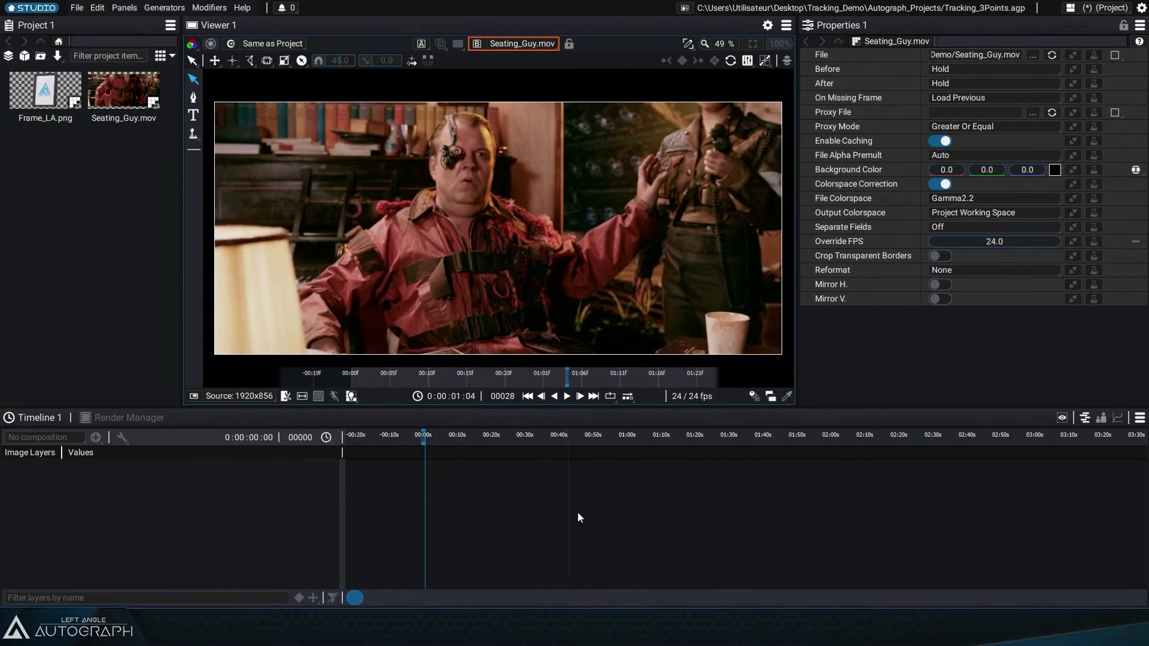
Step: Create a composition from the Seating_Guy.mov footage and rename it _Final
right_click(112, 98)
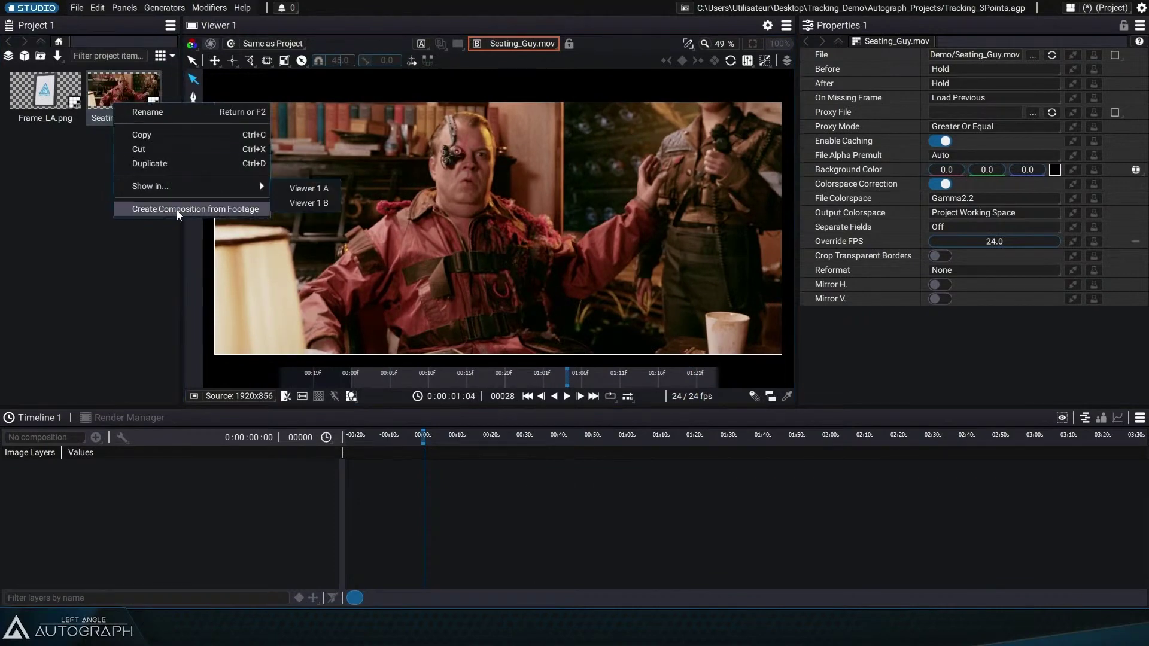
click(200, 209)
click(143, 99)
click(143, 99)
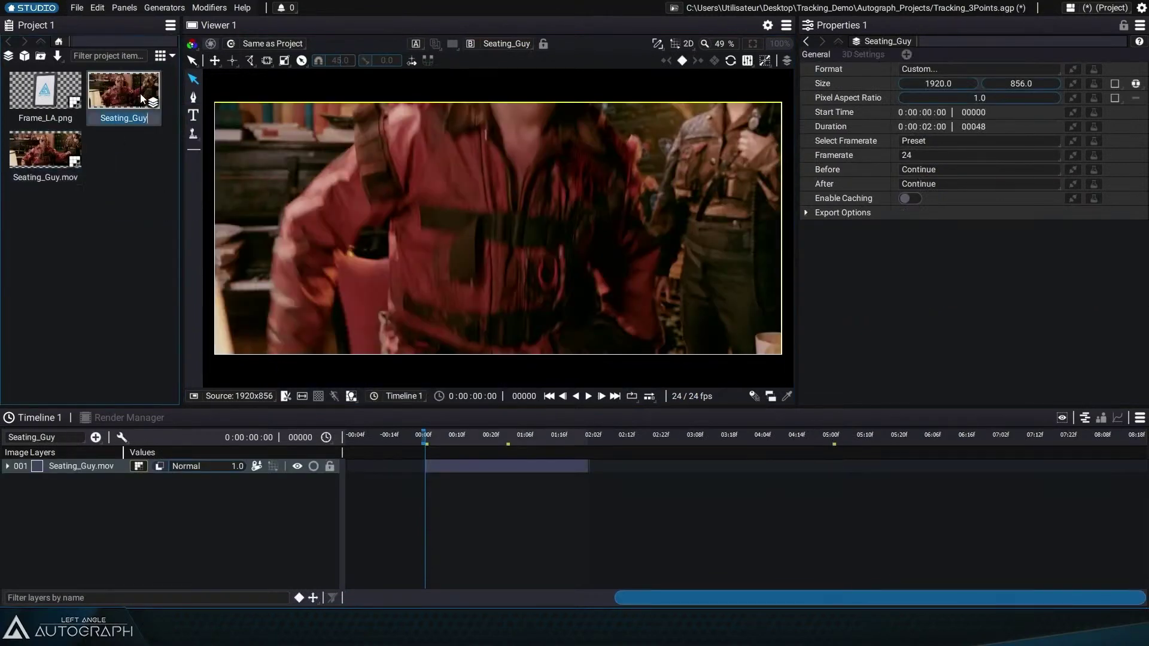
text(_Final)
key(Return)
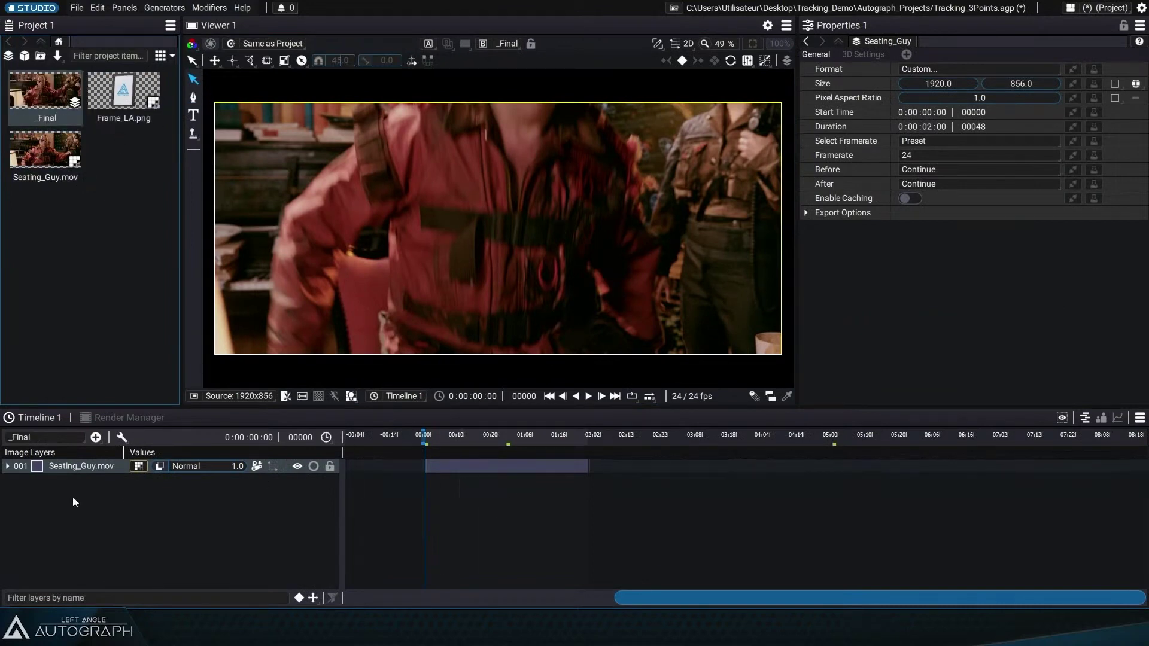
Step: Add a Point Tracker to the Seating_Guy.mov layer
click(5, 467)
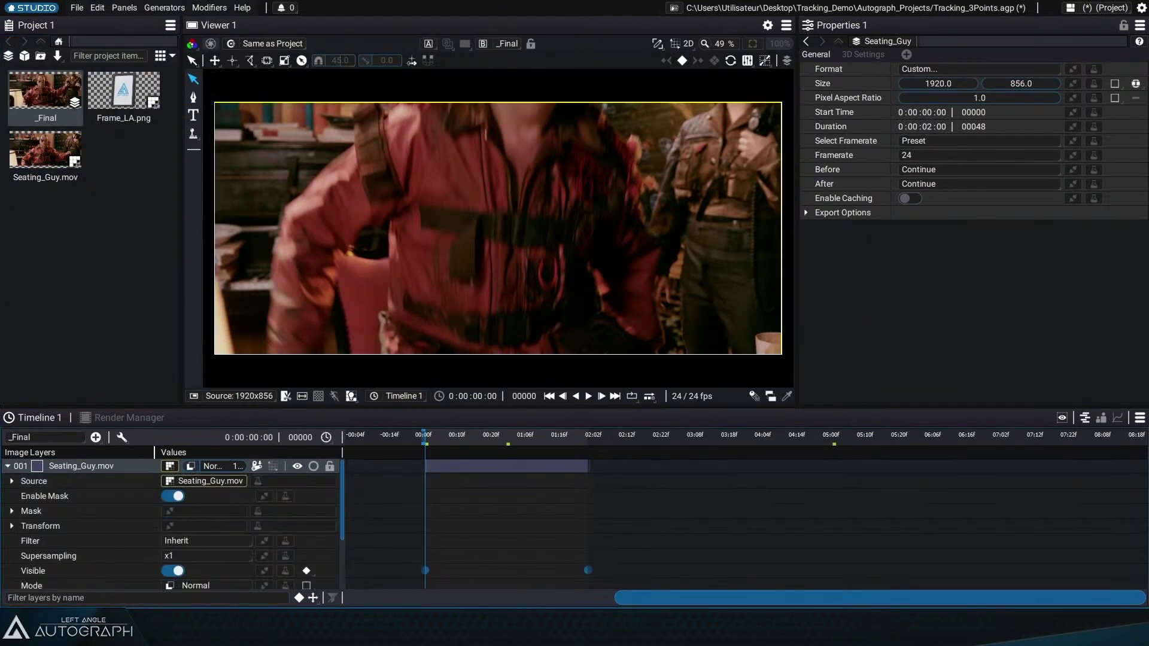
click(112, 469)
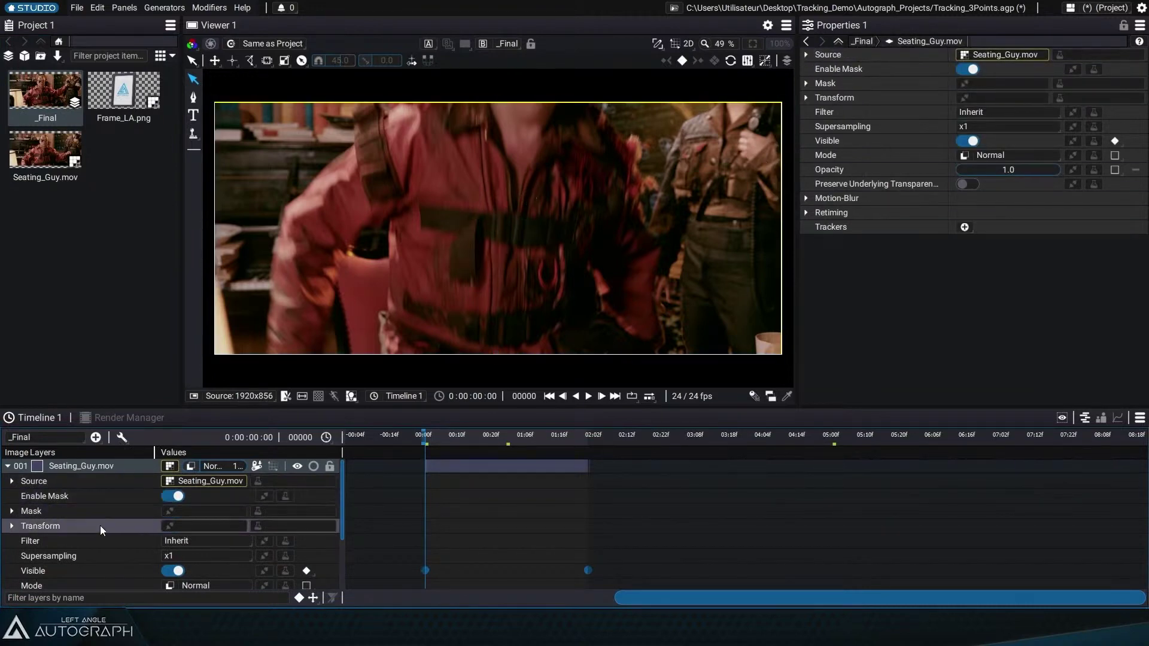
scroll(102, 523, down, 2)
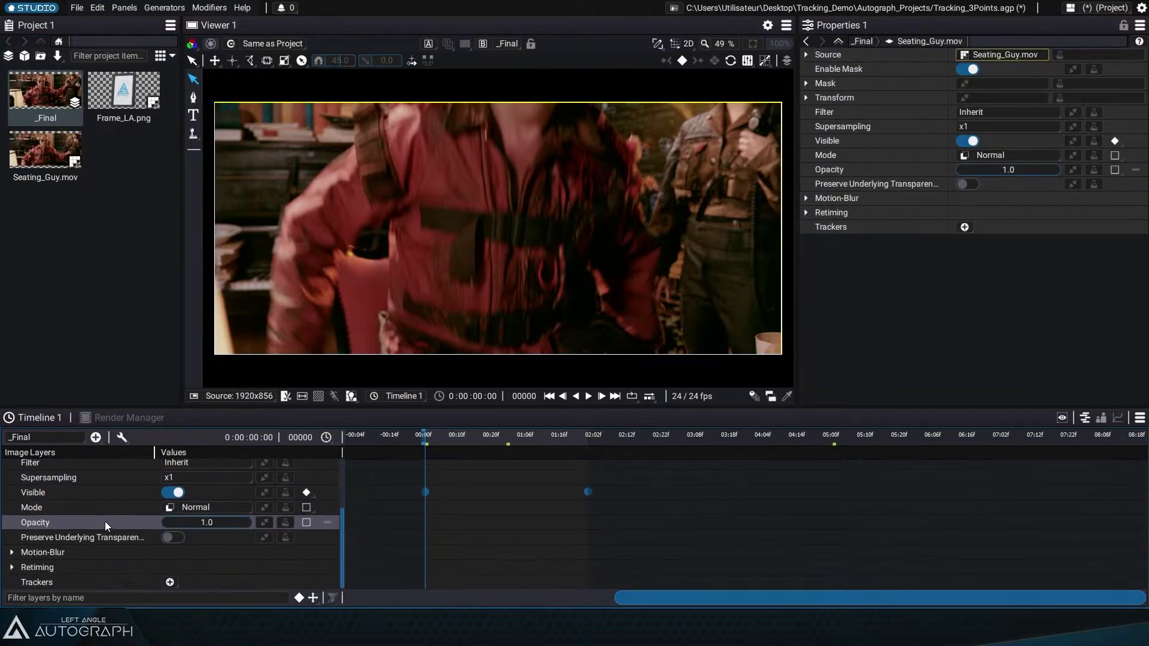
click(170, 582)
click(965, 228)
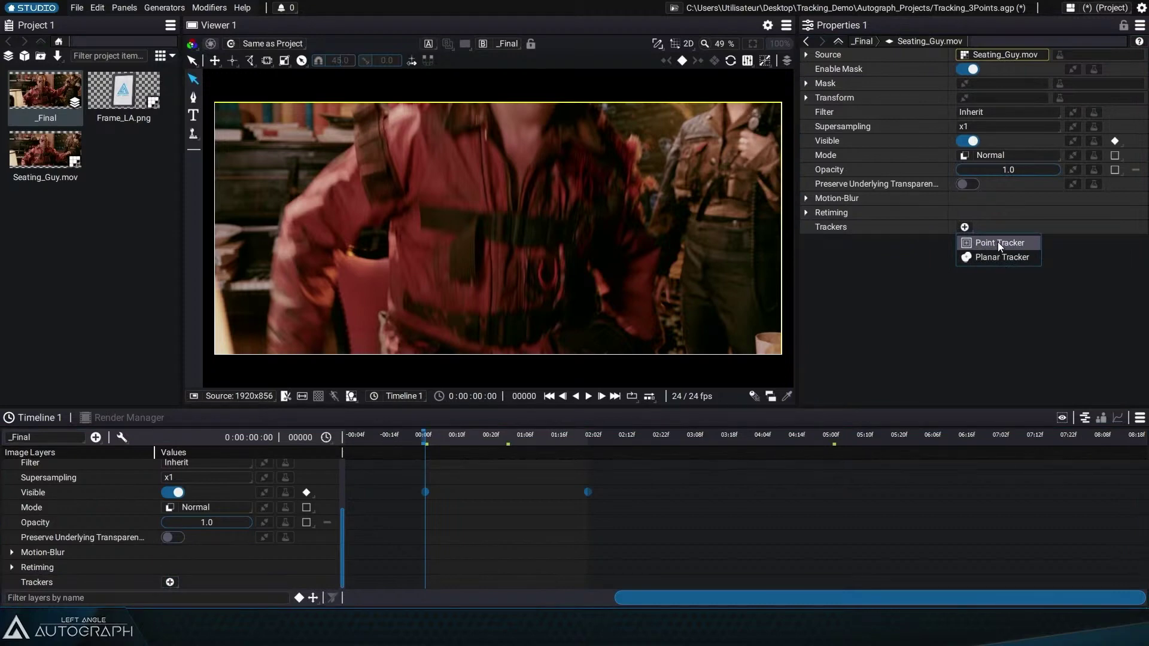
click(169, 584)
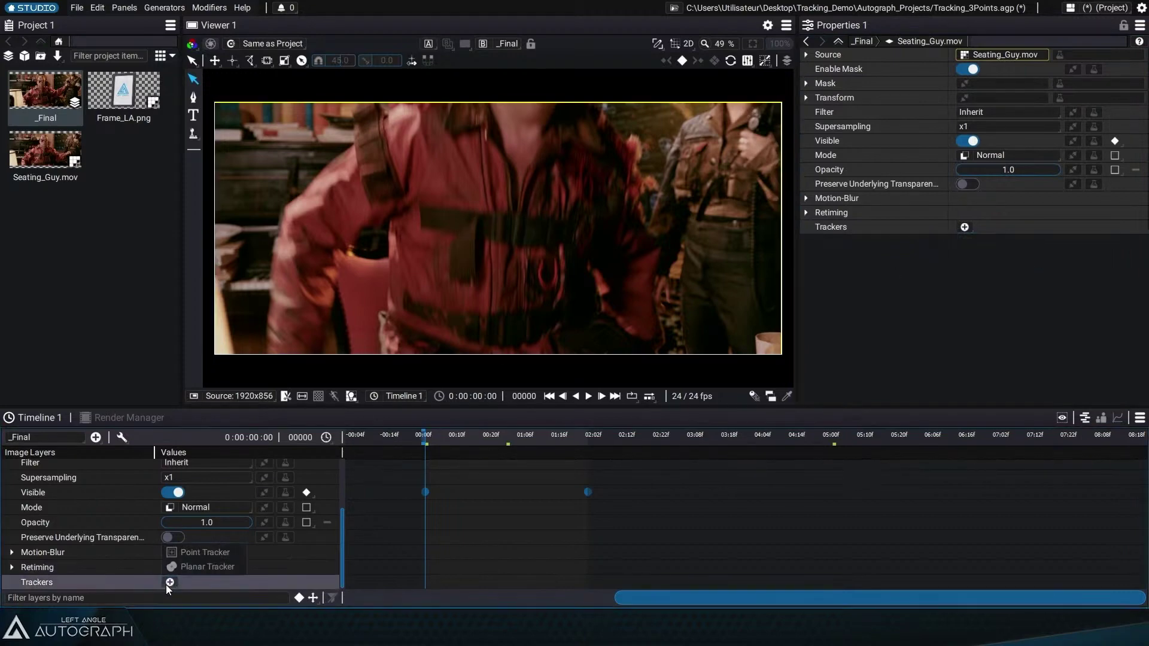
click(220, 553)
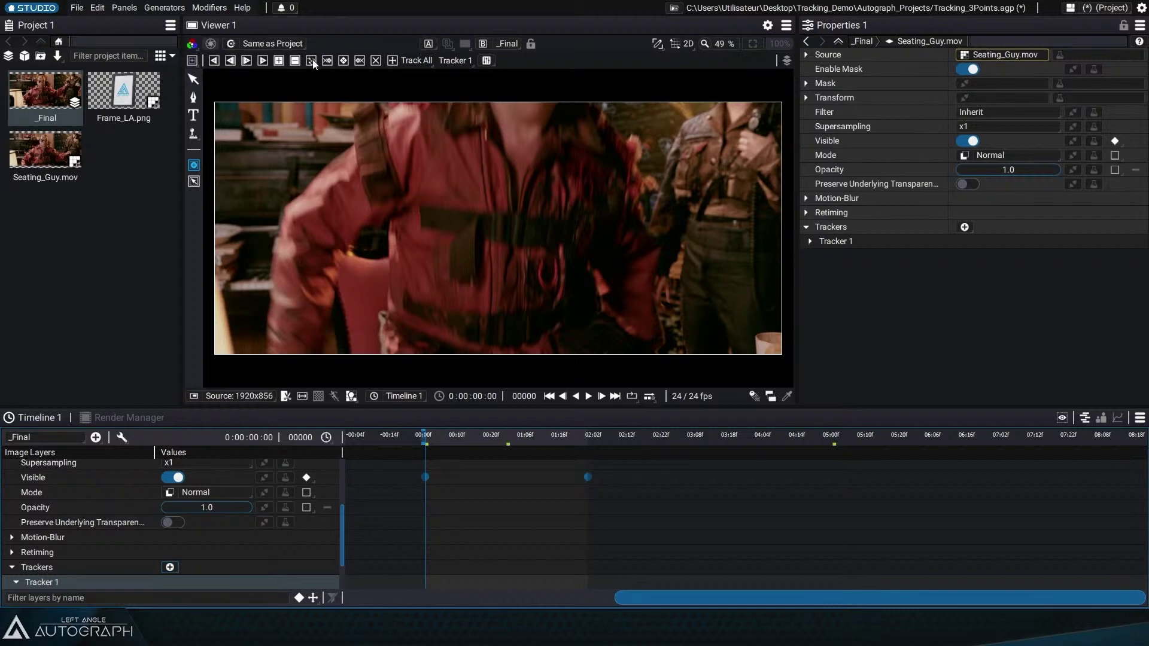
Step: Switch the viewer back and forth between the Layer Selection Tool and the Seating_Guy.mov.Trackers tool, ending on the trackers tool
click(194, 63)
click(227, 77)
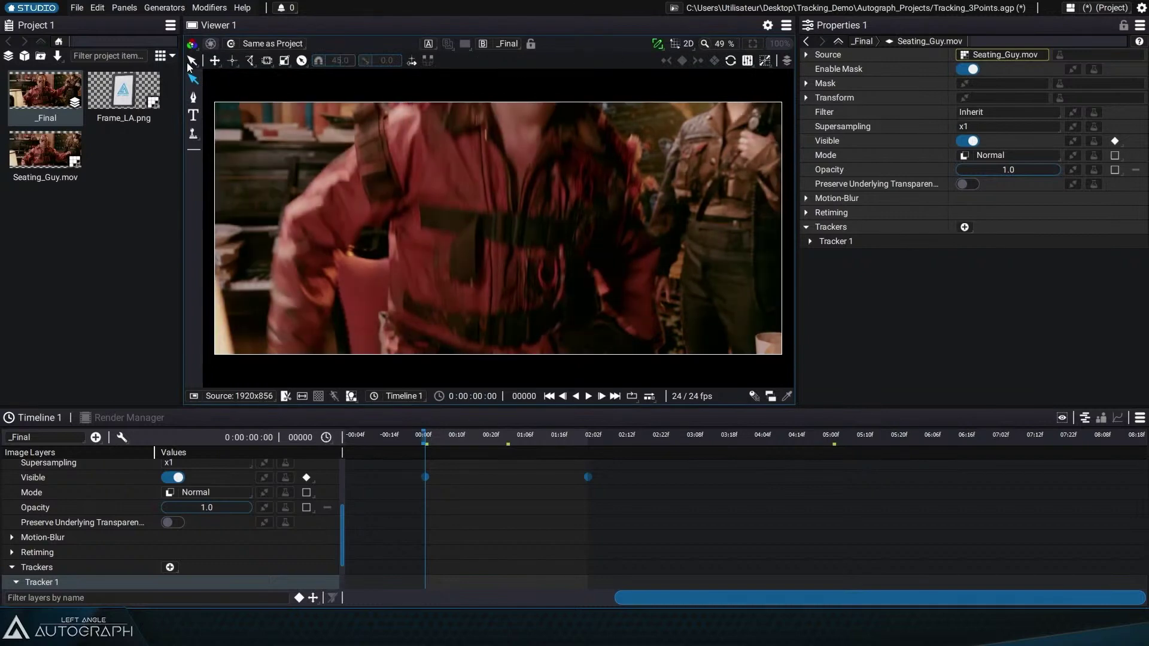
click(193, 61)
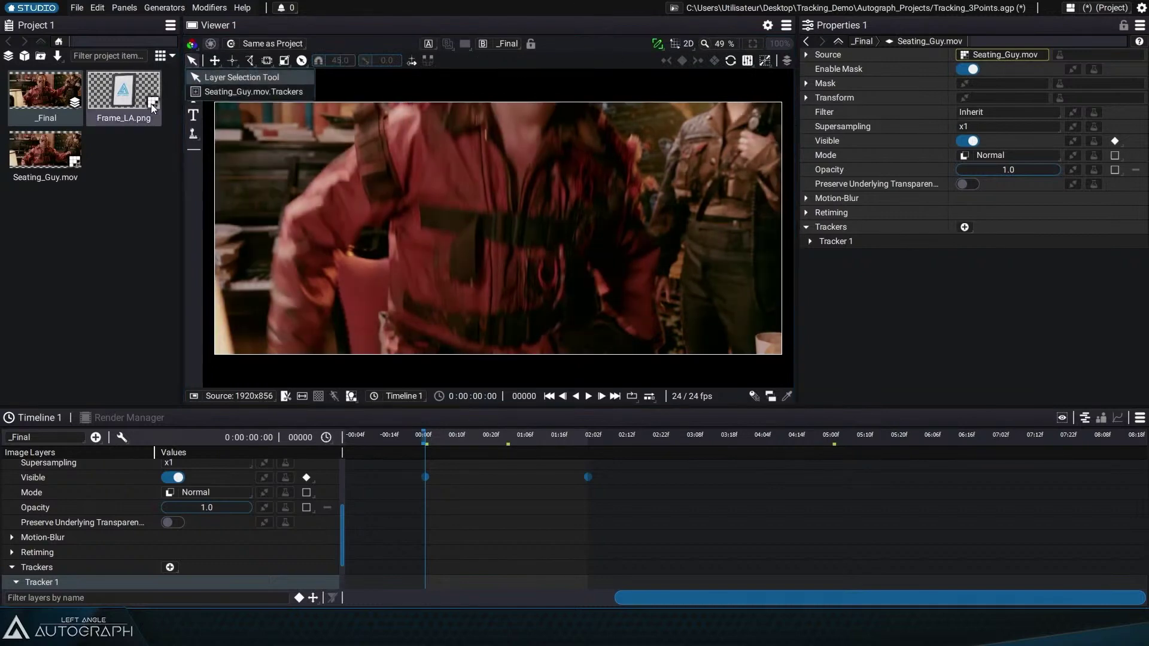
click(236, 91)
click(193, 60)
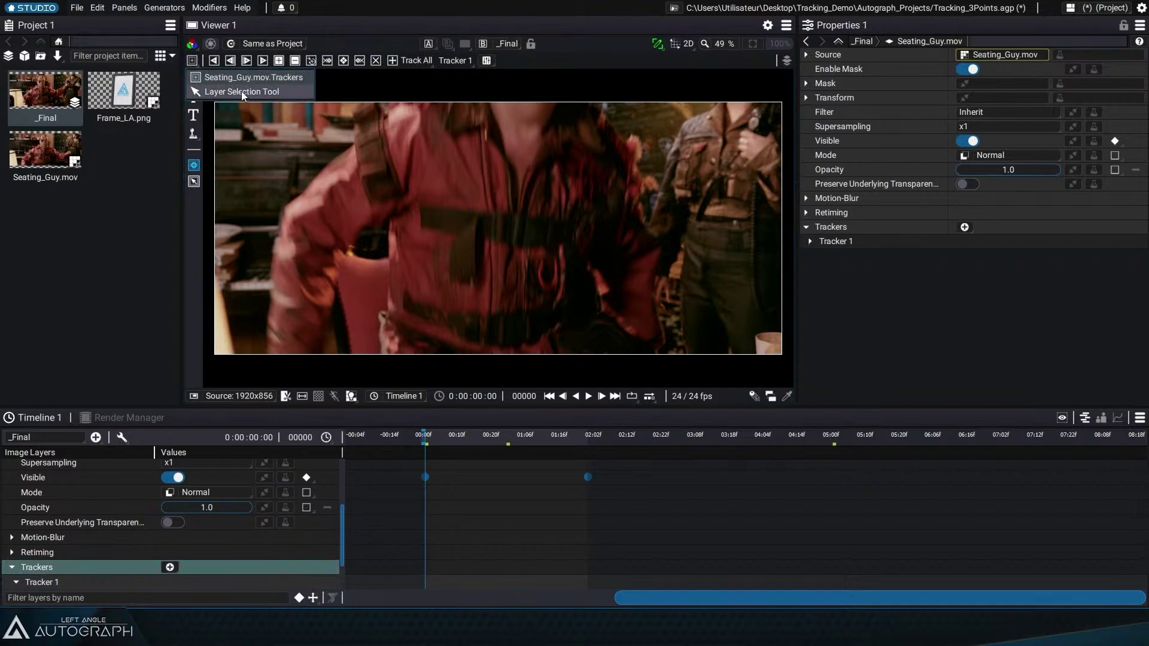
click(222, 90)
click(193, 60)
click(239, 91)
click(193, 61)
key(Escape)
click(193, 133)
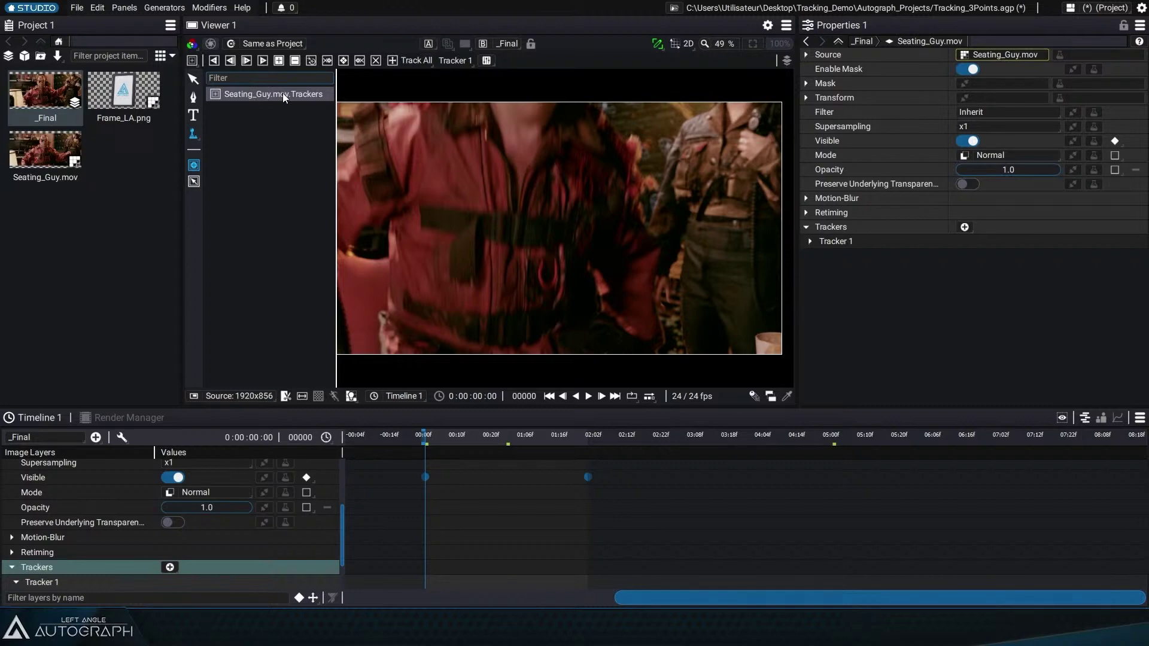
Step: Add a tracking marker at the first frame on the edge of the red label in the stack of books
drag(498, 444, 423, 444)
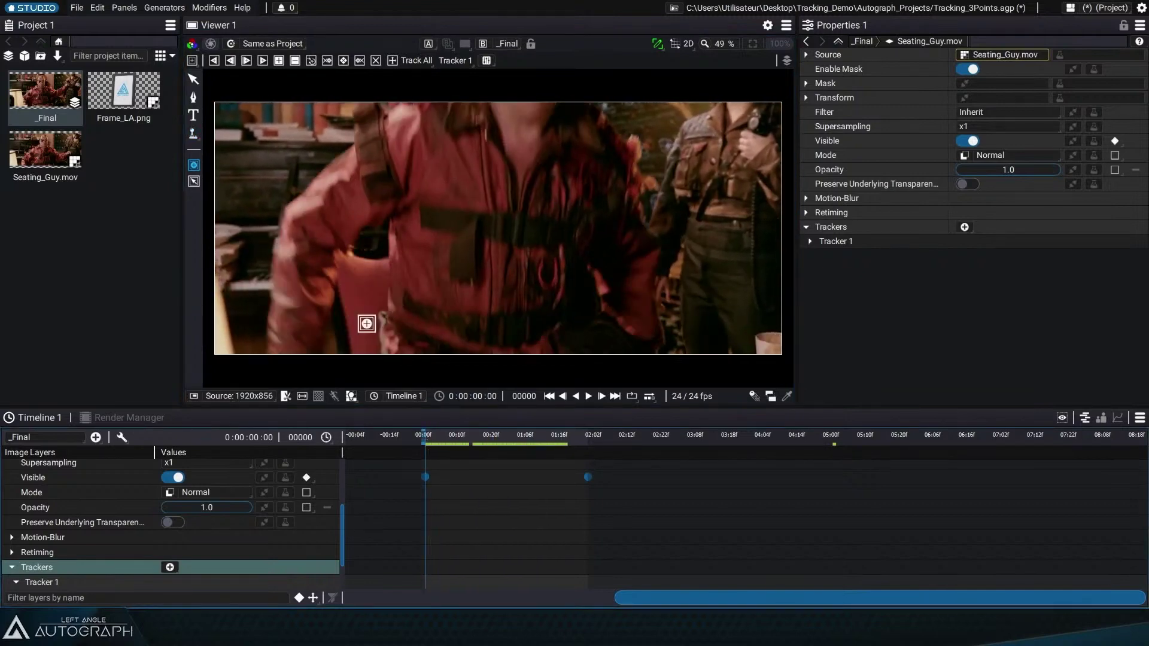
click(193, 181)
click(194, 165)
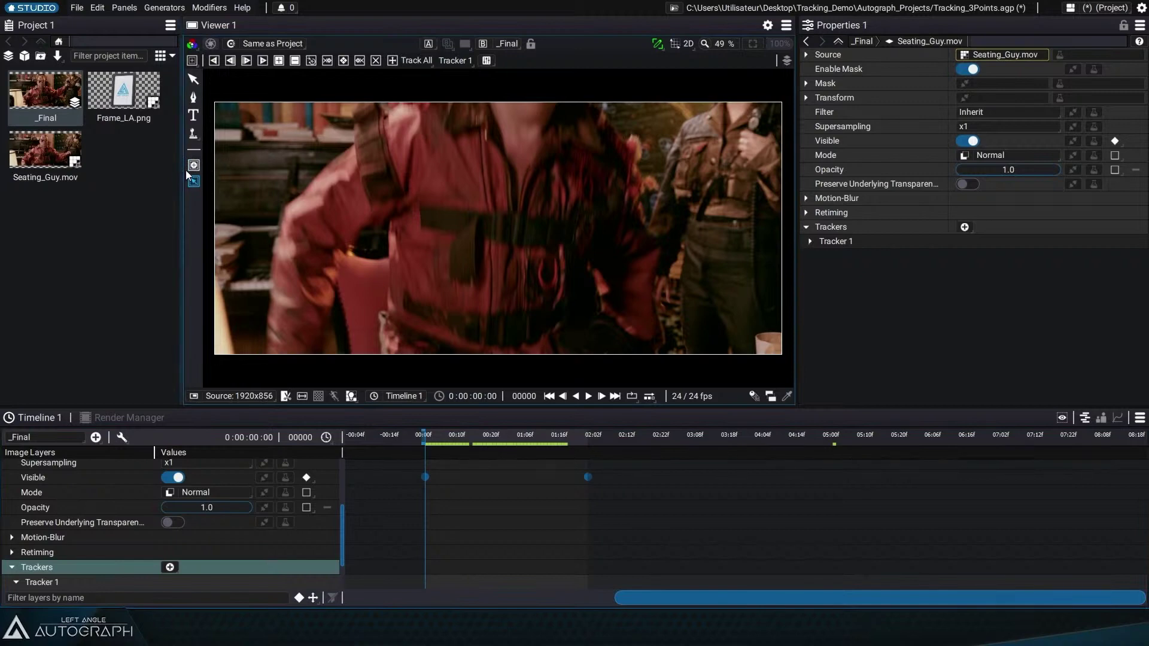
scroll(242, 132, up, 10)
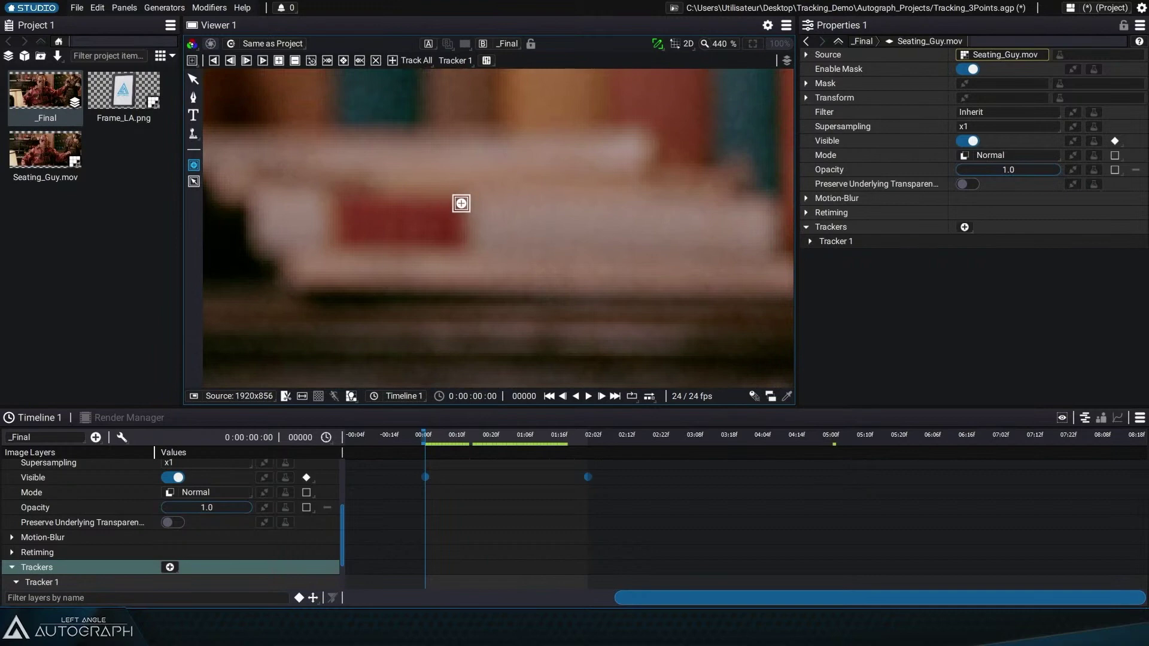
click(460, 203)
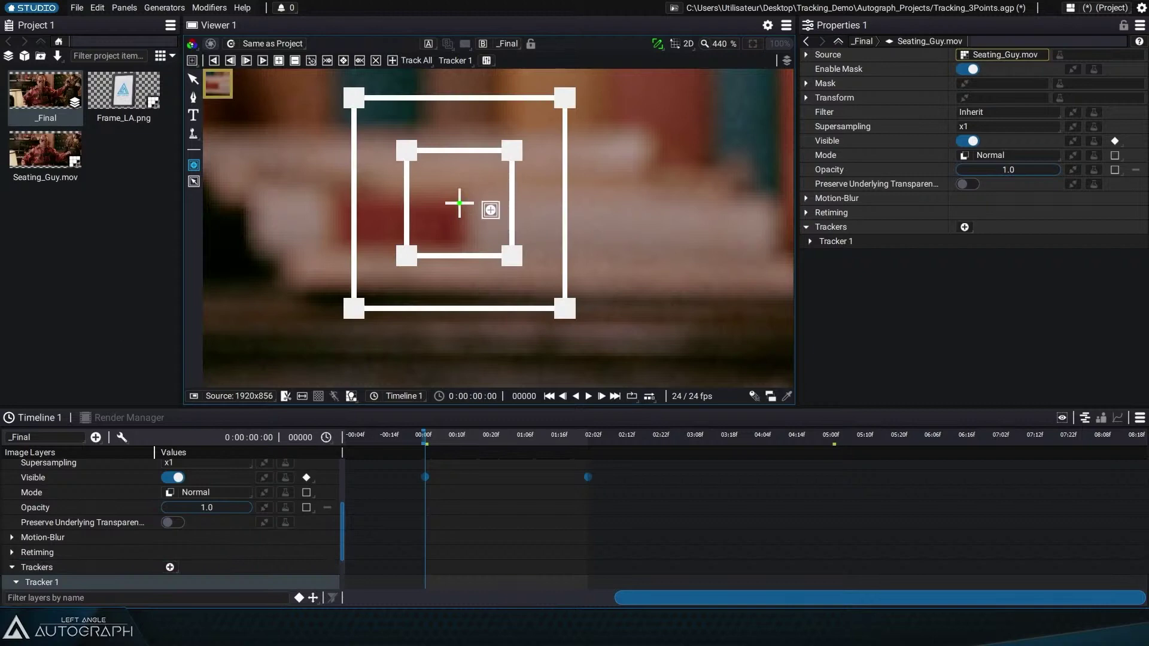
scroll(473, 212, down, 1)
scroll(473, 212, up, 1)
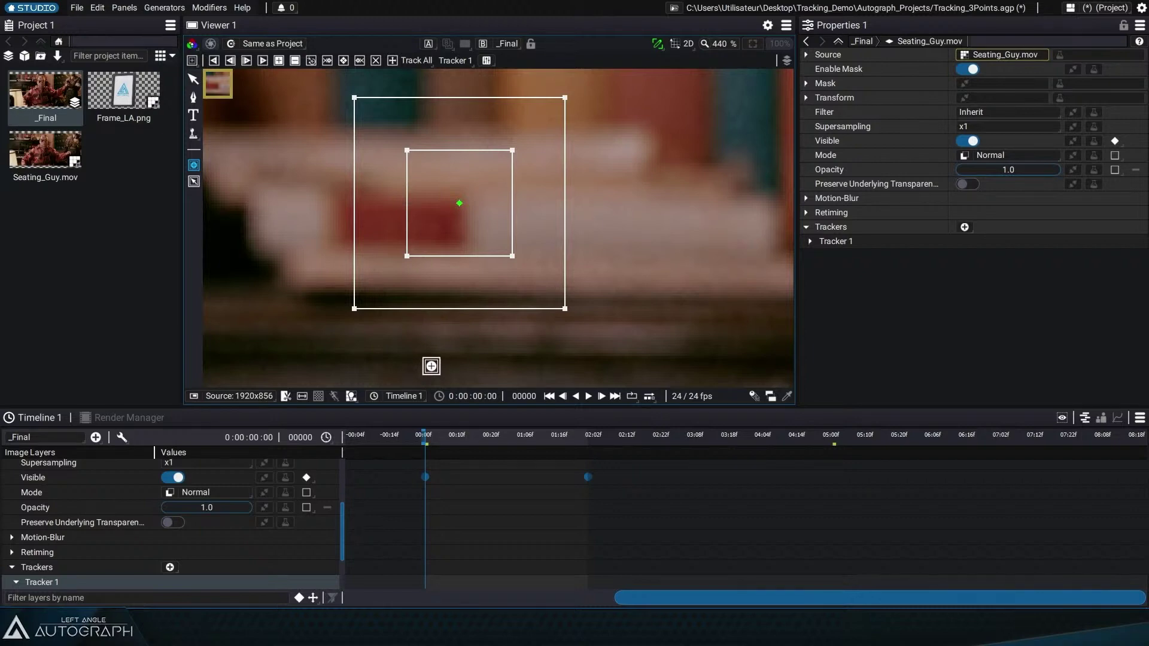
scroll(434, 303, down, 2)
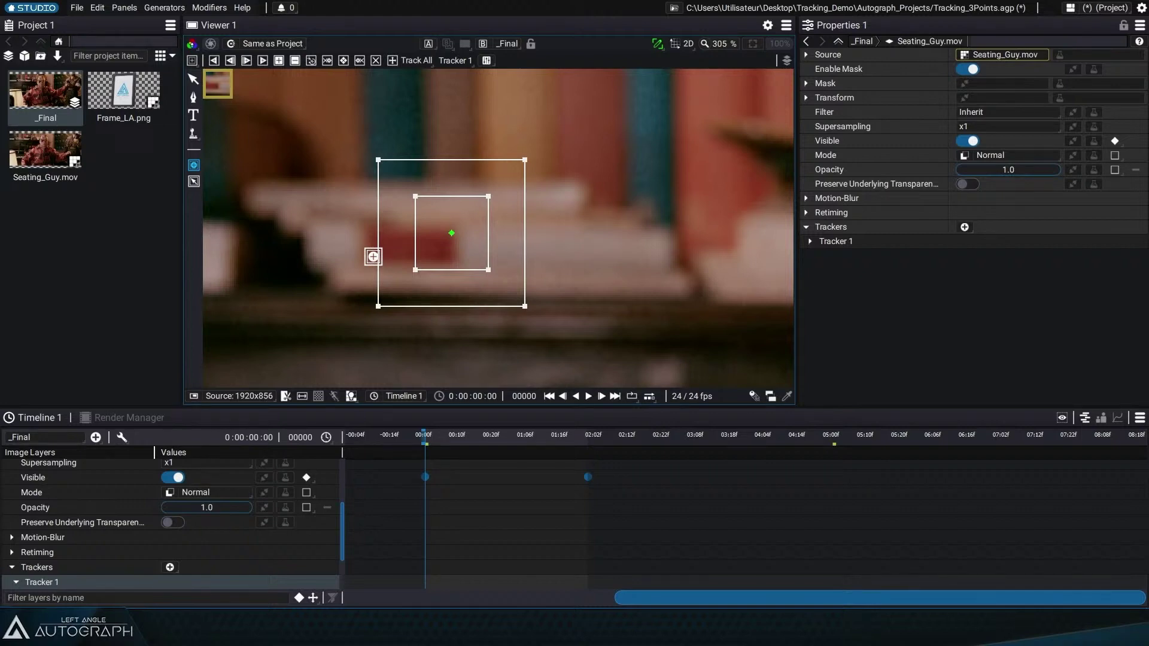
Step: Expand the Model and Marker 1 settings of Tracker 1 and set the marker's Tracking Model to Location
click(811, 241)
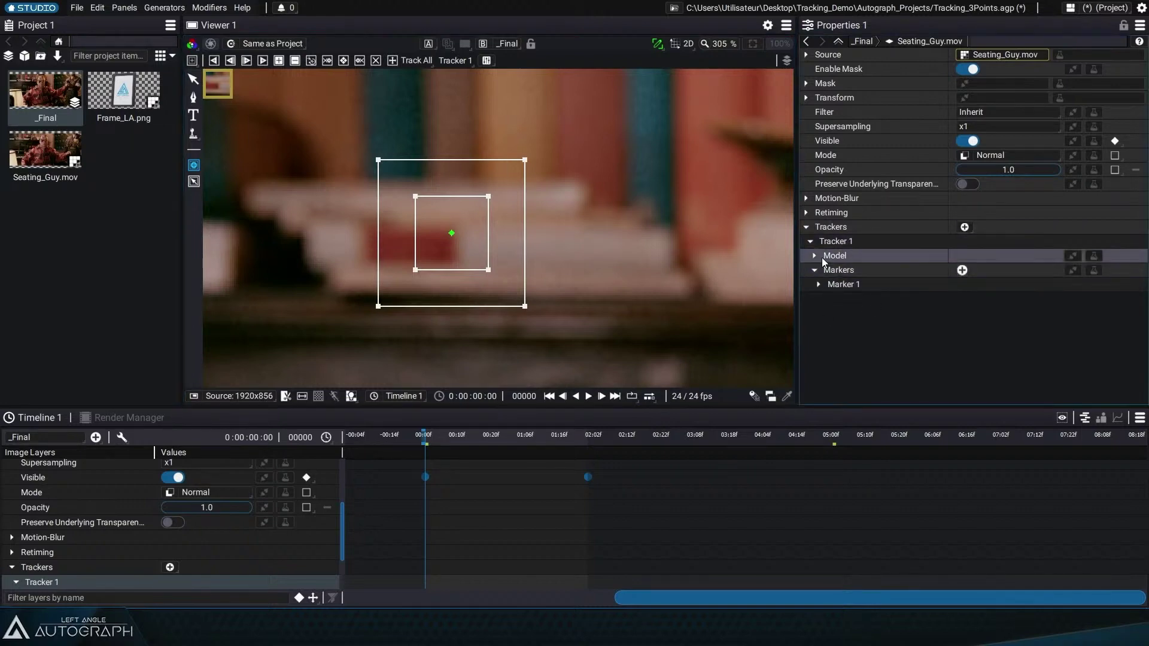
click(815, 257)
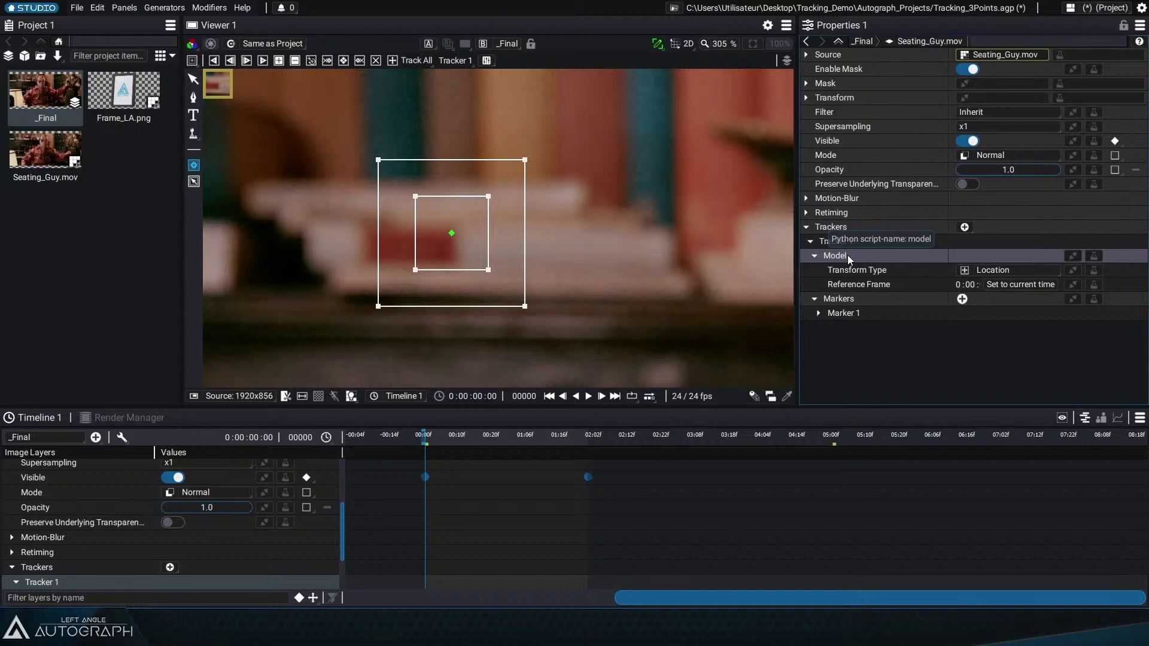
click(819, 314)
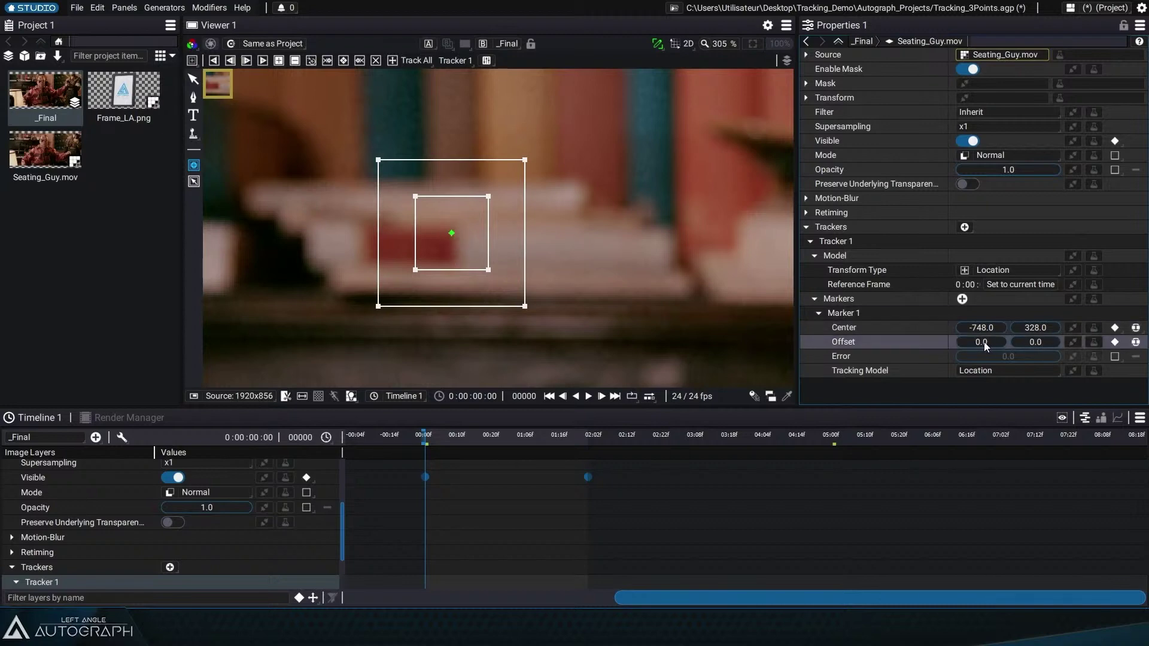
drag(985, 346, 985, 346)
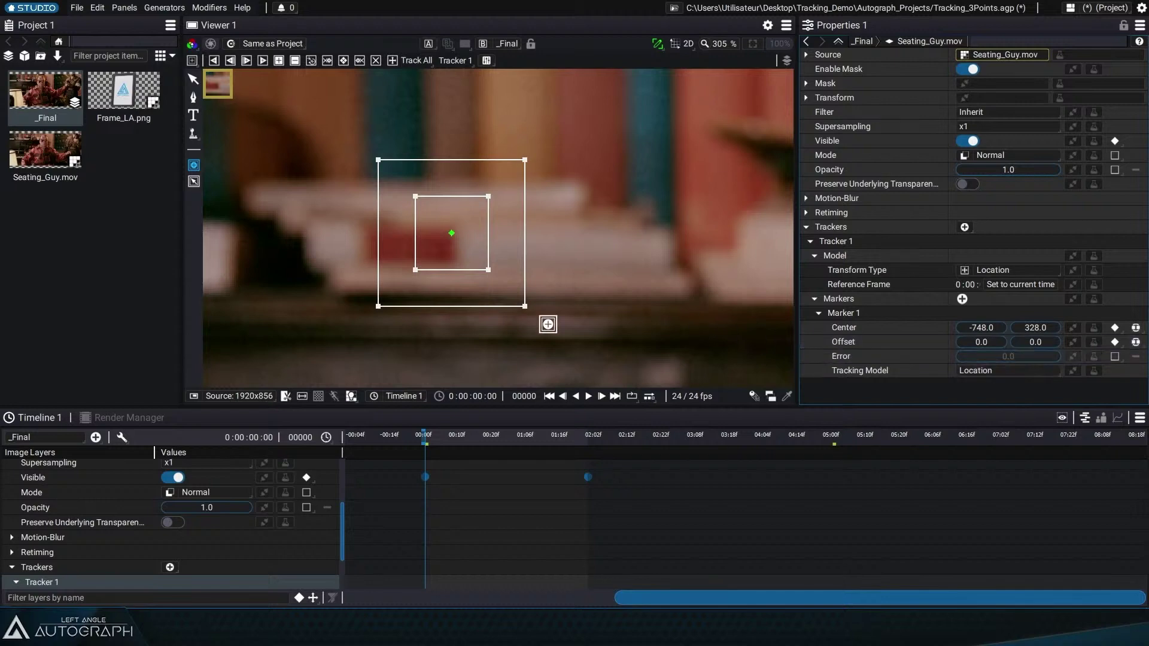
click(996, 371)
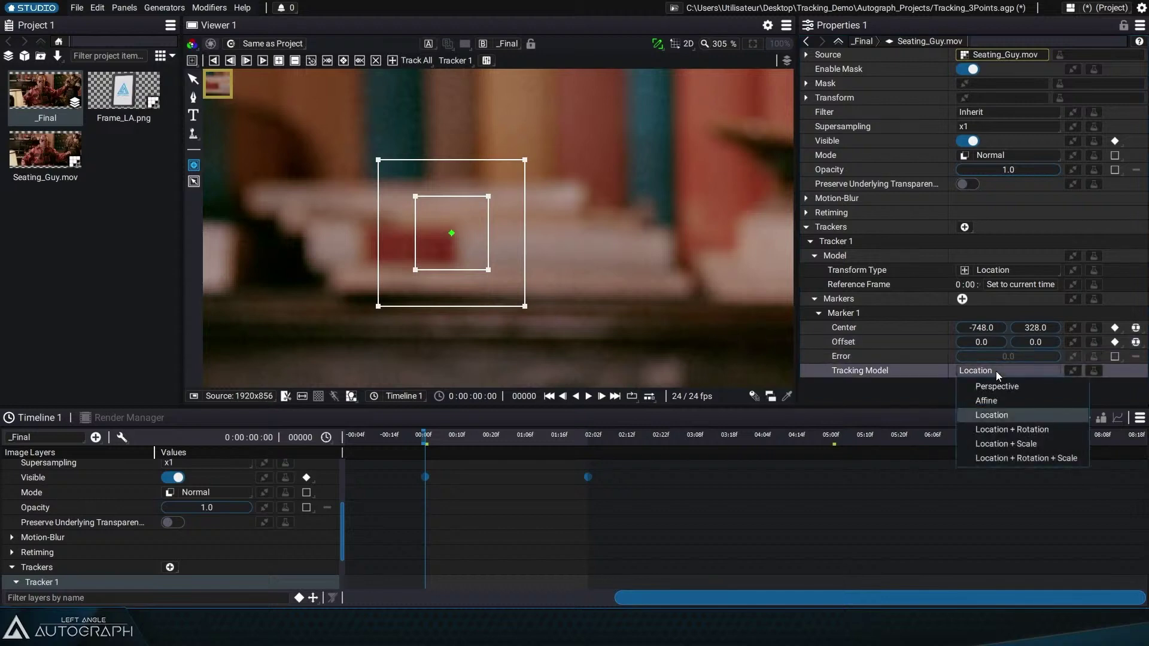
click(1008, 415)
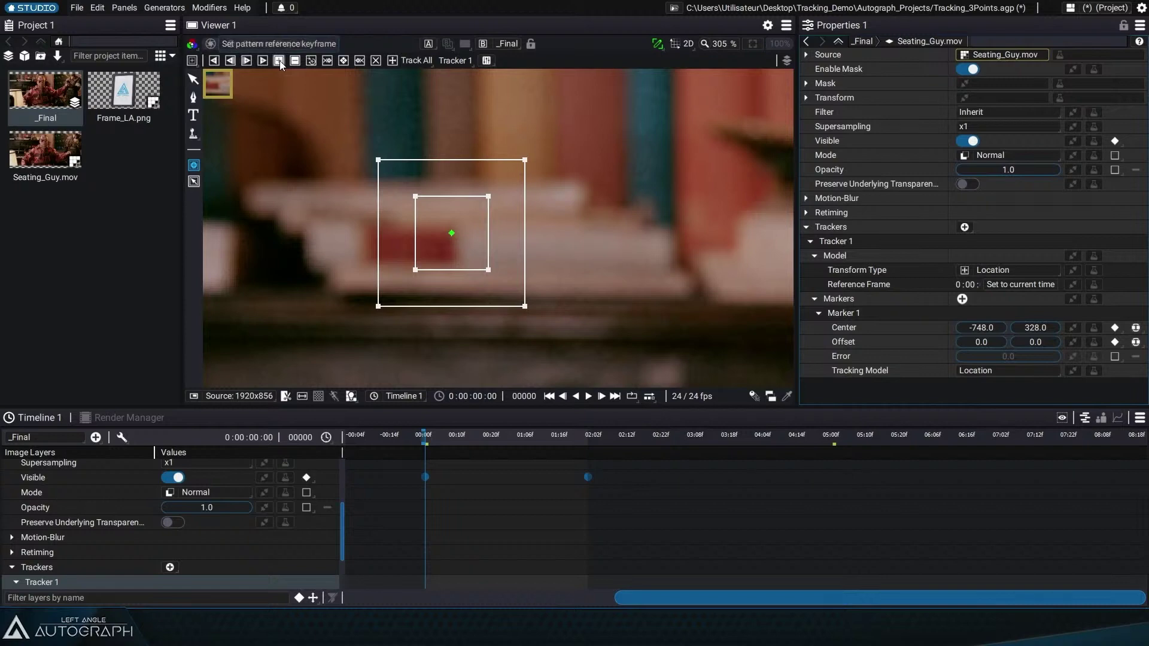
Step: Track Marker 1 forward through the clip and scrub through the frames to check its path and error
click(263, 60)
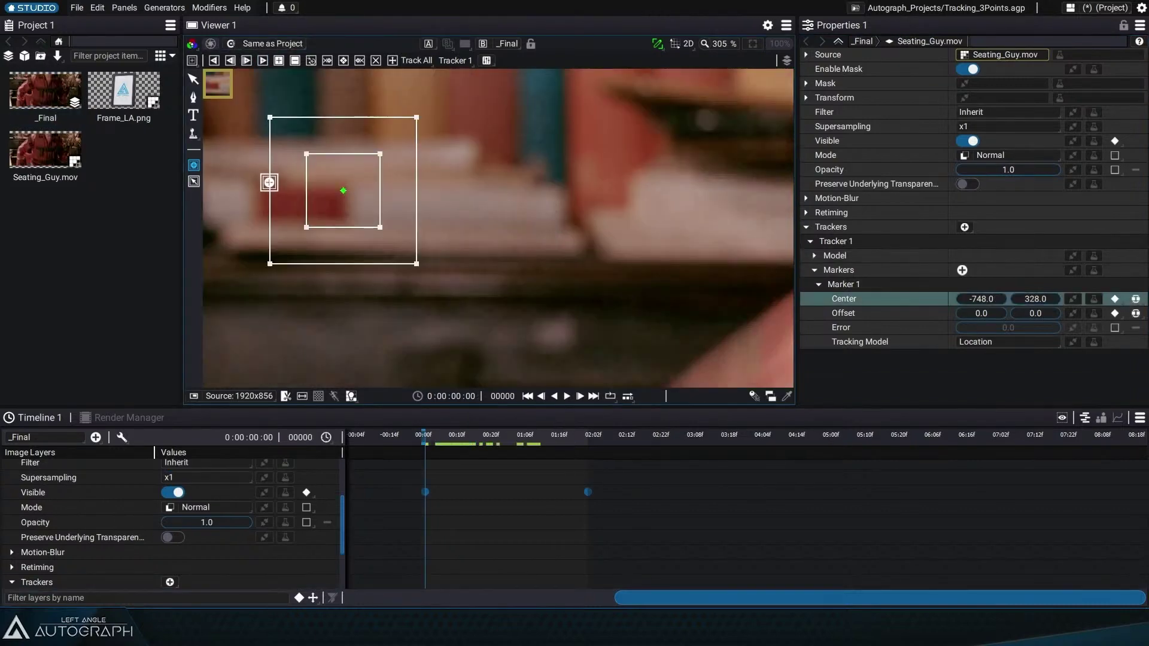
click(262, 60)
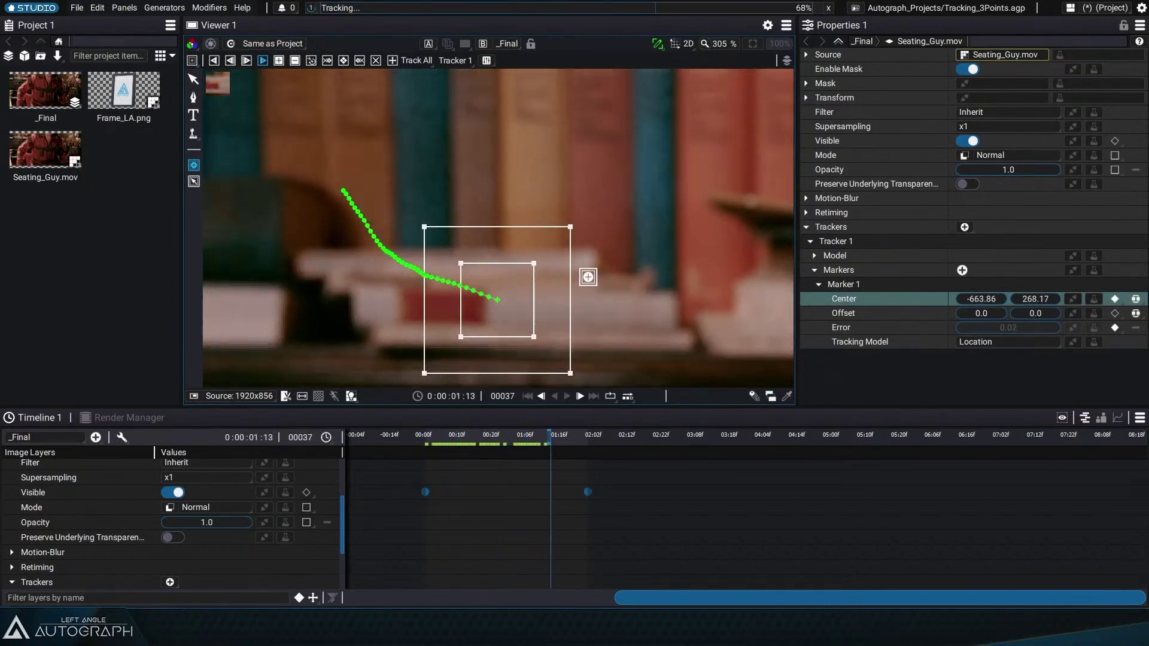
drag(574, 442, 529, 453)
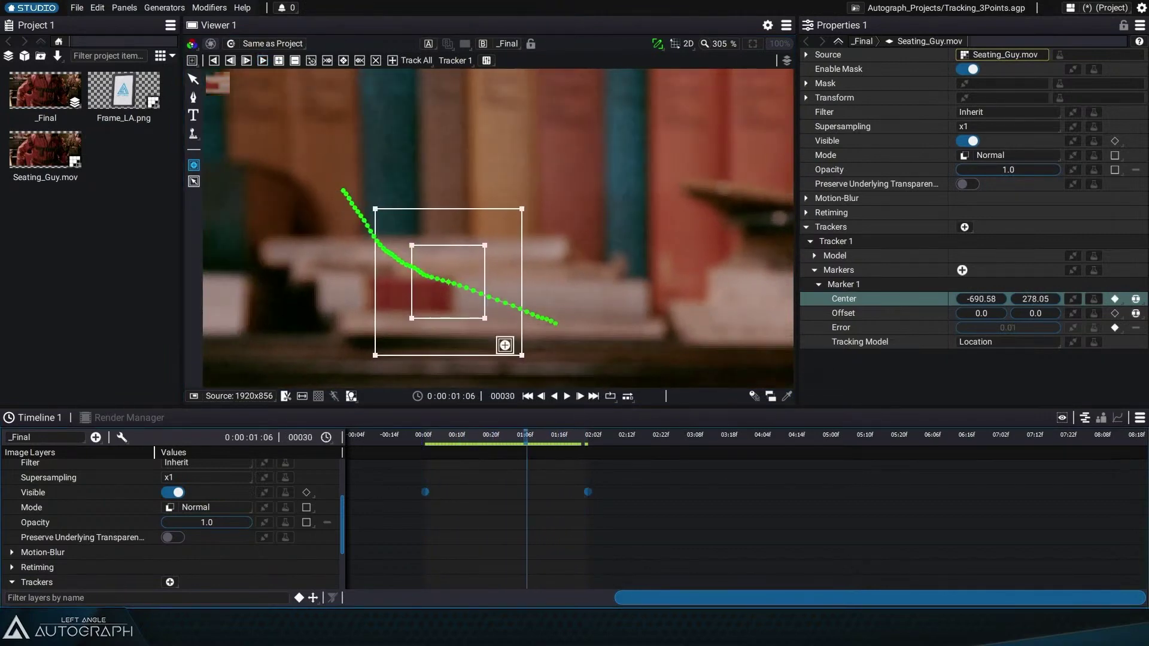
click(545, 440)
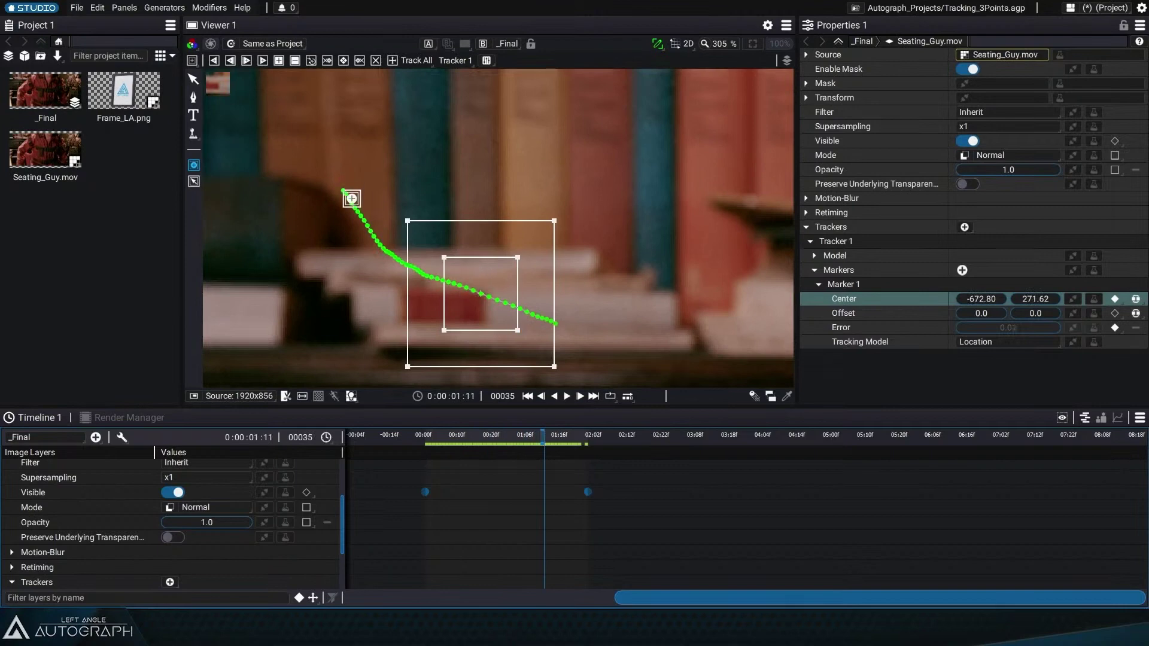
drag(552, 442, 565, 441)
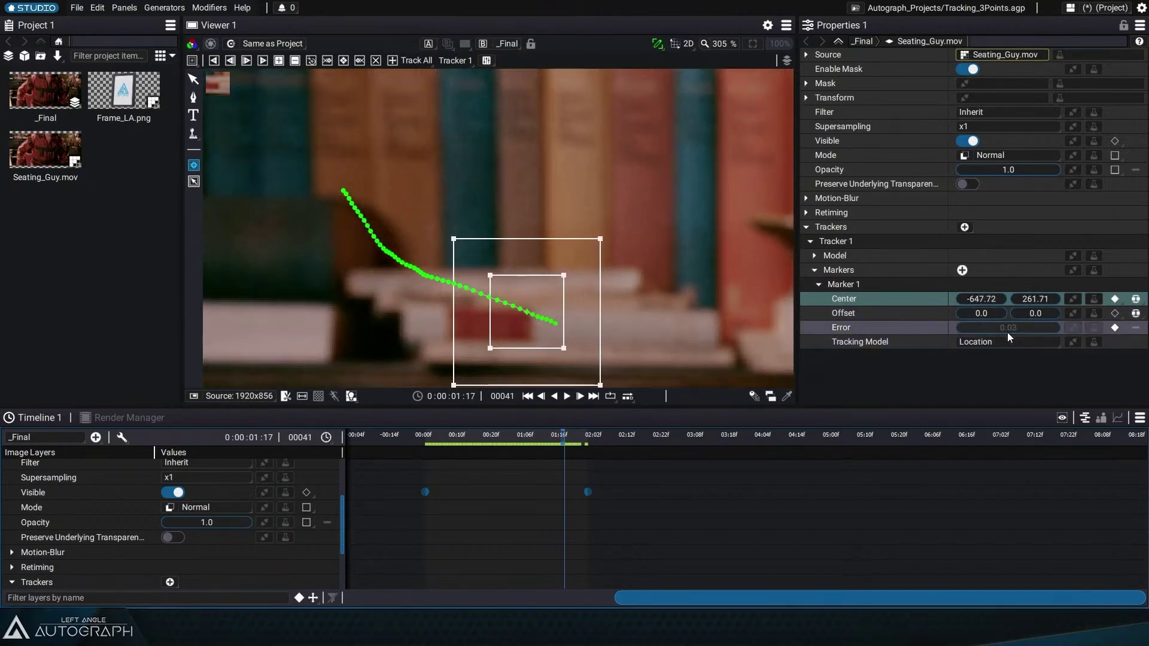
click(568, 436)
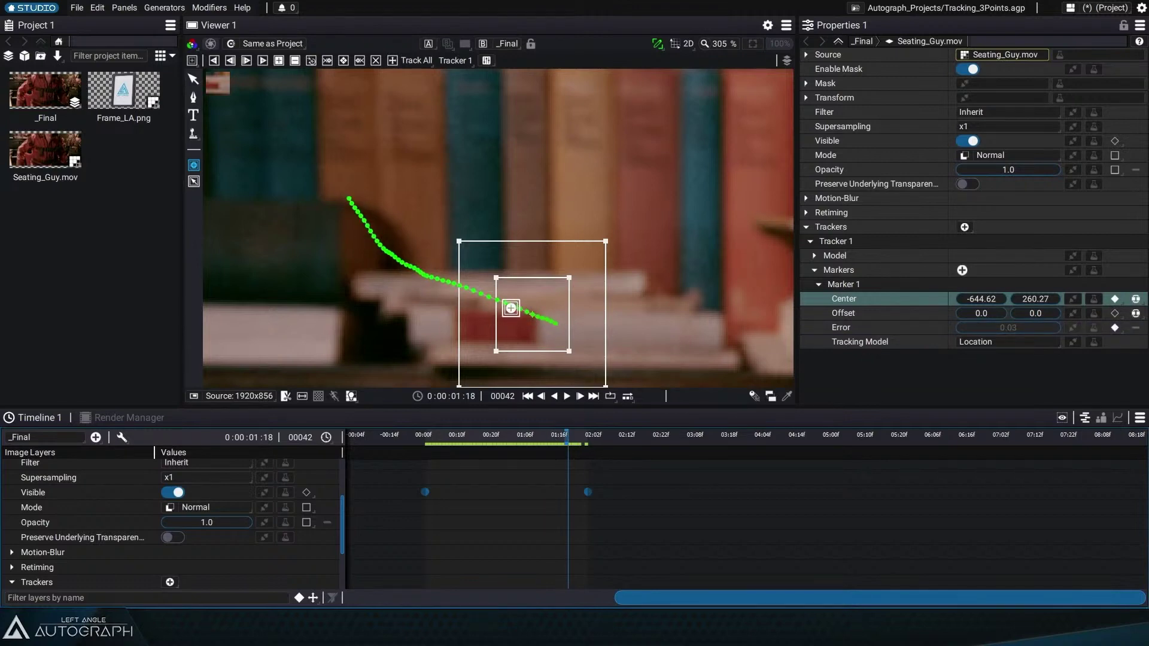
mouse_move(568, 437)
mouse_down()
mouse_move(580, 437)
mouse_move(521, 442)
mouse_move(572, 448)
mouse_up()
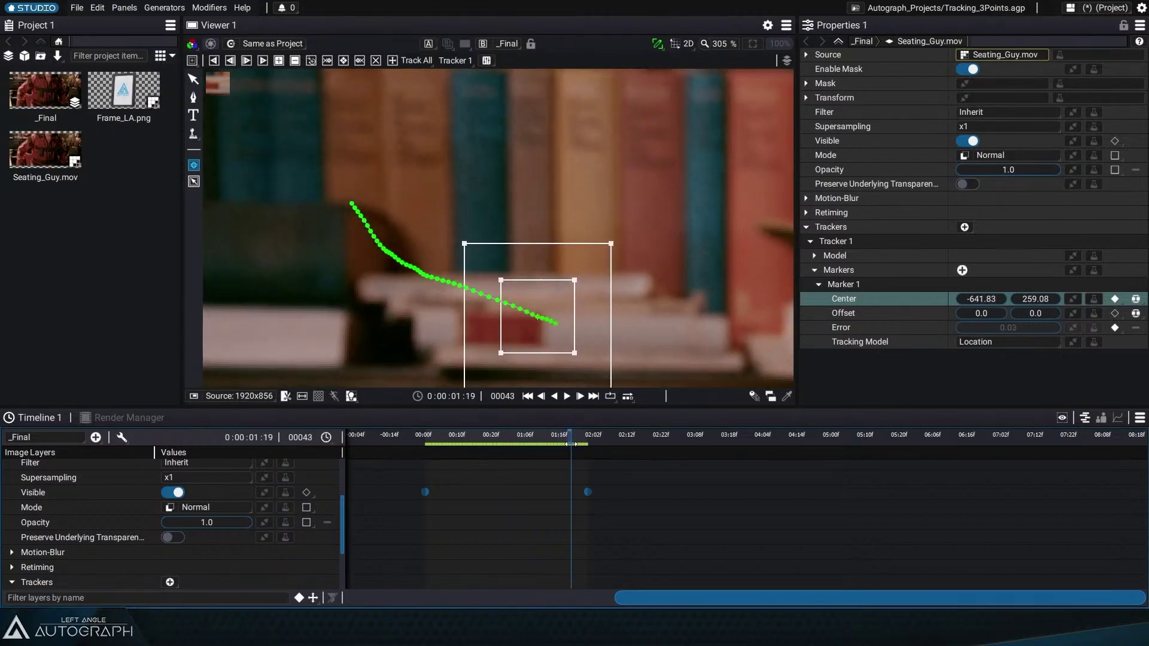
Step: Add a second tracking marker at the first frame on the dark object above the white books, and scrub the clip to check that spot
scroll(546, 310, down, 2)
drag(550, 312, 533, 256)
drag(575, 457, 481, 444)
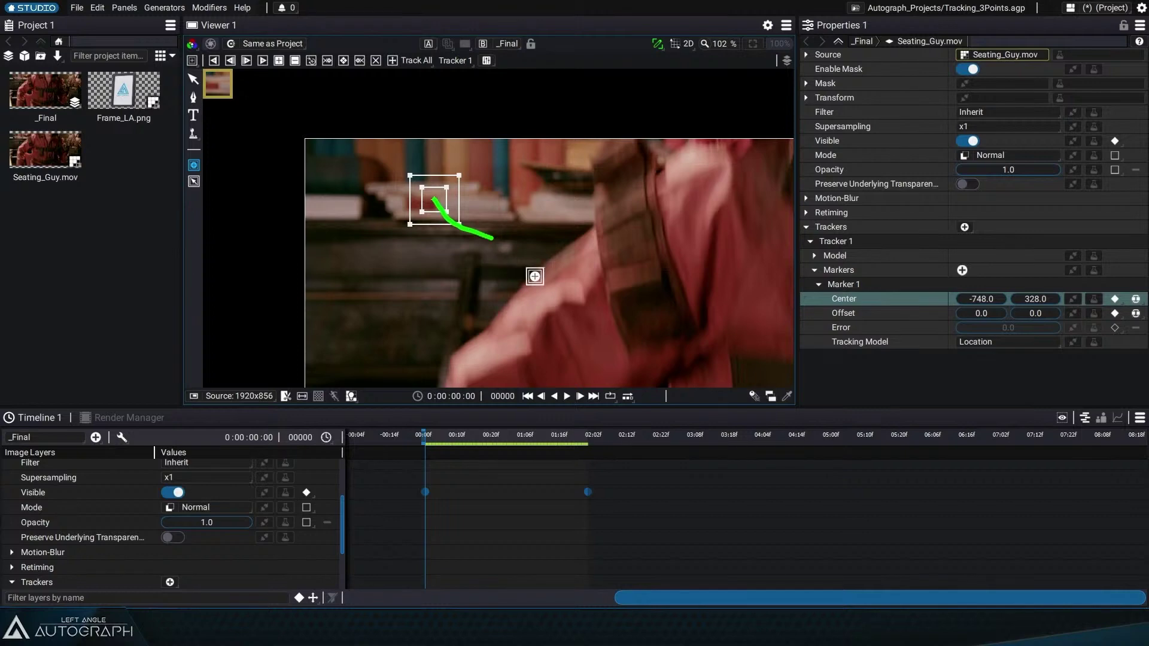
drag(503, 242, 564, 282)
scroll(558, 248, up, 6)
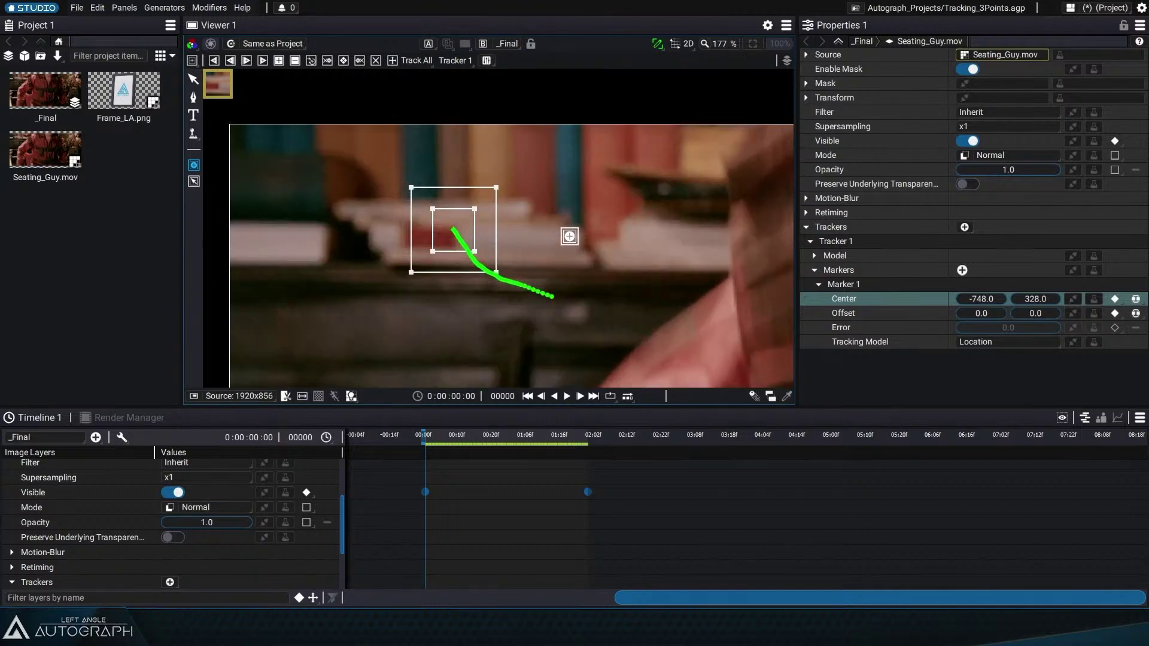
drag(621, 226, 519, 253)
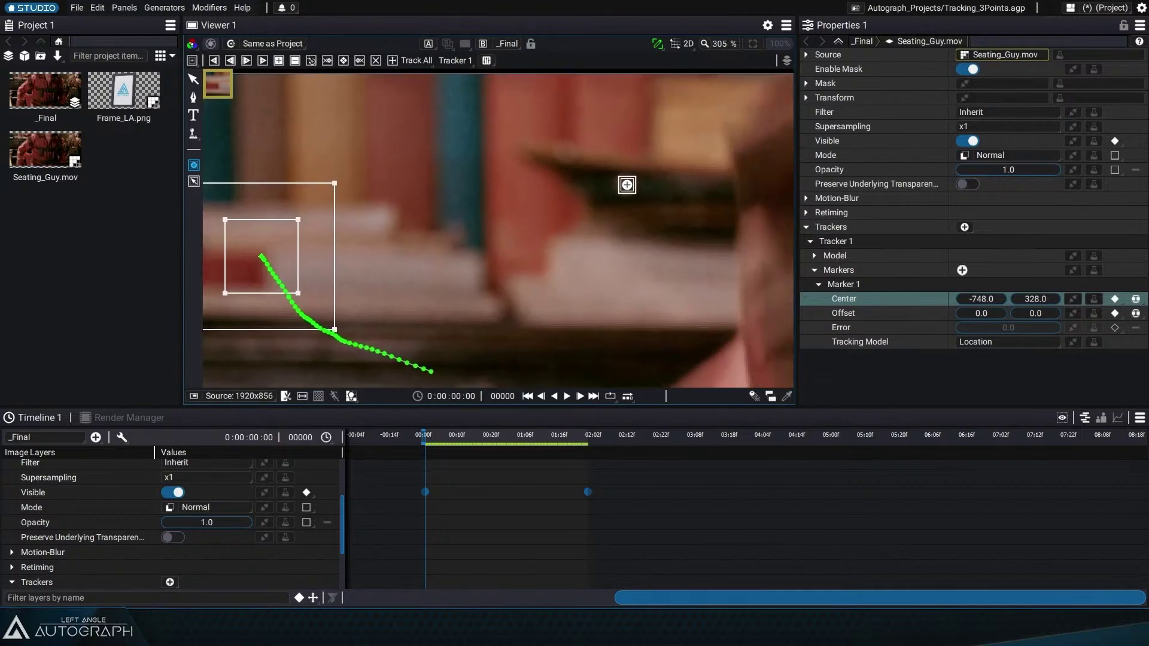
click(627, 186)
scroll(656, 229, down, 1)
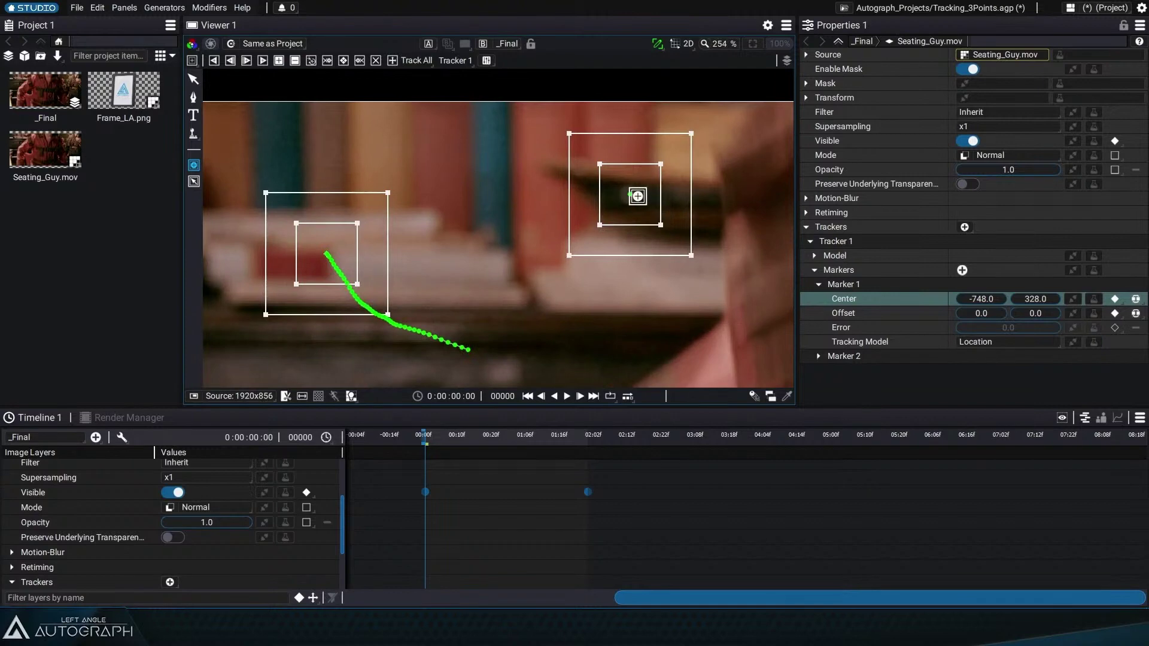
mouse_move(434, 443)
mouse_down()
mouse_move(598, 451)
mouse_move(424, 448)
mouse_up()
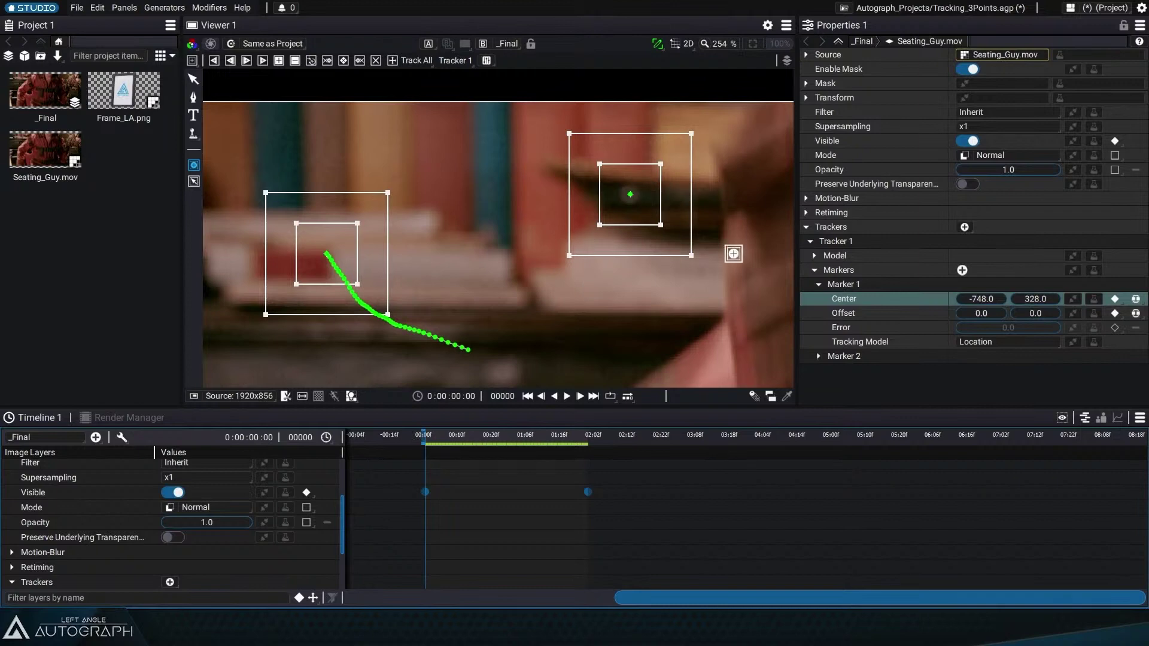
Step: Add a third tracking marker at the first frame on the chair's upright post beside the man's arm
scroll(509, 209, down, 1)
scroll(523, 181, down, 3)
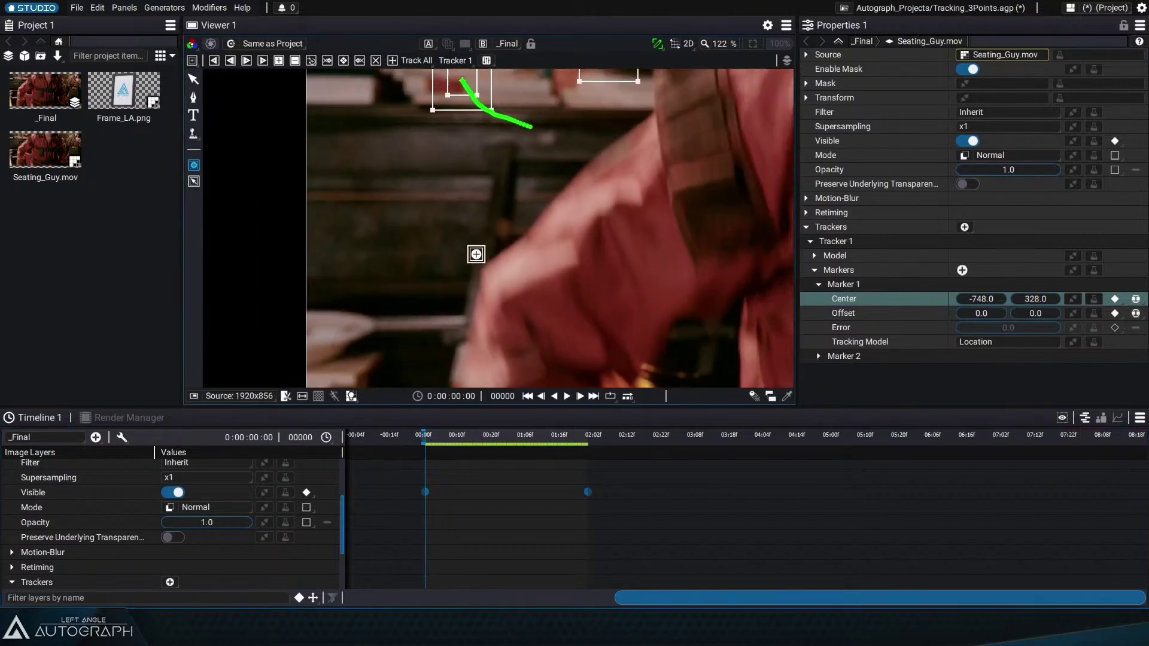
scroll(495, 240, up, 5)
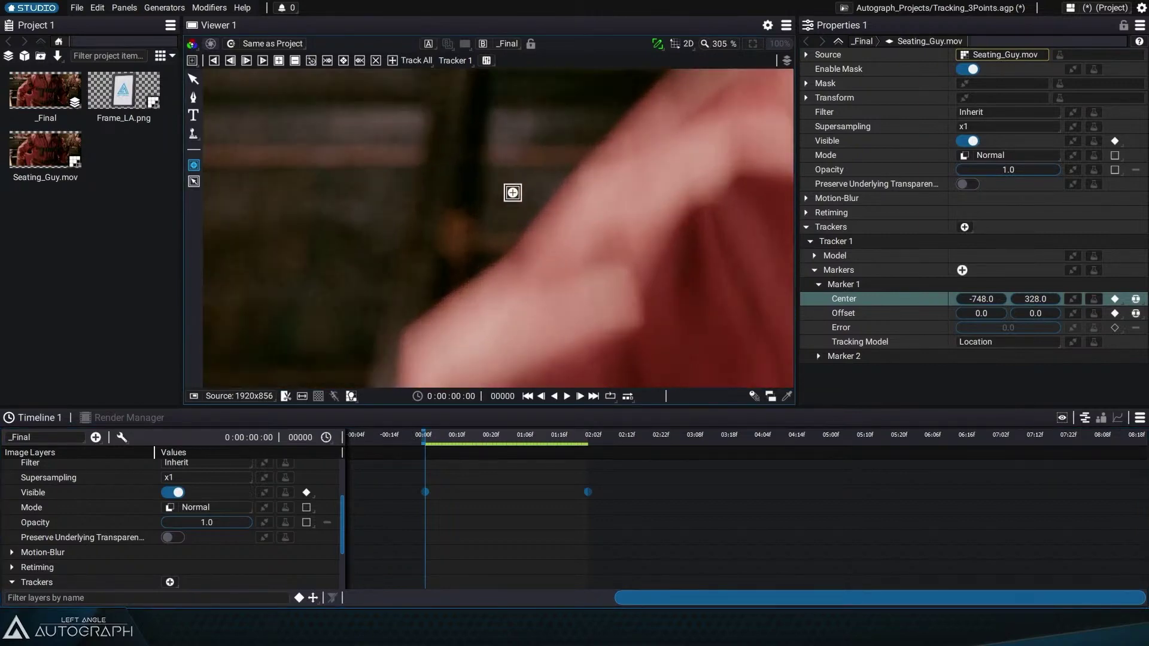
click(453, 224)
scroll(453, 225, down, 4)
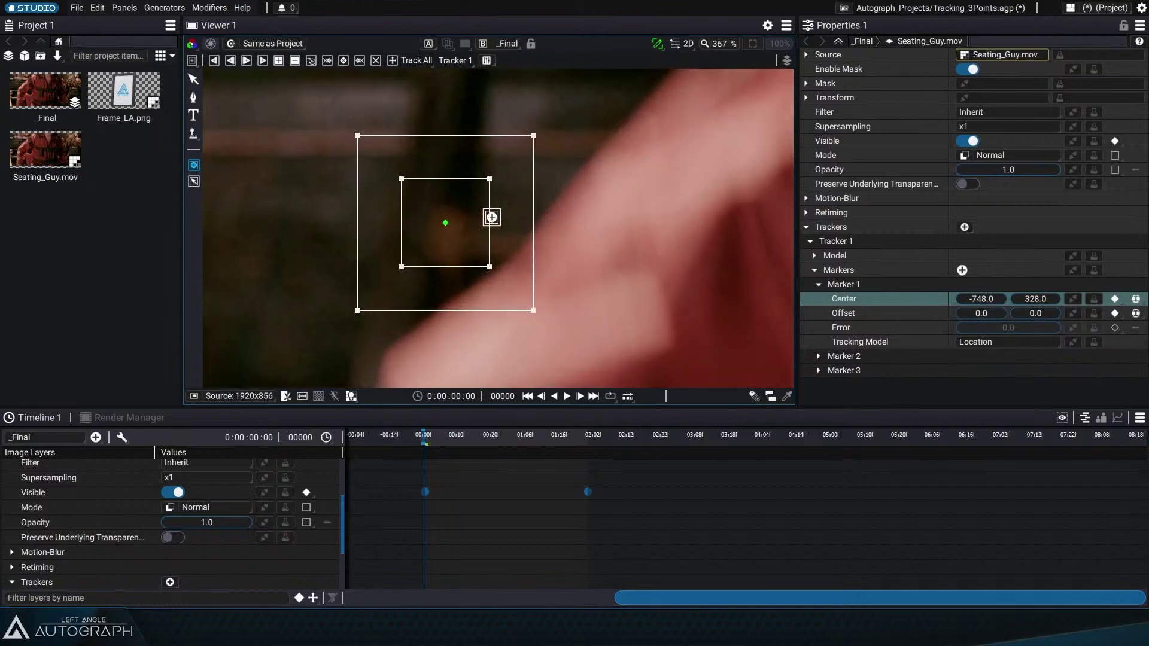
Step: Select the second and third markers, track them forward with Track Selected Only, and scrub to check their paths
click(193, 181)
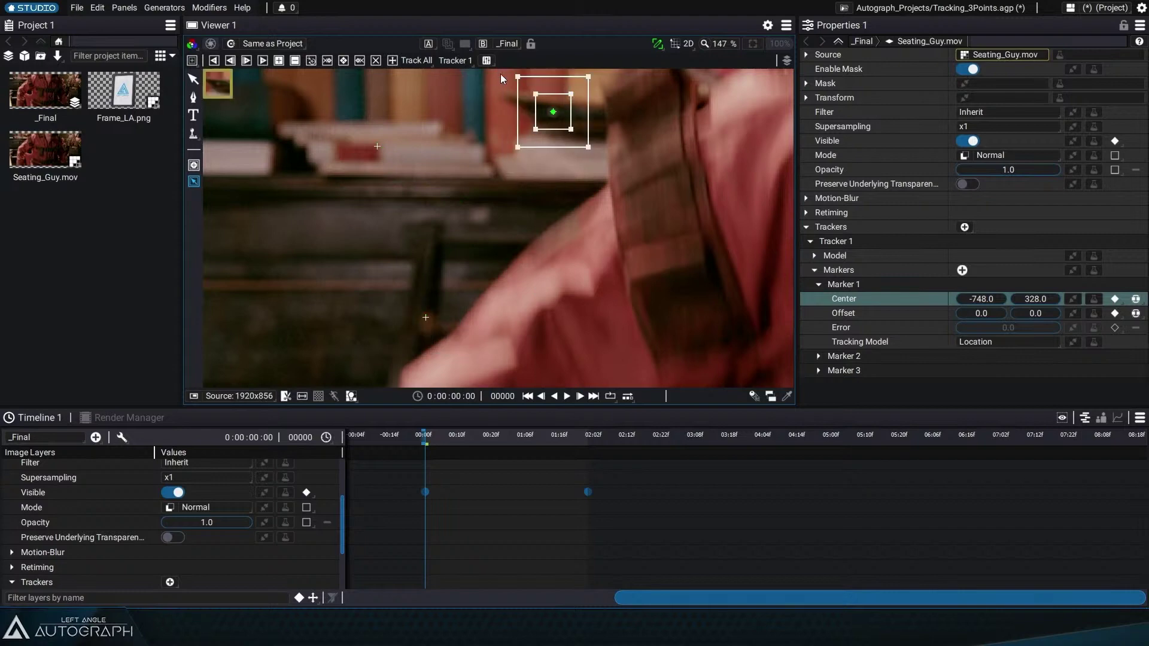
mouse_move(428, 320)
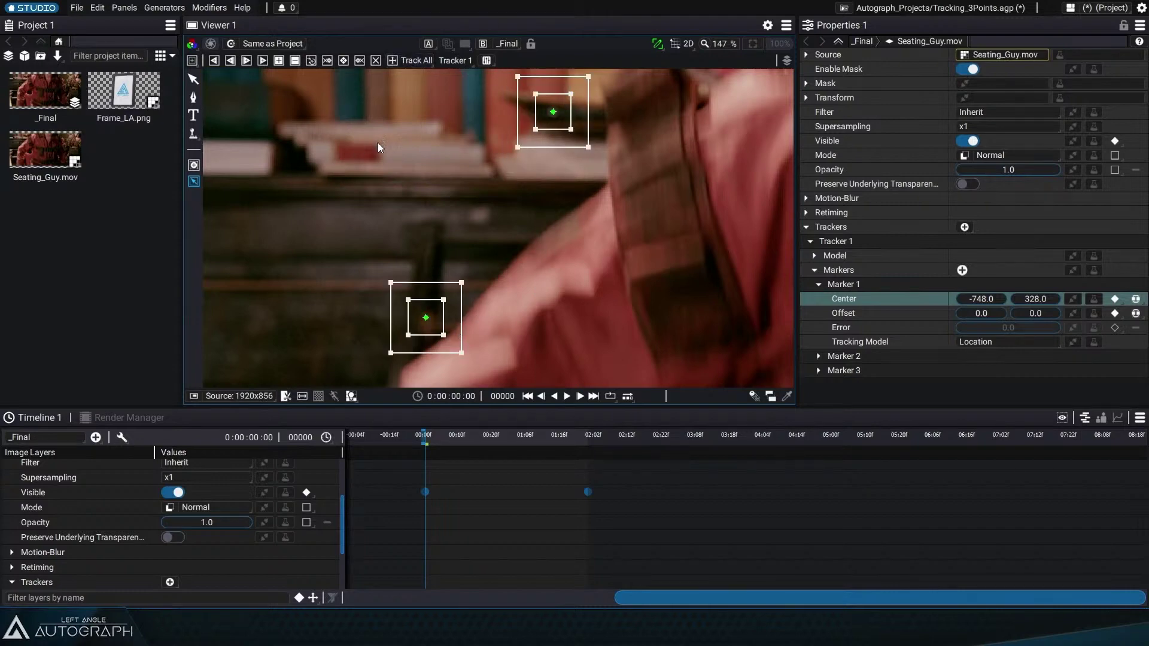
click(419, 60)
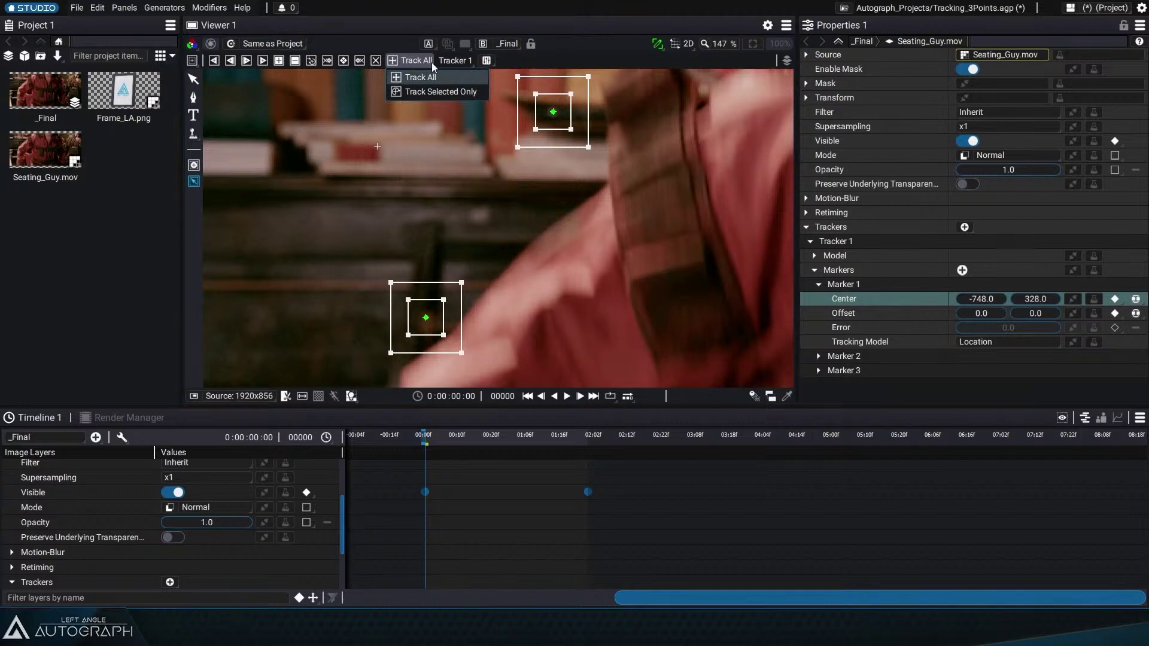
click(433, 94)
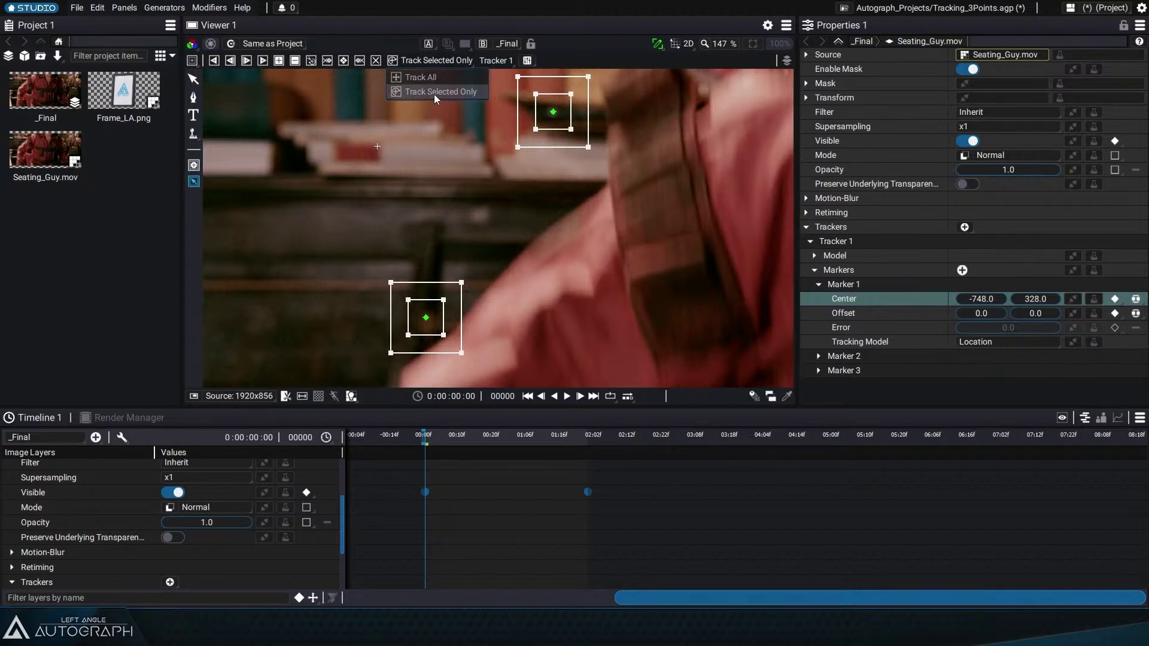
click(417, 60)
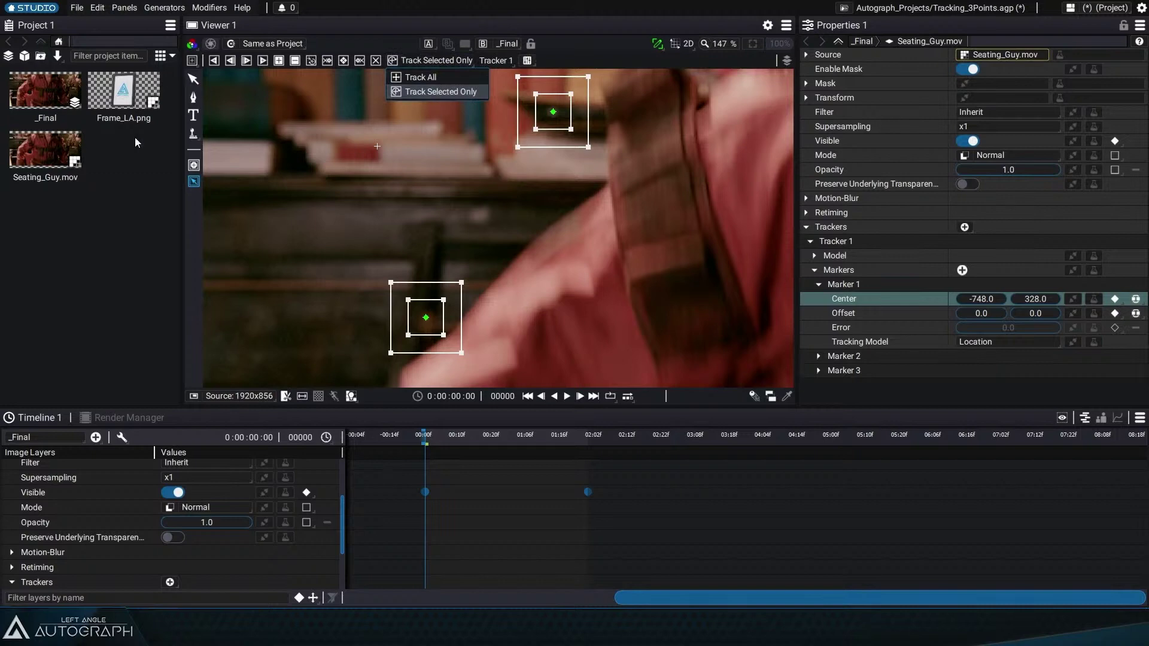
click(263, 61)
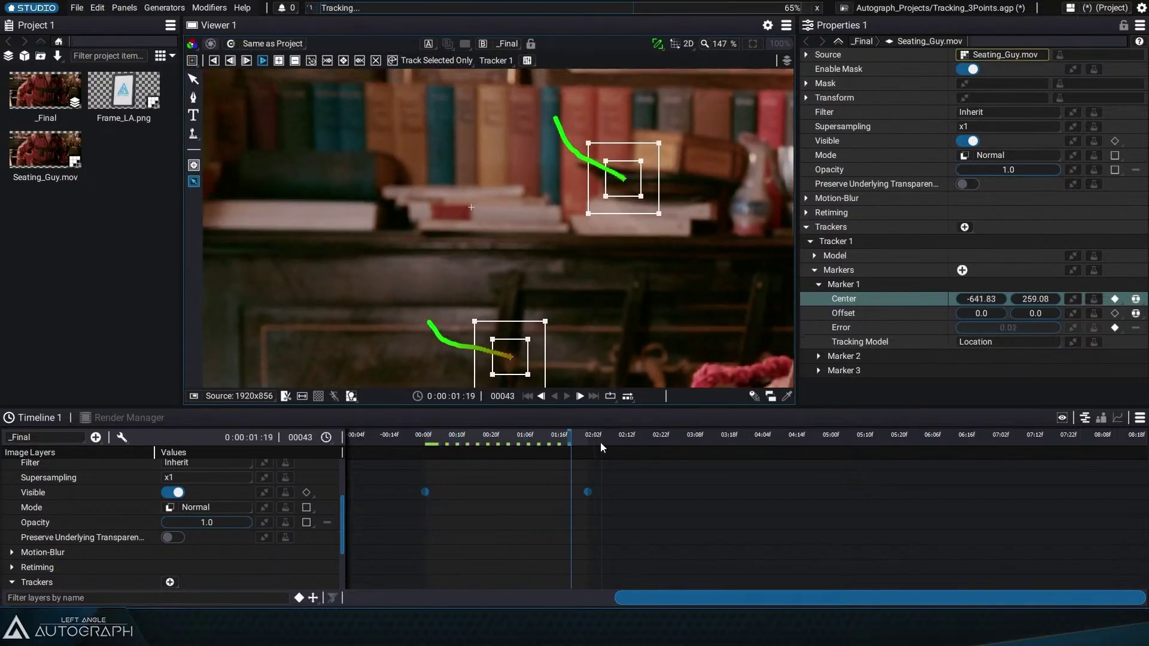
mouse_move(582, 443)
mouse_down()
mouse_move(512, 453)
mouse_move(544, 450)
mouse_up()
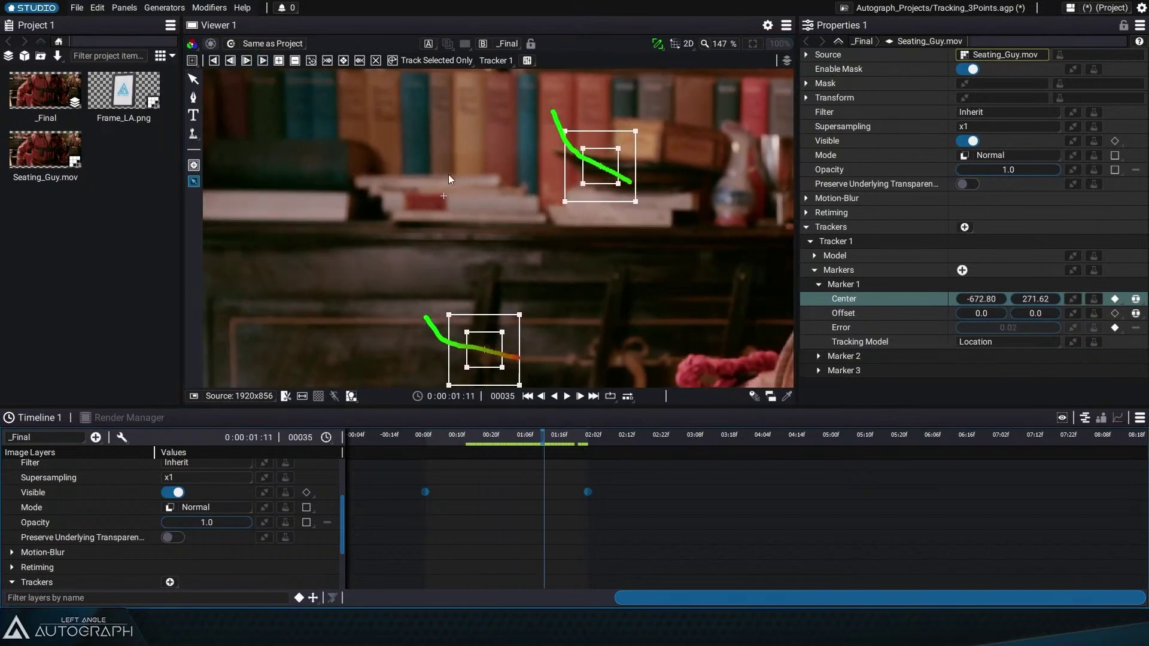
Step: Select Marker 1, save the project and view the marker's Tracking Model options and path at several frames
click(443, 195)
mouse_move(427, 435)
mouse_down()
mouse_move(508, 448)
mouse_move(461, 446)
mouse_up()
key(ctrl+s)
click(993, 343)
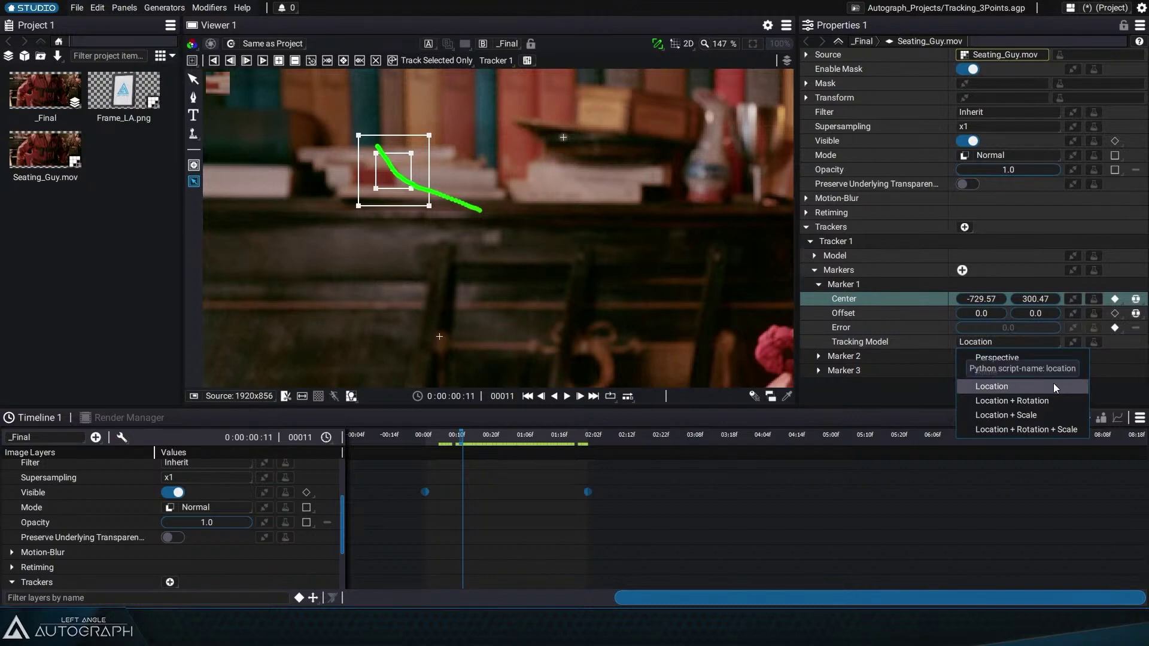
click(474, 441)
click(509, 437)
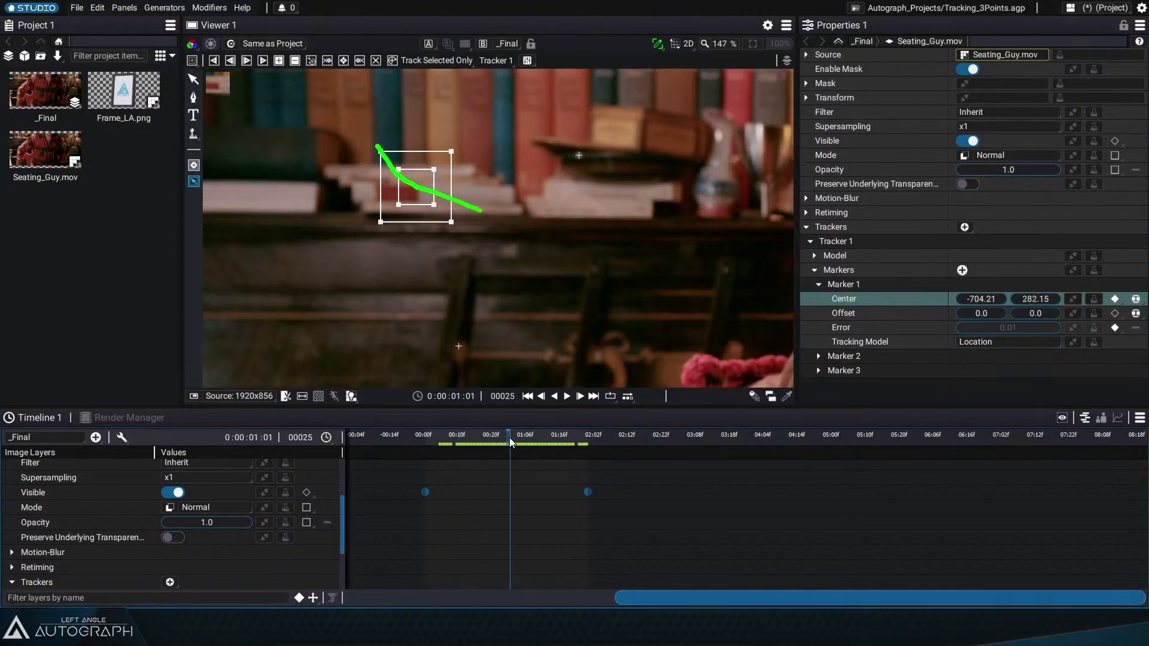
Step: Select all three markers, view Frame_LA.png in the viewer and return to the _Final composition
click(457, 238)
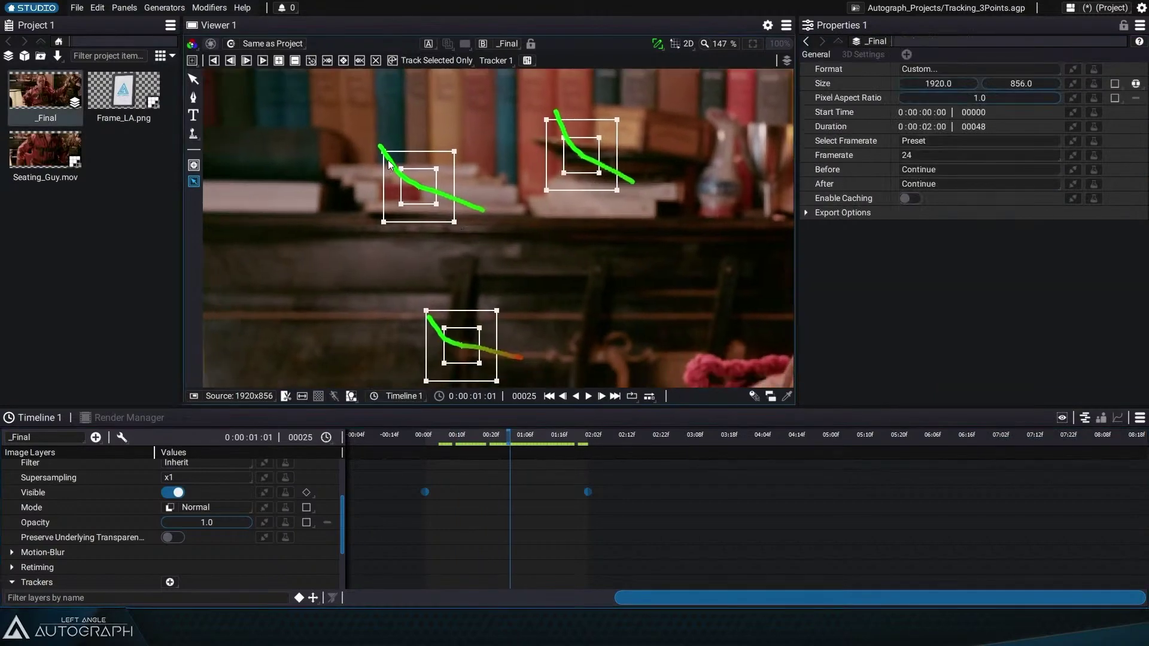
scroll(389, 165, up, 2)
scroll(392, 165, down, 1)
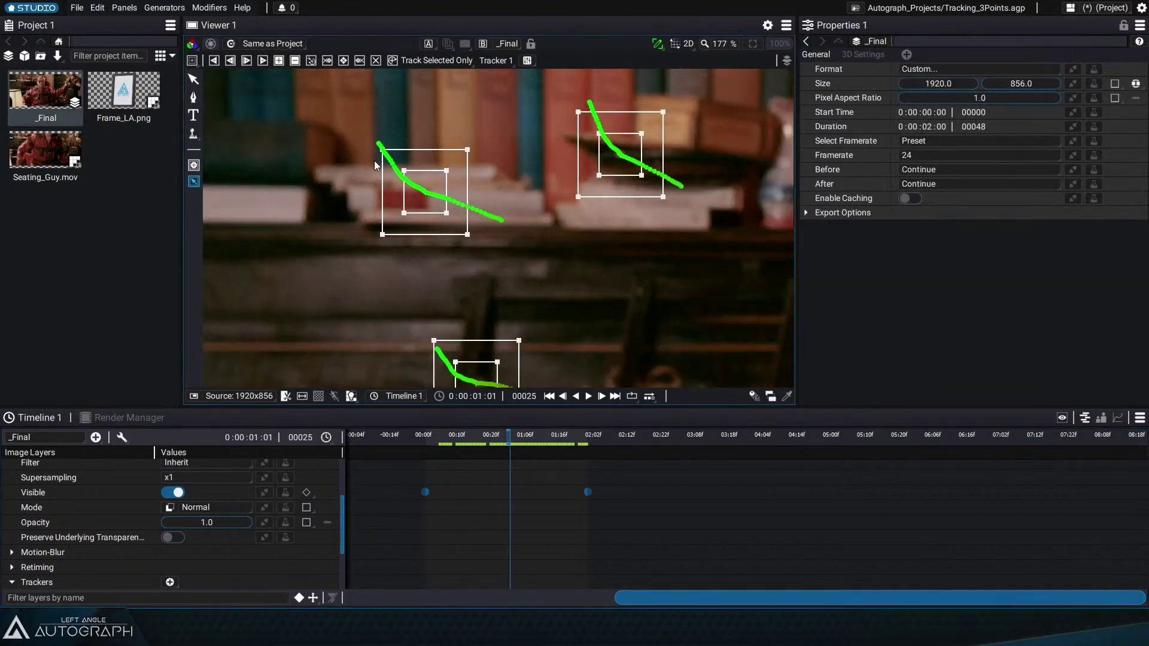
double_click(124, 92)
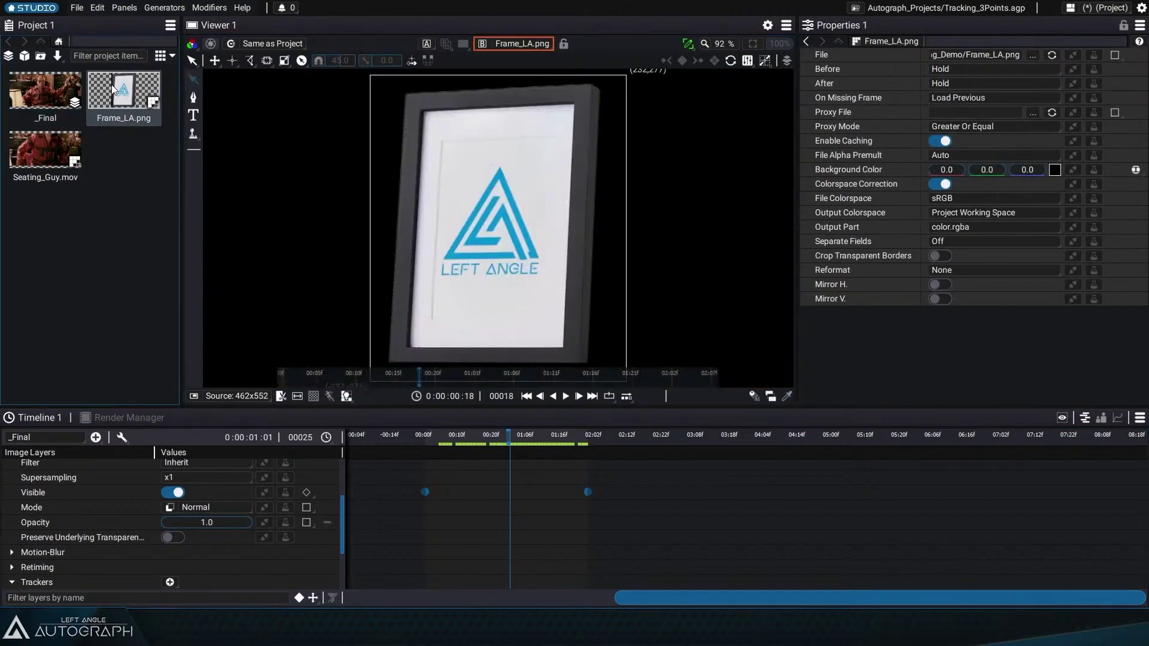
click(44, 86)
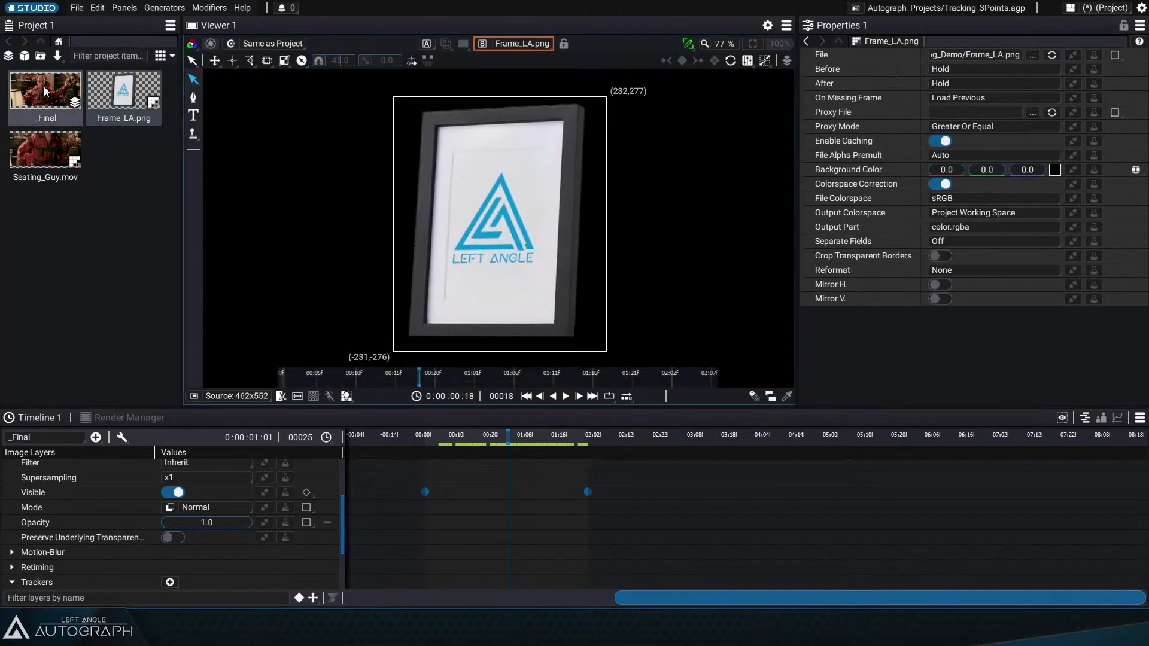
double_click(45, 86)
Step: Examine the tracked paths of the three background markers and scrub through the frames
scroll(389, 184, up, 5)
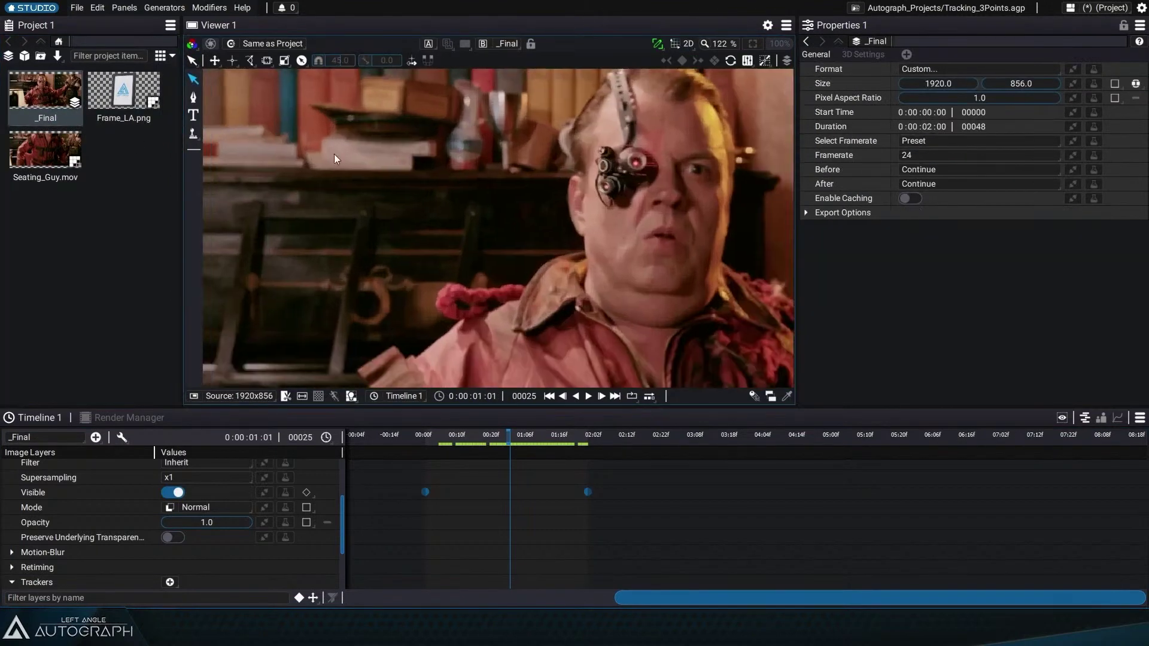
scroll(351, 165, down, 2)
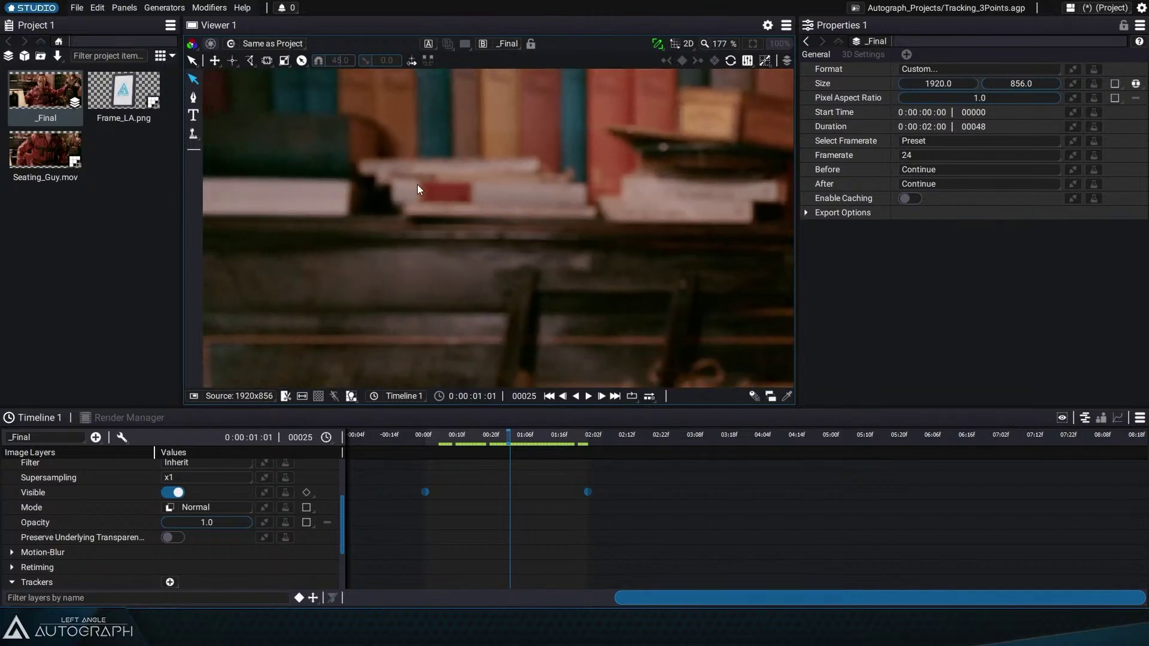
drag(482, 179, 431, 188)
scroll(419, 195, up, 1)
scroll(414, 199, down, 1)
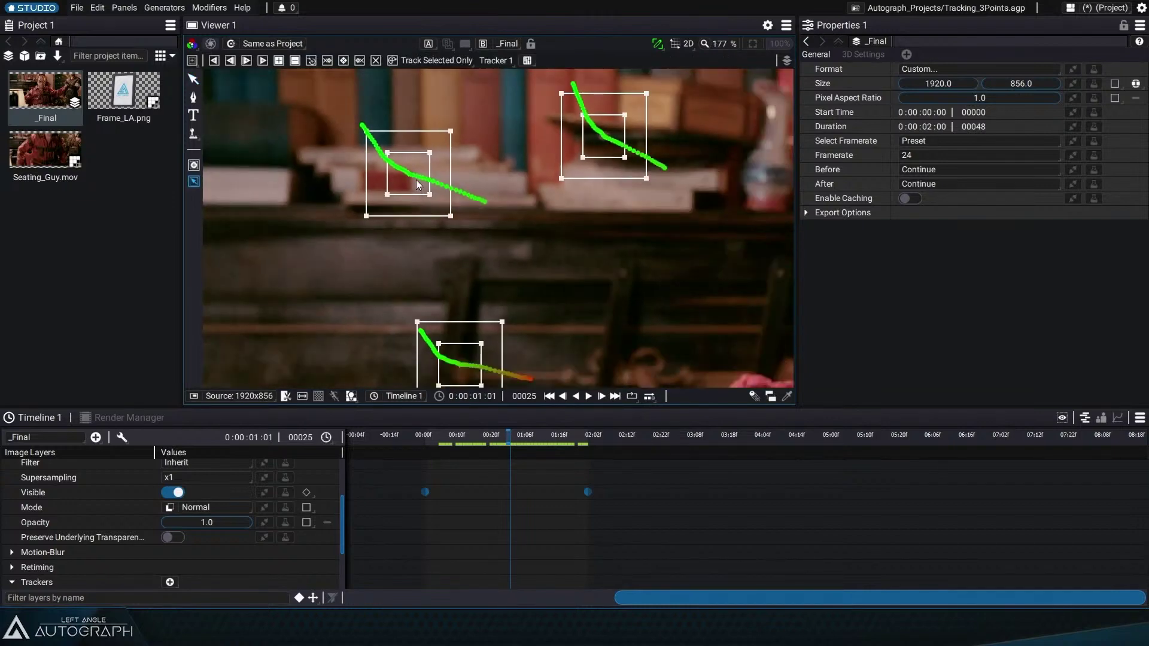
scroll(415, 177, up, 1)
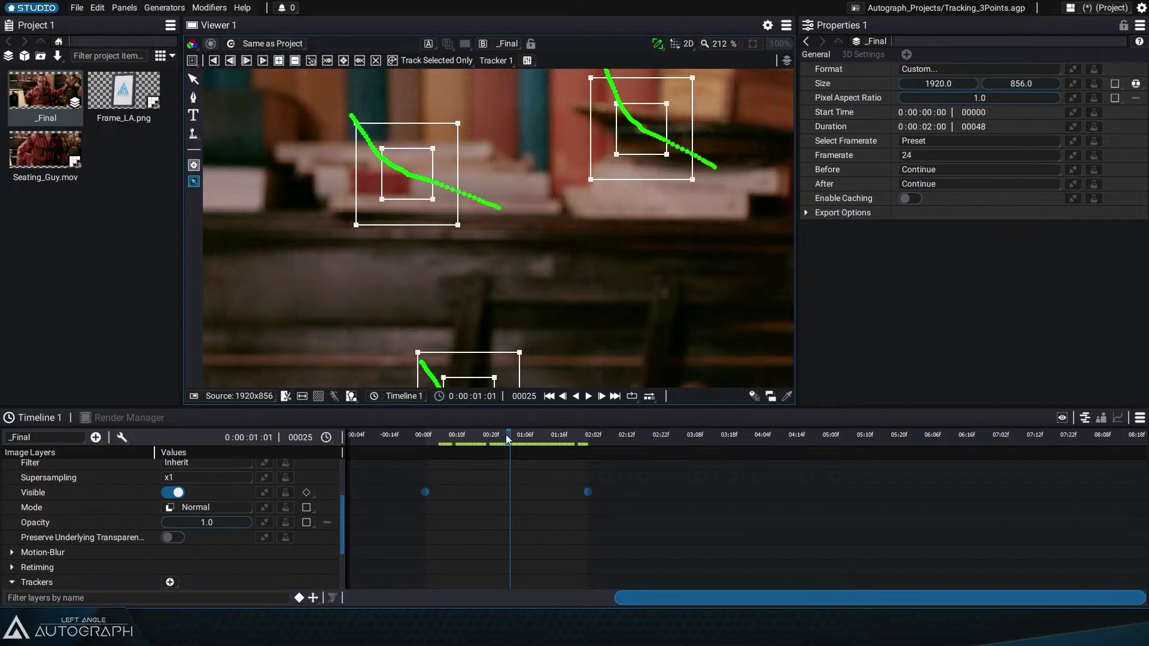
mouse_move(507, 440)
mouse_down()
mouse_move(470, 440)
mouse_move(554, 440)
mouse_move(438, 448)
mouse_move(569, 445)
mouse_move(428, 453)
mouse_move(587, 454)
mouse_move(514, 453)
mouse_up()
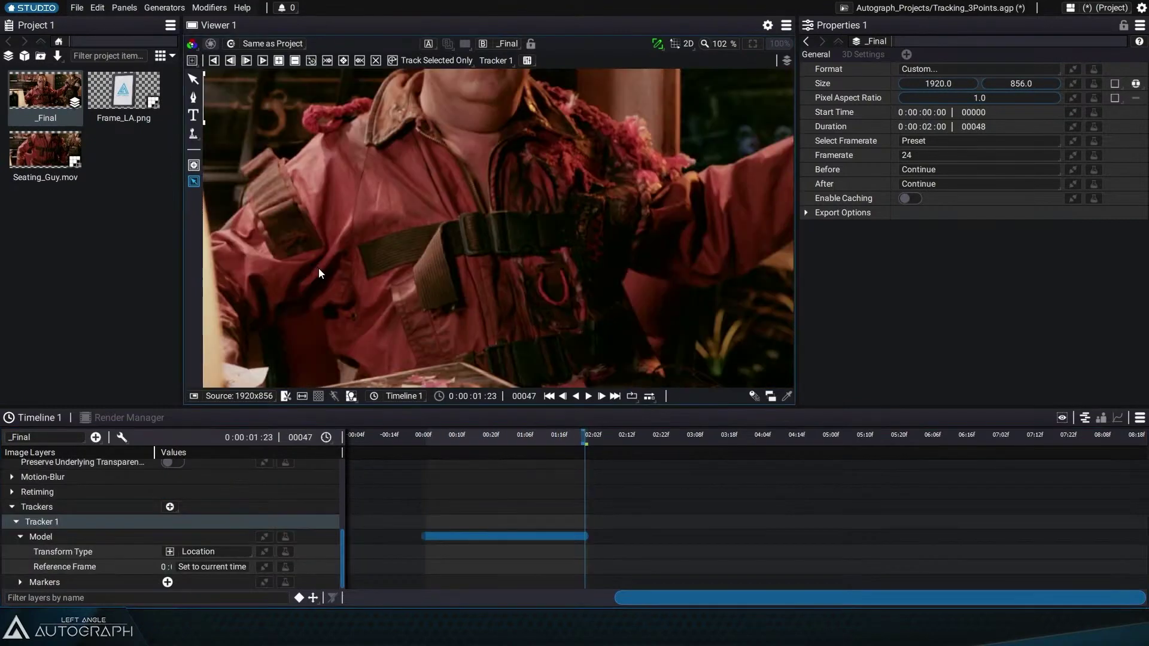
Step: Add a fourth tracking marker at frame 47 around the U-shaped red cord on the jacket, enlarging its pattern and search areas
click(536, 294)
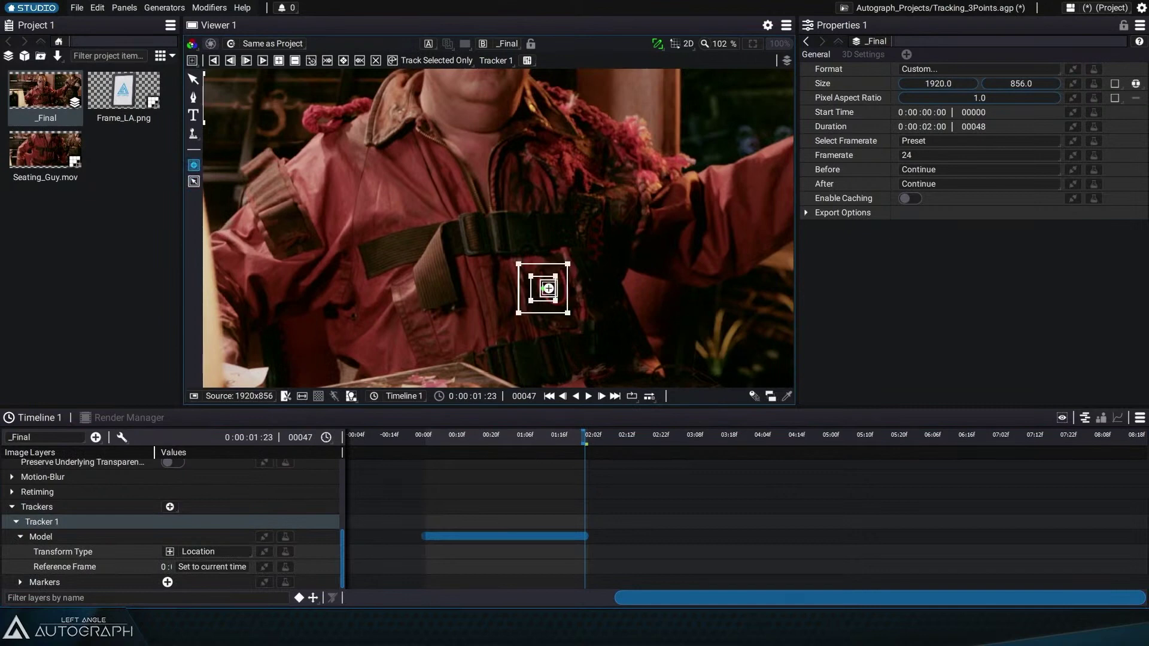
scroll(566, 299, up, 6)
drag(577, 328, 593, 354)
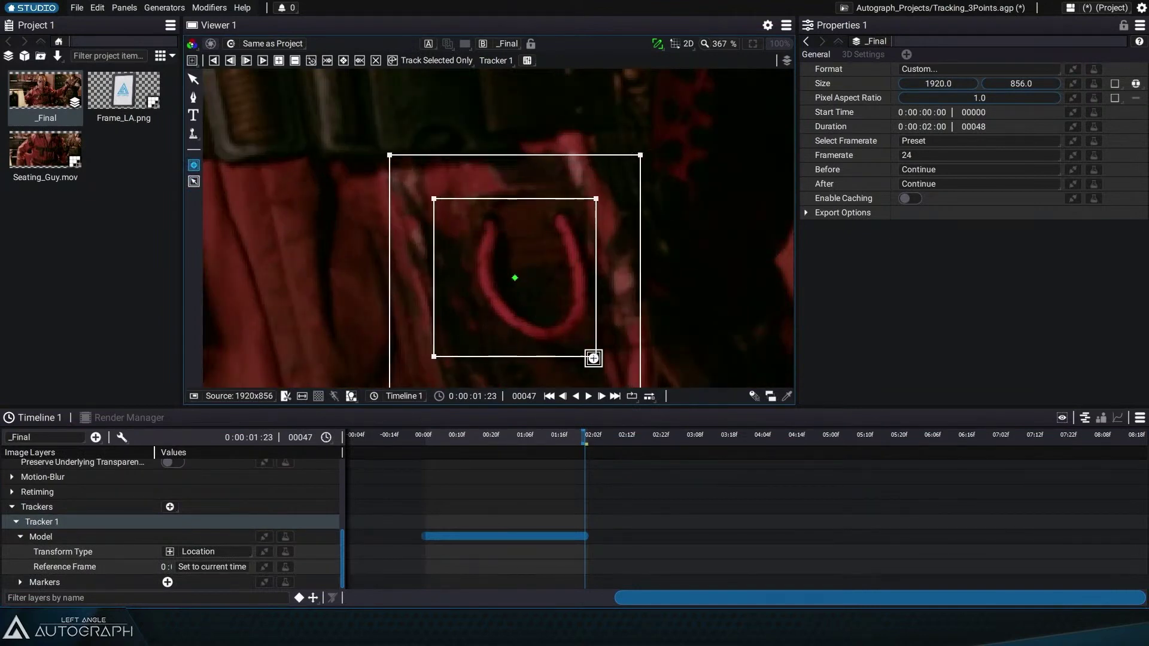
drag(520, 275, 640, 326)
scroll(538, 288, down, 2)
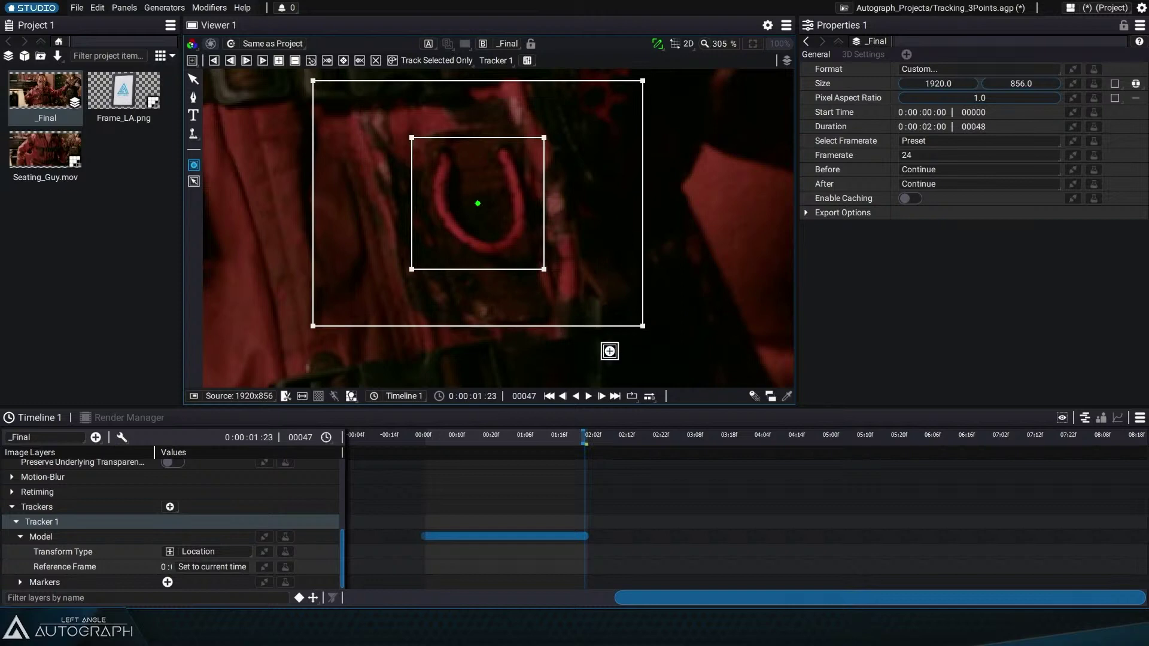
Step: Scrub back from frame 47 to check the cord's movement, return there and slightly enlarge the fourth marker's search area
click(557, 436)
drag(555, 435, 587, 443)
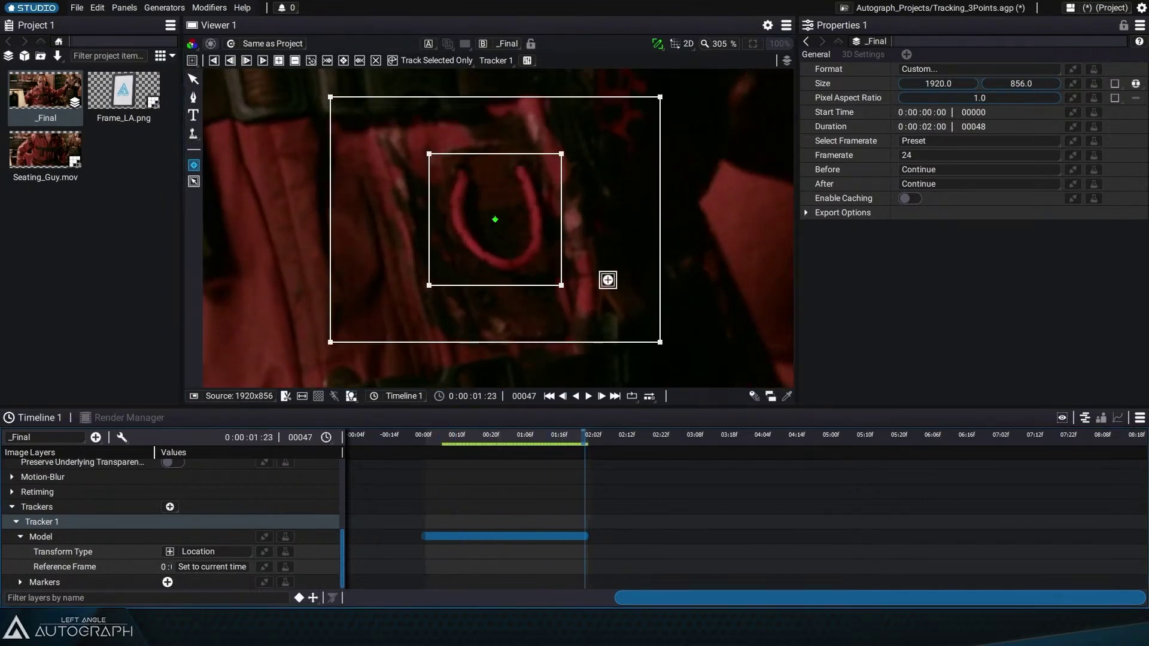
drag(660, 342, 668, 358)
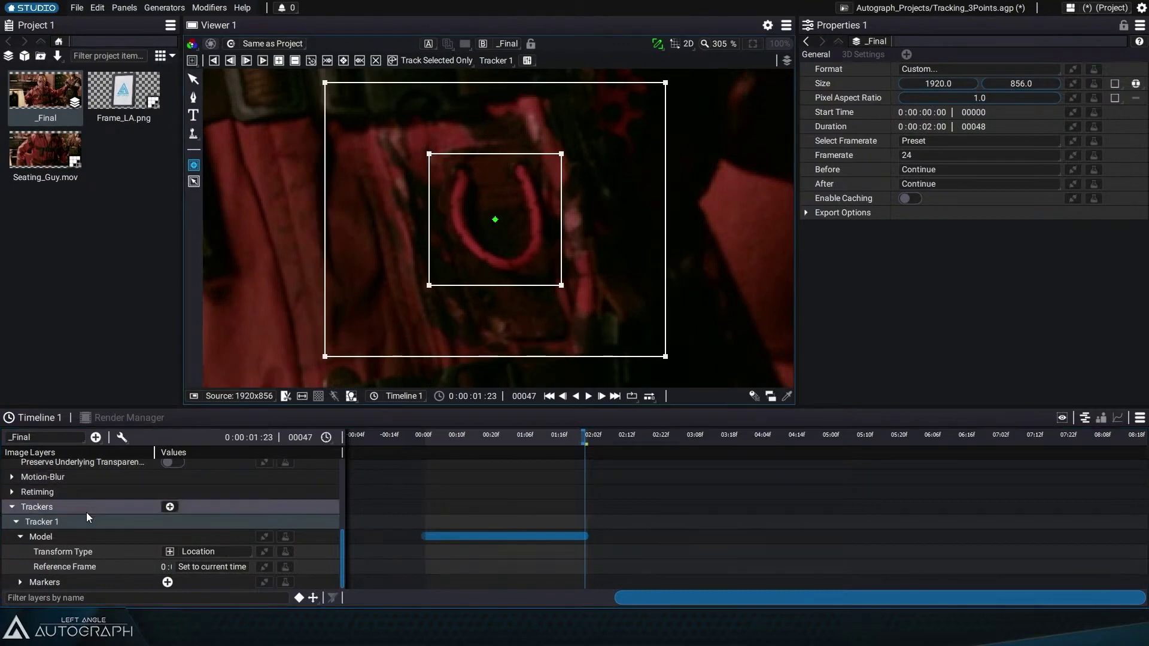
Step: Show Marker 4's properties on the Seating_Guy.mov layer and set its tracking model to Location + Rotation
click(68, 465)
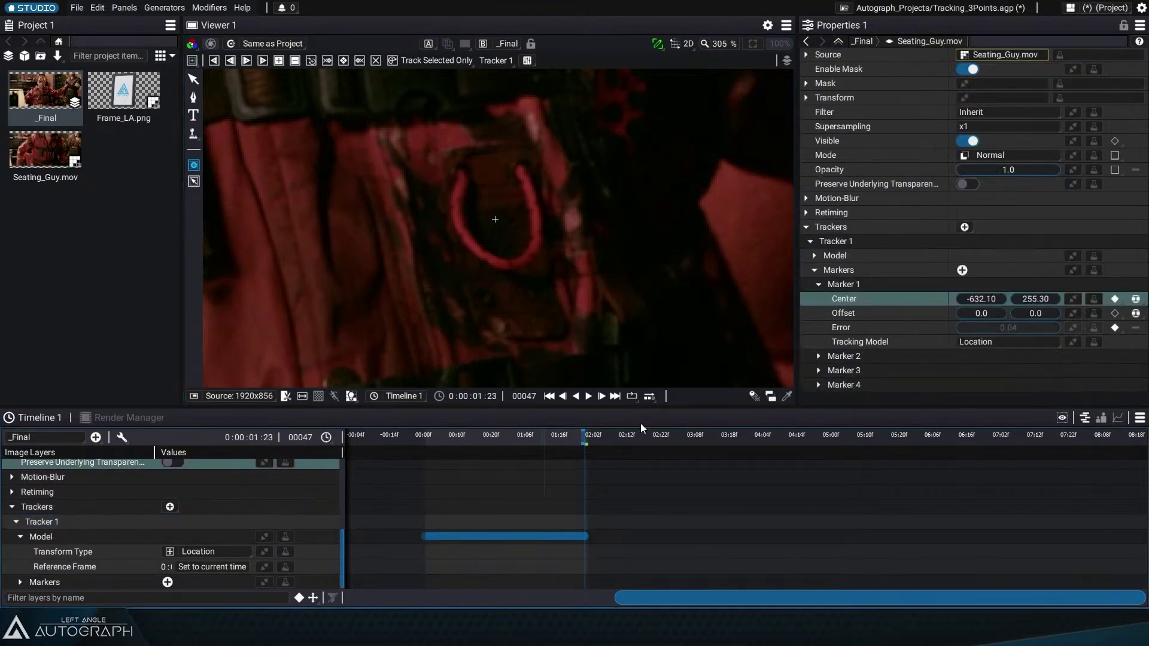
click(816, 386)
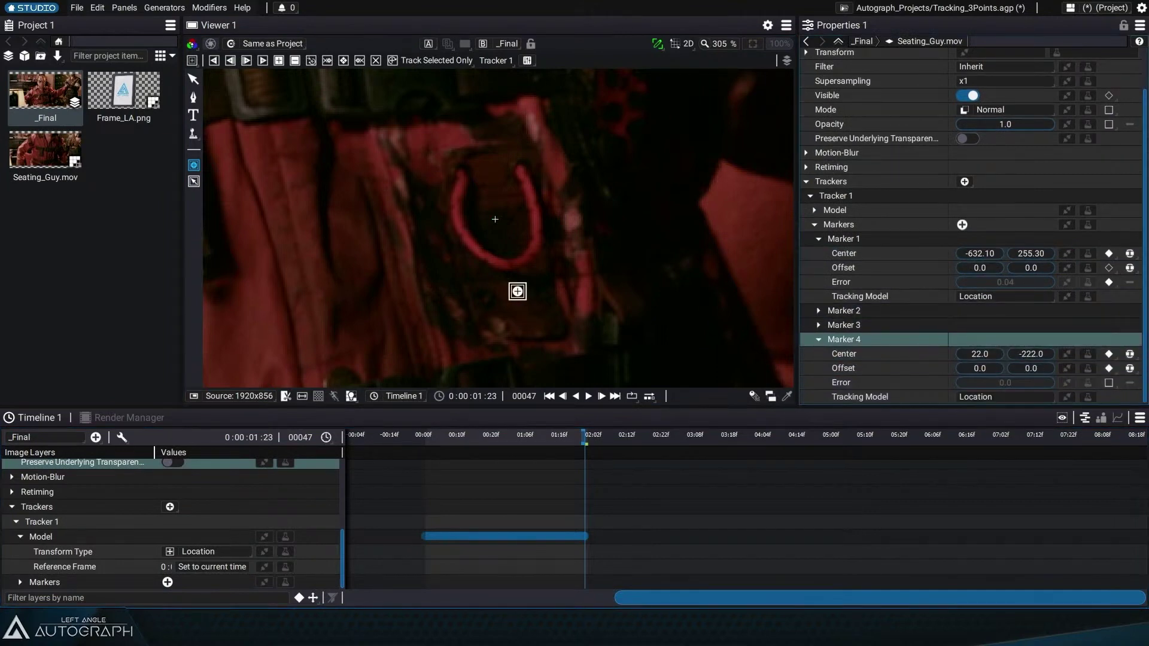
click(194, 181)
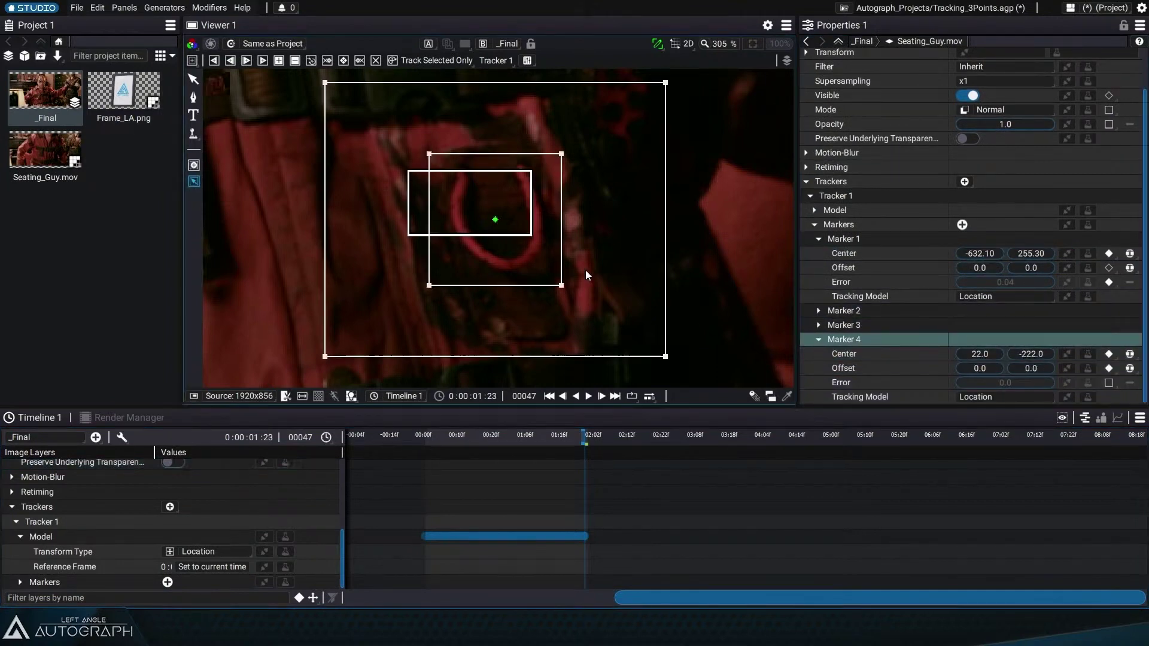
click(1004, 399)
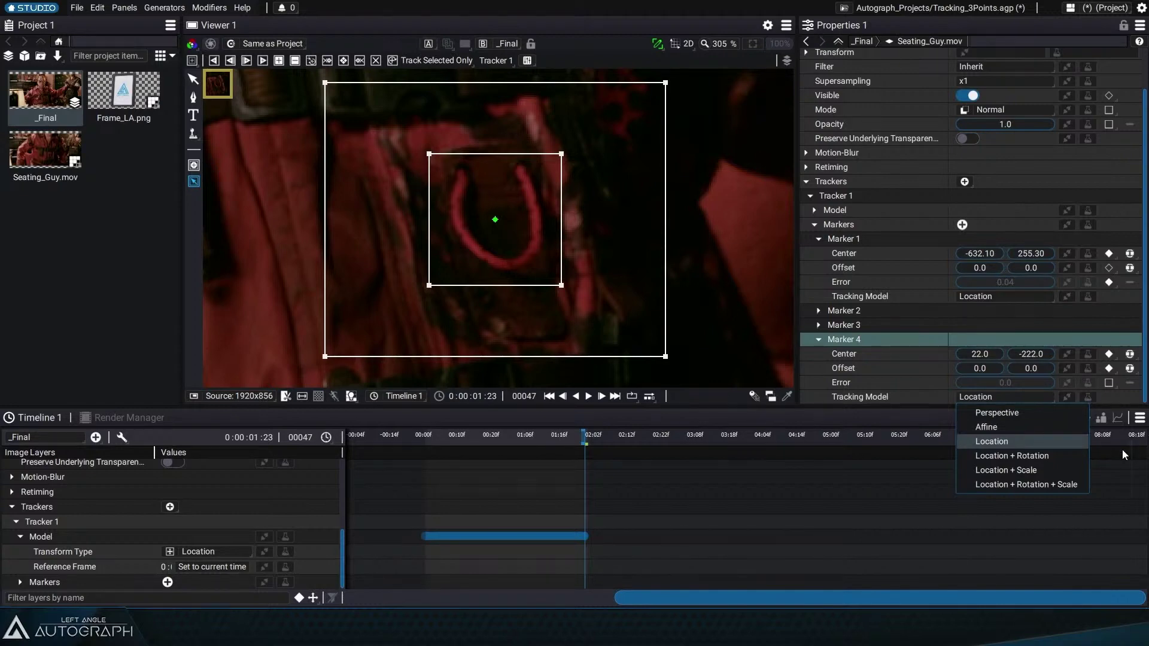
click(1044, 459)
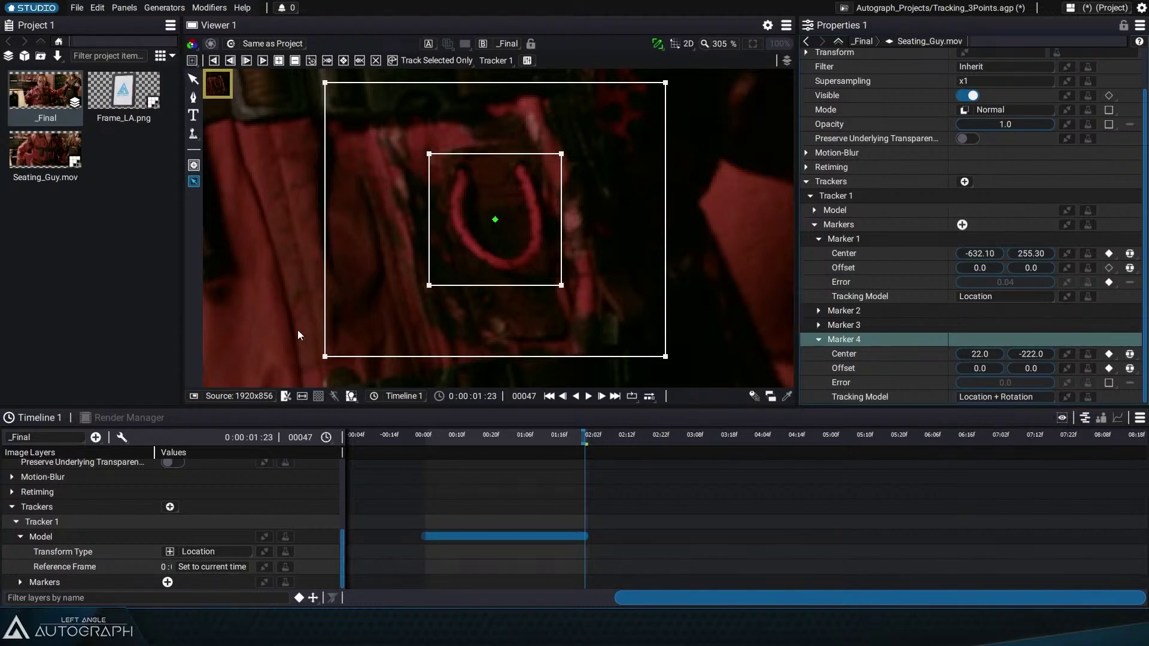
Step: Track Marker 4 backward from frame 47 with the Location + Rotation model, scrub through the tracked frames and return to frame 47
click(215, 61)
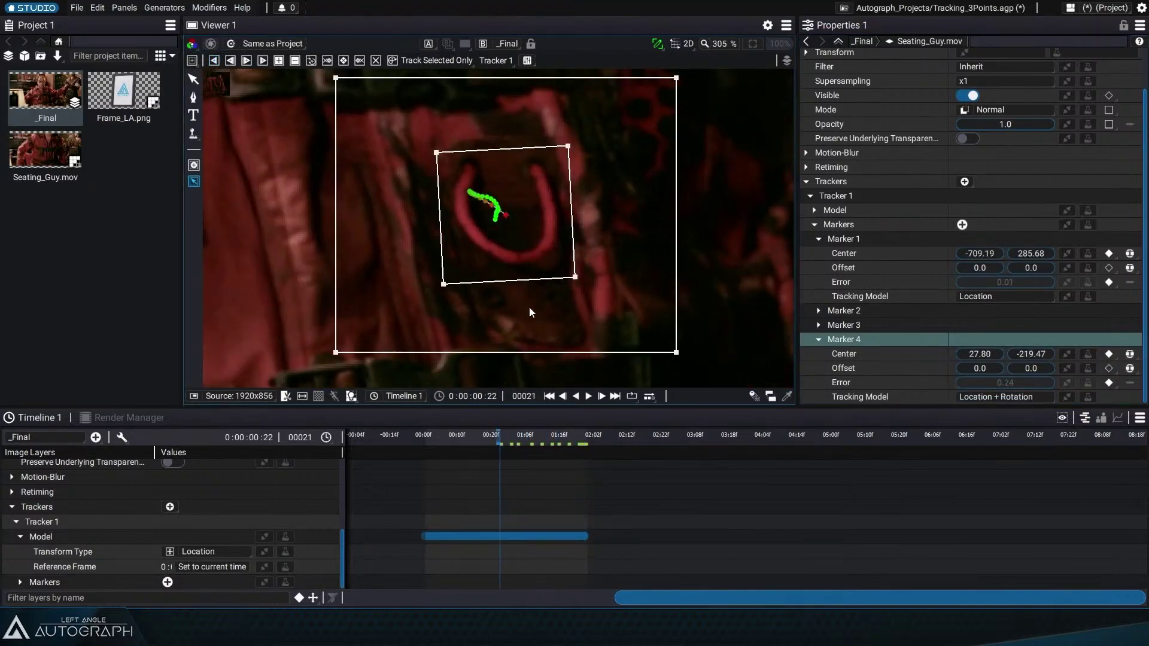
scroll(530, 325, down, 2)
mouse_move(525, 443)
mouse_down()
mouse_move(536, 442)
mouse_move(497, 444)
mouse_up()
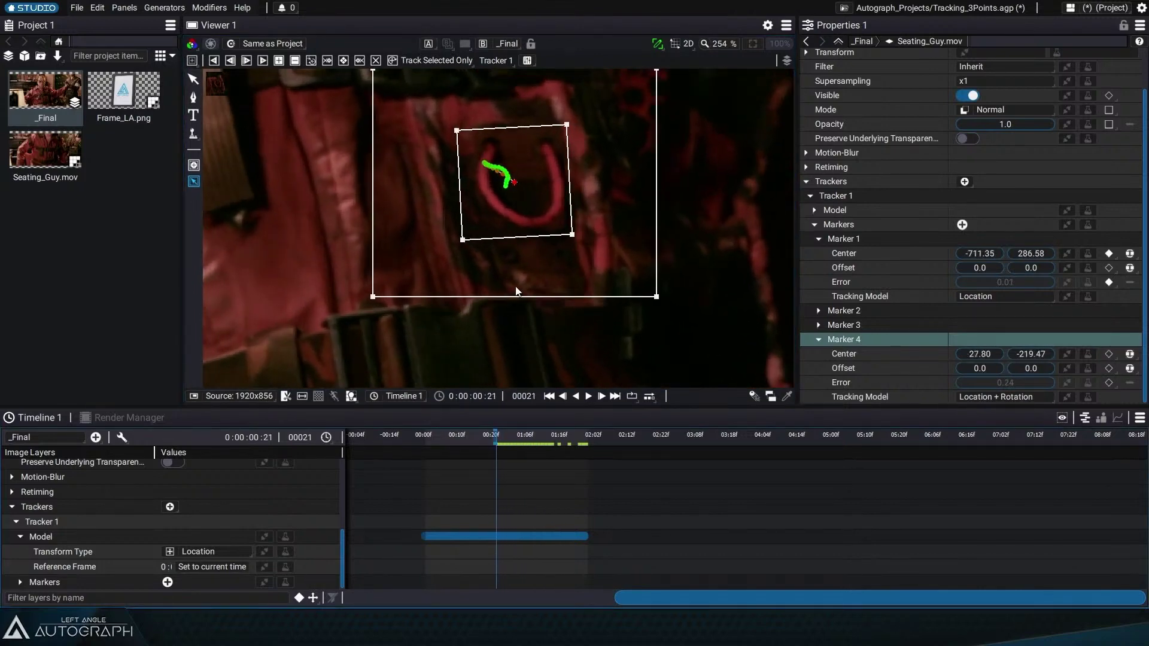
mouse_move(496, 442)
mouse_down()
mouse_move(574, 443)
mouse_move(449, 451)
mouse_move(590, 444)
mouse_up()
scroll(502, 114, up, 3)
Step: Enable Normalize Intensities for the tracker and set the maximum number of iterations to 100
click(527, 61)
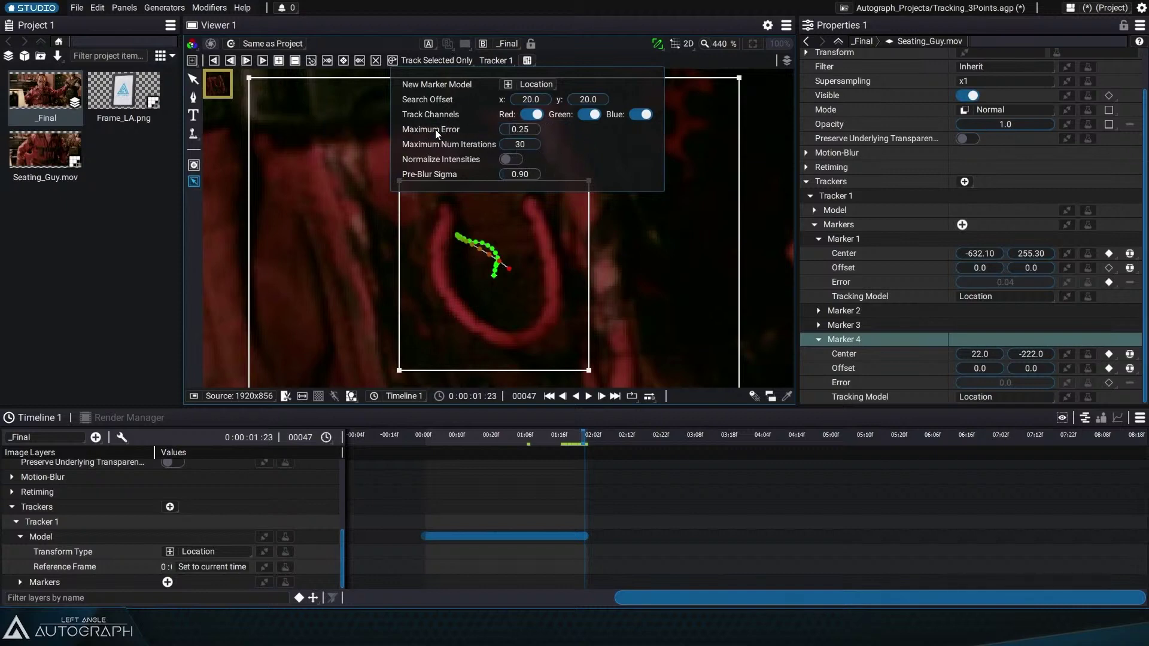
click(507, 129)
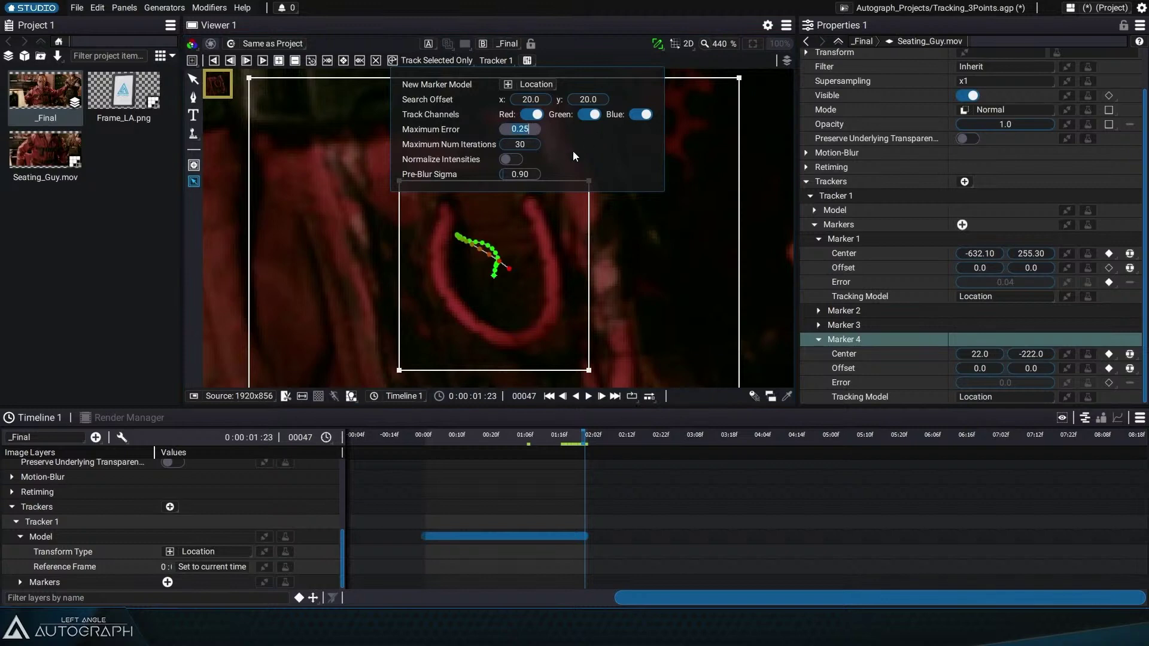
key(Return)
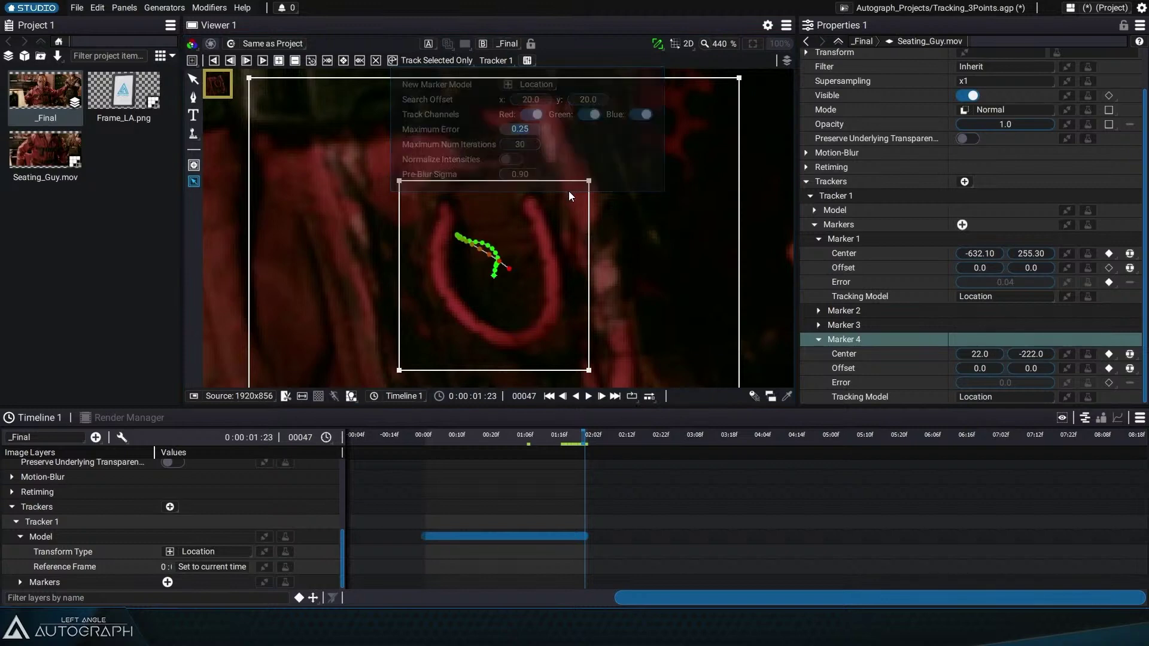
click(527, 60)
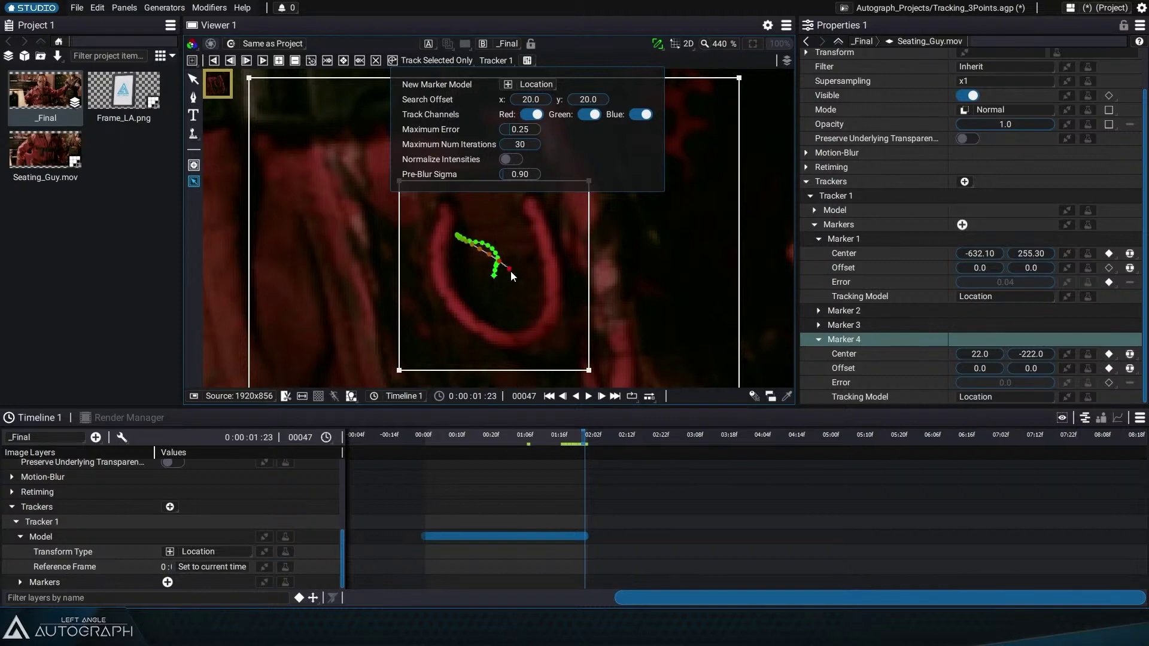
click(514, 160)
click(515, 151)
text(100)
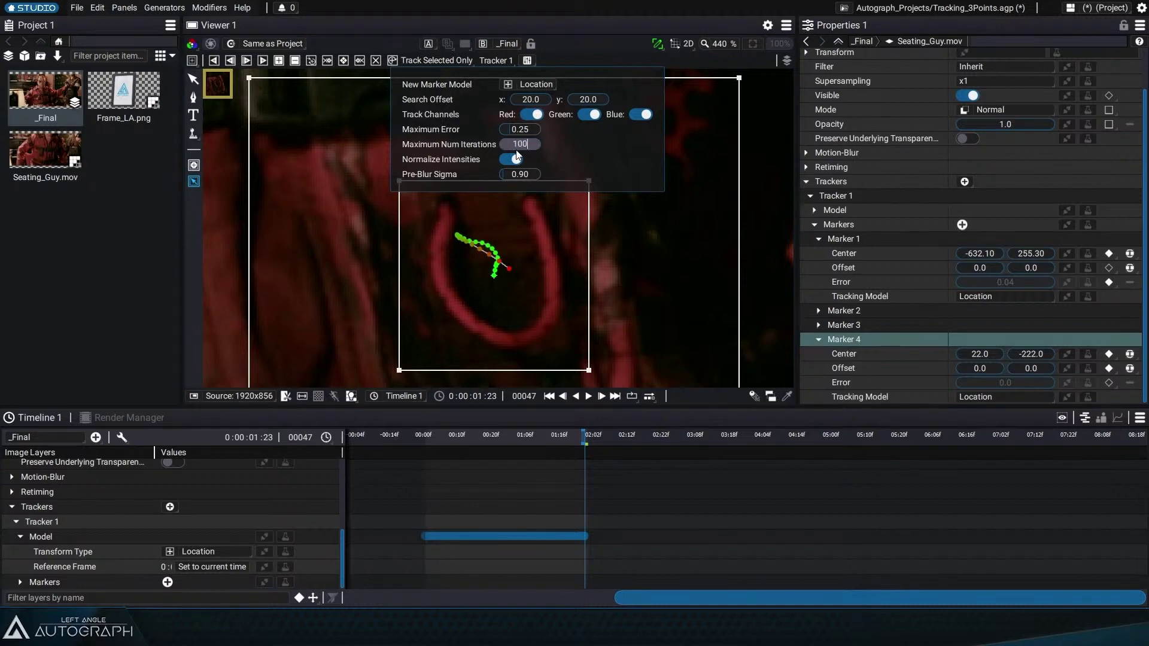
key(Return)
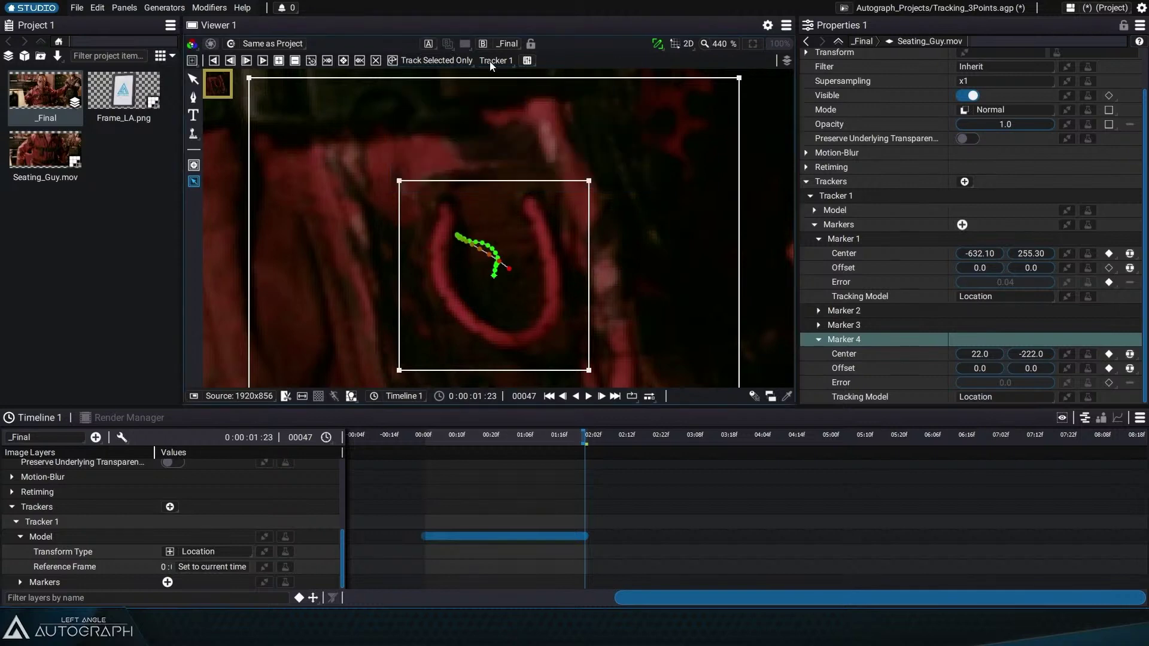
Step: Track Marker 4 backward from frame 47 with the Location model, check where the cord drifts and go back to frame 47
click(222, 61)
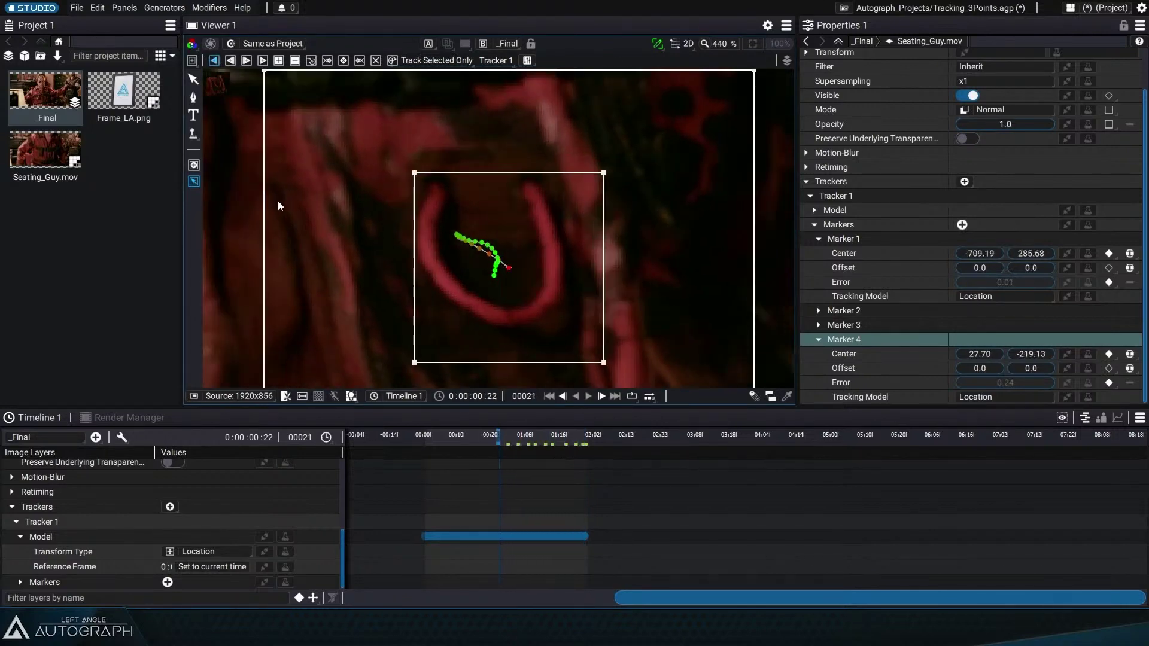
click(504, 443)
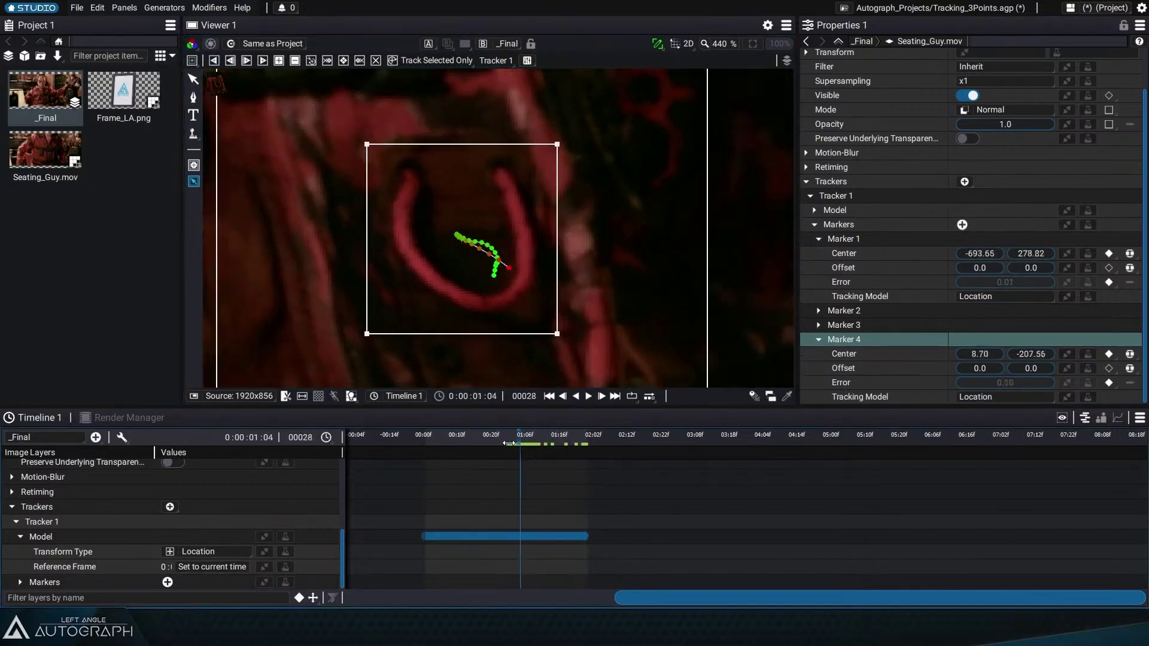
scroll(541, 371, down, 2)
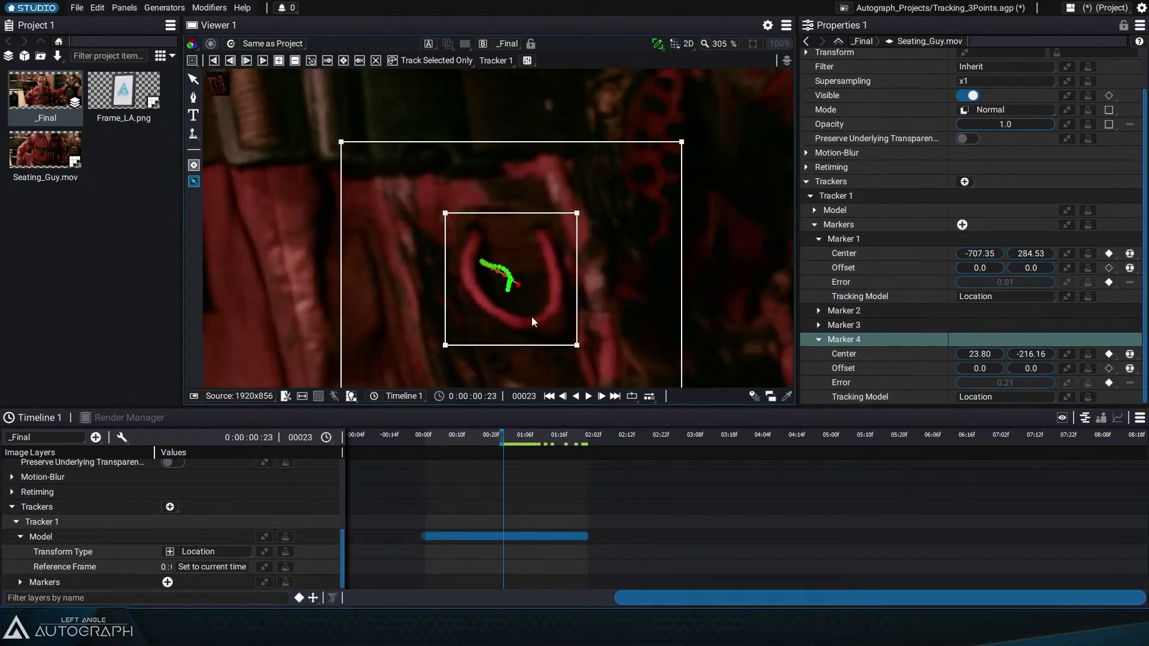
drag(688, 326, 676, 316)
drag(563, 434, 585, 433)
scroll(419, 147, up, 1)
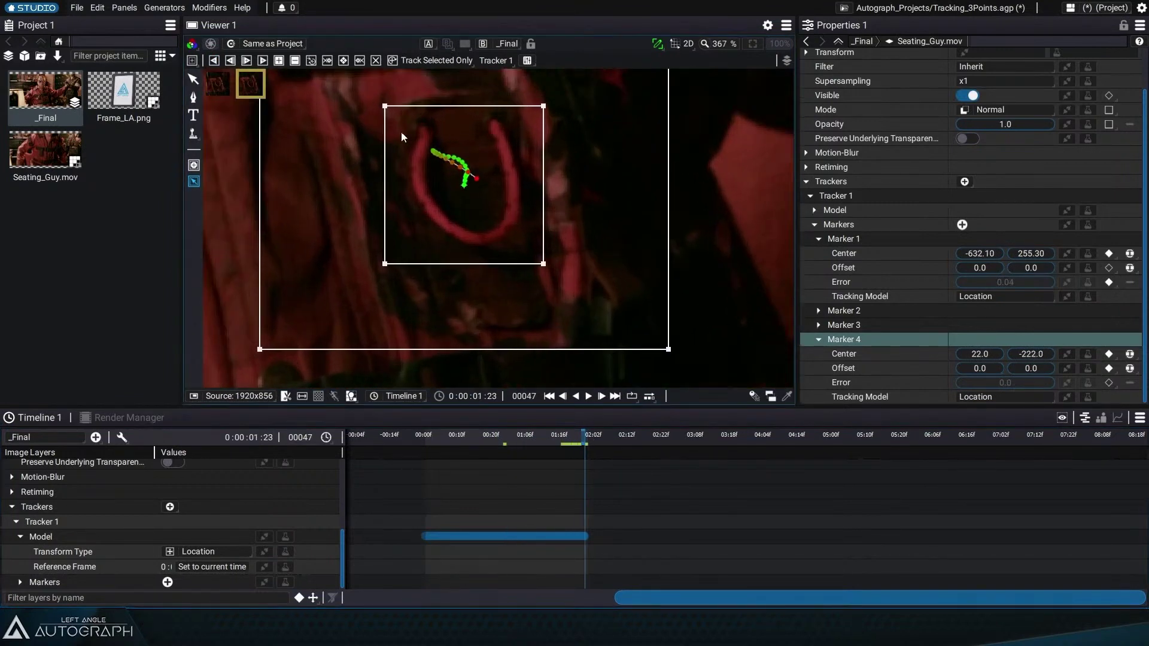
Step: Set the tracker's maximum error to 0.50, retrack Marker 4 backward and scrub back to frame 47
click(528, 60)
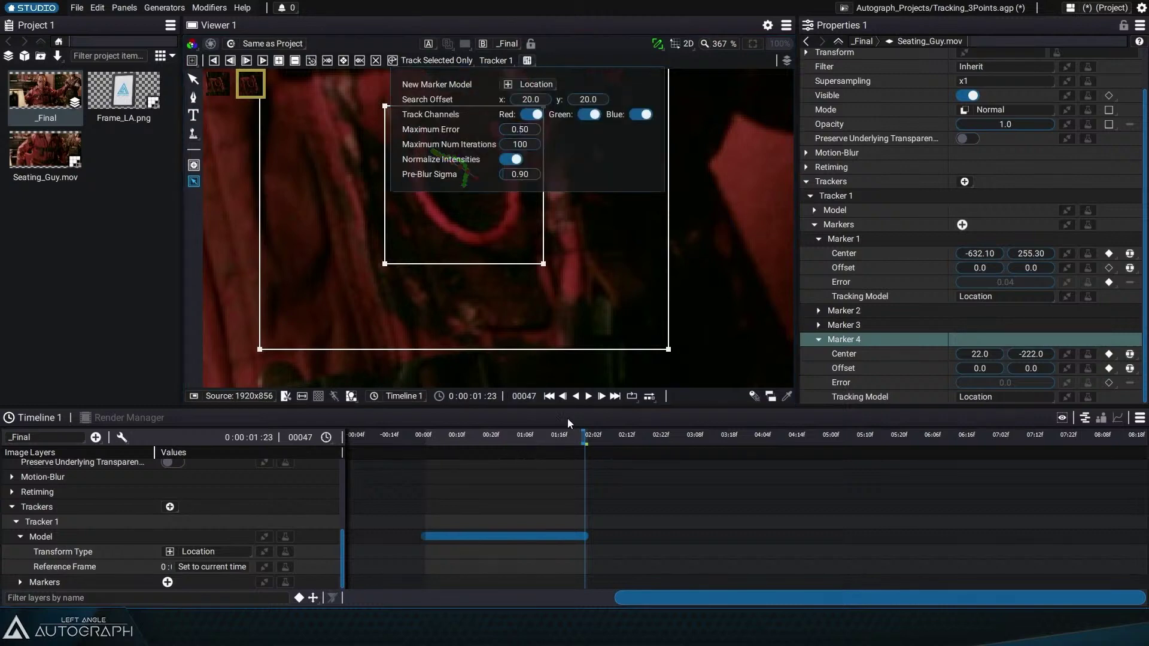
click(214, 60)
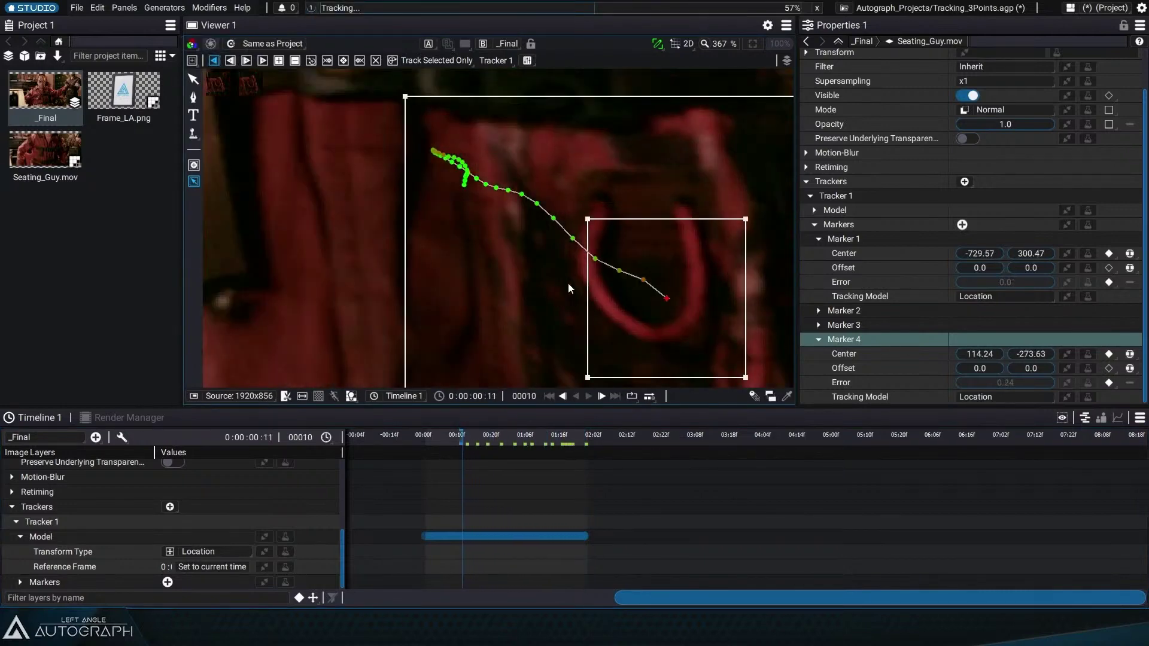
click(489, 439)
mouse_move(489, 439)
mouse_down()
mouse_move(458, 440)
mouse_move(500, 440)
mouse_move(459, 448)
mouse_move(583, 436)
mouse_up()
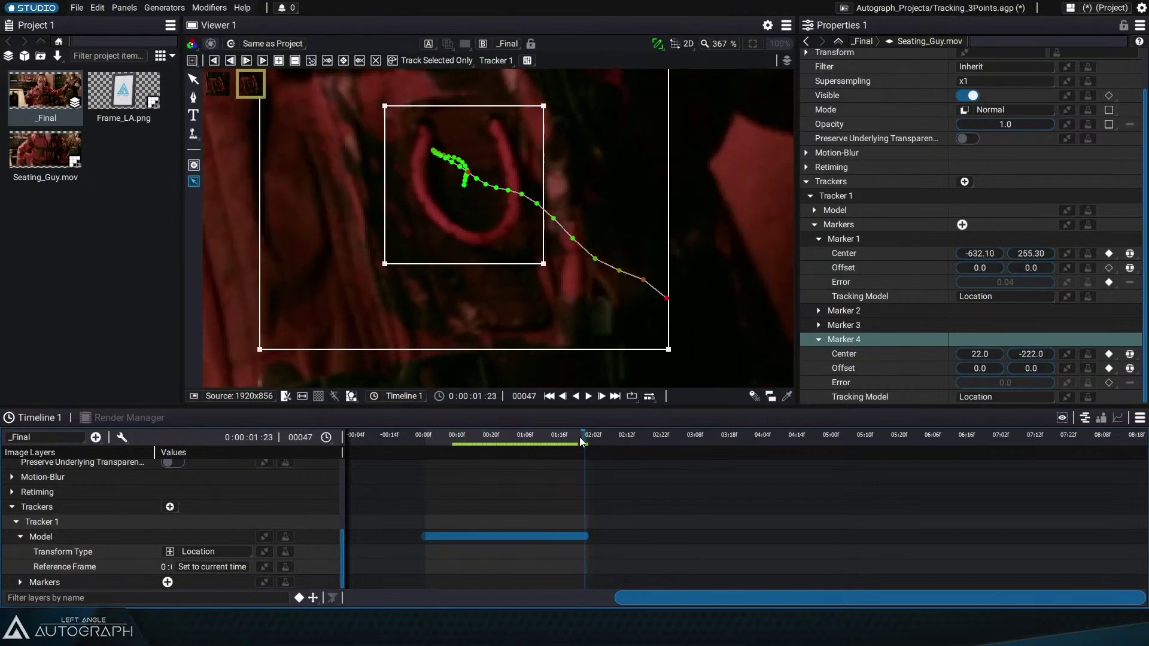
Step: Review the tracker settings and scrub the last tracked frames, ending on frame 47
click(527, 60)
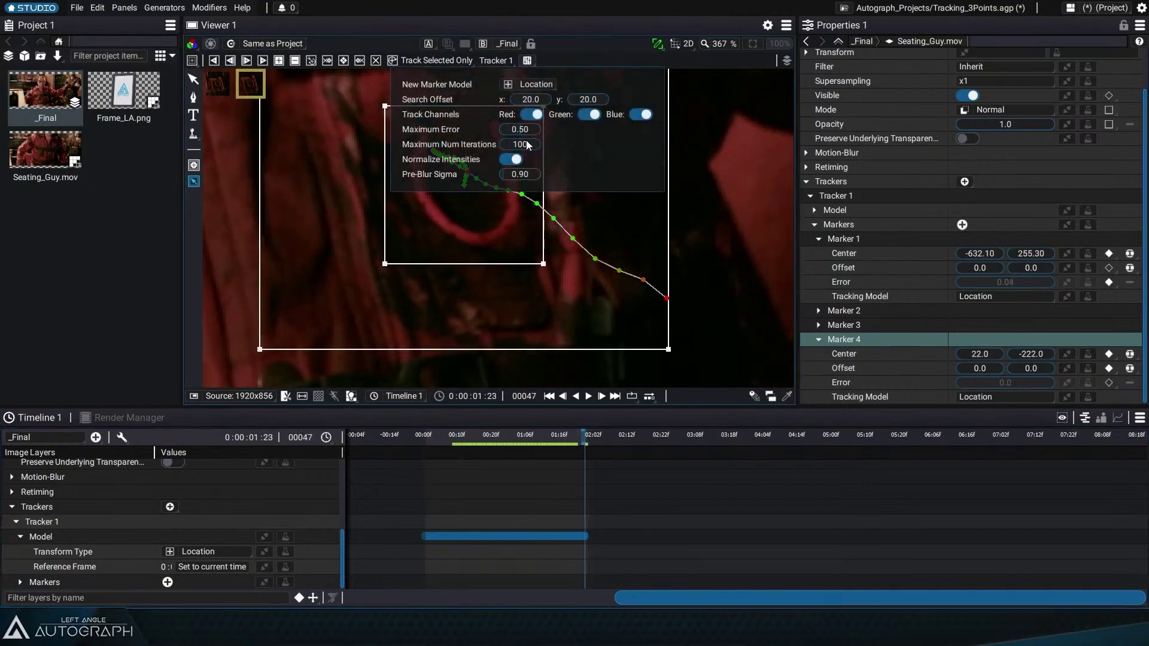
click(575, 440)
click(583, 436)
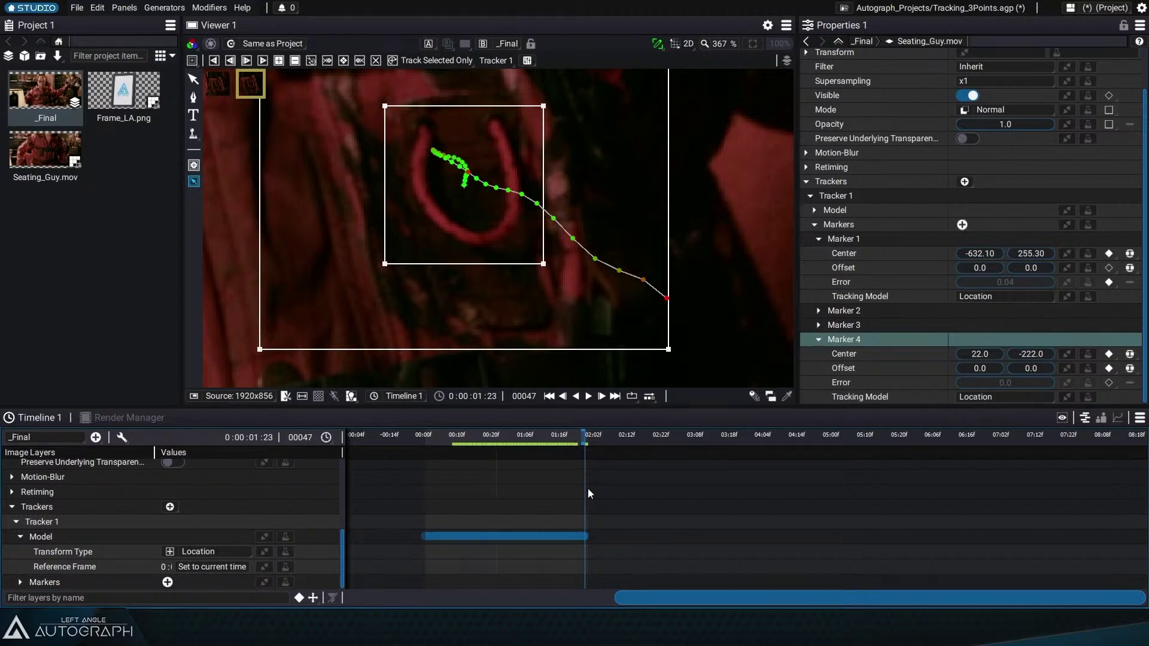
mouse_move(582, 444)
mouse_down()
mouse_move(460, 447)
mouse_move(587, 450)
mouse_up()
mouse_move(580, 441)
mouse_down()
mouse_move(458, 460)
mouse_move(581, 462)
mouse_up()
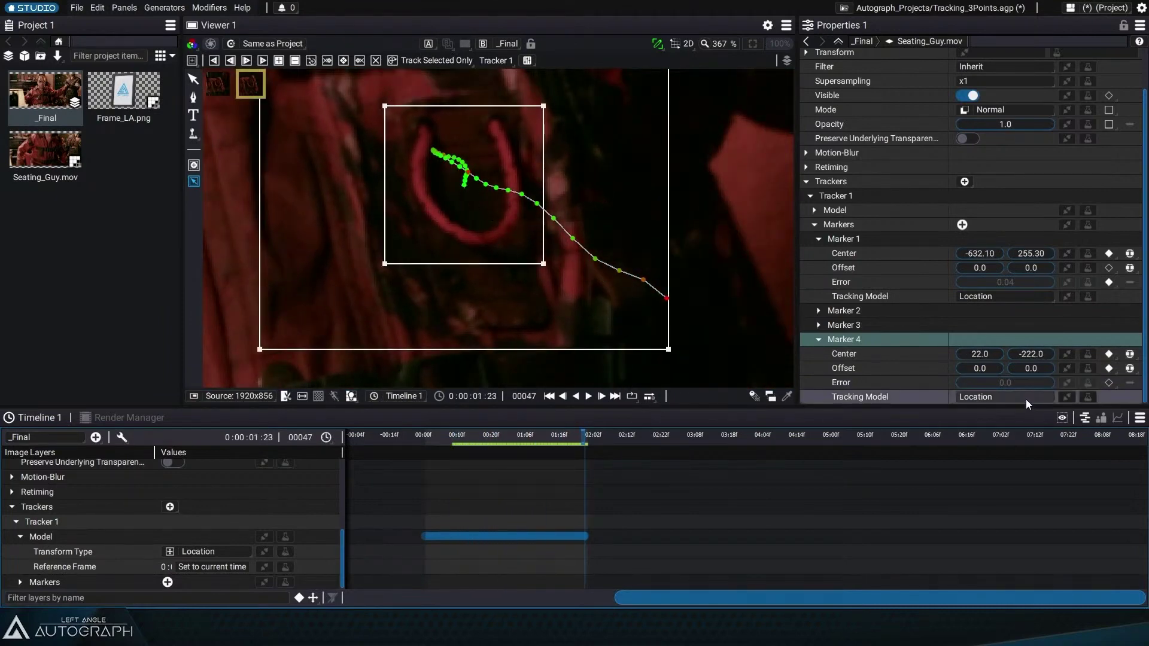
Step: Switch Marker 4's tracking model to Location + Rotation and retrack it backward from frame 47
click(1007, 398)
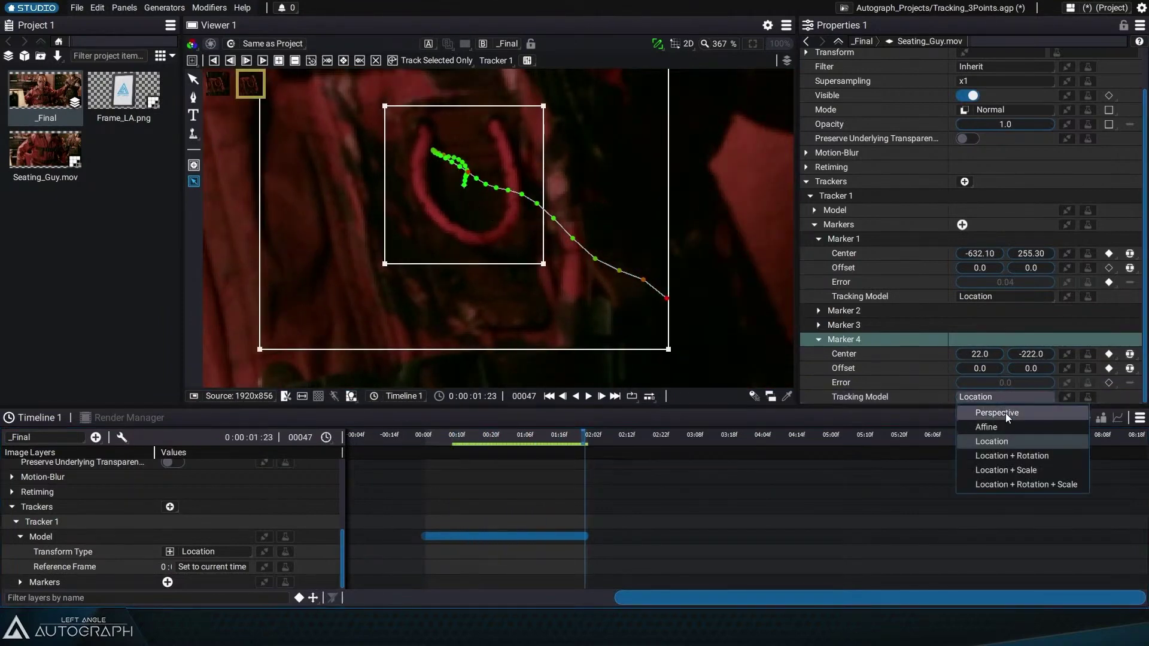
click(1009, 455)
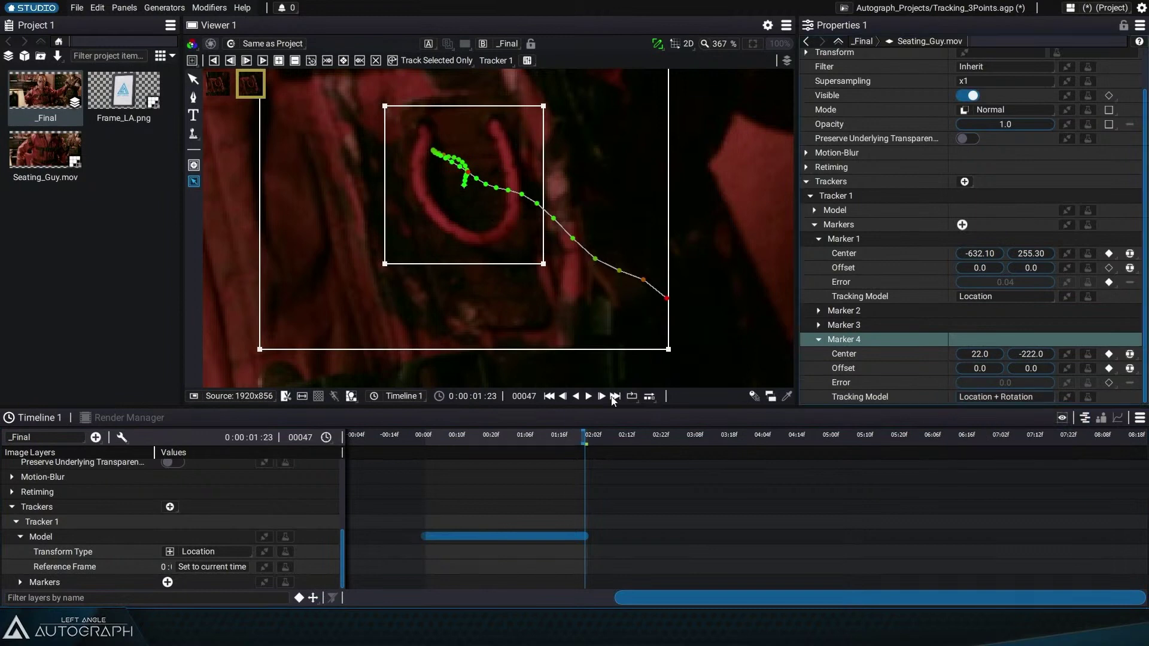
click(214, 61)
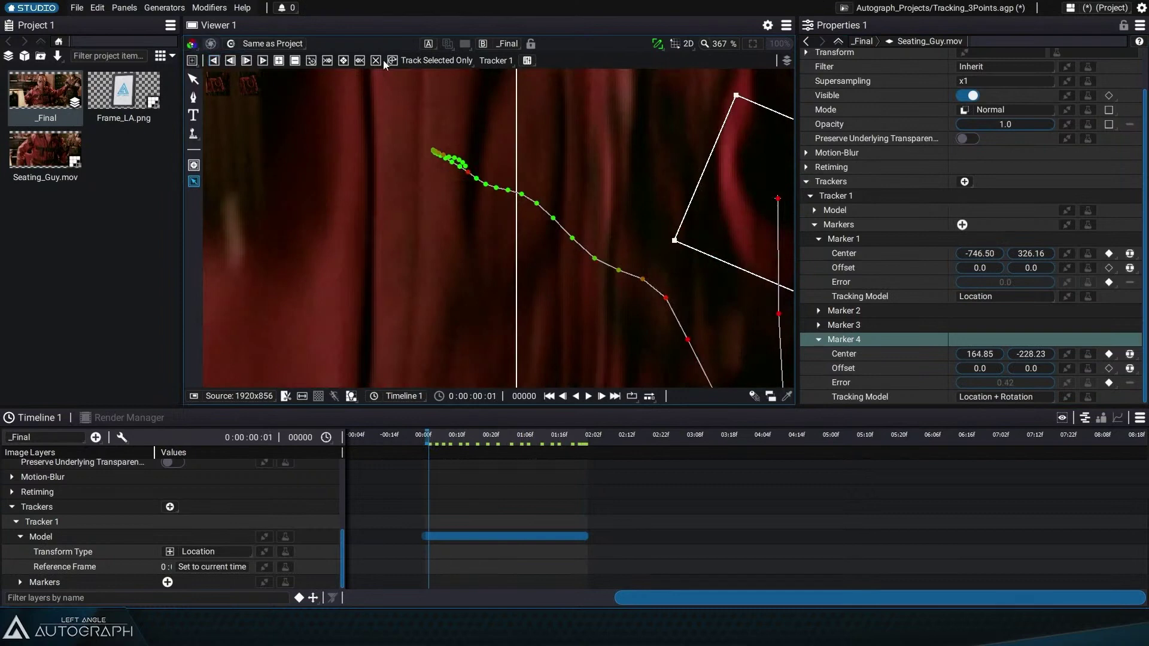
Step: Inspect the rotated pattern area on the cord around frame 11 and return to the last frame
drag(437, 439, 463, 442)
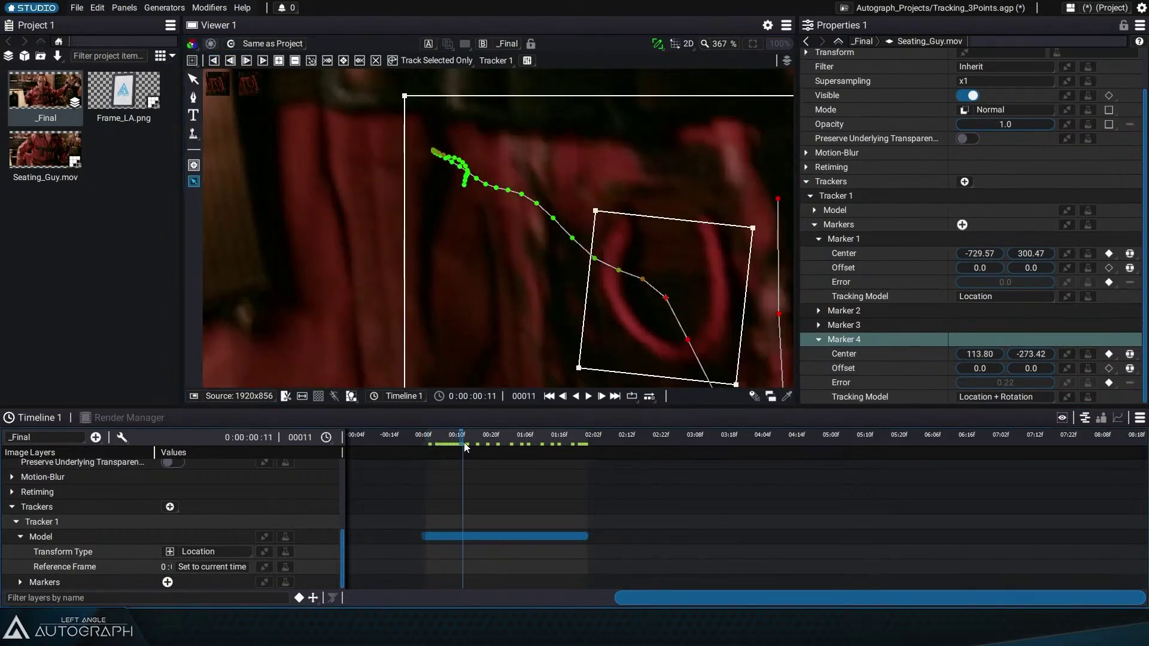
scroll(560, 246, down, 3)
drag(557, 364, 455, 265)
key(End)
scroll(553, 272, up, 3)
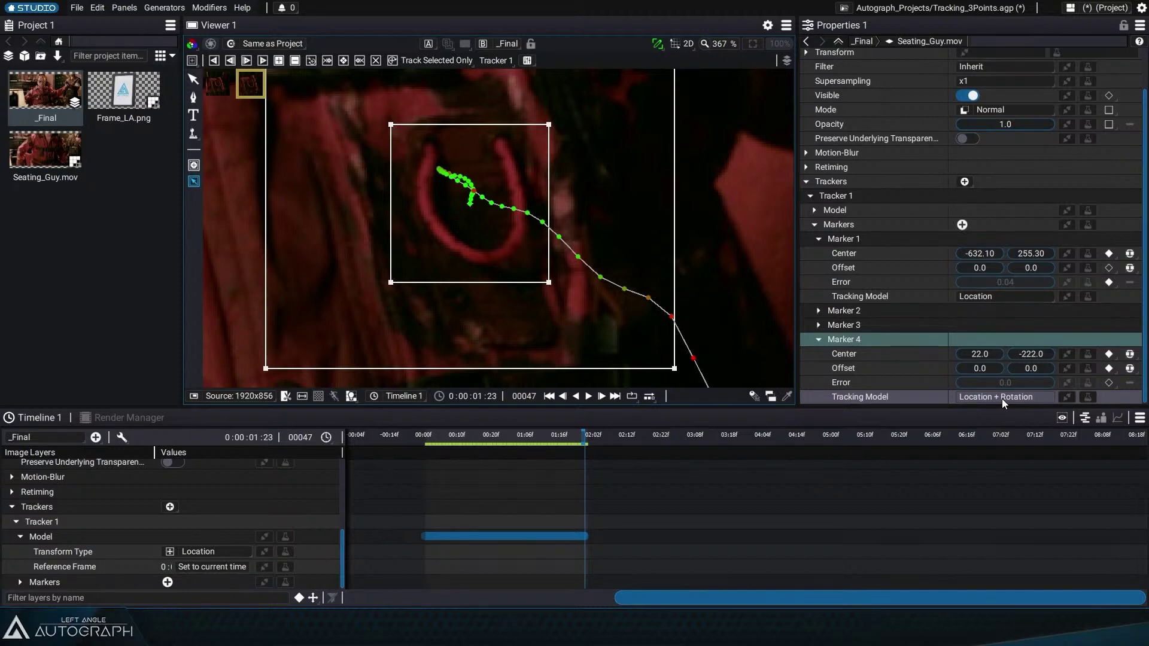
Step: Retrack Marker 4 backward using the Location + Rotation + Scale model, scrub through the tracked frames and return to frame 47
click(1002, 399)
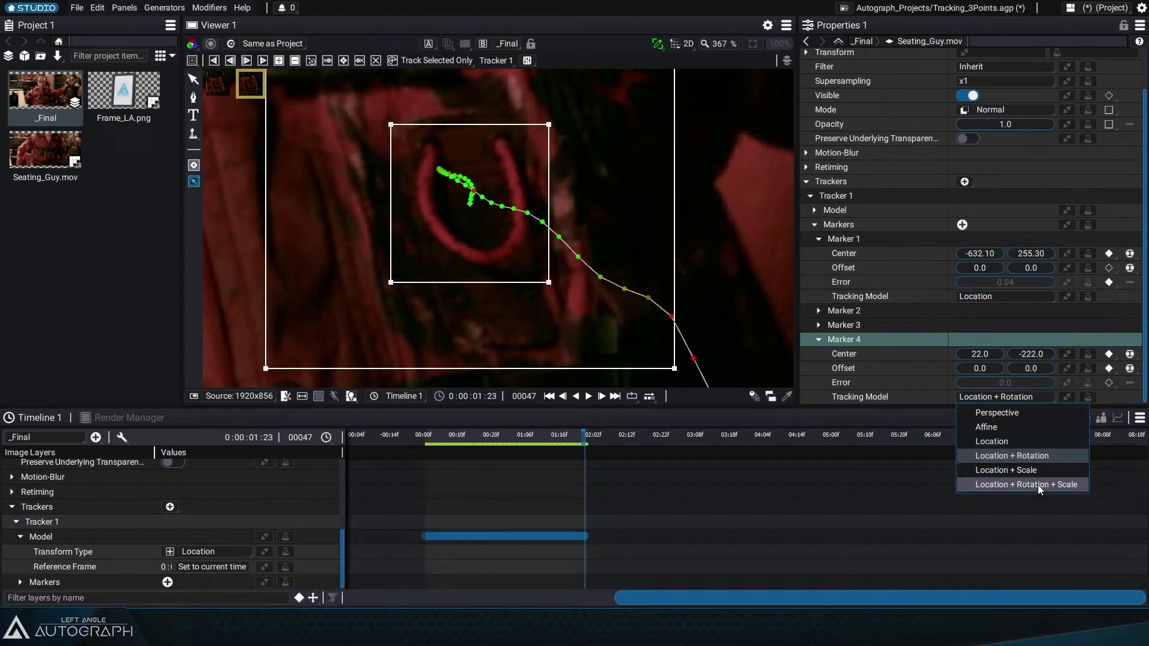
click(1038, 485)
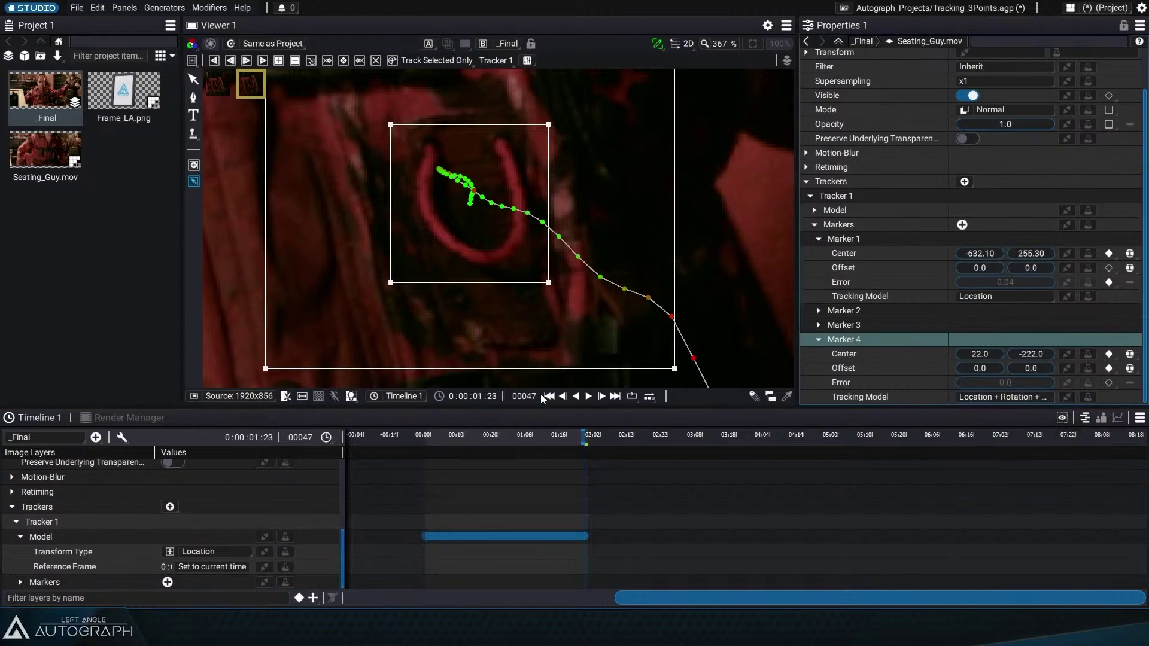
click(214, 60)
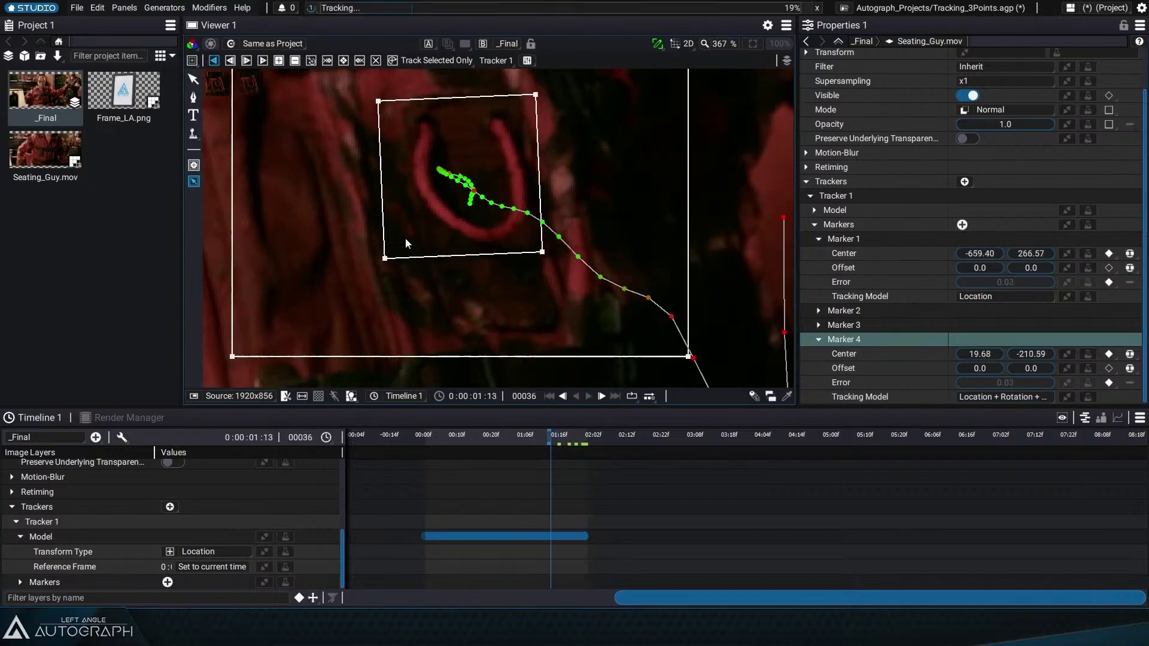
scroll(405, 238, down, 3)
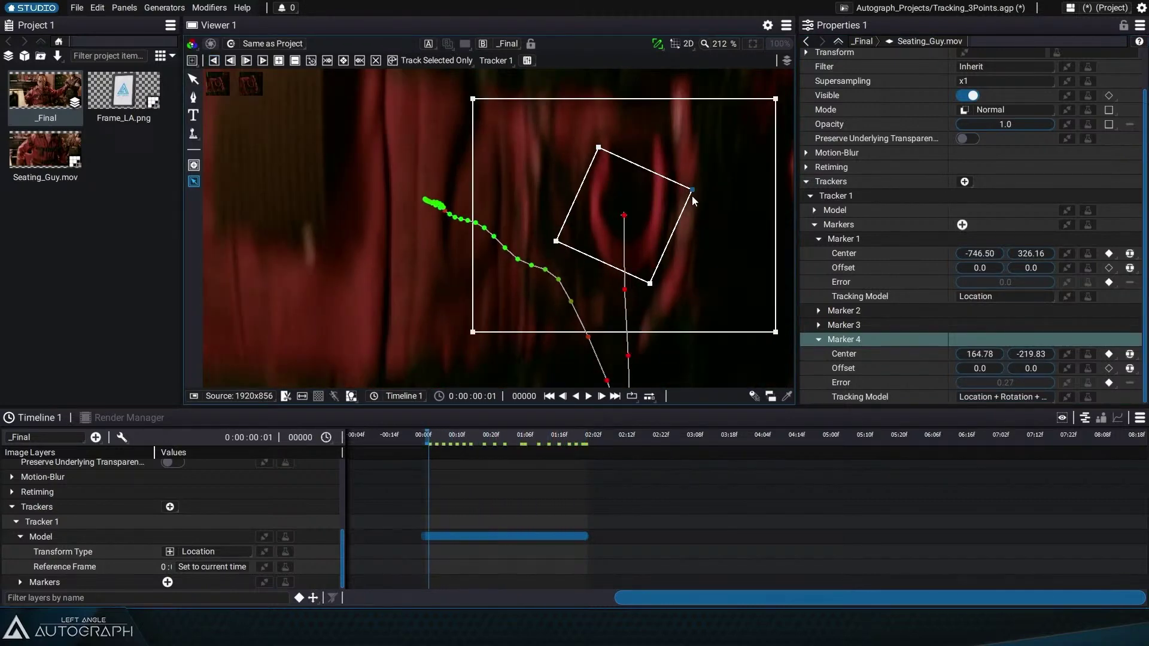
click(482, 436)
drag(483, 437, 587, 447)
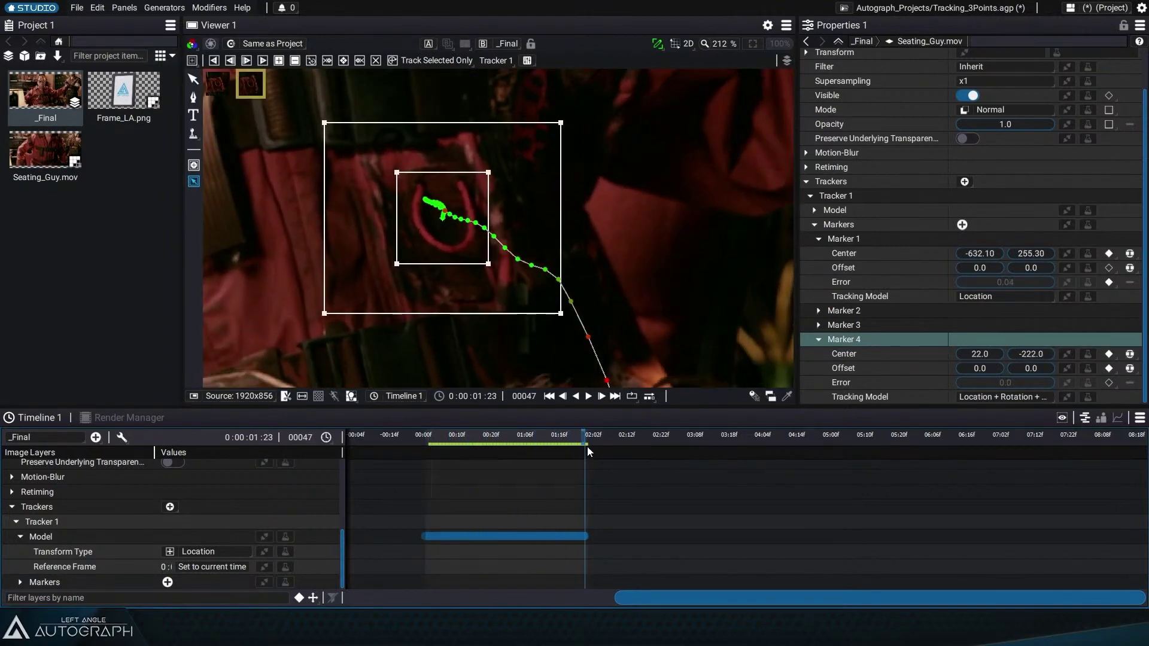
Step: Save the project, retrack Marker 4 backward with the Affine tracking model and return to frame 47
key(ctrl+s)
click(1043, 397)
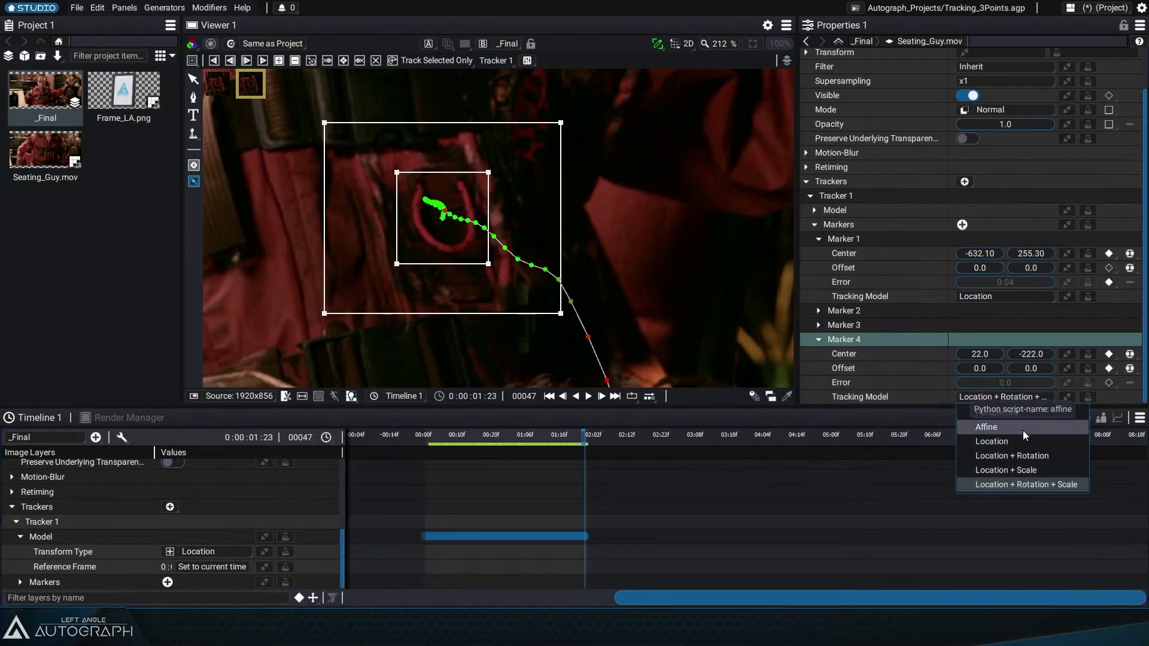
click(1022, 430)
mouse_move(521, 447)
mouse_down()
mouse_move(494, 446)
mouse_move(540, 448)
mouse_move(459, 441)
mouse_move(588, 440)
mouse_up()
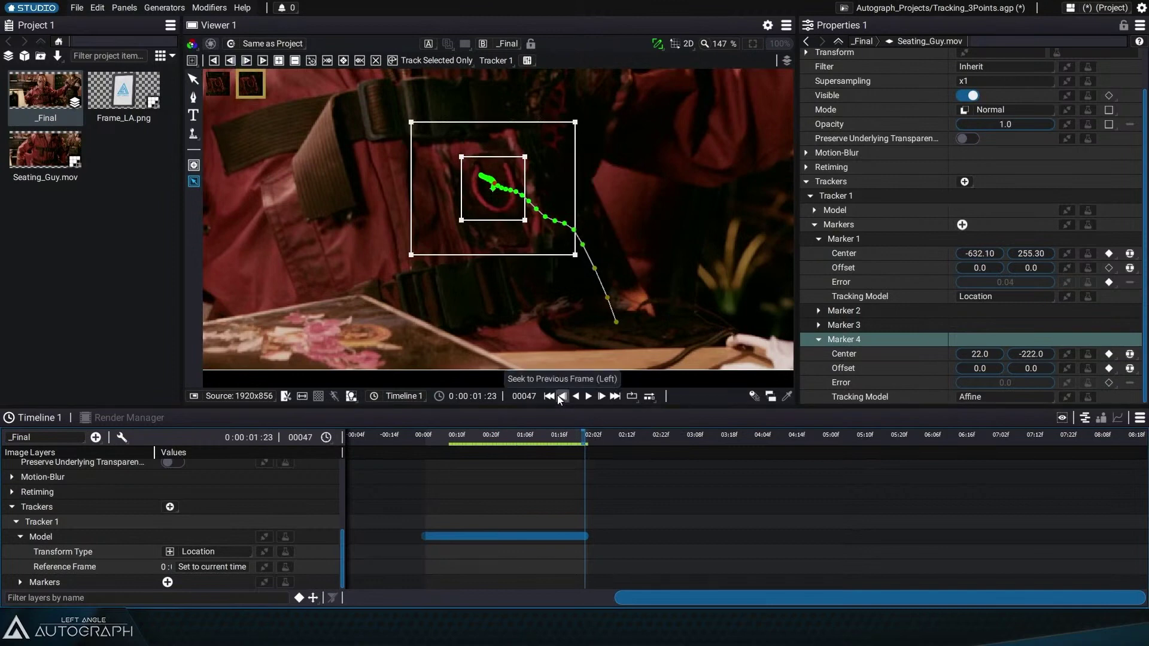
Step: Save the project, review the tracking model options of Marker 4 and expand Tracker 1's Model settings
click(1011, 387)
key(ctrl+s)
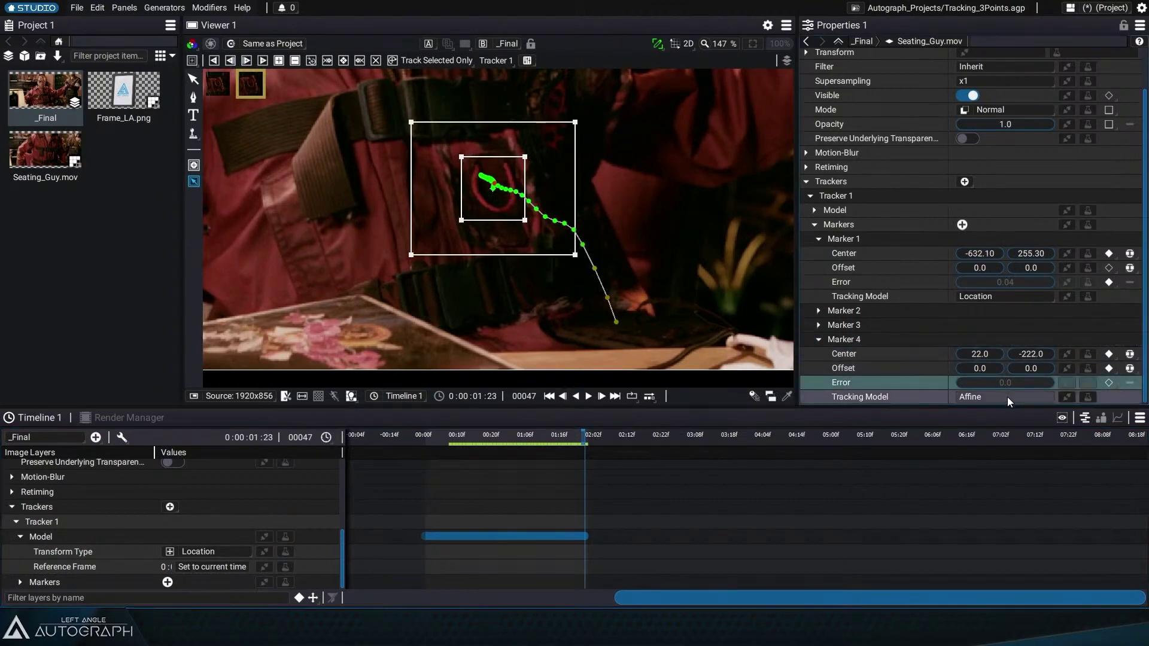
click(1008, 398)
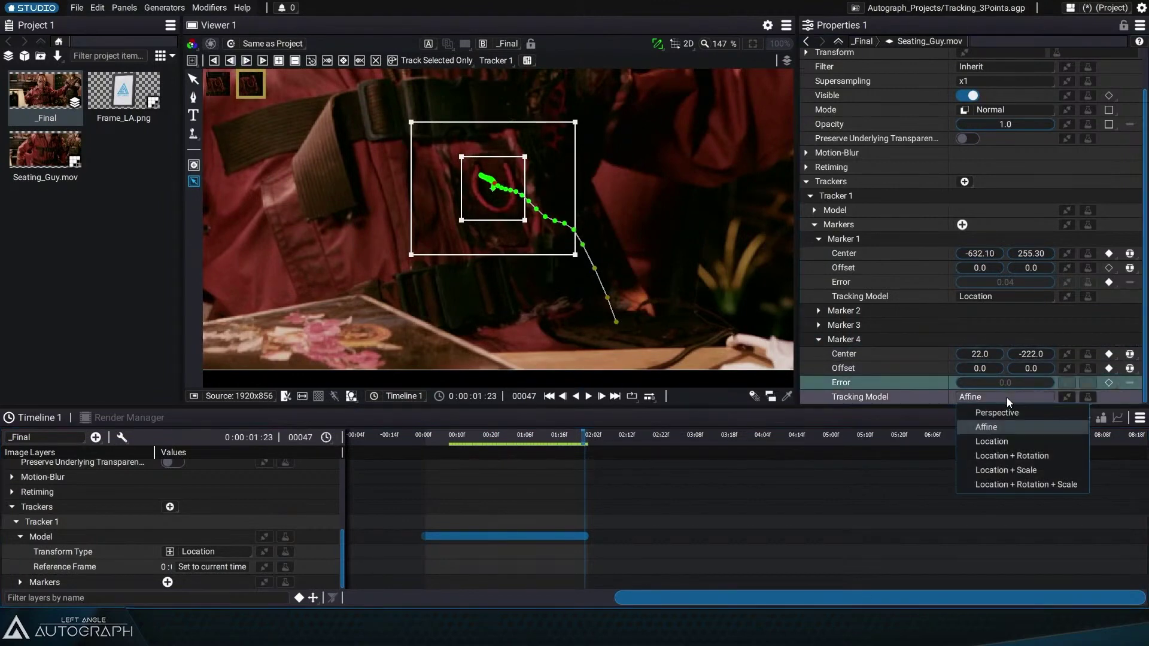
click(814, 211)
click(840, 224)
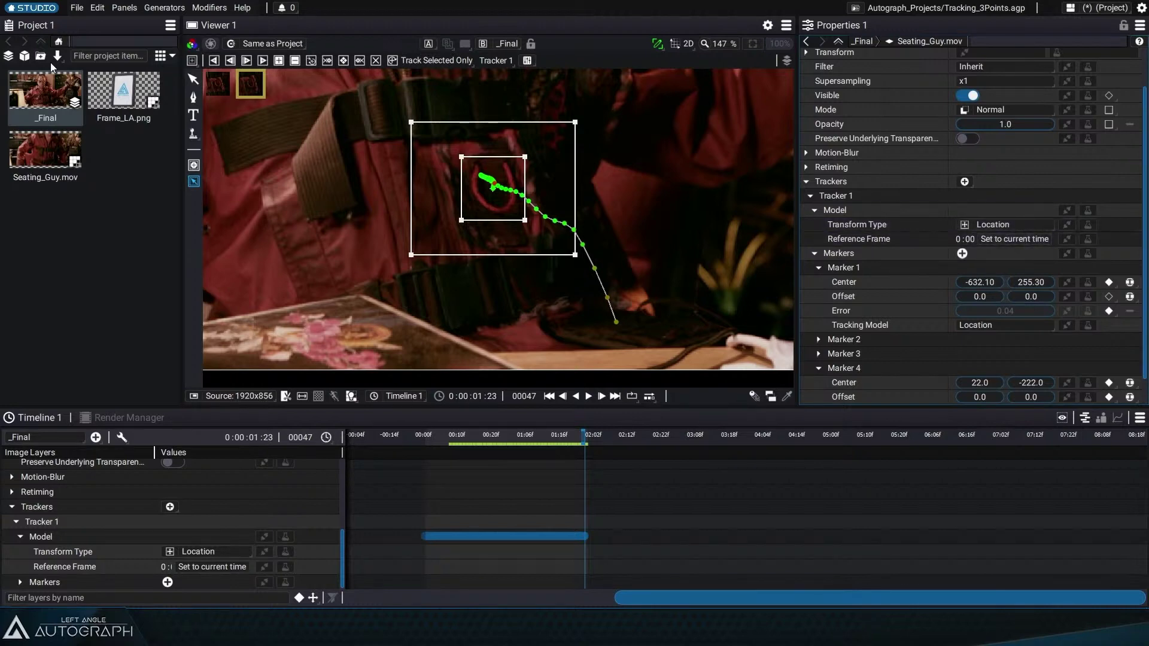
Step: Preview Frame_LA.png, return to the _Final composition and show Seating_Guy.mov's trackers with the marker on the jacket cord selected
double_click(123, 92)
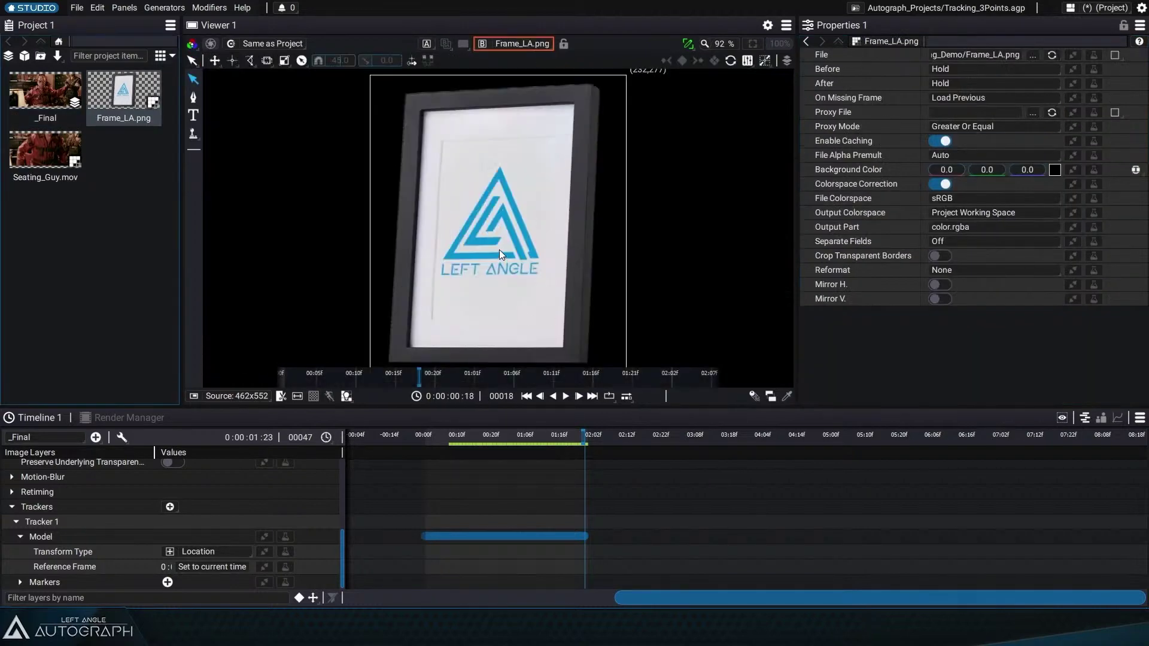
double_click(43, 103)
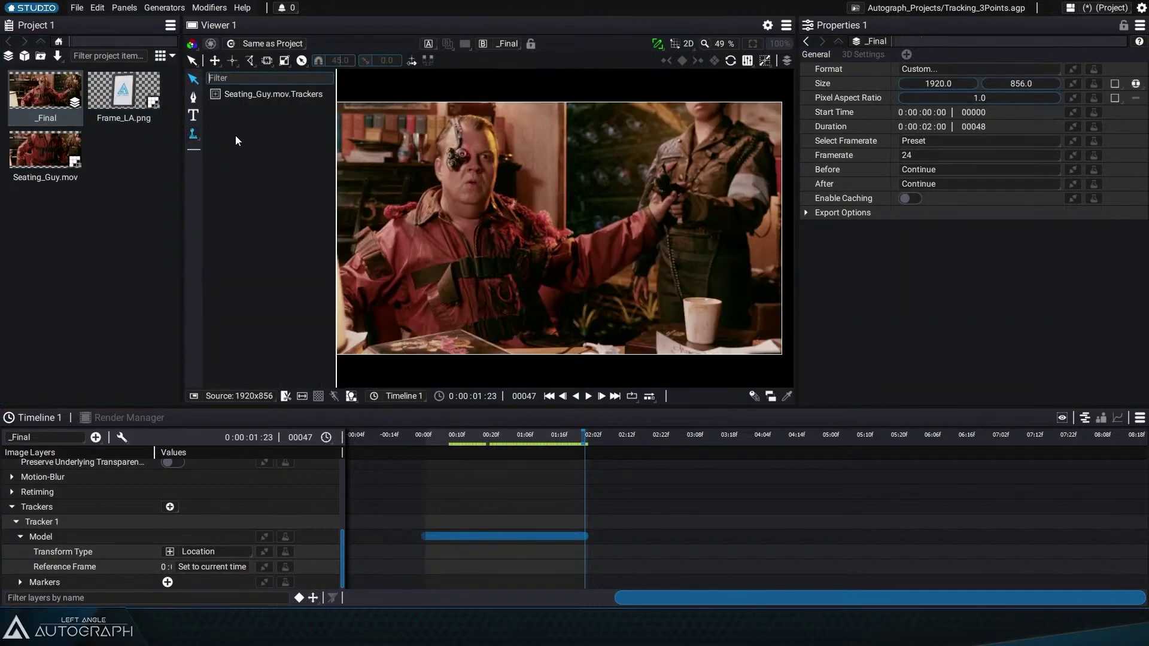
click(252, 92)
scroll(453, 257, up, 3)
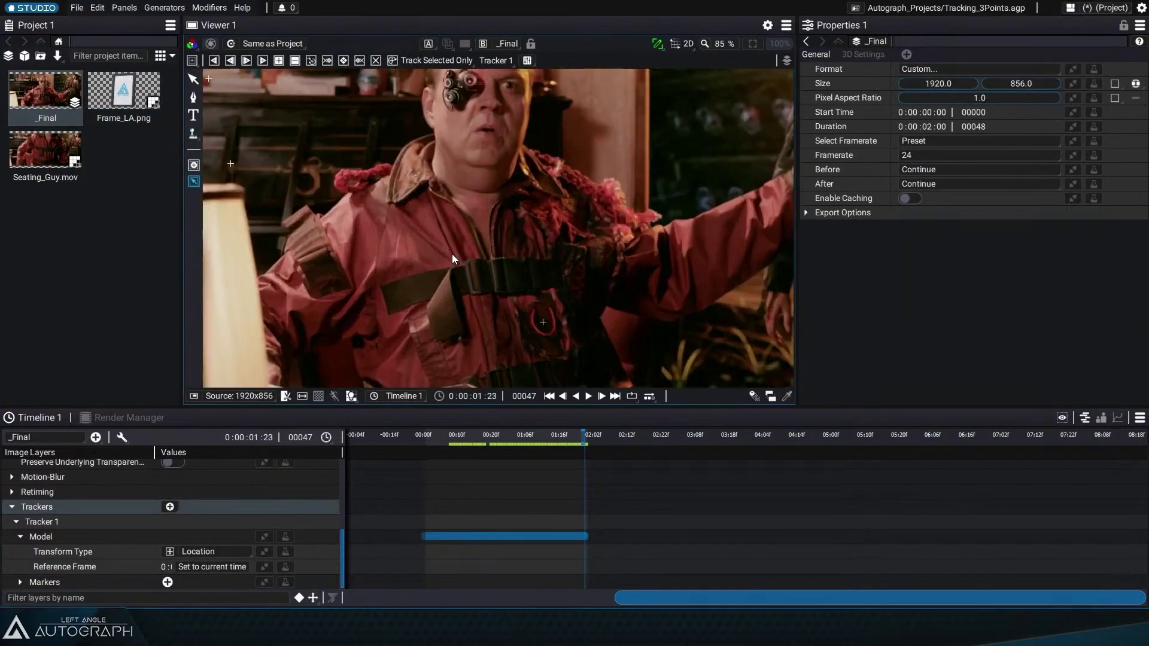
click(531, 317)
drag(525, 332, 499, 286)
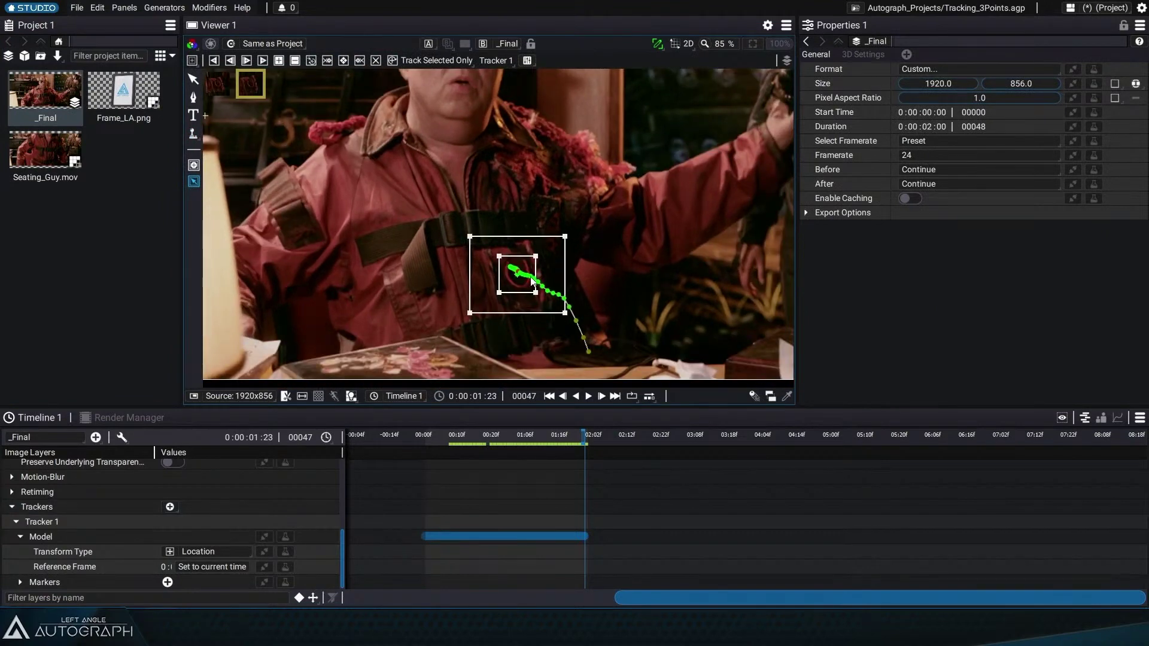
Step: Delete Marker 4 from Tracker 1 of the Seating_Guy.mov layer
click(91, 524)
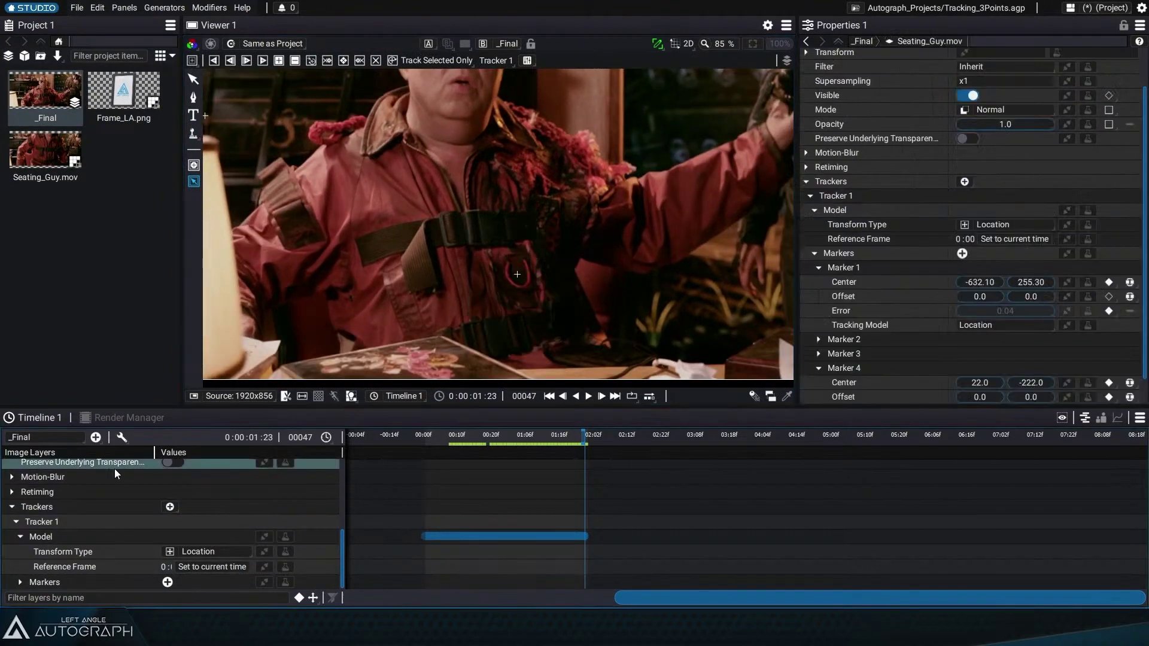
click(873, 369)
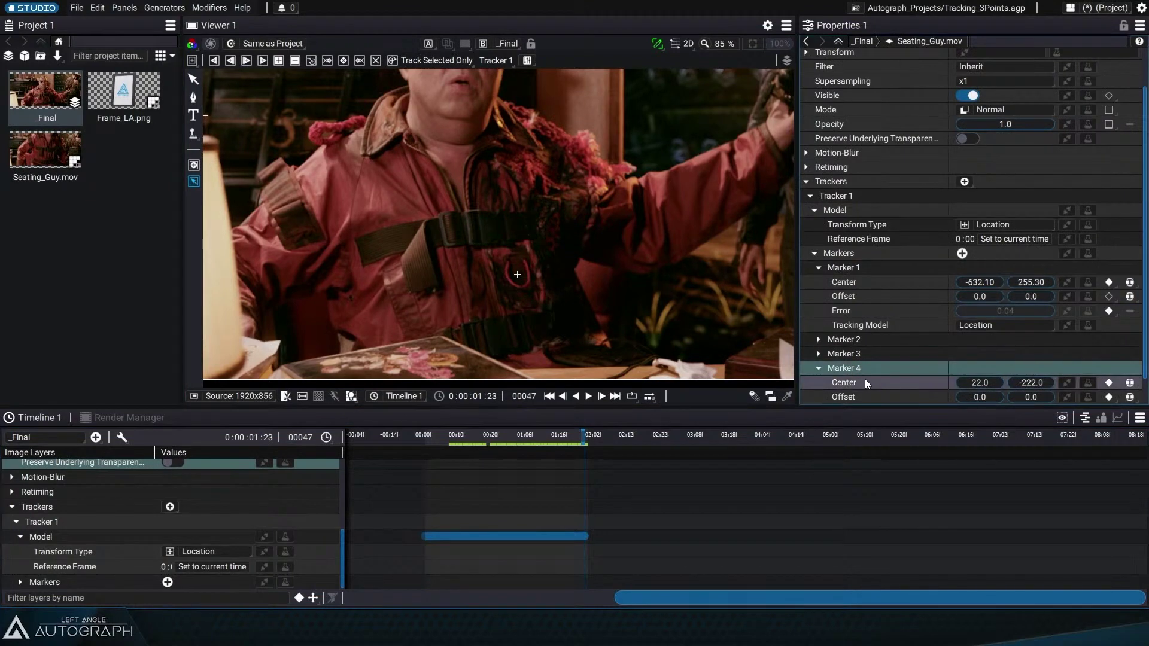
key(Delete)
click(841, 325)
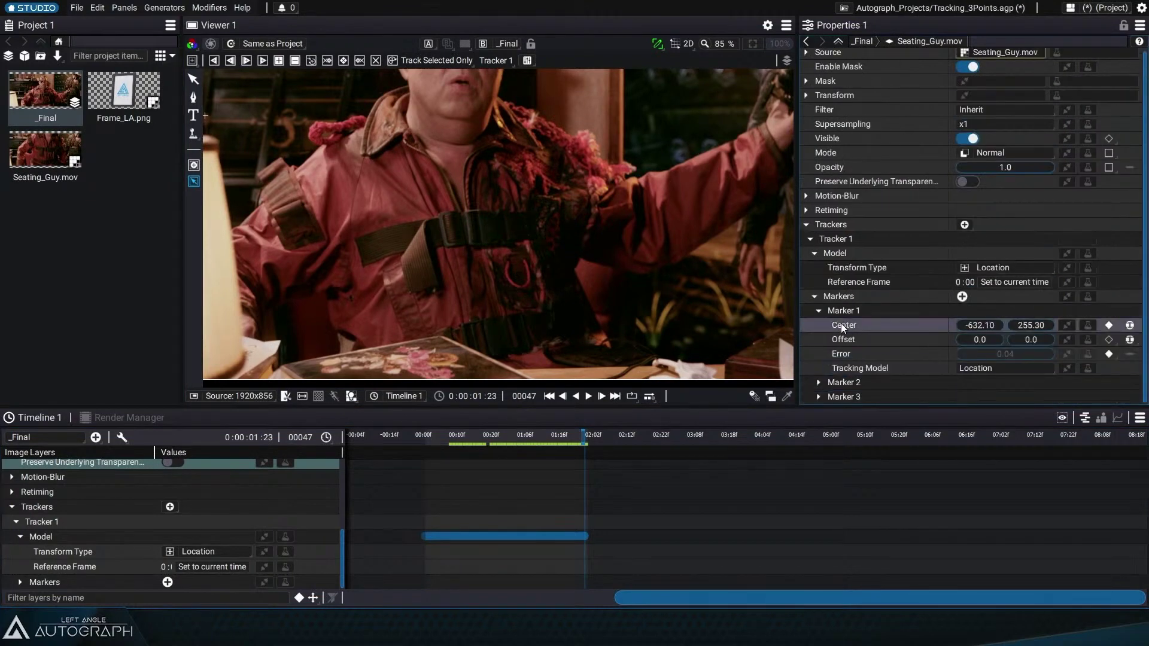
Step: Select the three remaining background markers, scrub to frame 40 and save the project
scroll(443, 232, up, 4)
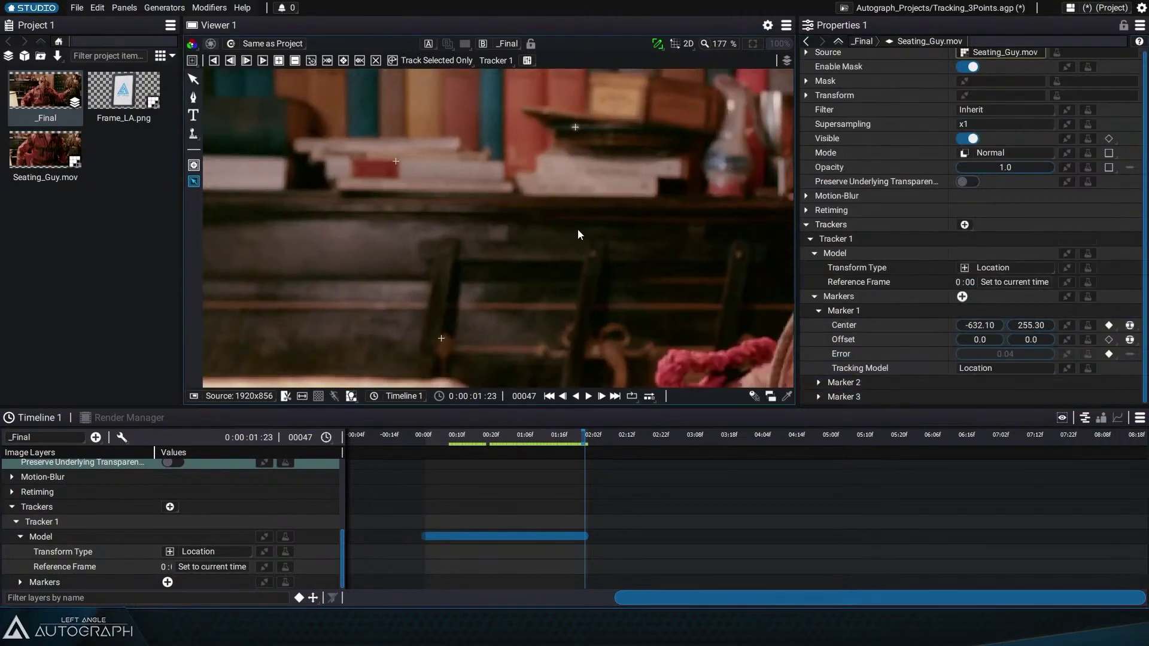
key(Escape)
mouse_move(202, 164)
click(238, 96)
mouse_move(568, 443)
mouse_down()
mouse_move(493, 443)
mouse_move(561, 442)
mouse_up()
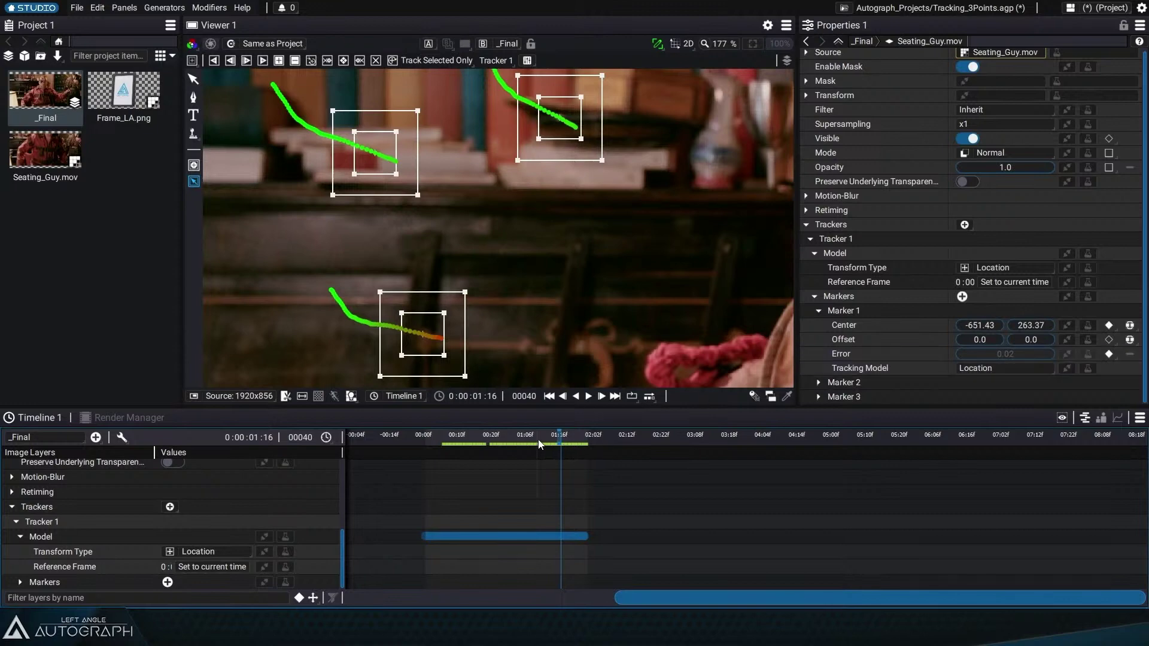
key(ctrl+s)
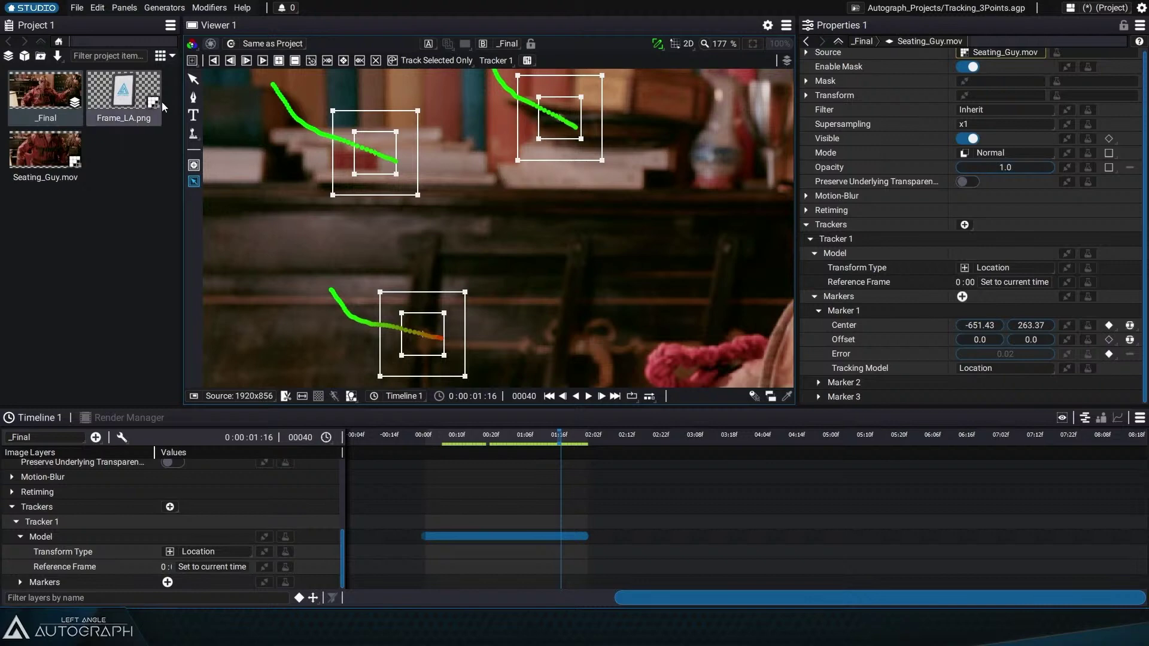
Step: Review the Transform Type options of Tracker 1's Model and keep Location
click(993, 271)
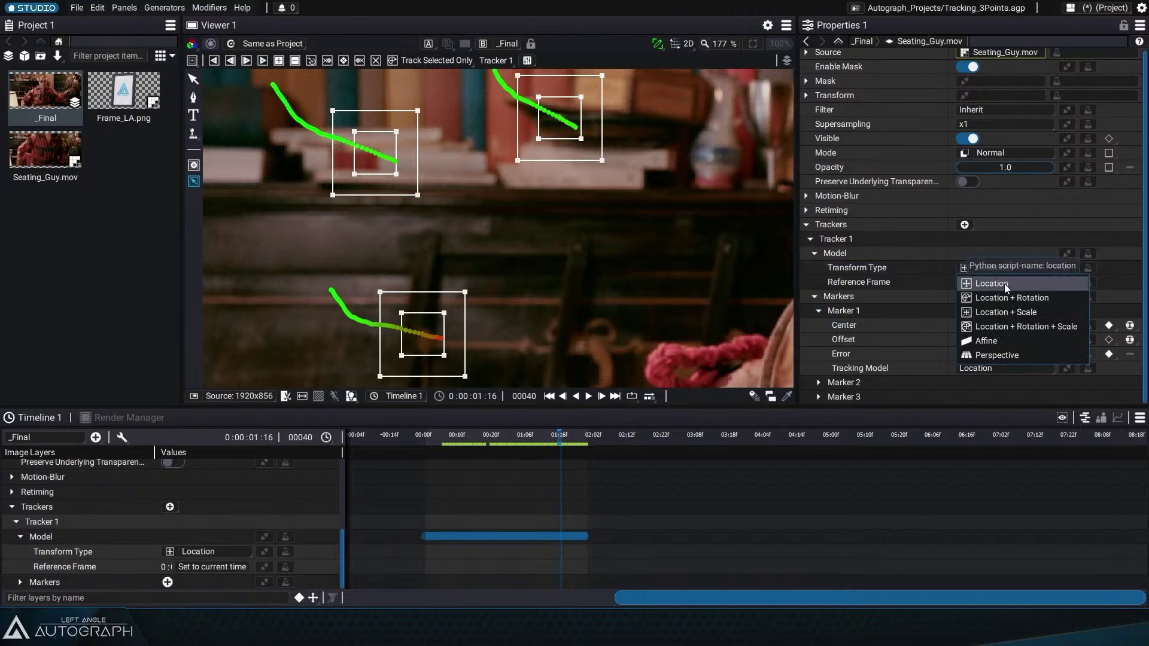
click(1022, 285)
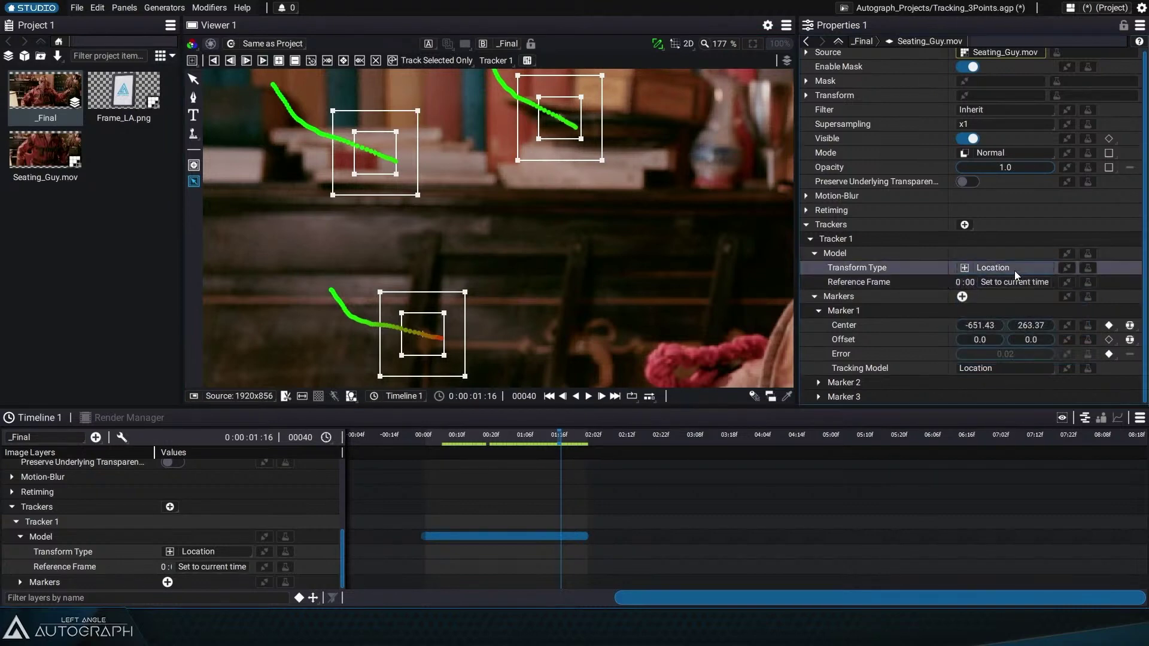
click(1014, 270)
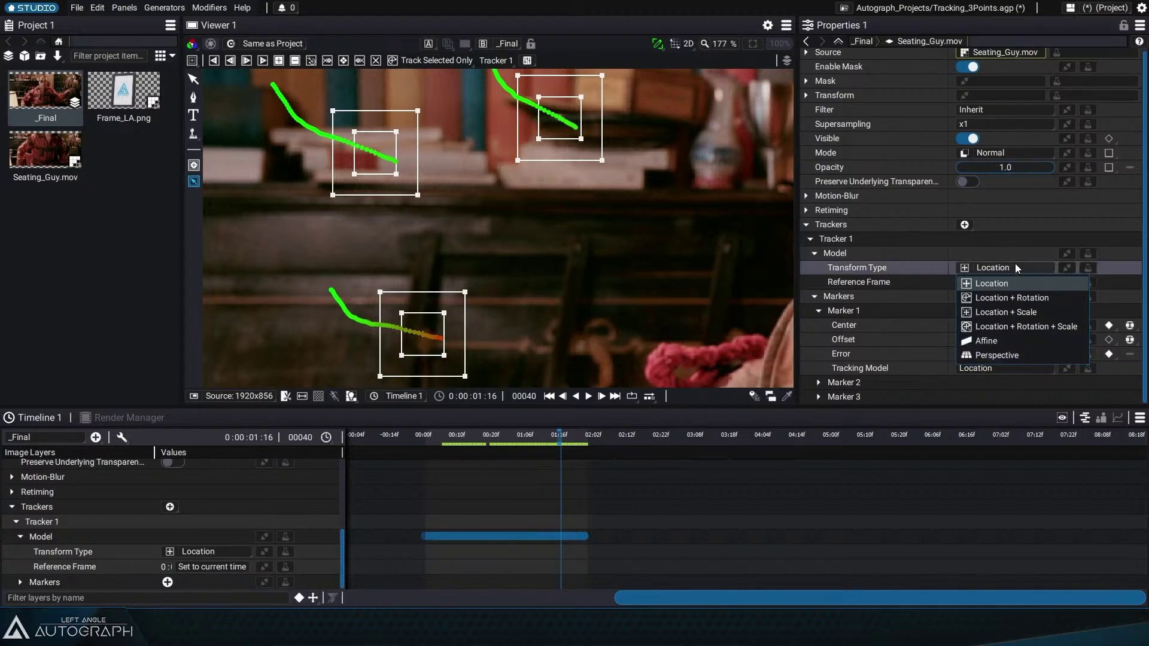
click(1021, 283)
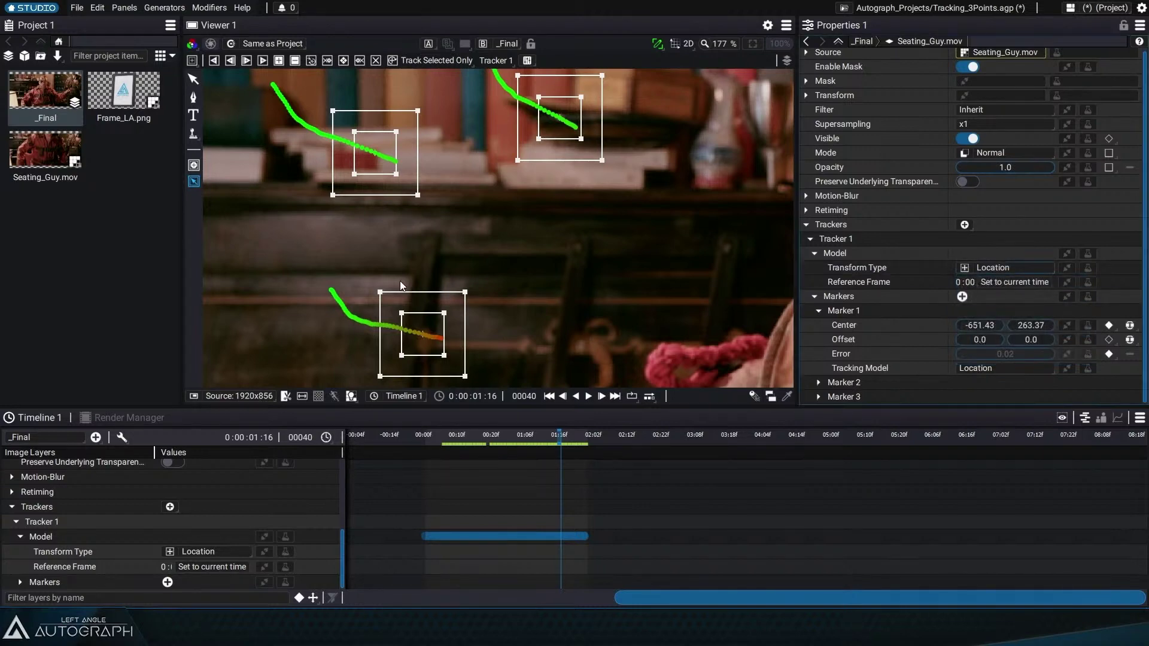
Step: Collapse the Seating_Guy.mov layer and add Frame_LA.png as a layer above it in the _Final timeline
click(50, 541)
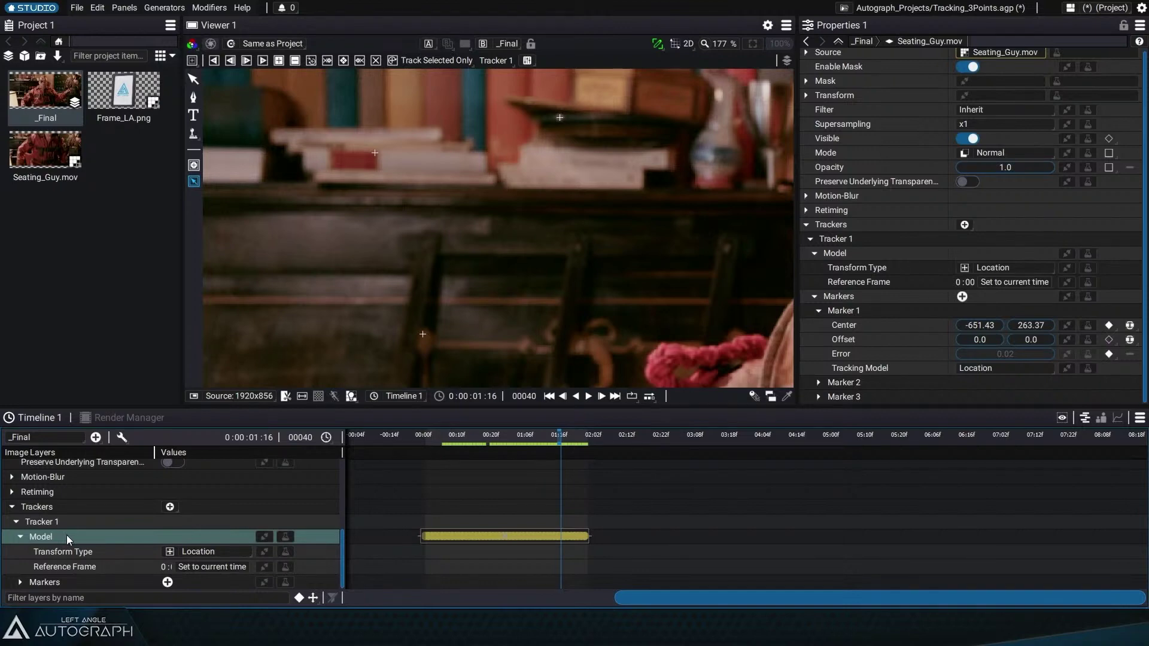
scroll(66, 536, up, 5)
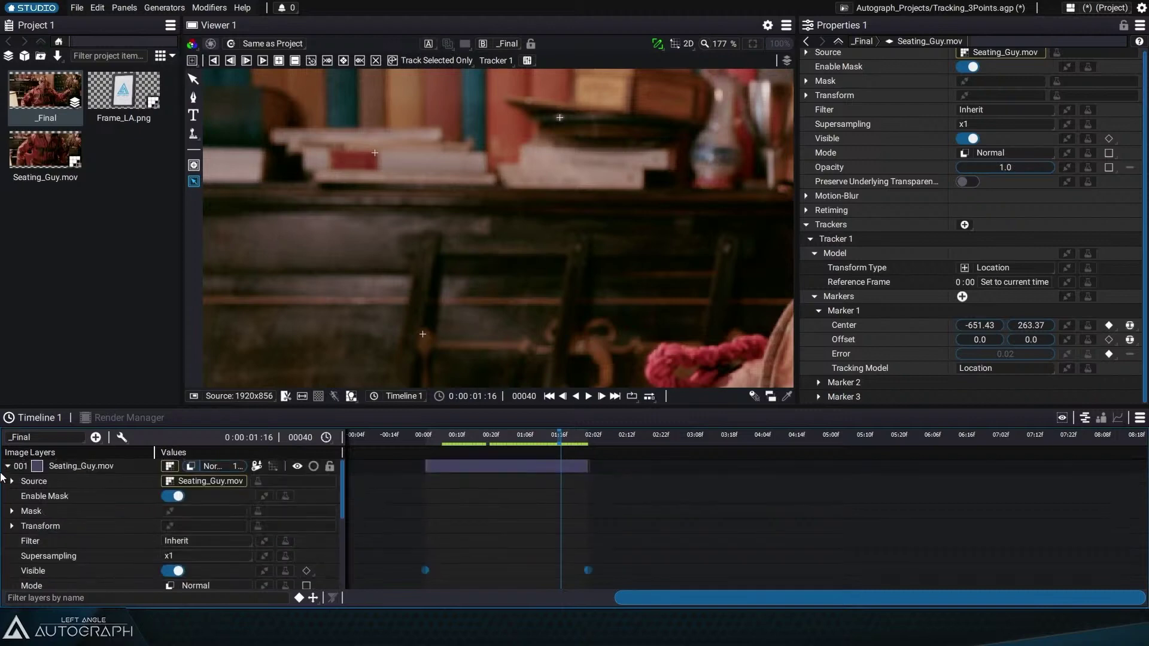
click(8, 467)
drag(124, 95, 96, 470)
scroll(529, 258, down, 3)
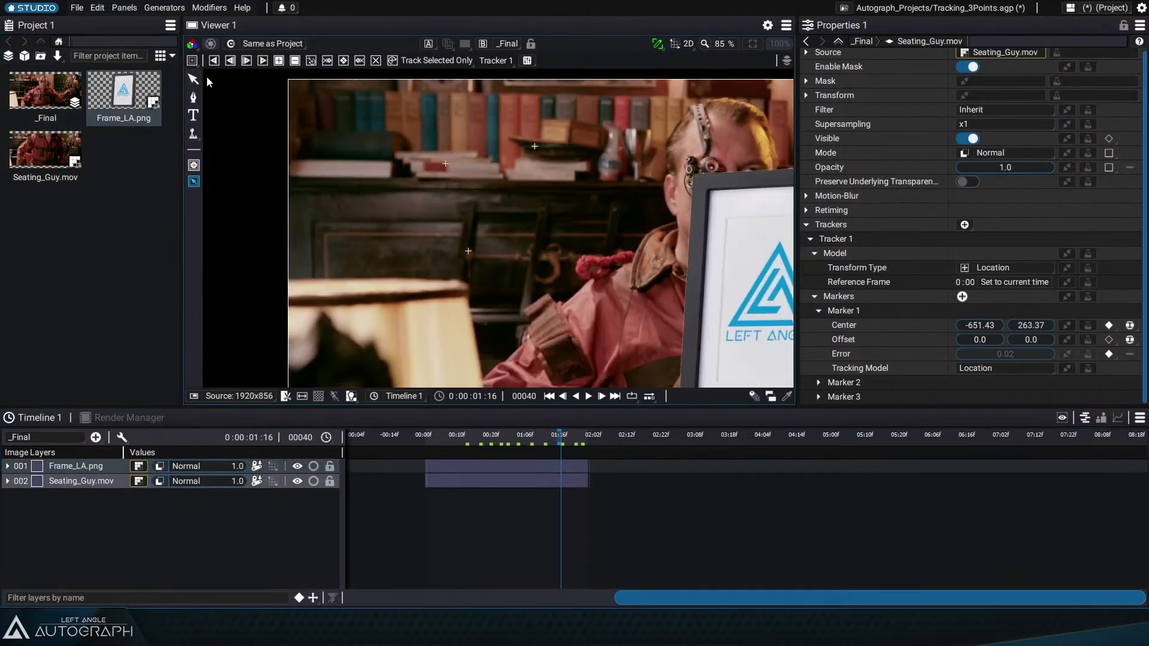
Step: Scale the picture frame down to about 0.33 and place it over the bookshelf in the footage's upper left
click(193, 78)
scroll(651, 224, down, 2)
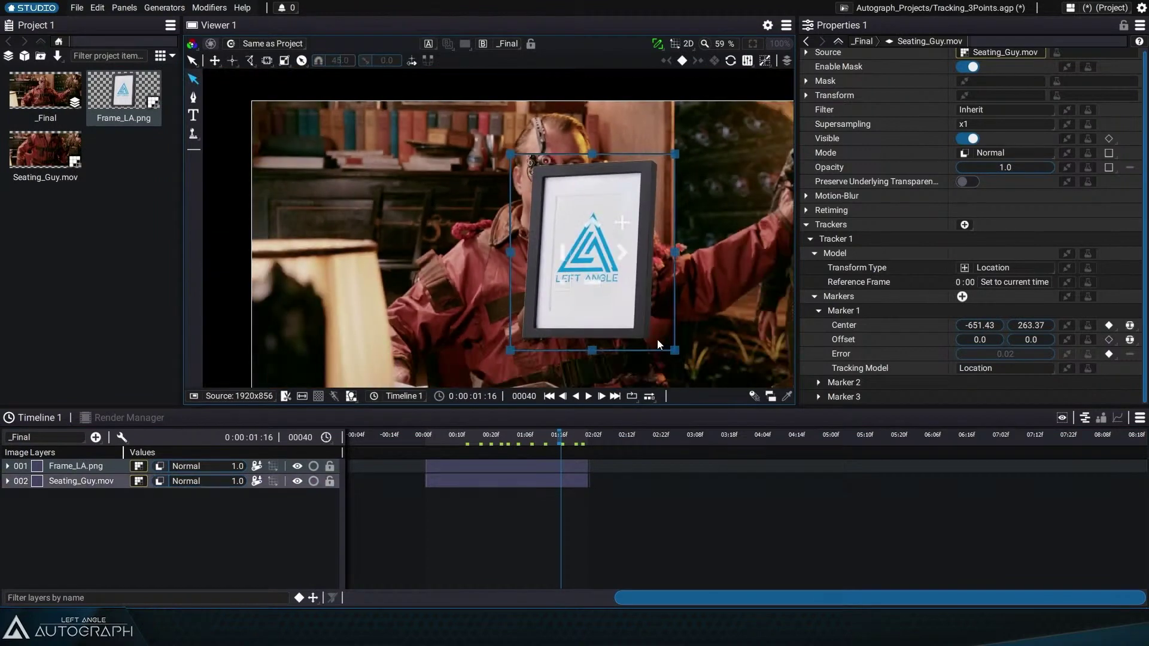
drag(675, 350, 619, 284)
drag(621, 221, 389, 96)
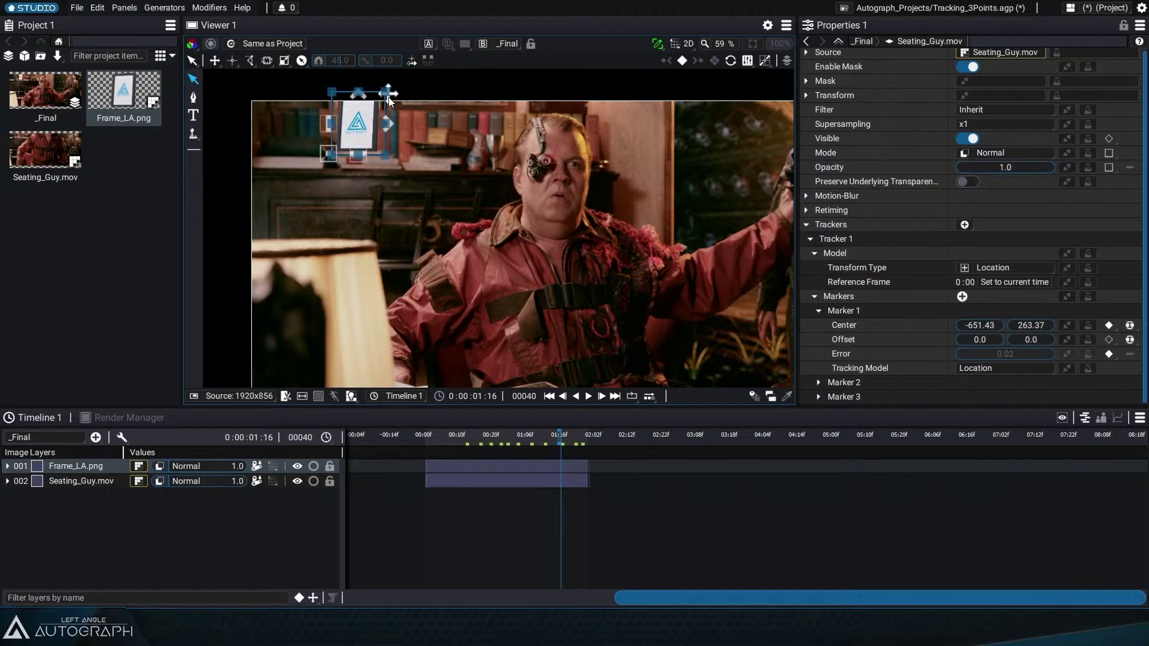
Step: Move to frame 47 and set the Reference Frame of Tracker 1's Model to the current time
drag(798, 133, 720, 133)
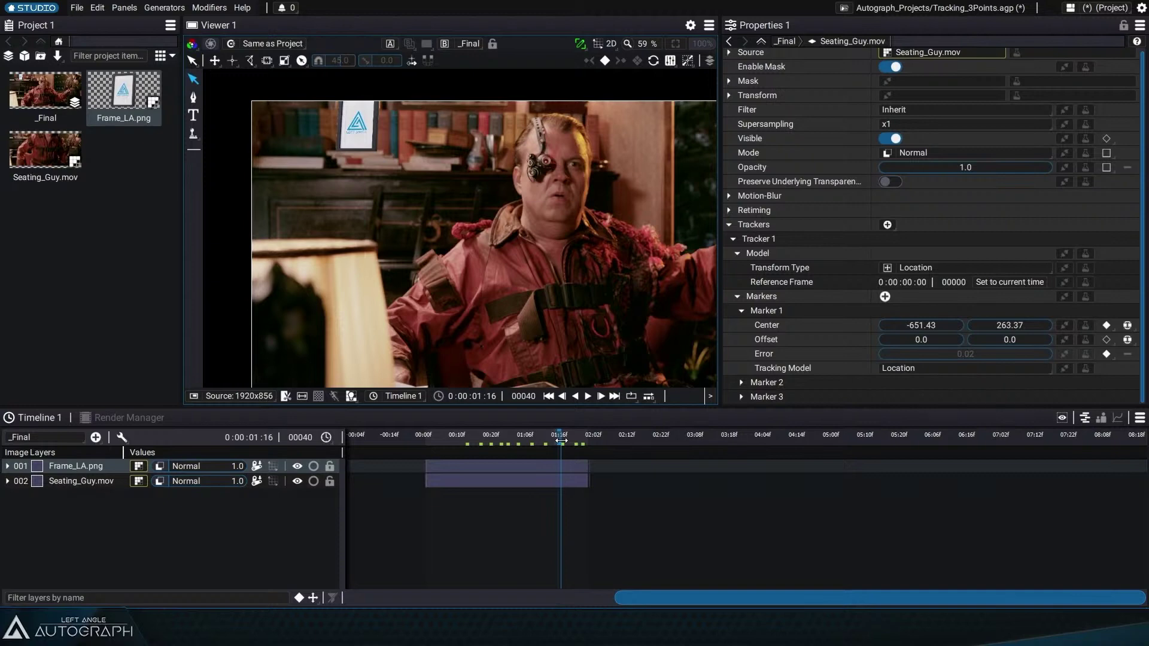
click(337, 241)
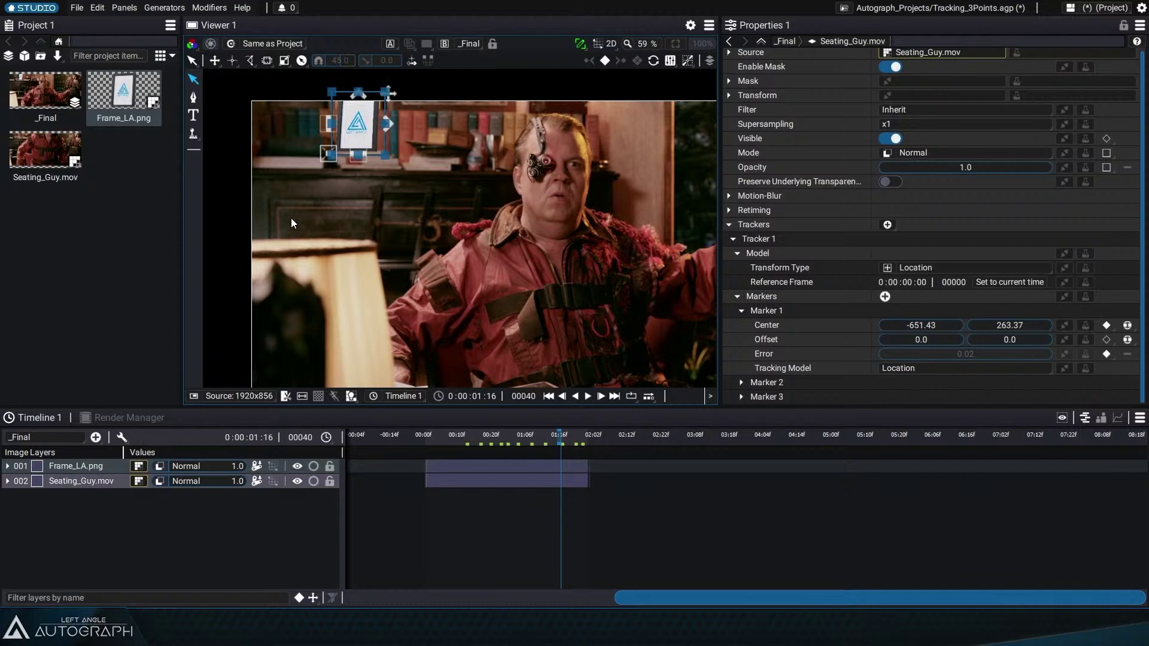
mouse_move(561, 435)
mouse_down()
mouse_move(525, 437)
mouse_move(585, 440)
mouse_up()
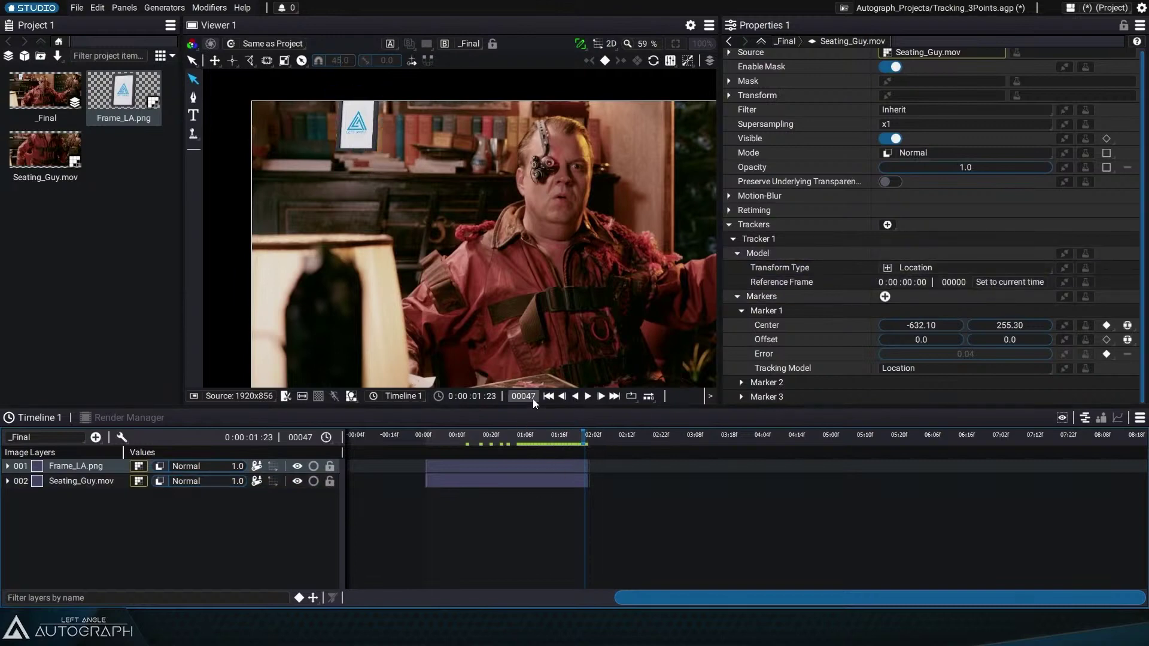
click(1020, 286)
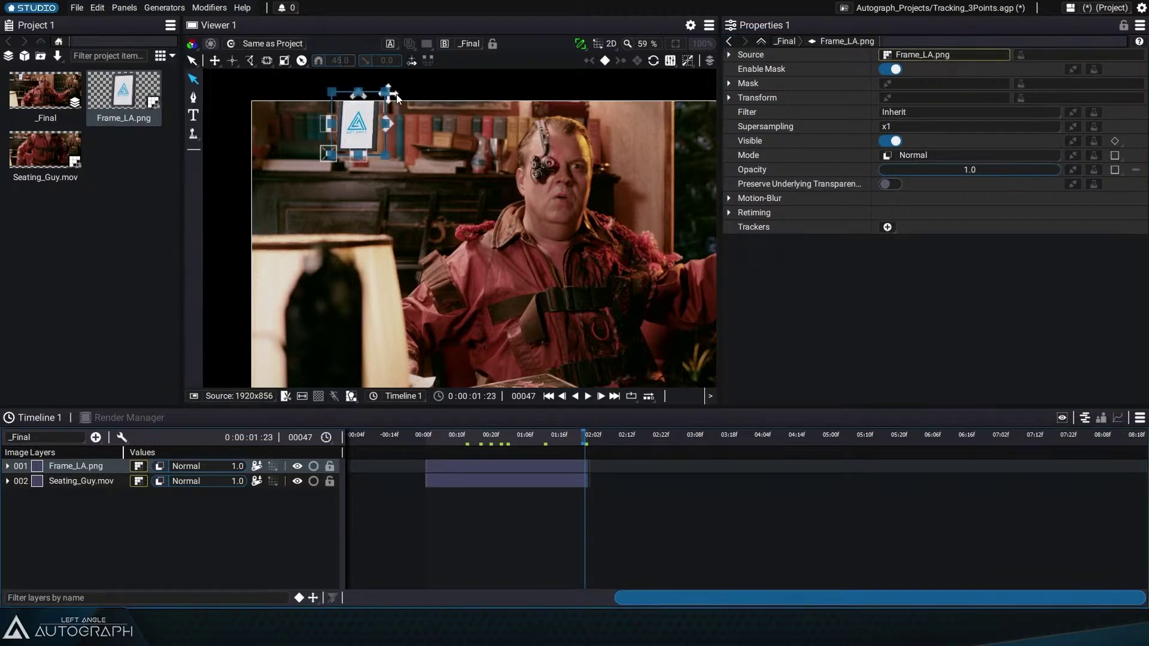
Step: Nudge the picture frame to about -642, 354 and add a Follow Track modifier to its transform
drag(389, 94, 392, 96)
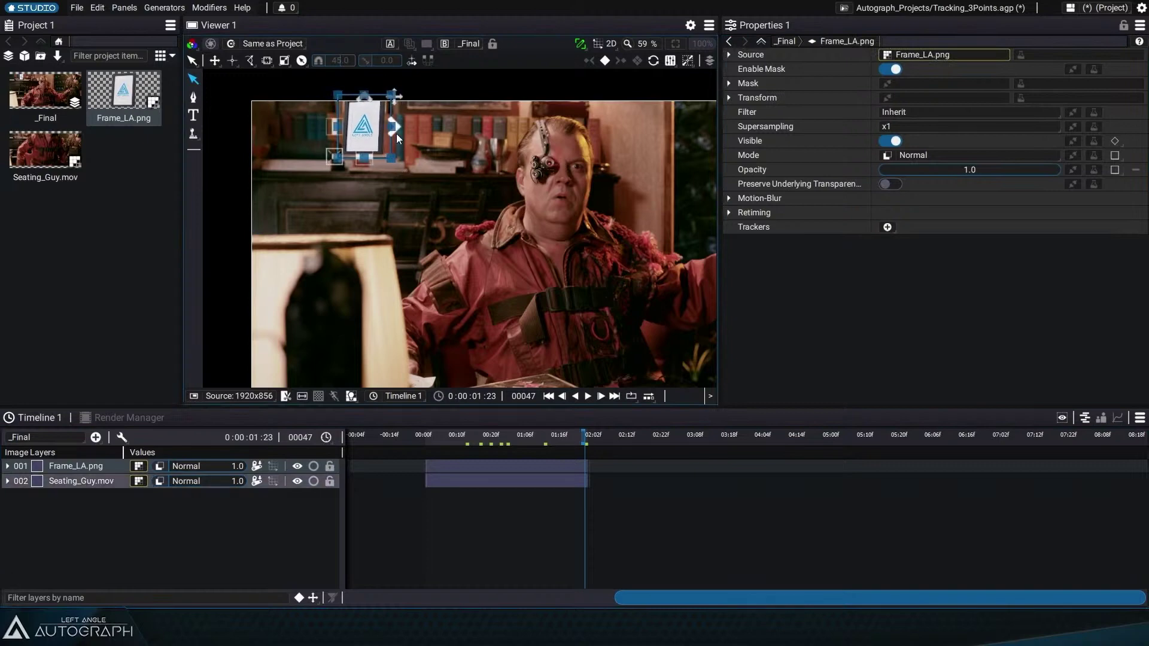
click(733, 96)
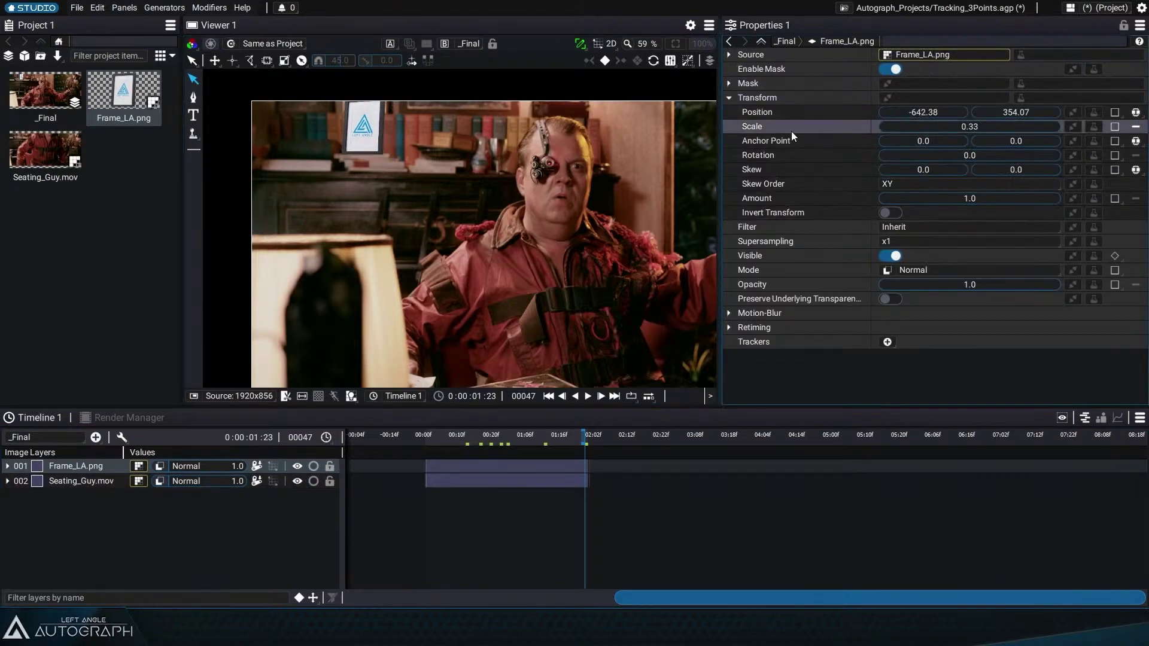
click(1056, 99)
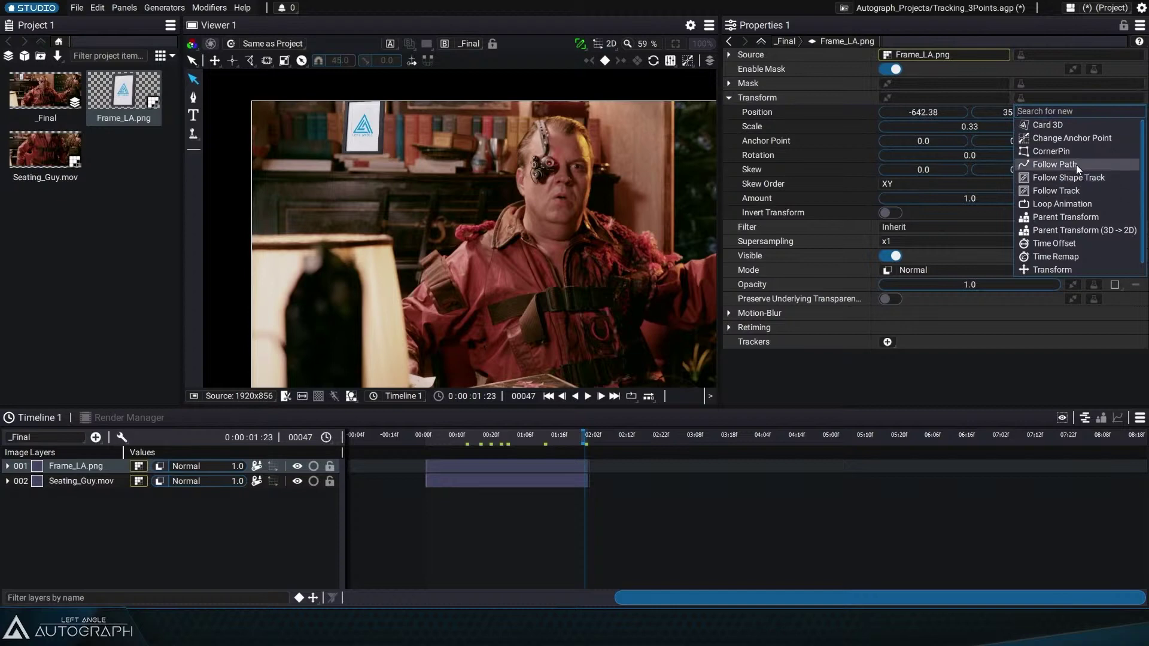
click(1080, 188)
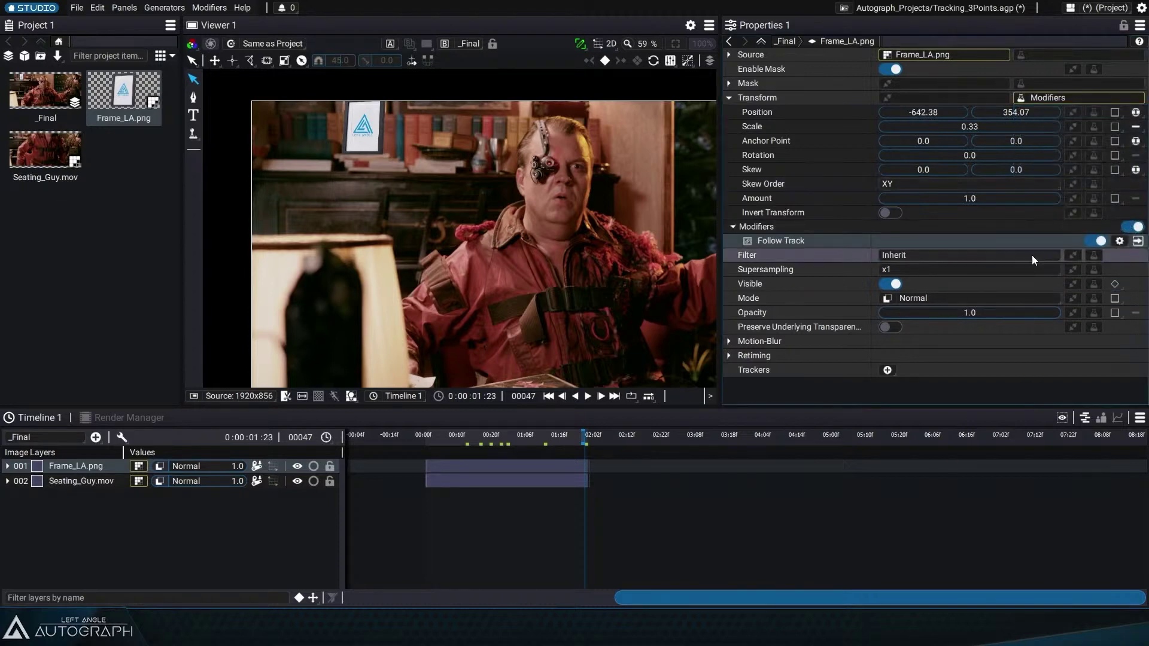
Step: Link the Follow Track modifier's Model to the Tracker 1 Model of Seating_Guy.mov
click(1136, 242)
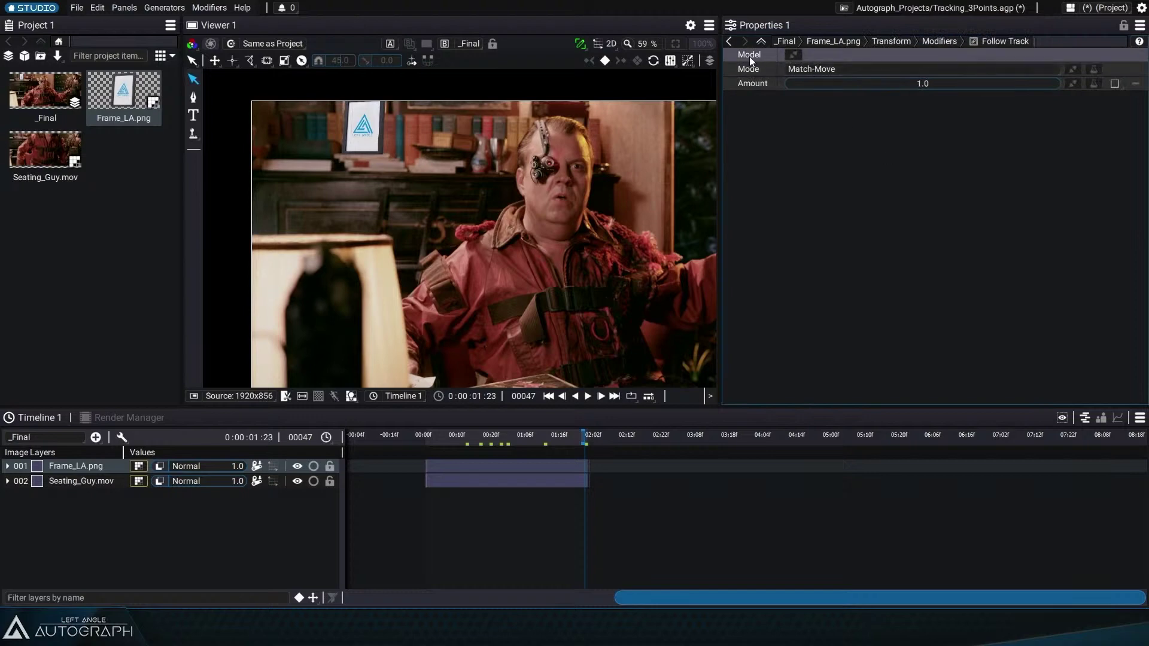
click(796, 53)
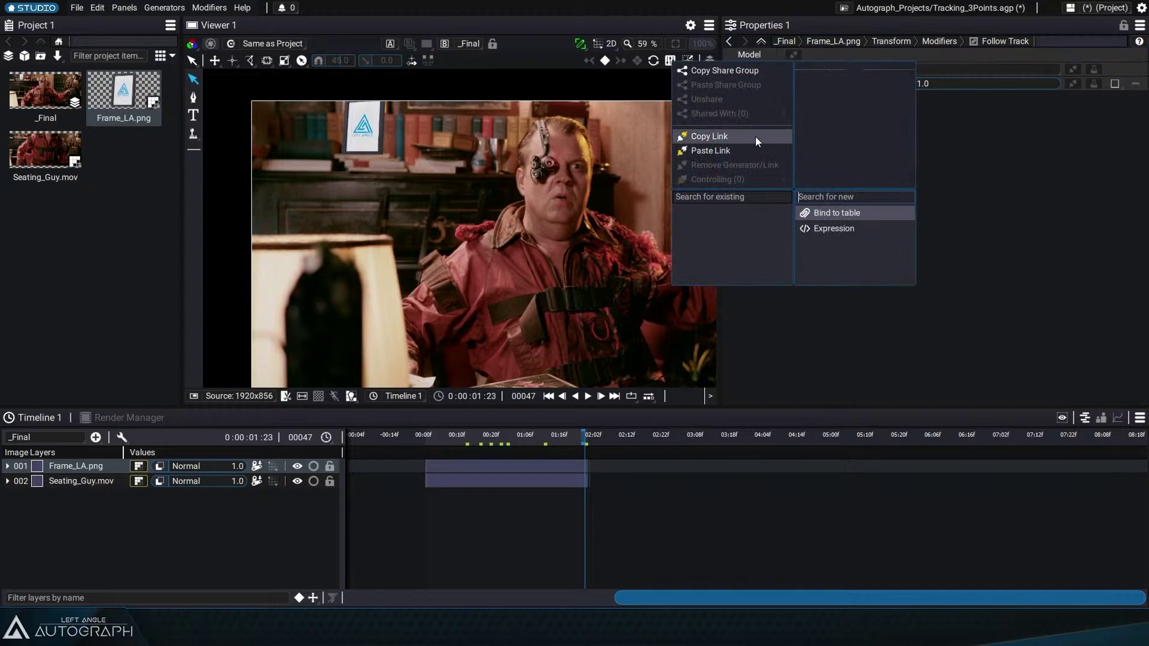
click(749, 153)
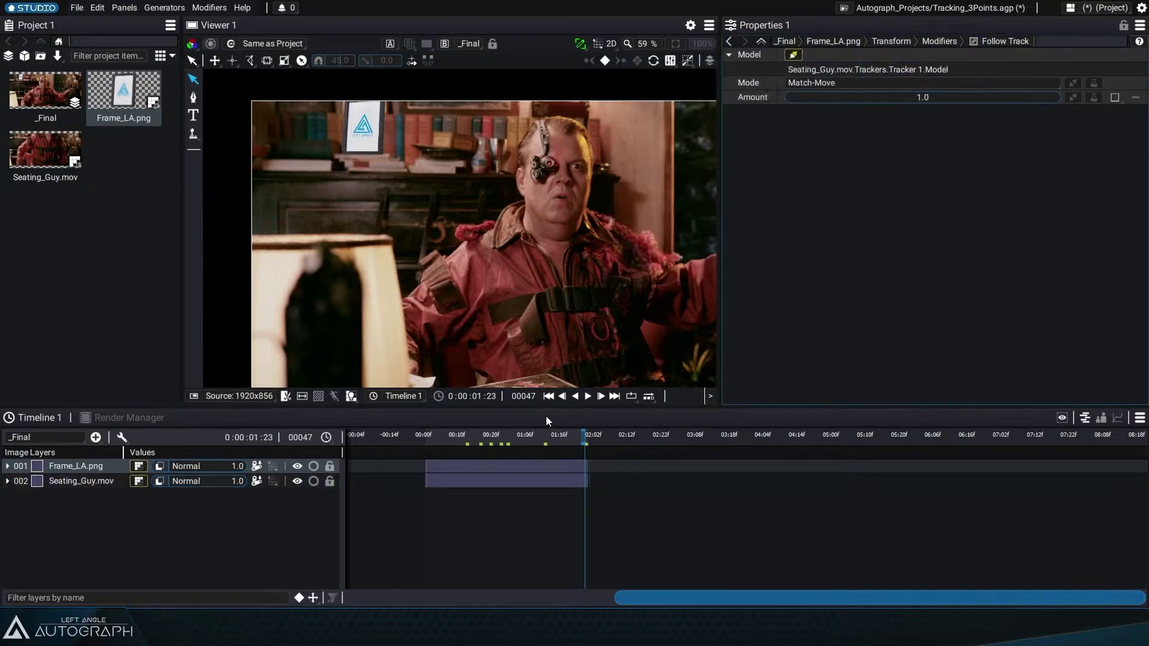
Step: Scrub the shot to check how the picture frame follows the footage, toggling Seating_Guy.mov's visibility, and return to frame 47
mouse_move(579, 441)
mouse_down()
mouse_move(429, 448)
mouse_move(593, 442)
mouse_move(583, 442)
mouse_up()
click(297, 482)
click(297, 481)
click(526, 465)
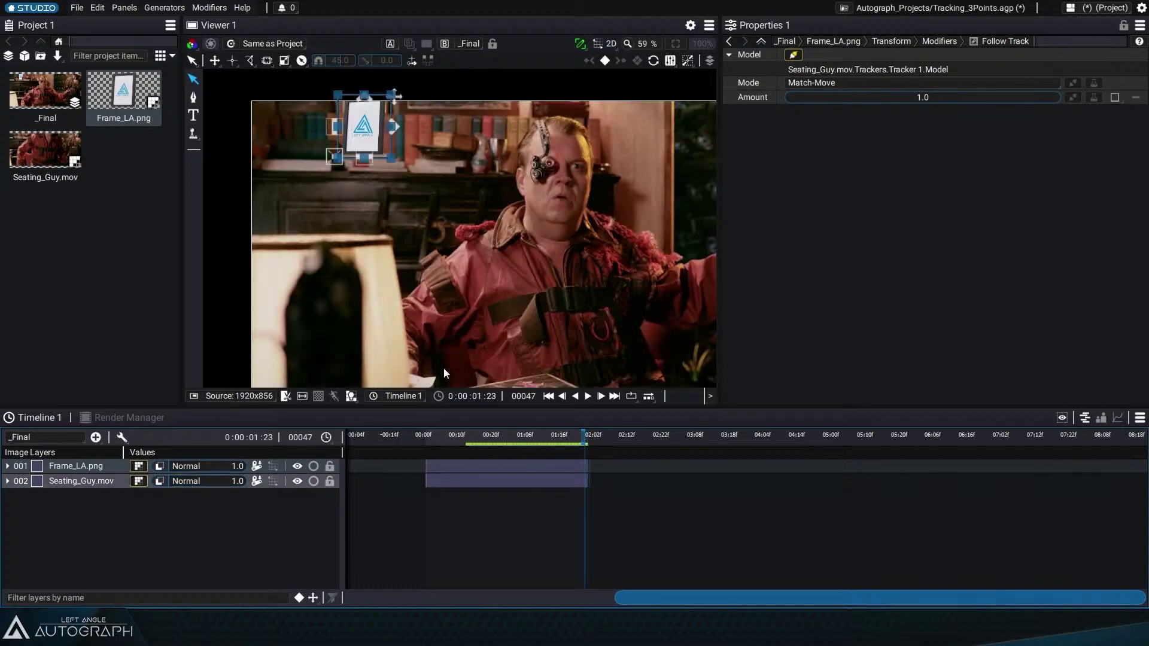
click(443, 367)
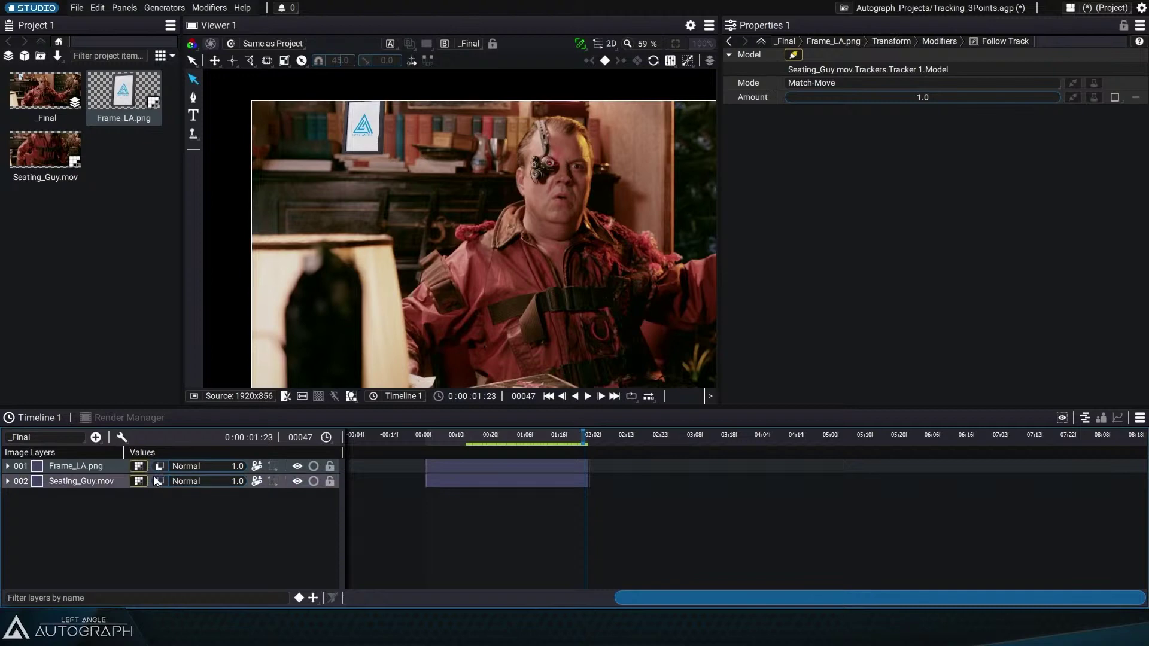
Step: Set the Transform Type of Tracker 1's Model on Seating_Guy.mov to Location + Rotation + Scale, scrubbing the shot to check it
click(76, 477)
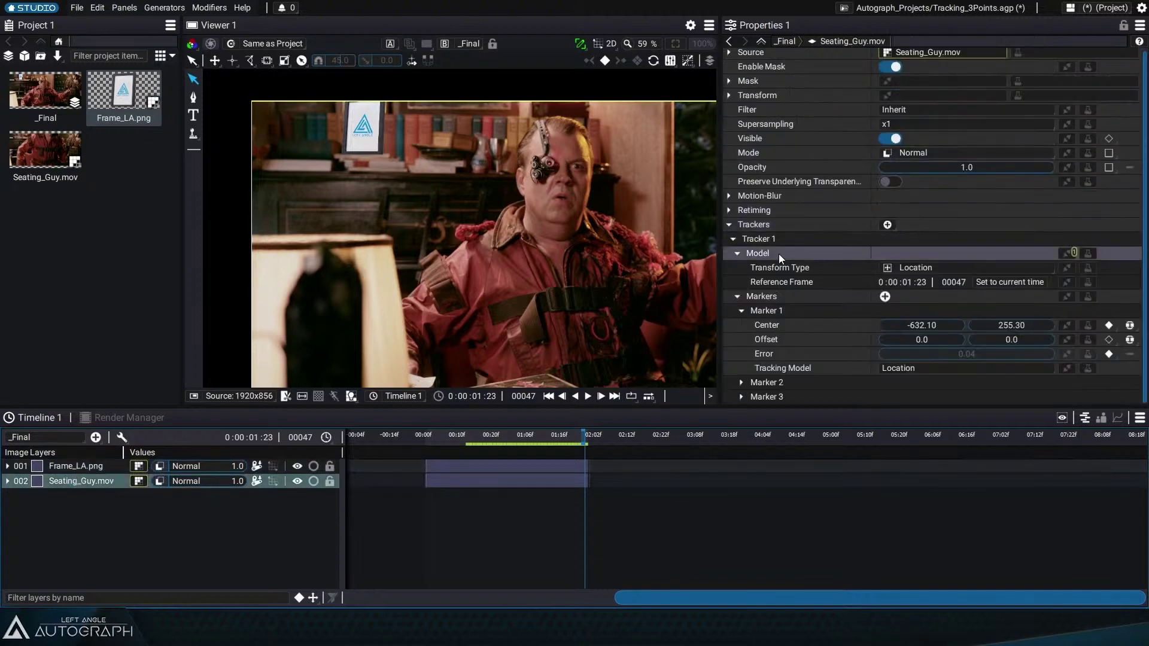
click(959, 268)
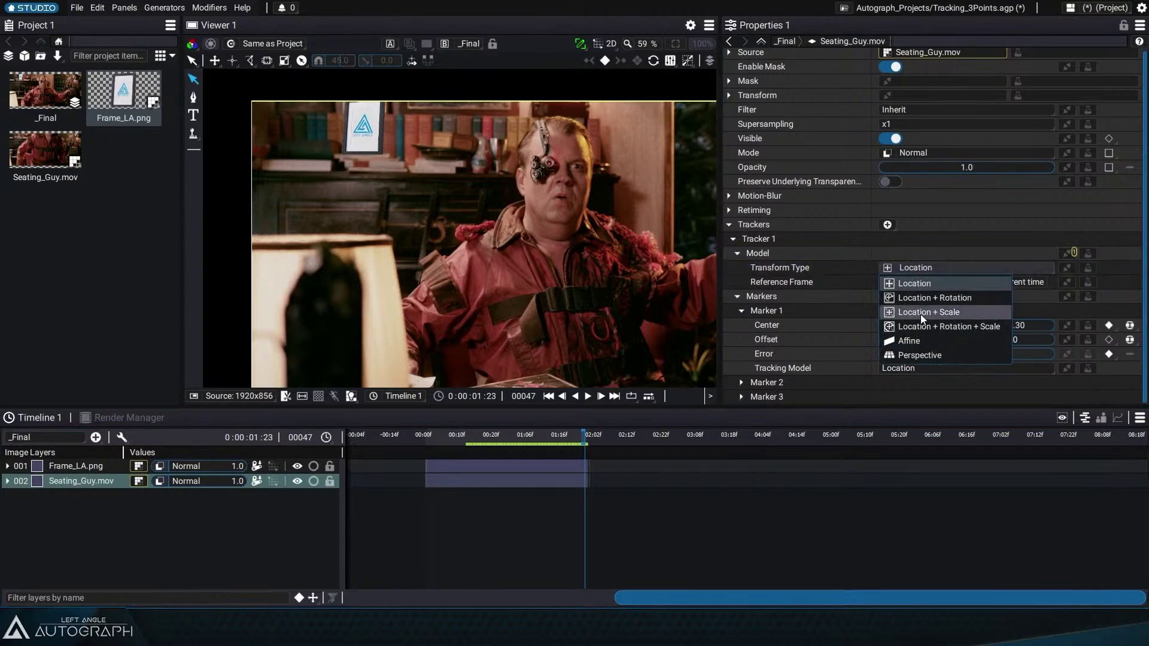
click(948, 326)
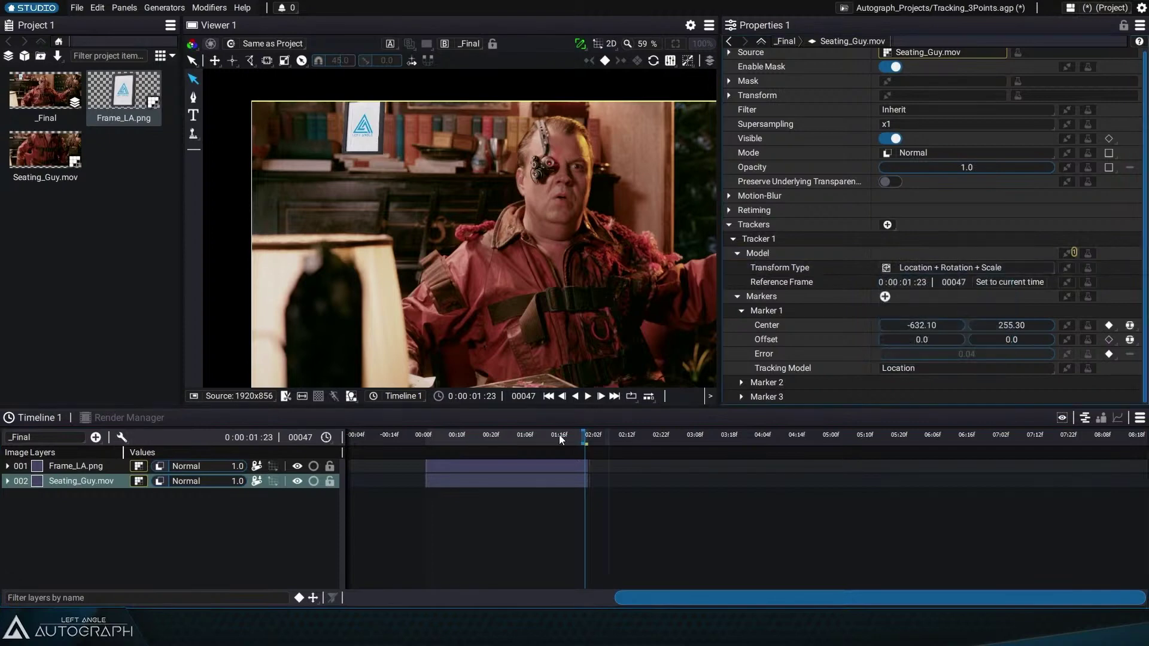
mouse_move(581, 440)
mouse_down()
mouse_move(440, 449)
mouse_move(555, 446)
mouse_move(458, 446)
mouse_move(501, 452)
mouse_up()
click(958, 267)
click(935, 325)
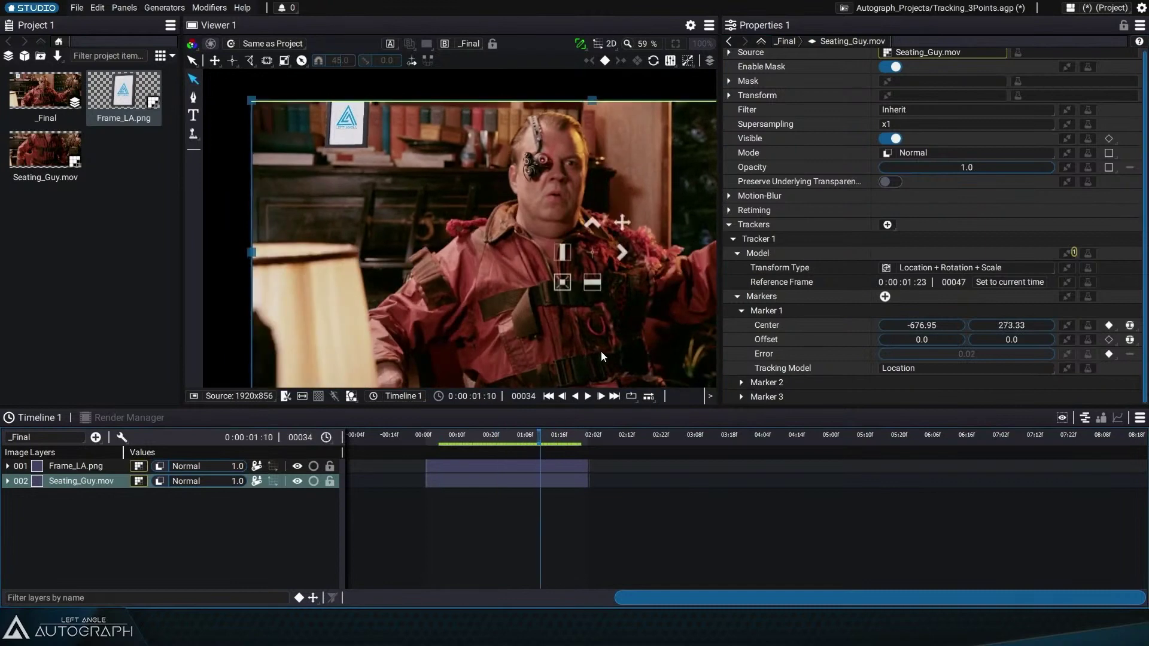
Step: Play the composition from its first frame to check the picture's tracking, select the Frame_LA.png layer and stop playback
click(548, 396)
click(589, 396)
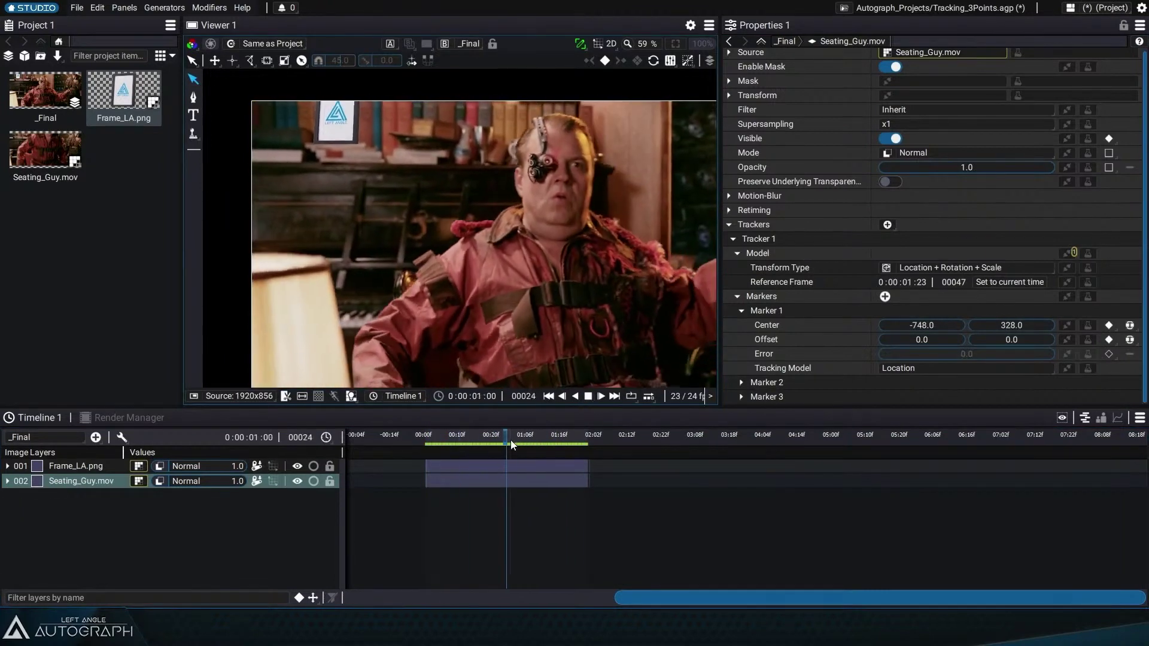
click(39, 469)
key(space)
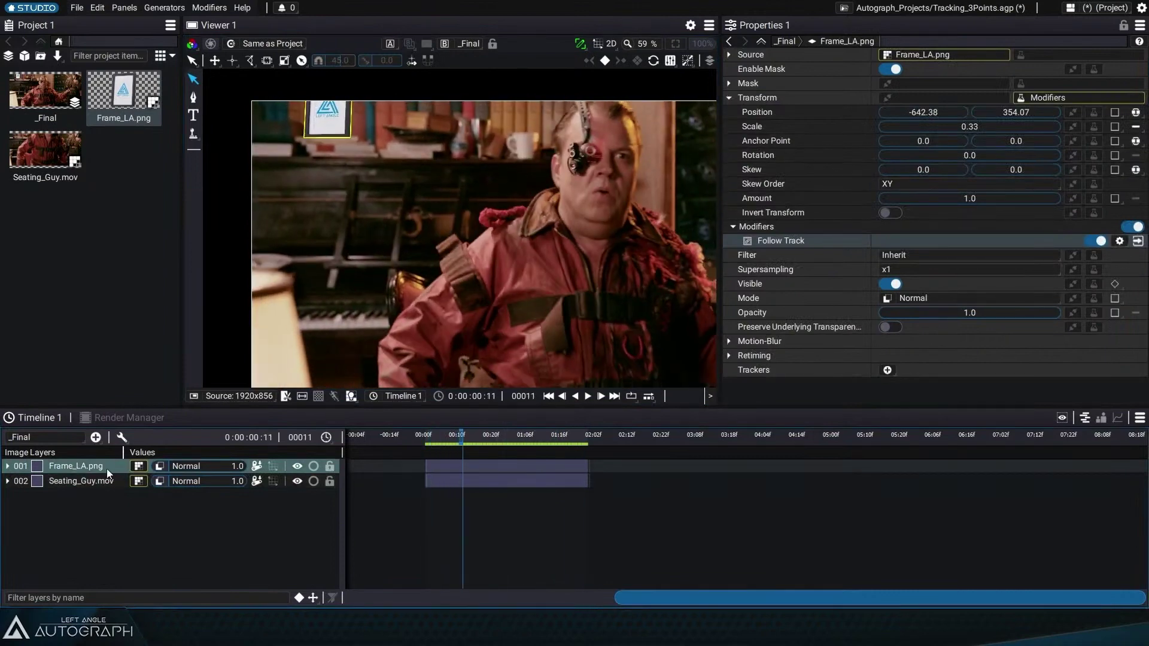
Step: Add a Defocus modifier to the source of the Frame_LA.png layer
click(1054, 55)
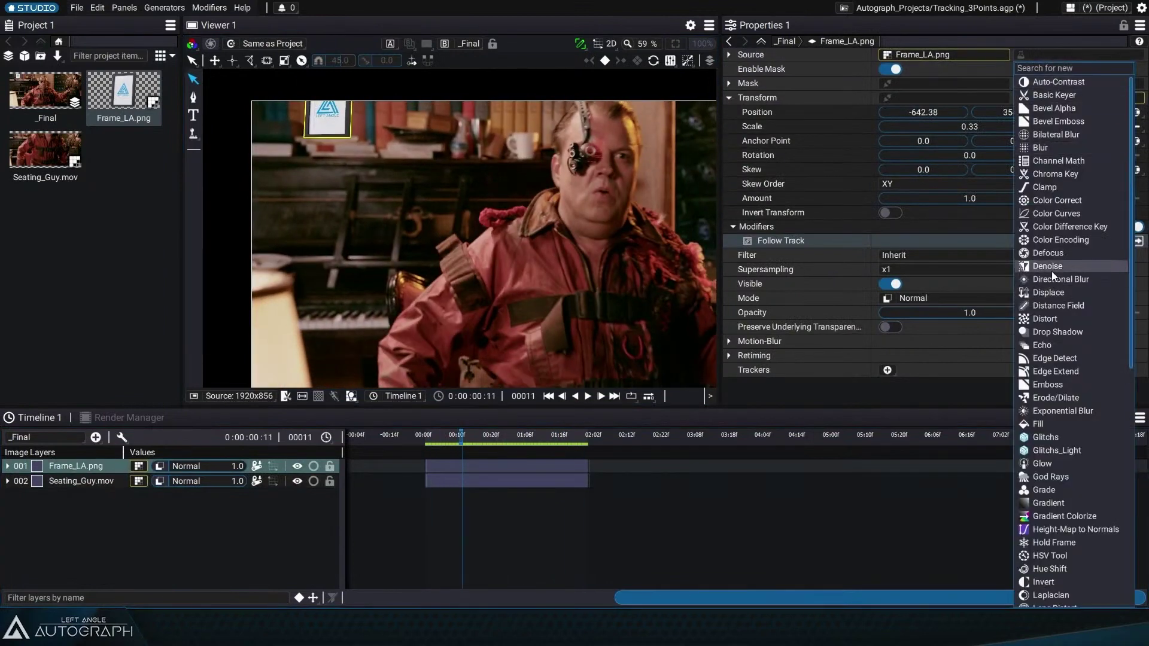
text(def)
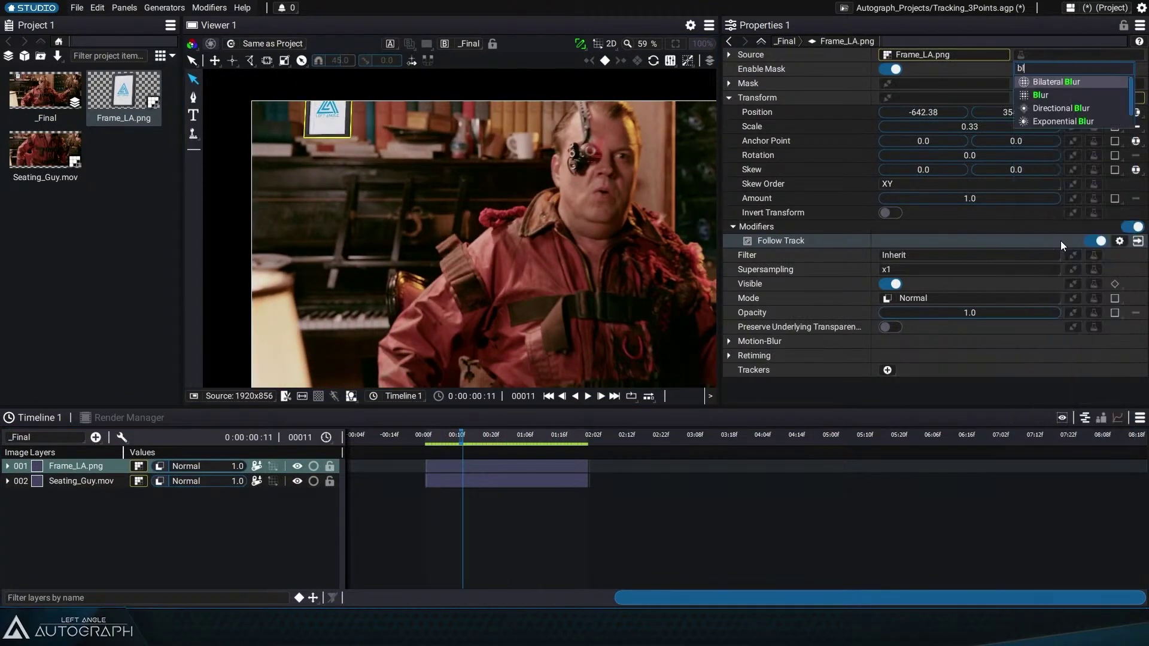
key(Return)
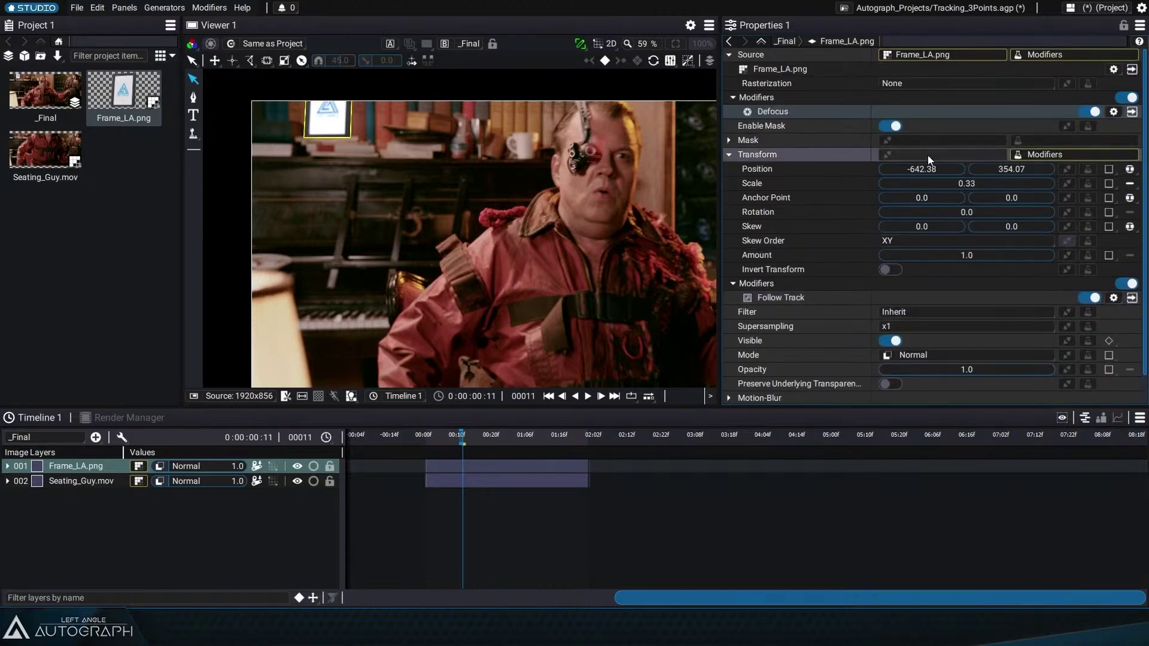
Step: In the Defocus modifier's settings, set both Highlights Threshold High and Highlights Boost to 0
click(1132, 112)
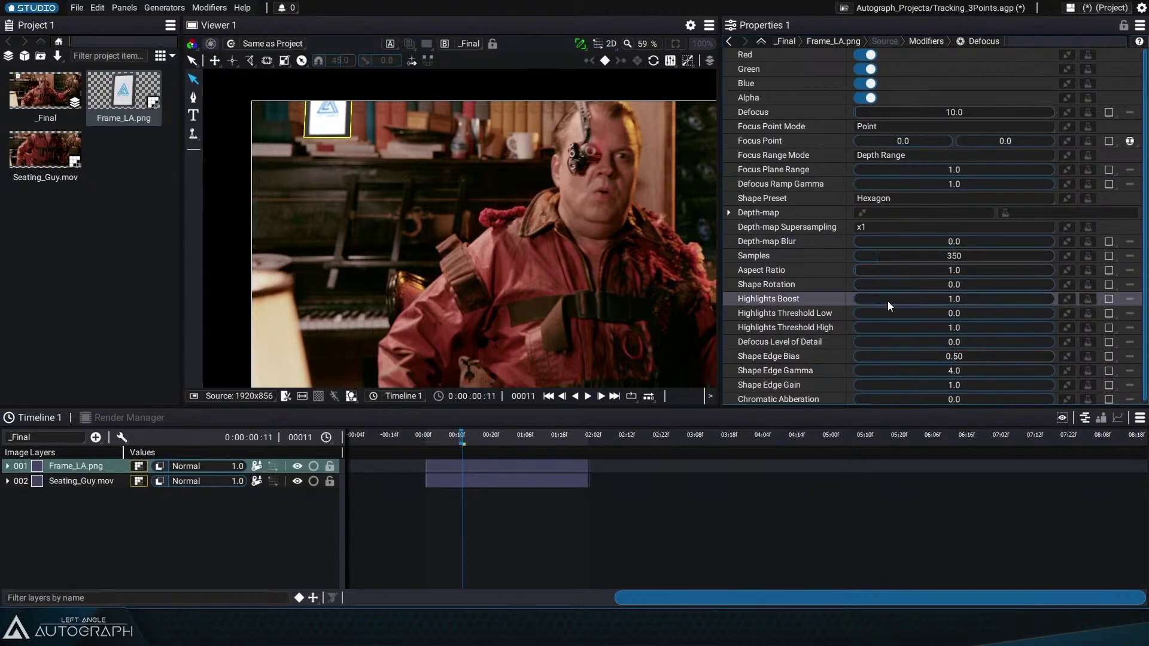
double_click(965, 328)
text(0)
key(Return)
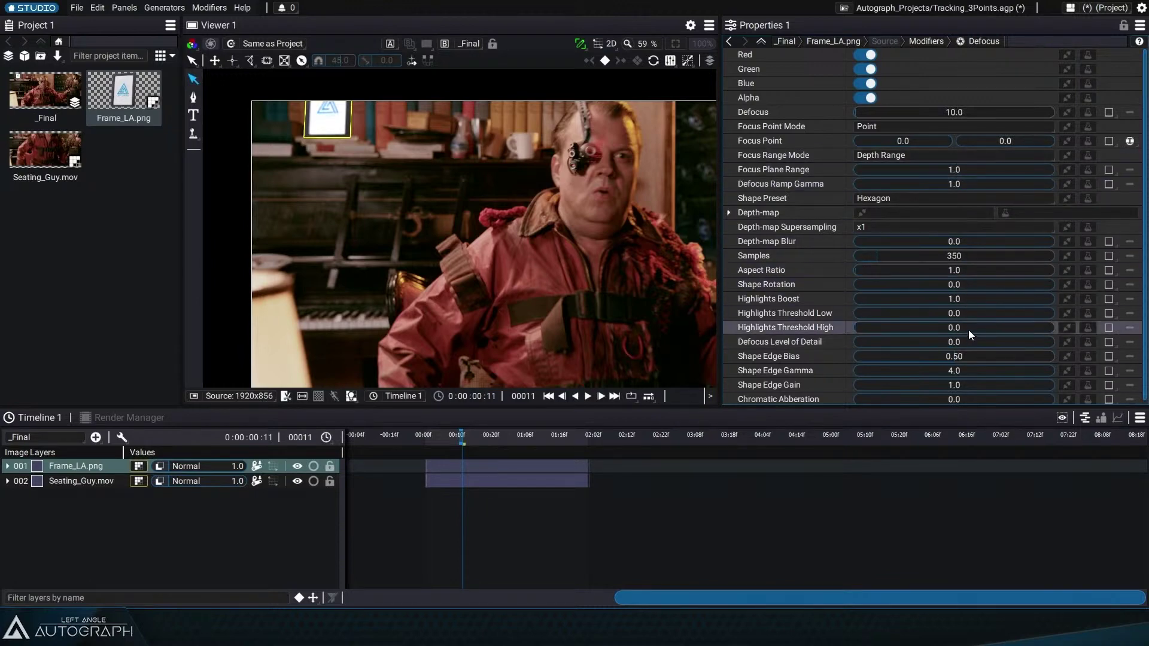
double_click(969, 297)
text(0)
key(Return)
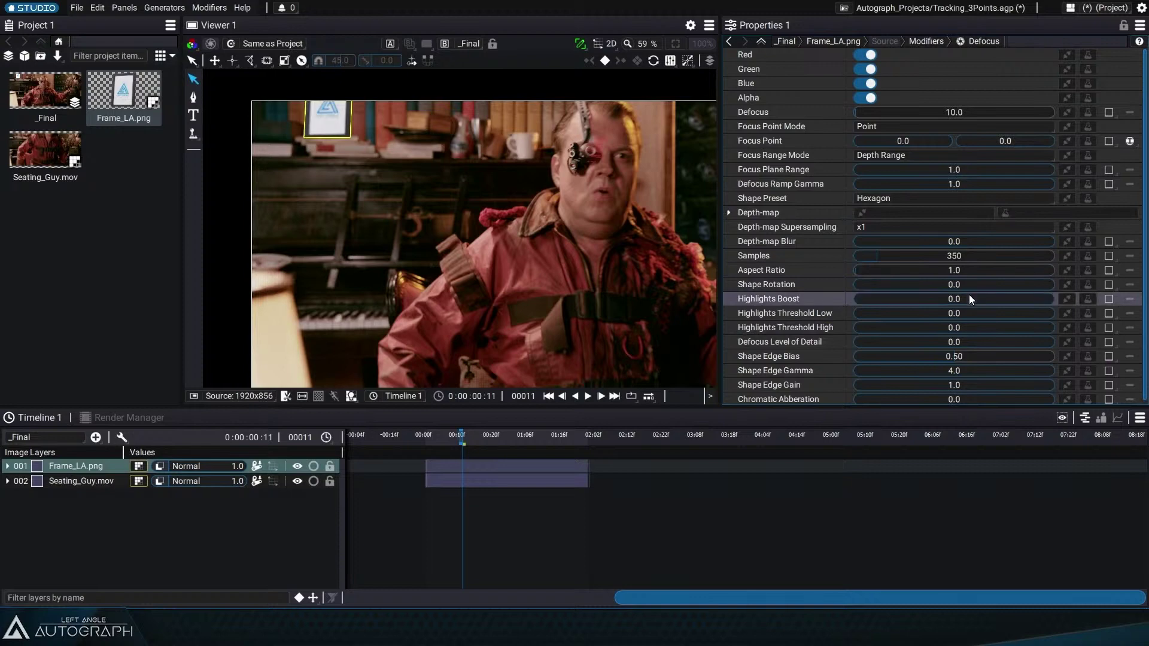
Step: Set the Defocus amount of Frame_LA.png's Defocus modifier to 12
double_click(930, 112)
text(12)
key(Return)
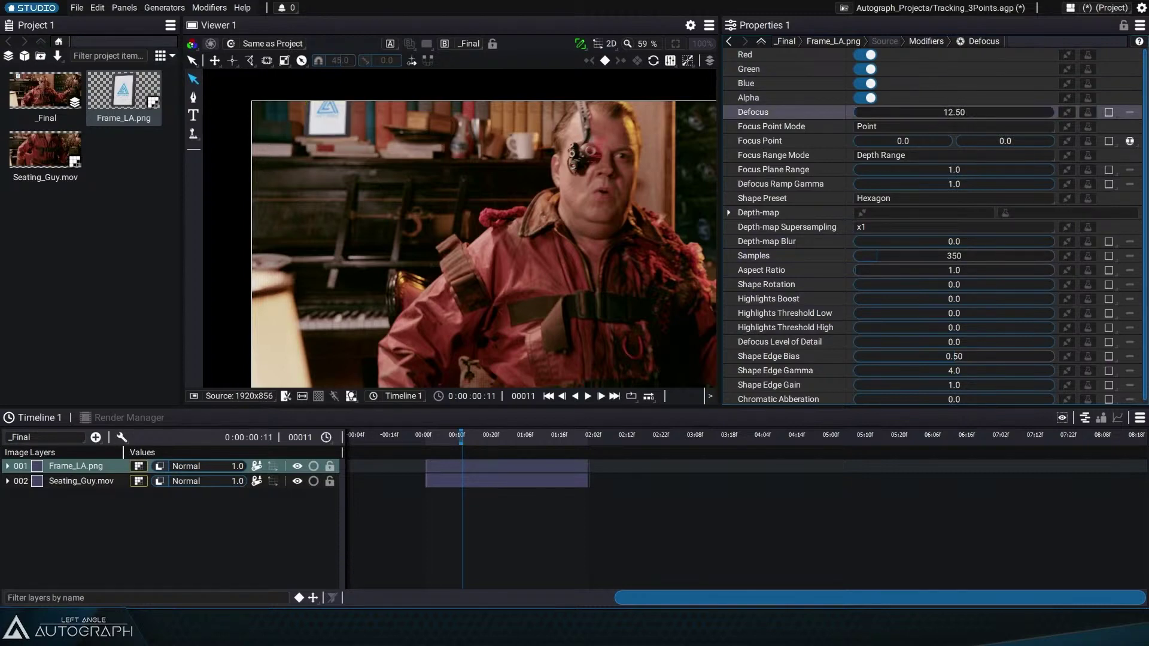
drag(934, 112, 940, 113)
double_click(937, 112)
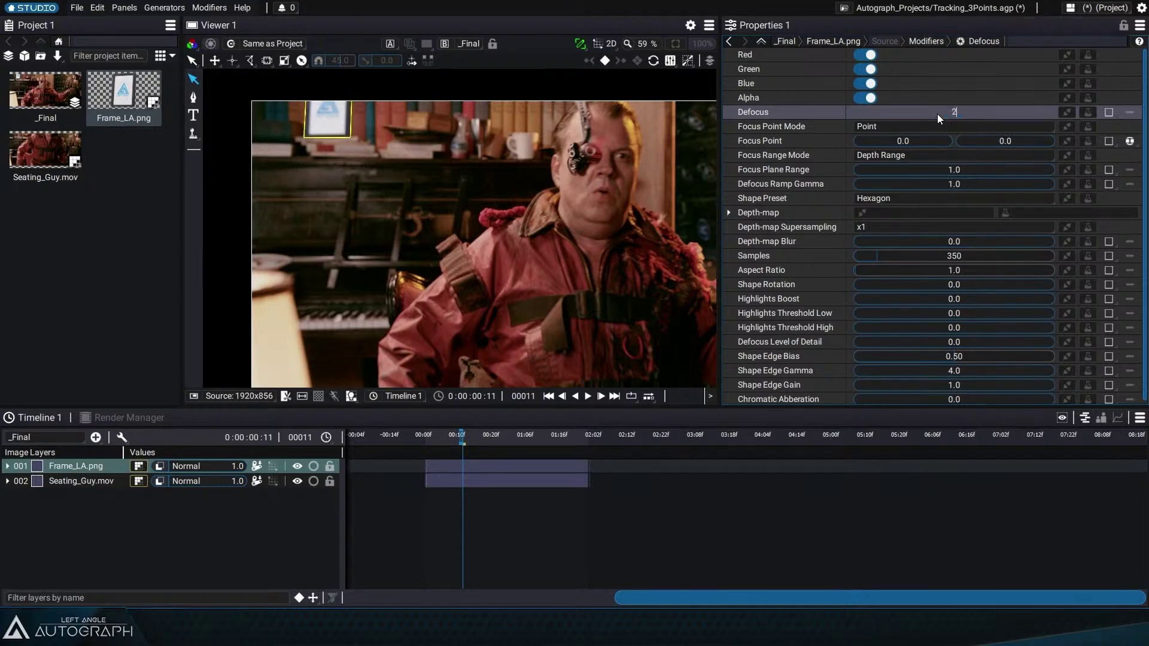
text(21)
key(Return)
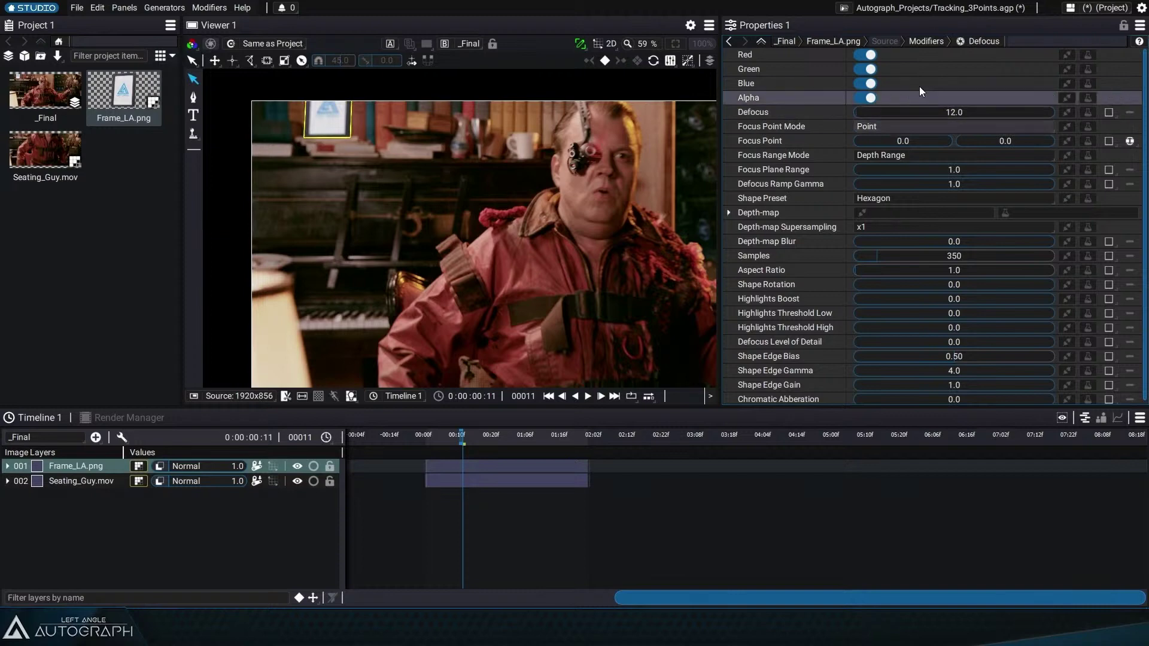
Step: Add a Grade modifier to Frame_LA.png's source modifiers and open its settings
click(926, 41)
click(729, 53)
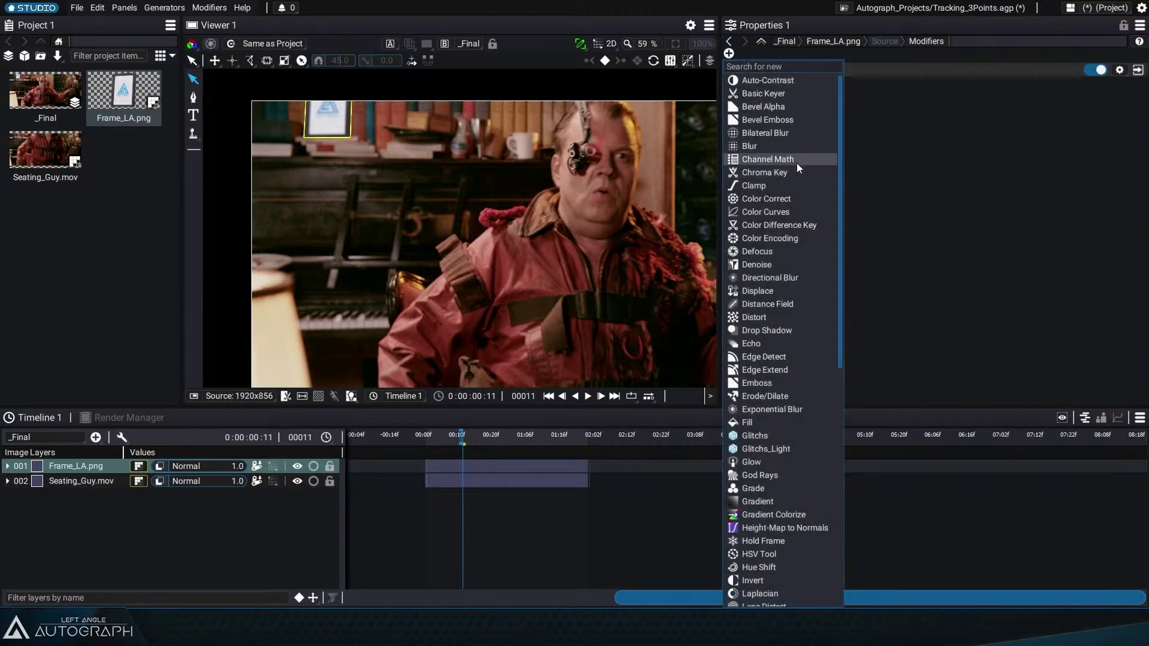
text(gra)
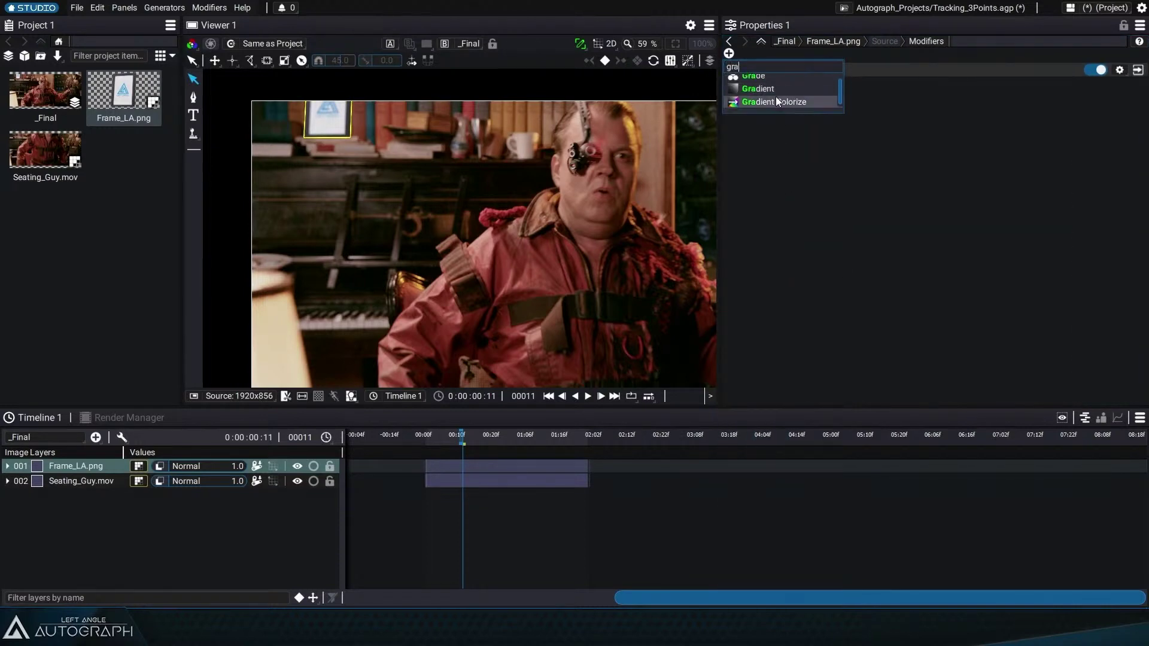
click(777, 80)
double_click(777, 84)
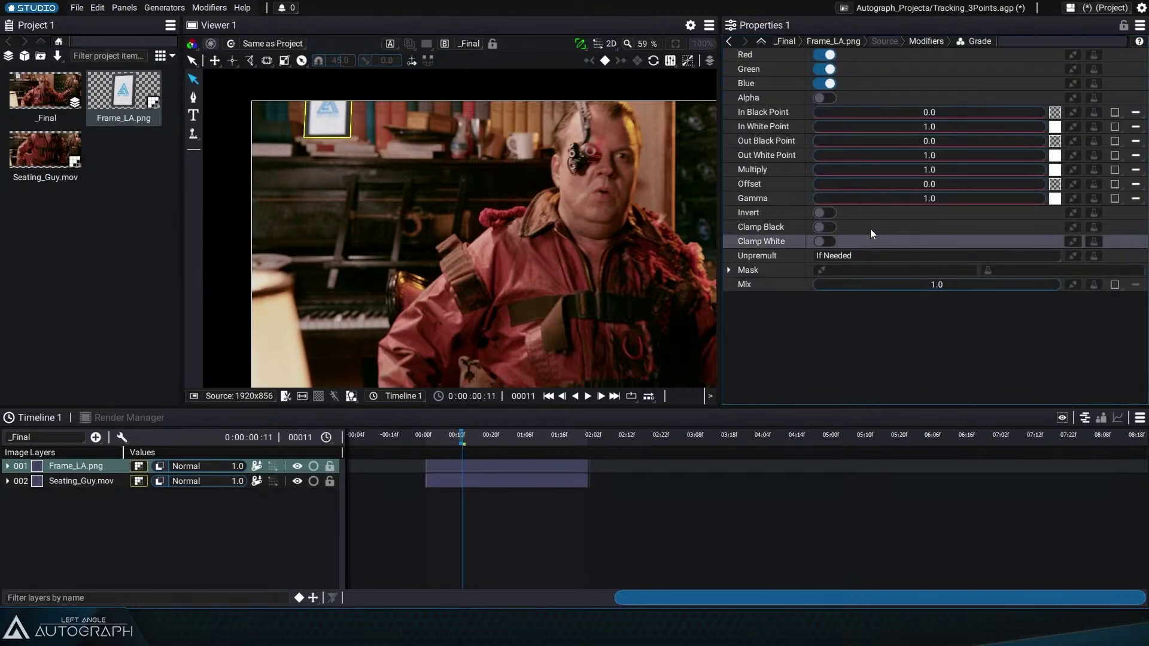
Step: Adjust the Grade modifier on Frame_LA.png to an In White Point of 0.84 and a Gamma of 0.78
mouse_move(936, 113)
mouse_down()
mouse_move(919, 113)
mouse_move(916, 126)
mouse_move(929, 126)
mouse_up()
key(ctrl+z)
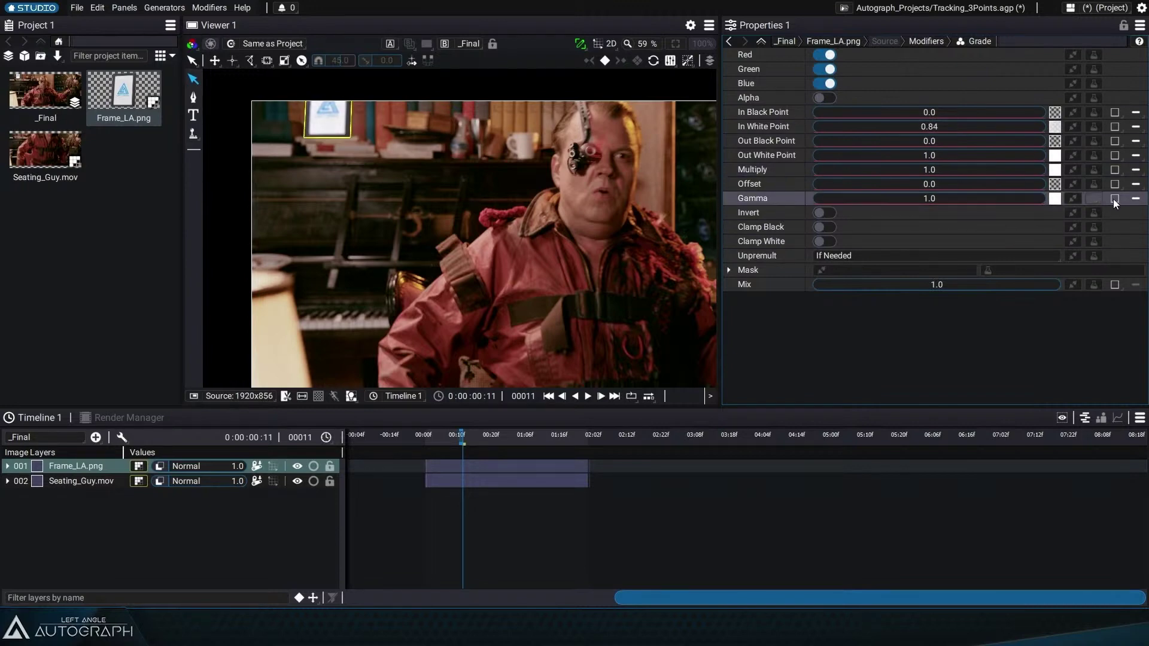
drag(963, 197, 937, 198)
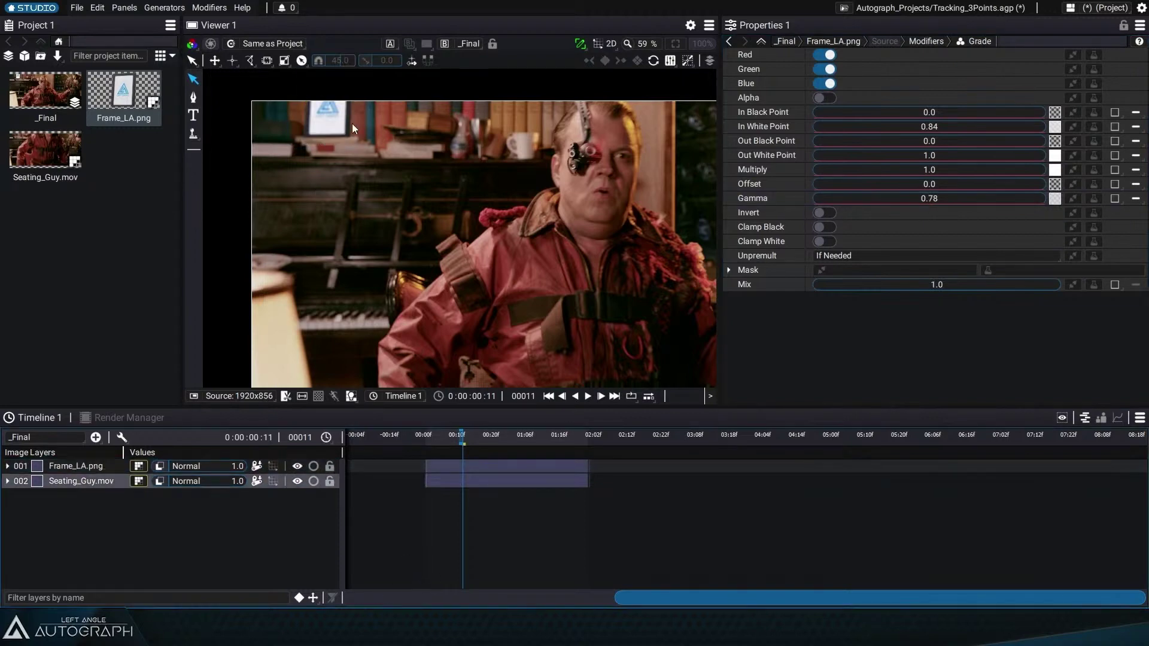
Step: Set the opacity of the Frame_LA.png layer to 0.50 and play the shot to check the blend with the footage
drag(236, 466, 213, 467)
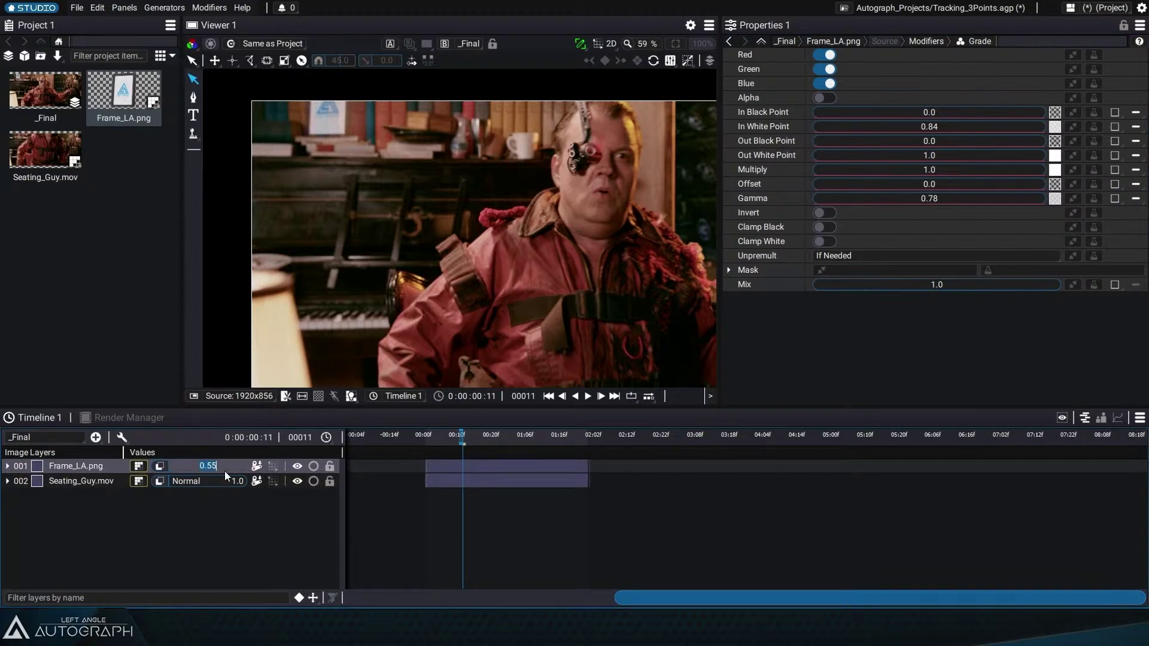
text(5)
key(Return)
key(space)
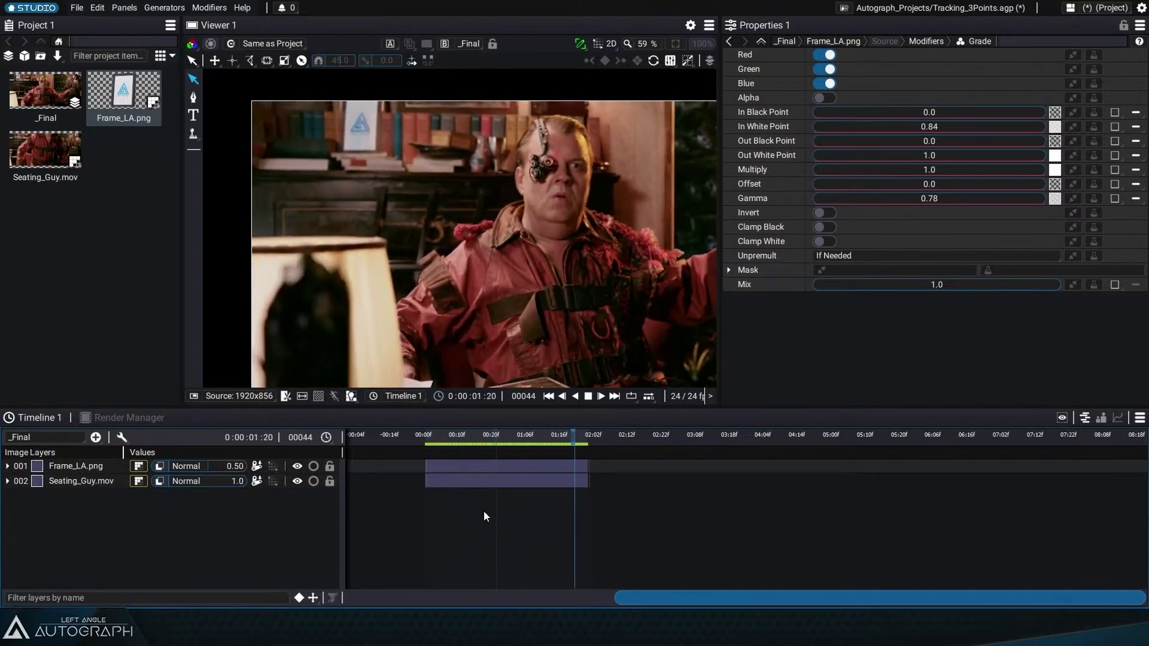
key(space)
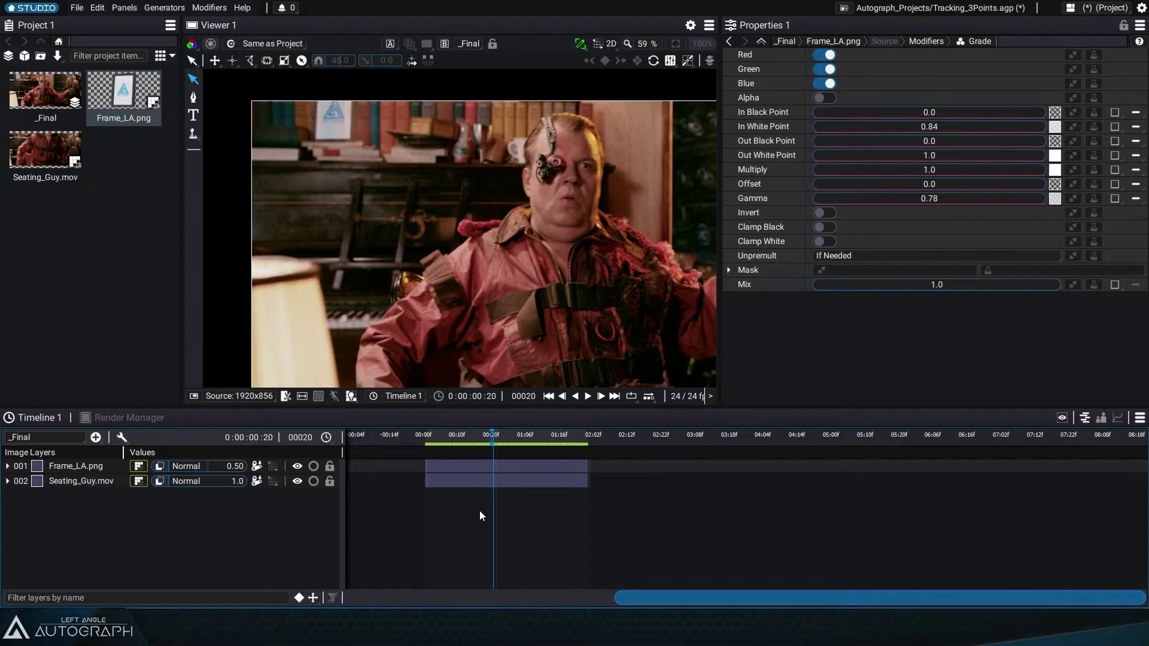
Step: Try the Affine Transform Type on the Tracker 1 Model of Seating_Guy.mov, scrub through the shot, and undo the change
click(81, 481)
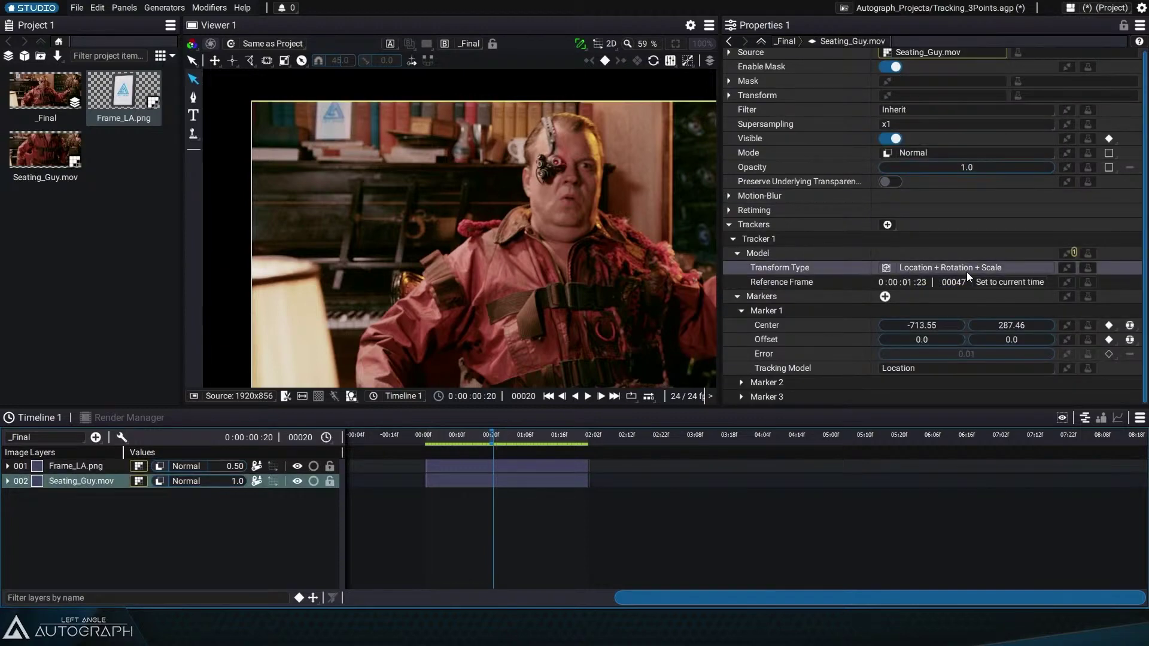
click(984, 270)
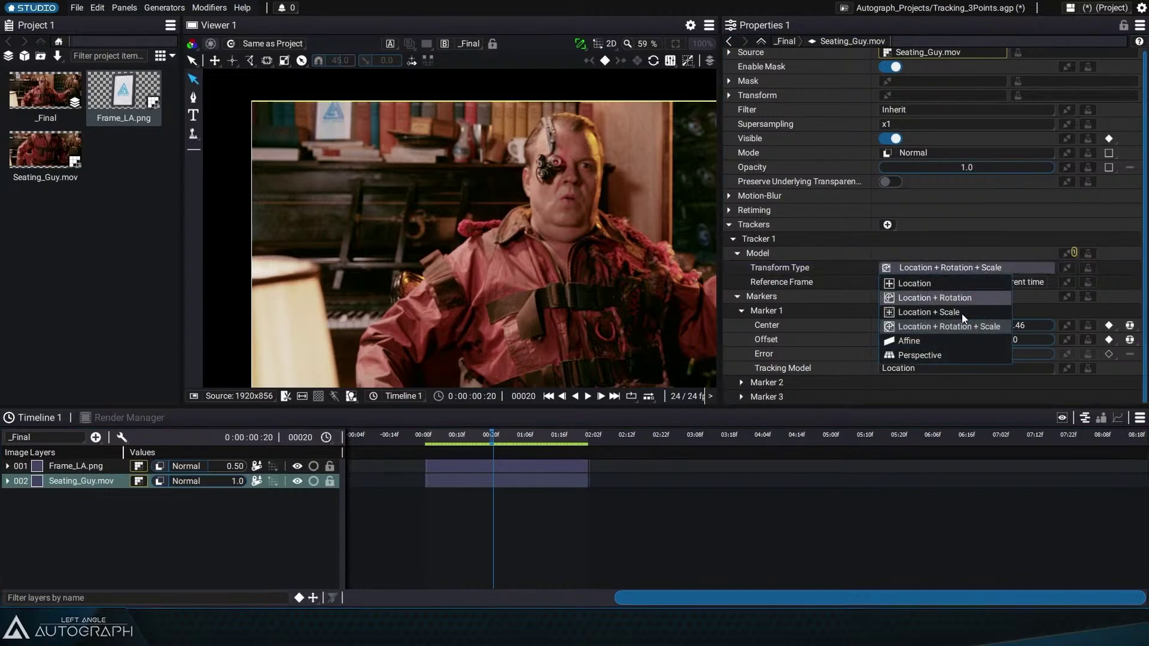
click(949, 341)
drag(480, 443, 548, 451)
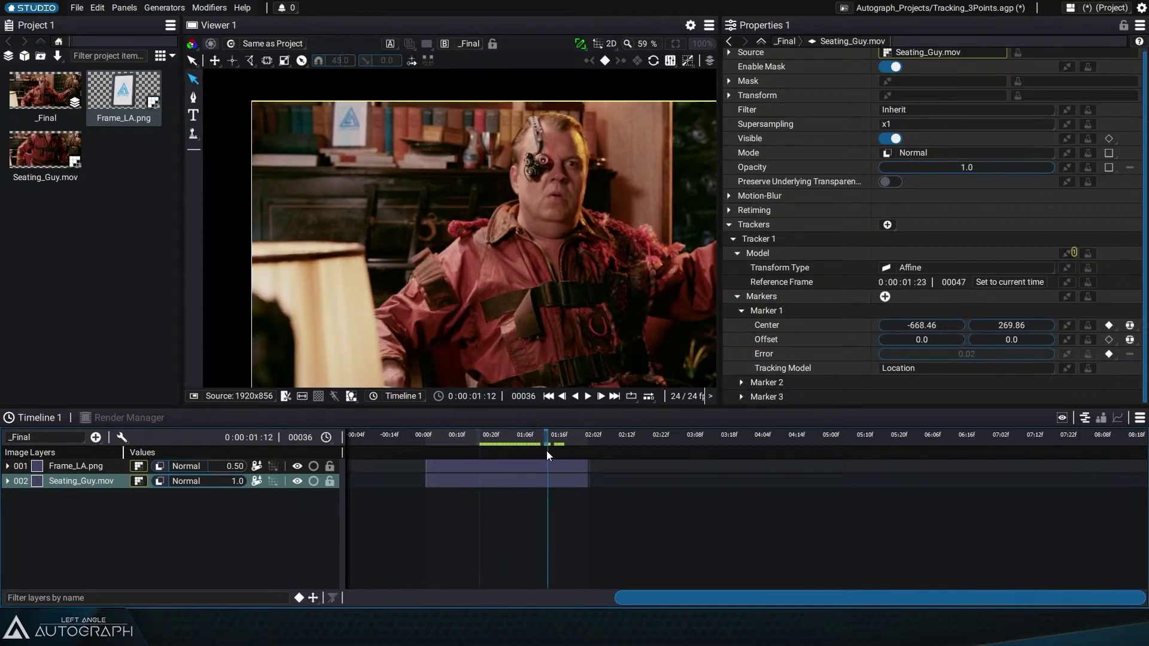
key(ctrl+z)
key(ctrl+z)
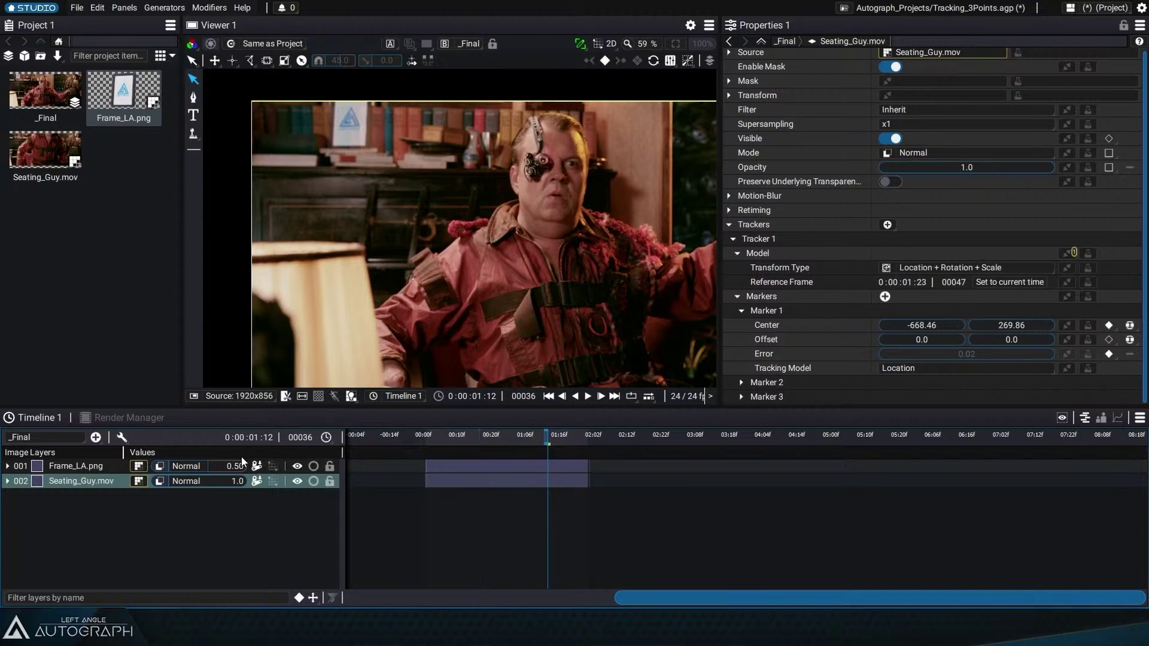
Step: Scrub to frame 39 and back to frame 29 to check how the picture follows the footage
drag(516, 438, 556, 429)
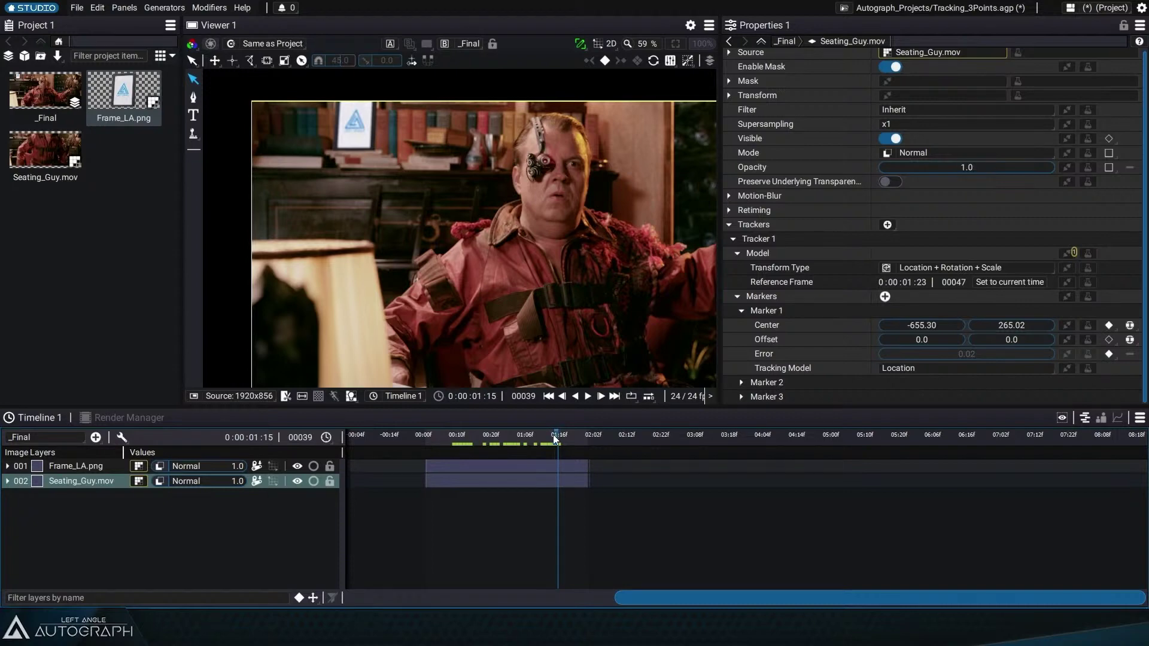
drag(553, 435, 522, 442)
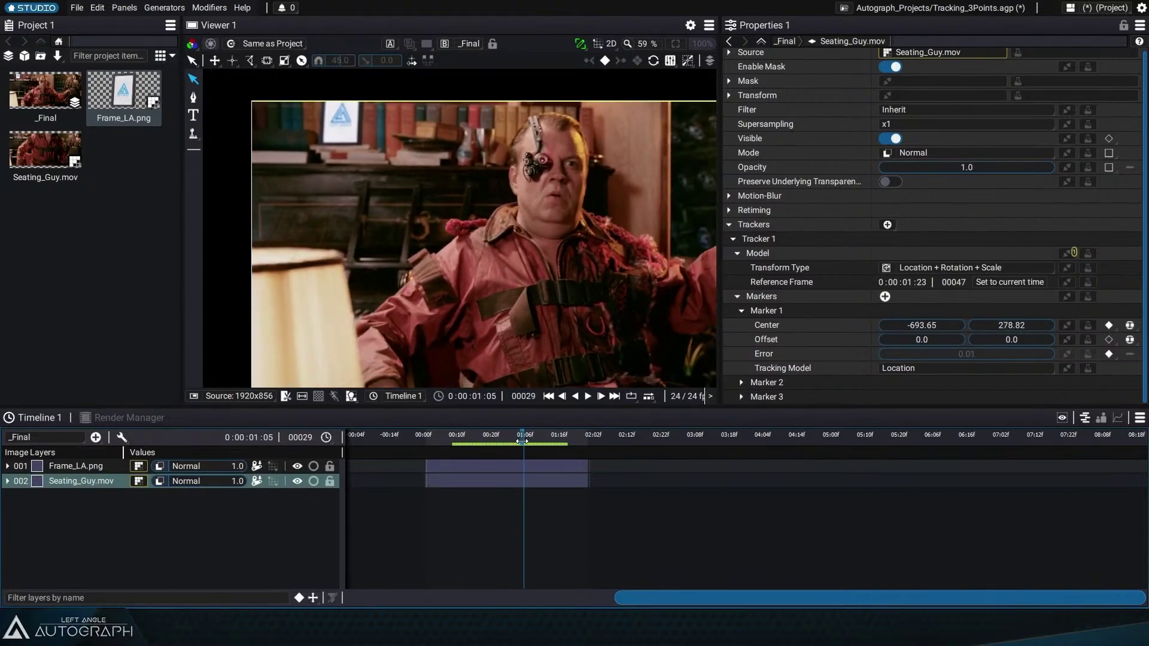
Step: Examine the Tracking Model options of Marker 1 without changing them, and collapse the marker's properties
click(793, 313)
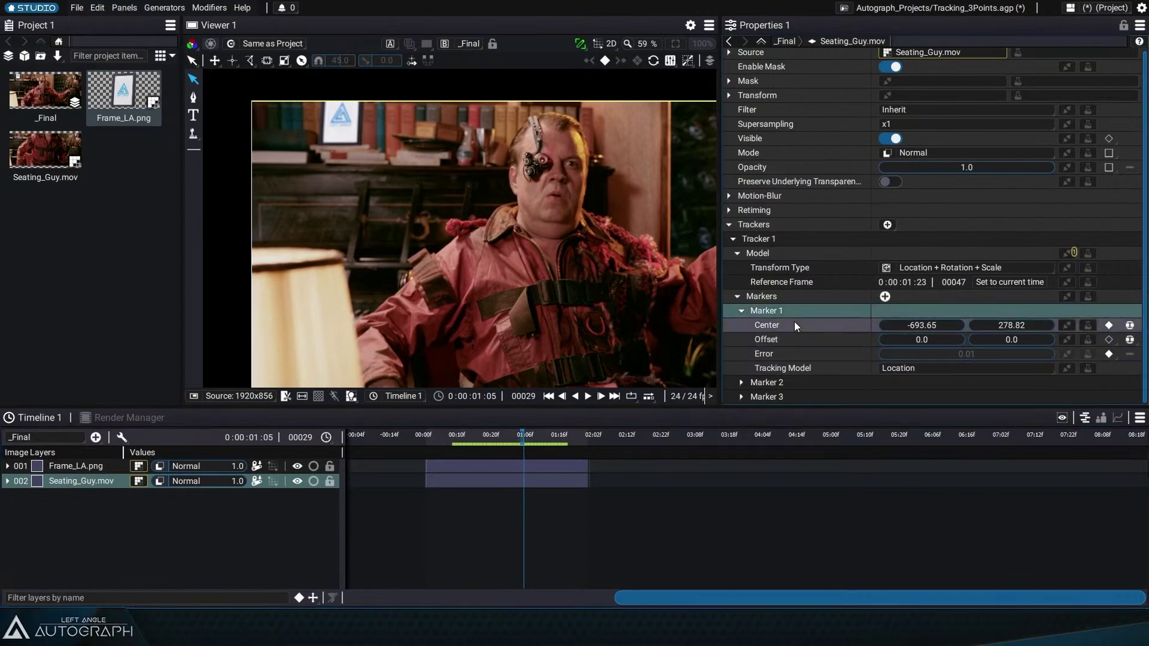
click(928, 368)
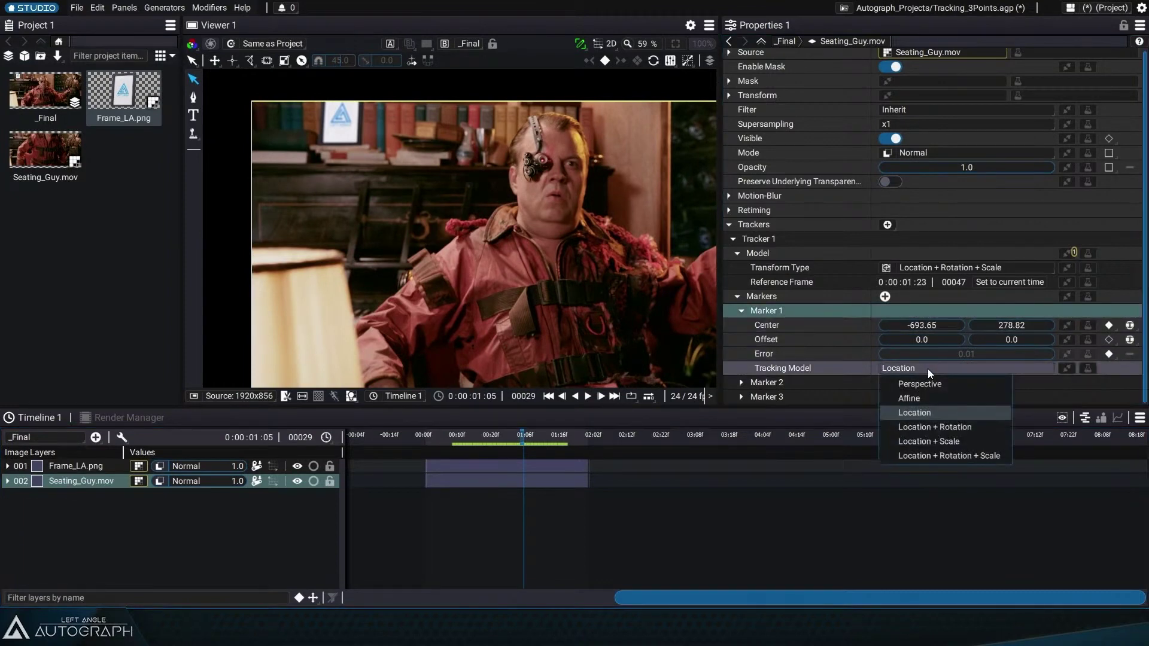
click(770, 309)
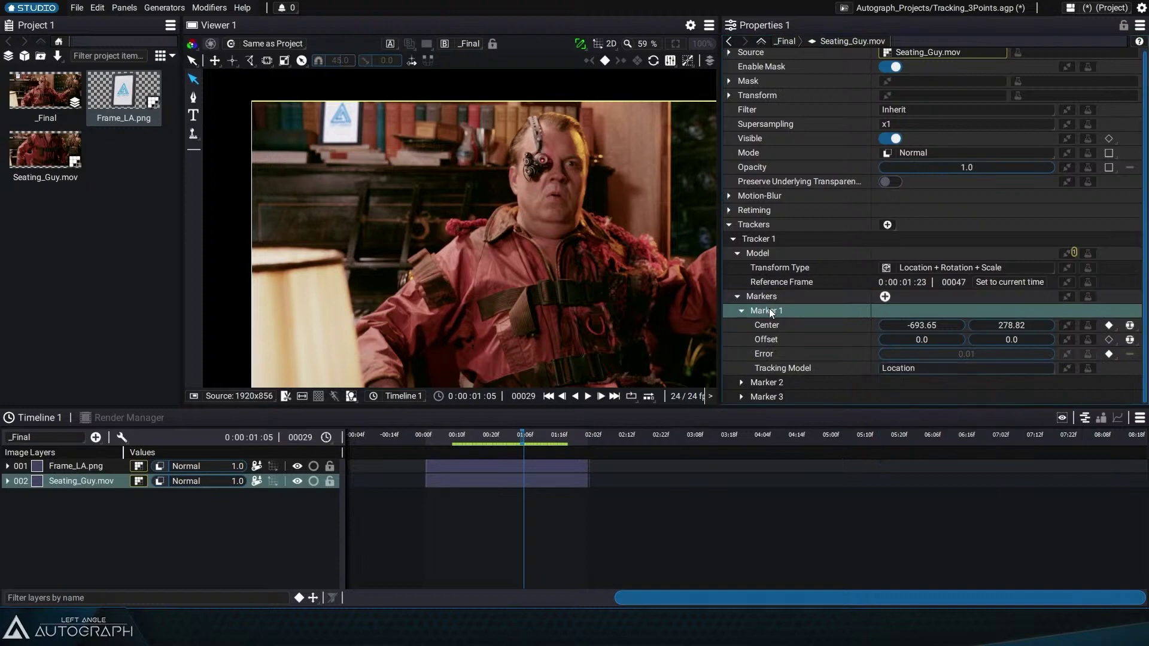
click(741, 310)
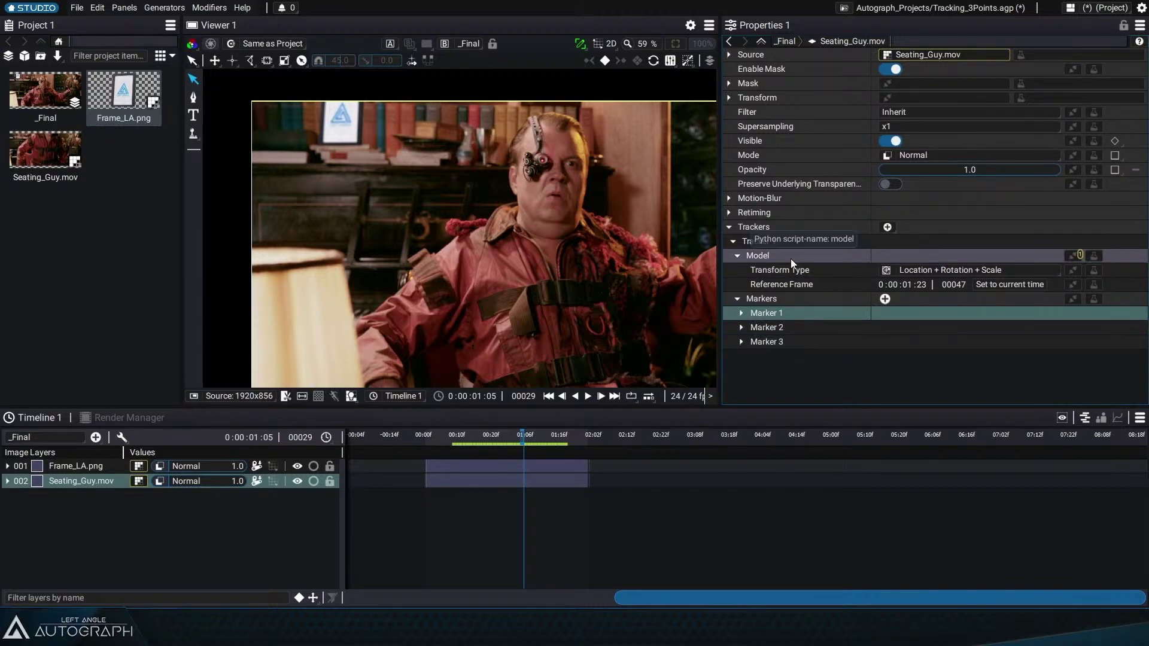
Step: Review the Model's Transform Type options, keeping Location + Rotation + Scale, and look at the tracker types available to add
click(940, 269)
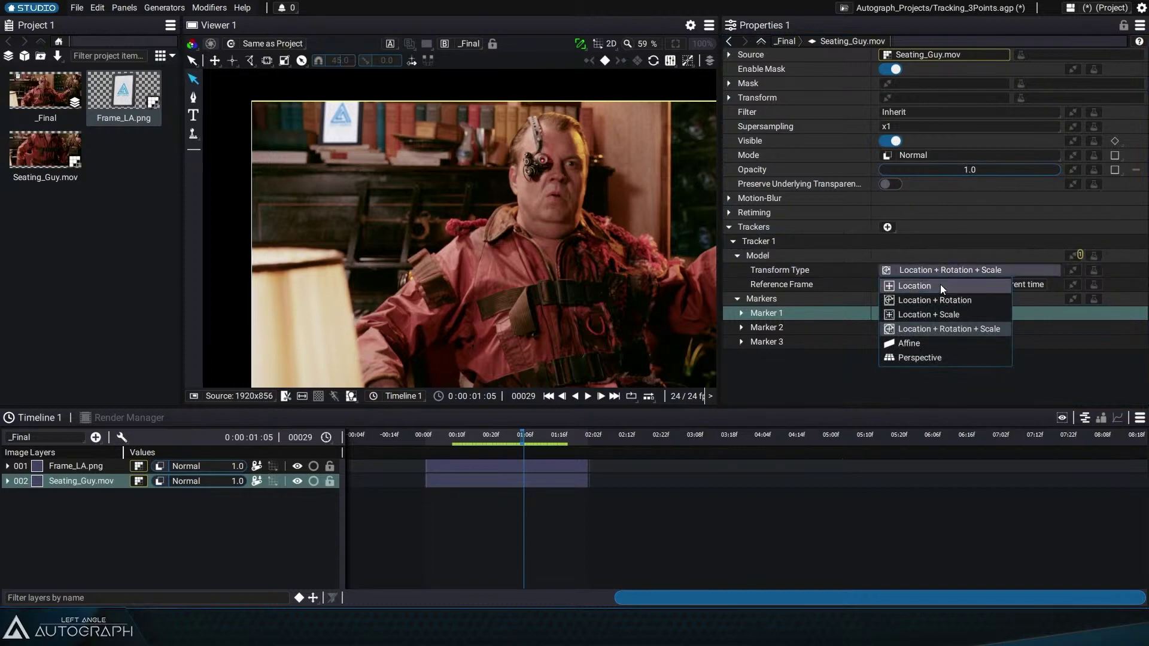
click(967, 328)
click(889, 227)
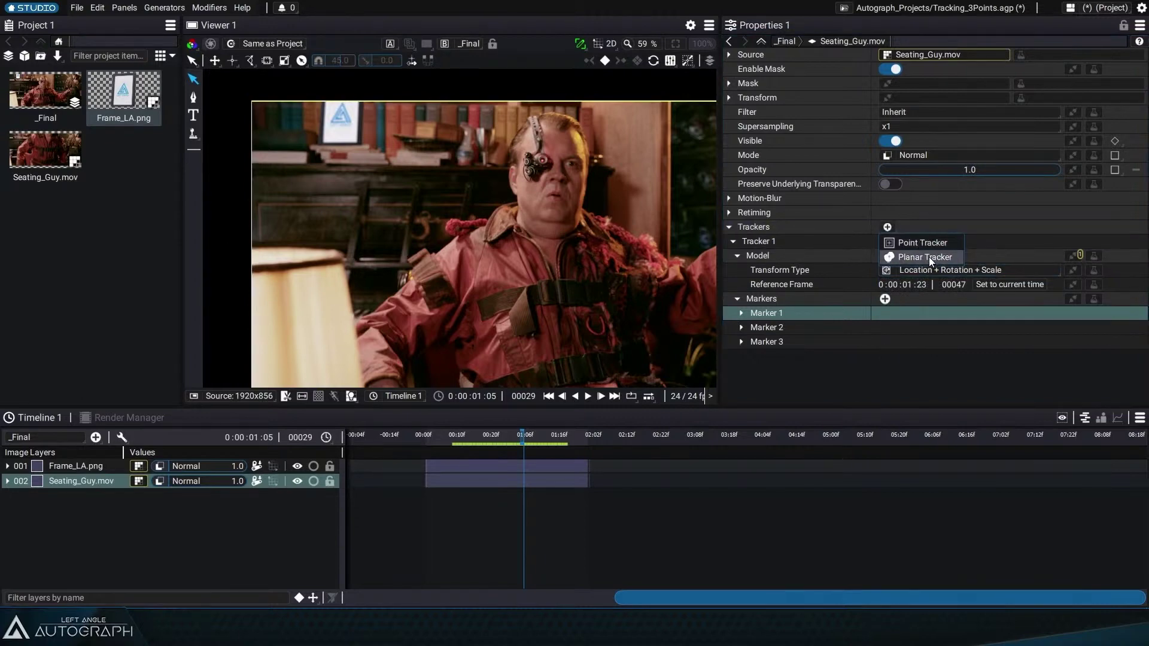
click(841, 365)
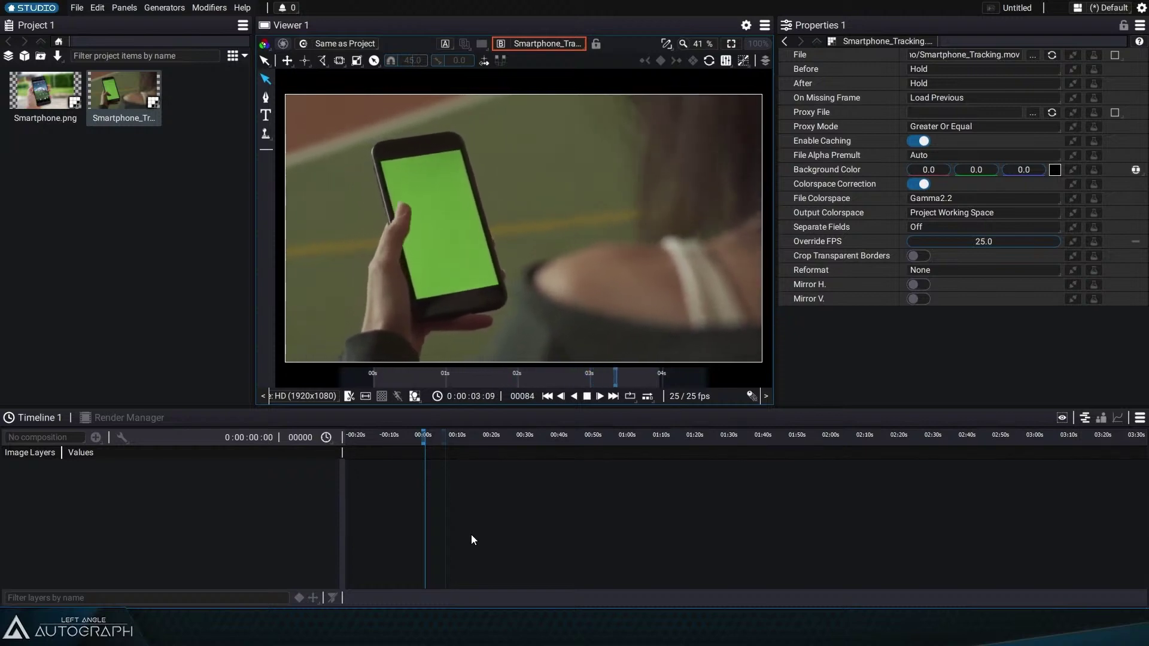
Step: Play and scrub through Smartphone_Tracking.mov, and compare it with the Smartphone.png picture
key(space)
drag(425, 380, 589, 374)
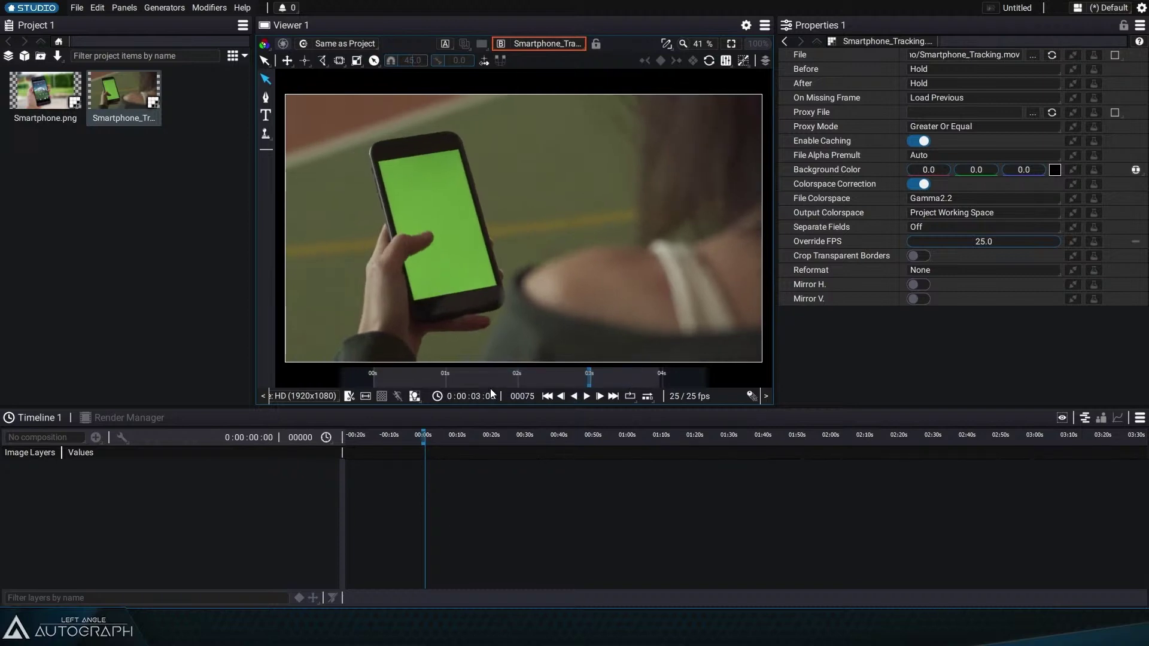
drag(503, 380, 592, 381)
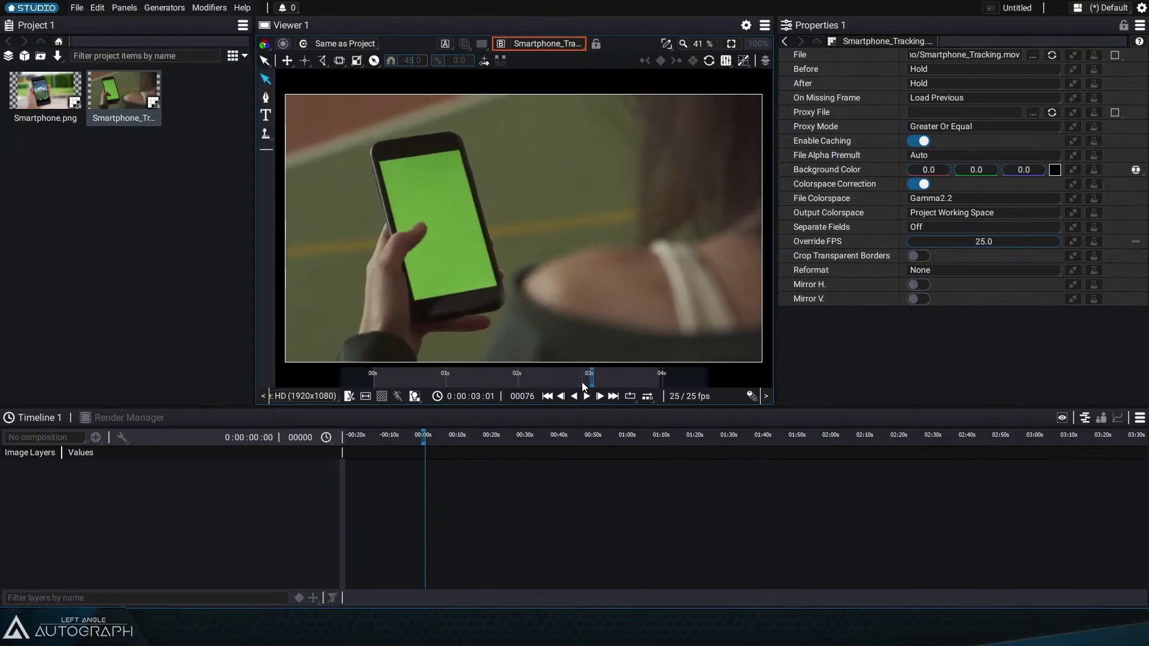
drag(577, 381, 525, 377)
click(45, 93)
click(124, 93)
key(space)
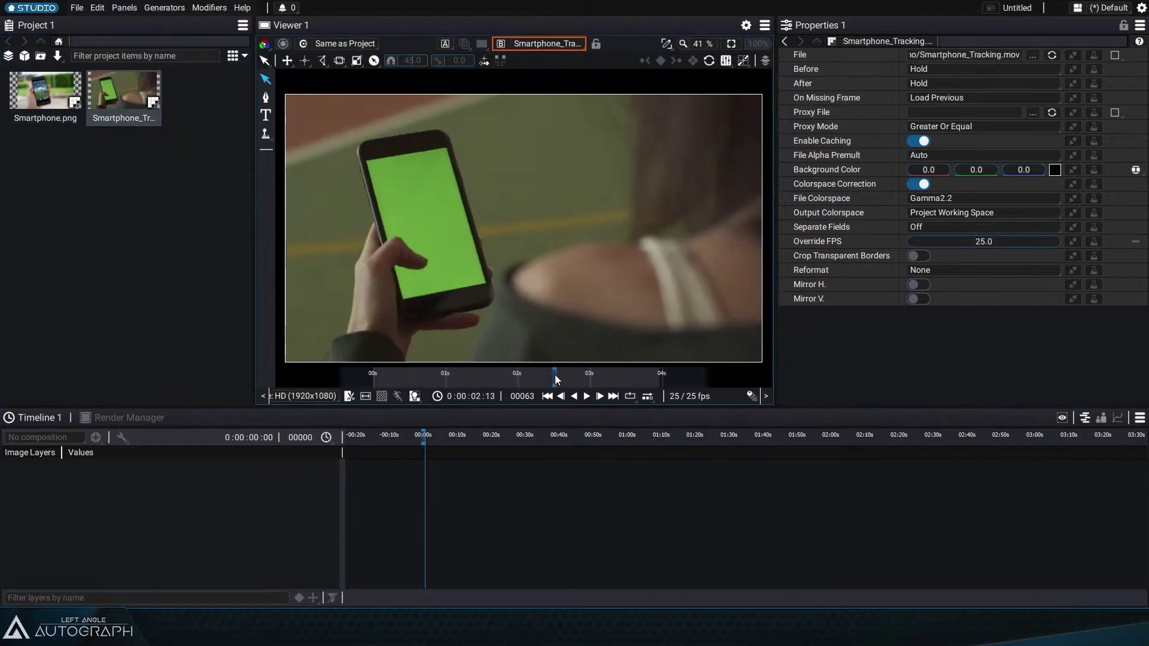
click(31, 87)
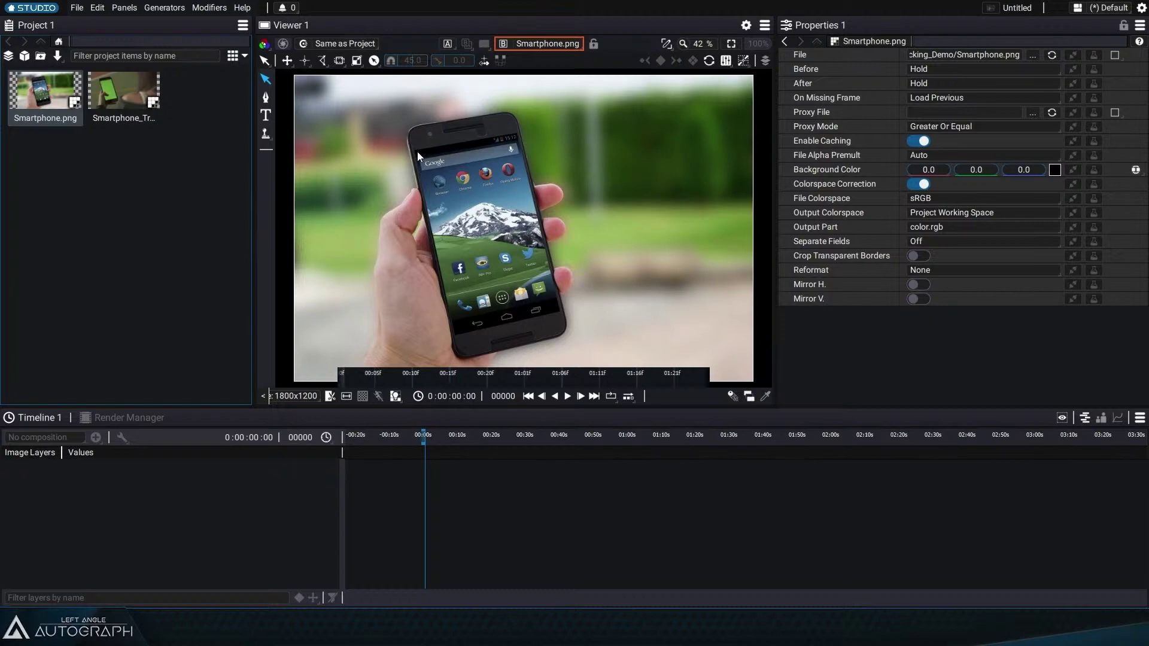
click(114, 90)
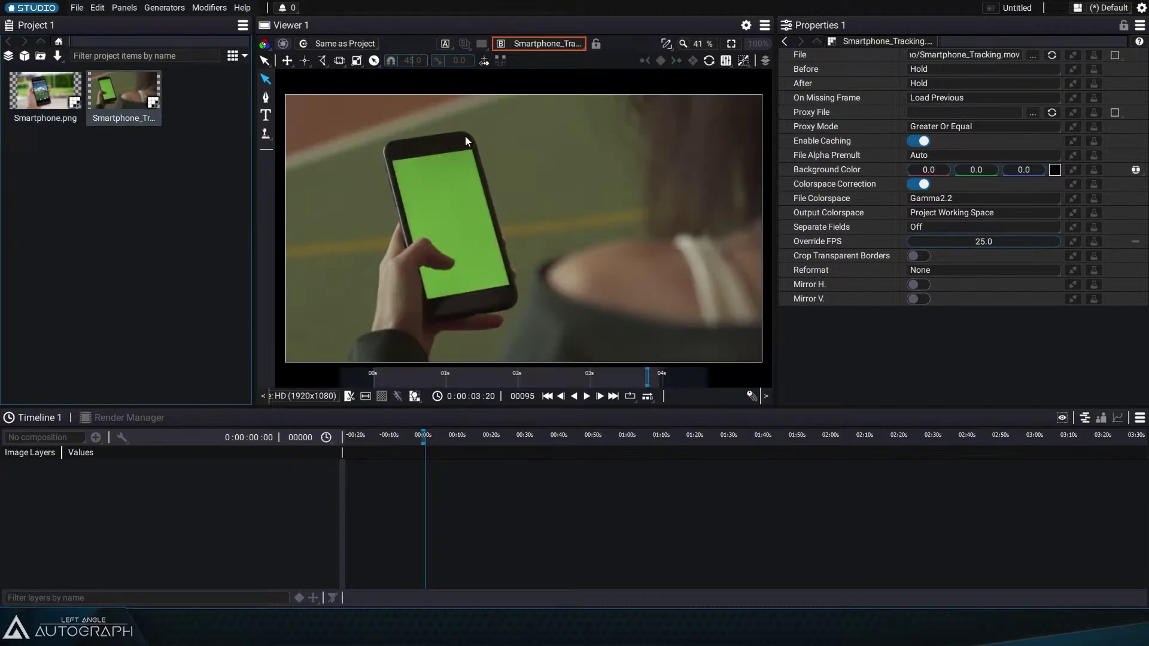
click(461, 376)
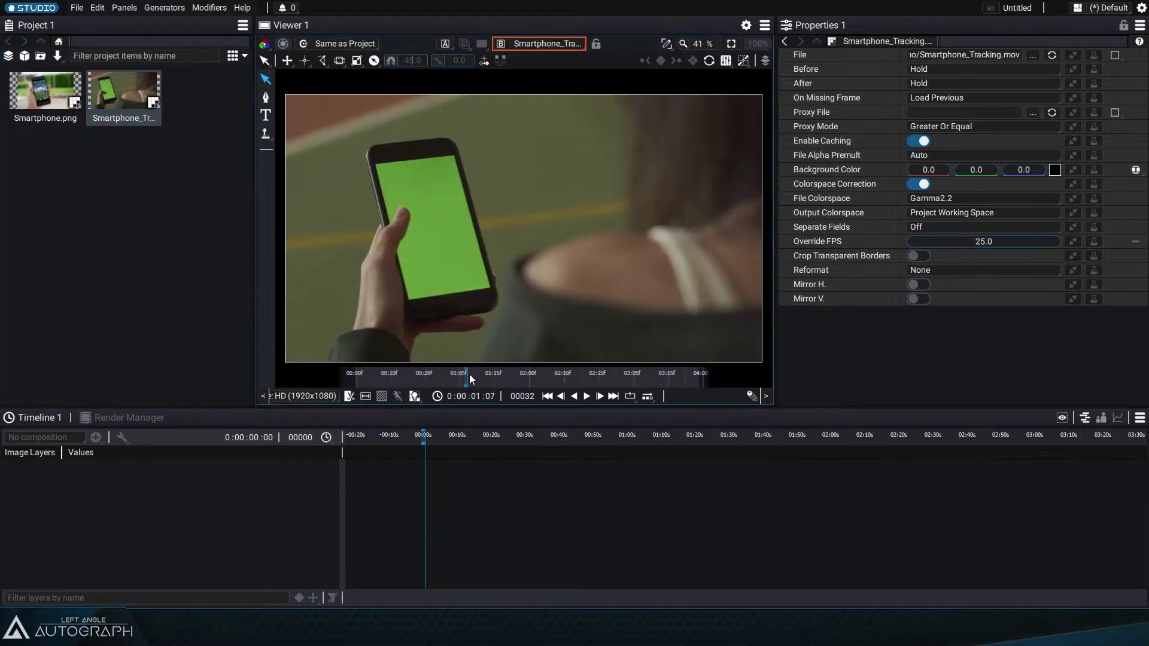
Step: Create a composition from Smartphone_Tracking.mov and rename it __Final__
right_click(95, 72)
click(206, 199)
click(132, 116)
click(135, 119)
key(BackSpace)
text(__Final__)
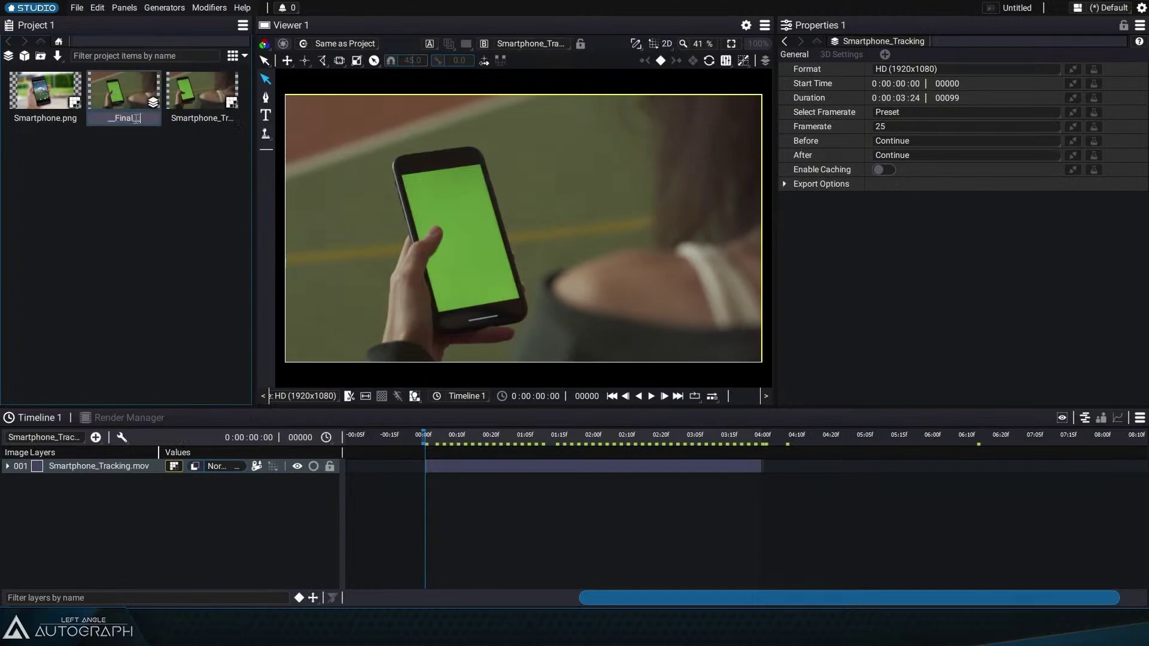
key(Return)
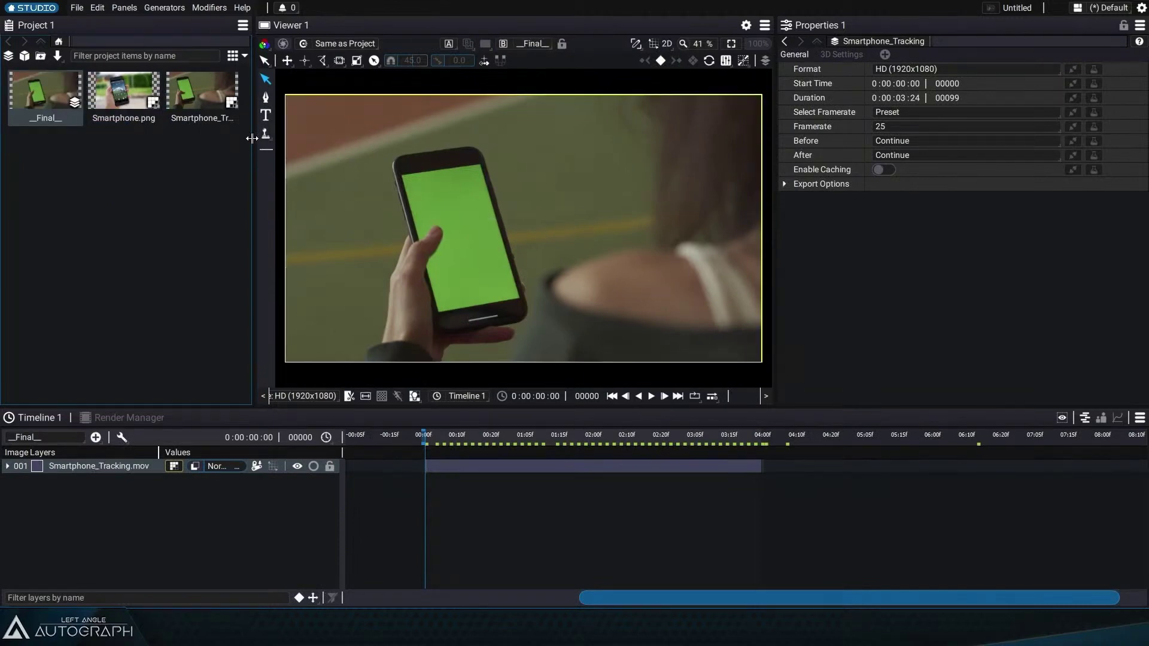
Step: Enlarge the viewer area and add a Point Tracker to the Smartphone_Tracking.mov layer
drag(254, 139, 190, 138)
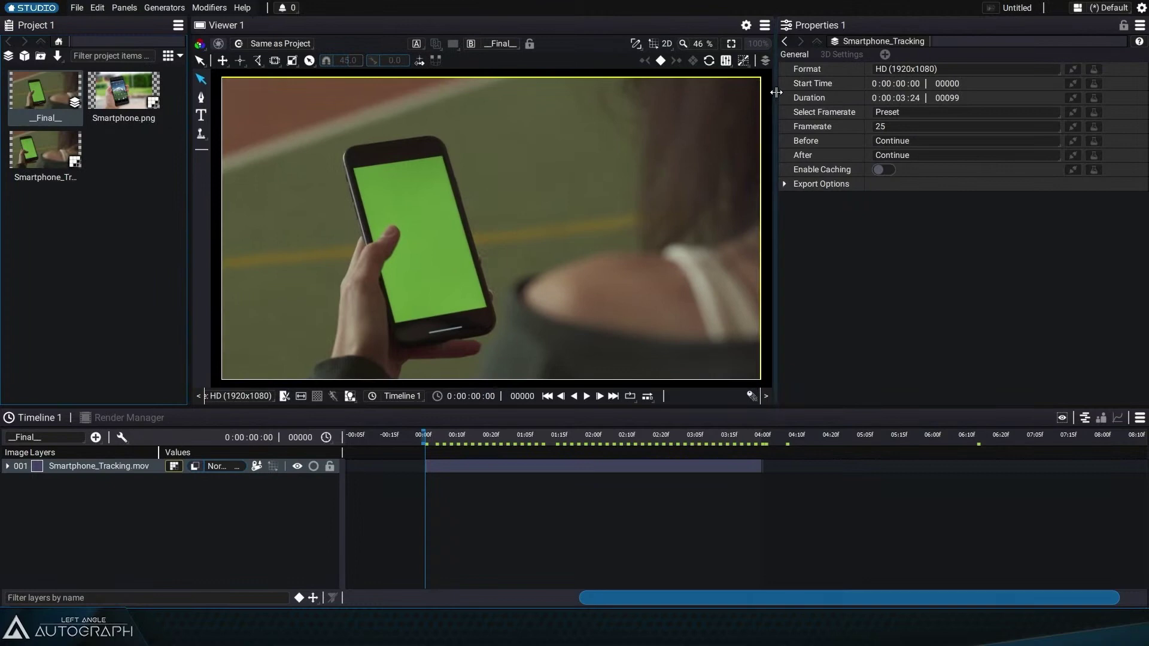
click(556, 435)
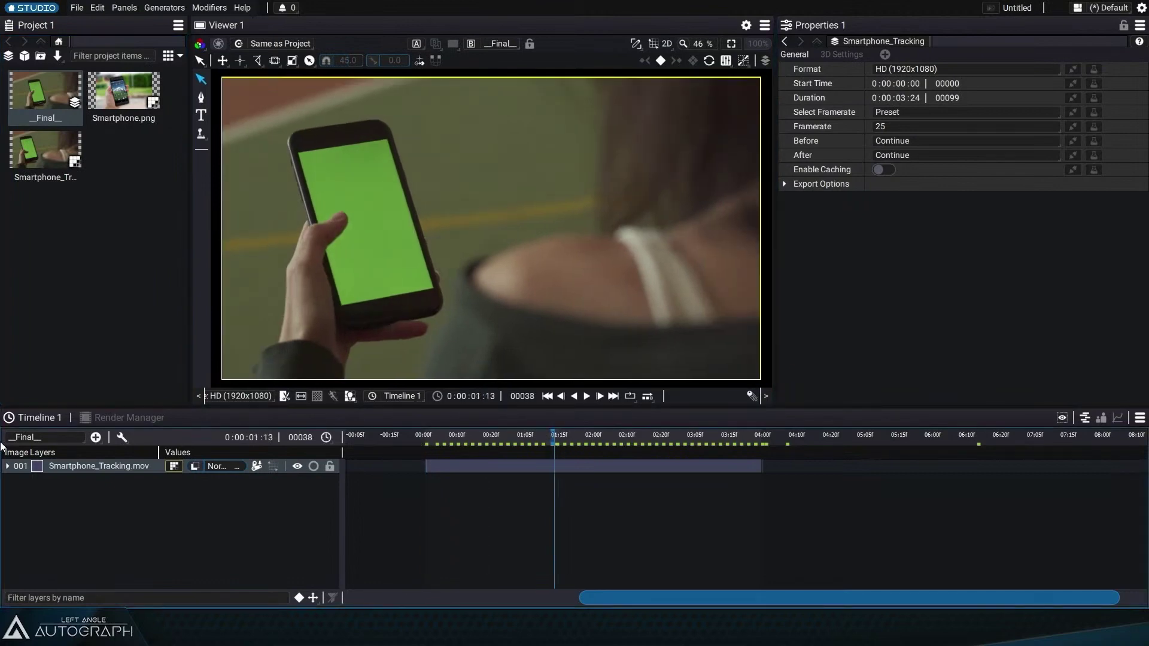
click(7, 466)
scroll(110, 569, down, 5)
click(173, 581)
click(229, 553)
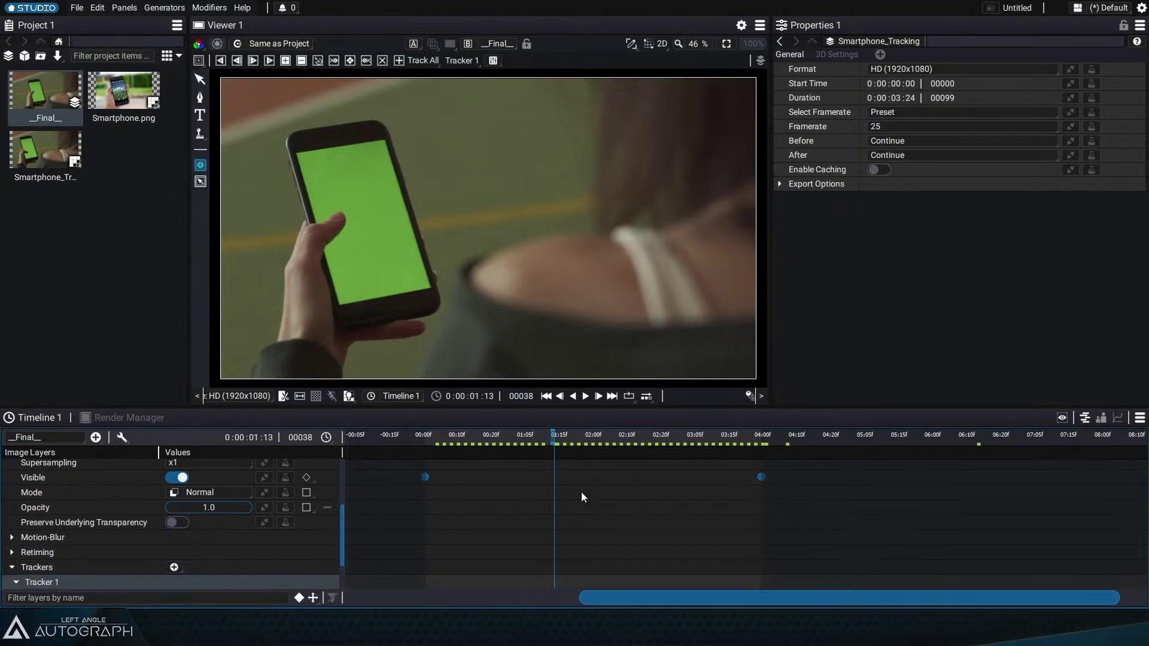
Step: Go to frame 82 and place tracking markers on the two upper corners of the phone's green screen
drag(595, 441, 704, 435)
scroll(314, 142, up, 4)
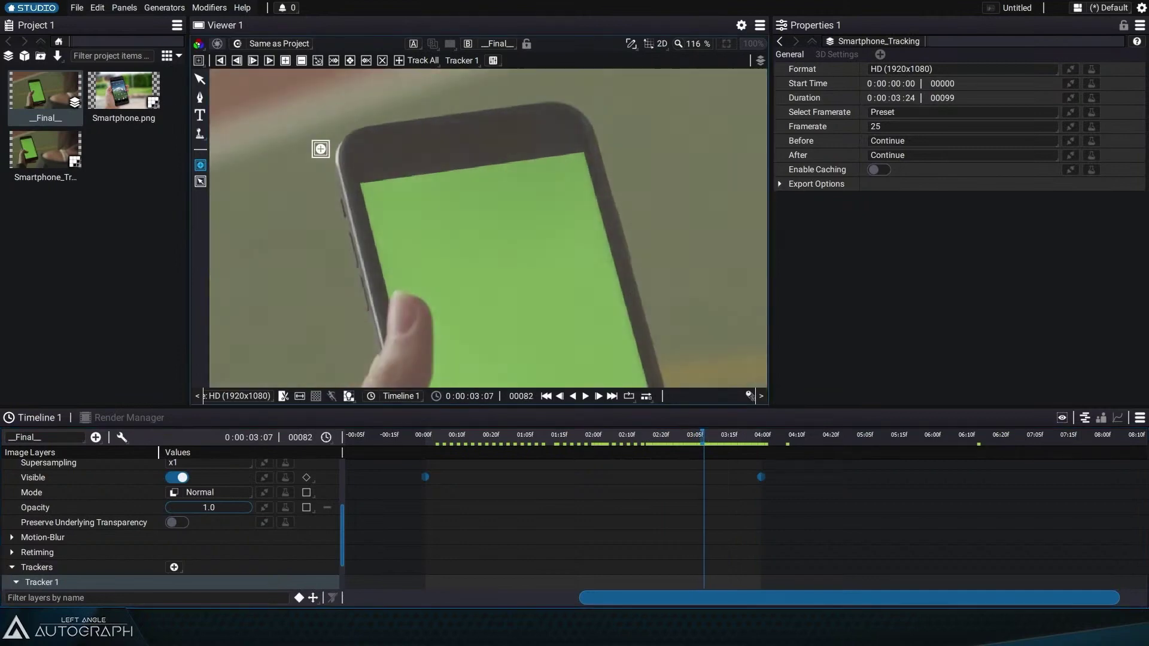
scroll(469, 244, up, 3)
click(439, 243)
scroll(436, 246, down, 2)
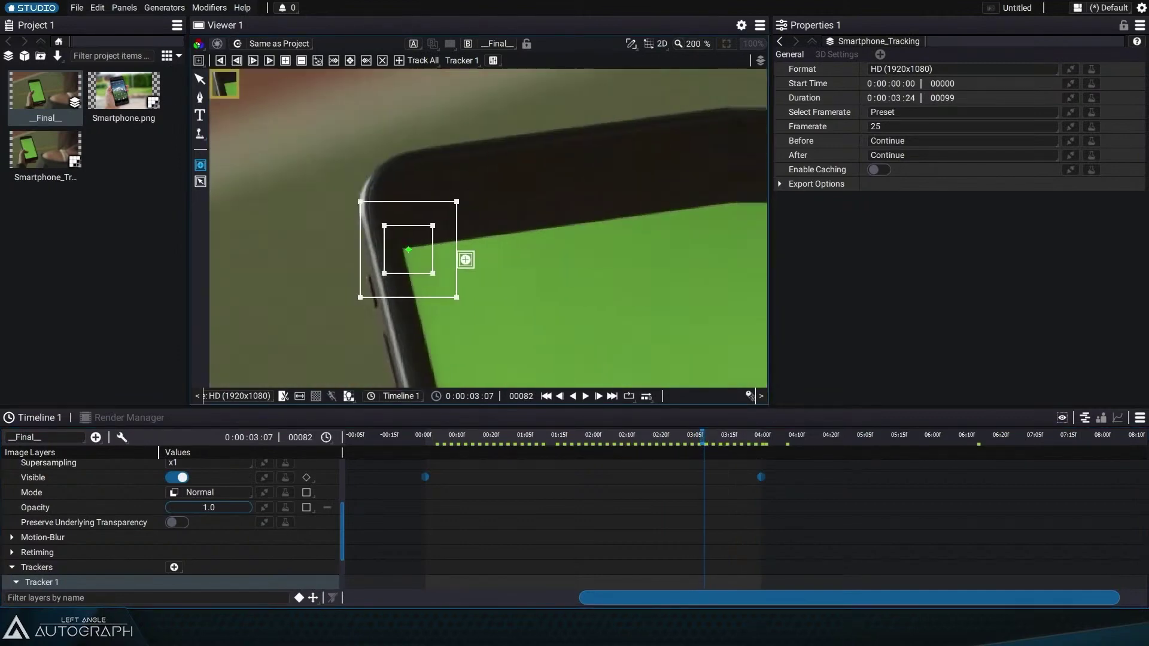
scroll(526, 245, up, 5)
click(469, 162)
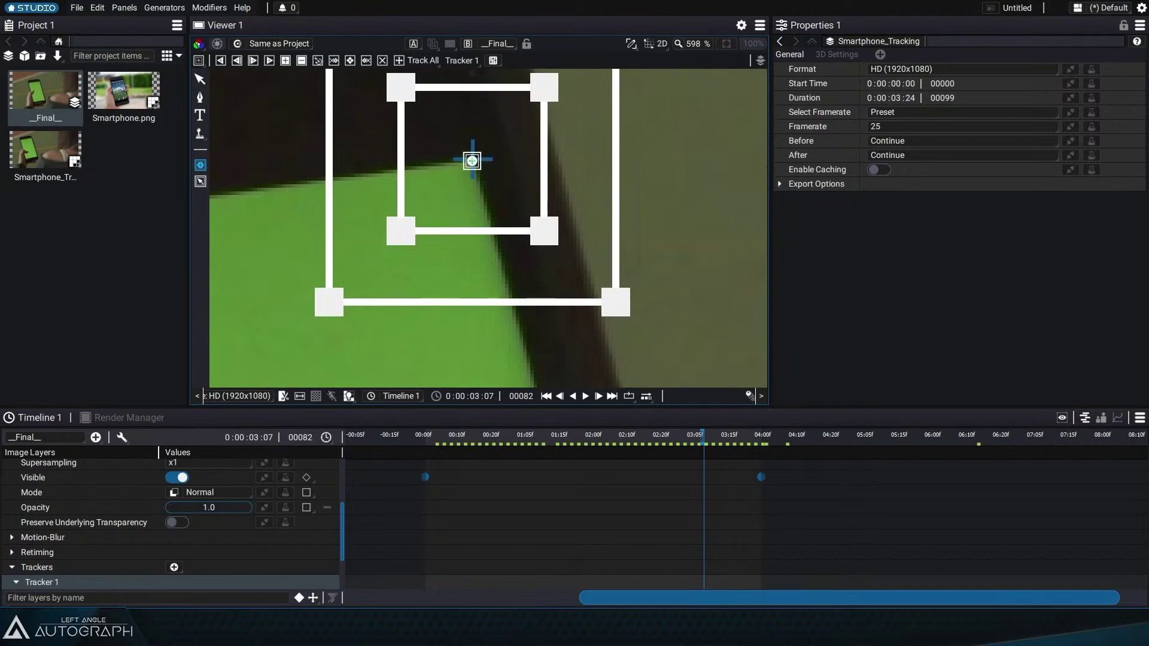
Step: Place tracking markers on the lower-right and lower-left corners of the phone's green screen
scroll(488, 138, down, 10)
scroll(522, 262, up, 4)
scroll(524, 264, down, 3)
scroll(527, 299, up, 6)
scroll(538, 241, down, 2)
scroll(547, 203, up, 2)
click(547, 200)
scroll(446, 218, down, 3)
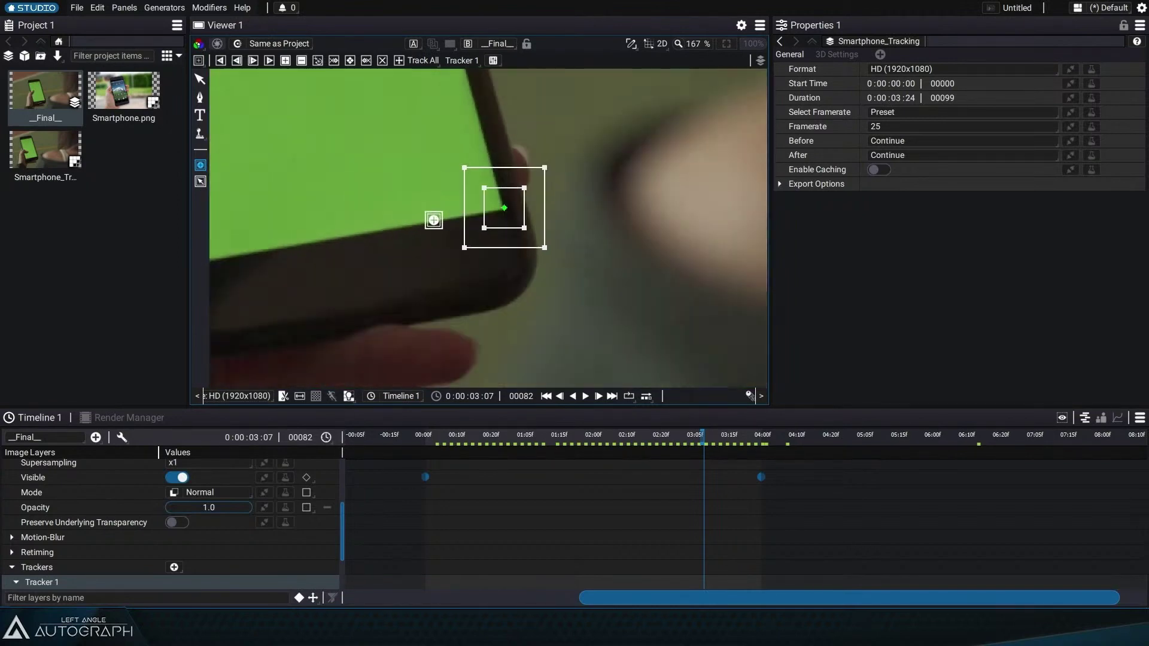
scroll(445, 218, up, 3)
click(527, 264)
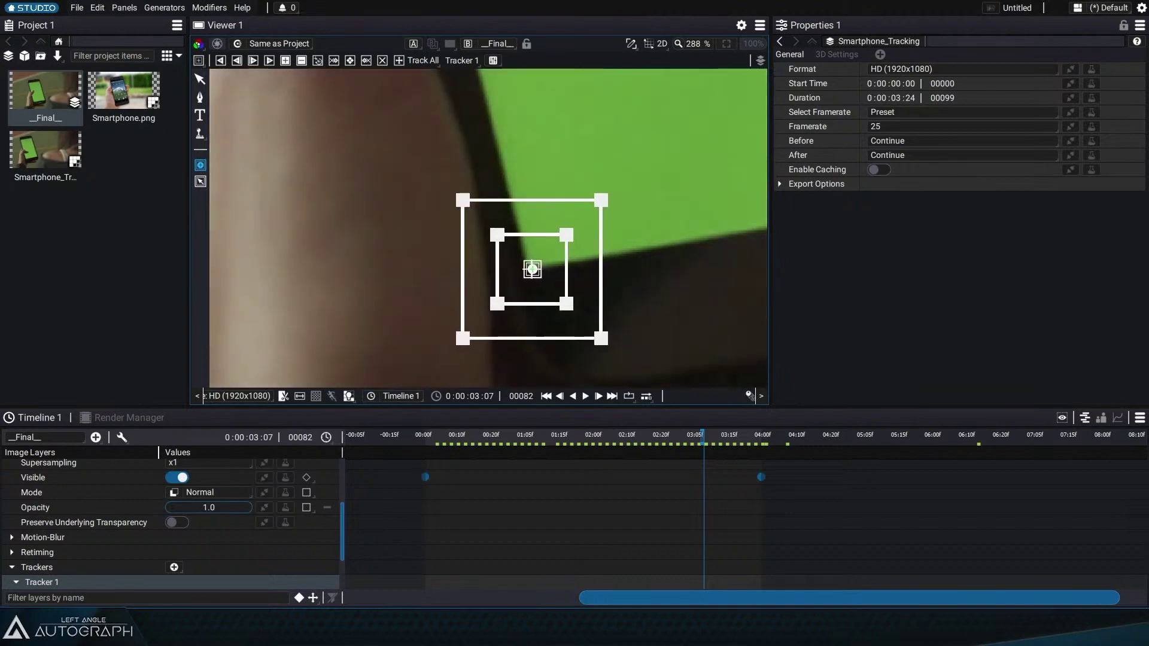
scroll(530, 263, down, 9)
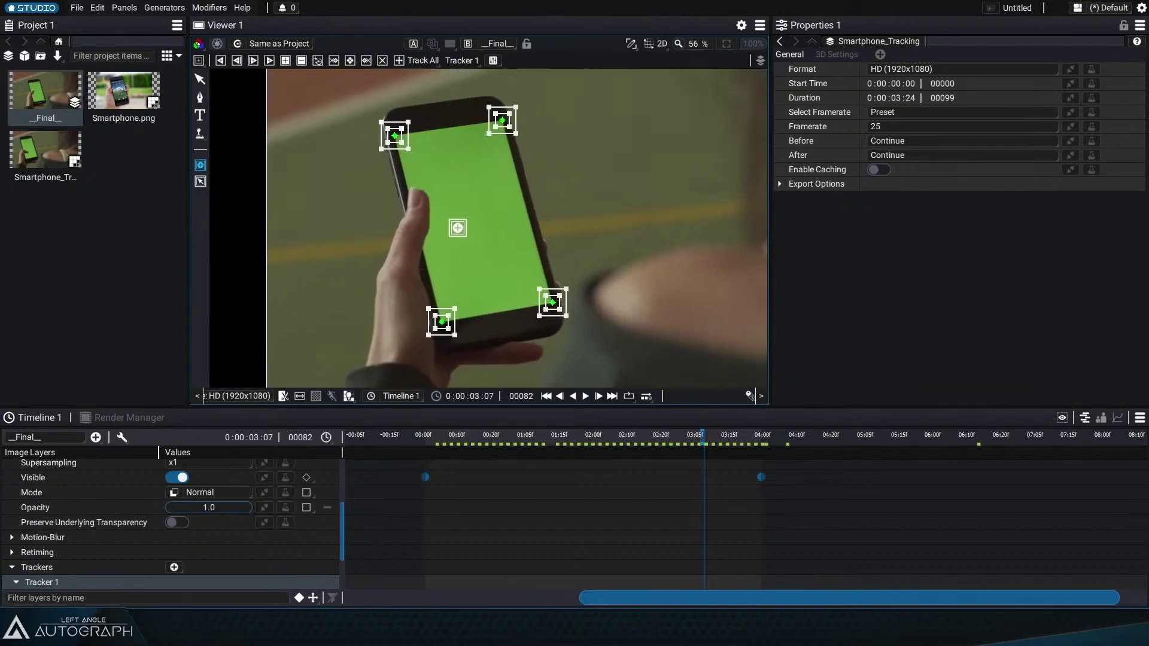
Step: Set the tracking mode to Track All and track the four markers backward from frame 82 to the clip's start
click(411, 63)
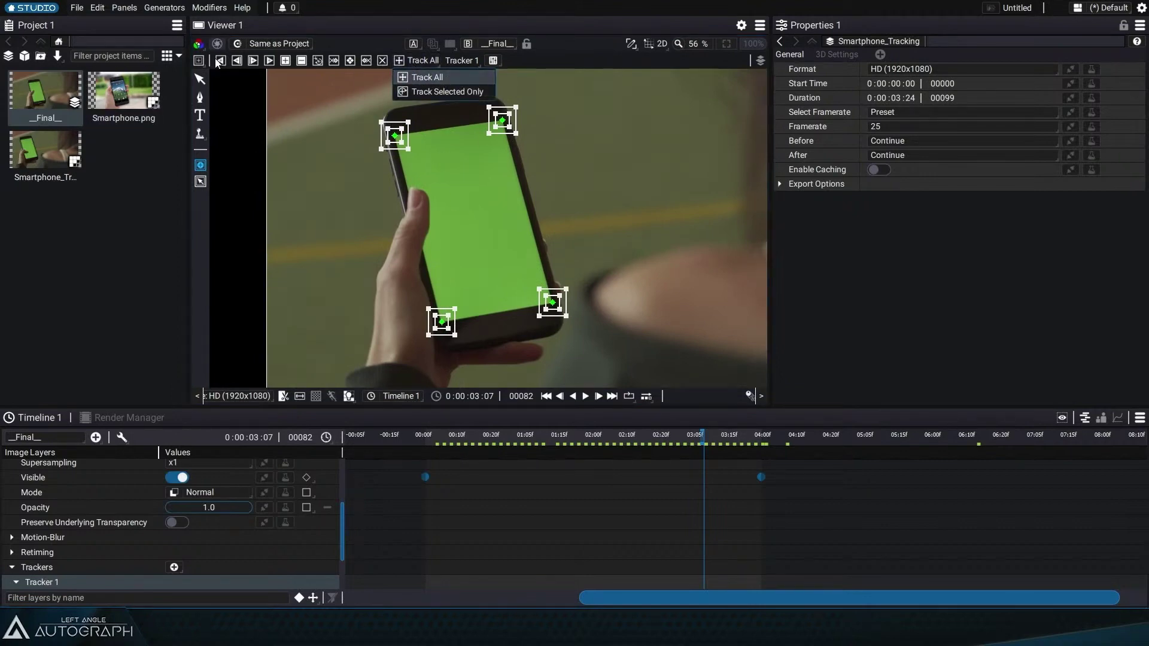
click(441, 77)
click(221, 61)
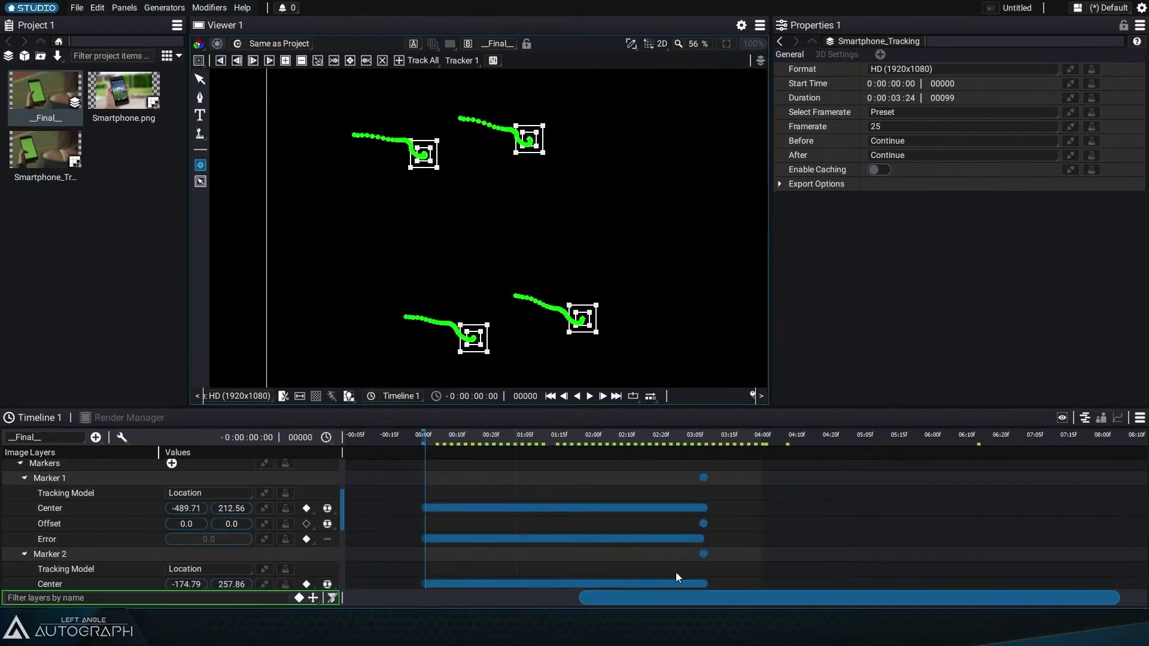
Step: Return to frame 82 and track all four markers forward to the end of the clip
click(703, 436)
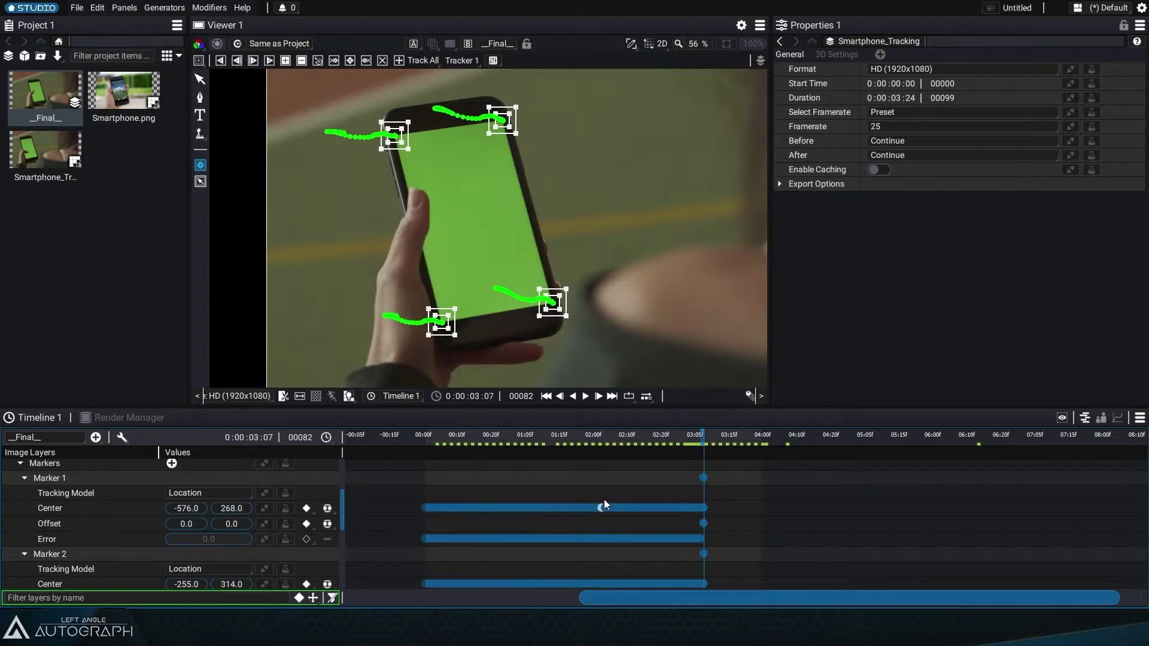
click(676, 437)
click(704, 437)
click(269, 60)
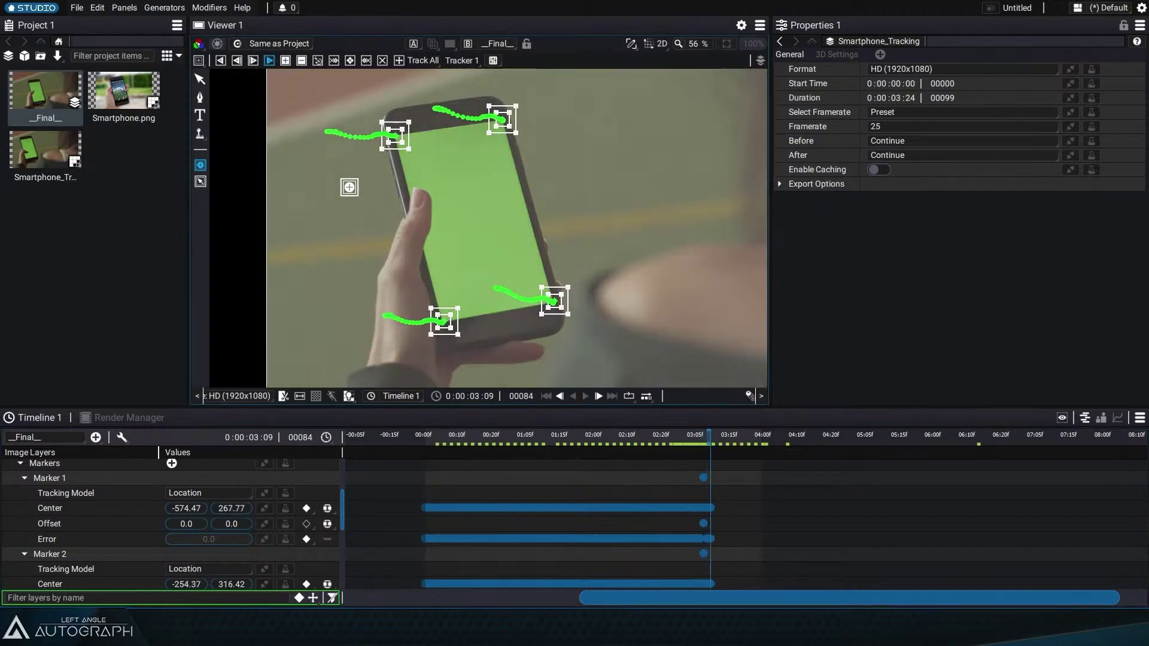
Step: Scrub back to frame 51 to check the tracked markers, and inspect the Model of Tracker 1
drag(740, 435, 598, 435)
drag(340, 512, 335, 482)
click(78, 511)
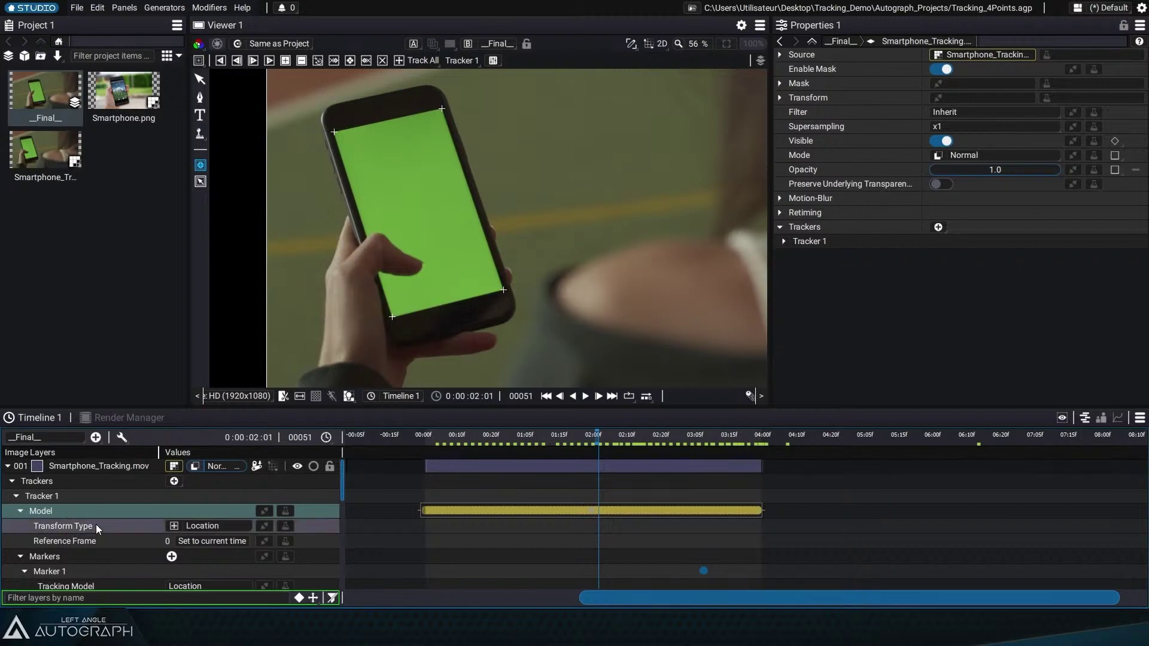
Step: Collapse the tracked layer's properties and add Smartphone.png as a layer above Smartphone_Tracking.mov
click(7, 467)
click(123, 96)
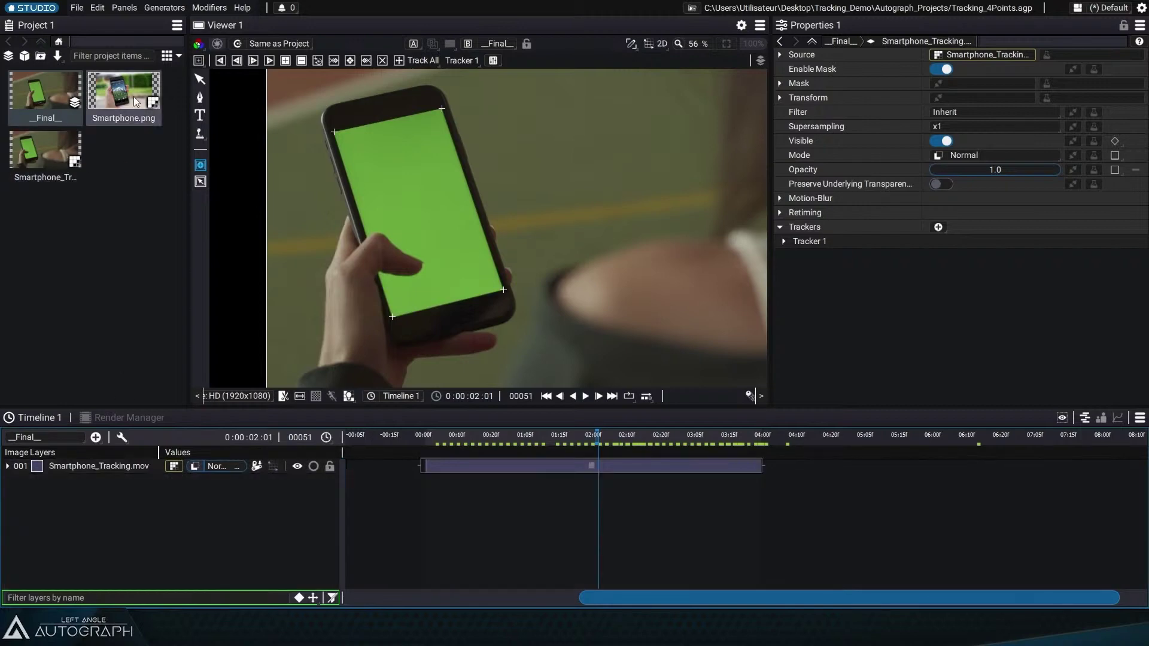
drag(86, 494, 90, 462)
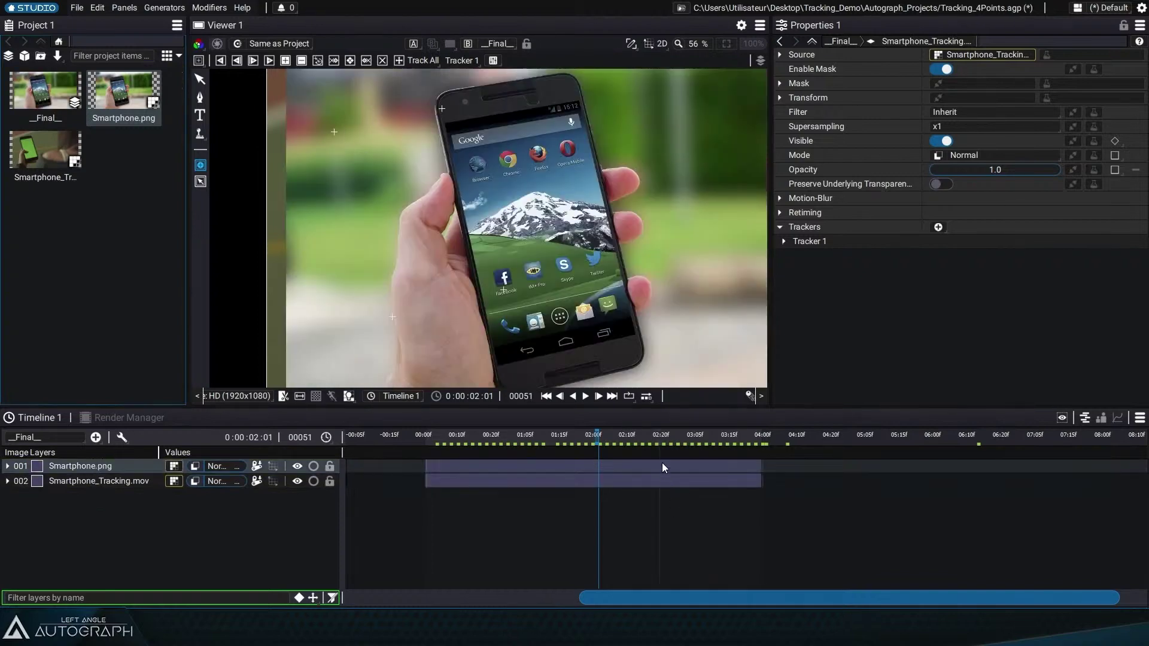
Step: Add a CornerPin modifier to the Transform of the Smartphone.png layer
click(200, 79)
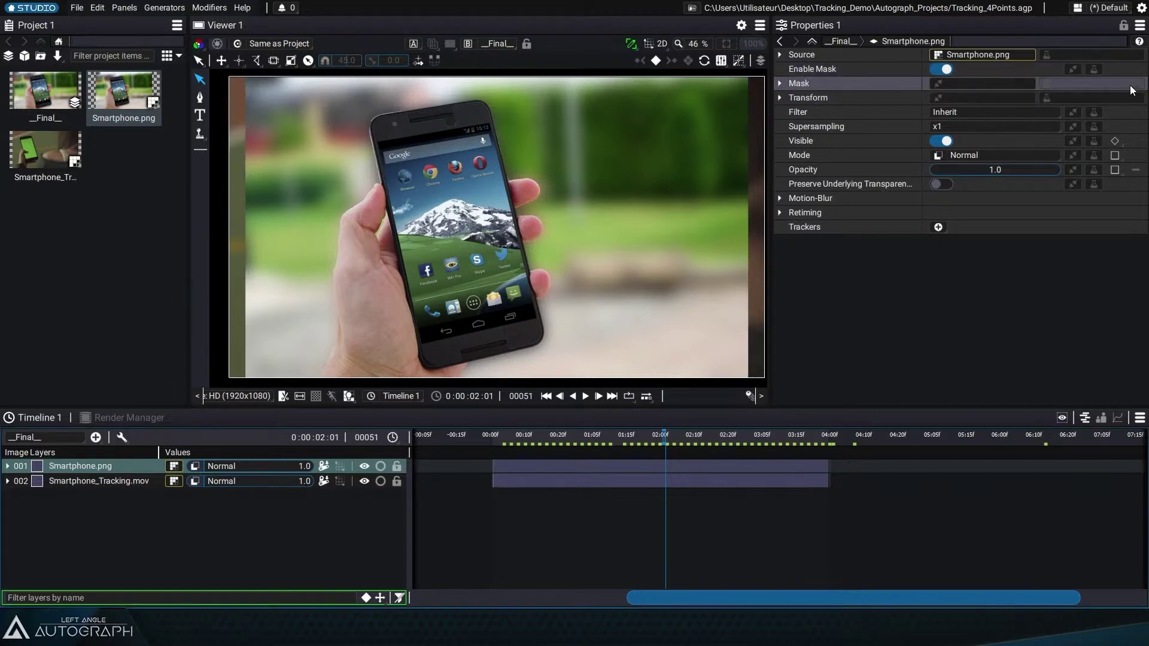
click(1107, 98)
click(1068, 151)
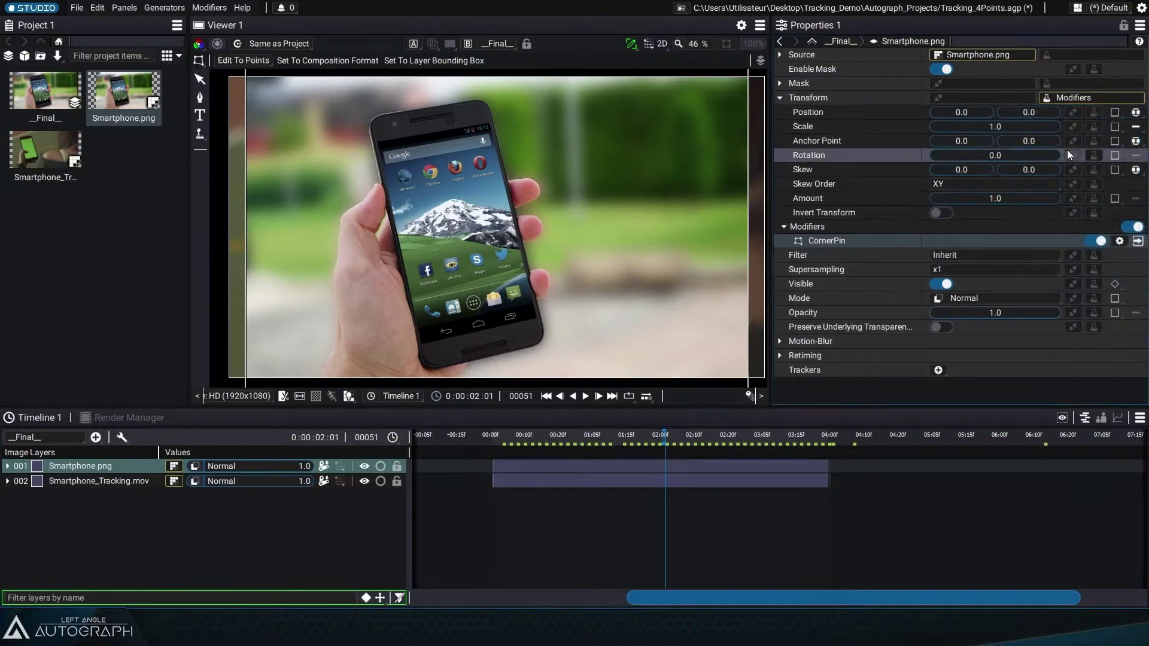
Step: Move to frame 82 and examine the Model settings and the markers of Tracker 1 on Smartphone_Tracking.mov
click(104, 481)
key(u)
drag(758, 435, 778, 436)
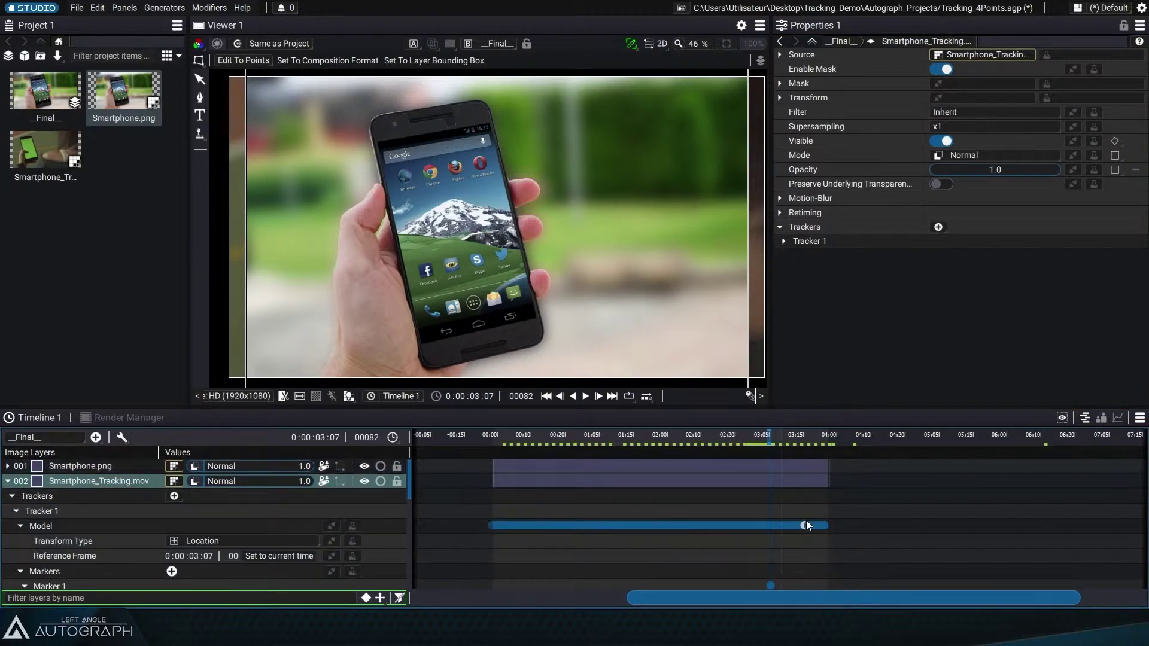
scroll(785, 554, down, 5)
scroll(773, 512, up, 5)
click(783, 242)
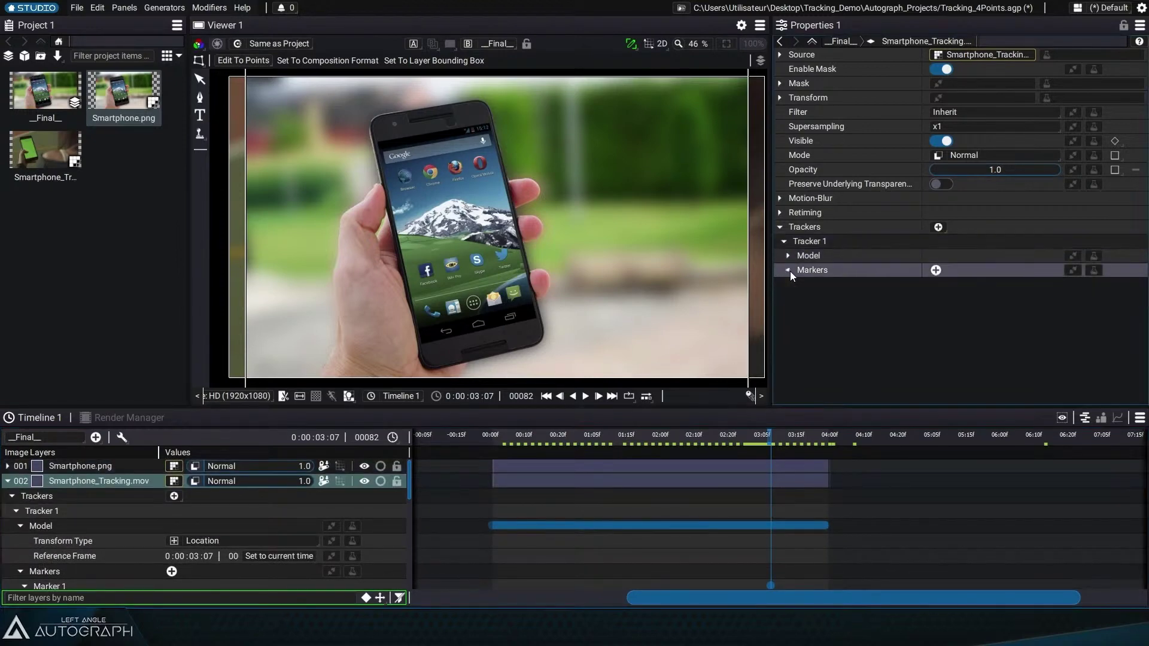
click(788, 256)
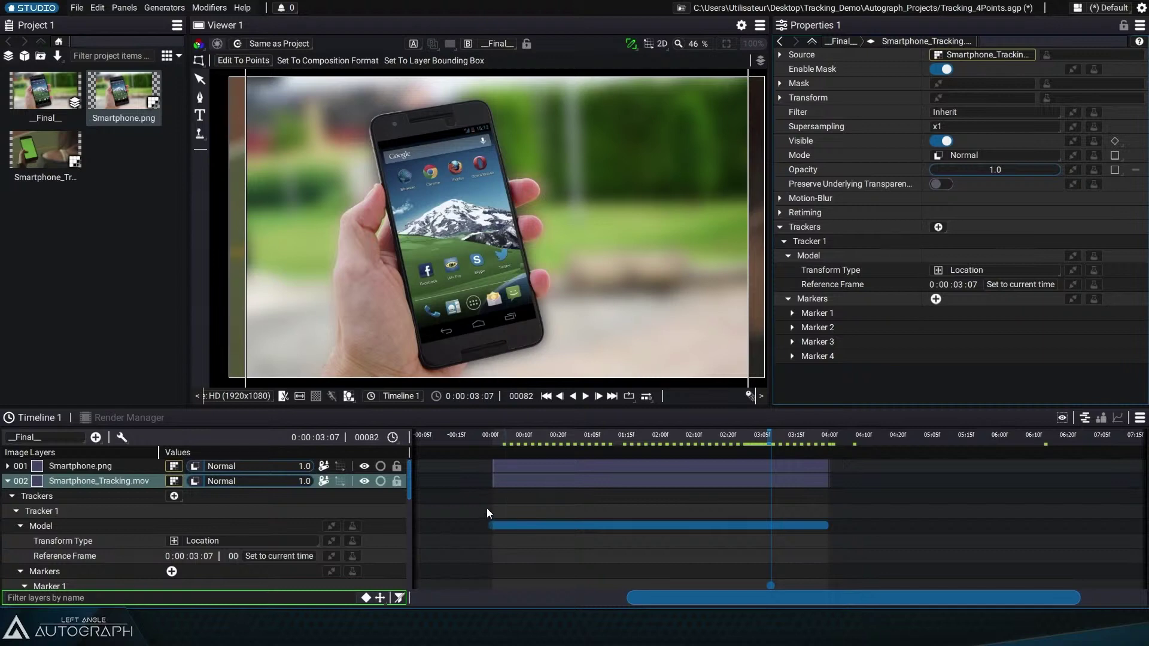
Step: Open the CornerPin parameters of the Smartphone.png layer and switch the viewer editing mode to Edit From Points
click(125, 467)
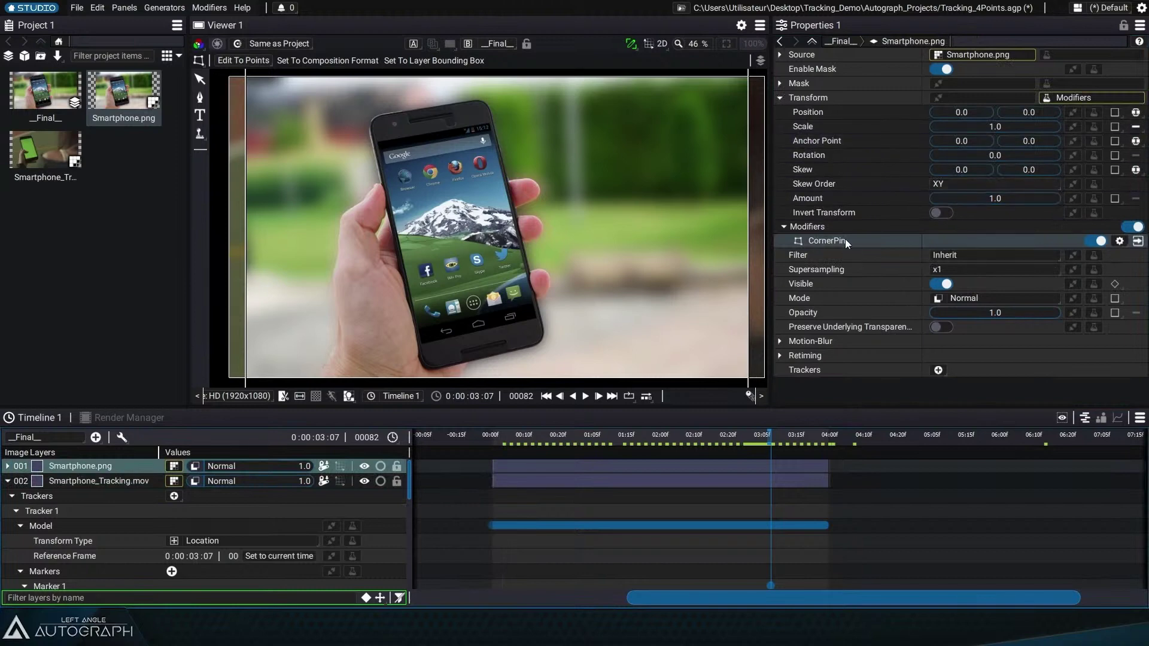
click(1138, 240)
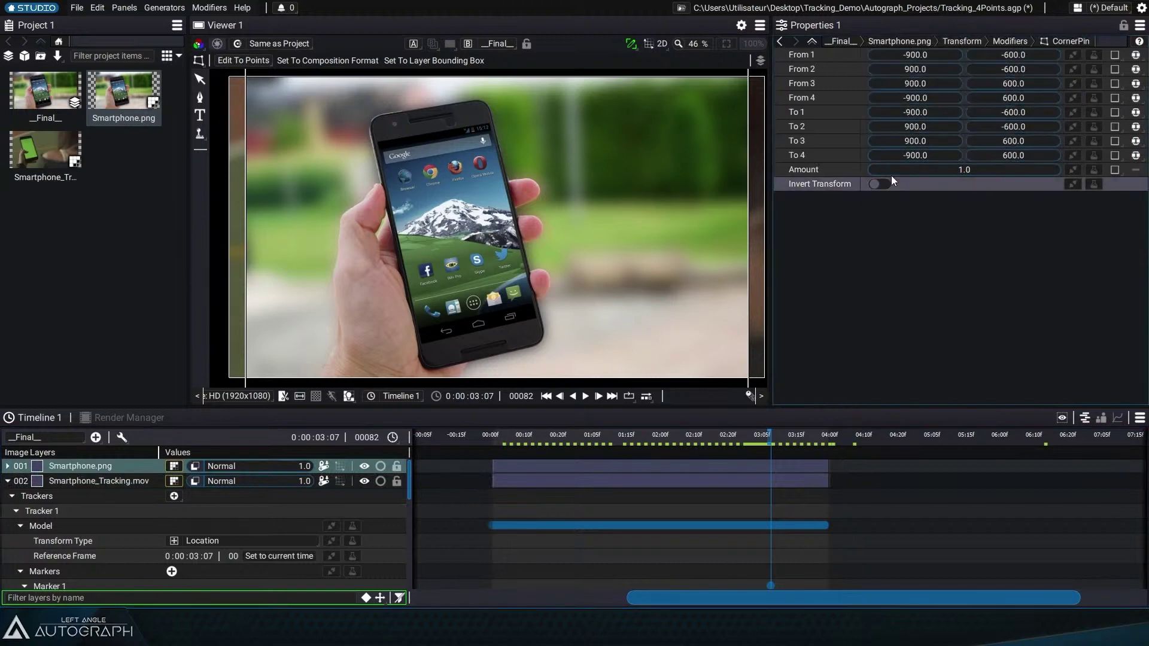
click(250, 60)
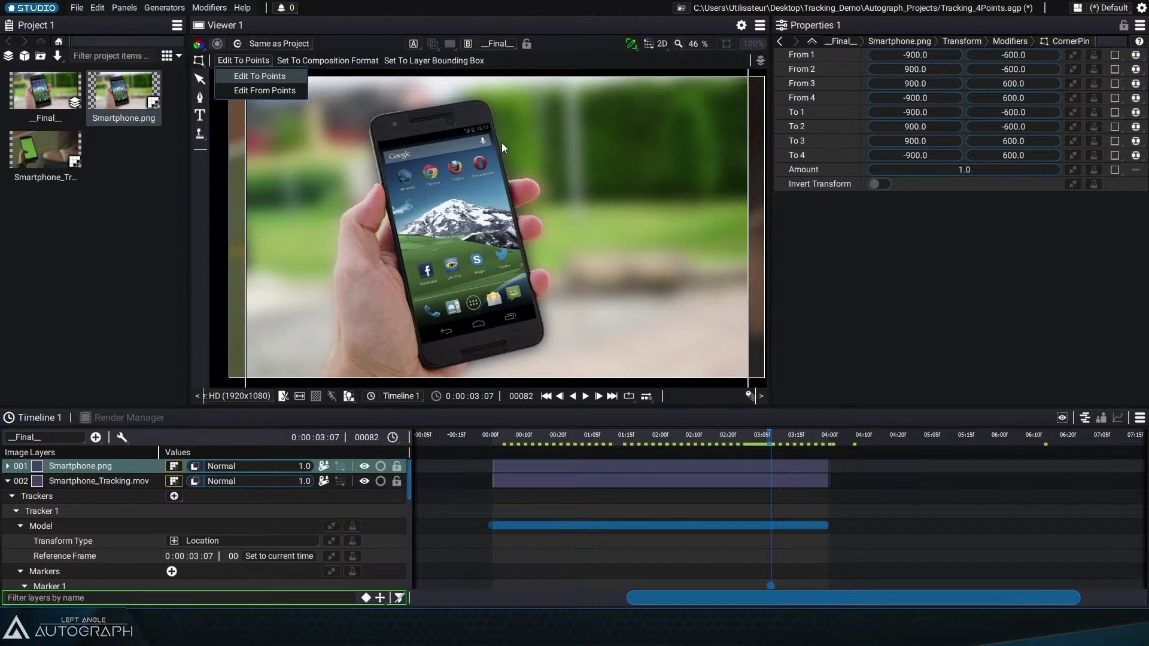
click(269, 91)
scroll(329, 128, down, 1)
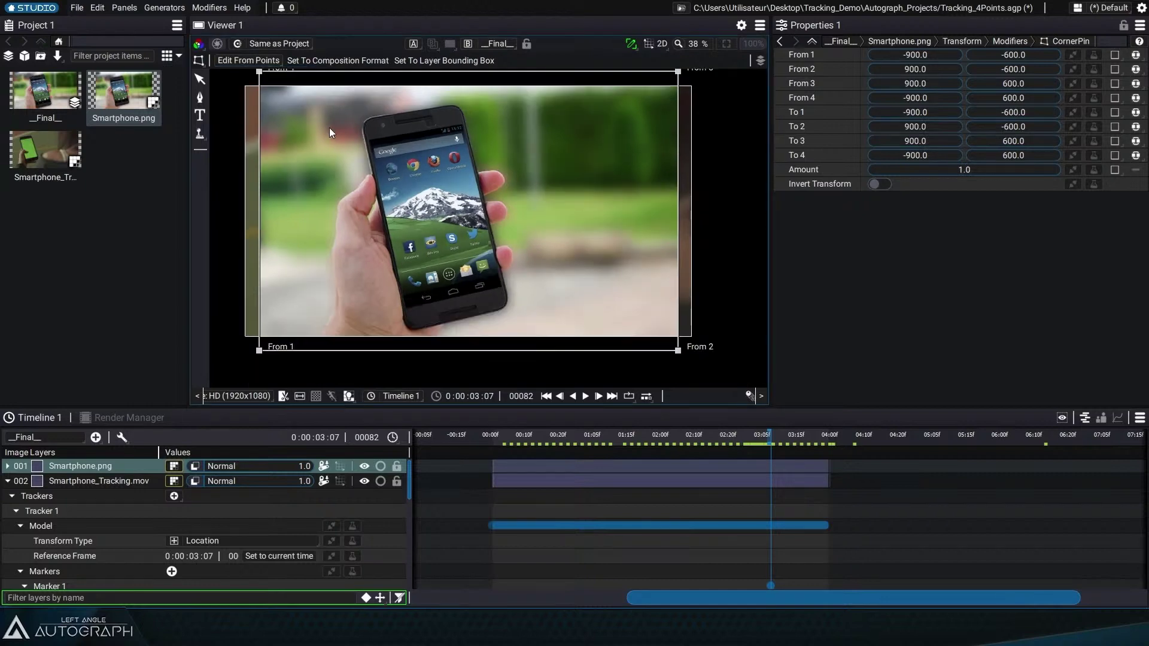
Step: Try moving the From 4 point toward the phone in the picture, undo the move, and return to the Modifiers list
drag(260, 73, 348, 140)
key(ctrl+z)
click(1010, 40)
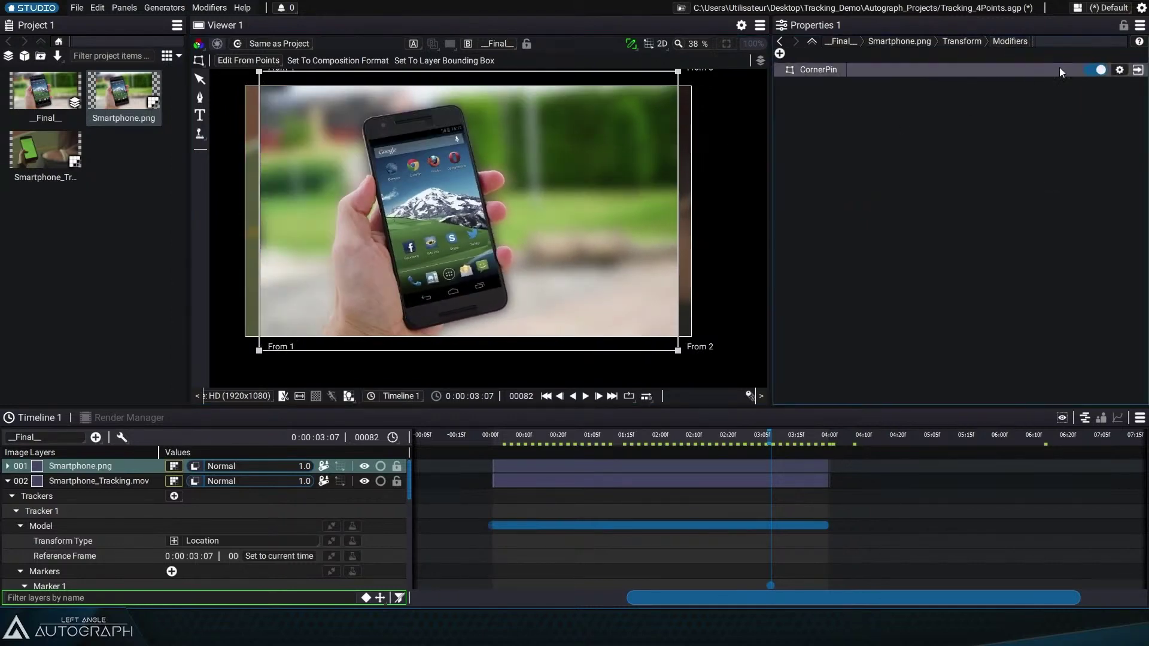
Step: Disable the CornerPin modifier and place its four From points roughly on the corners of the phone screen in the Smartphone.png picture
click(1100, 71)
drag(259, 72, 372, 145)
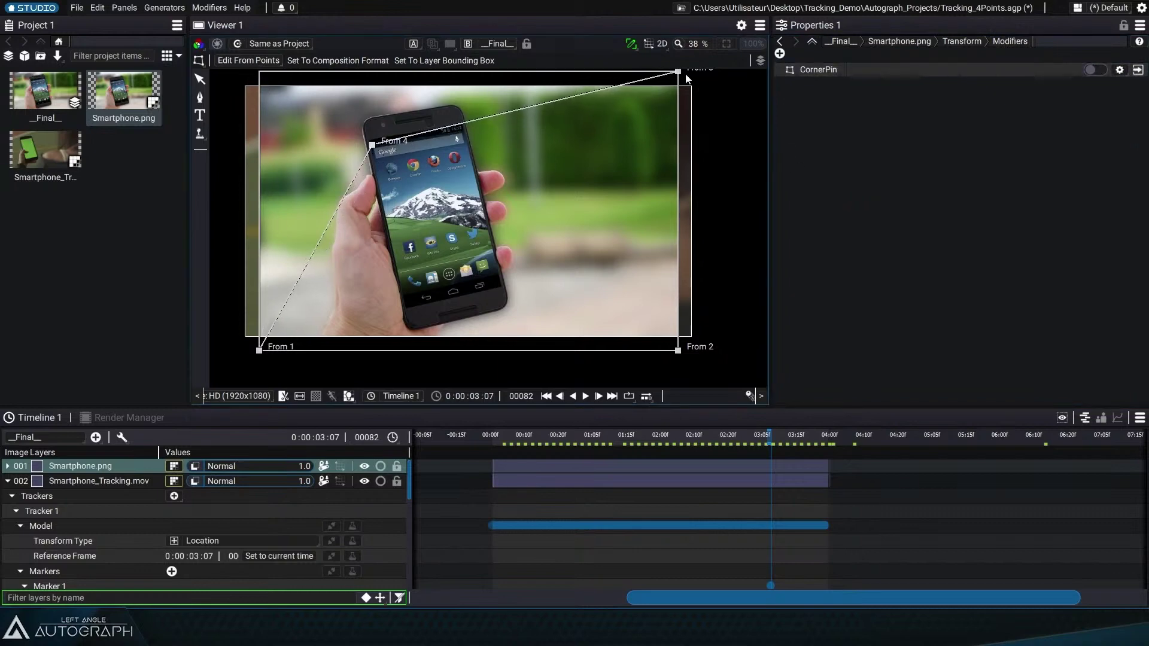
drag(678, 71, 464, 126)
drag(678, 351, 502, 288)
drag(259, 351, 372, 333)
Step: Fine-tune the CornerPin From points until they sit exactly on the corners of the phone's display in Smartphone.png
scroll(415, 313, up, 10)
scroll(383, 287, down, 4)
drag(418, 93, 494, 347)
scroll(476, 174, up, 2)
drag(440, 232, 424, 211)
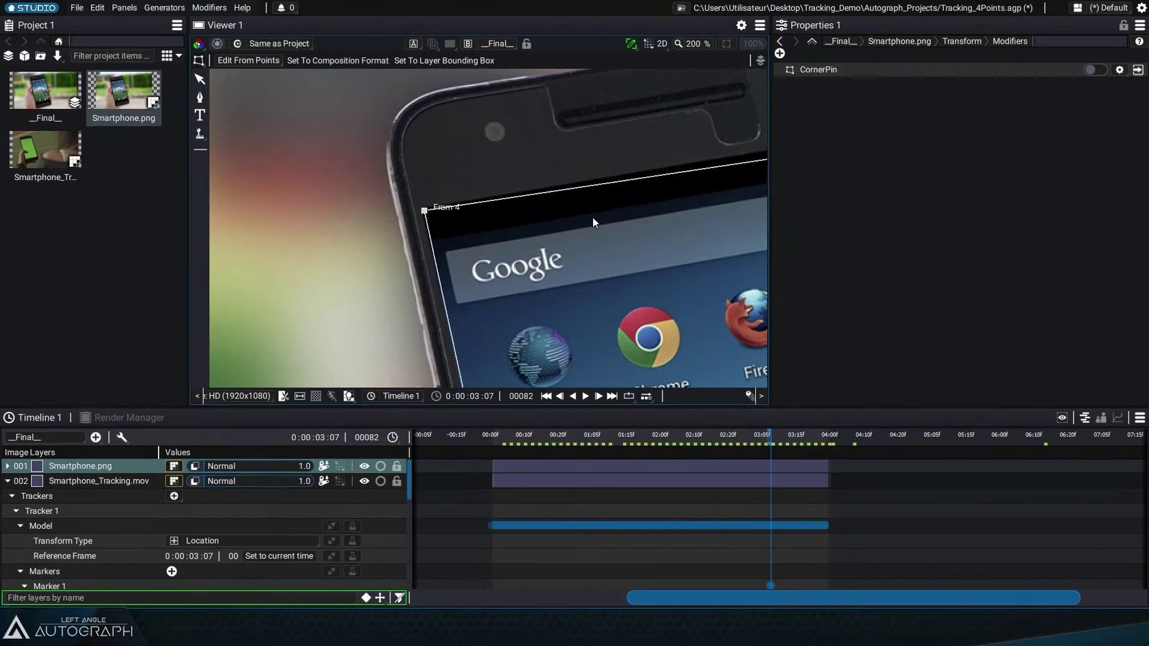
drag(581, 216, 342, 248)
drag(677, 190, 469, 86)
scroll(534, 100, down, 3)
scroll(529, 167, up, 5)
drag(582, 257, 570, 251)
scroll(572, 253, down, 5)
drag(518, 199, 487, 259)
scroll(550, 278, down, 1)
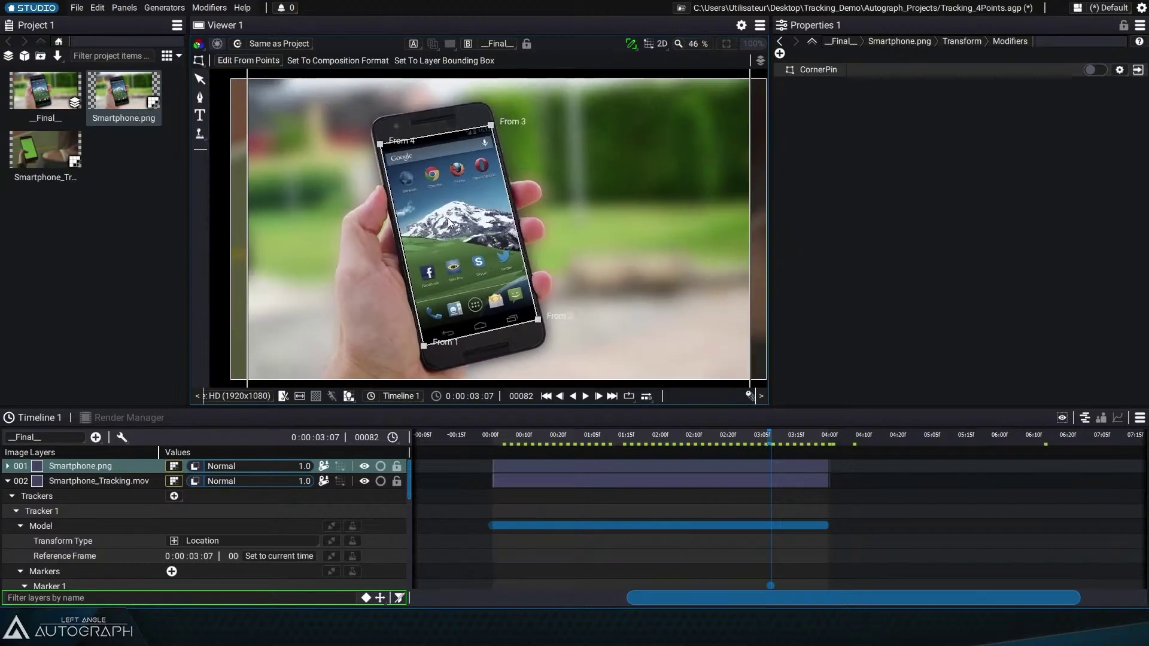
Step: Switch to Edit To Points, hide the Smartphone.png layer and place To 4, To 3 and To 2 roughly on the green screen's corners
click(257, 76)
scroll(442, 204, down, 1)
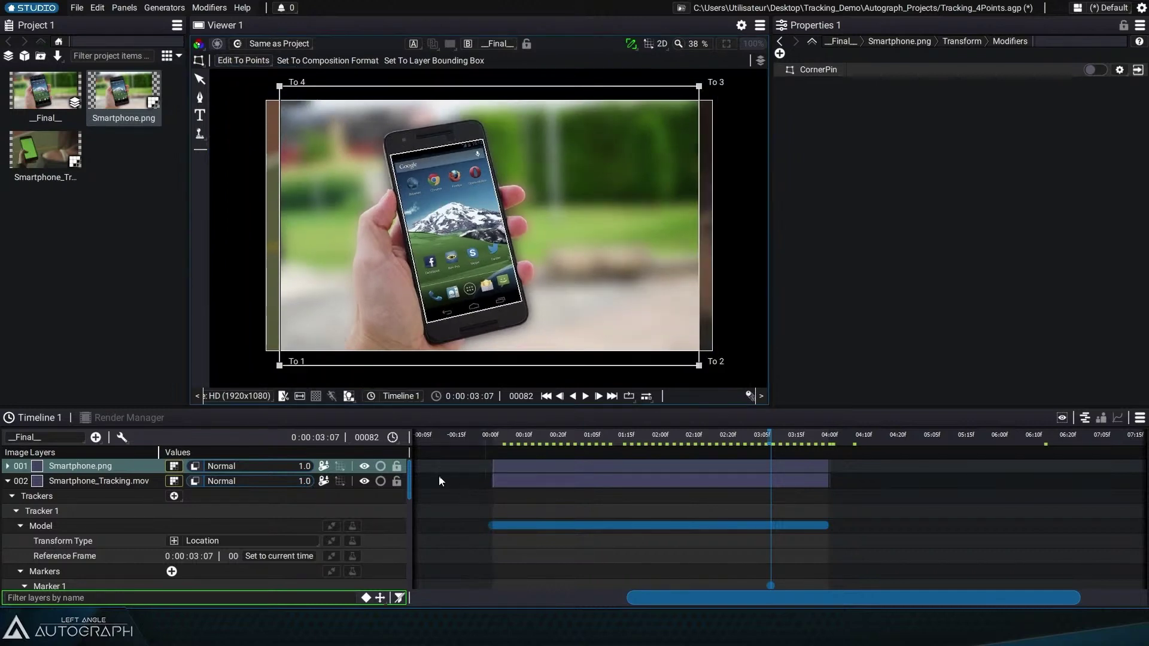
click(364, 466)
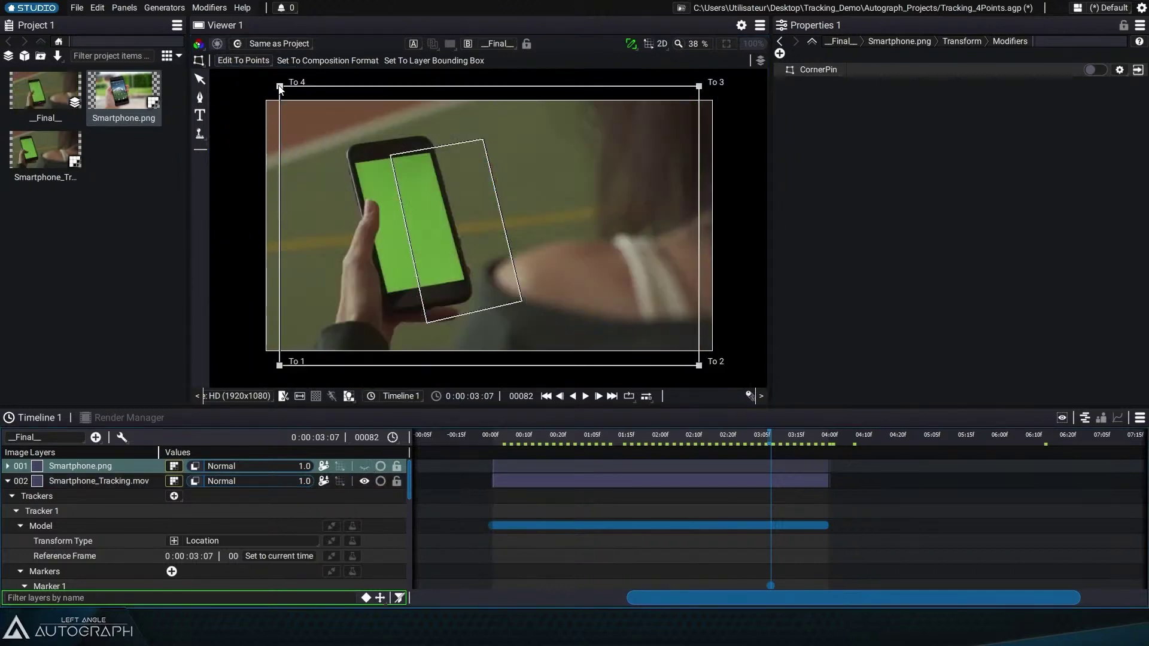
drag(280, 86, 356, 161)
drag(697, 87, 429, 153)
drag(699, 366, 469, 276)
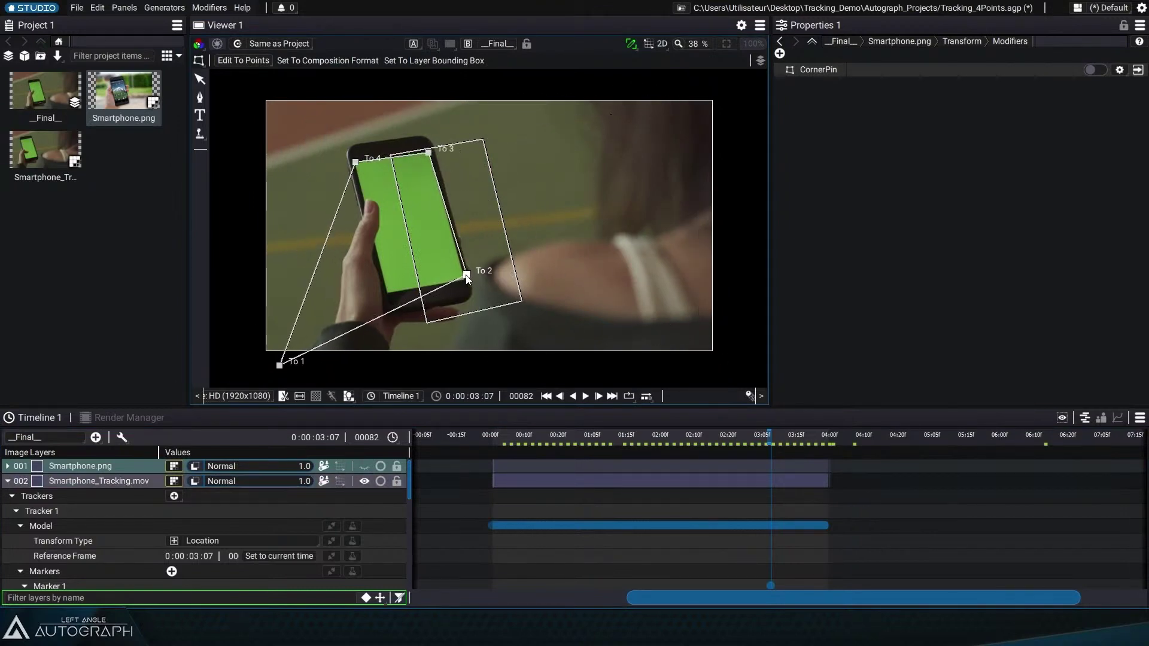
Step: Place the To 1 and To 2 points precisely on the lower corners of the phone's green screen
scroll(387, 295, up, 10)
mouse_move(389, 298)
mouse_down()
mouse_move(397, 306)
mouse_move(381, 300)
mouse_move(377, 313)
mouse_up()
scroll(377, 313, down, 3)
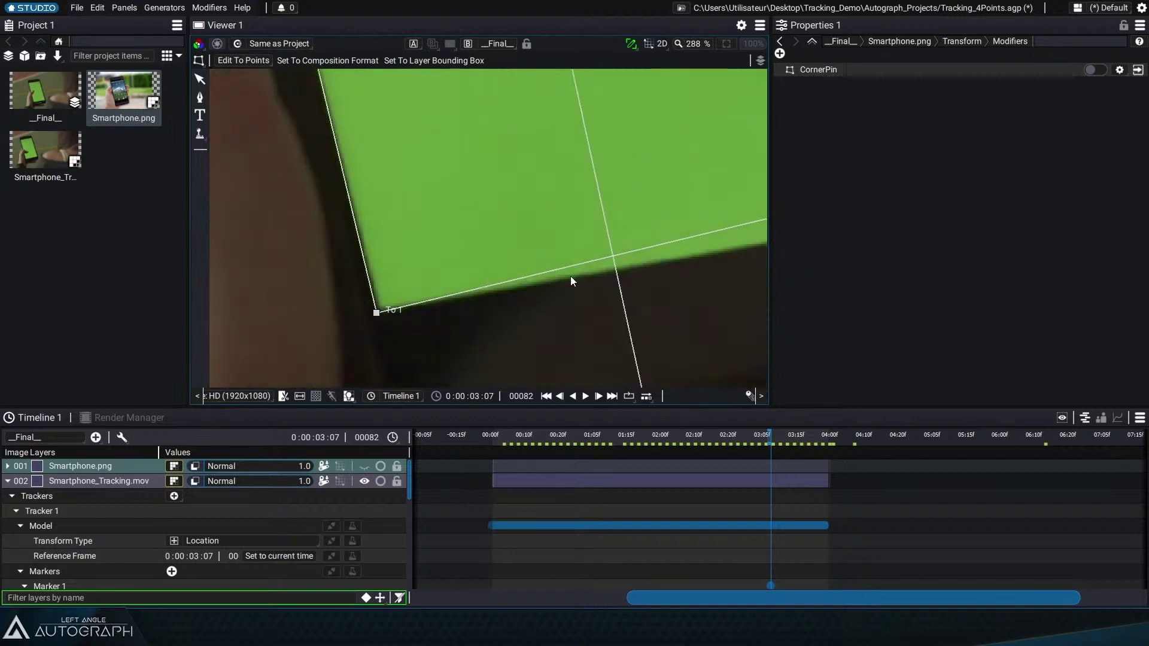
drag(528, 283, 377, 316)
drag(579, 250, 586, 292)
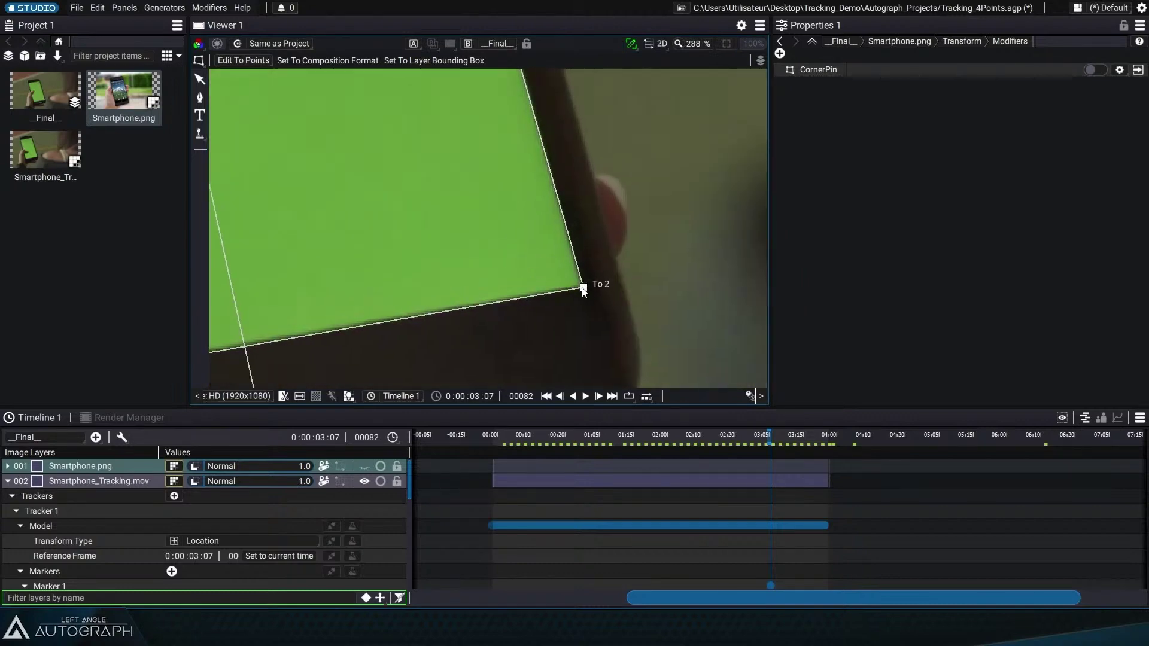
Step: Align the To 4 and To 3 points precisely with the upper corners of the phone's green screen
scroll(545, 237, down, 8)
drag(395, 114, 462, 286)
scroll(444, 251, up, 7)
drag(417, 117, 436, 322)
scroll(436, 322, up, 4)
drag(428, 269, 339, 242)
scroll(444, 289, down, 3)
drag(658, 229, 495, 280)
scroll(545, 235, up, 3)
drag(537, 208, 554, 208)
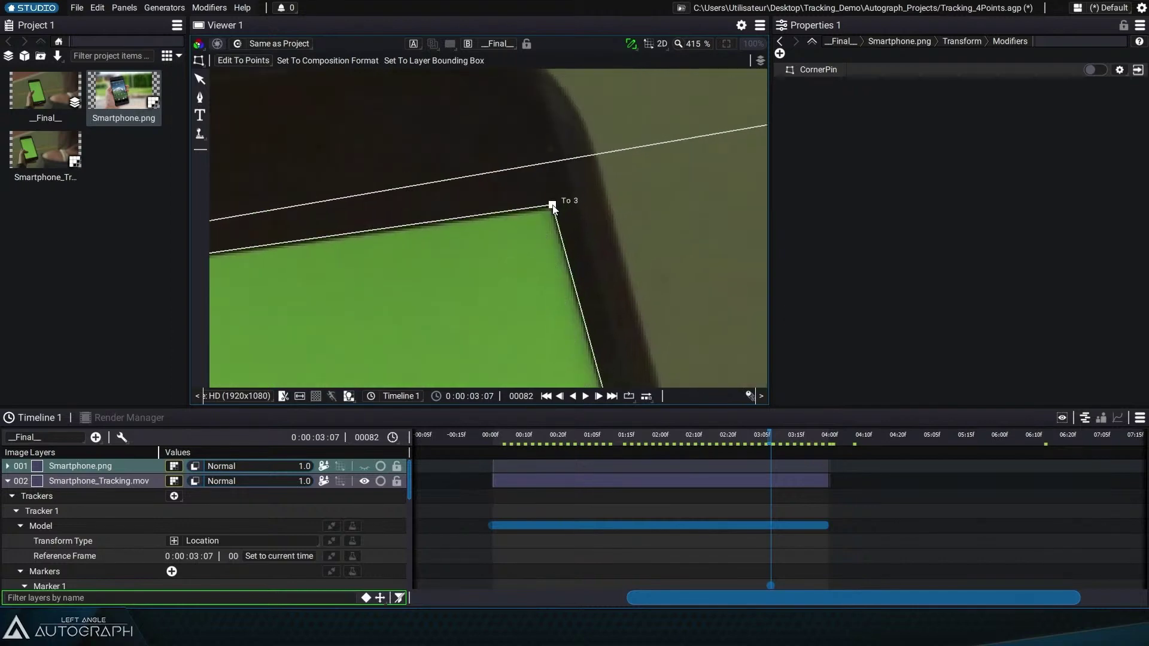
scroll(551, 210, down, 5)
drag(526, 266, 515, 205)
scroll(515, 264, down, 2)
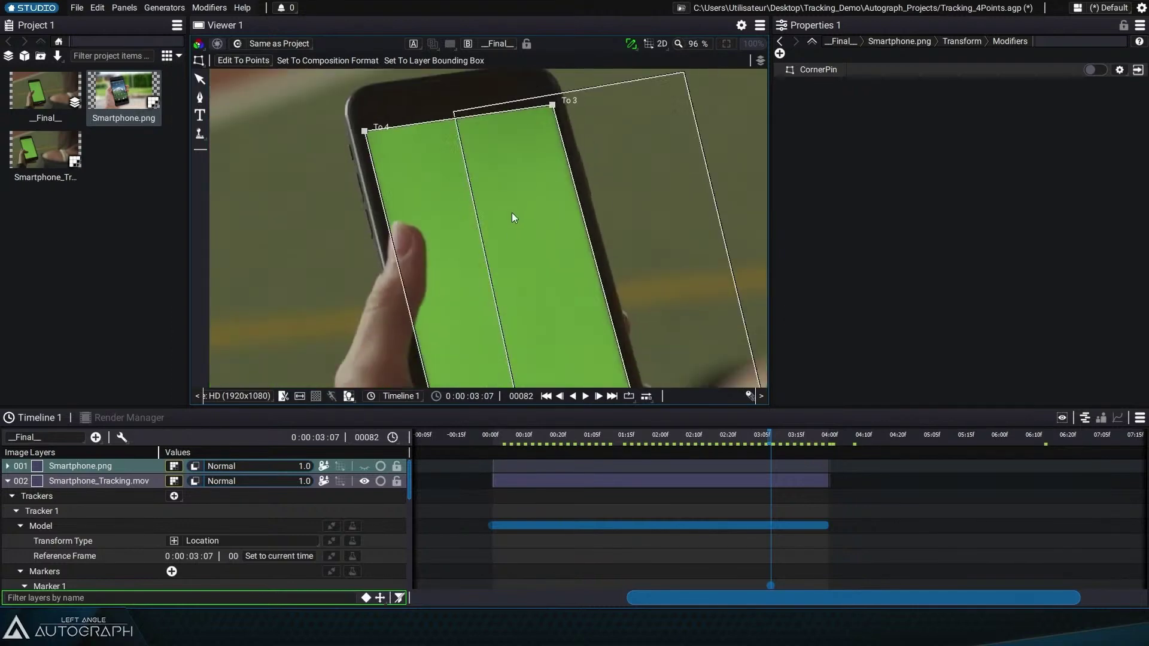
scroll(523, 277, down, 2)
drag(523, 277, 440, 221)
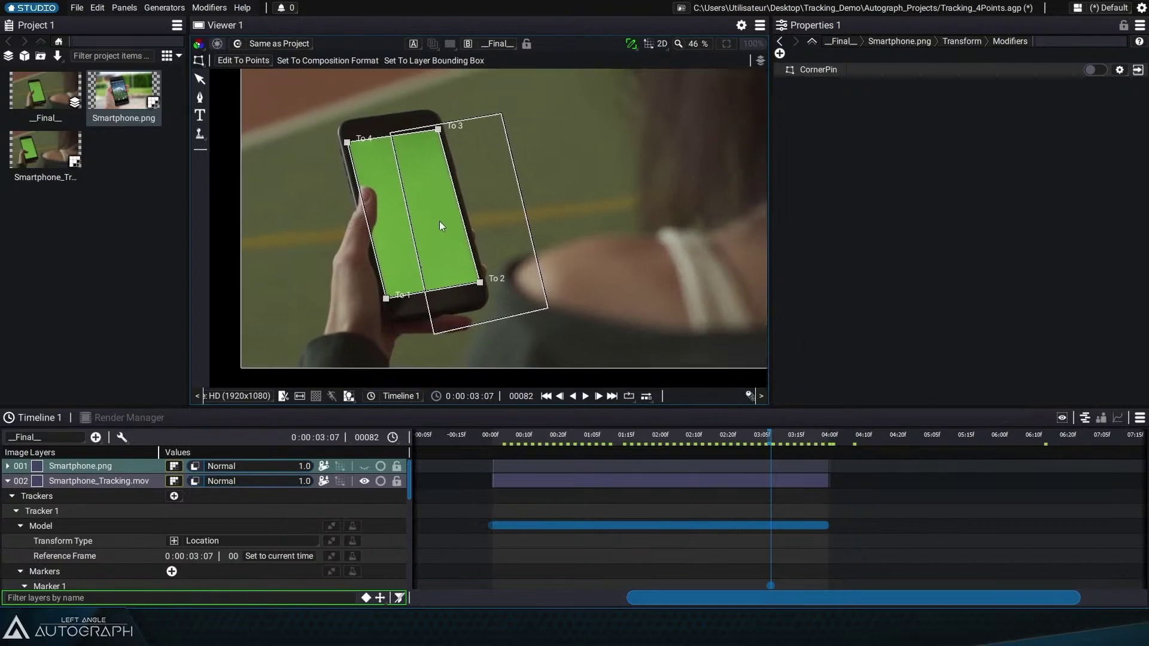
Step: Show the Smartphone.png layer again and re-enable its CornerPin modifier
click(364, 469)
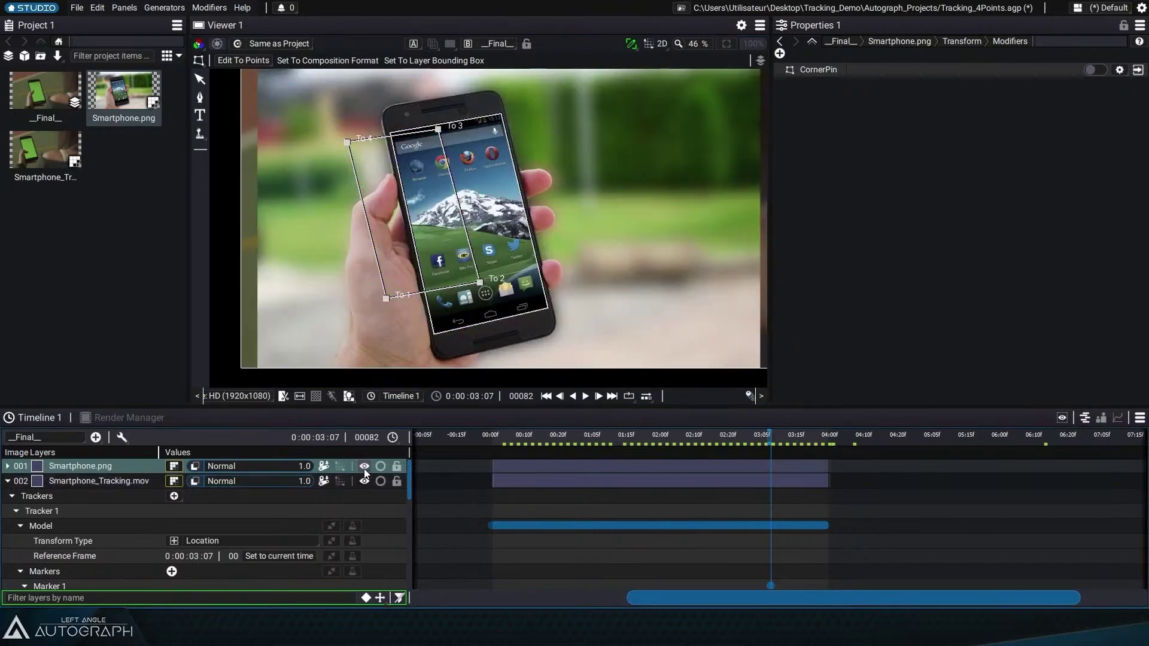
click(72, 471)
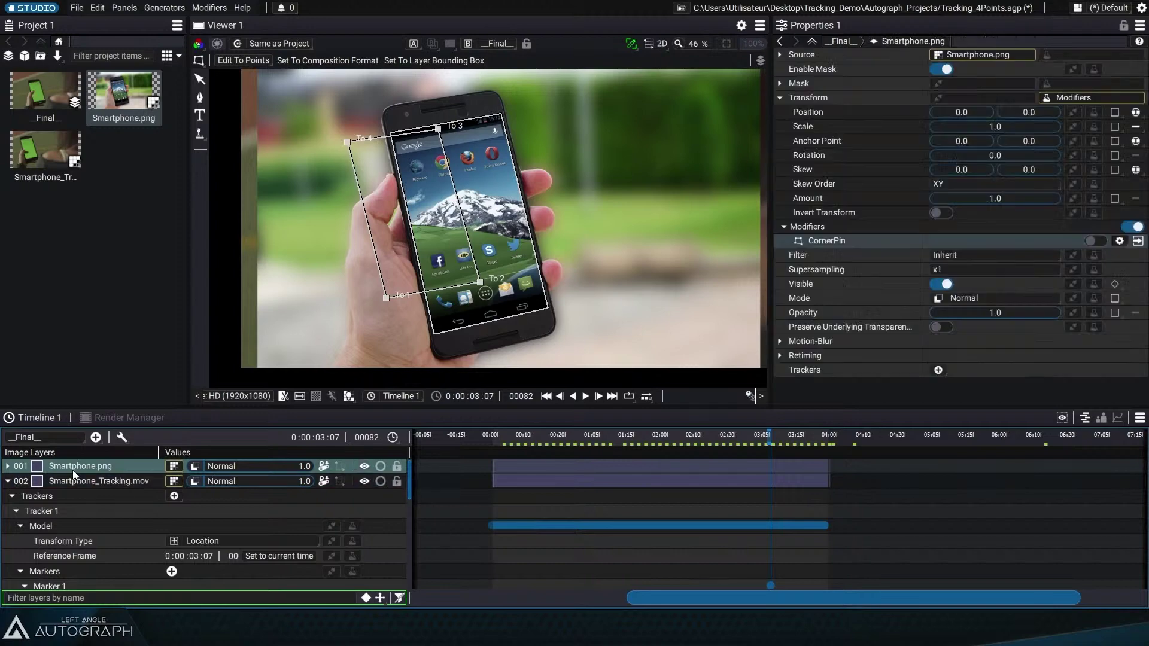
click(1095, 241)
click(1095, 242)
click(1095, 241)
click(1095, 241)
click(1096, 241)
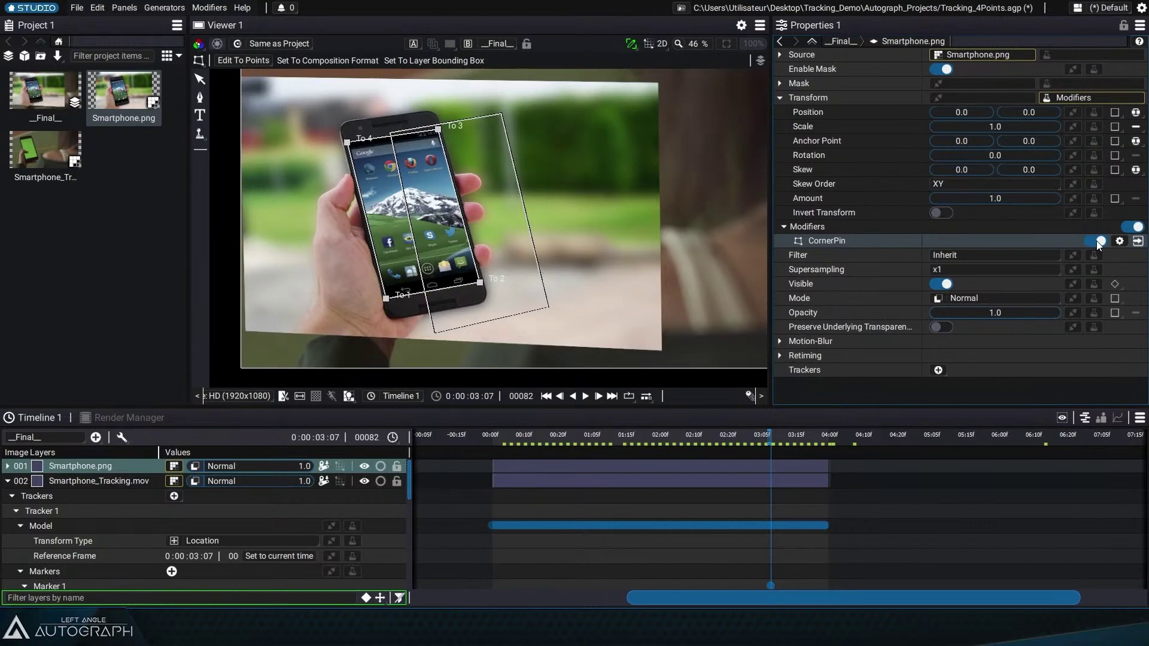
Step: Check the corner pin's fit at 0.60 layer opacity, restore the opacity to 1.0 and save the project
click(1100, 242)
click(1099, 242)
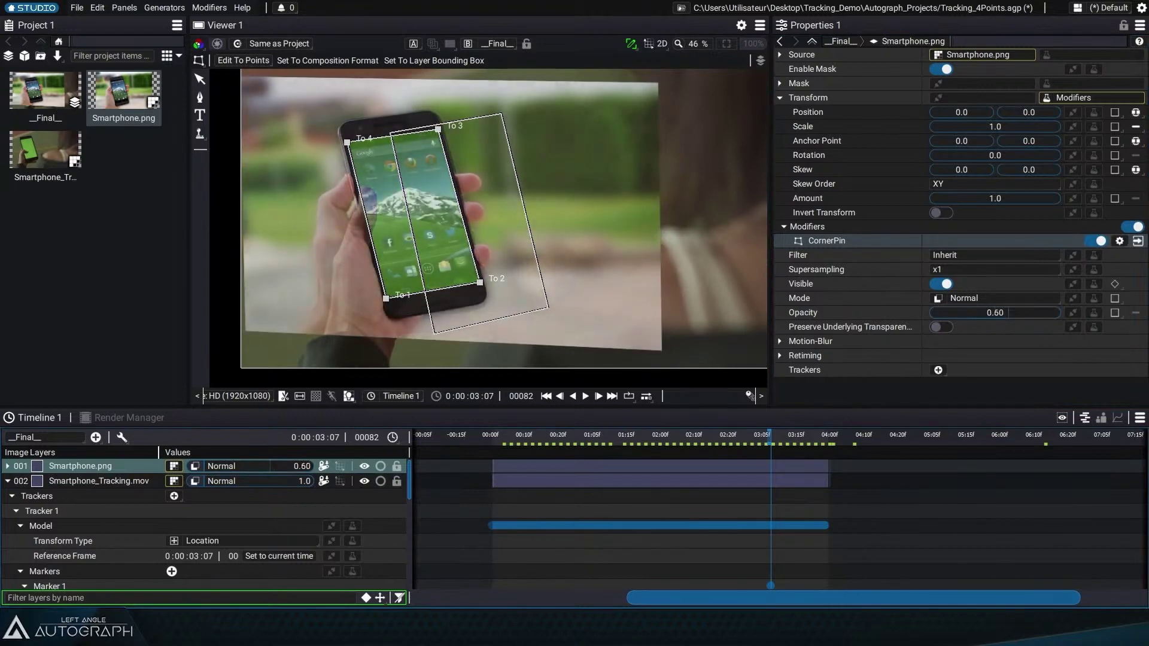
mouse_move(304, 466)
mouse_down()
mouse_move(244, 466)
mouse_move(304, 467)
mouse_up()
key(ctrl+s)
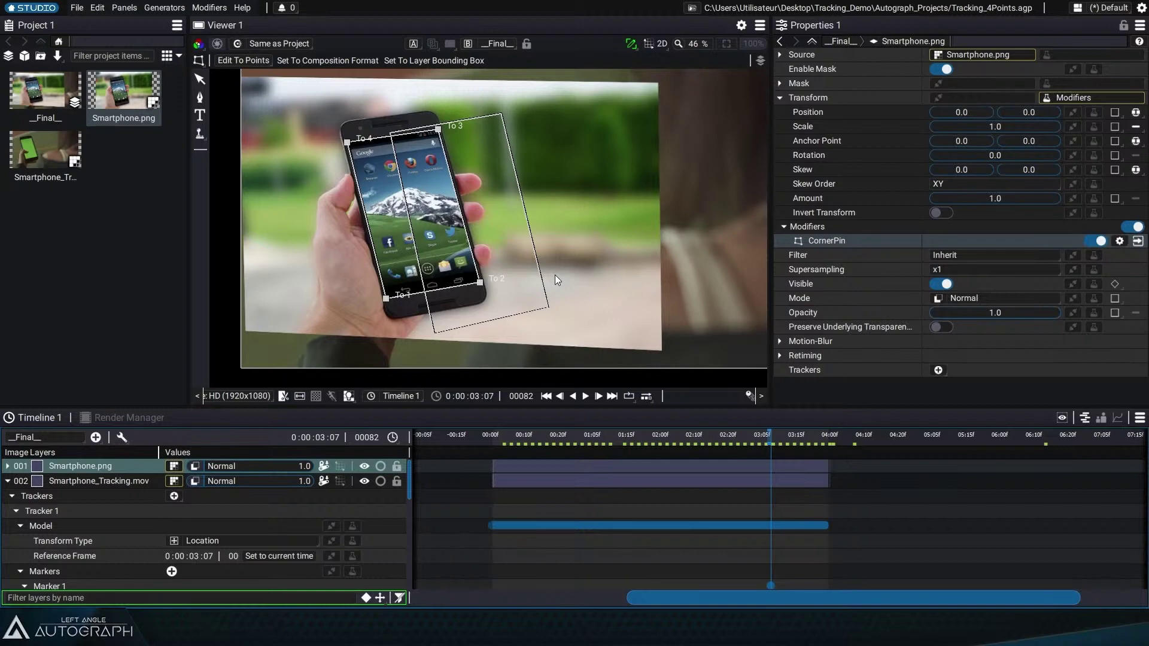
Step: Add a Follow Track modifier to the Smartphone.png Transform and link its Model to the Tracker 1 Model of Smartphone_Tracking.mov
click(1069, 98)
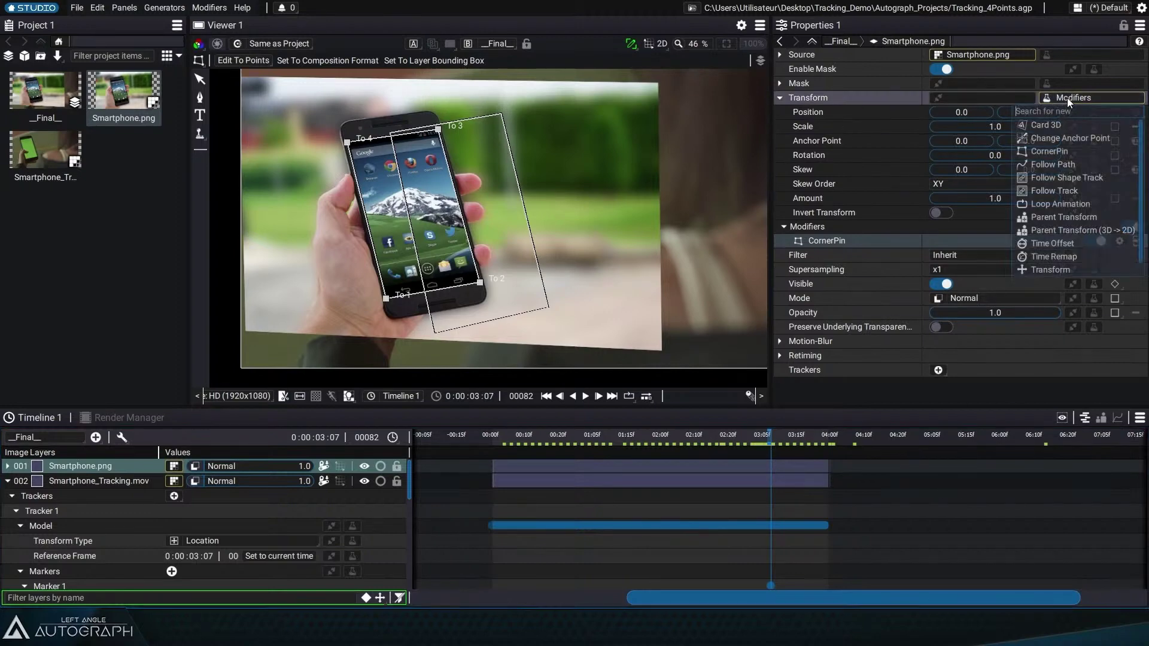
click(1101, 189)
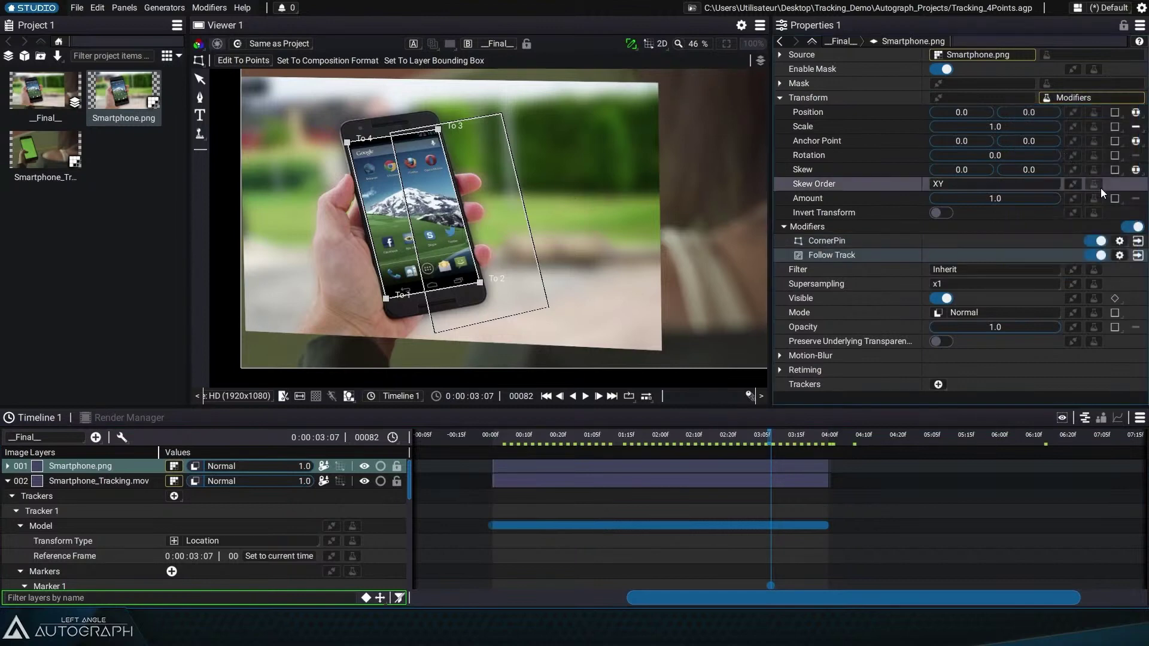
click(1120, 255)
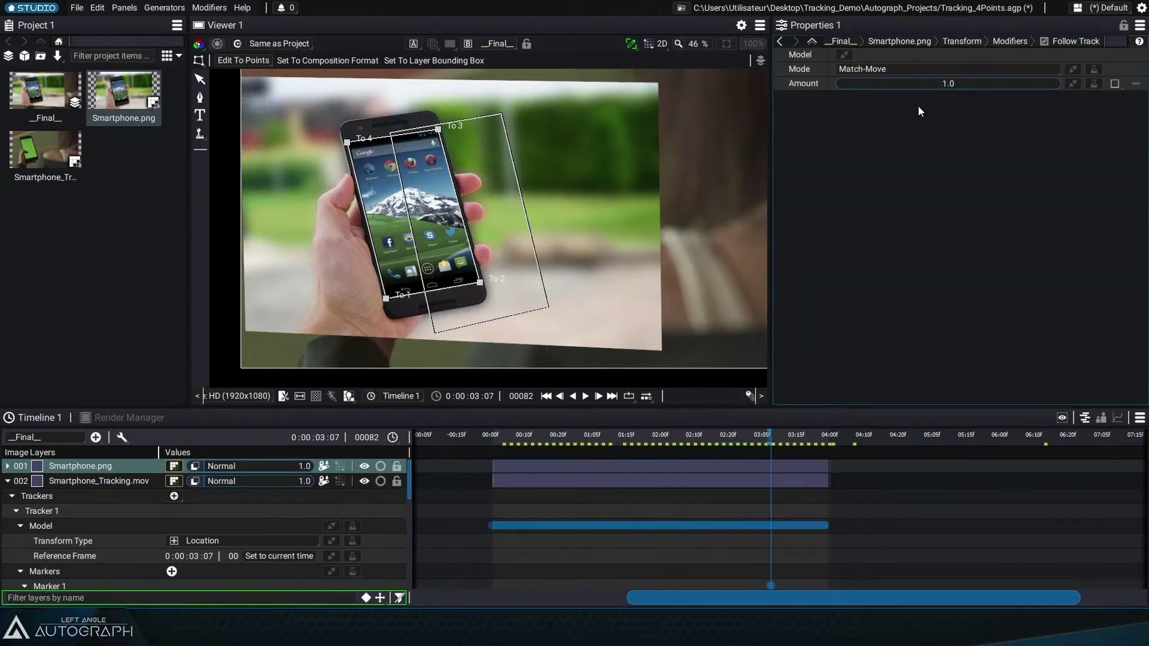
click(845, 55)
click(761, 151)
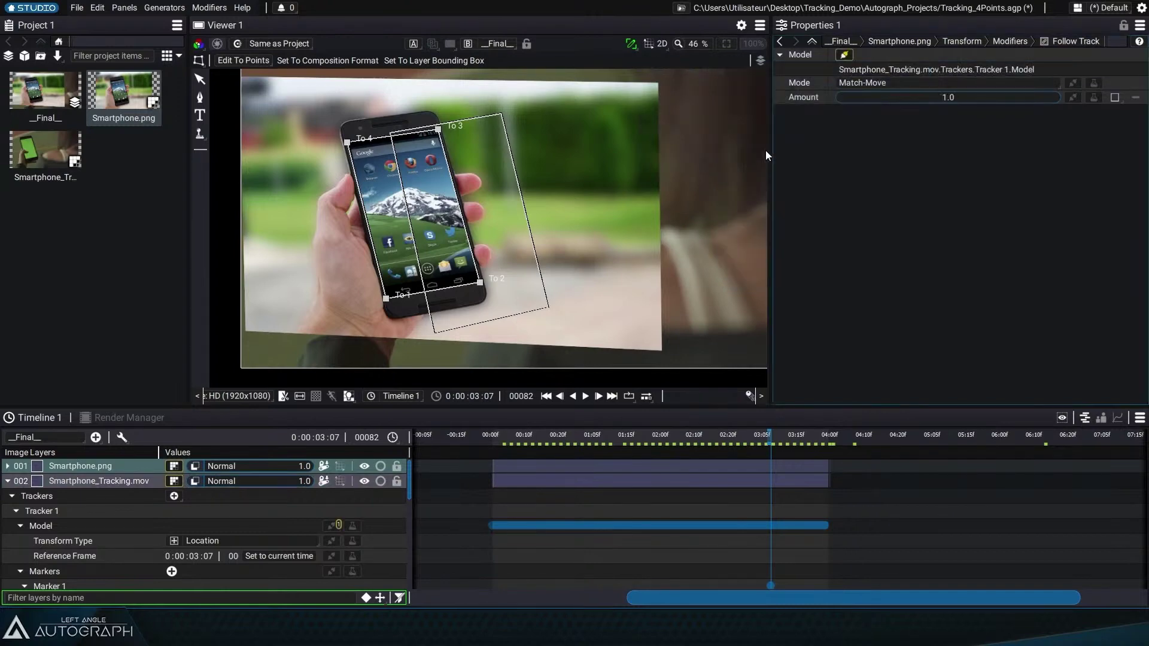
Step: Compare the Smartphone.png overlay with the green screen across several frames and open the properties of Smartphone_Tracking.mov
drag(772, 445, 704, 452)
click(365, 466)
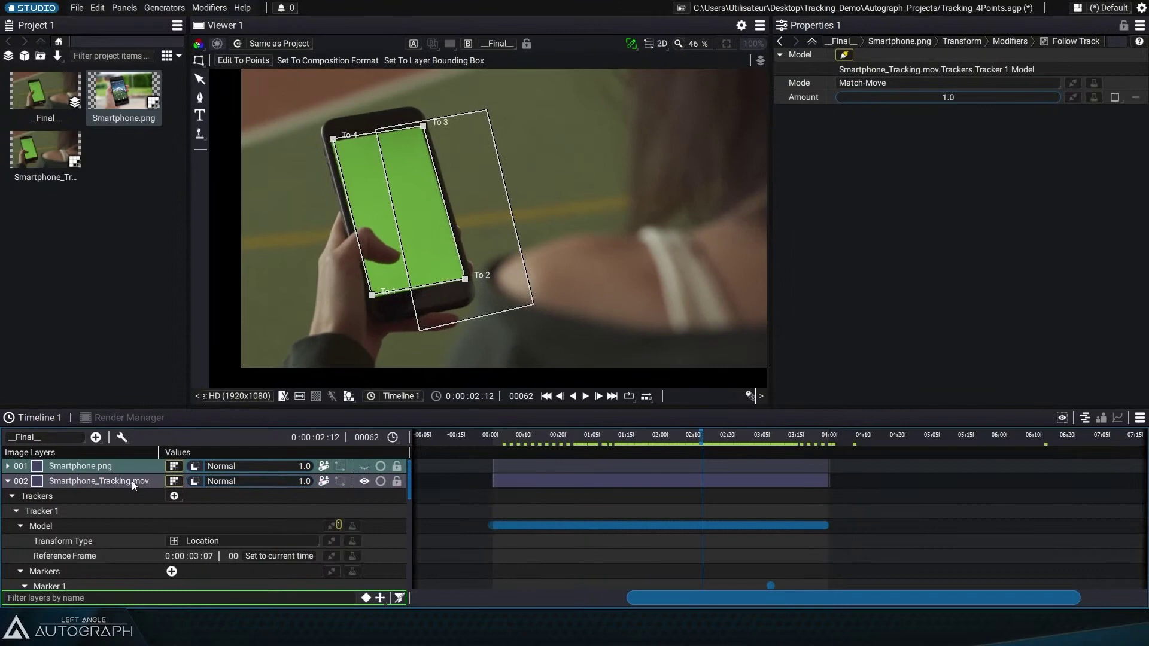
click(117, 485)
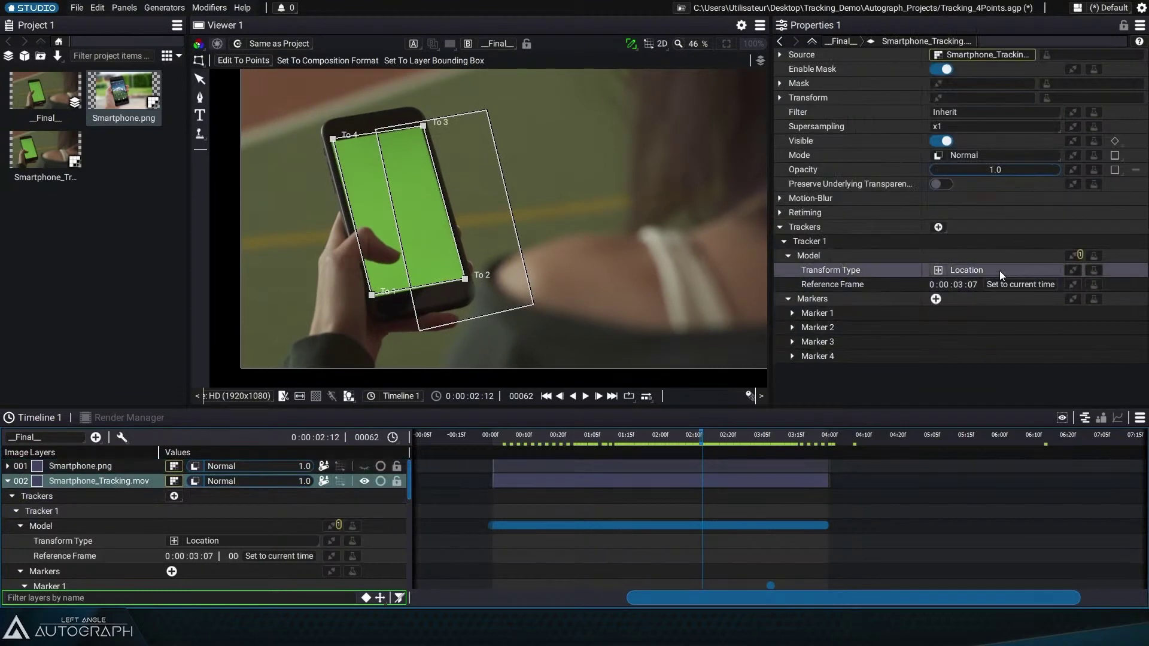
click(364, 466)
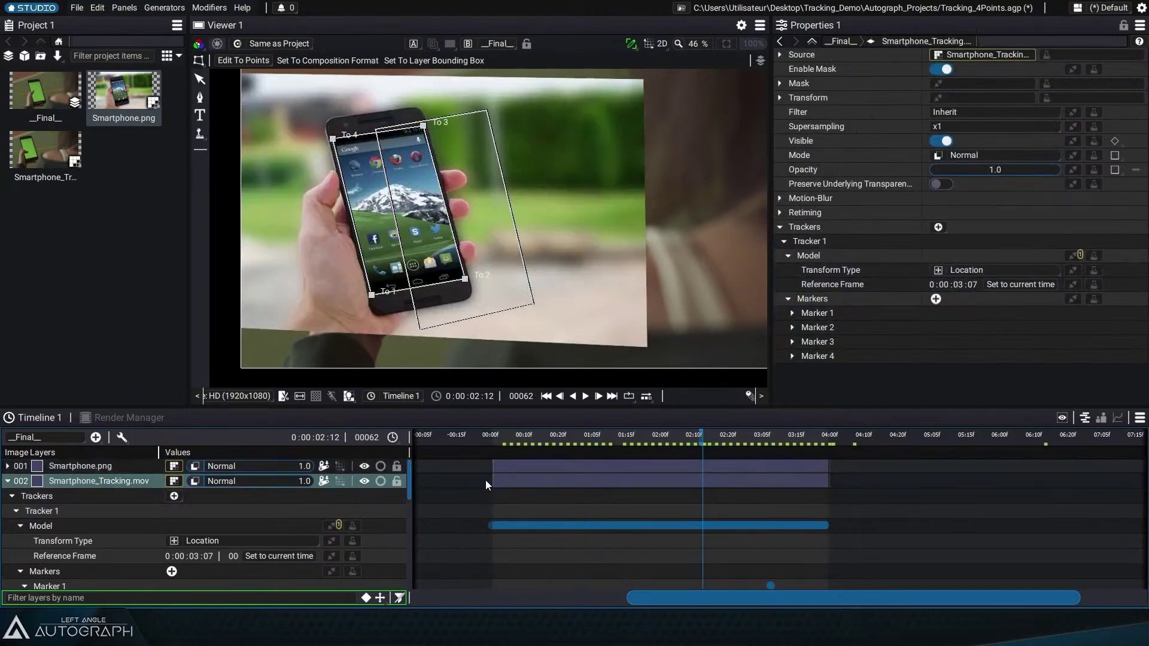
drag(696, 448, 740, 424)
Step: Try the Location + Rotation + Scale and Affine transform types for the Tracker 1 Model, checking the overlay's motion with each
click(972, 275)
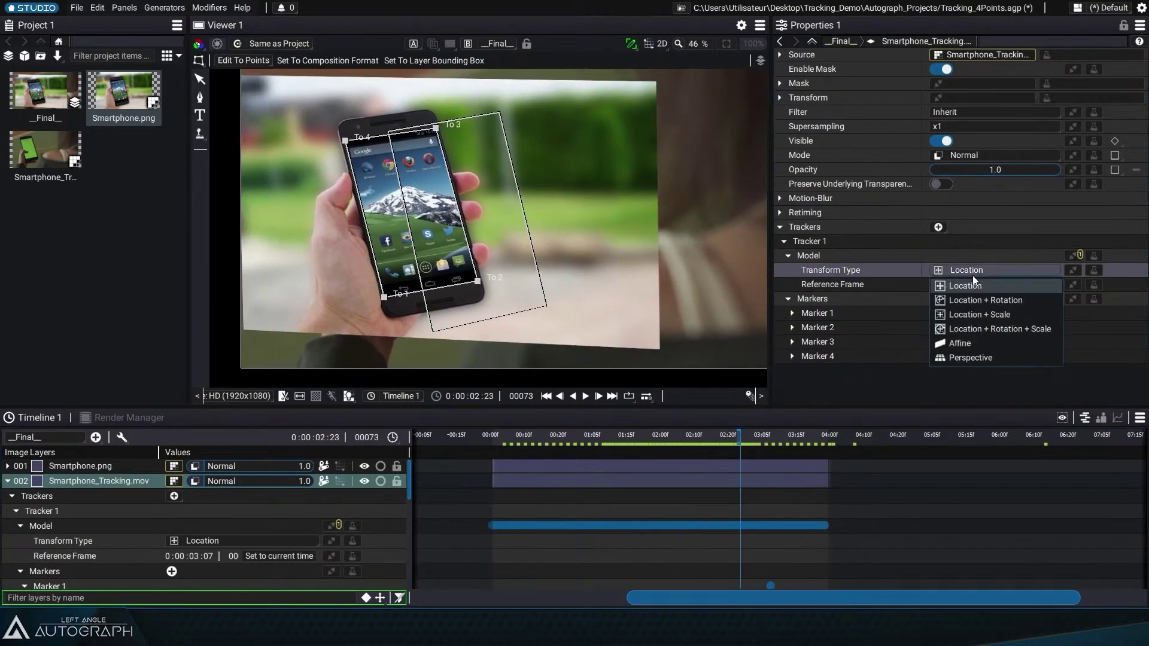
click(971, 331)
mouse_move(732, 441)
mouse_down()
mouse_move(669, 446)
mouse_move(788, 445)
mouse_move(608, 450)
mouse_move(729, 445)
mouse_up()
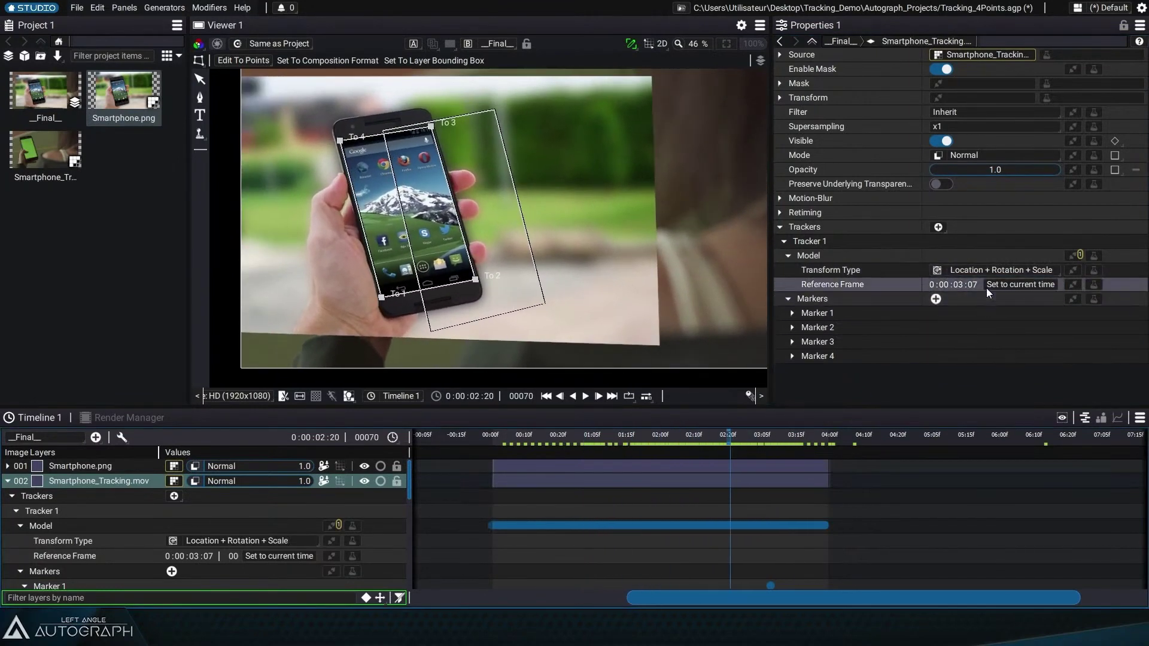
click(1005, 272)
click(990, 344)
drag(720, 433, 691, 451)
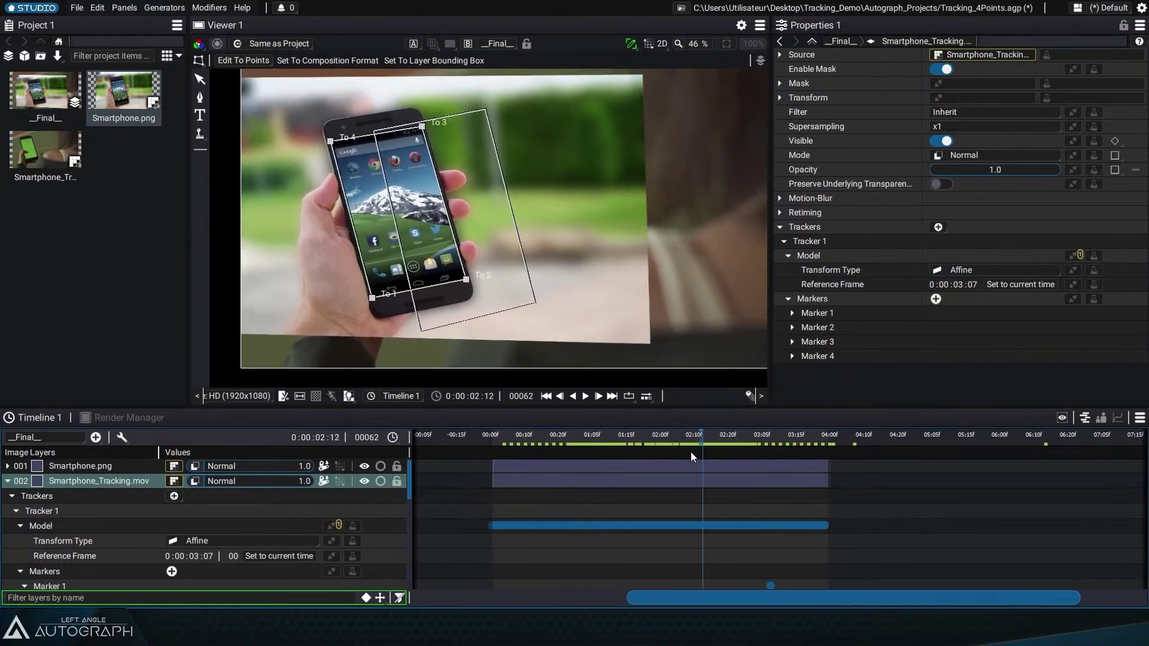
Step: Set the Tracker 1 Model's Transform Type to Perspective and check the overlay's fit on other frames
click(949, 274)
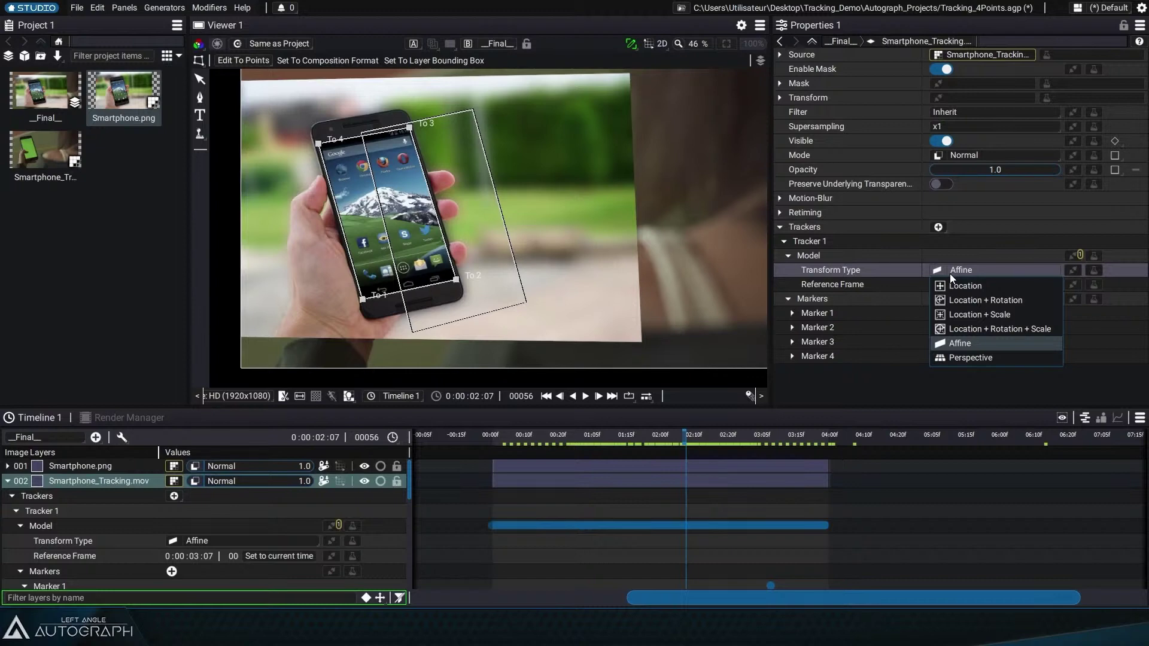
click(961, 358)
drag(656, 431, 662, 455)
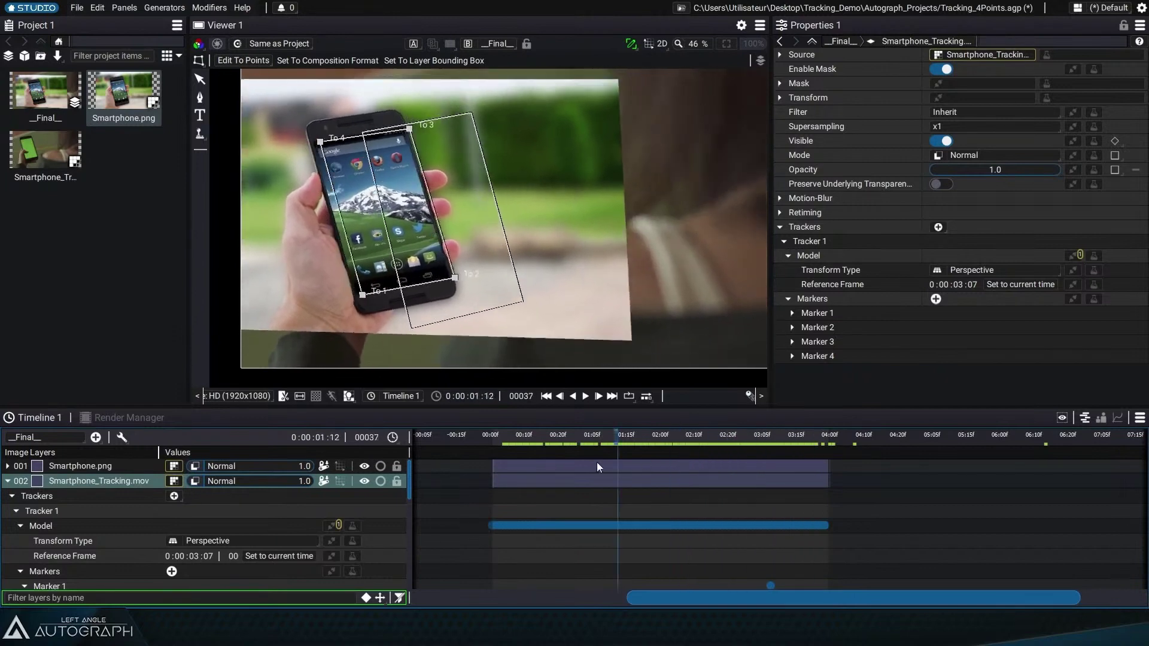
drag(263, 466, 238, 467)
mouse_move(661, 441)
mouse_down()
mouse_move(524, 453)
mouse_move(658, 449)
mouse_up()
drag(280, 468, 335, 469)
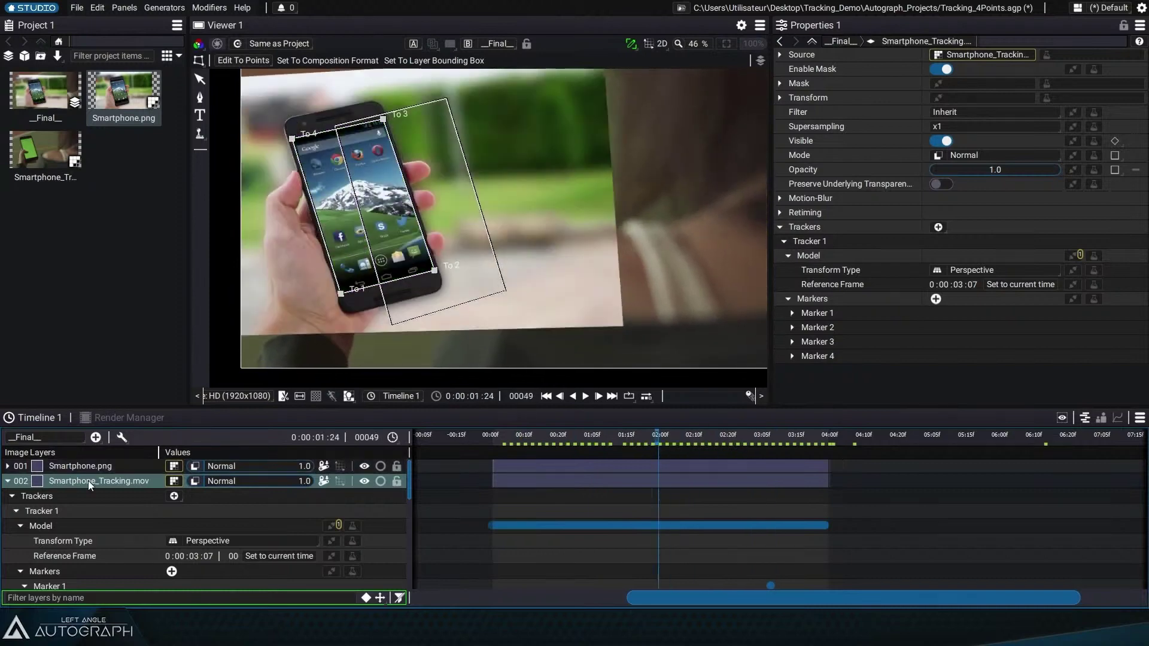
Step: Collapse the Smartphone_Tracking.mov layer, save the project and move Smartphone.png below Smartphone_Tracking.mov in the layer stack
click(7, 482)
key(ctrl+s)
drag(78, 466, 88, 530)
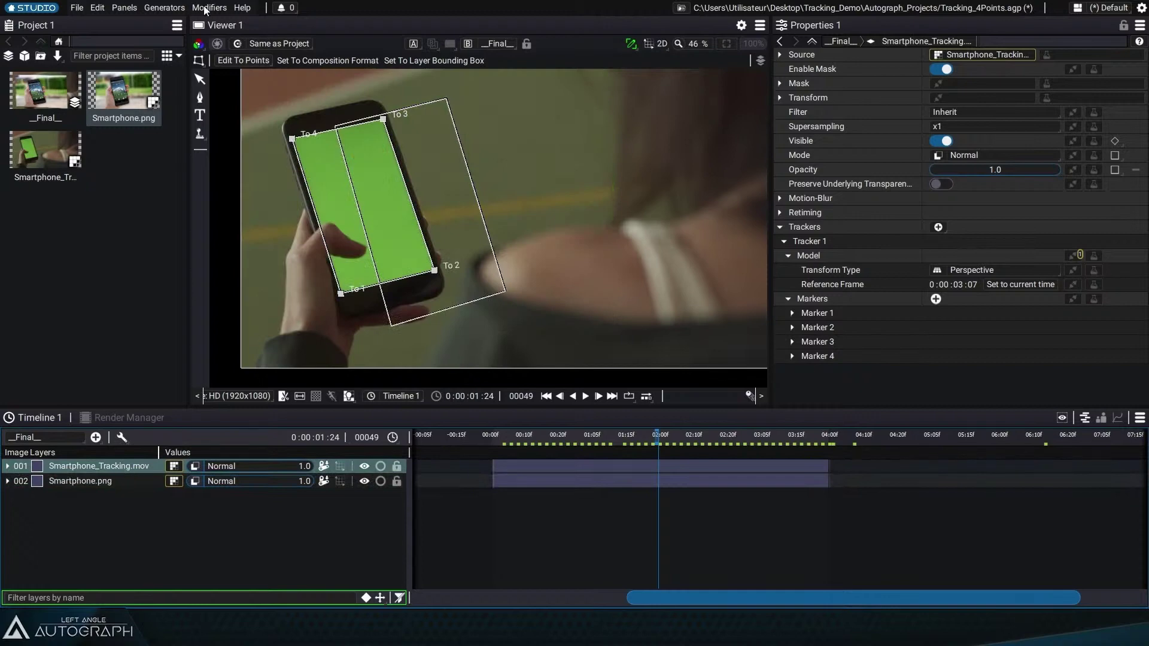
click(201, 77)
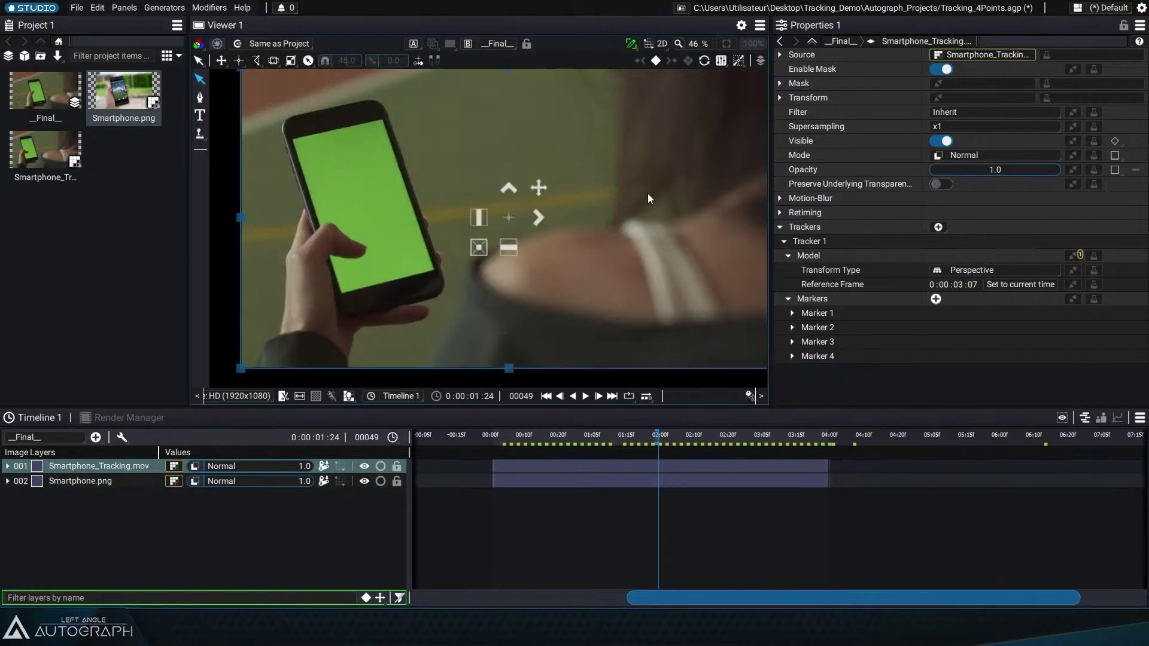
Step: Add a Color Difference Key modifier to the Source of the Smartphone_Tracking.mov layer
click(1075, 53)
text(color)
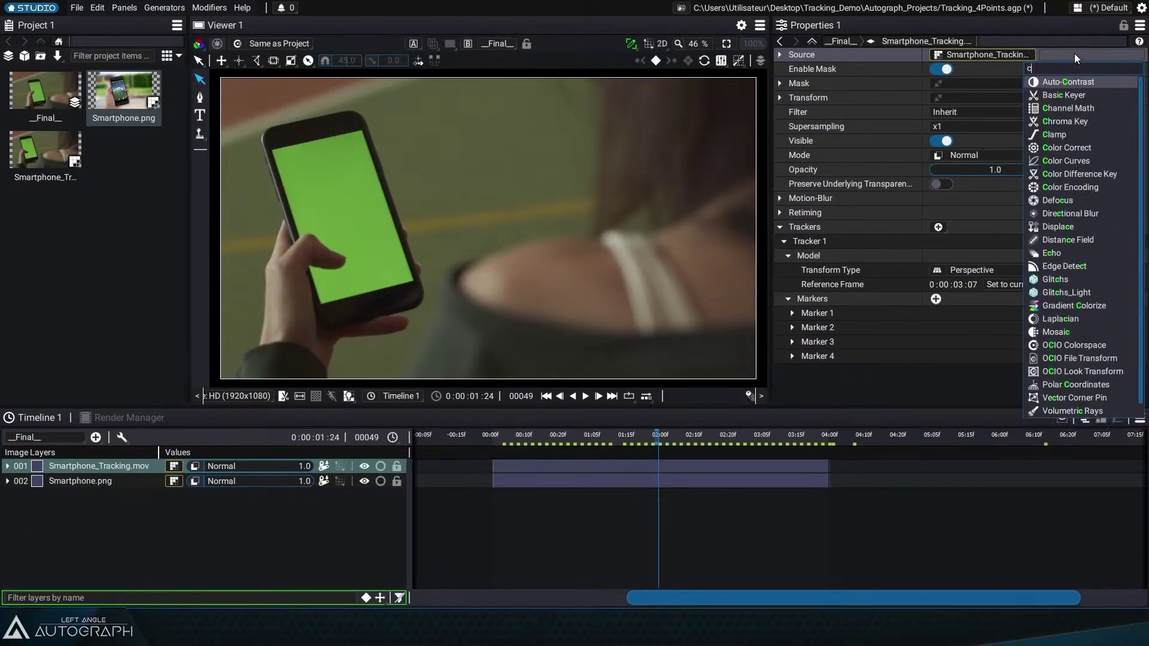
key(Down)
key(Down)
key(Return)
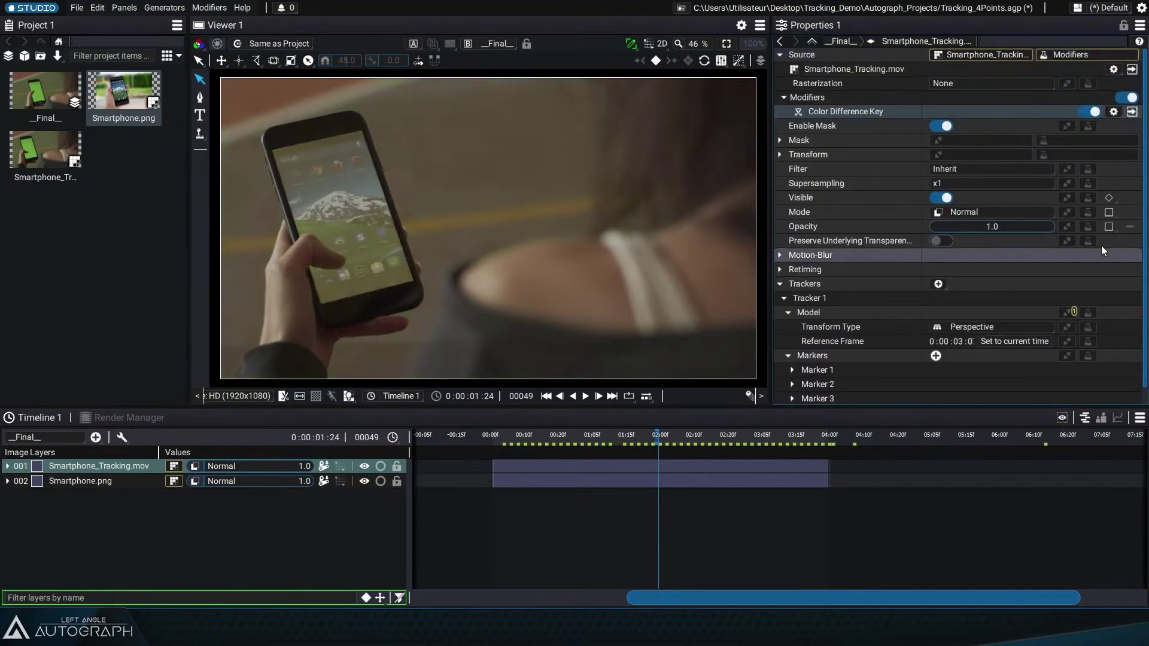
Step: Set the Color Difference Key's output mode to Source and sample the phone's green screen as its Screen Color
click(1132, 111)
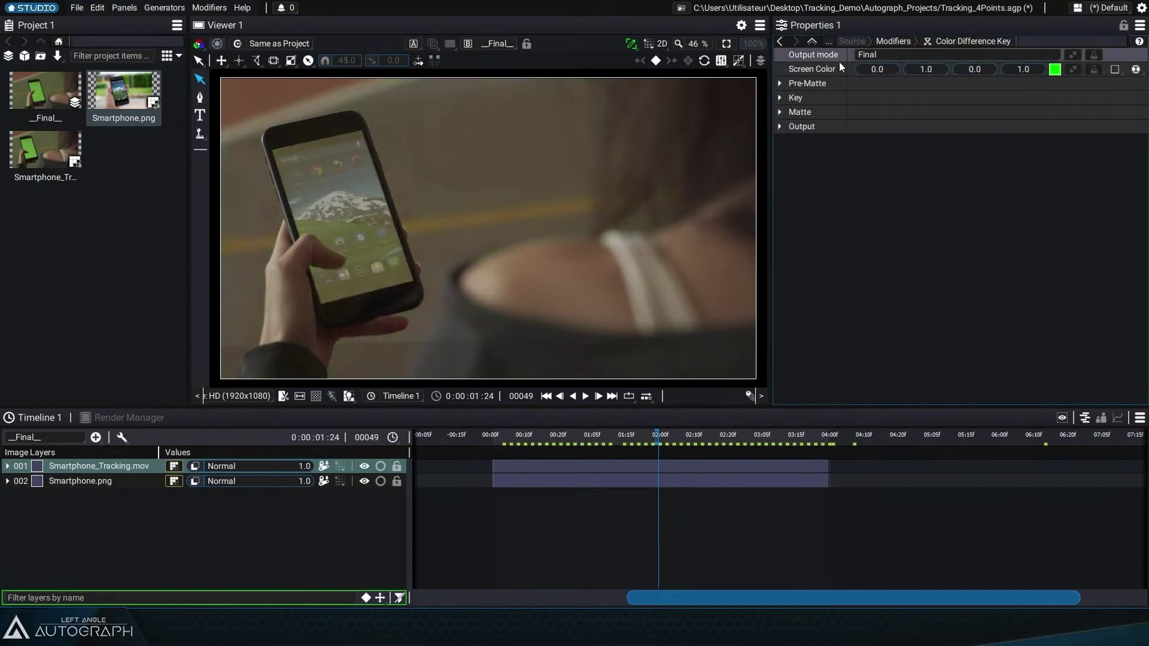
click(871, 54)
click(886, 70)
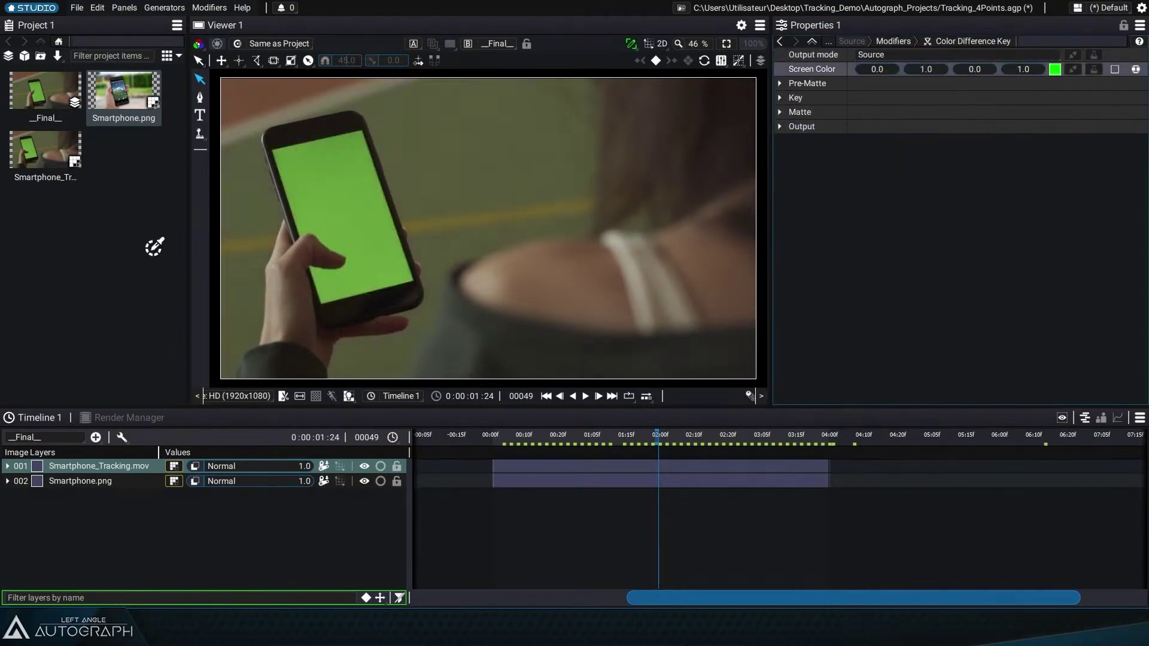
click(345, 195)
Step: Show the Corrected matte with Smartphone_Tracking.mov soloed, and set the Matte's Black Point to 0.29 and White Point to 0.66
click(901, 53)
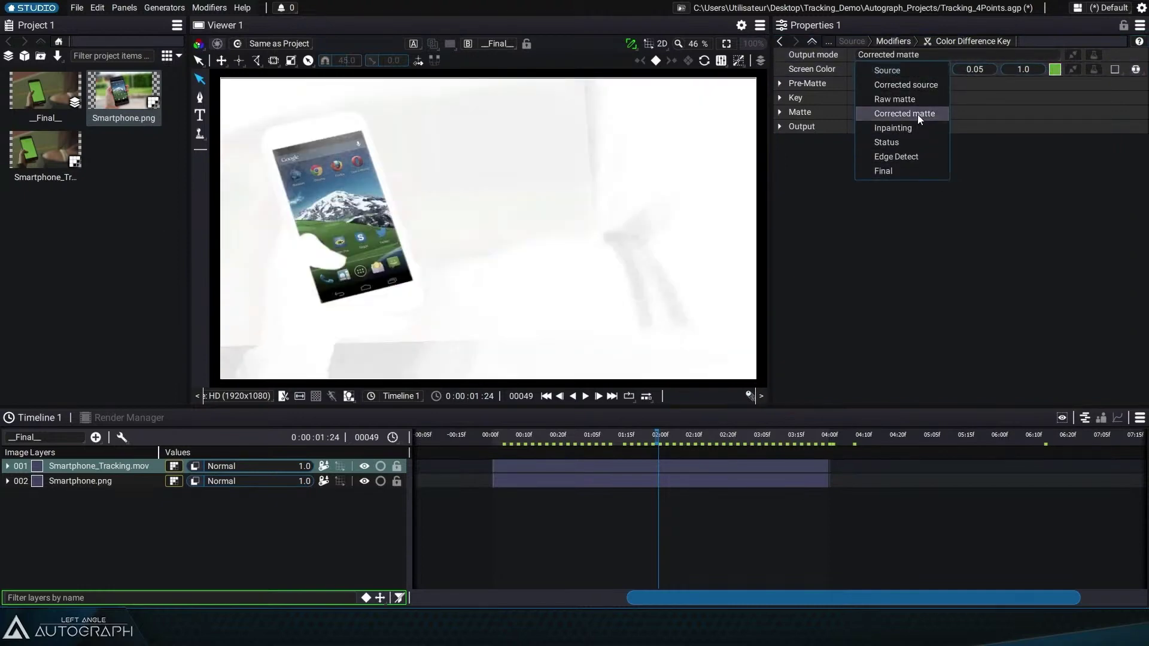
click(918, 113)
click(380, 466)
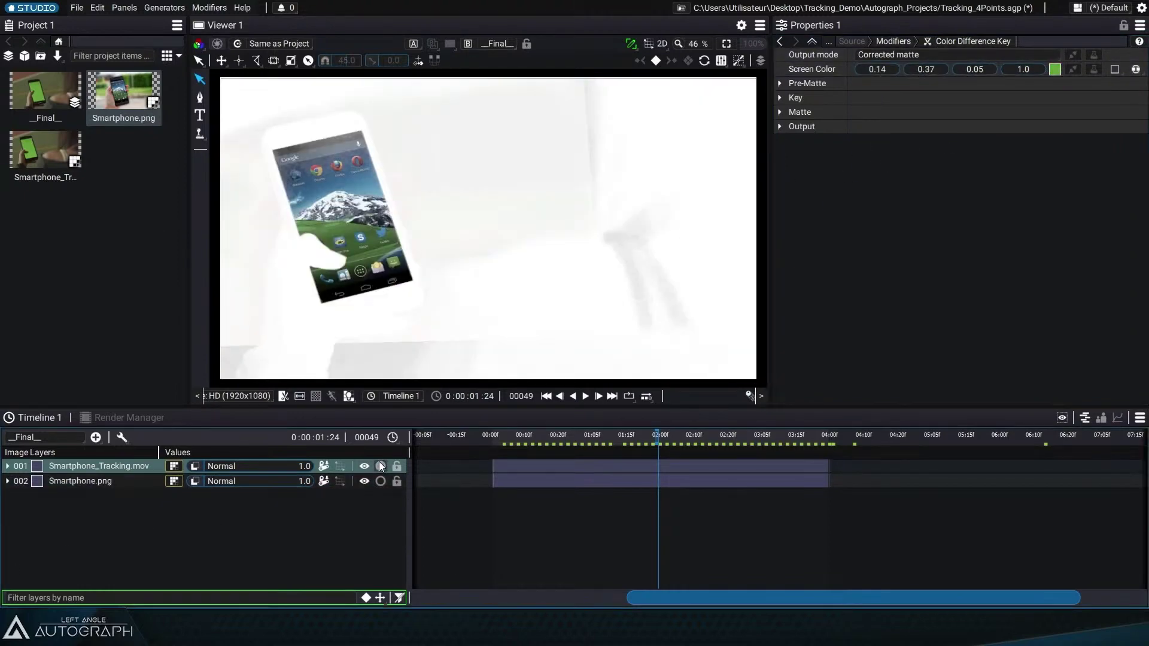
click(784, 84)
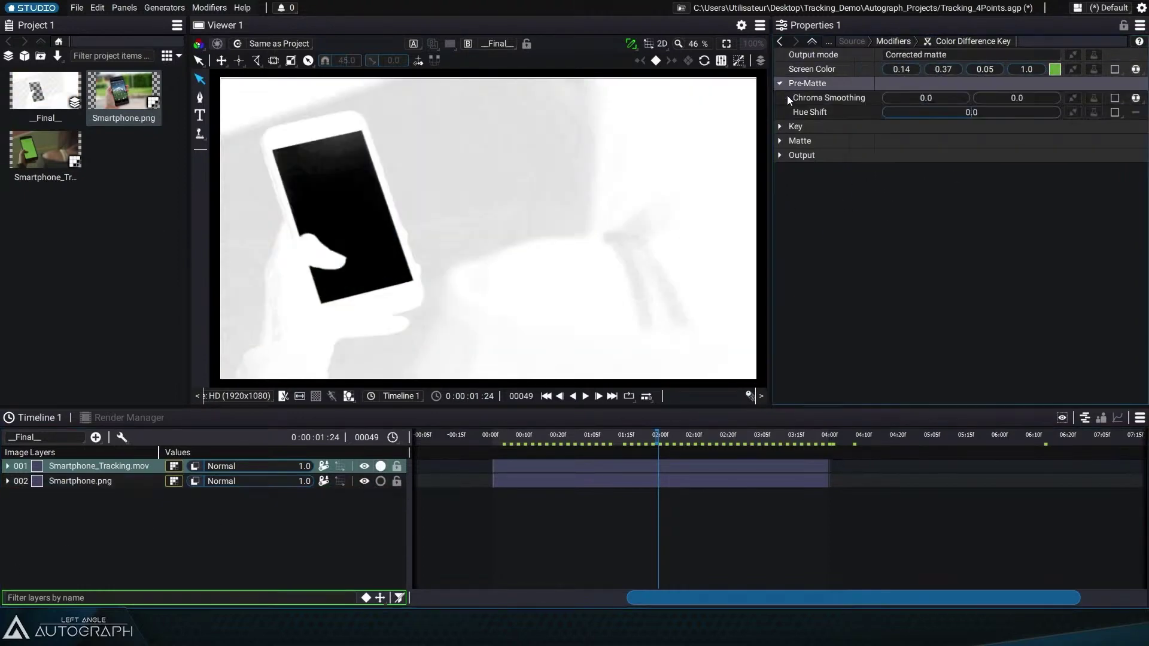
click(781, 141)
mouse_move(975, 198)
mouse_down()
mouse_move(948, 199)
mouse_move(985, 183)
mouse_up()
Step: Unsolo Smartphone_Tracking.mov, set the key's output mode to Final and play back the composite to check the key
click(382, 466)
mouse_move(604, 441)
mouse_down()
mouse_move(584, 443)
mouse_move(755, 448)
mouse_move(586, 446)
mouse_up()
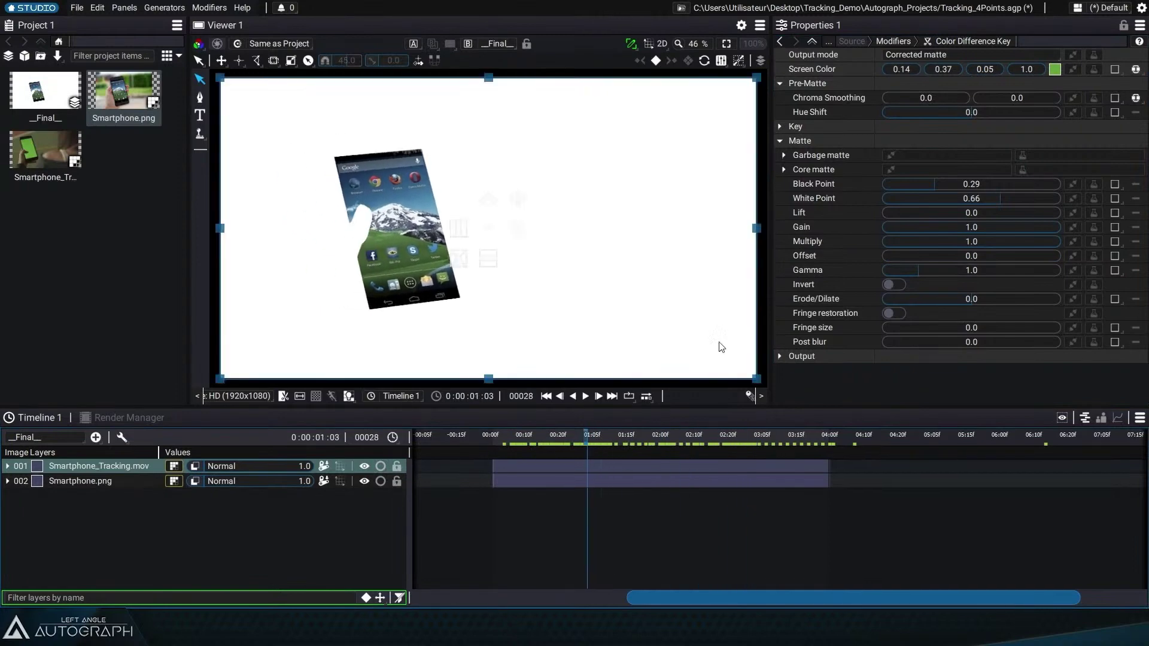
click(928, 57)
click(928, 170)
drag(601, 440, 527, 444)
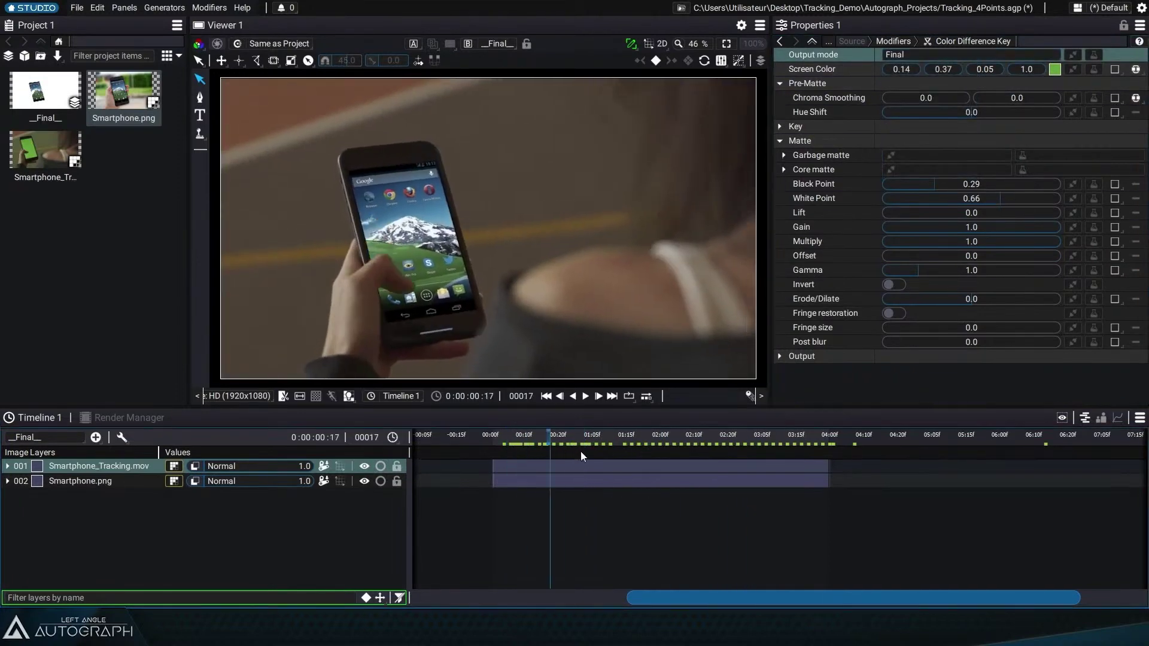
key(space)
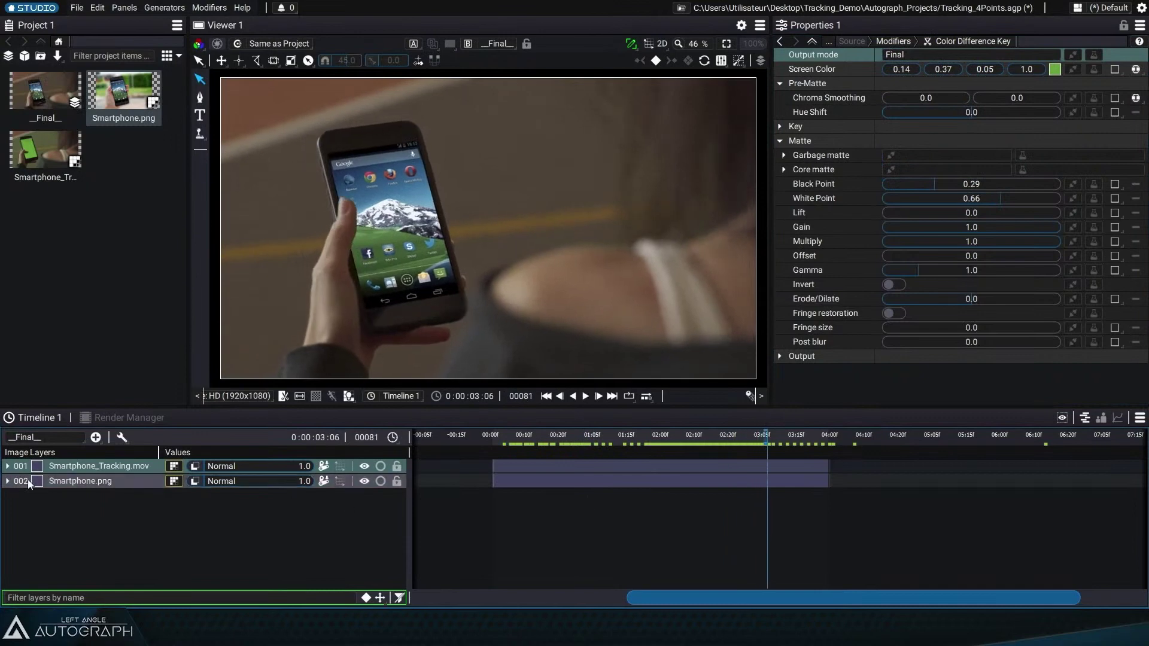
Step: Add a Blur modifier to the Source of the Smartphone.png layer and set its Size to 2.0
click(13, 485)
click(1068, 54)
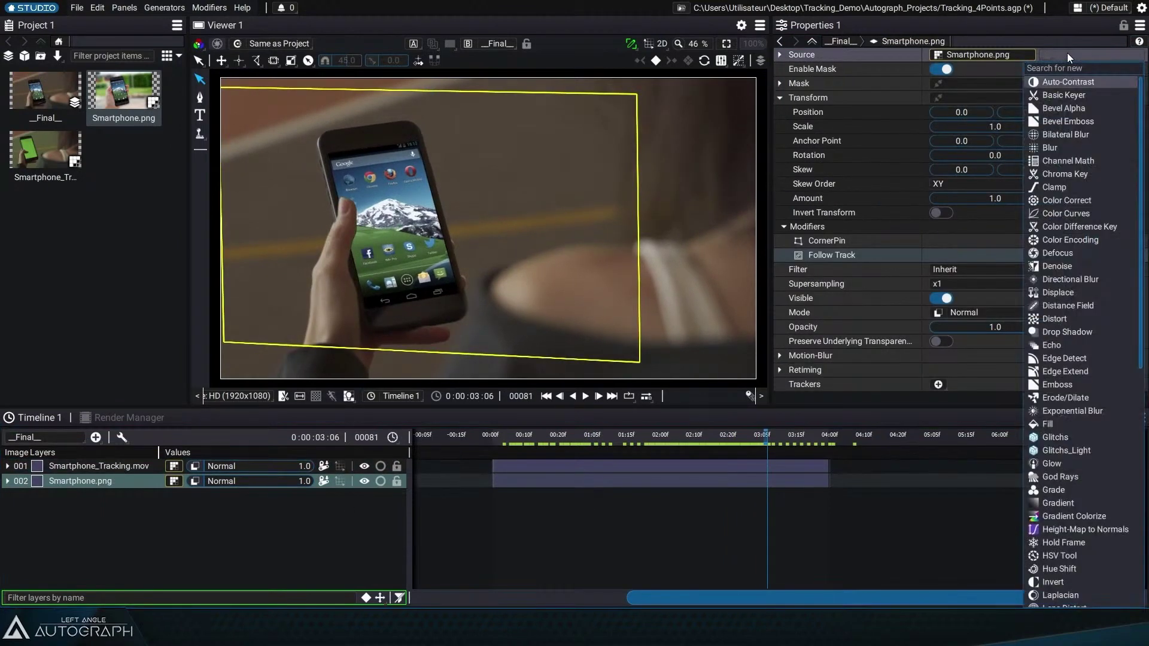
text(blur)
key(Down)
key(Return)
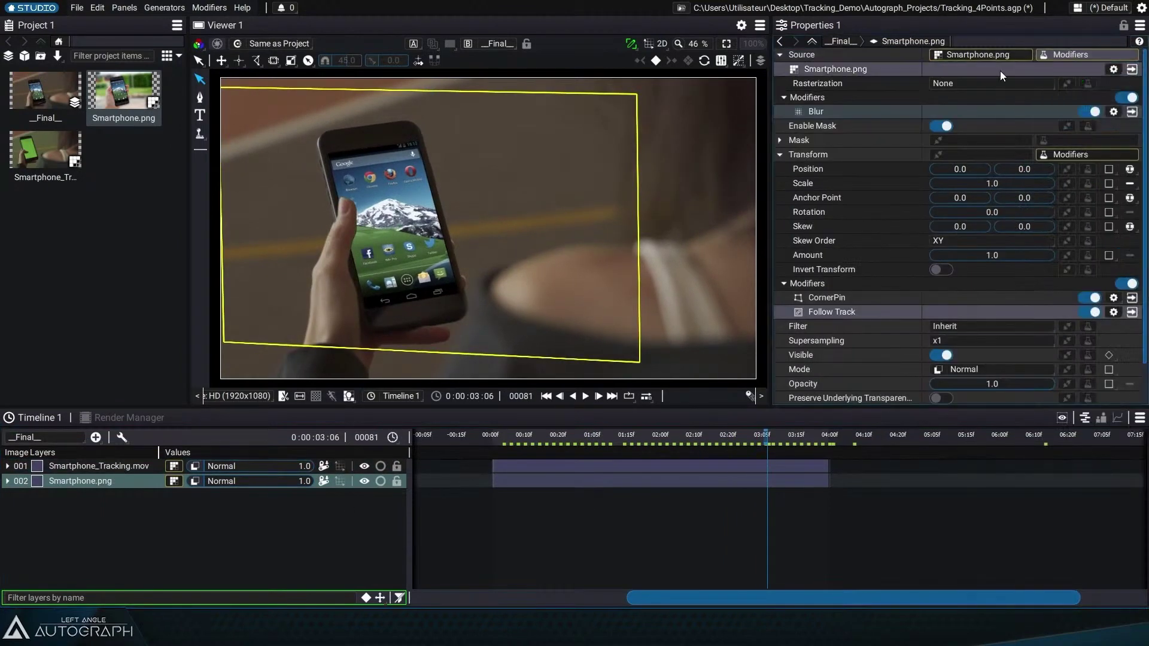
click(1134, 112)
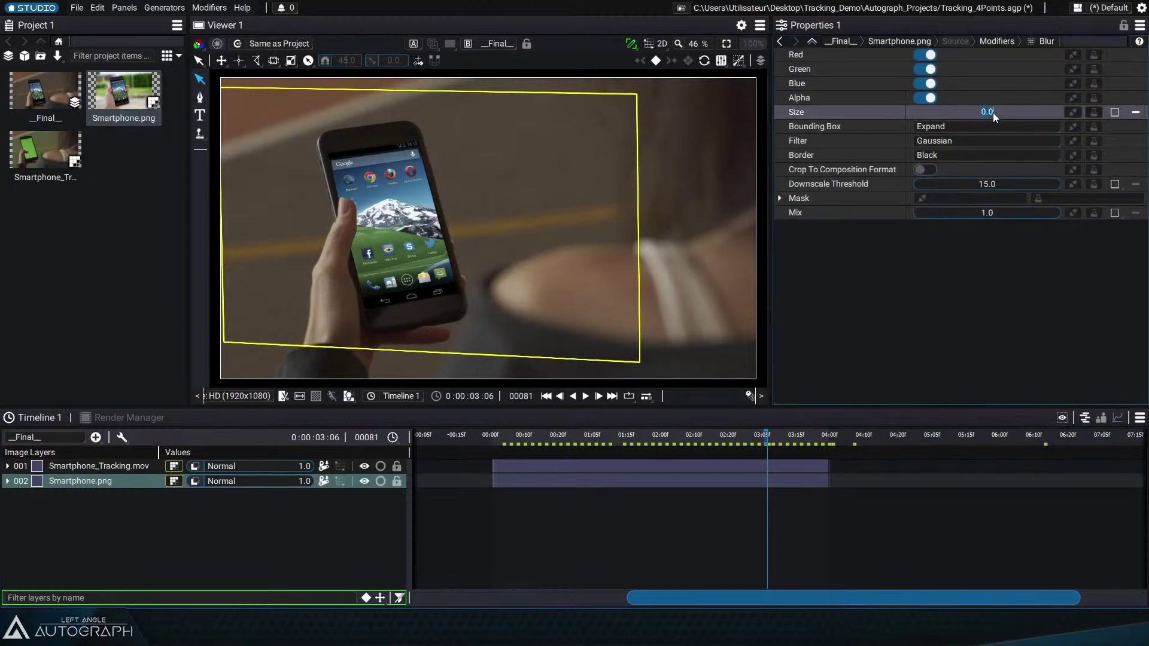
drag(994, 112, 1001, 110)
text(2)
key(Return)
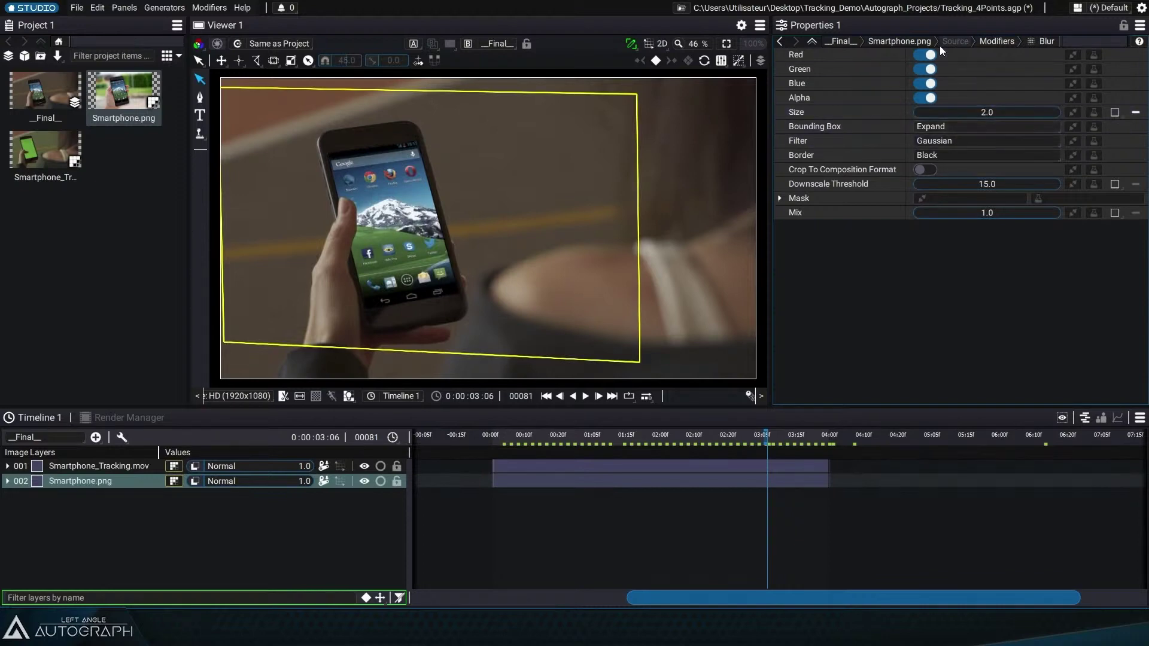
Step: Add a Grade modifier to the Smartphone.png source, setting In White Point to 2.25 and In Black Point to -0.02
click(997, 41)
click(781, 55)
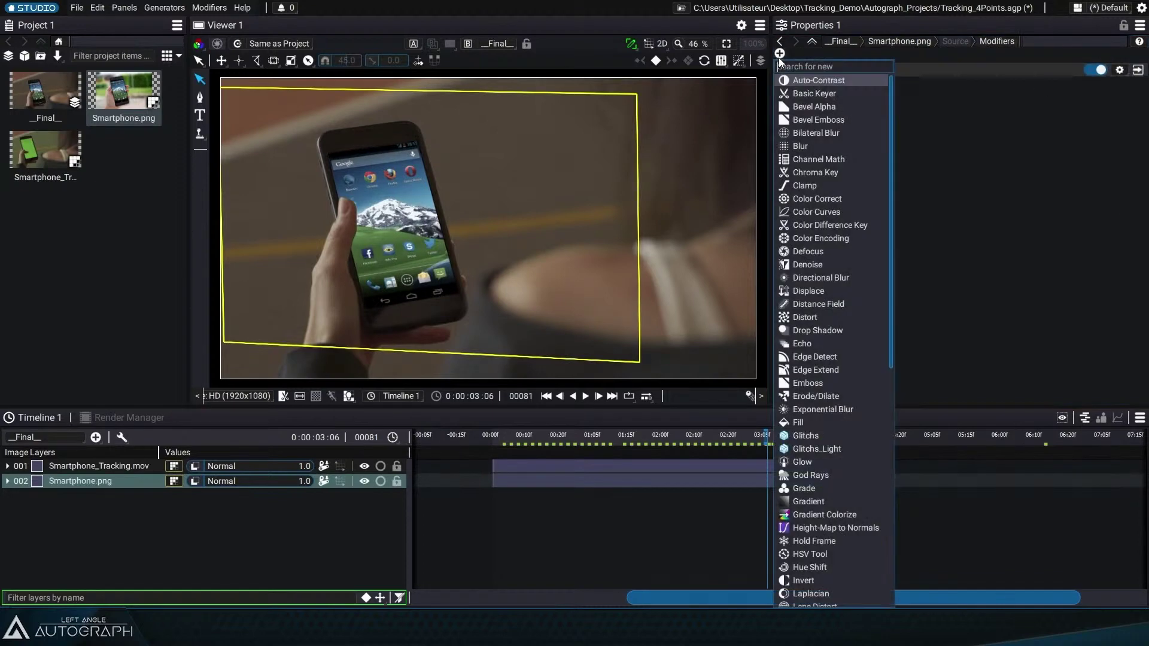
text(gra)
click(831, 81)
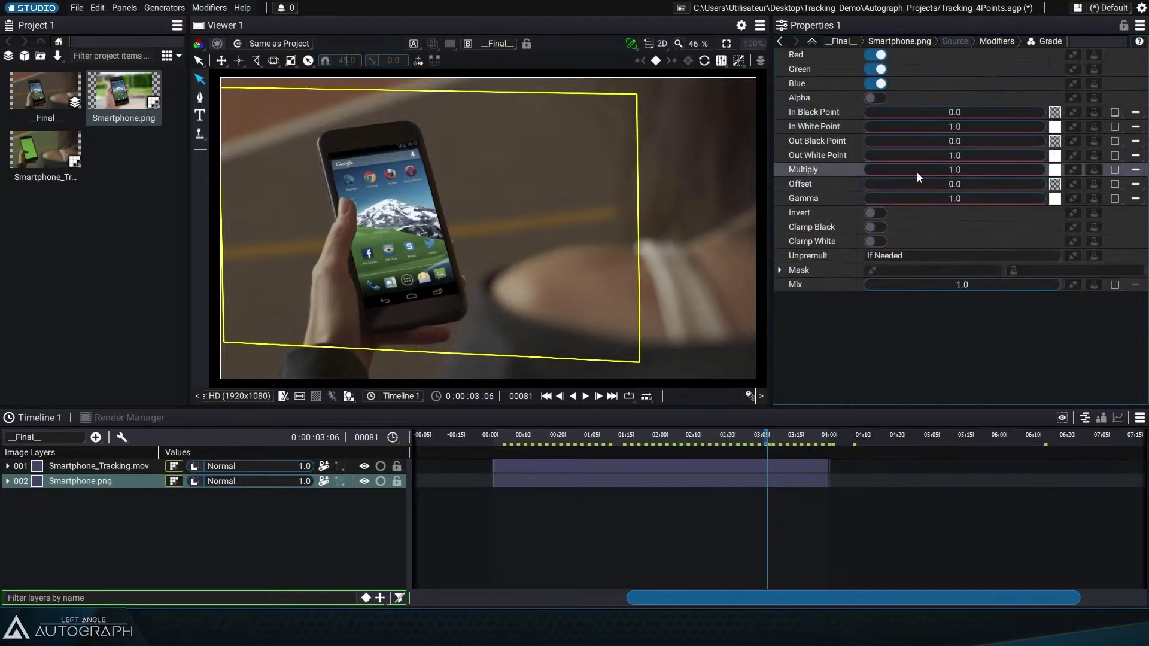
drag(967, 127, 1113, 127)
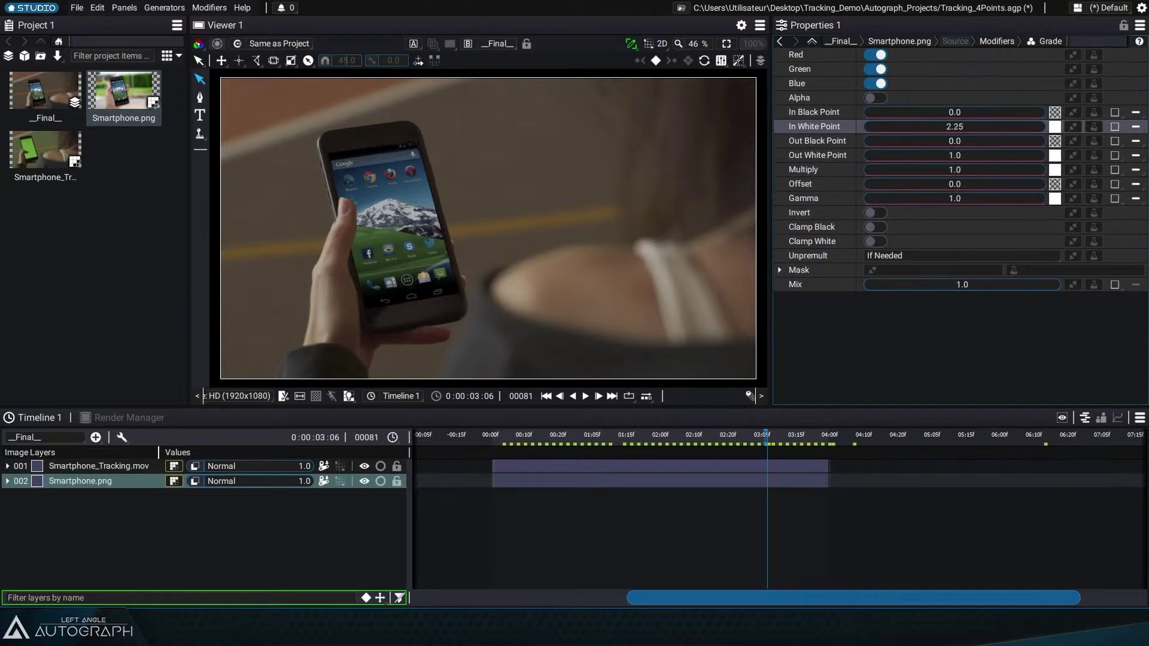
mouse_move(965, 113)
mouse_down()
mouse_move(978, 113)
mouse_move(962, 119)
mouse_up()
Step: Play the composition back from its first frame to check the graded phone screen
click(689, 509)
drag(710, 437, 492, 435)
key(space)
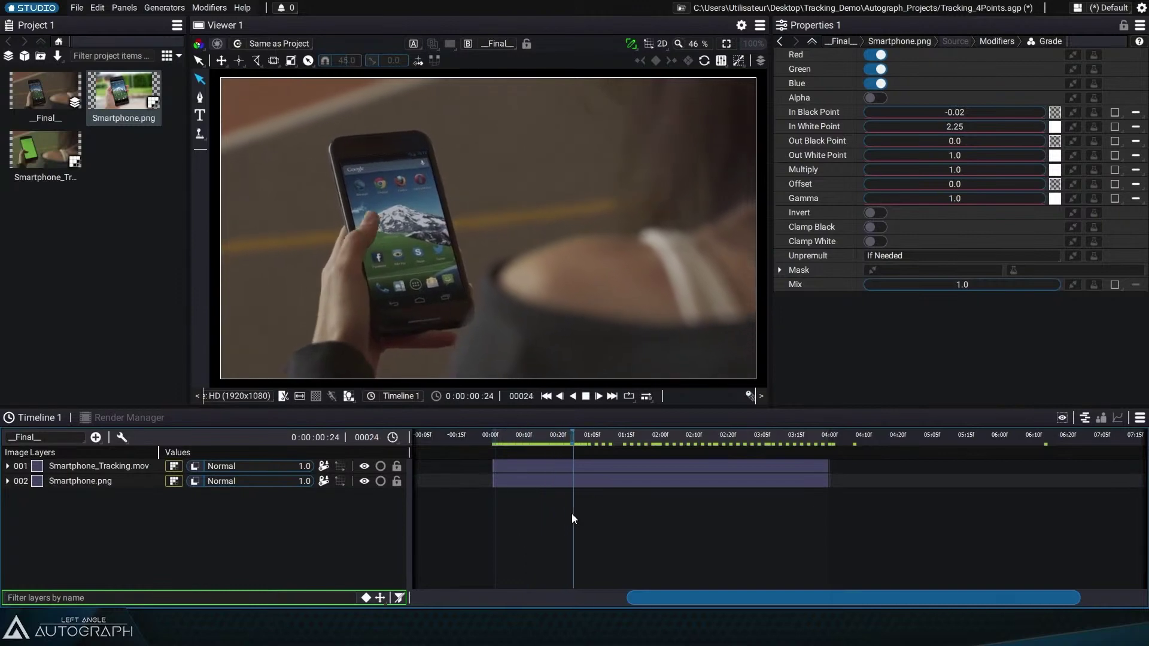
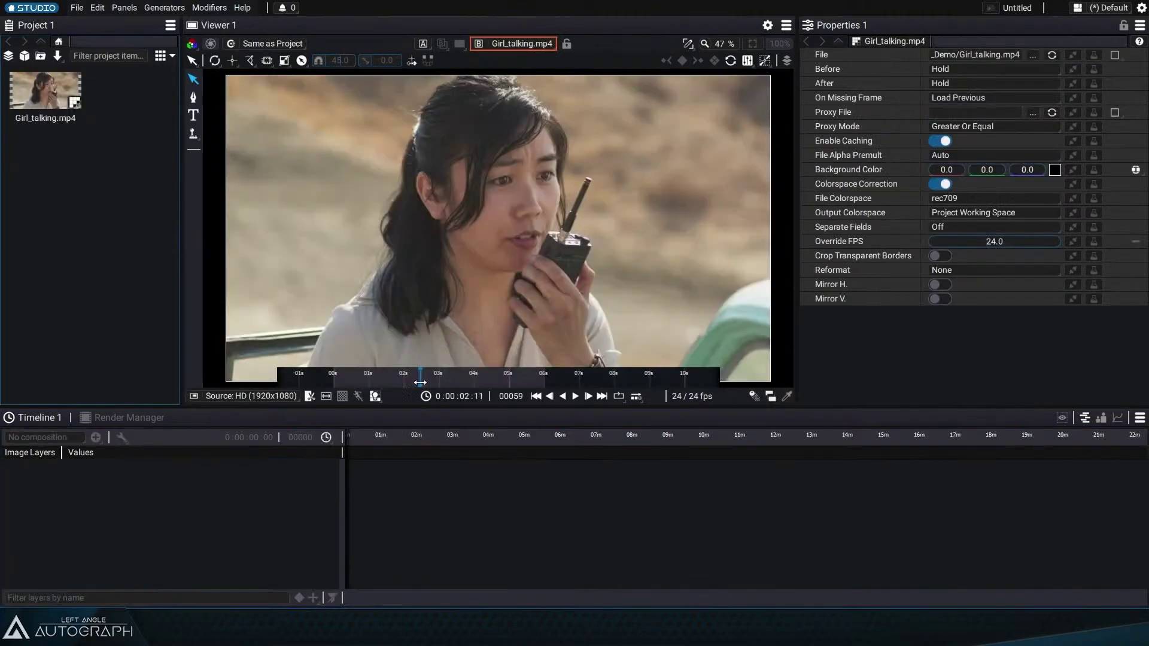
Step: Play the Girl_talking.mp4 source from its start and move to the three-second mark
scroll(420, 384, up, 2)
click(343, 379)
key(space)
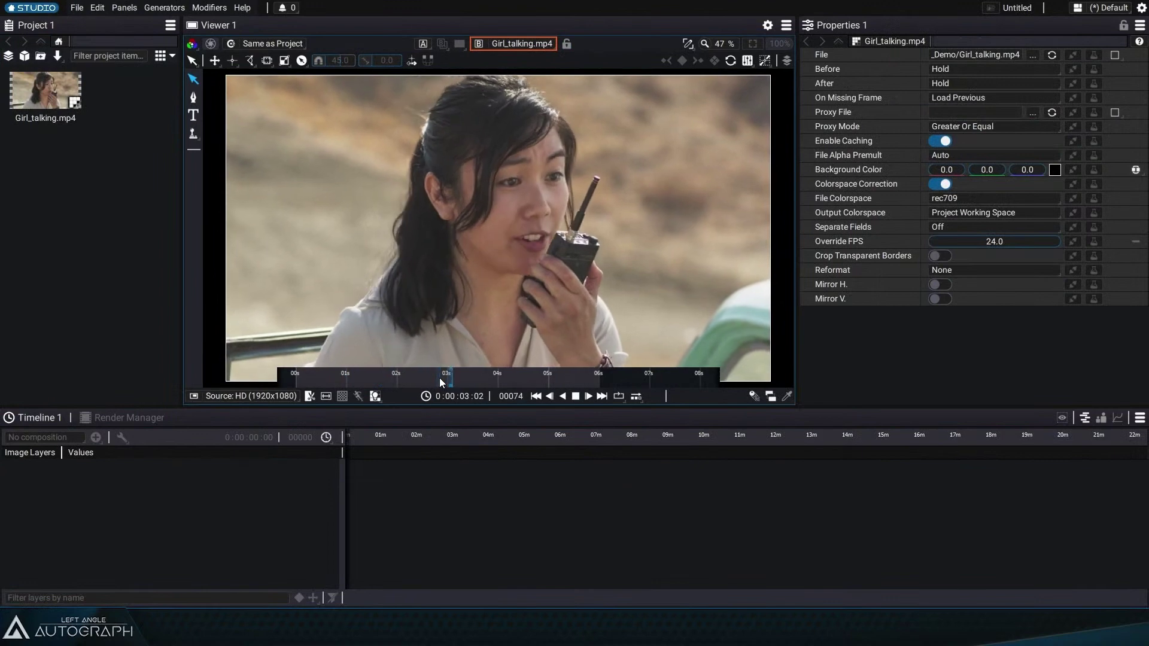
drag(389, 375, 448, 387)
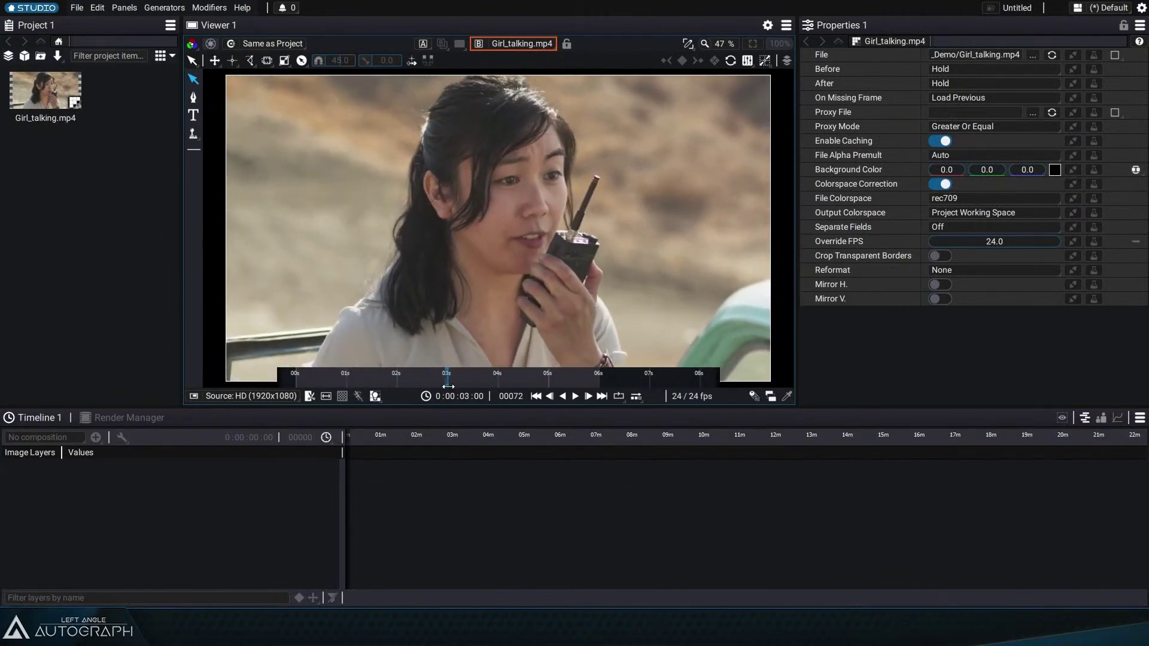
Step: Create a composition from Girl_talking.mp4, set its duration to 3 seconds and preview it
right_click(51, 92)
click(153, 199)
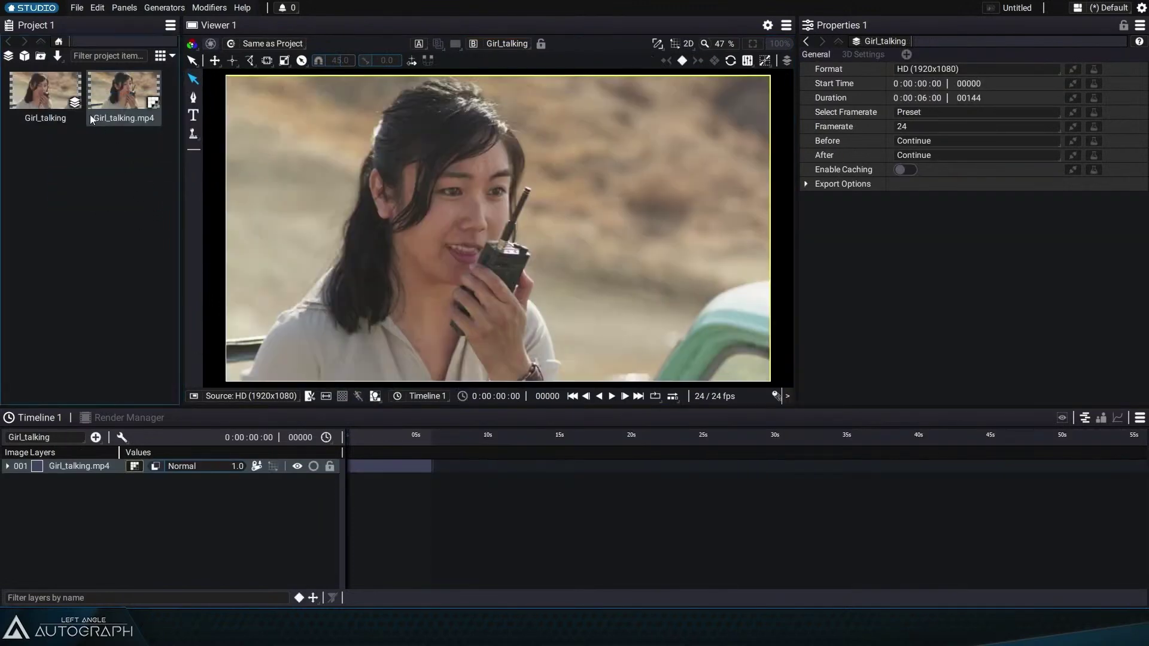
click(928, 100)
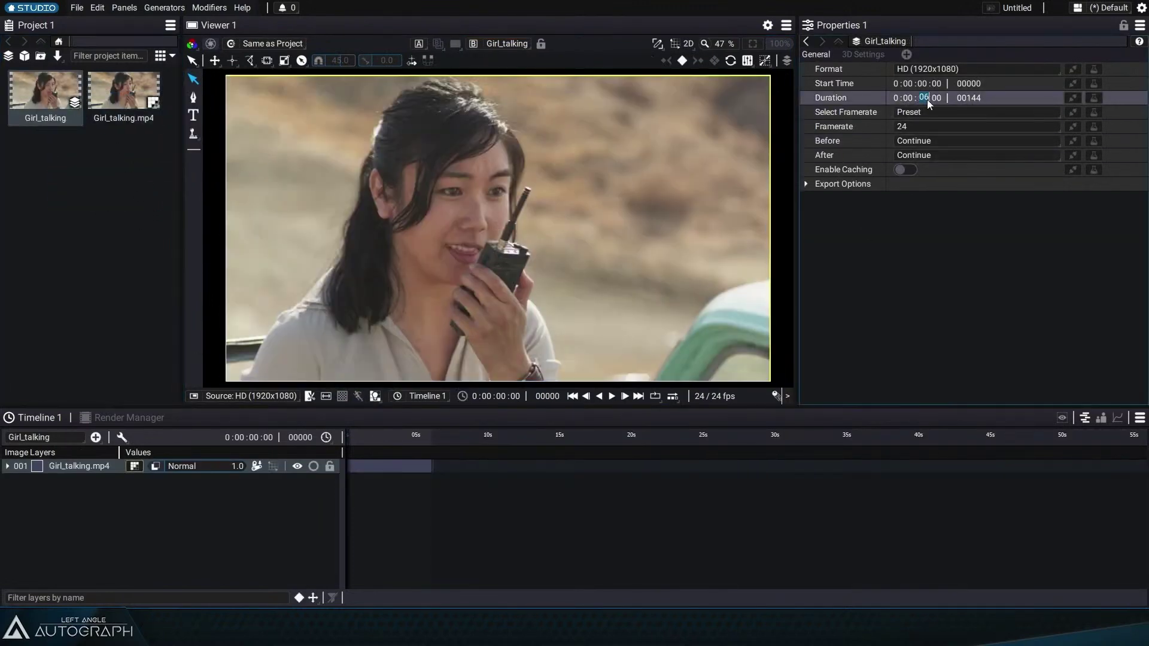
text(3)
key(Return)
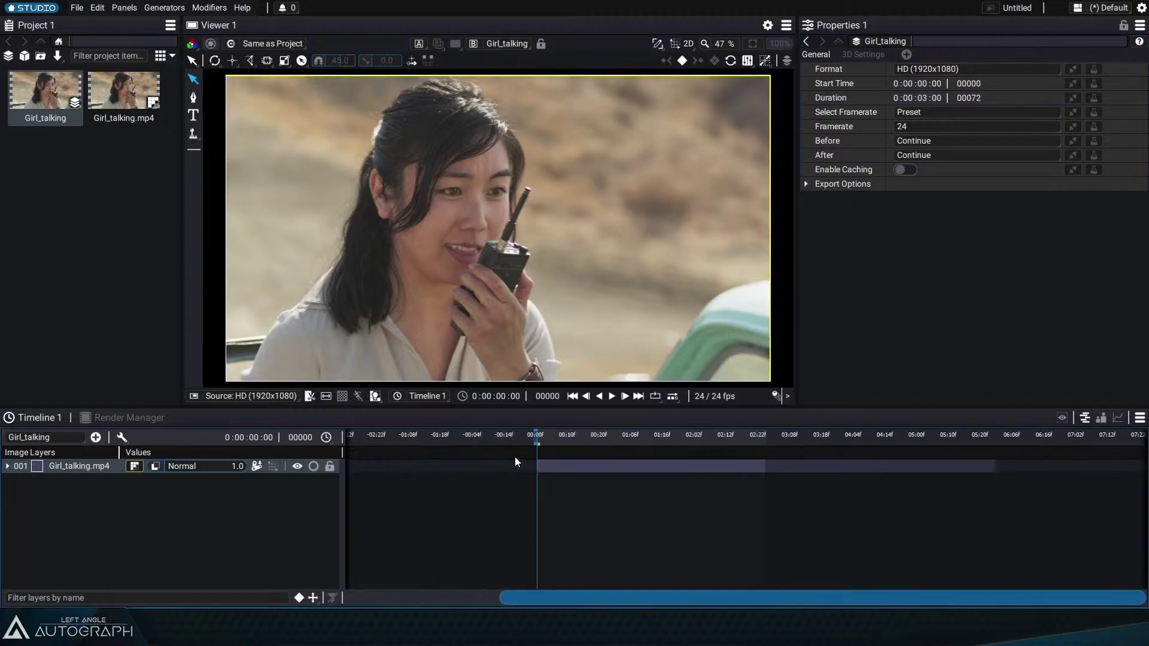
drag(560, 437, 572, 441)
key(space)
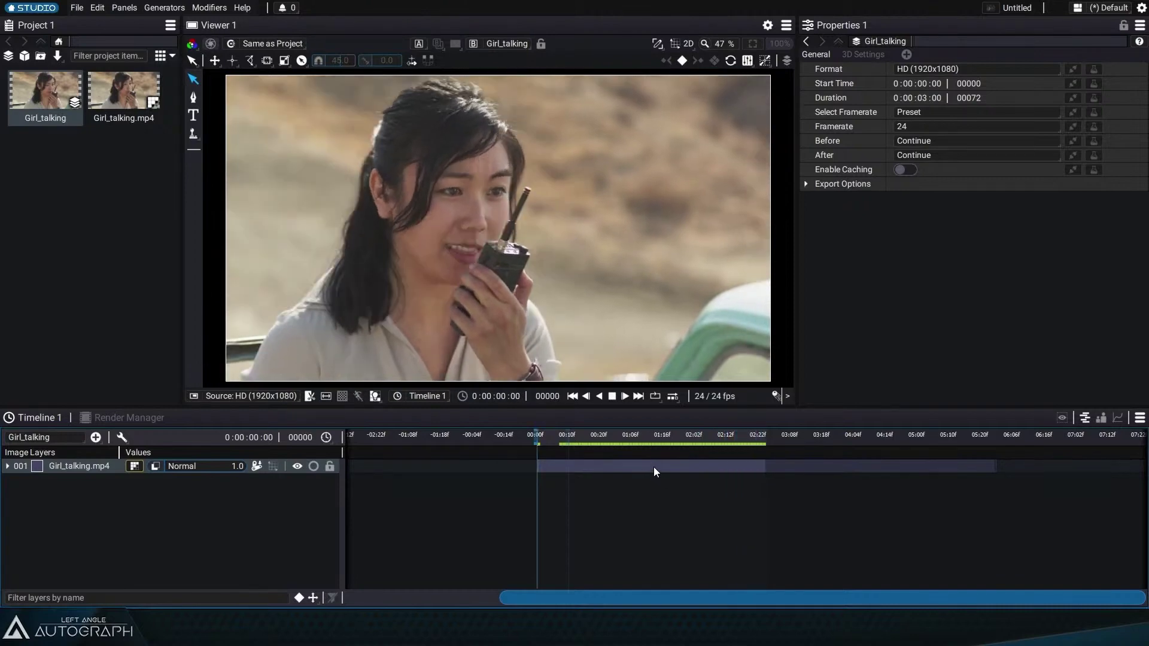
Step: Add a region-based tracker to the Girl_talking.mp4 layer and draw its closed path around the back of the hand at frame 10
click(59, 466)
click(7, 466)
scroll(120, 547, down, 3)
click(171, 582)
click(215, 566)
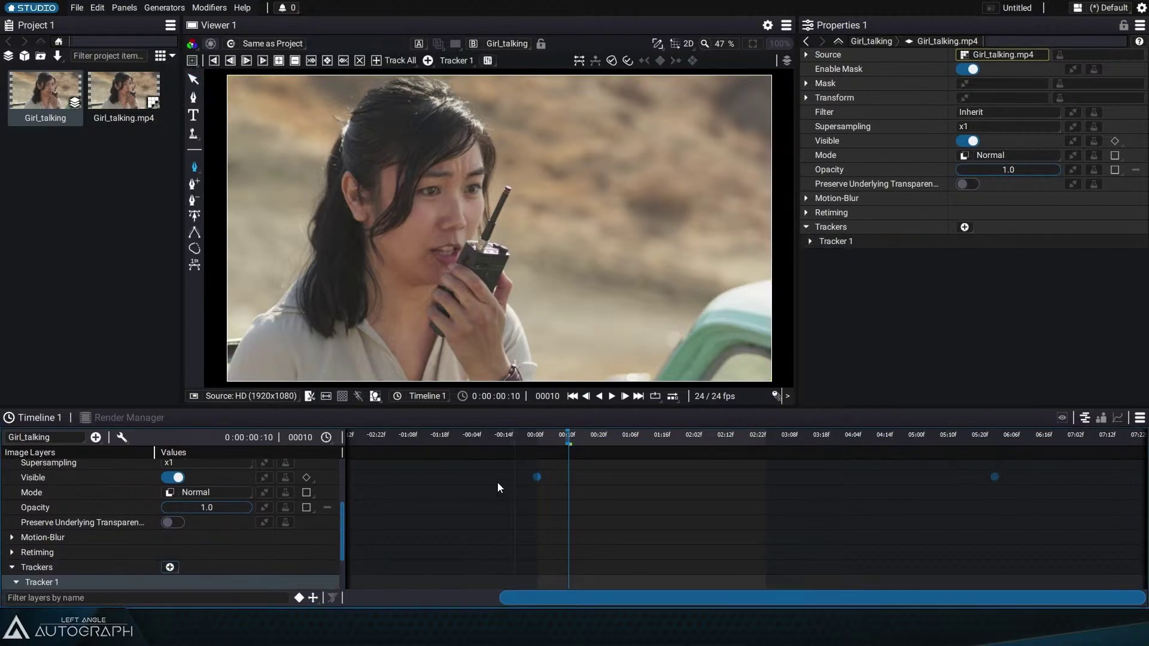
scroll(544, 318, up, 5)
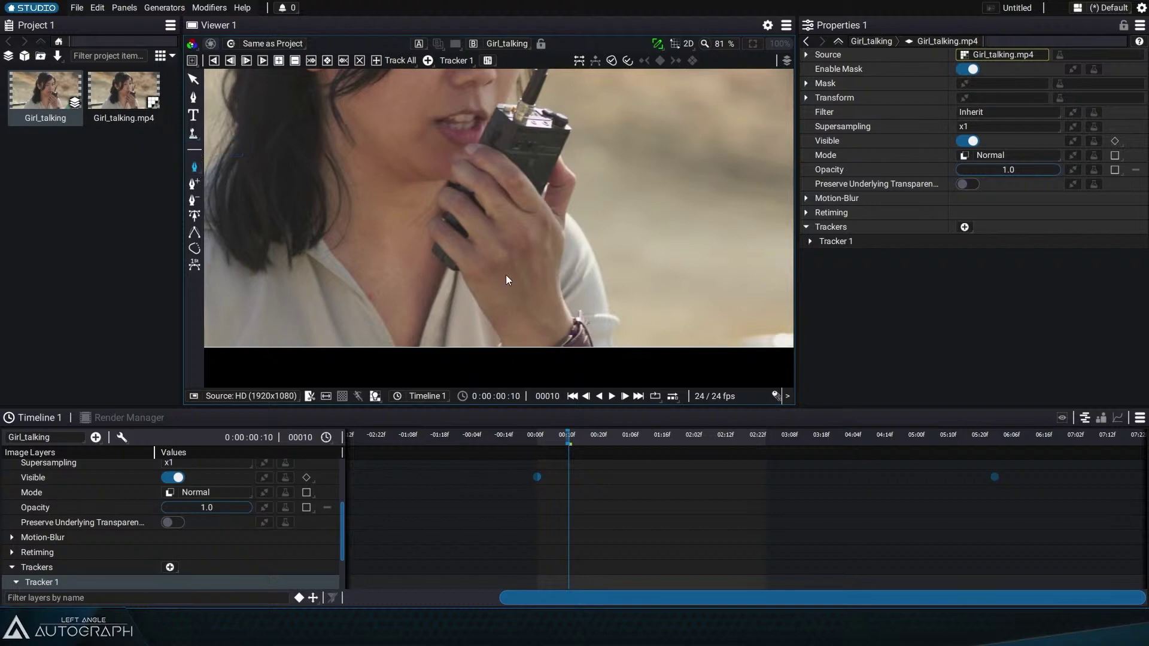
drag(515, 228, 477, 266)
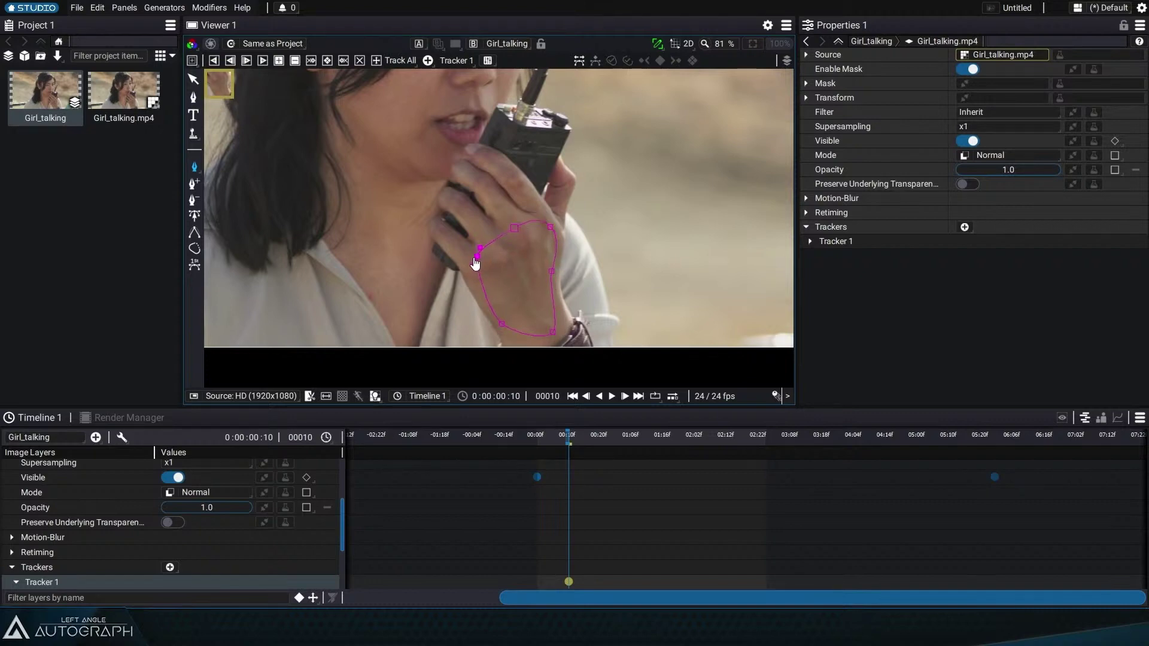
Step: Expand Tracker 1's Model properties and set its Reference Frame to the current time, frame 10
scroll(583, 533, down, 3)
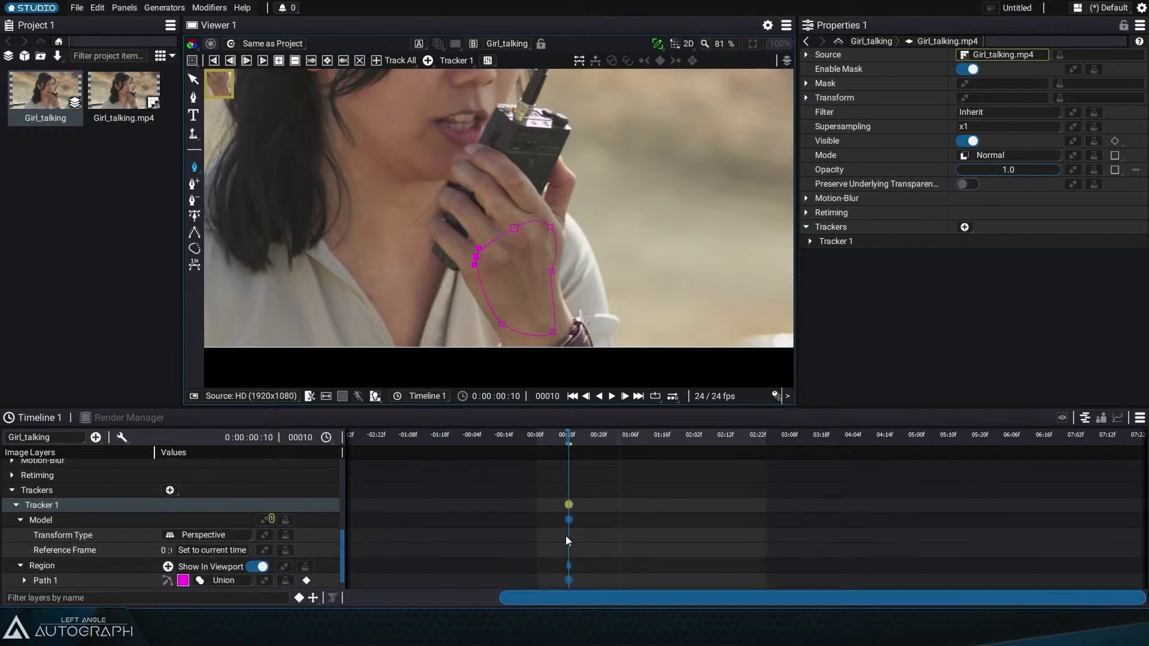
scroll(568, 527, up, 3)
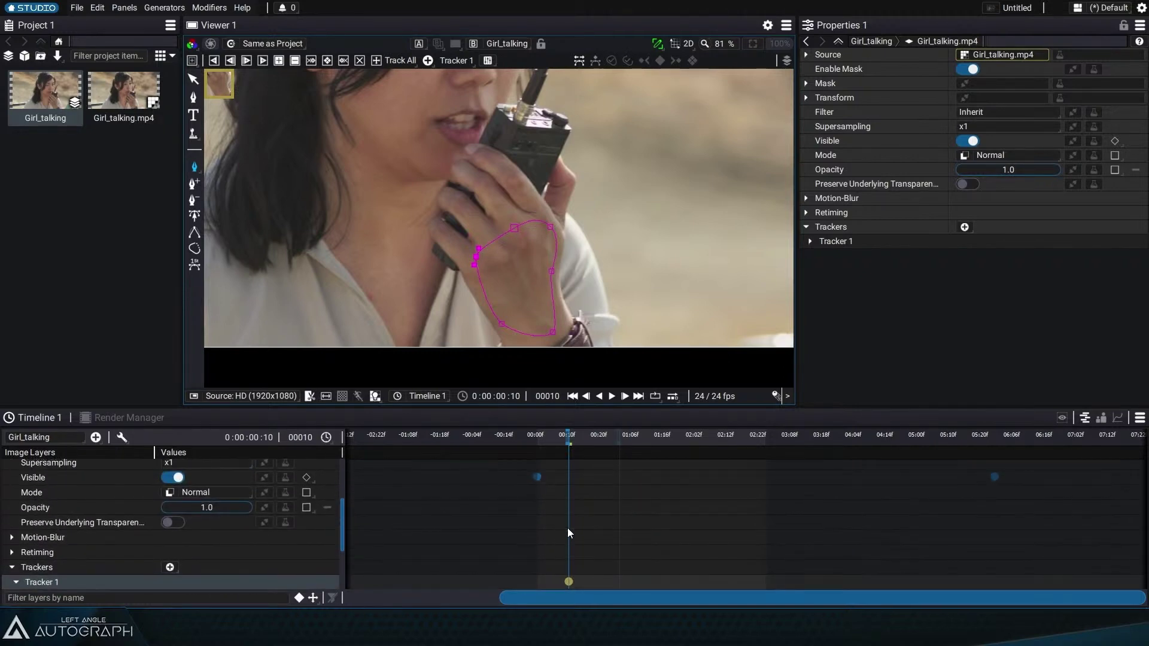
scroll(568, 528, down, 3)
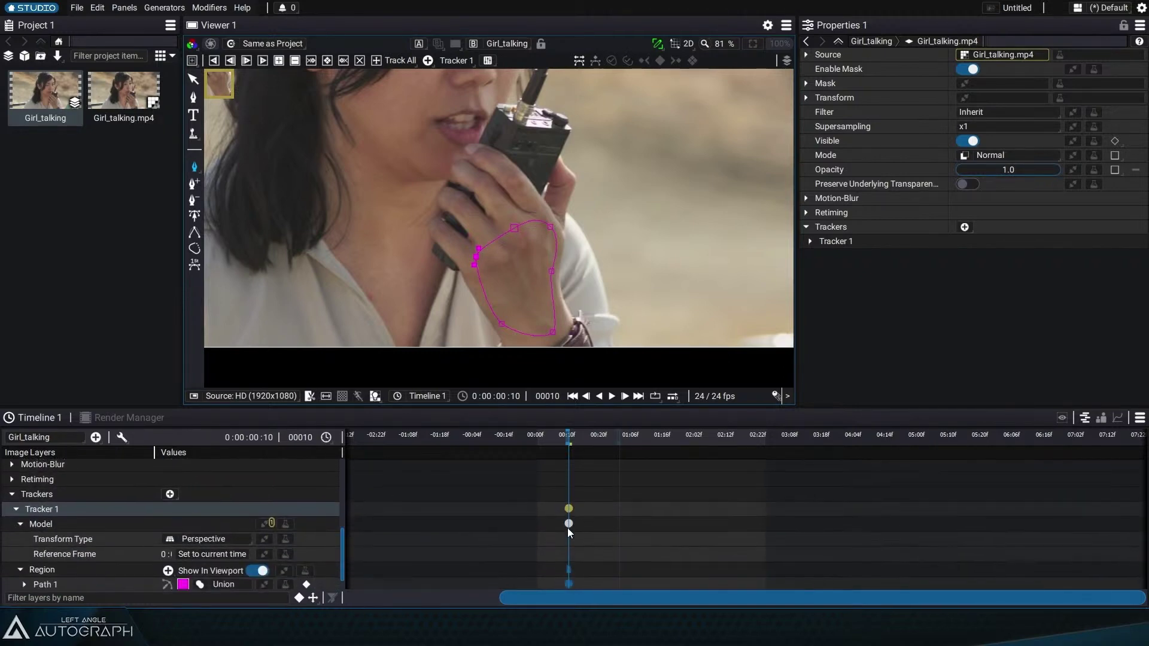
click(811, 241)
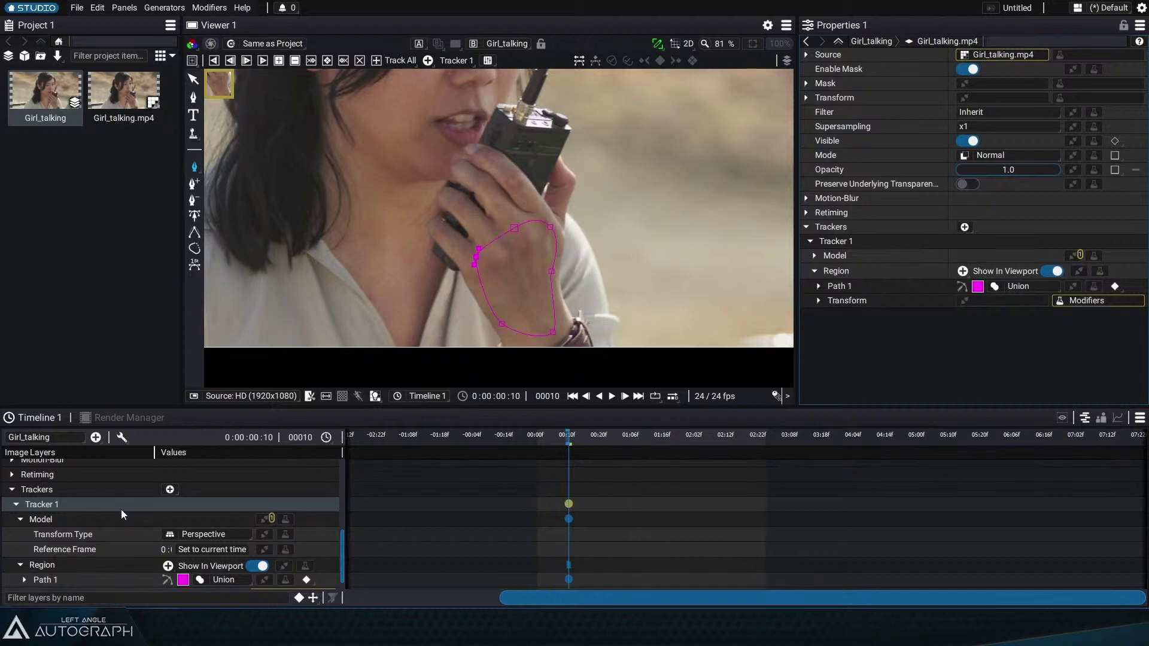
click(92, 519)
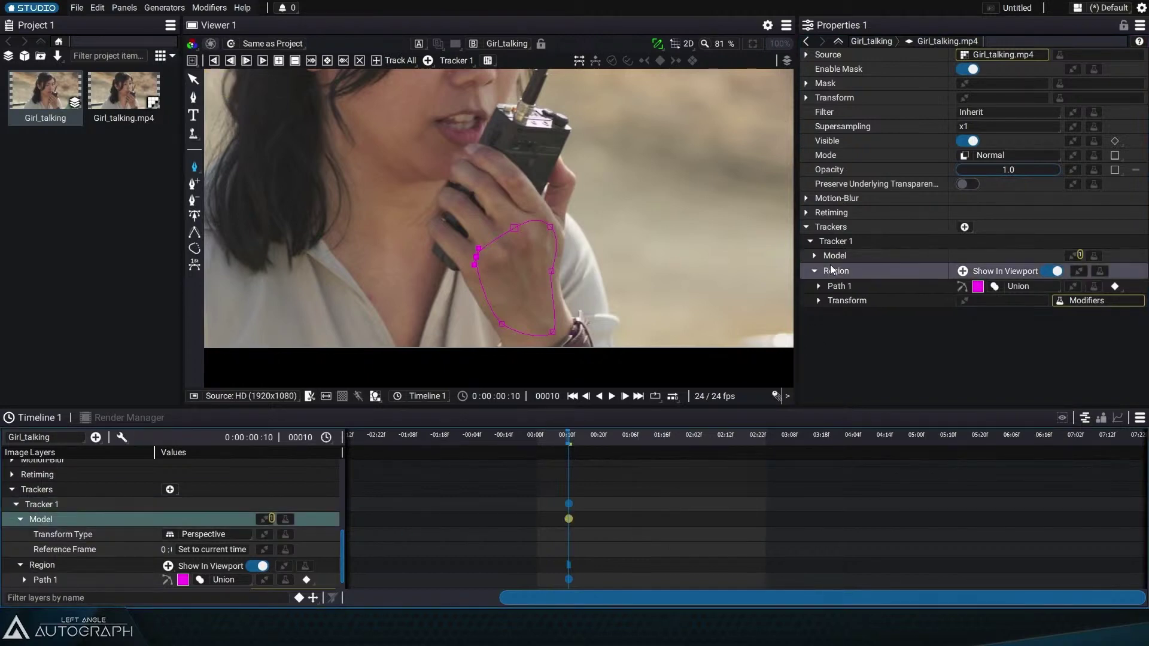
click(815, 255)
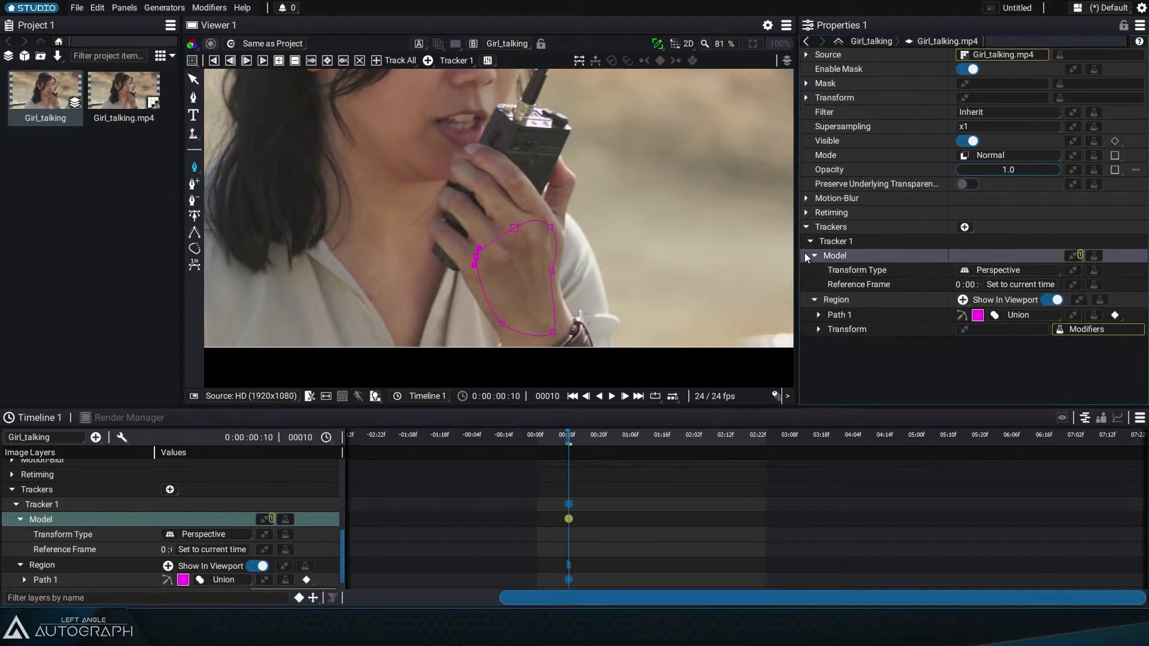
drag(798, 215, 735, 216)
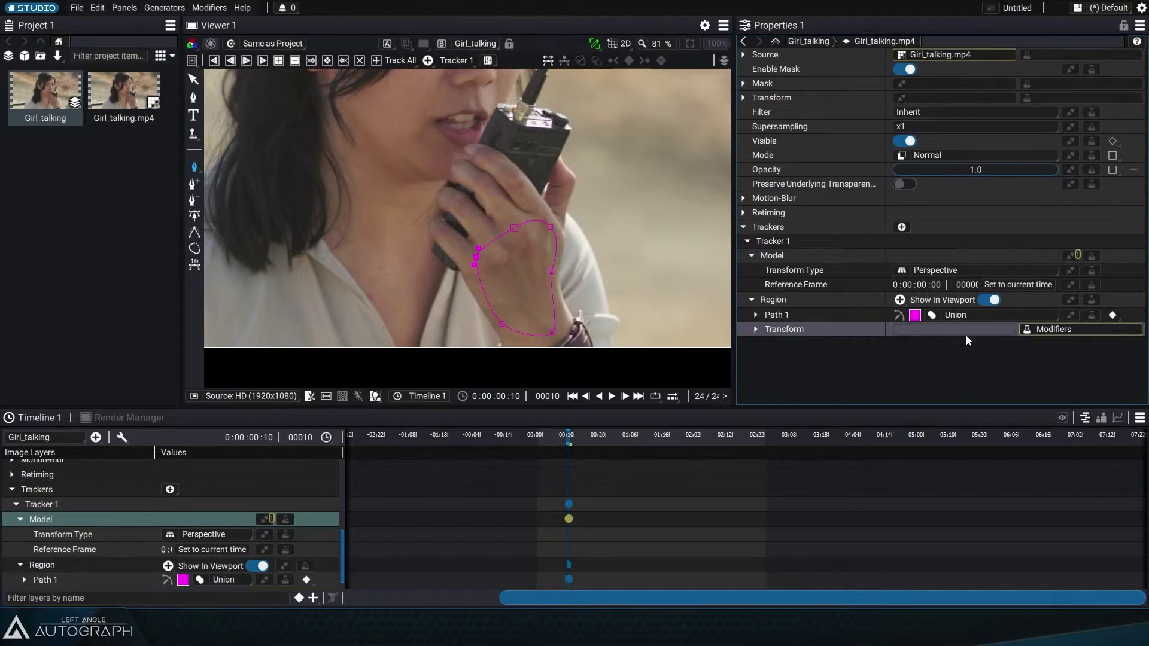
click(997, 287)
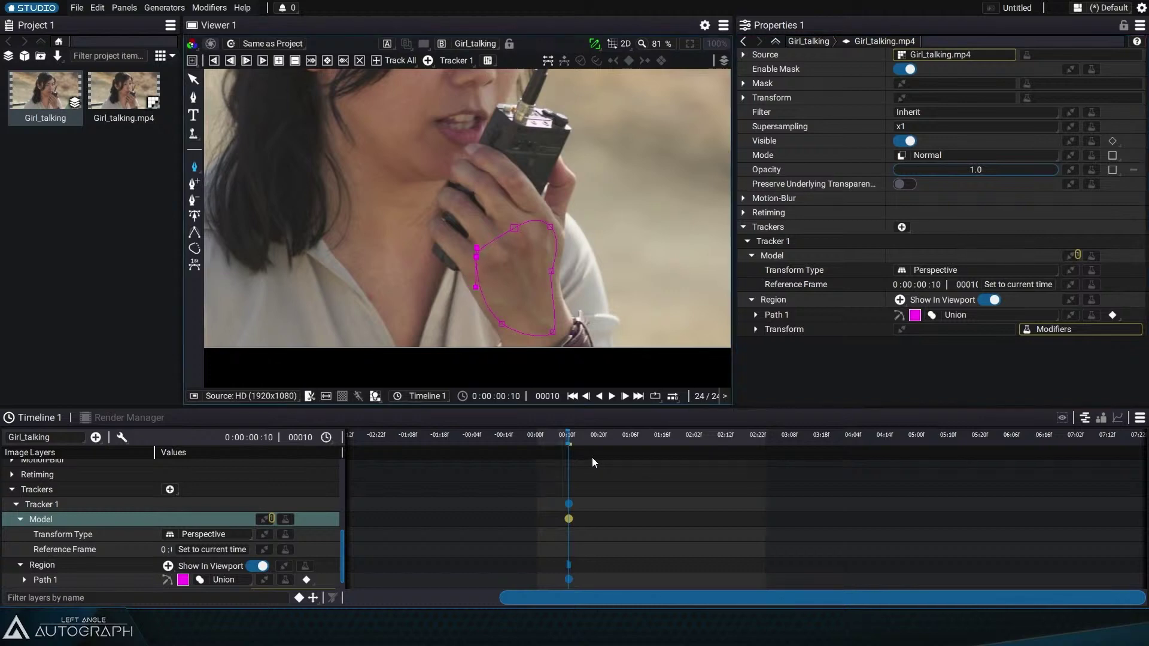
Step: Adjust the region path to cover more of the back of the hand, and track it backward and forward from frame 10
drag(517, 238, 513, 224)
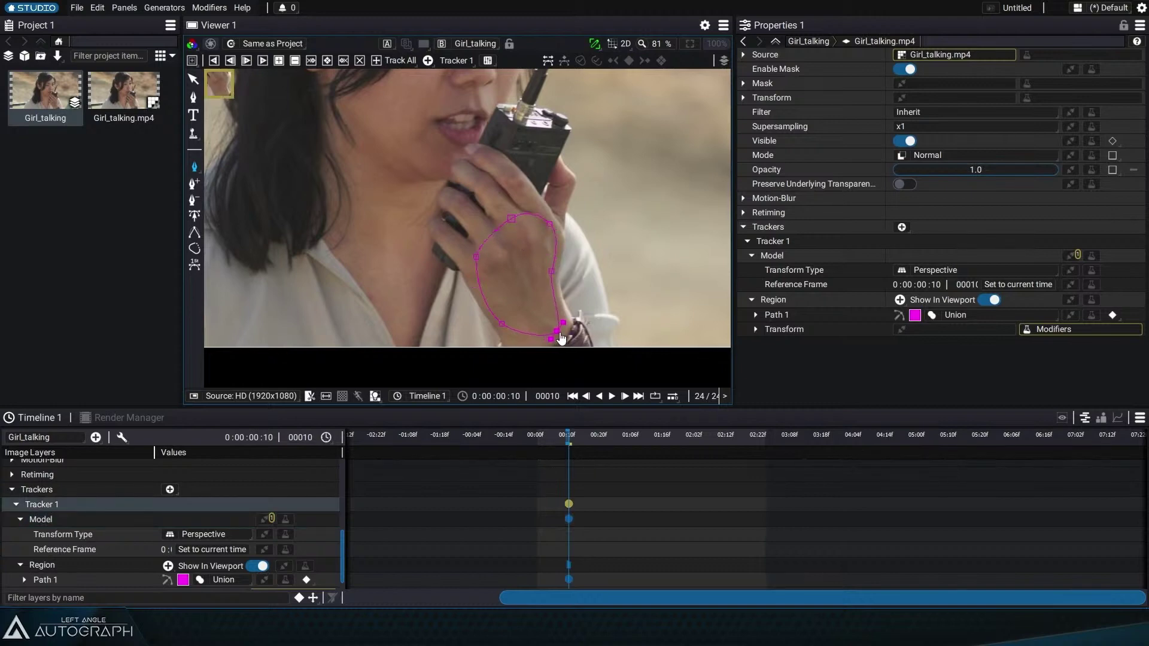
drag(506, 333, 518, 341)
click(214, 61)
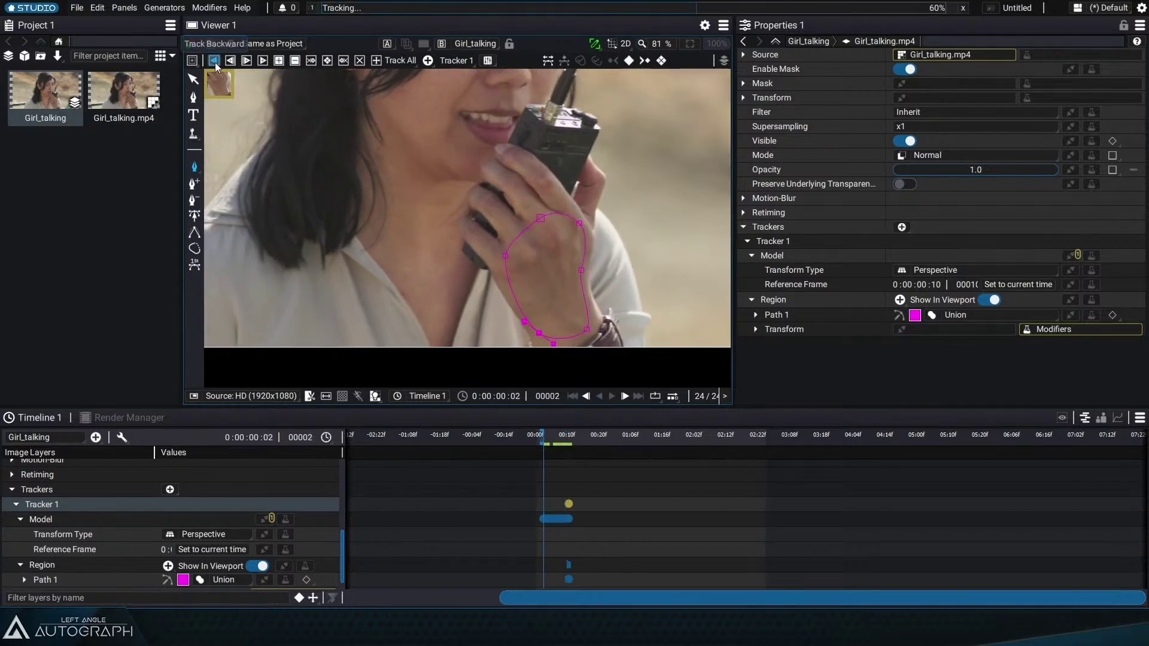
click(568, 446)
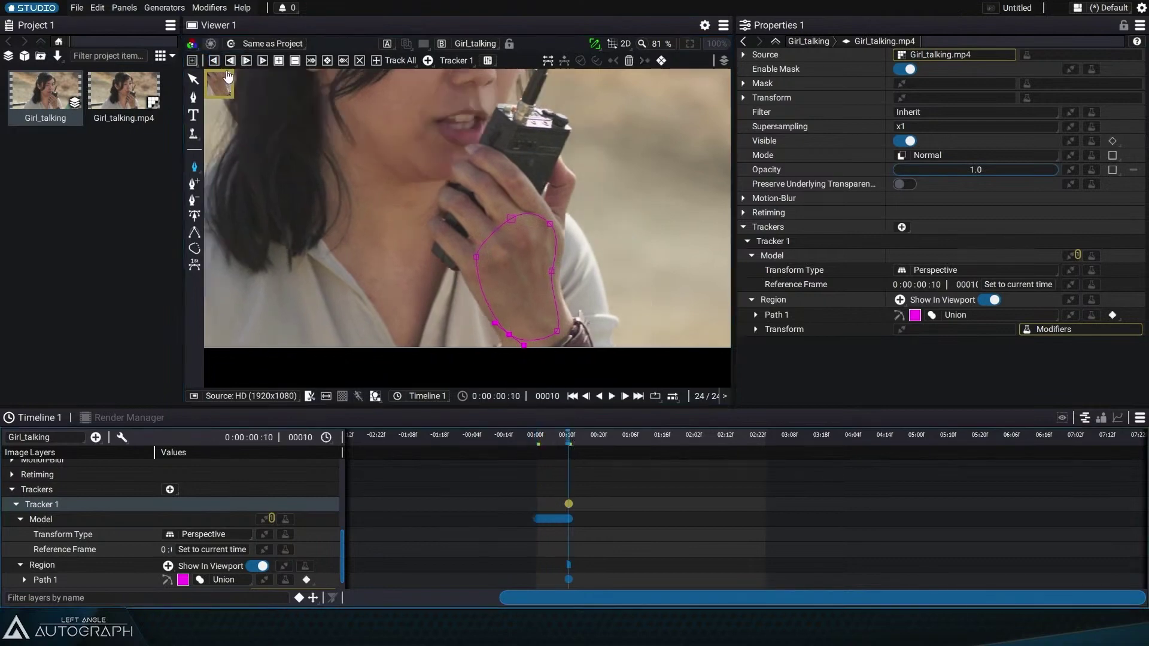
click(262, 60)
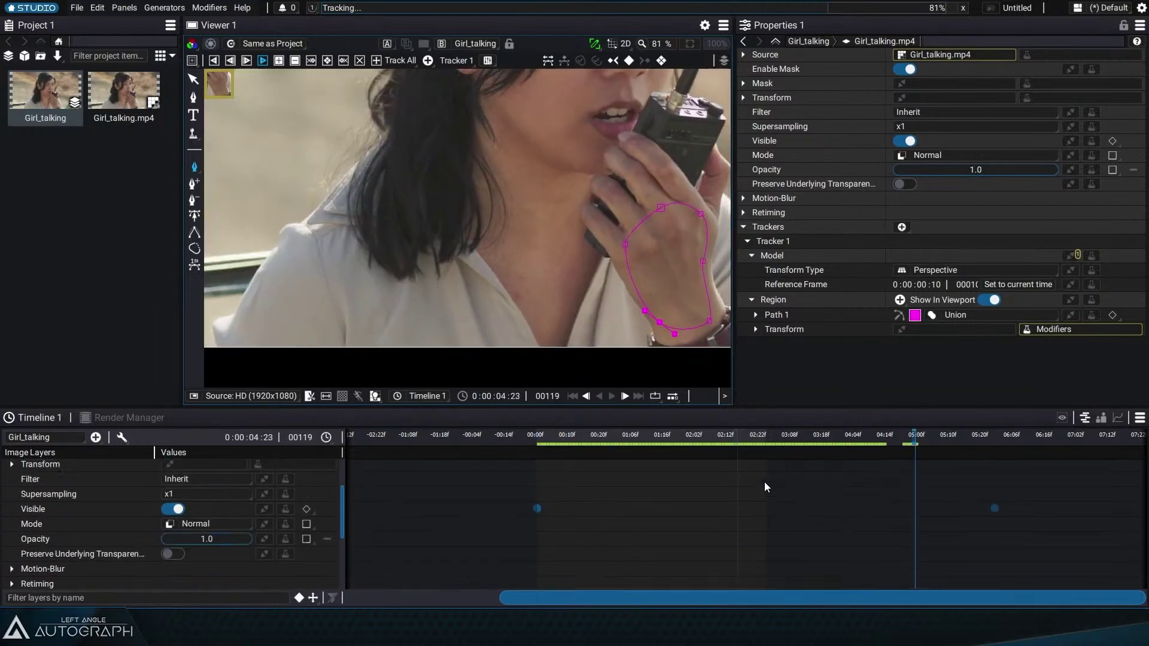
Step: Delete the tracked Model keyframes beyond the composition's three-second end and scrub through the remaining track
drag(731, 438, 759, 438)
drag(996, 466, 747, 439)
scroll(735, 517, down, 8)
drag(983, 483, 774, 549)
key(Delete)
drag(737, 441, 570, 443)
key(Left)
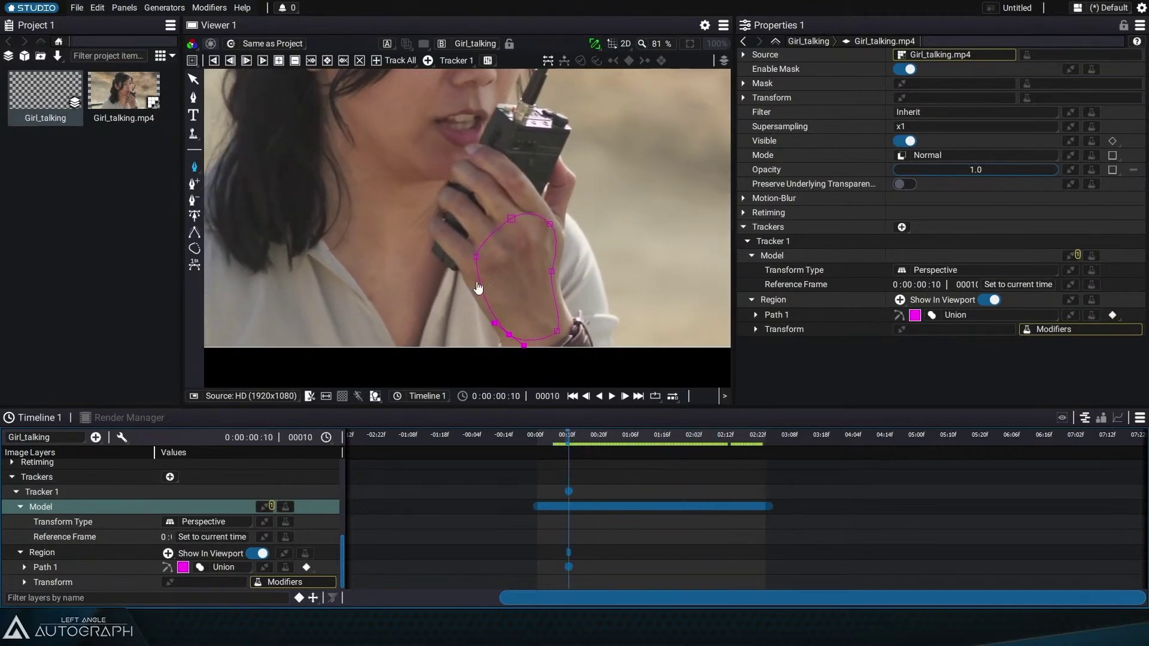
drag(660, 442, 591, 454)
Step: Switch to the file browser and import Logo_Left_Angle.png into the project
key(alt+Tab)
drag(631, 274, 70, 226)
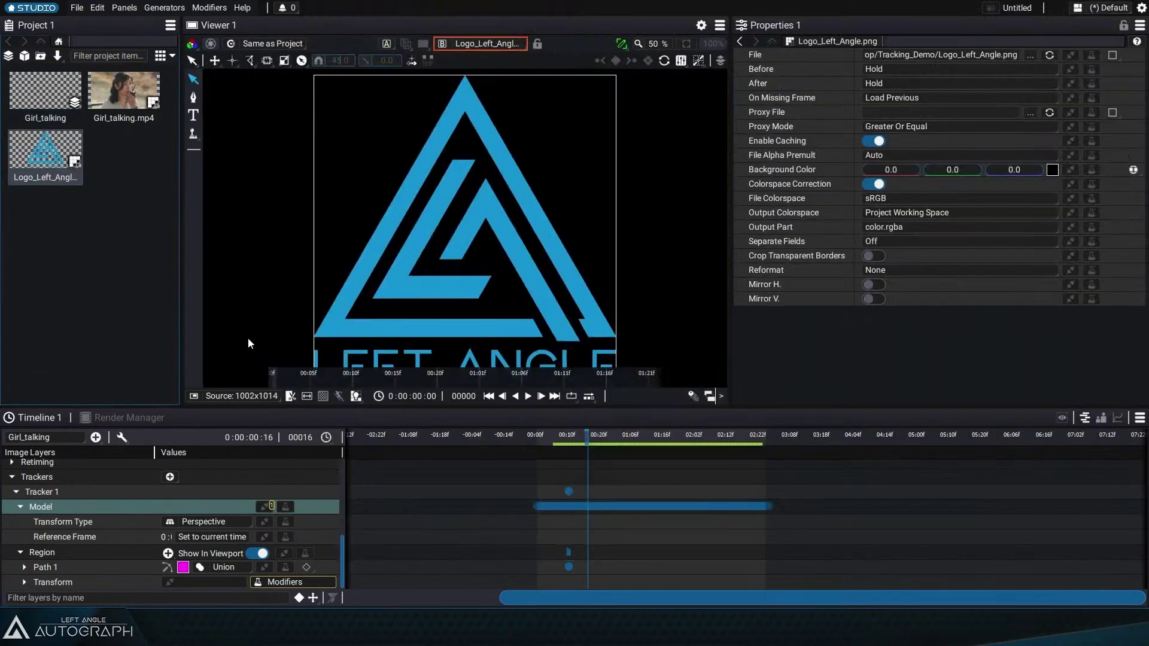
Step: Rename the Girl_talking composition as _Final_ and open it in the viewer
double_click(66, 123)
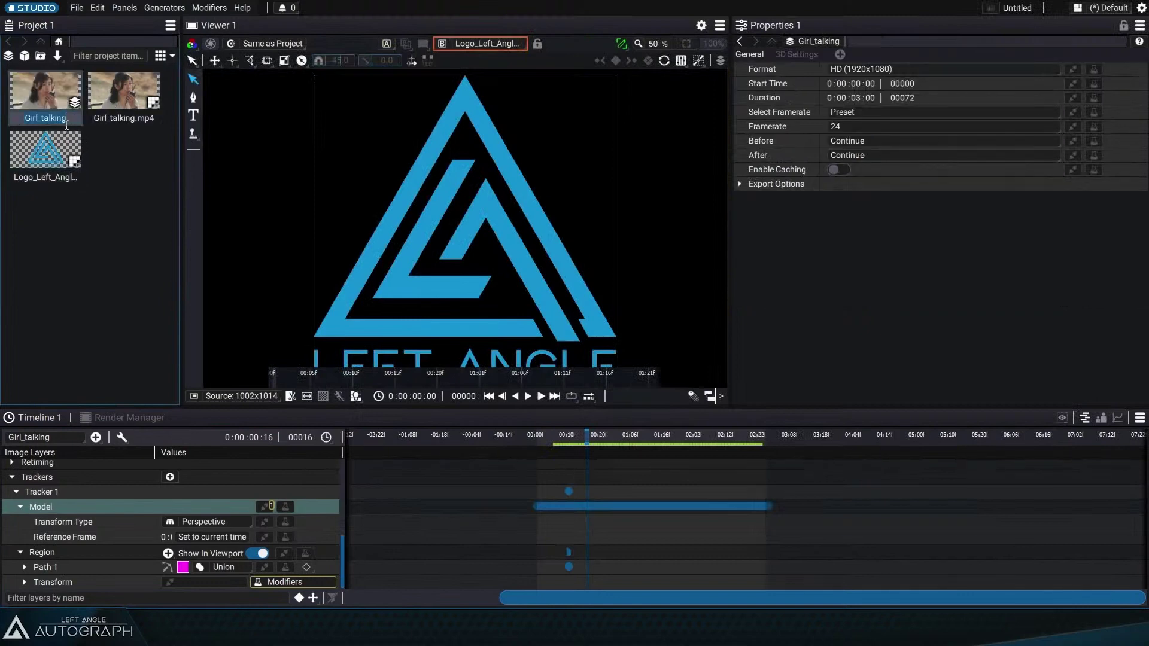
text(_Final_)
key(Return)
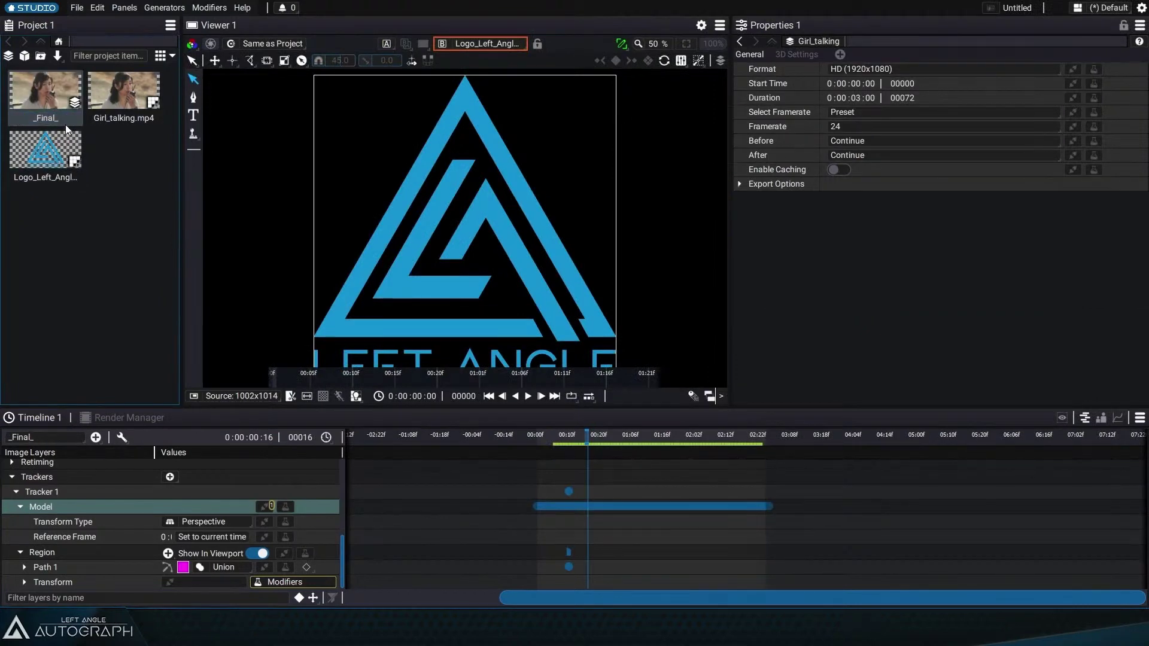
double_click(15, 89)
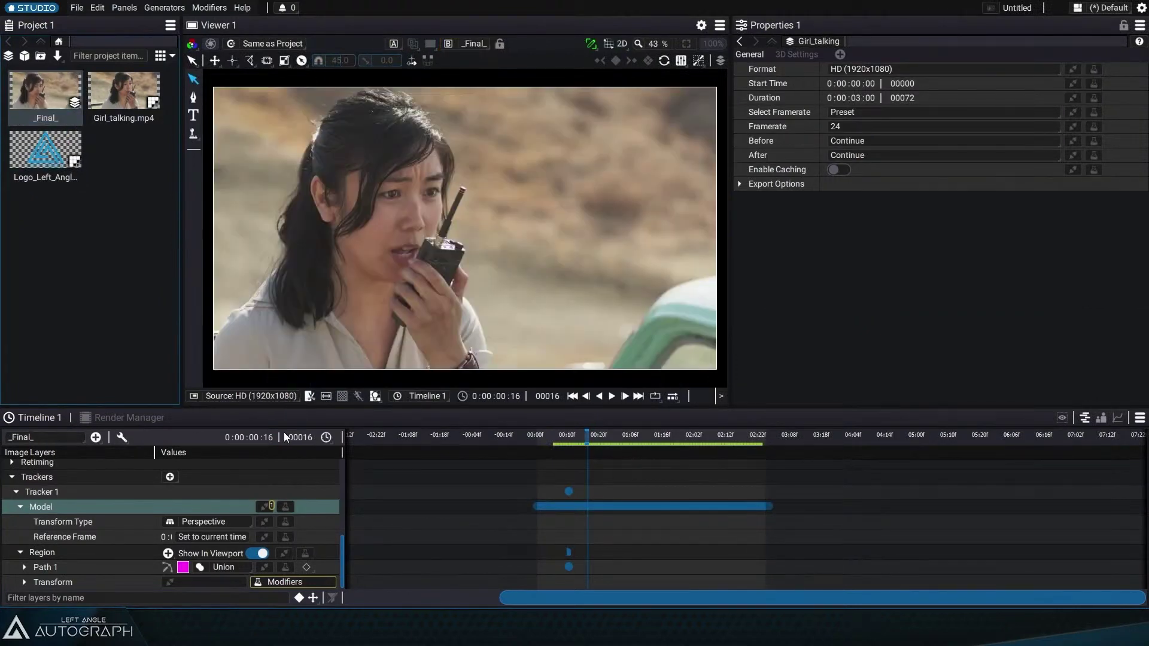
Step: Add Logo_Left_Angle.png as a layer above Girl_talking.mp4 and collapse the video layer's properties
click(74, 509)
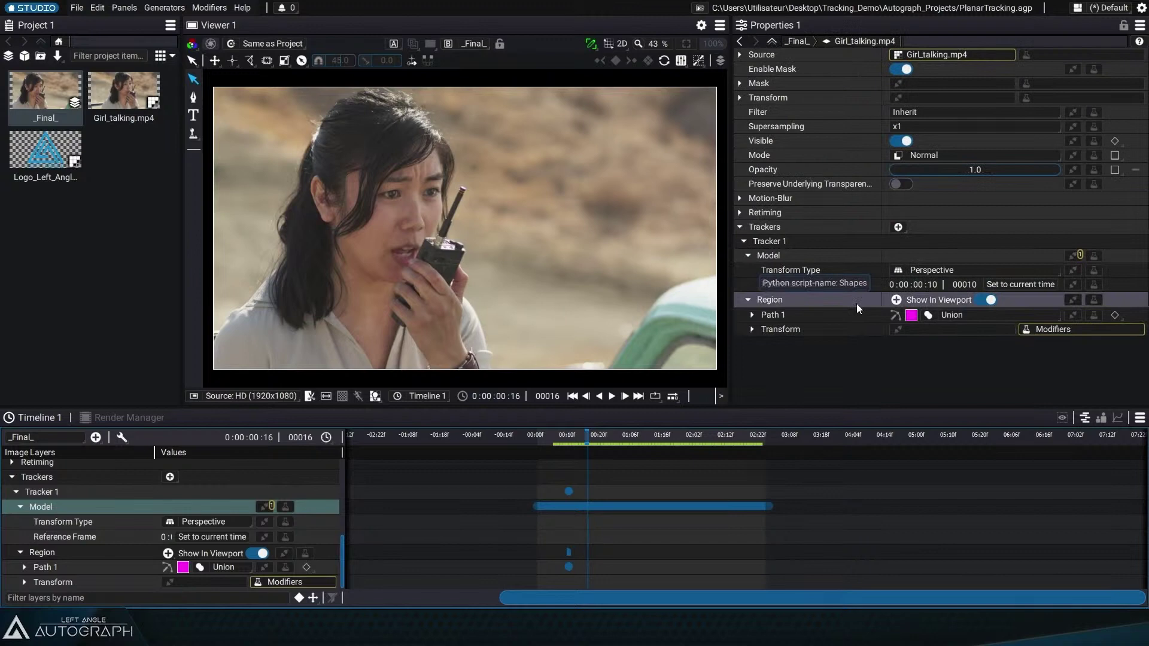
scroll(75, 503, up, 1)
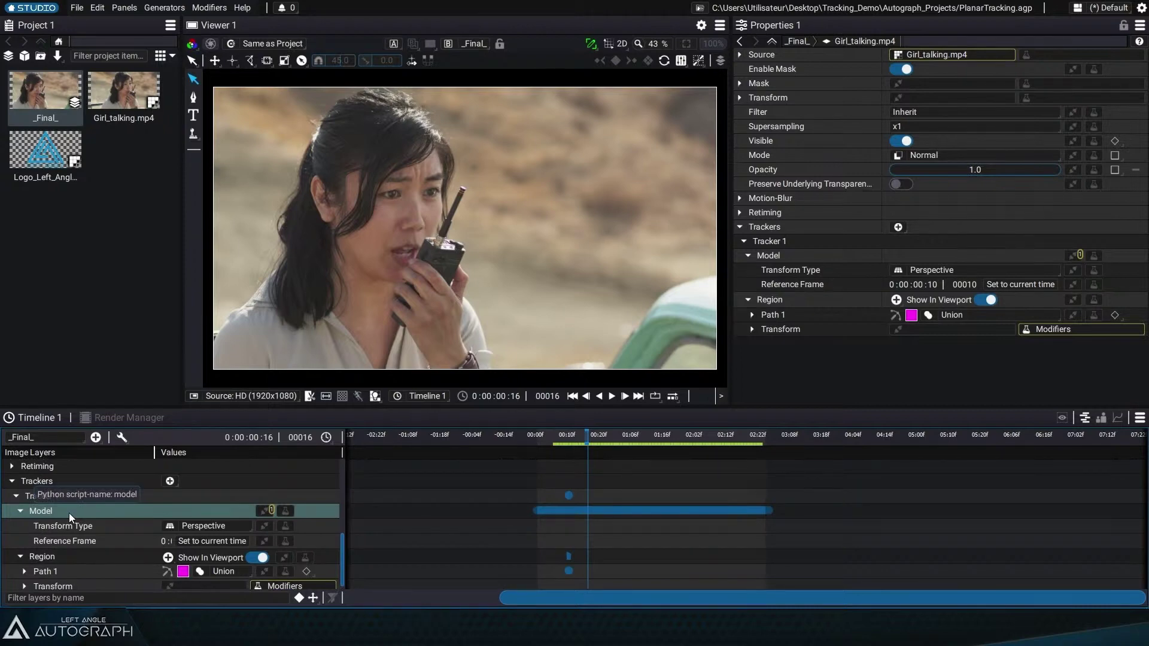
click(46, 152)
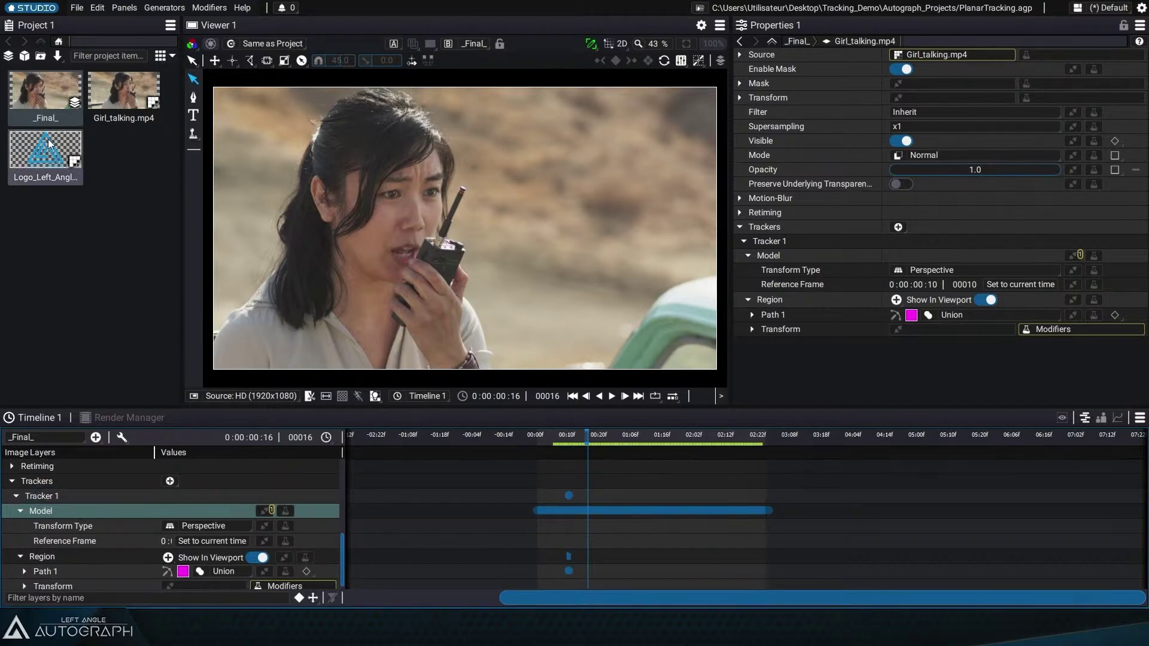
scroll(106, 486, up, 4)
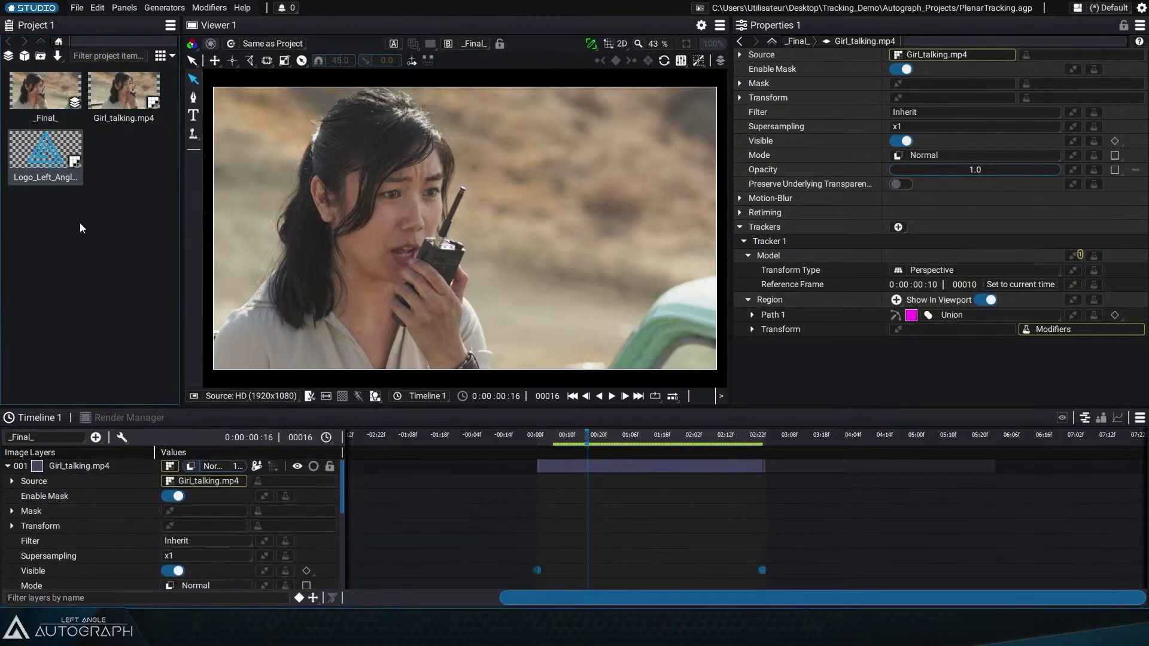
drag(93, 470, 93, 462)
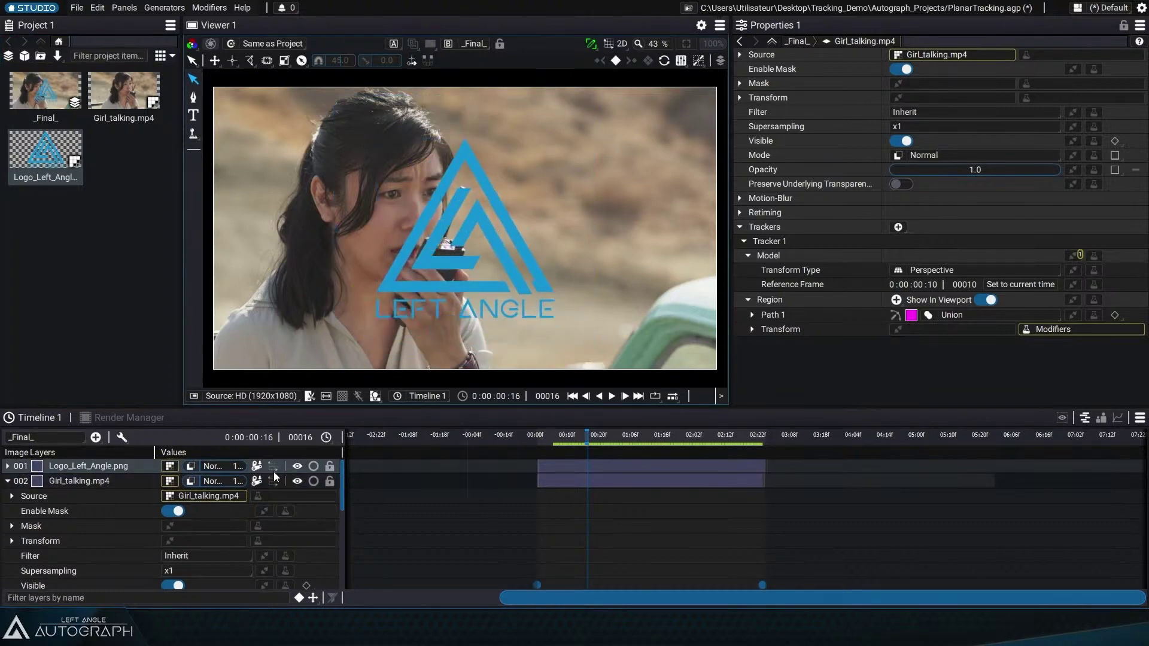
click(7, 481)
Step: Expand the Logo_Left_Angle.png layer and add a CornerPin modifier to its Transform
click(7, 466)
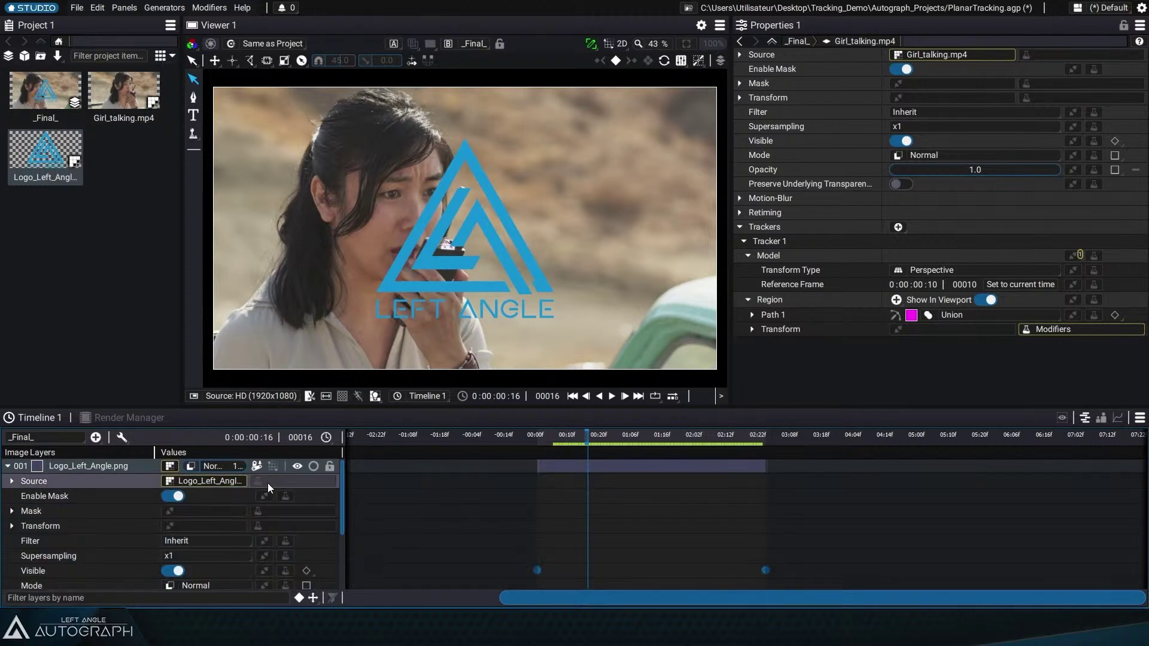
click(268, 483)
key(Escape)
click(308, 523)
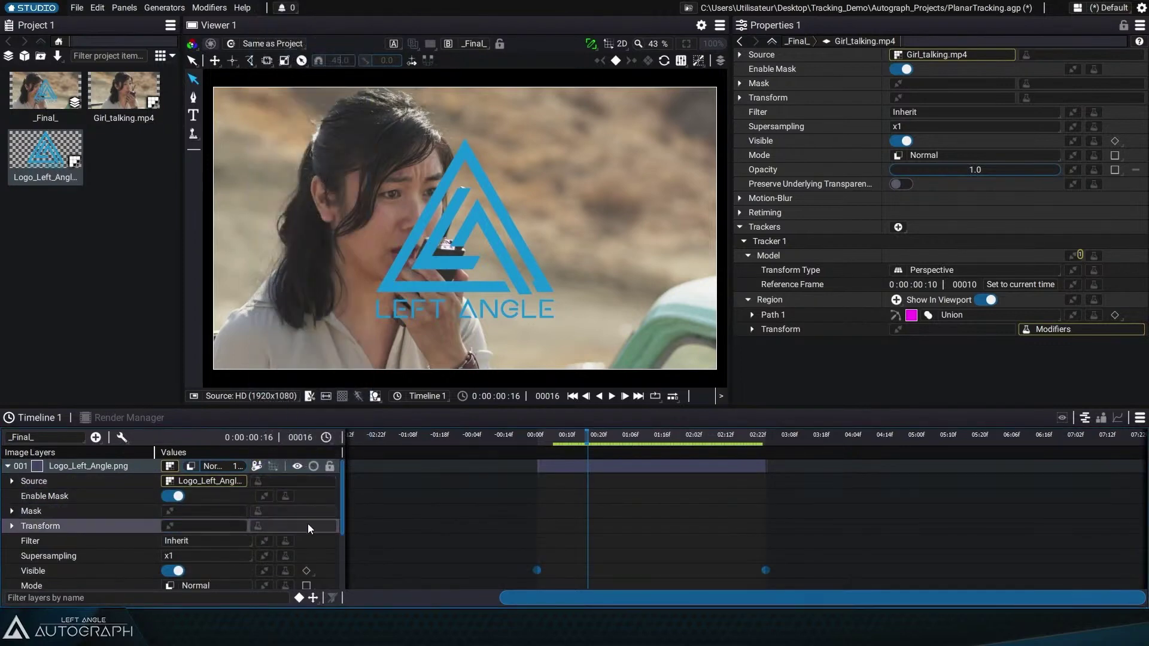
text(cor)
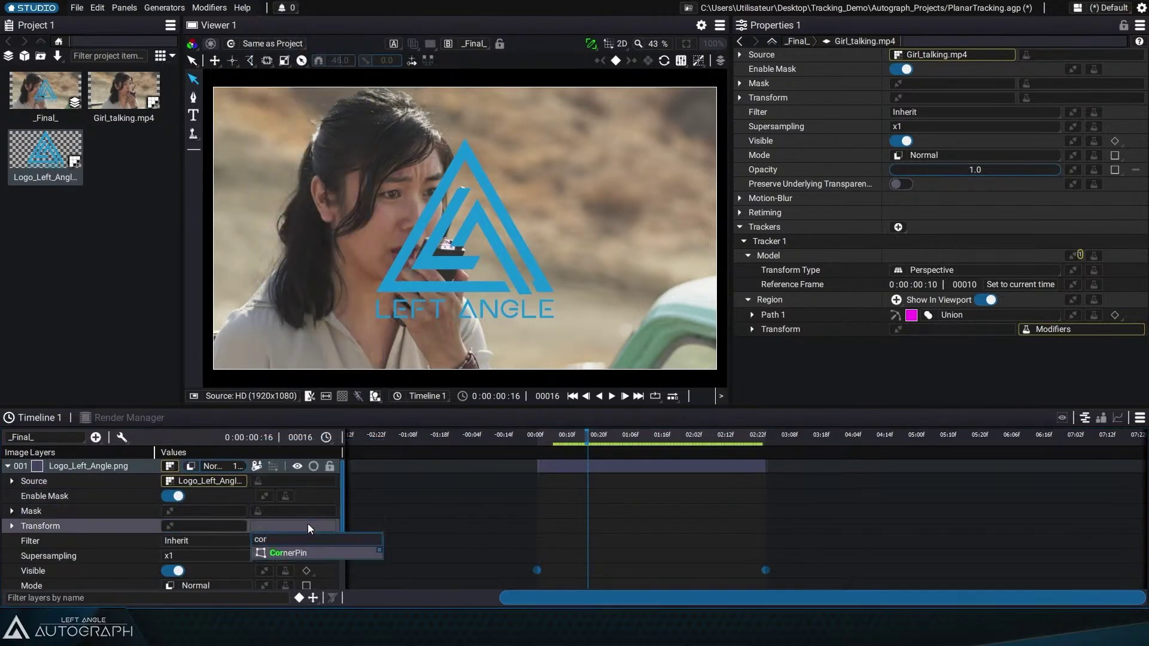
key(Return)
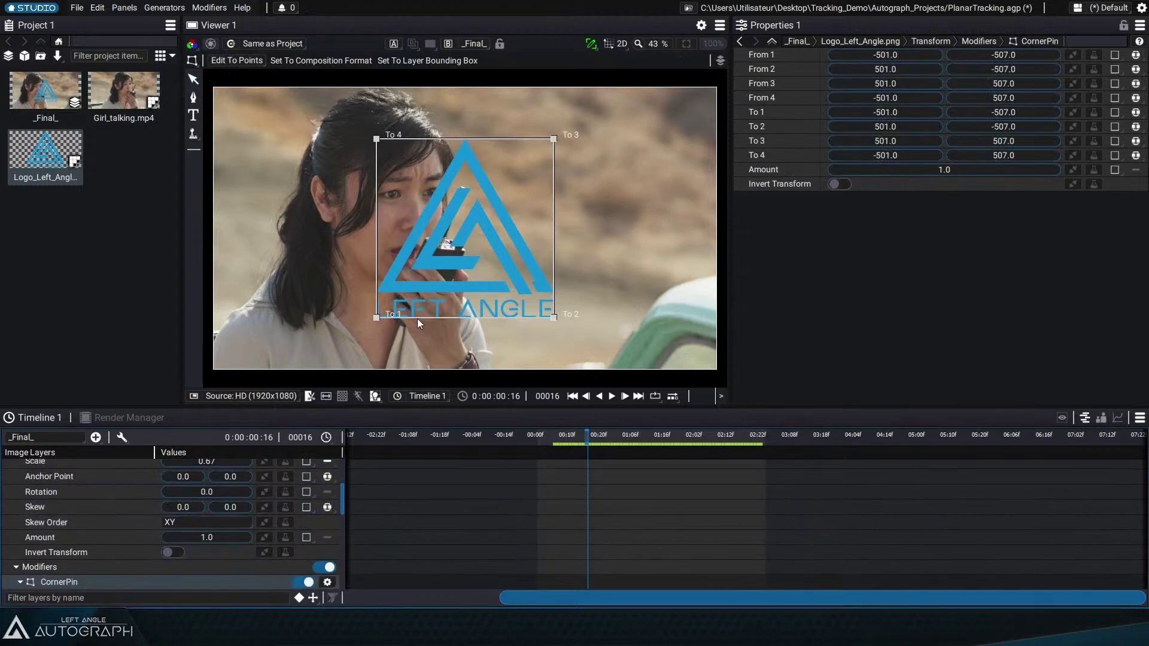
Step: Select the Girl_talking.mp4 layer to check its tracker's Reference Frame and move to frame 10
scroll(157, 489, up, 5)
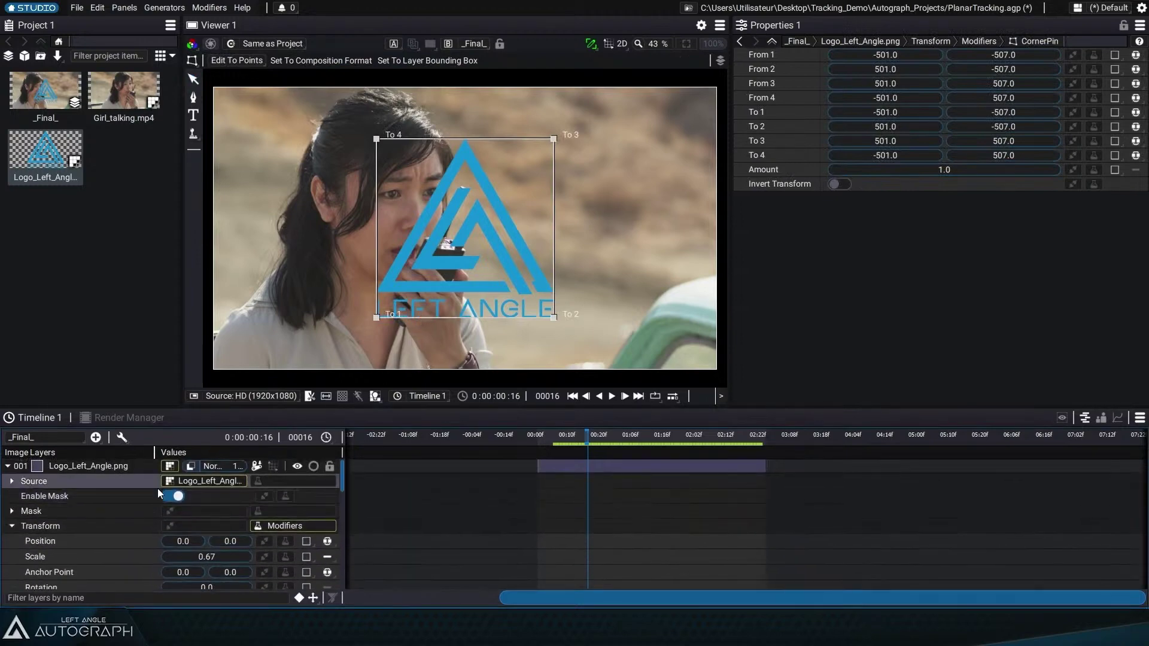
scroll(80, 498, down, 5)
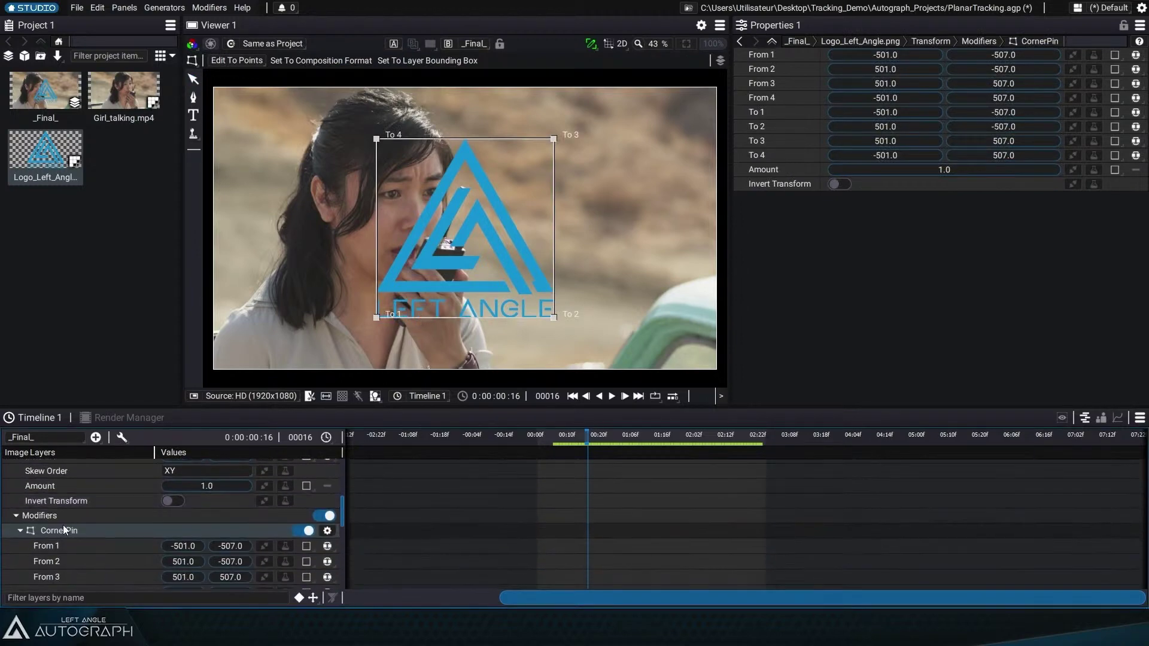
scroll(66, 527, down, 7)
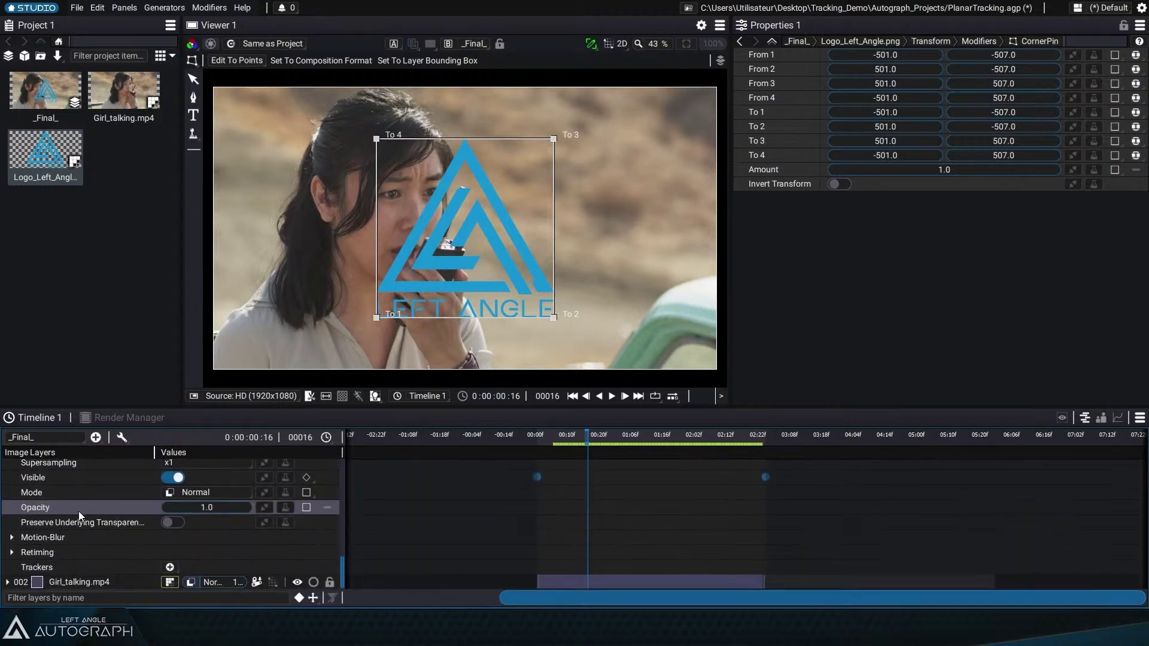
click(87, 580)
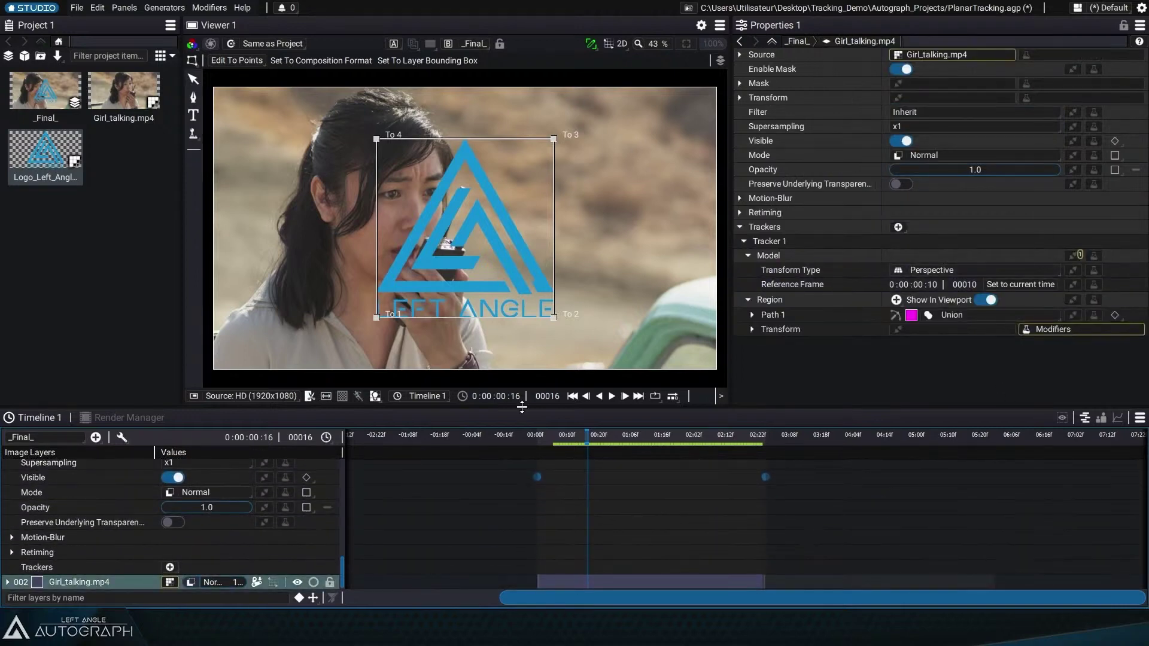
drag(591, 435, 568, 435)
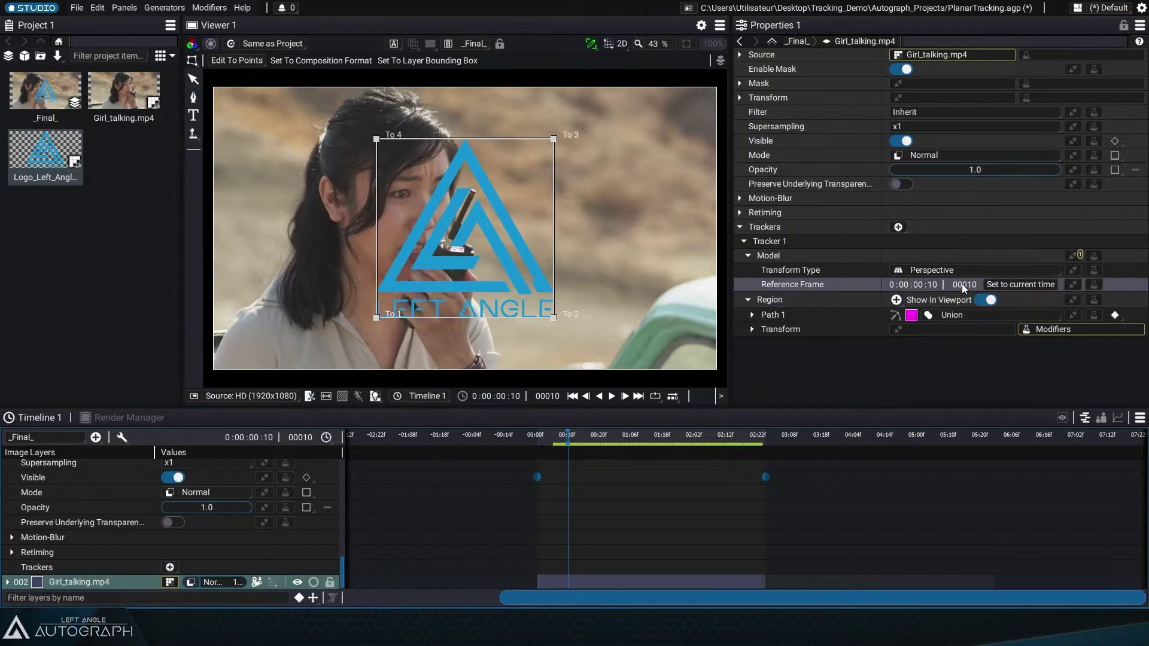
Step: Select the logo layer and place its four CornerPin To points on the lower back of the hand, just above the bracelet
drag(342, 573, 354, 466)
click(143, 467)
scroll(521, 192, up, 2)
drag(520, 192, 559, 159)
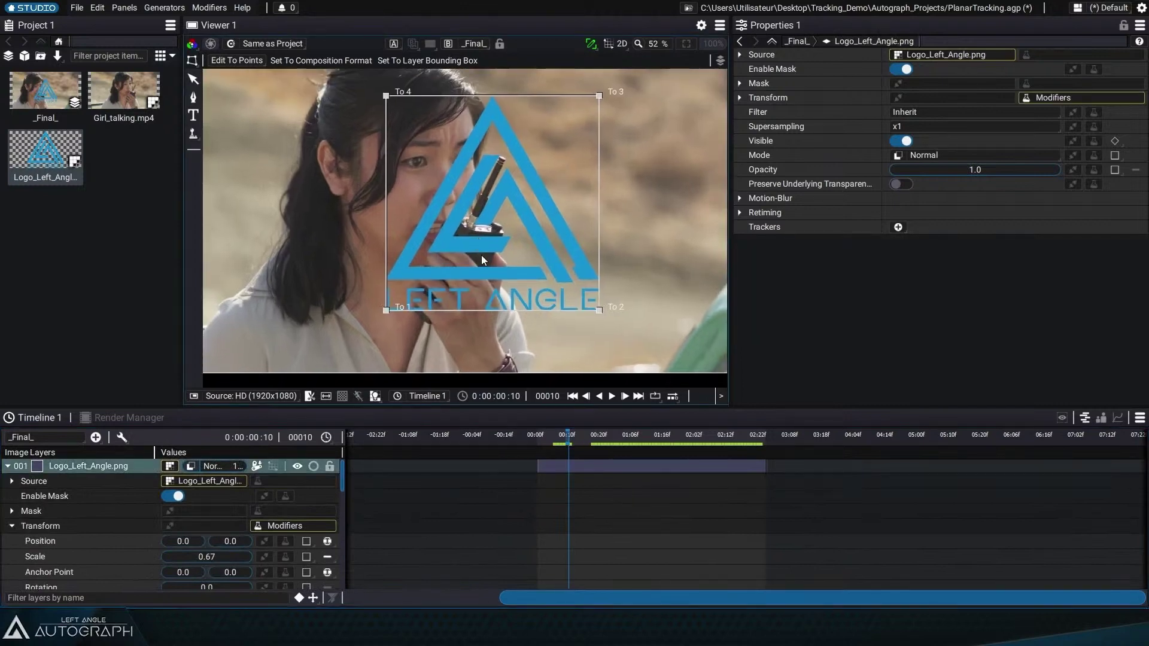
drag(386, 305, 455, 354)
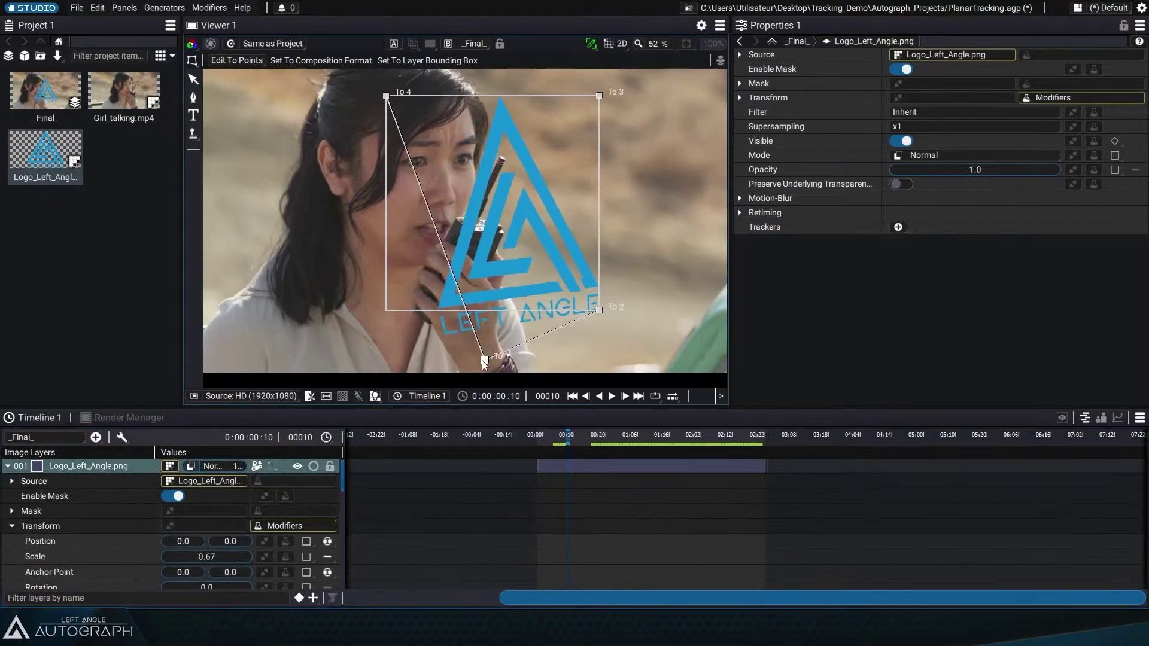
click(231, 60)
click(246, 76)
drag(599, 310, 499, 353)
drag(597, 97, 480, 290)
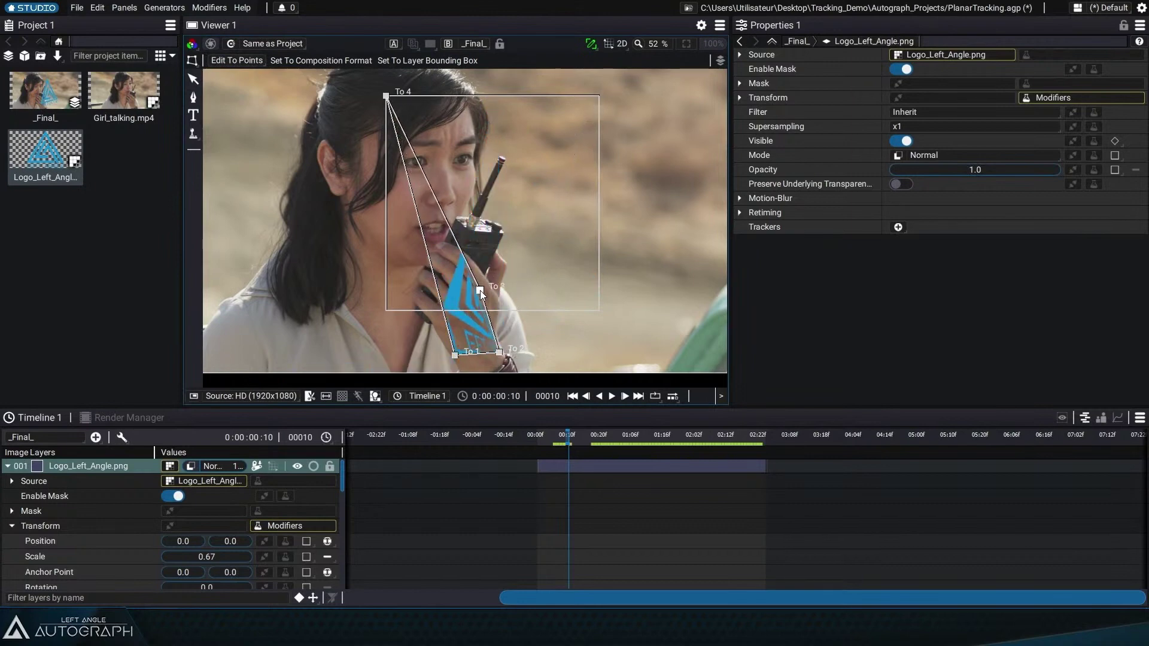
drag(386, 96, 453, 305)
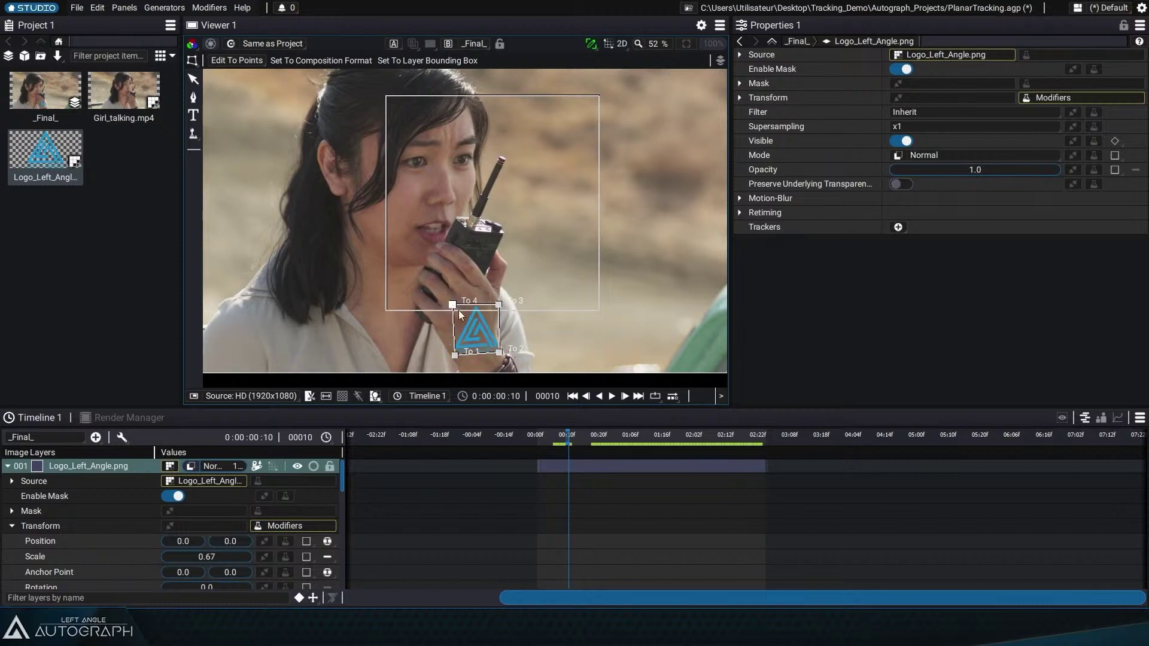
Step: Fine-tune the pinned corners so the logo tilts with the angle of the wrist
mouse_move(499, 353)
mouse_down()
mouse_move(459, 364)
mouse_move(499, 358)
mouse_up()
drag(499, 304, 449, 318)
drag(498, 358, 499, 353)
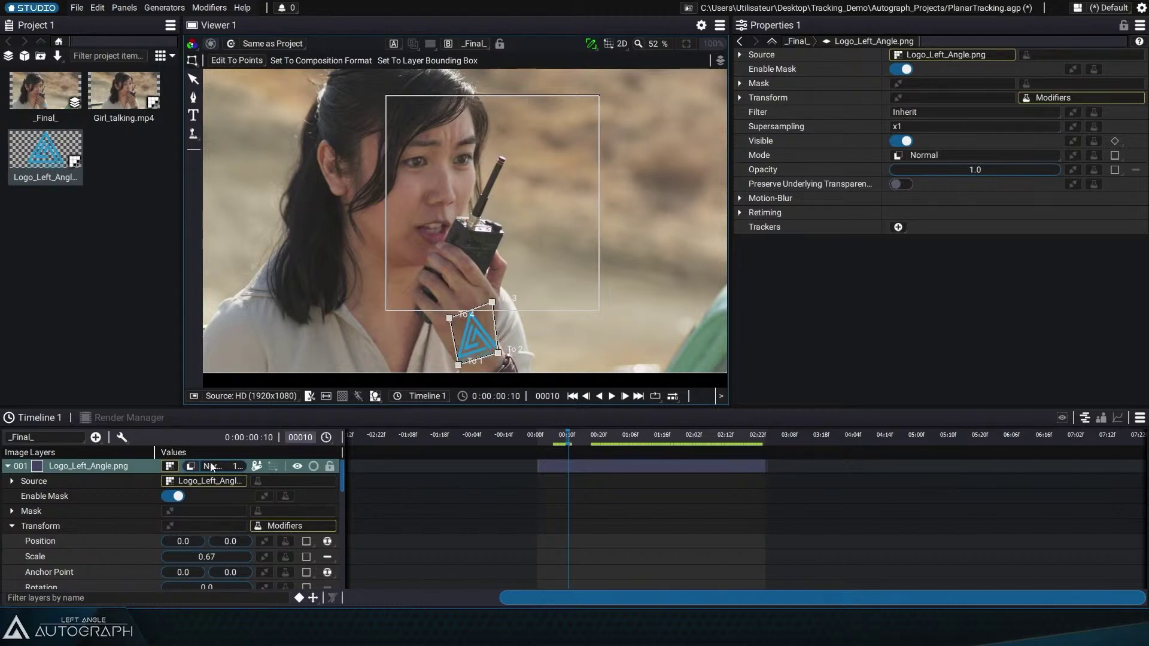
Step: Add a Follow Track modifier to the logo layer's Transform after the CornerPin
click(50, 525)
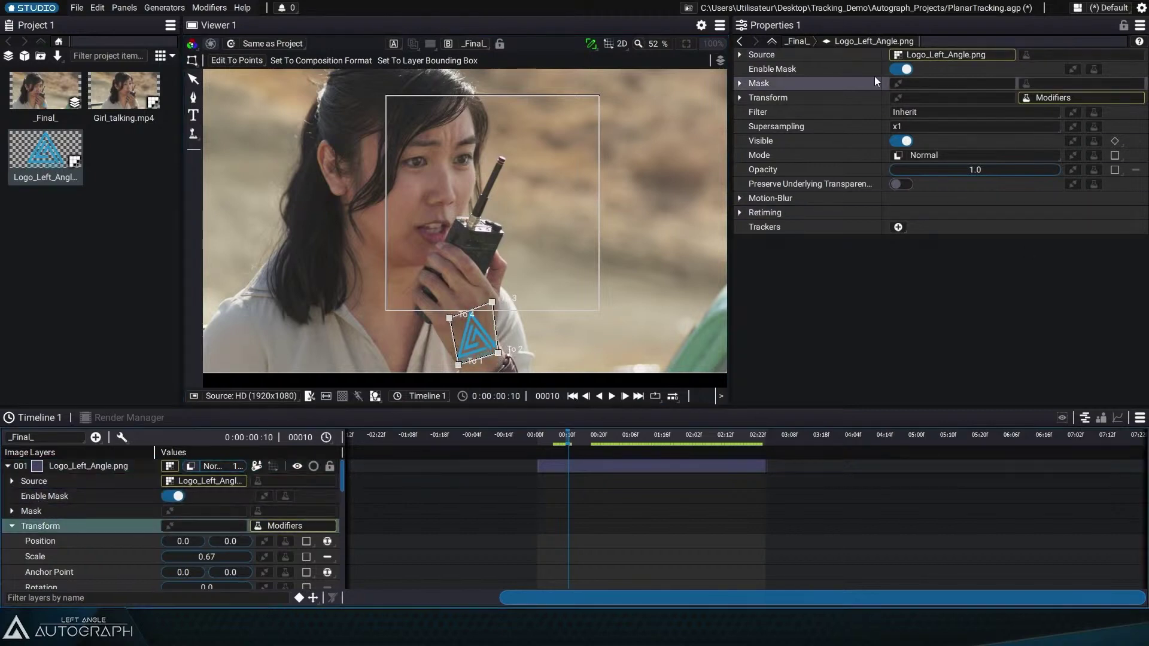
click(1075, 94)
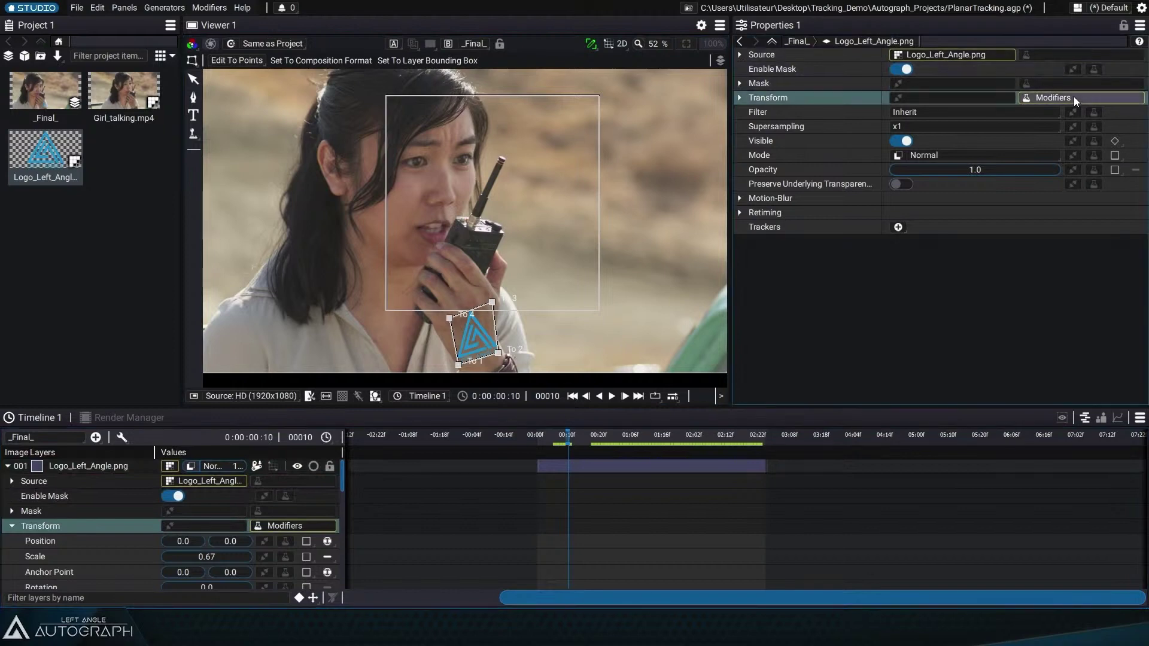
text(fo)
key(Down)
key(Down)
key(Return)
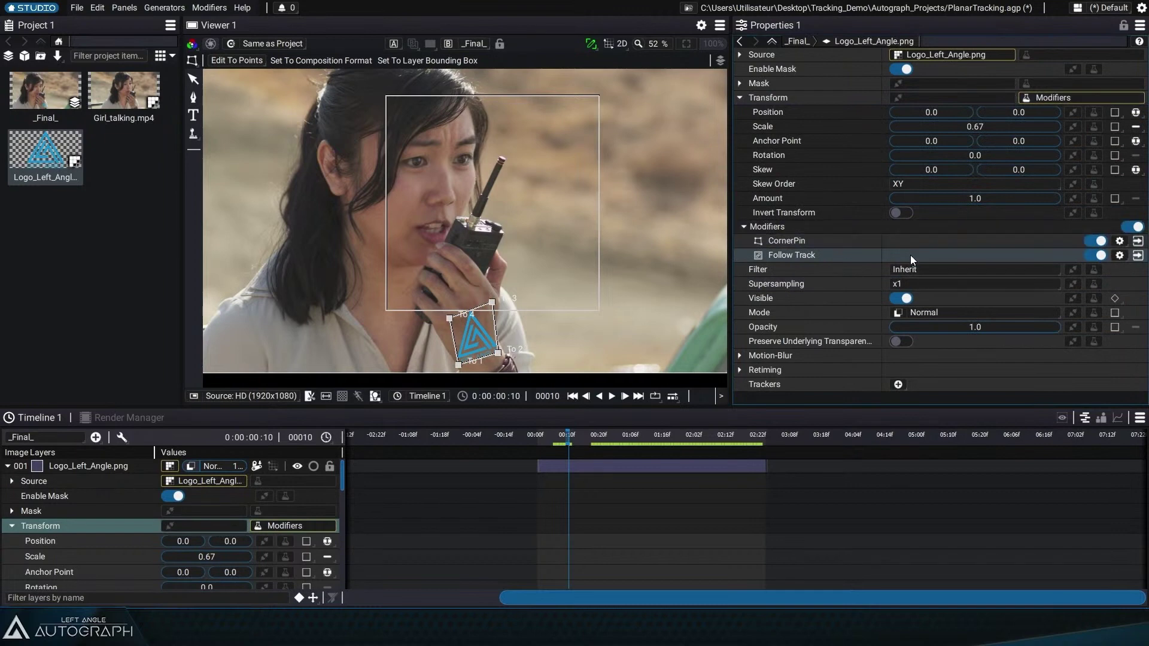
Step: Link the Follow Track's Model to Tracker 1's Model on Girl_talking.mp4 and scrub to frame 28 to check the movement
click(1138, 255)
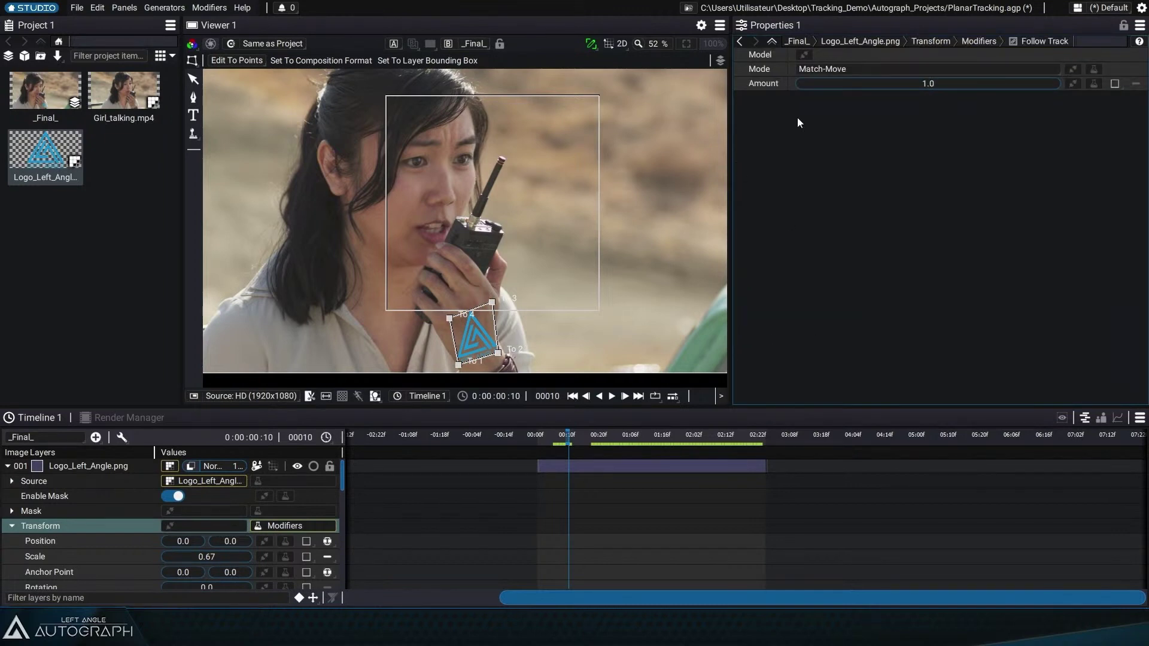
click(803, 55)
click(730, 149)
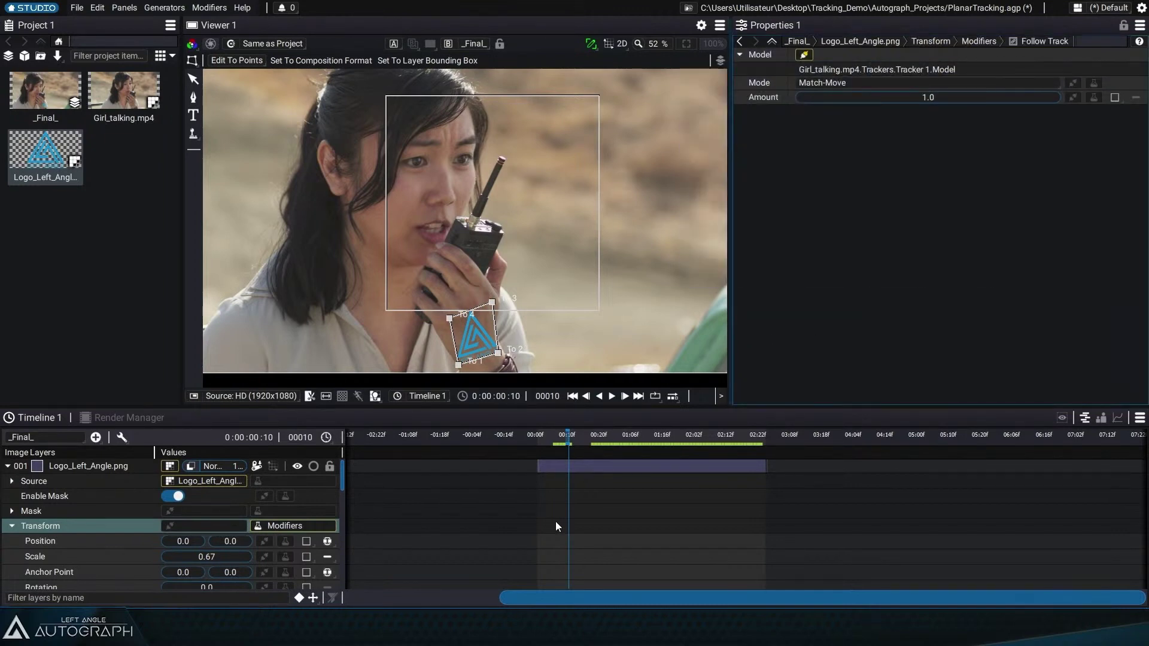
drag(570, 440, 626, 439)
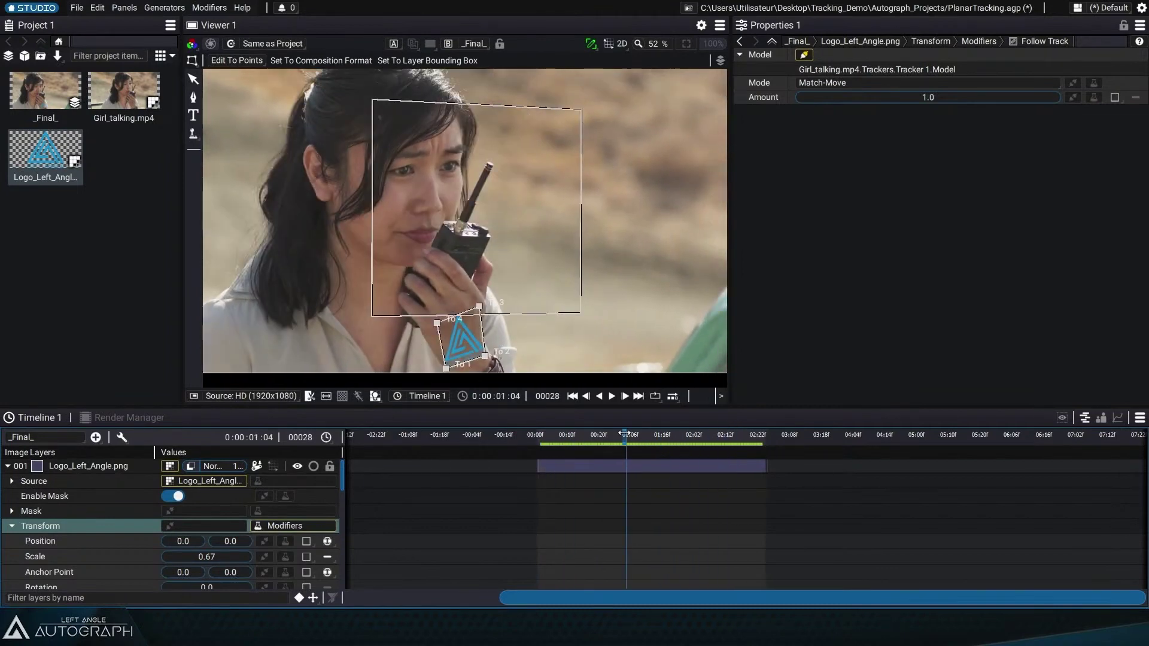
Step: Set the logo layer's blending mode to Soft Light and its opacity to 0.50, and check the layer in isolation
click(195, 465)
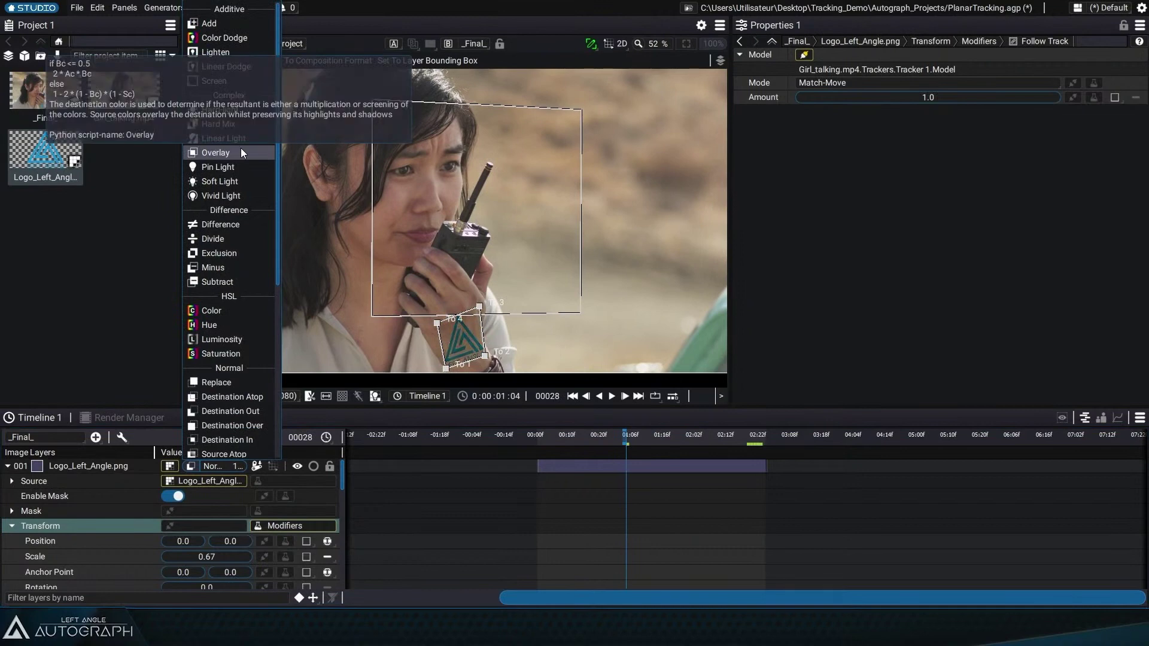
click(238, 182)
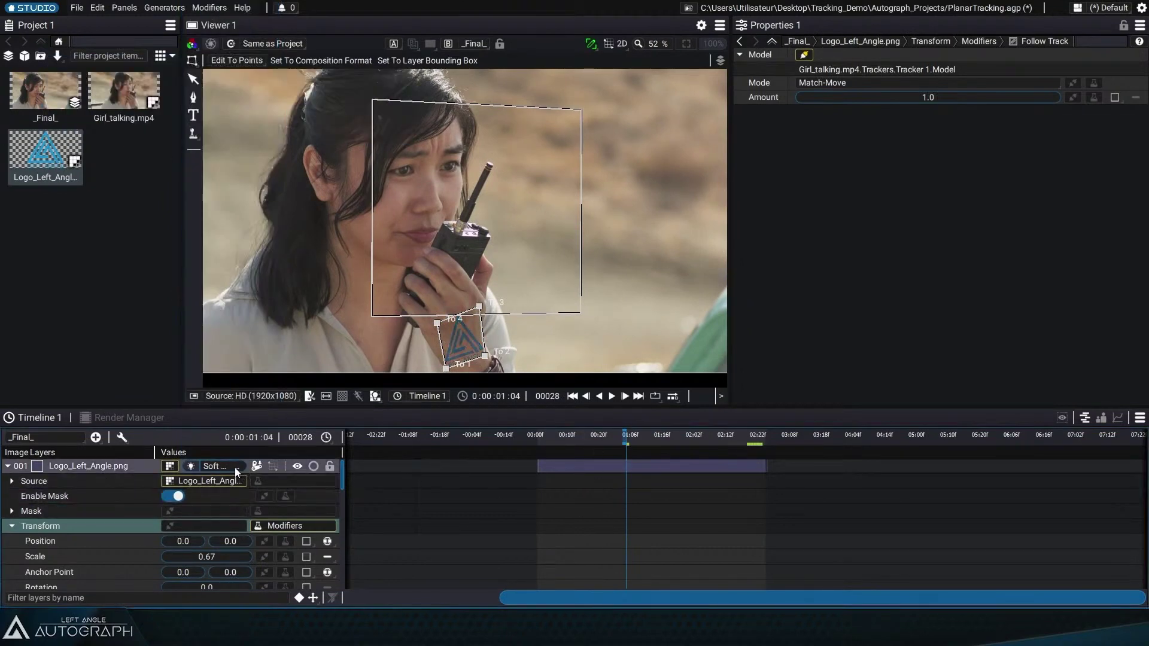
drag(346, 438, 407, 439)
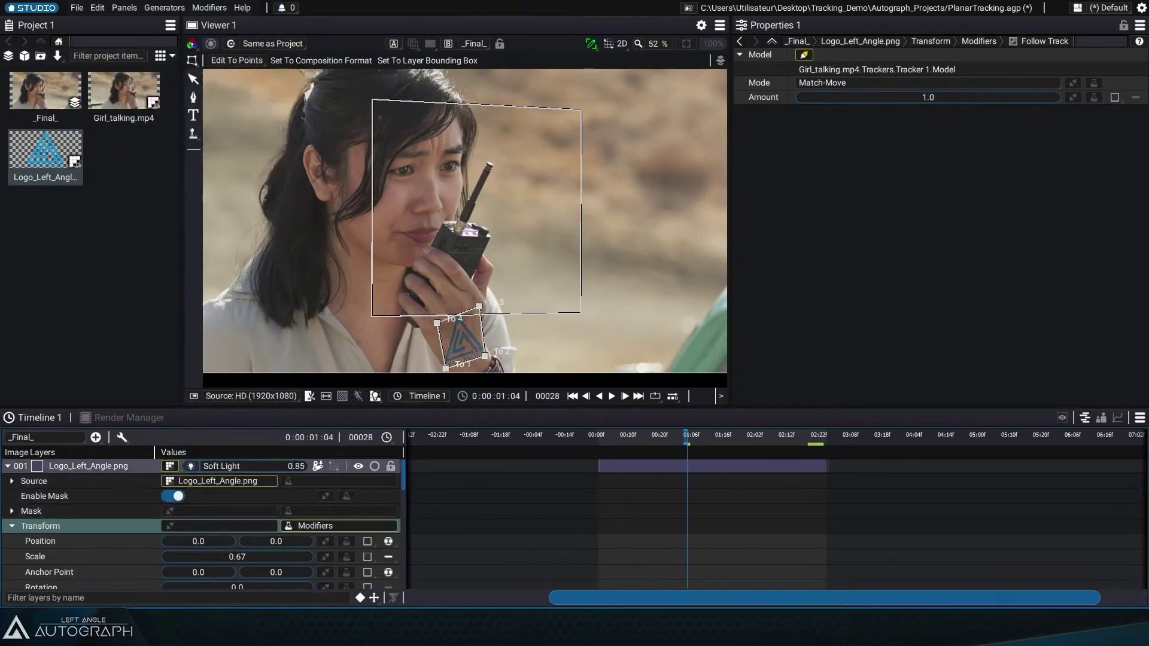
drag(270, 466, 269, 468)
text(0.5)
key(Return)
click(375, 467)
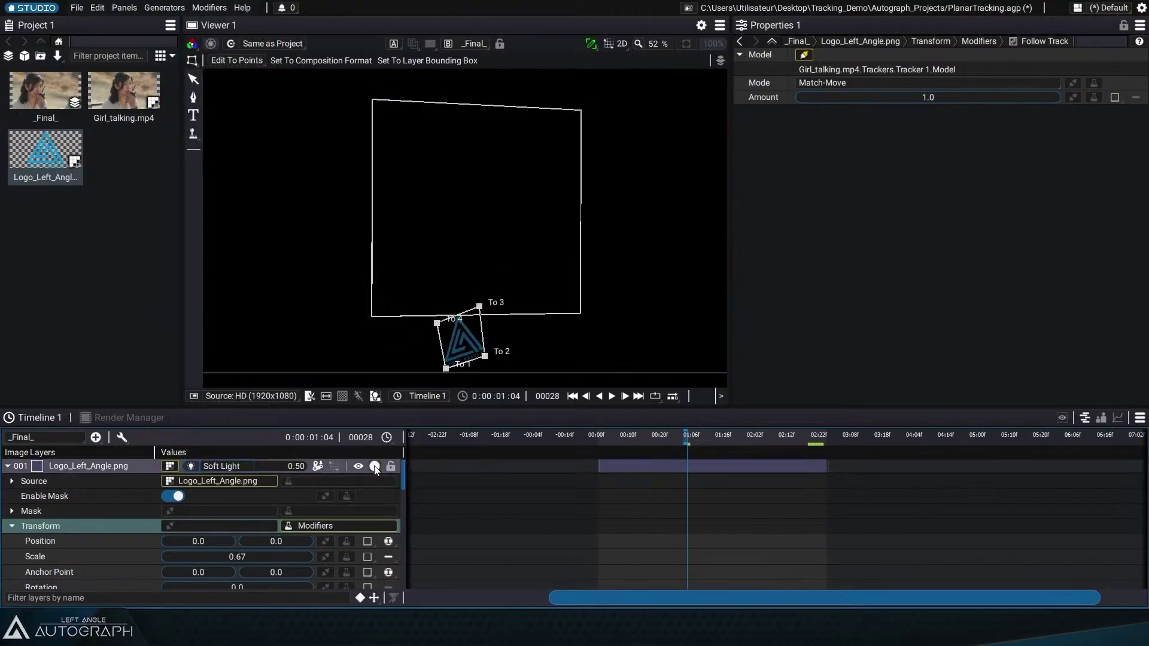
click(375, 467)
Step: Add a Blur modifier to the logo layer's Source and set its Size to 10
click(371, 477)
text(blur)
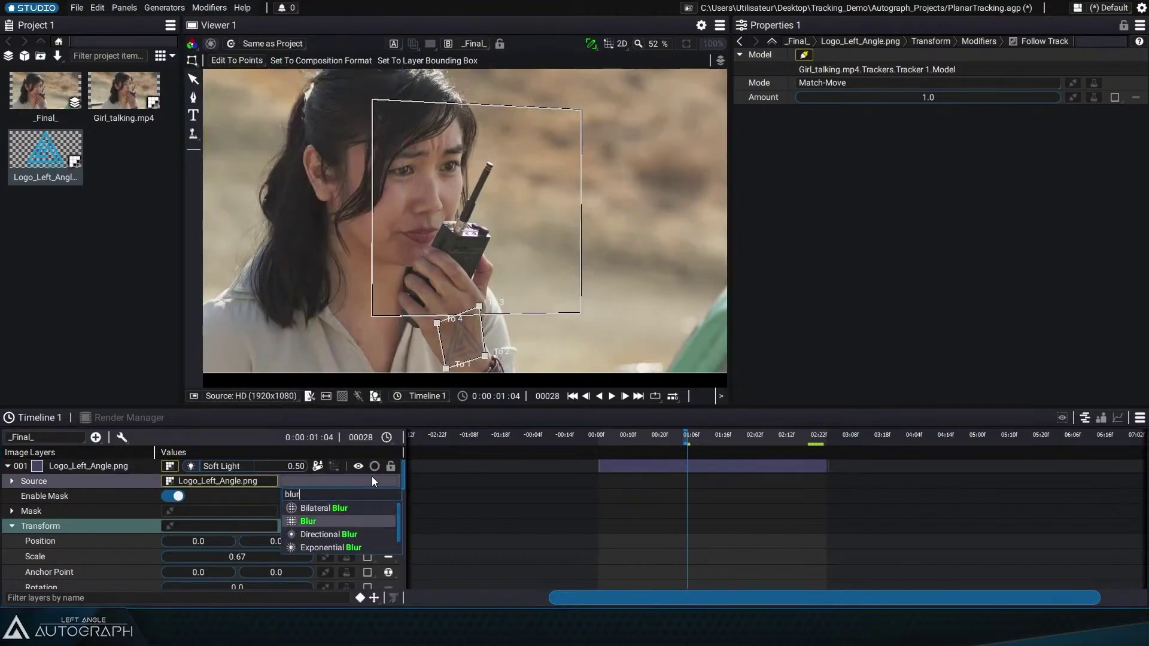
key(Return)
scroll(516, 81, up, 5)
scroll(541, 177, up, 4)
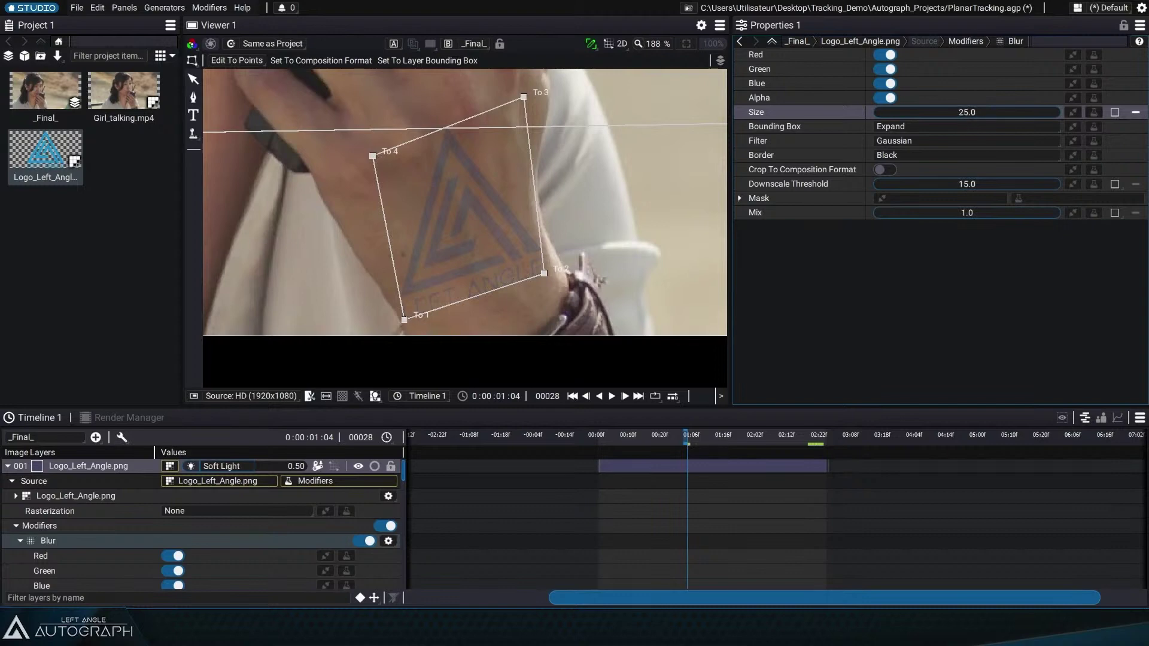
drag(982, 111, 958, 113)
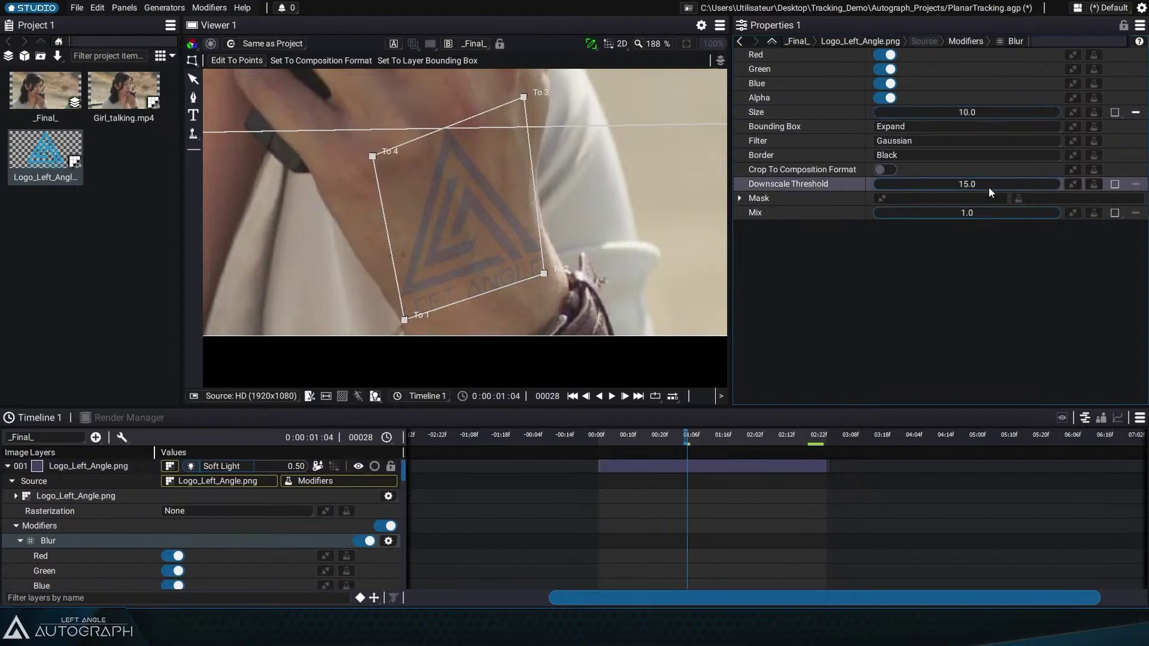
Step: Adjust the CornerPin points To 1, To 2 and To 3 to reshape the logo on the hand, and check around frame 16
mouse_move(679, 435)
mouse_down()
mouse_move(707, 436)
mouse_move(677, 435)
mouse_move(687, 437)
mouse_up()
drag(404, 321, 425, 338)
drag(545, 273, 547, 283)
mouse_move(524, 95)
mouse_down()
mouse_move(508, 127)
mouse_move(514, 112)
mouse_up()
click(645, 439)
mouse_move(645, 439)
mouse_down()
mouse_move(611, 440)
mouse_move(771, 449)
mouse_move(650, 441)
mouse_up()
scroll(536, 251, down, 2)
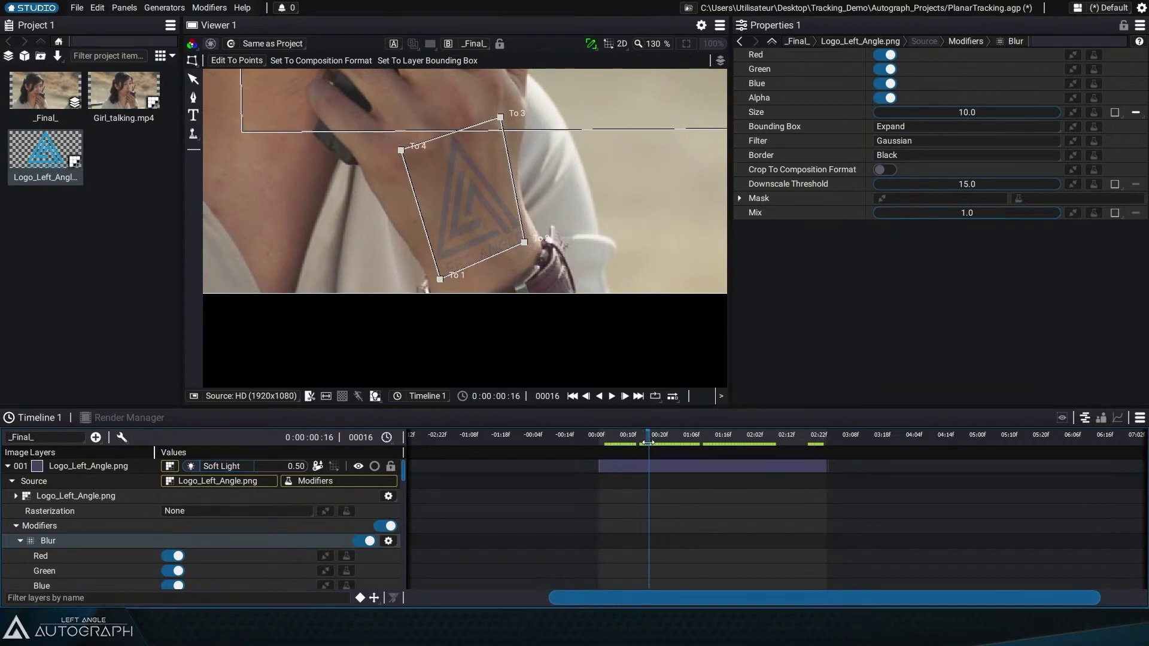
Step: Hide the corner handles, then scrub and play the composition to review how the tattoo follows the hand
click(192, 79)
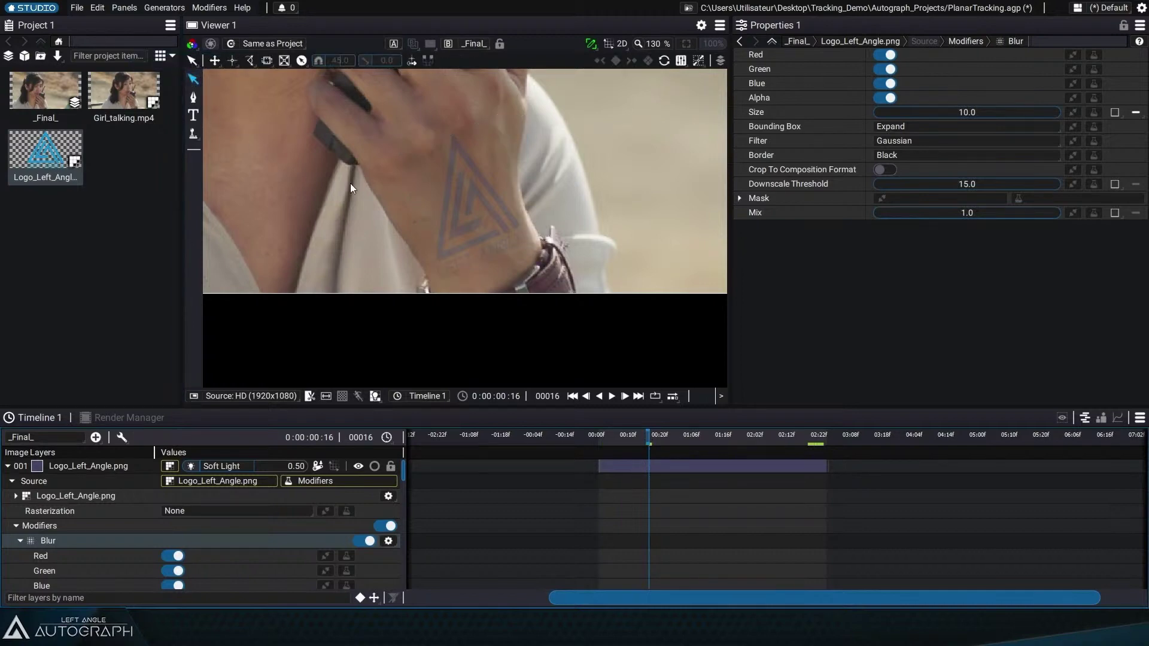
click(616, 442)
drag(616, 442, 644, 447)
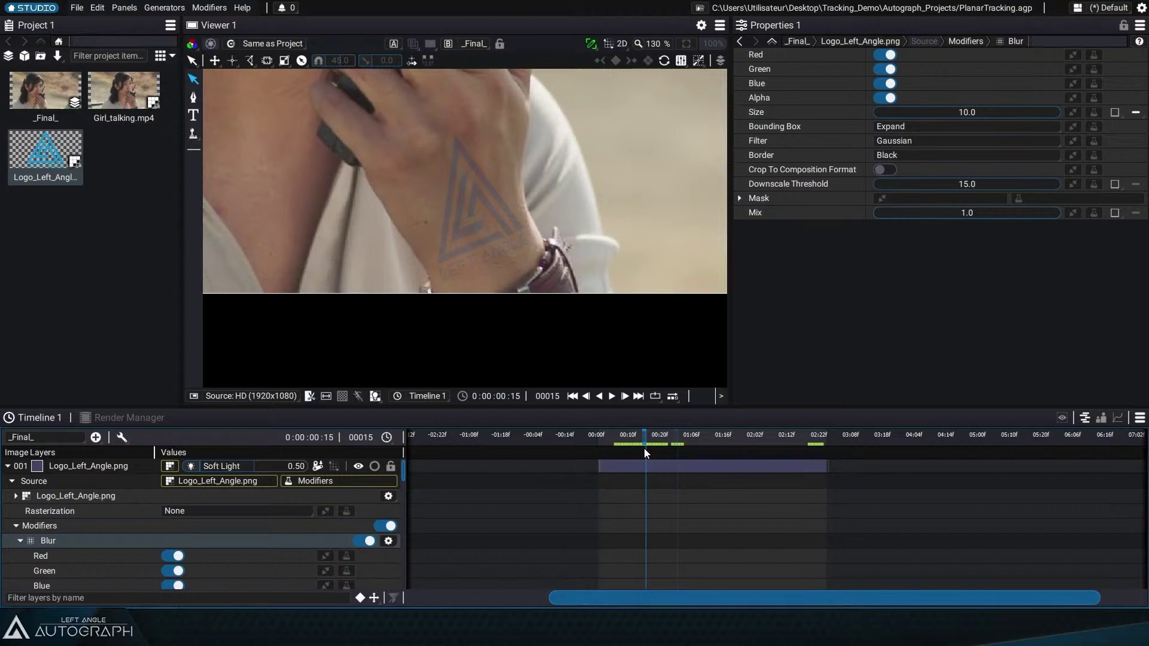
key(space)
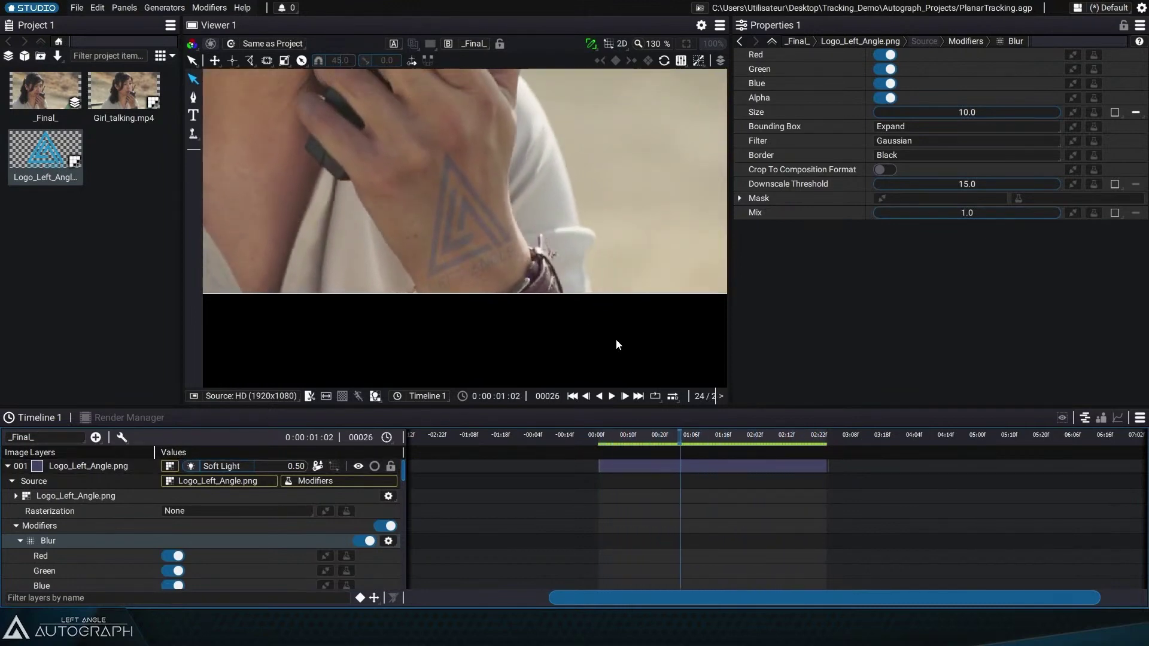
drag(739, 434, 620, 442)
key(space)
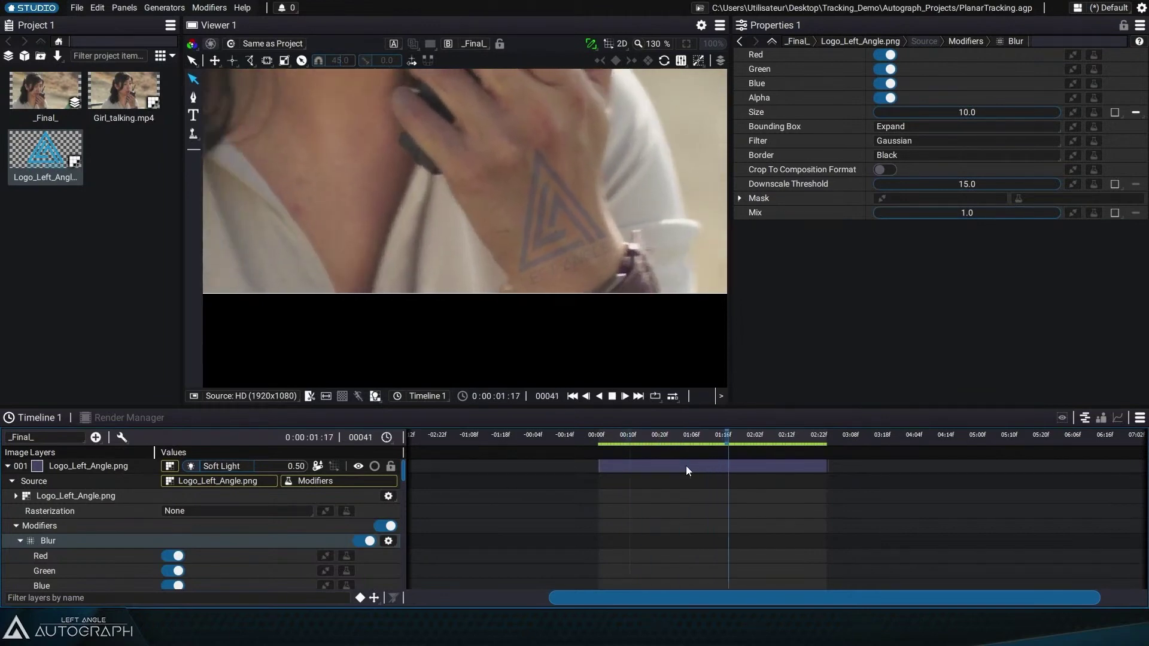
key(space)
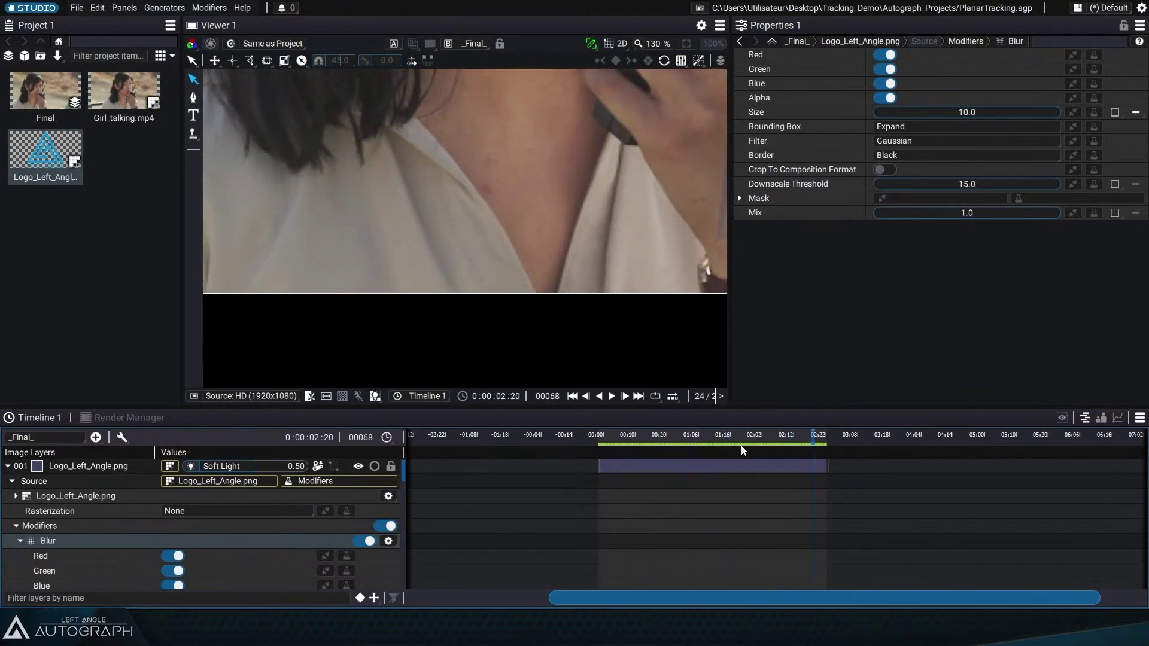
key(space)
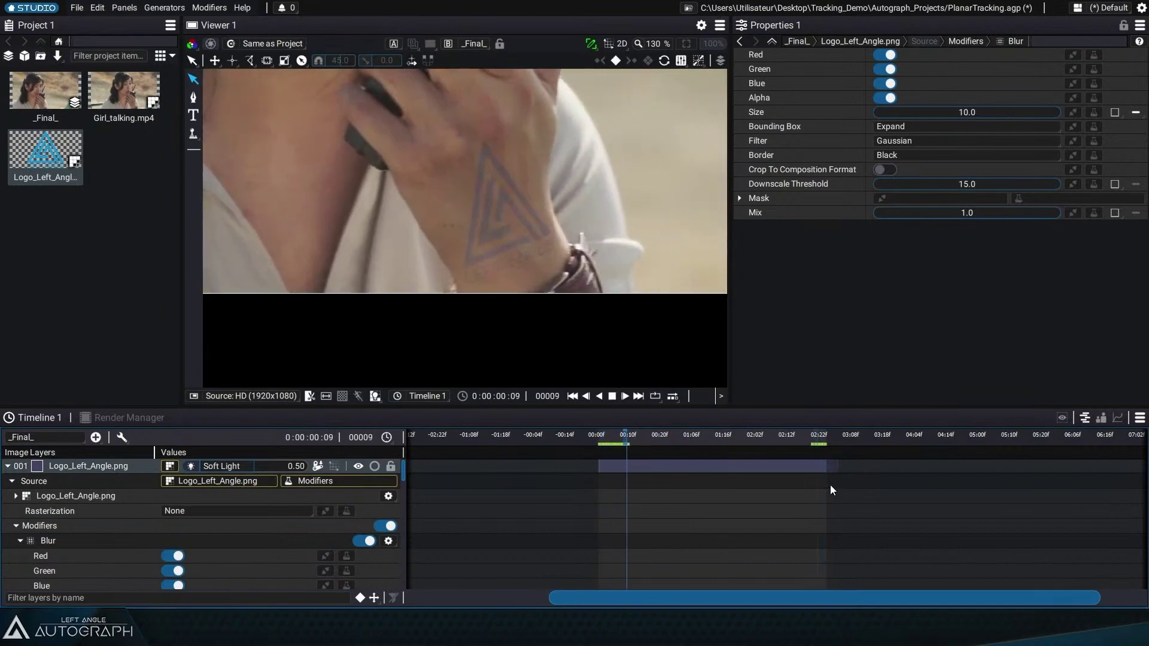
drag(757, 442, 713, 443)
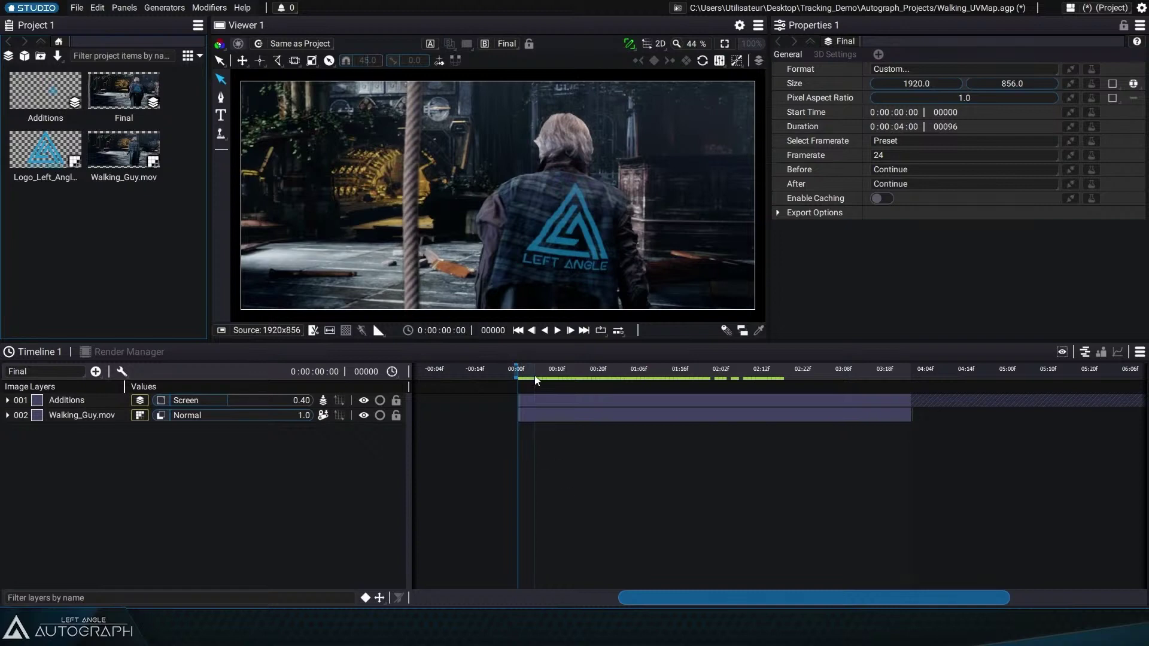
Step: Scrub and play the Final composition of Walking_UVMap to examine the logo on the walking man's jacket
drag(532, 372, 605, 375)
drag(634, 368, 792, 375)
key(space)
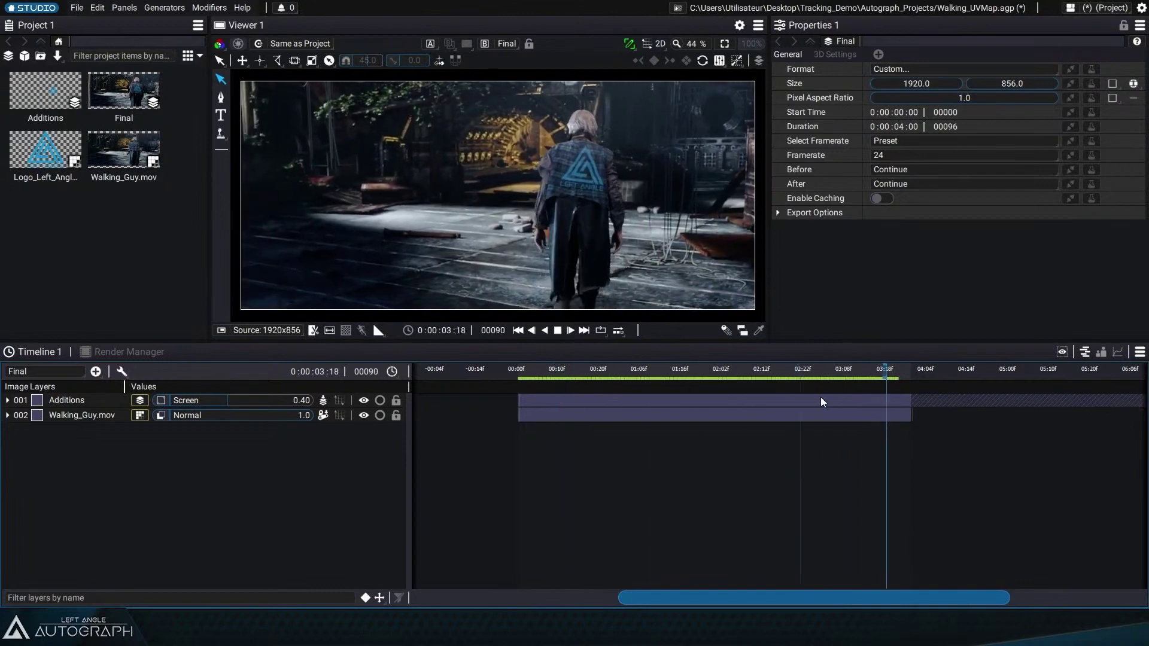
Step: Scrub back through the Final composition to frame 64 to review the tracked logo, and save the project
click(884, 370)
drag(885, 370, 834, 385)
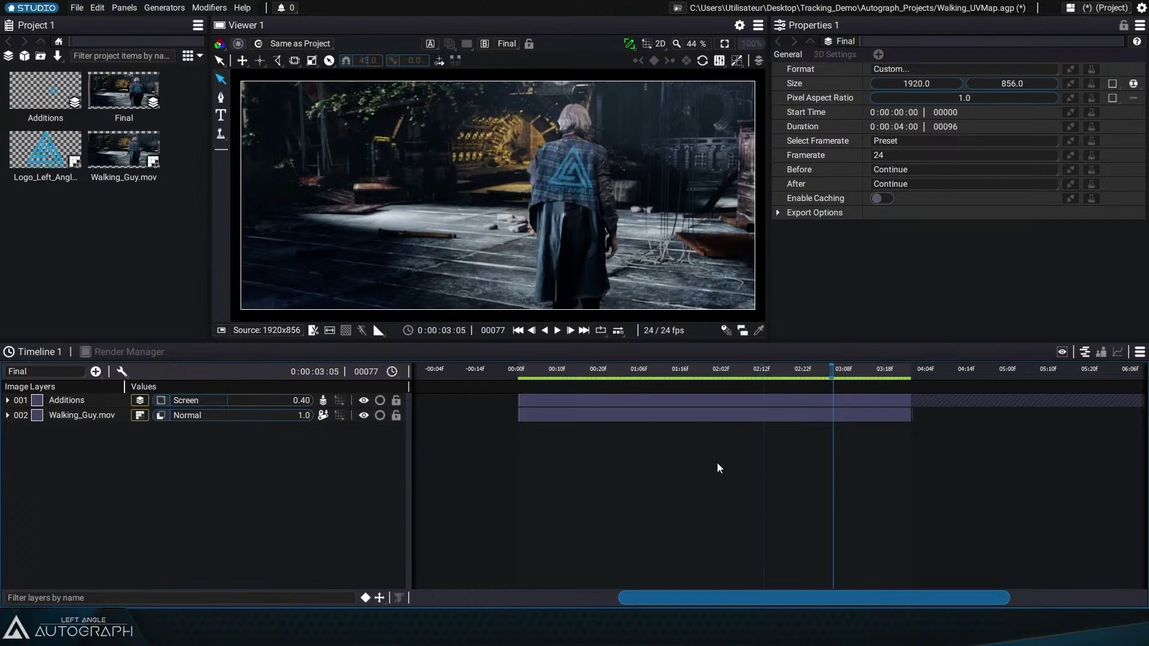
drag(827, 375, 772, 372)
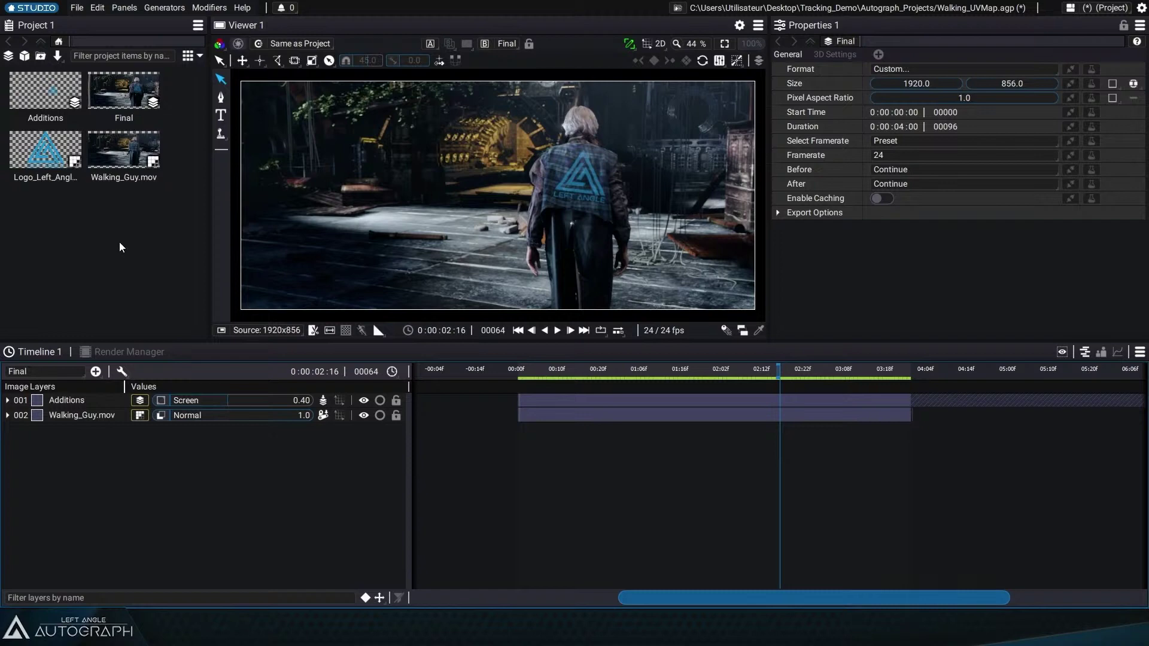
key(ctrl+s)
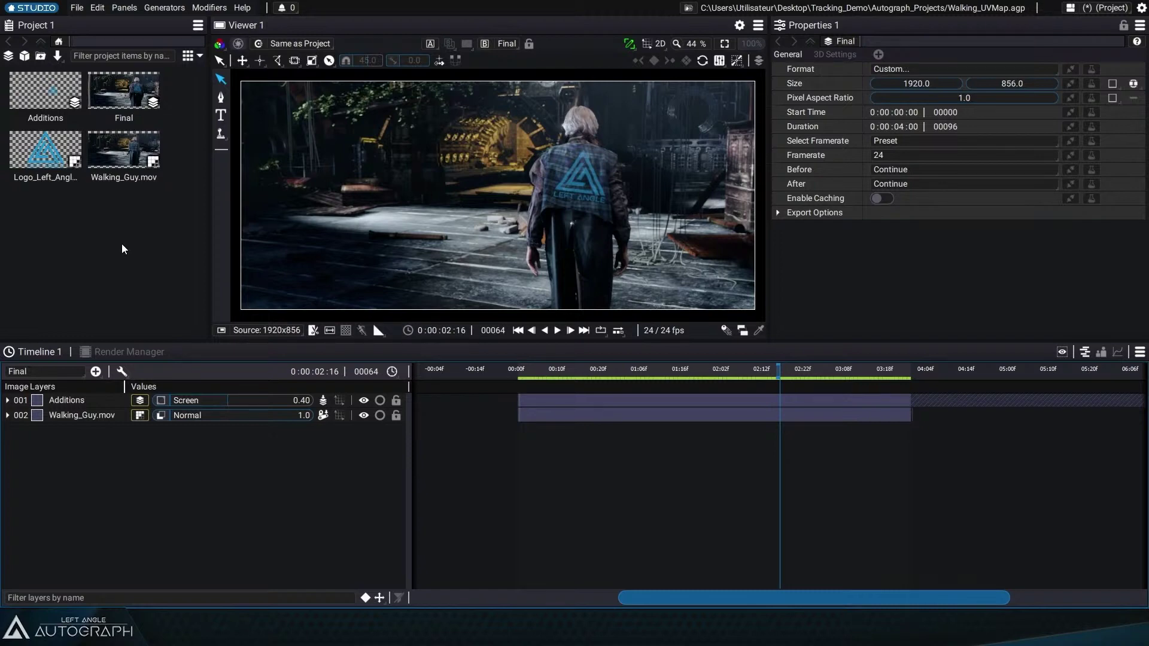
Step: Create a composition from the Walking_Guy.mov footage and add Logo_Left_Angle.png as a layer above it, with the playhead at frame 78
right_click(136, 160)
click(206, 266)
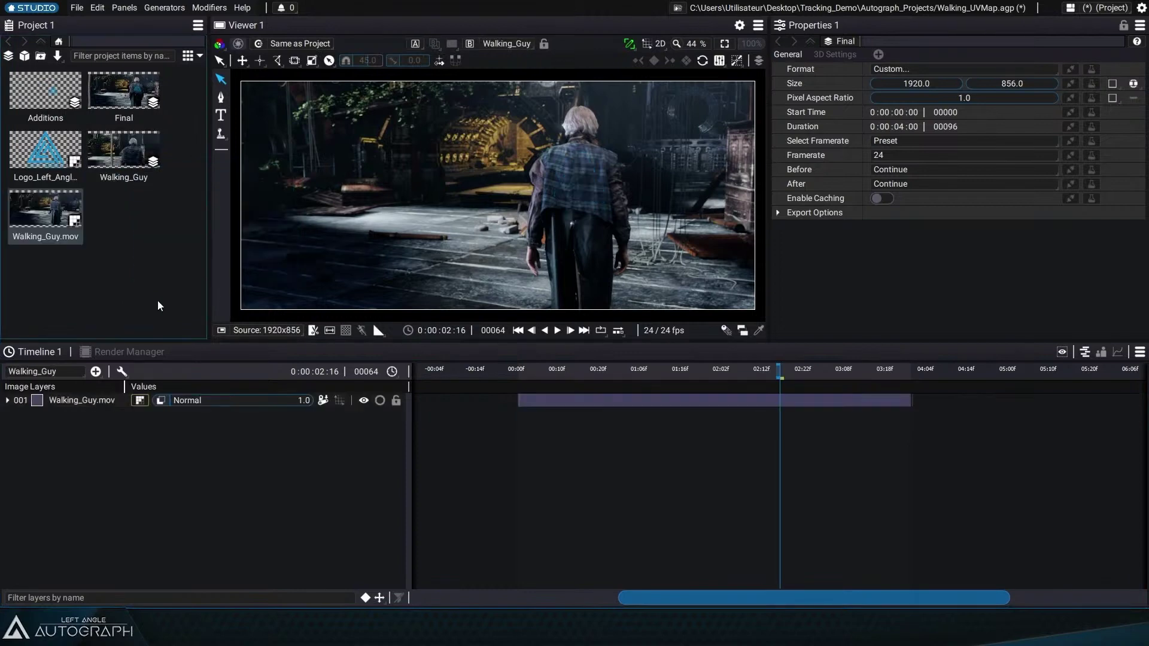
drag(748, 369, 838, 374)
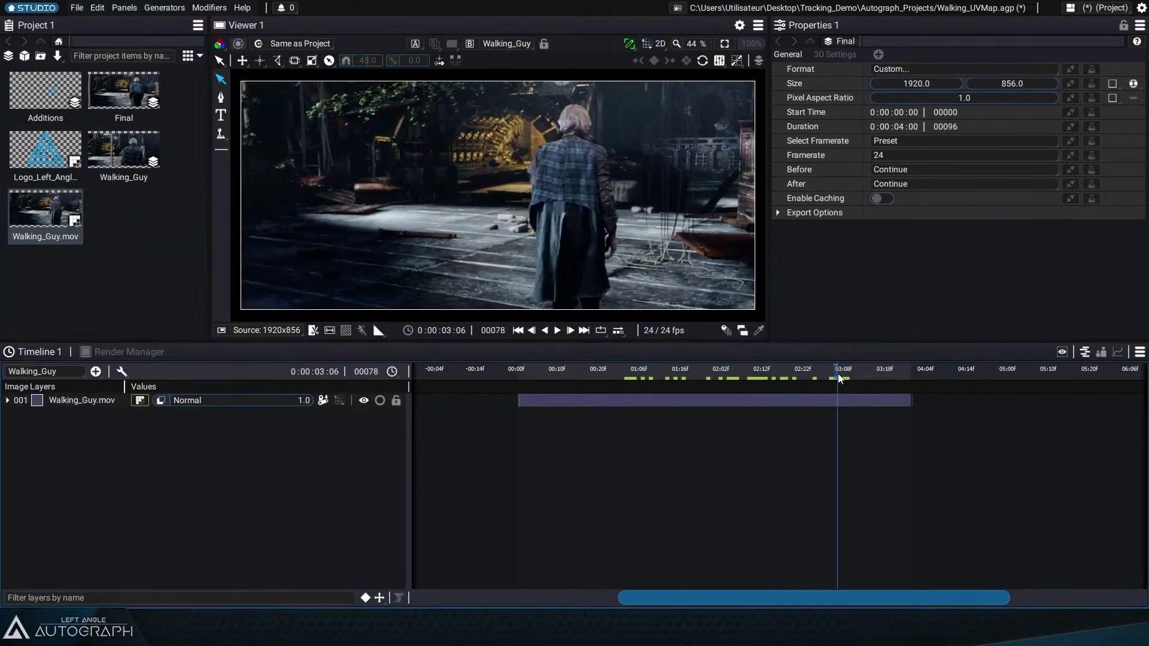
drag(45, 150, 98, 396)
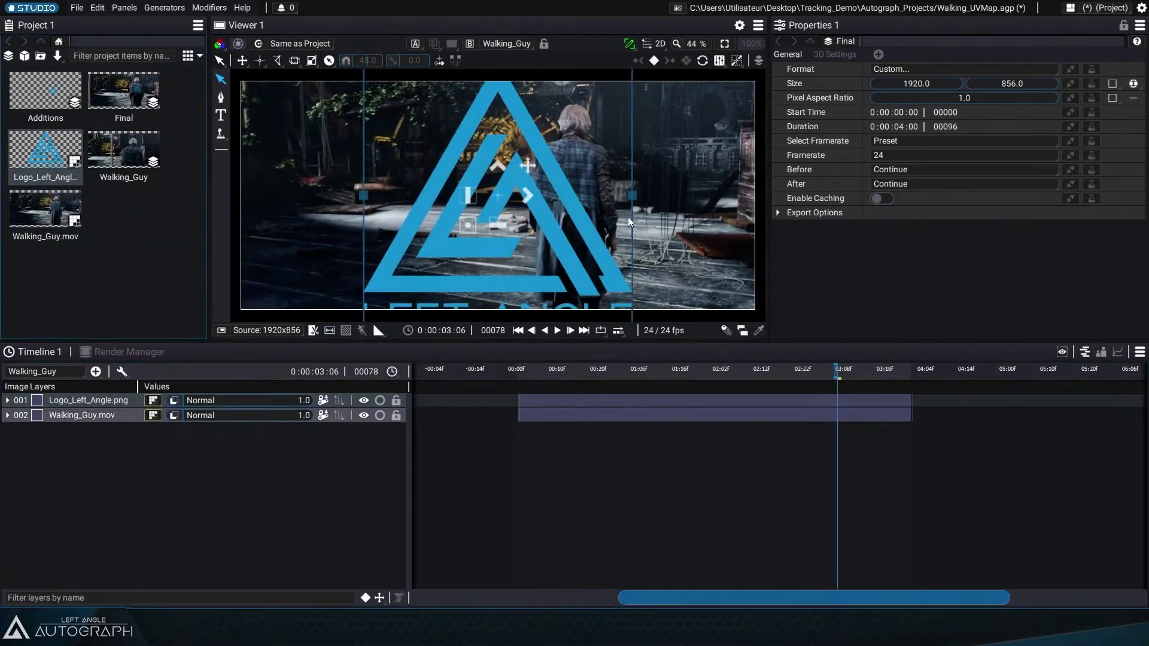
Step: Add a Vector Corner Pin modifier to the source of the Logo_Left_Angle.png layer
click(7, 401)
click(313, 418)
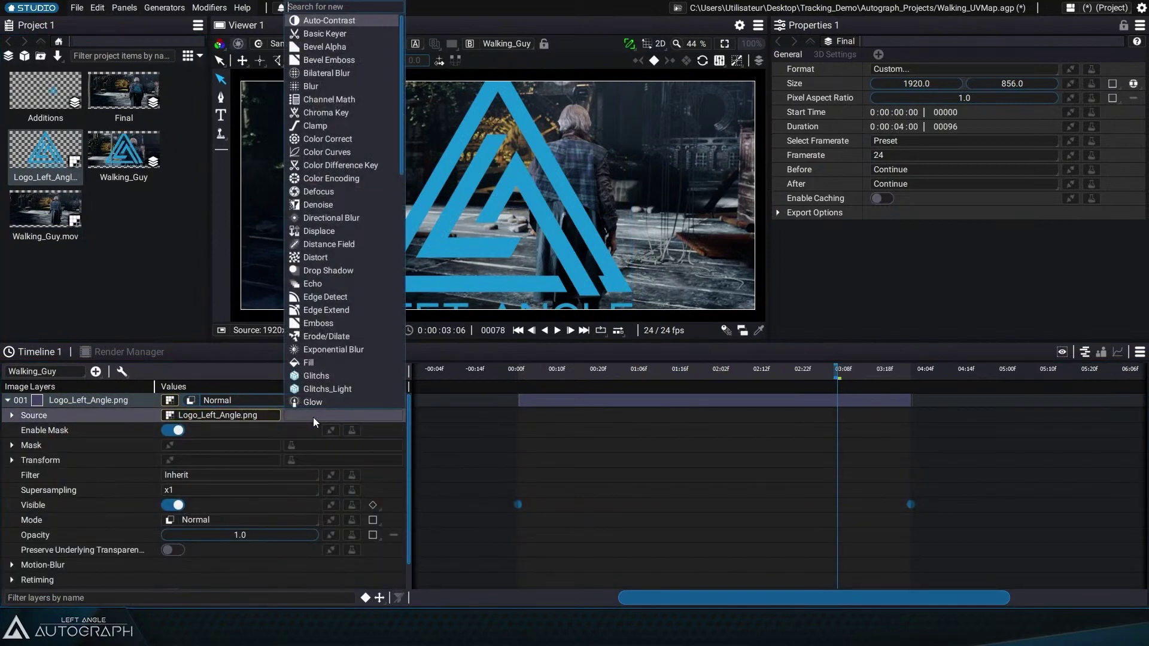
text(vec)
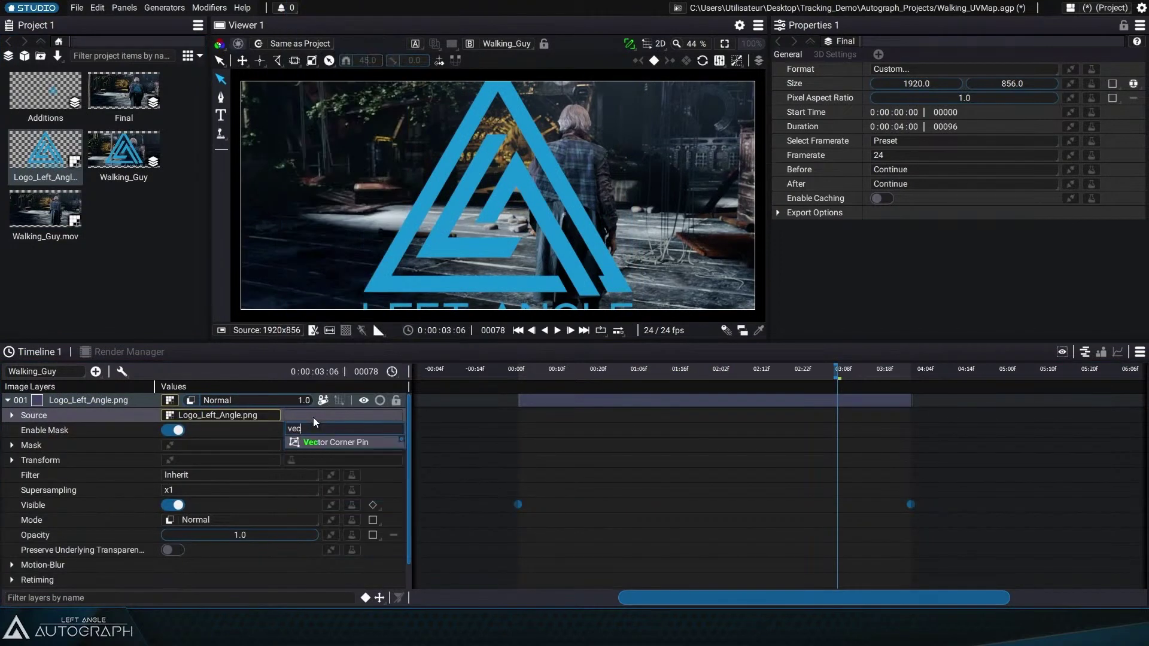
key(Return)
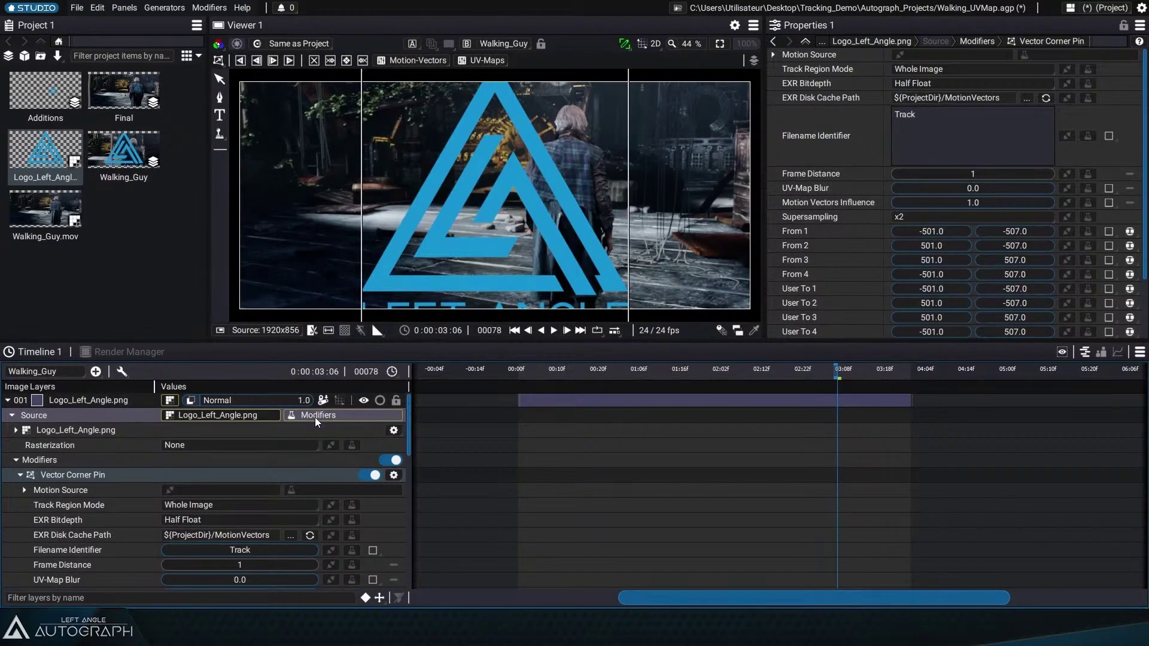
Step: Look through the modifiers available for the logo layer's Transform and return to its Source settings
click(12, 416)
click(324, 461)
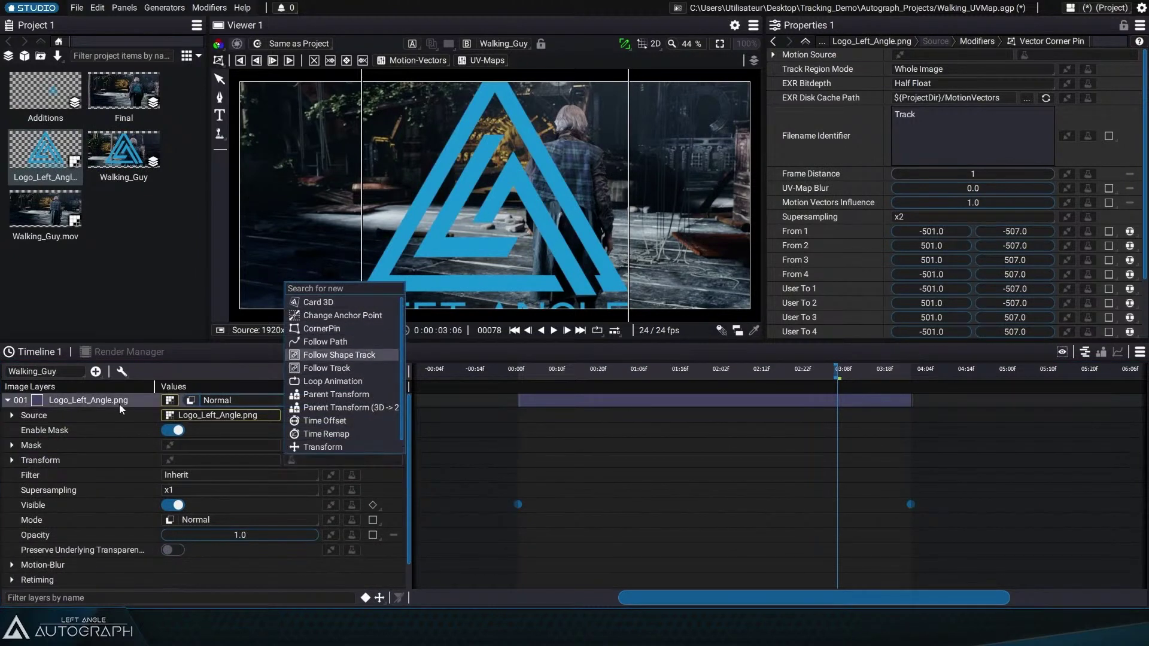
click(44, 412)
click(12, 416)
Step: Fit the Vector Corner Pin's To 1–4 points to the man's back at frame 78, about (151, 5), (343, 5), (341, 175) and (194, 181)
click(72, 475)
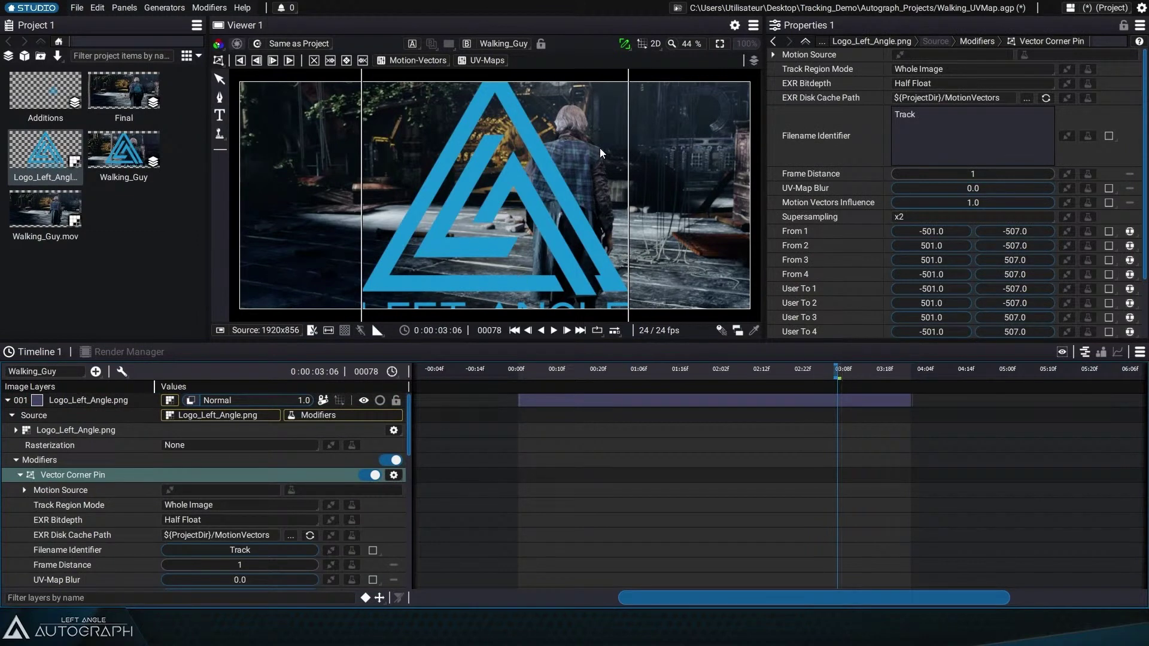
scroll(599, 149, down, 1)
drag(624, 75, 587, 148)
drag(401, 75, 552, 152)
drag(401, 299, 543, 189)
drag(623, 299, 589, 222)
scroll(591, 191, up, 5)
drag(477, 219, 485, 212)
drag(589, 222, 591, 211)
drag(587, 119, 589, 117)
drag(499, 127, 508, 114)
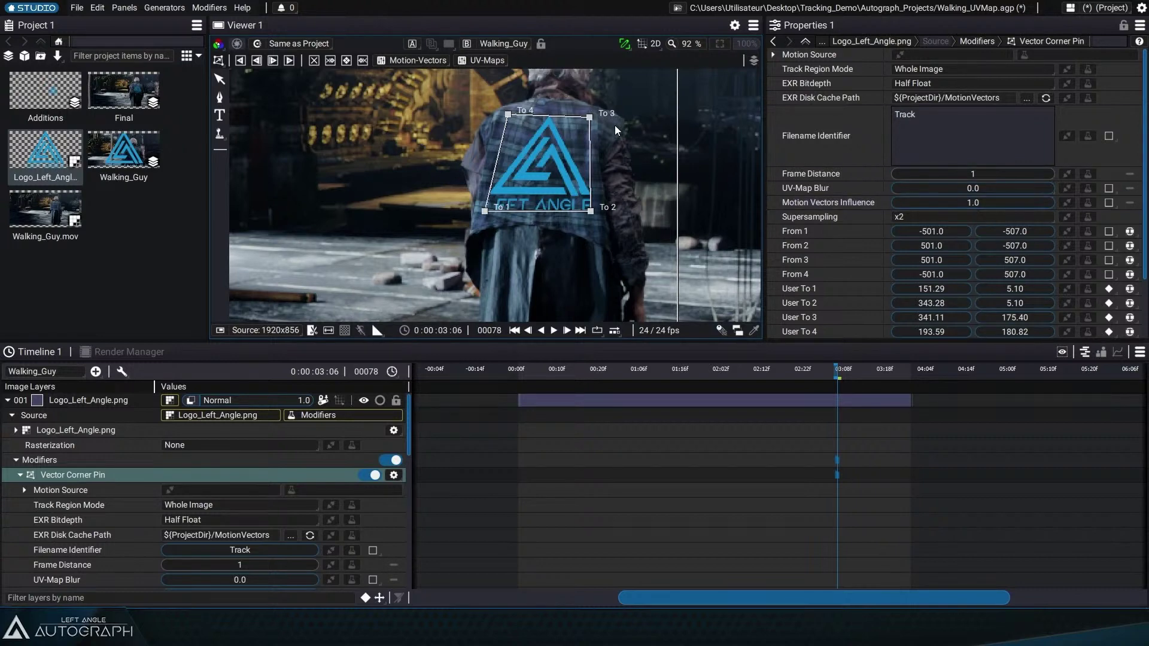
Step: At frame 58, refit the To 1–4 corners to the man's back at about (222, -20), (442, -70), (426, 154) and (261, 173)
click(755, 371)
drag(488, 207, 491, 209)
drag(591, 211, 645, 252)
drag(491, 208, 524, 225)
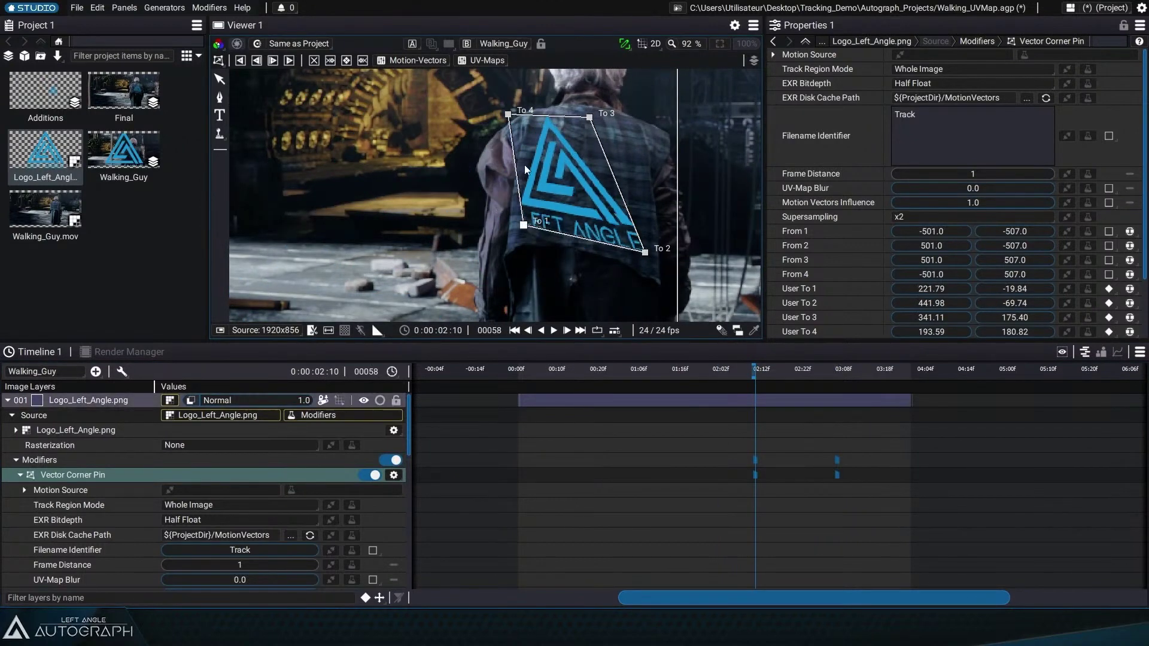
drag(510, 115, 637, 129)
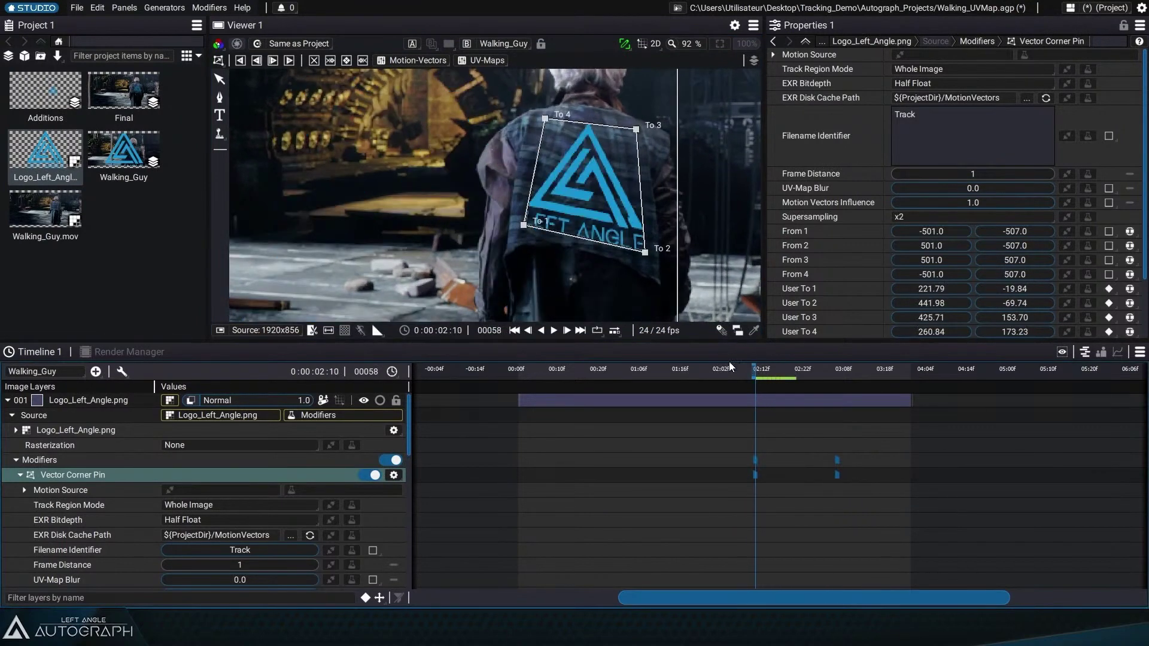
Step: Back at frame 78, refine the logo's lower corners, placing To 2 at about (354, -13) and To 1 at about (152, 11)
drag(768, 372, 837, 371)
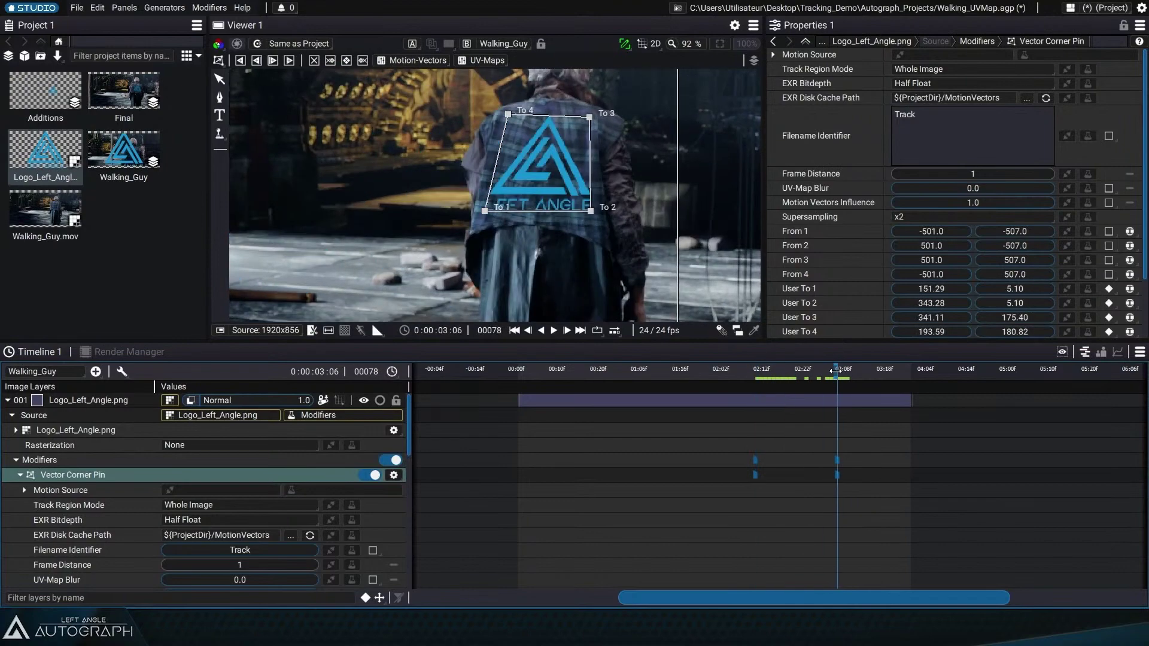
drag(591, 211, 601, 221)
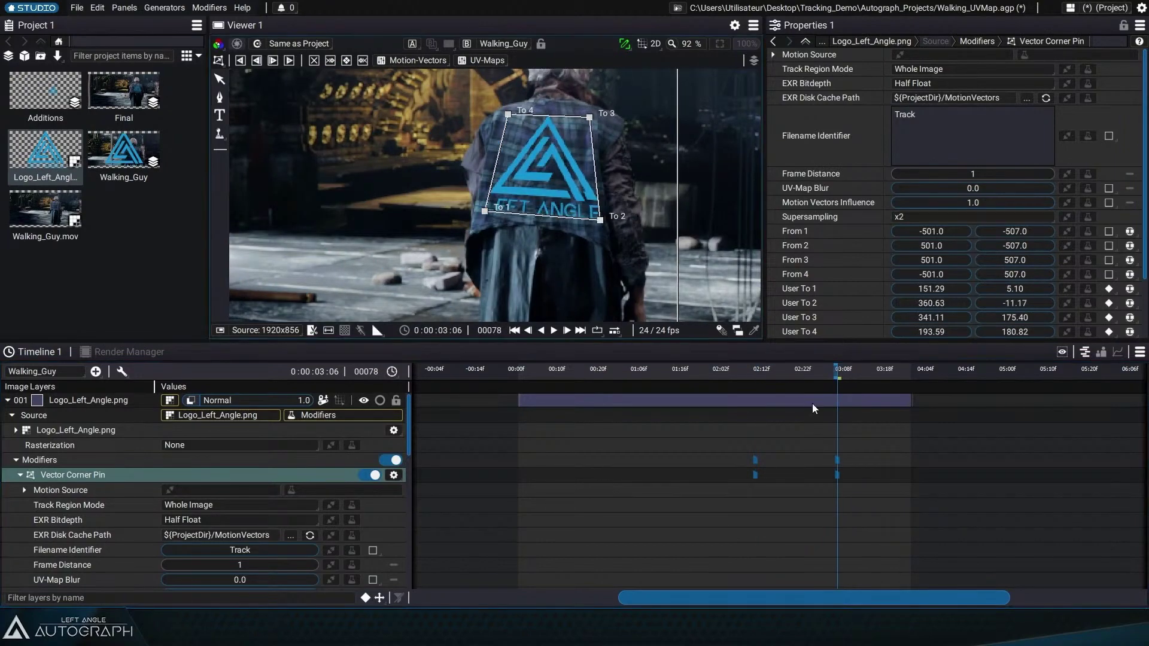
mouse_move(825, 373)
mouse_down()
mouse_move(752, 380)
mouse_move(839, 379)
mouse_up()
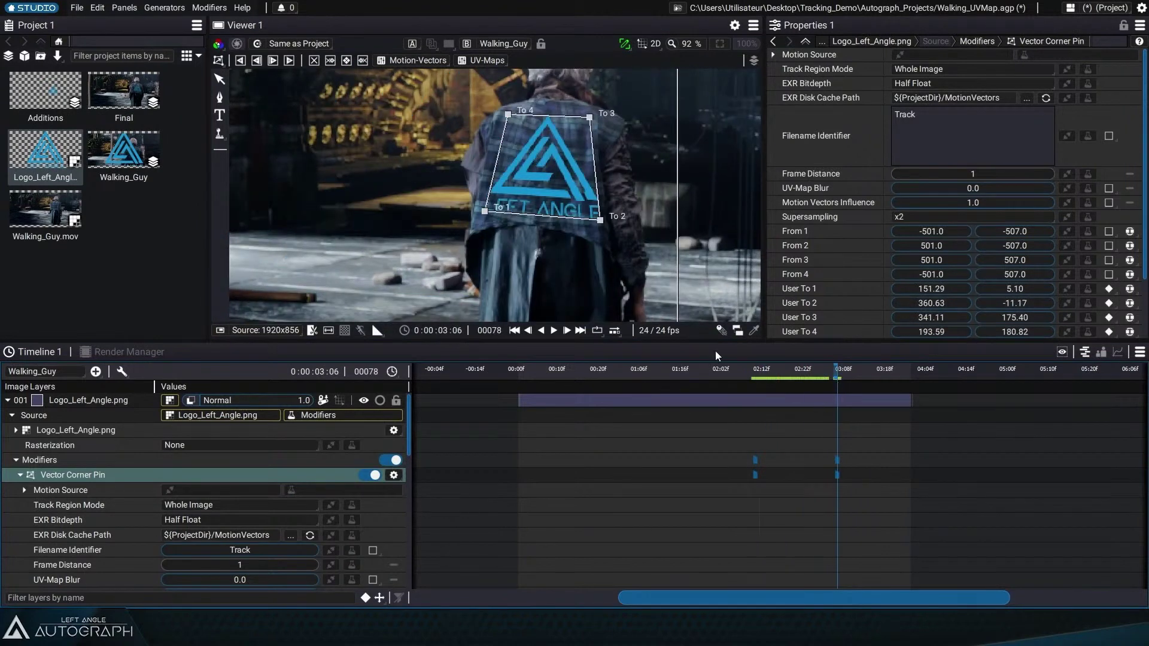
drag(608, 223, 605, 224)
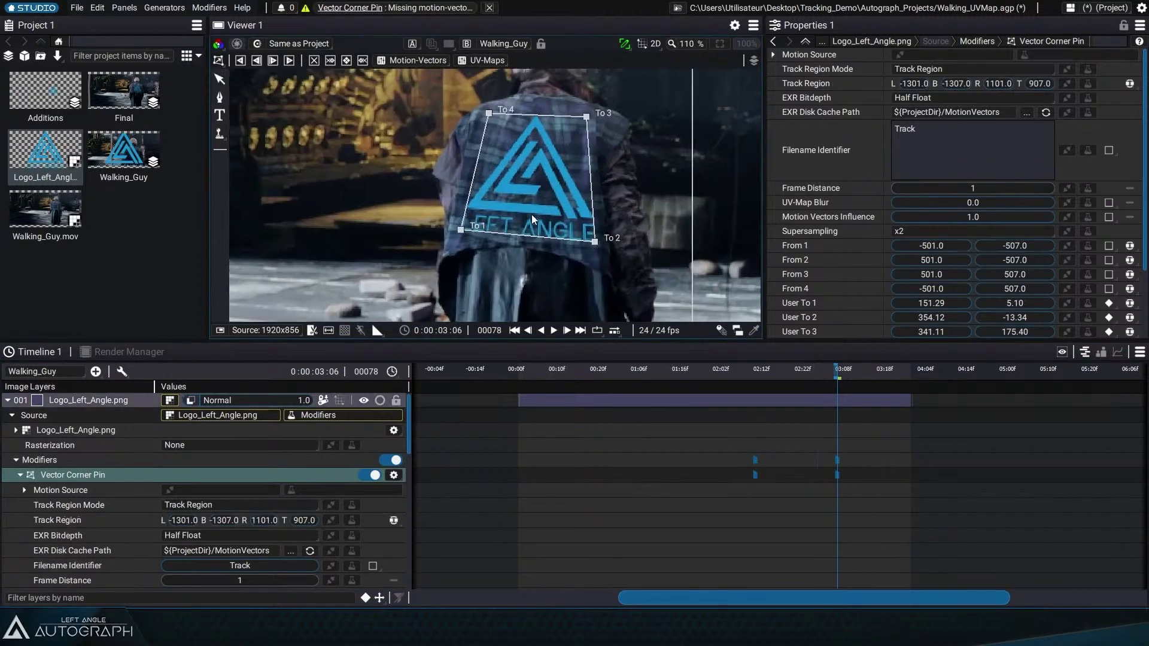
scroll(527, 241, up, 2)
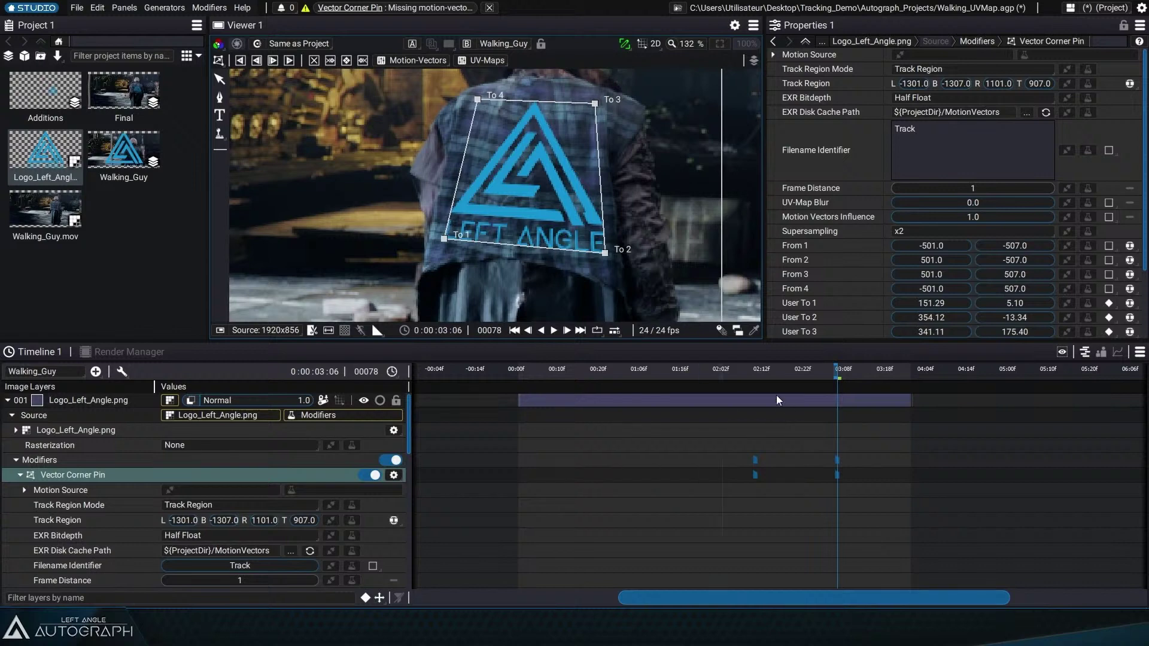
mouse_move(829, 374)
mouse_down()
mouse_move(756, 371)
mouse_move(837, 372)
mouse_up()
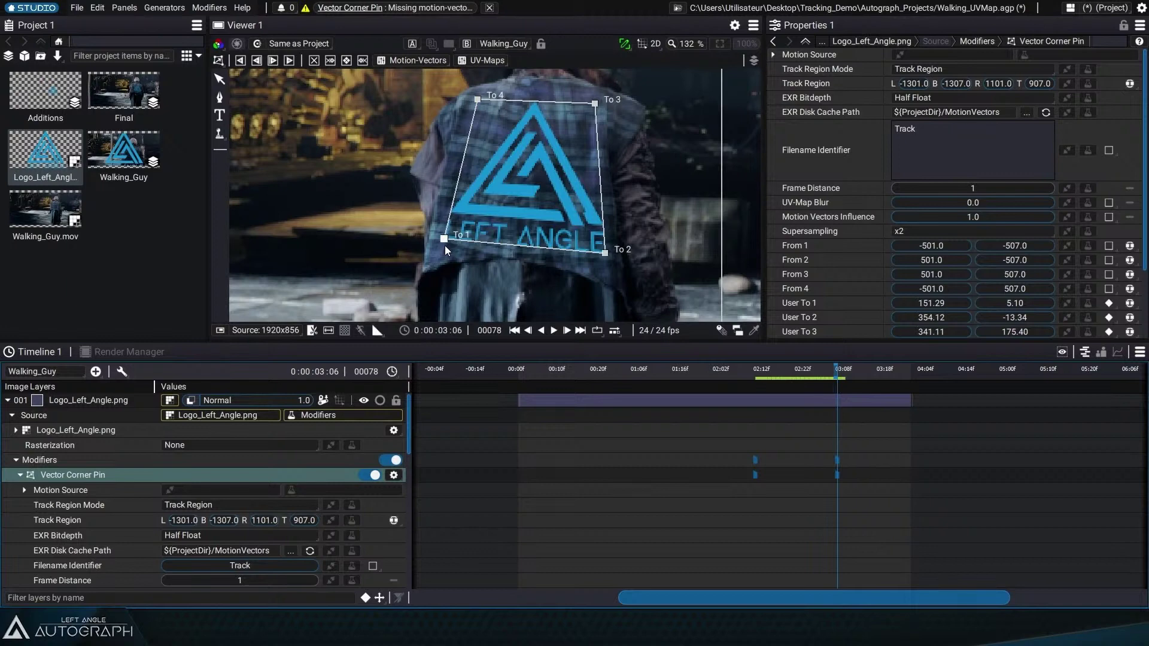
drag(444, 238, 445, 233)
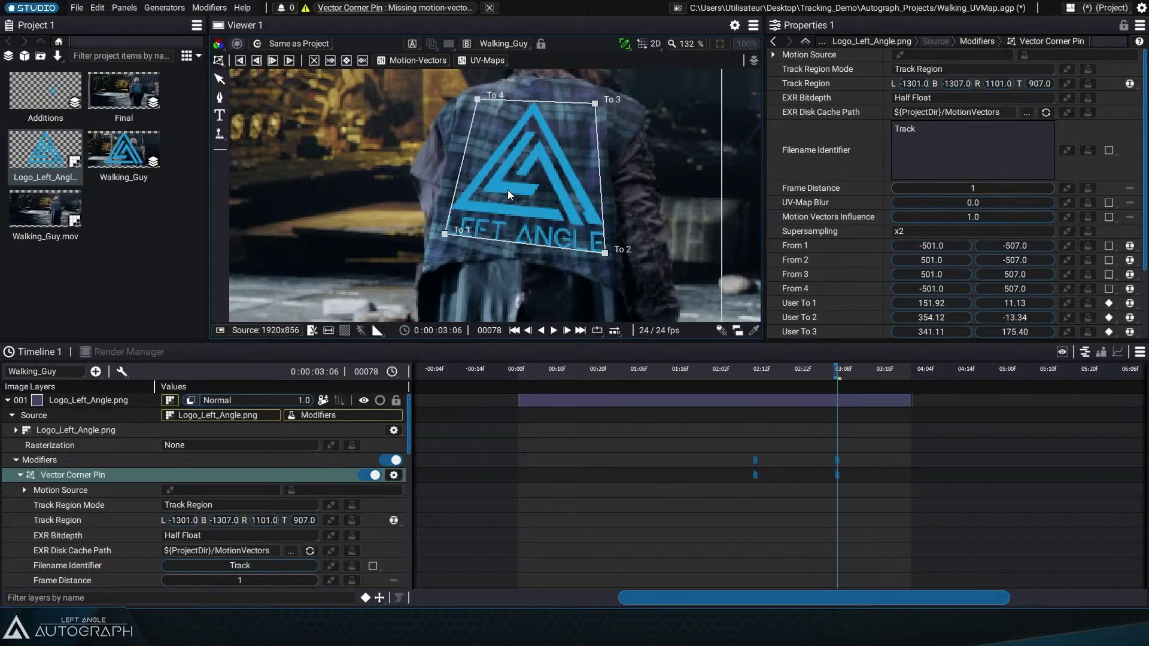
Step: At frame 34, refit all four corners to the man's back, with To 1–3 at about (77, -88), (330, -129) and (352, 122)
click(659, 368)
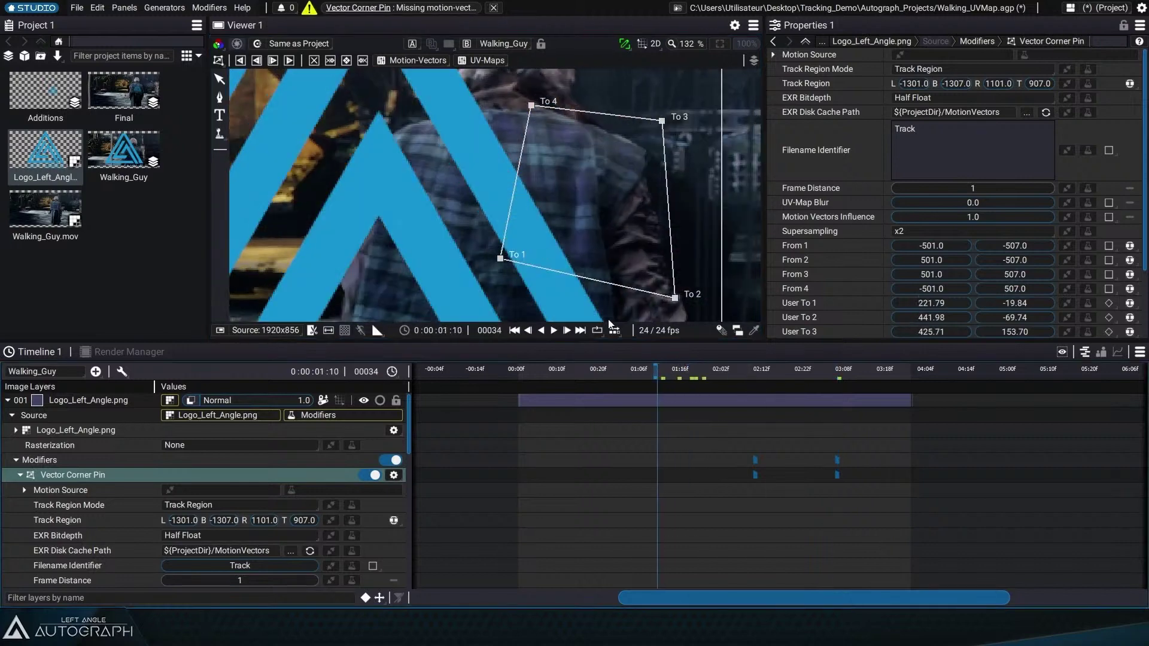
drag(502, 258, 385, 314)
drag(532, 105, 413, 134)
drag(661, 120, 603, 146)
drag(652, 263, 601, 288)
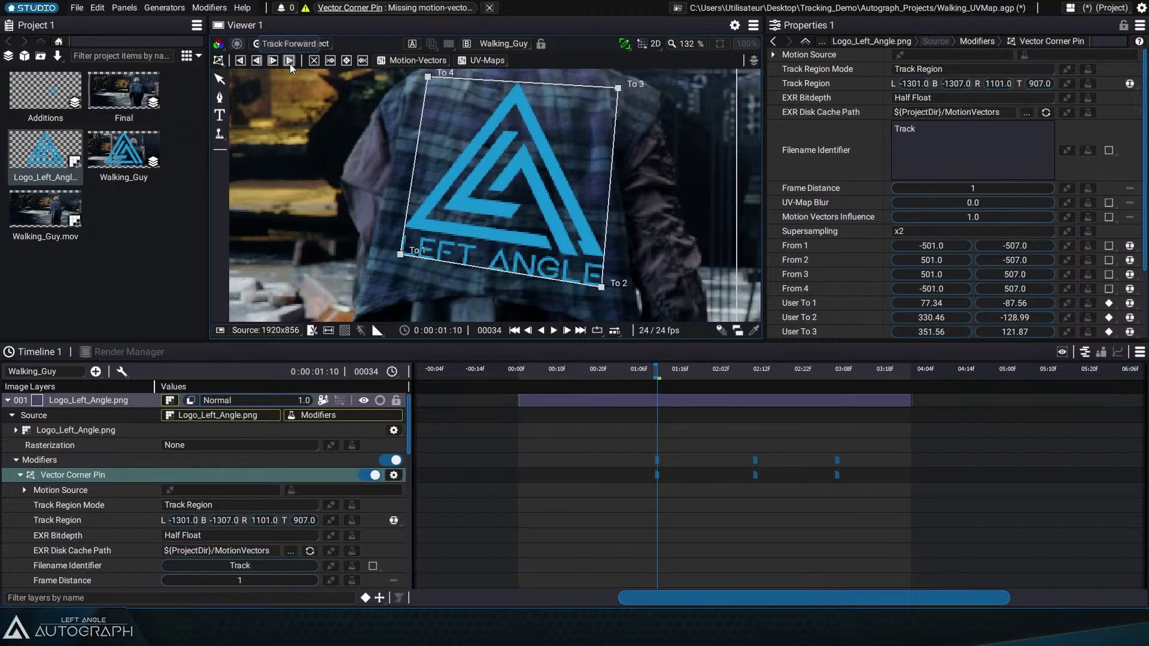
Step: Open the Final composition and scrub it forward to frame 87 to examine how the logo follows the man's back
double_click(120, 103)
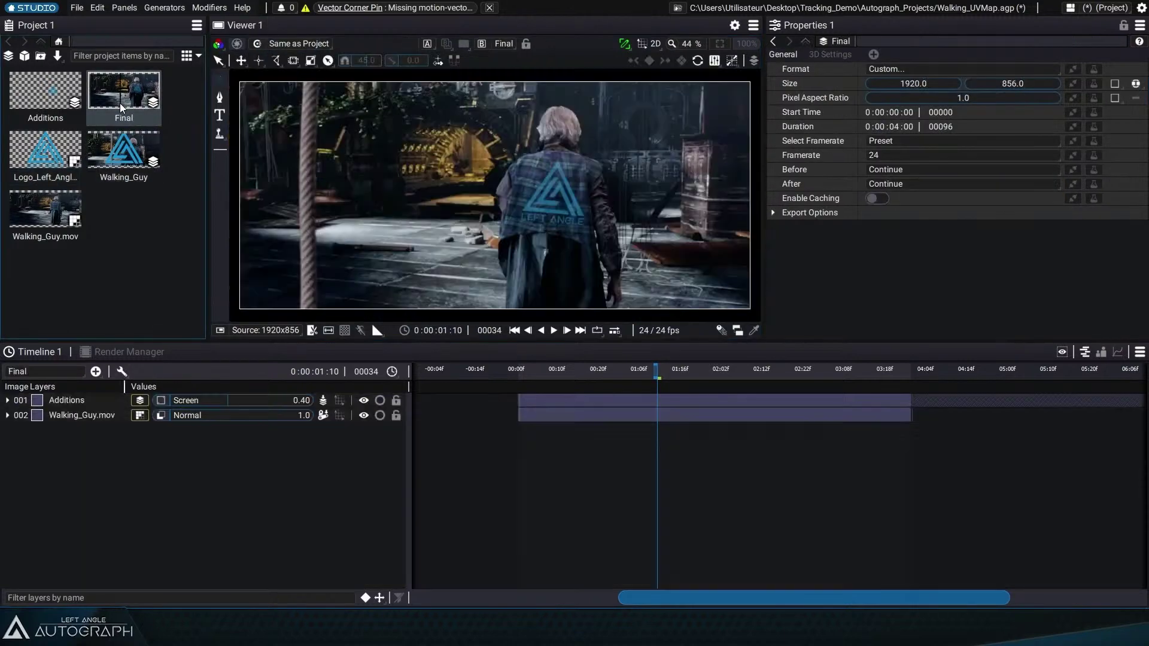
scroll(523, 274, up, 2)
drag(658, 369, 874, 387)
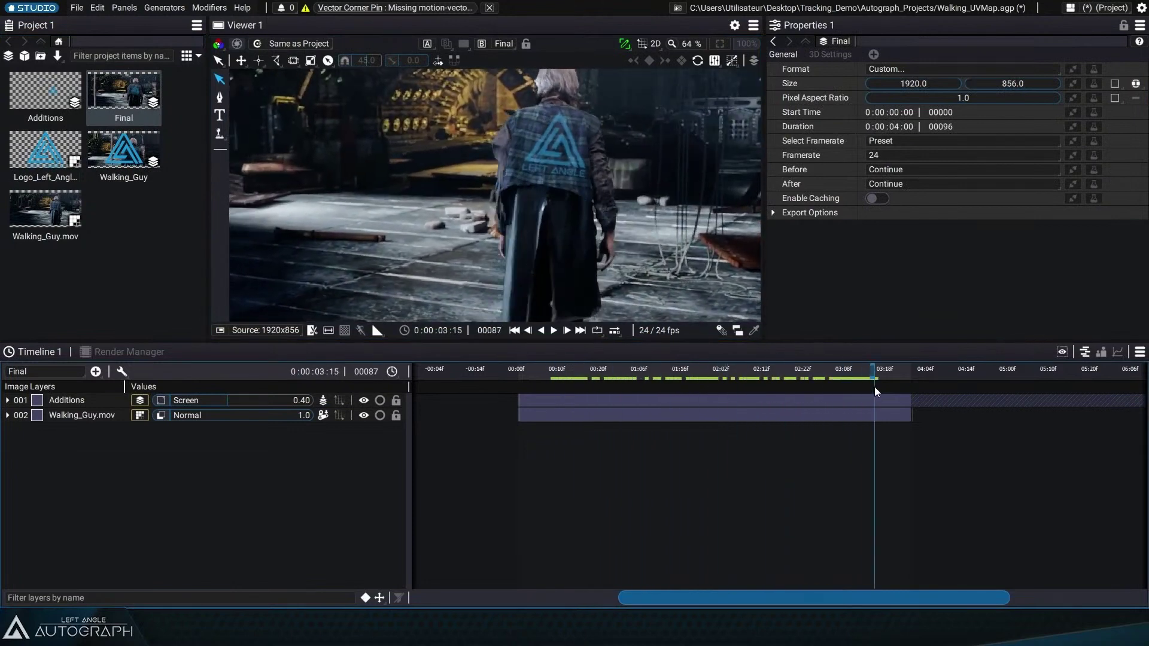
Step: Hide the Walking_Guy.mov layer and scrub through the composition to examine how the isolated logo deforms
click(364, 415)
scroll(362, 243, up, 8)
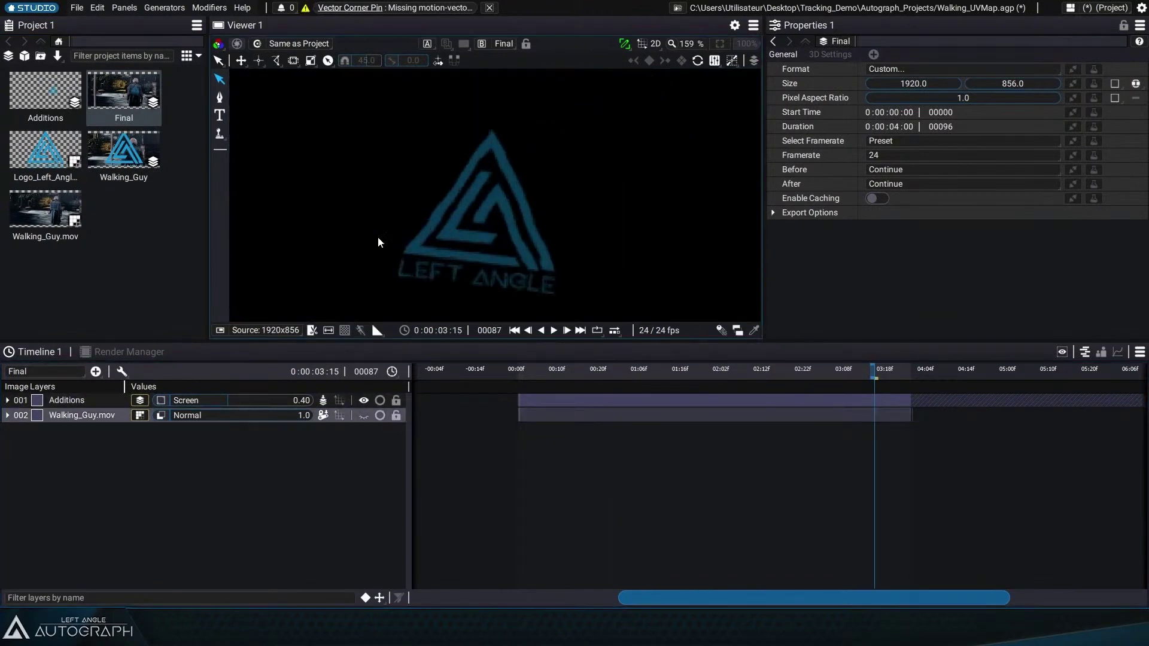
drag(875, 371, 723, 373)
click(377, 330)
click(396, 370)
scroll(578, 293, down, 3)
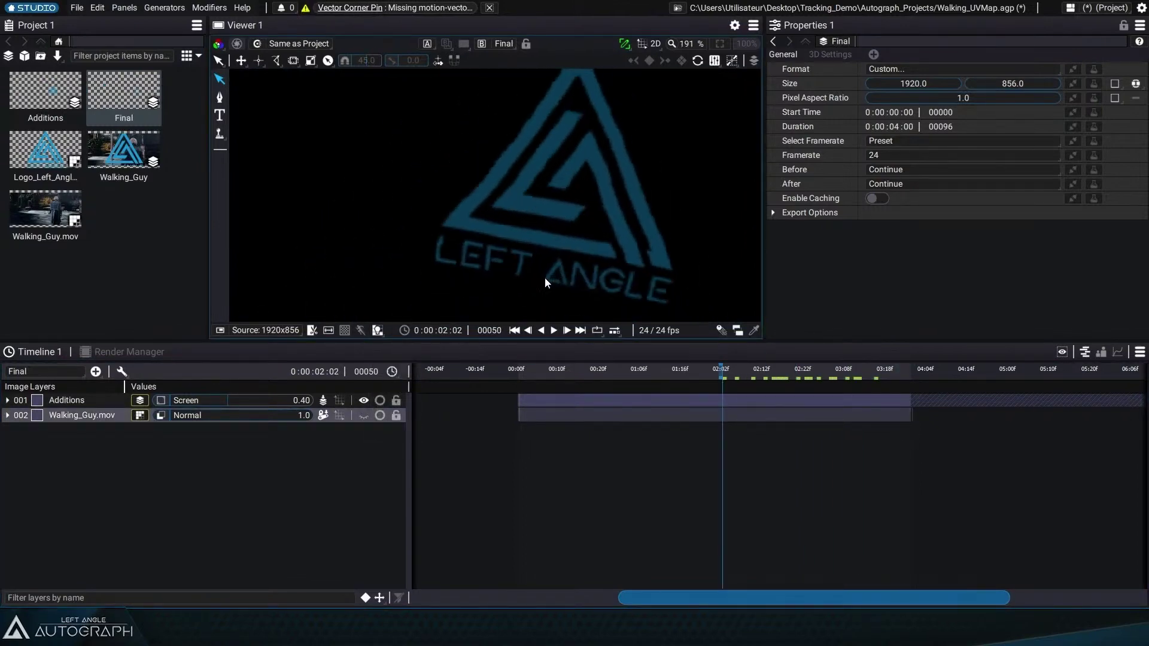
drag(716, 373, 764, 380)
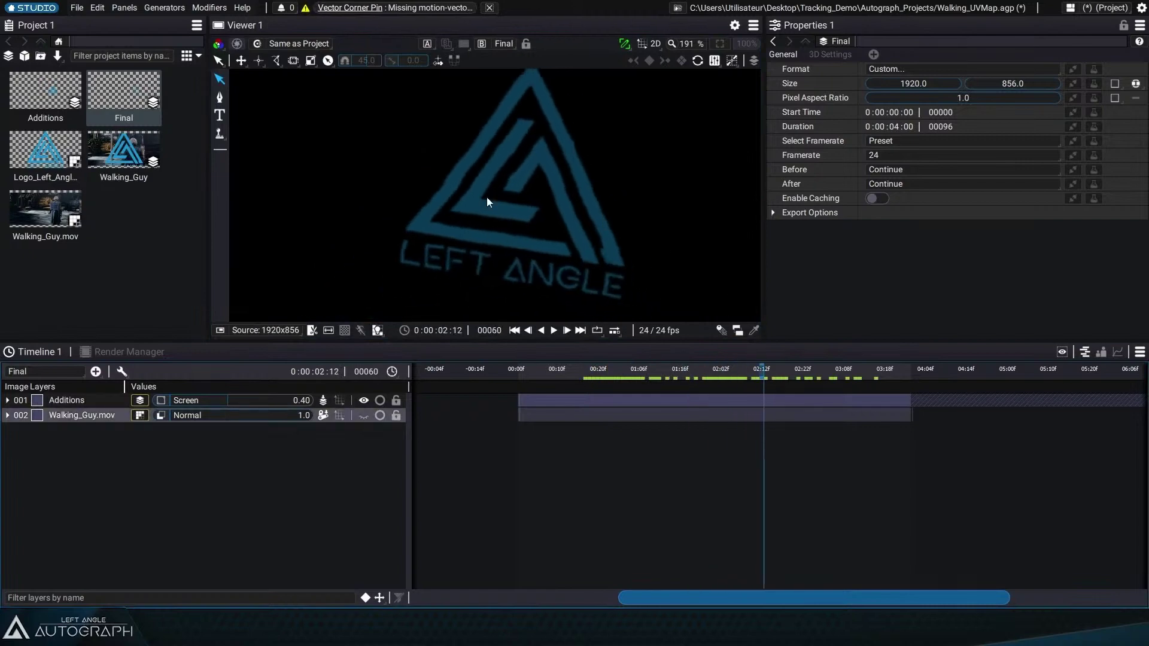
drag(799, 369, 619, 384)
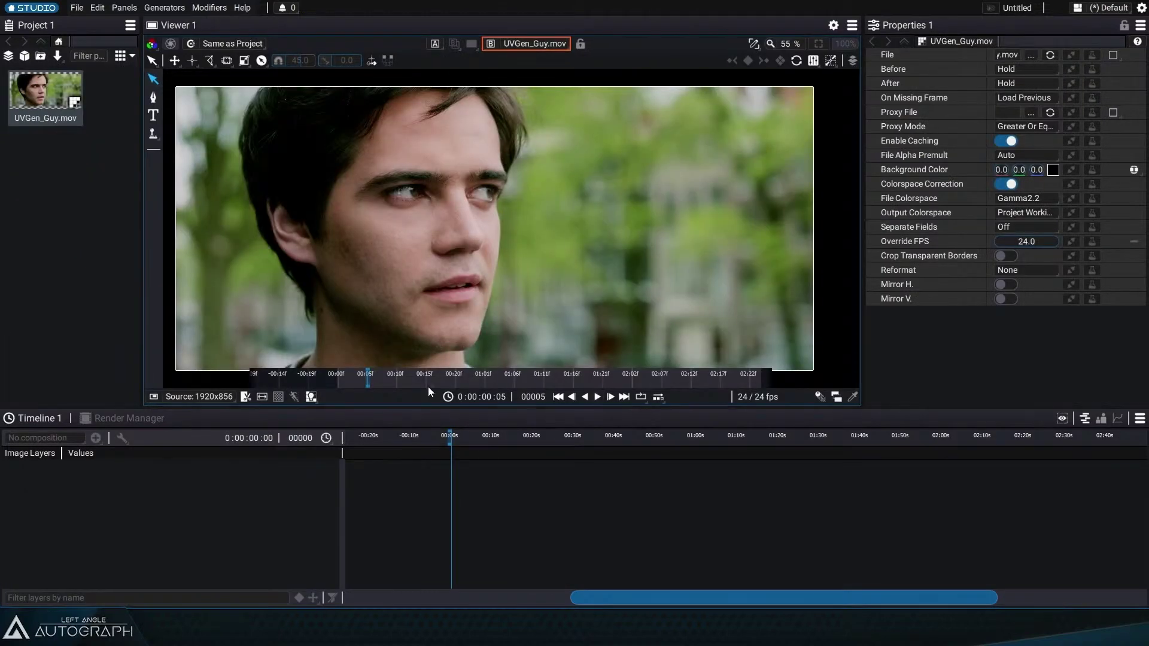
Step: Play back the UVGen_Guy.mov footage to examine the man's head movement
key(space)
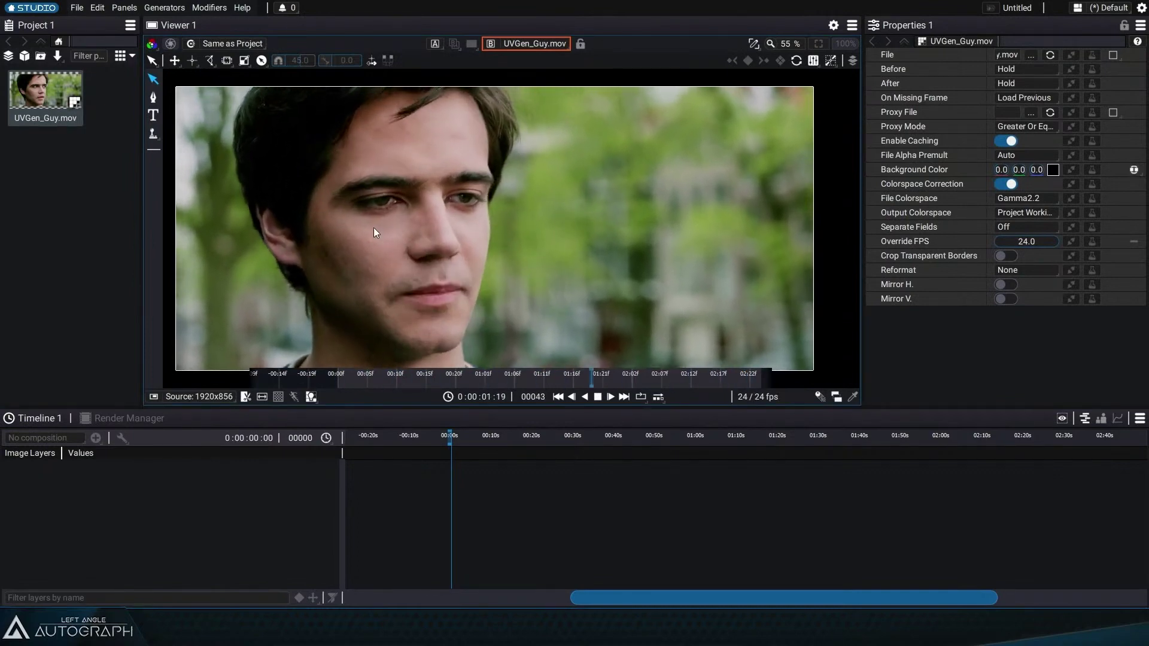
key(space)
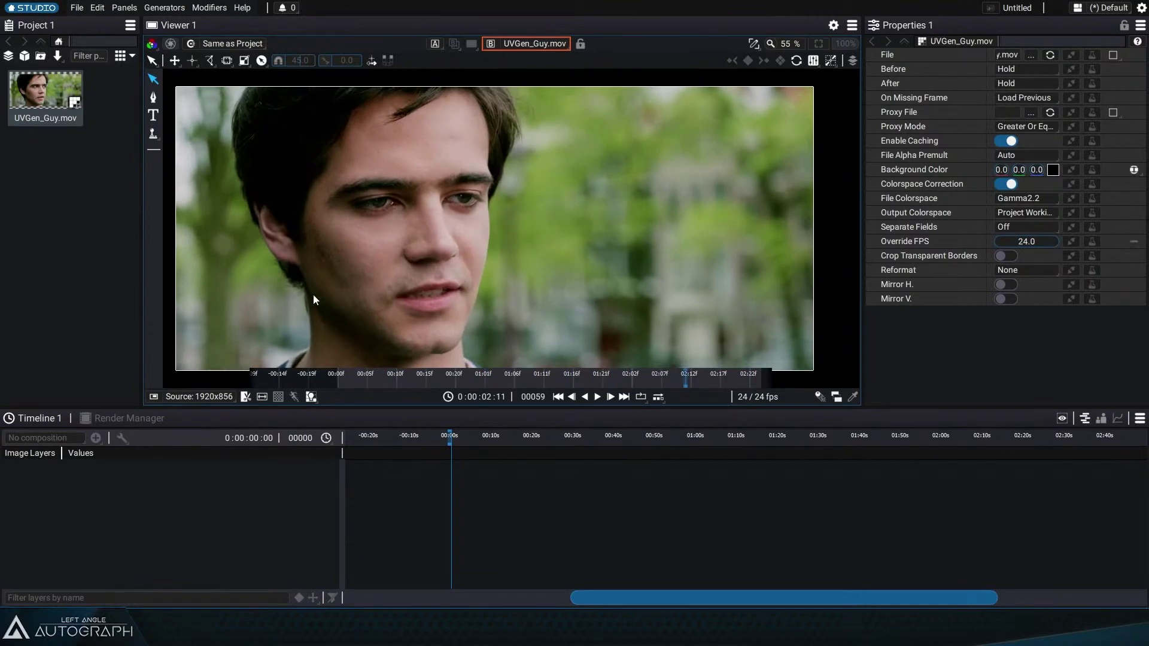
Step: Create a composition from the UVGen_Guy.mov footage and rename it _Final_
right_click(49, 117)
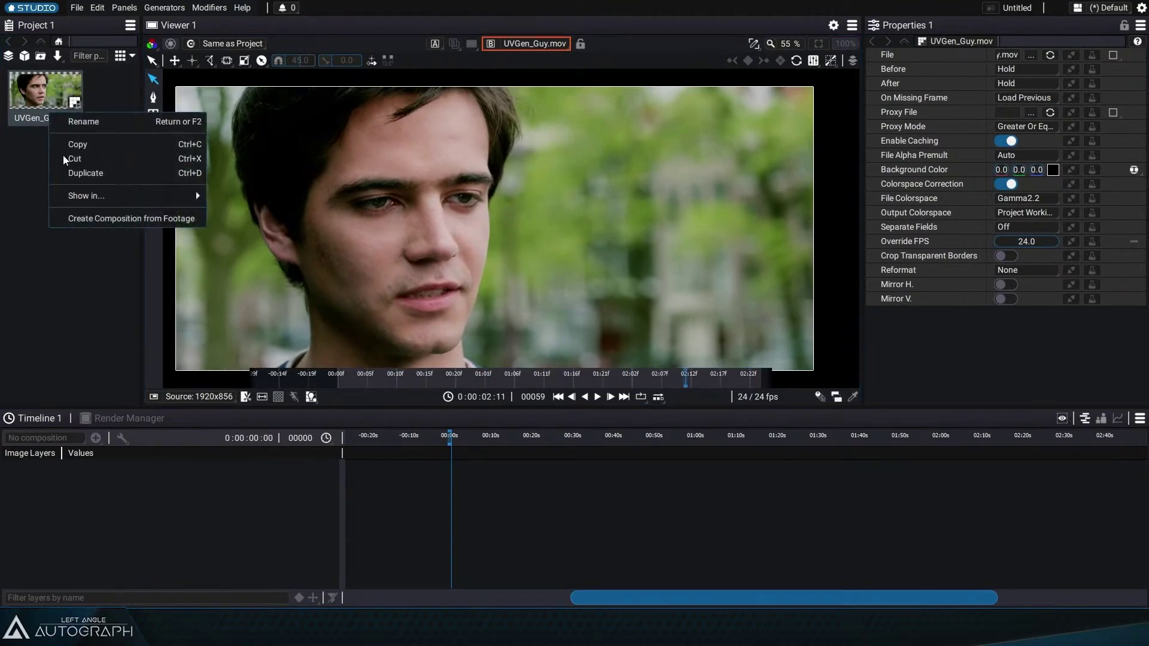
click(135, 220)
drag(141, 113, 174, 115)
double_click(49, 117)
text(_Final_)
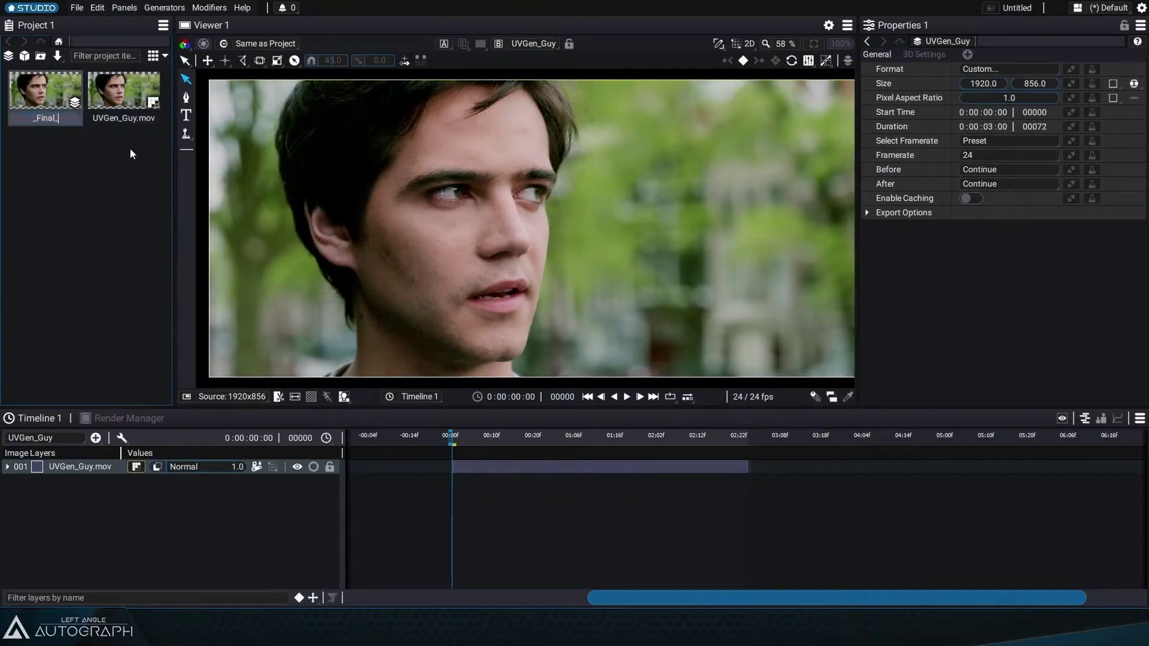
key(Return)
Step: Save the project as Talking_Guy in the Talking_Guy project folder
click(75, 7)
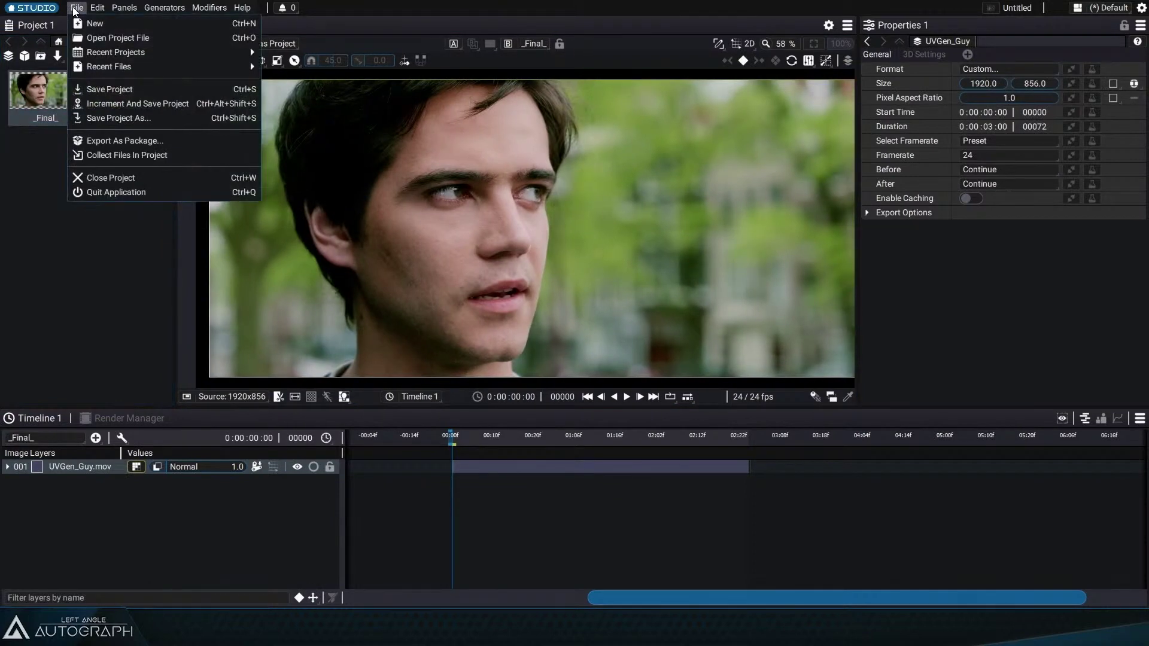
click(139, 120)
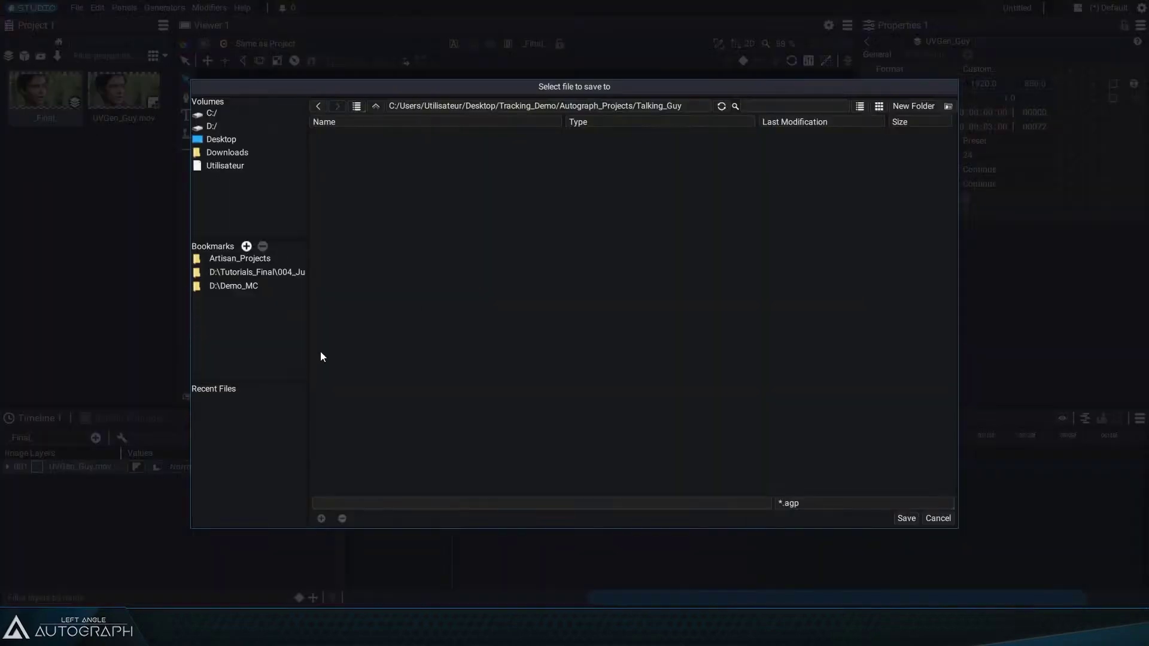
click(411, 503)
text(Talking_Guy)
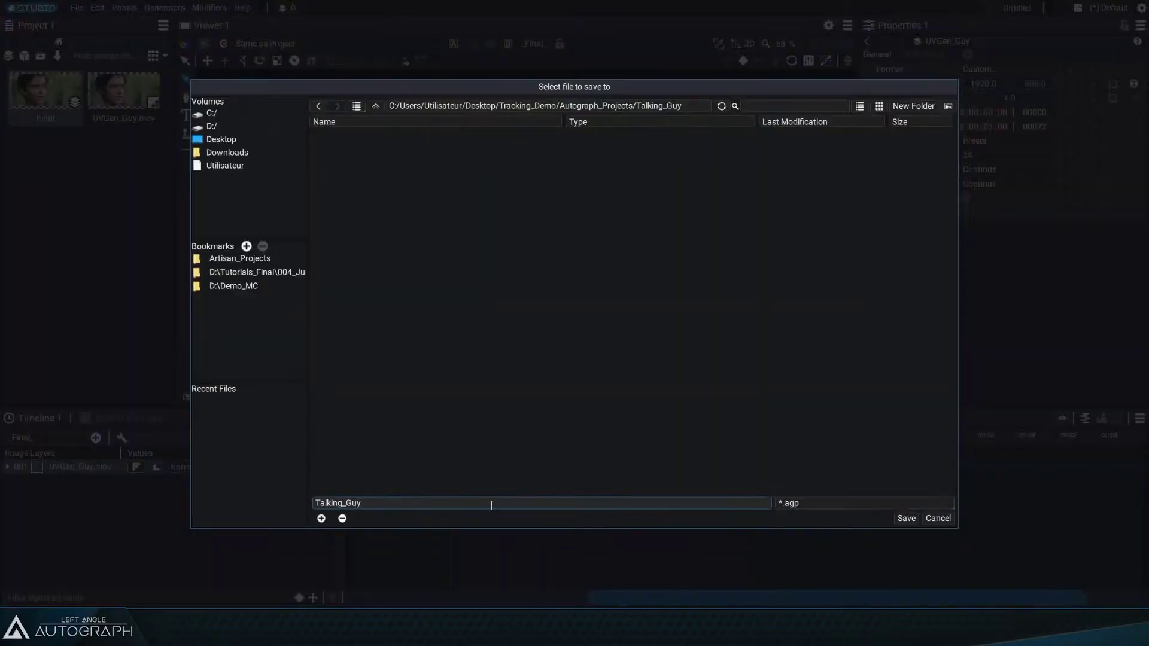
click(906, 519)
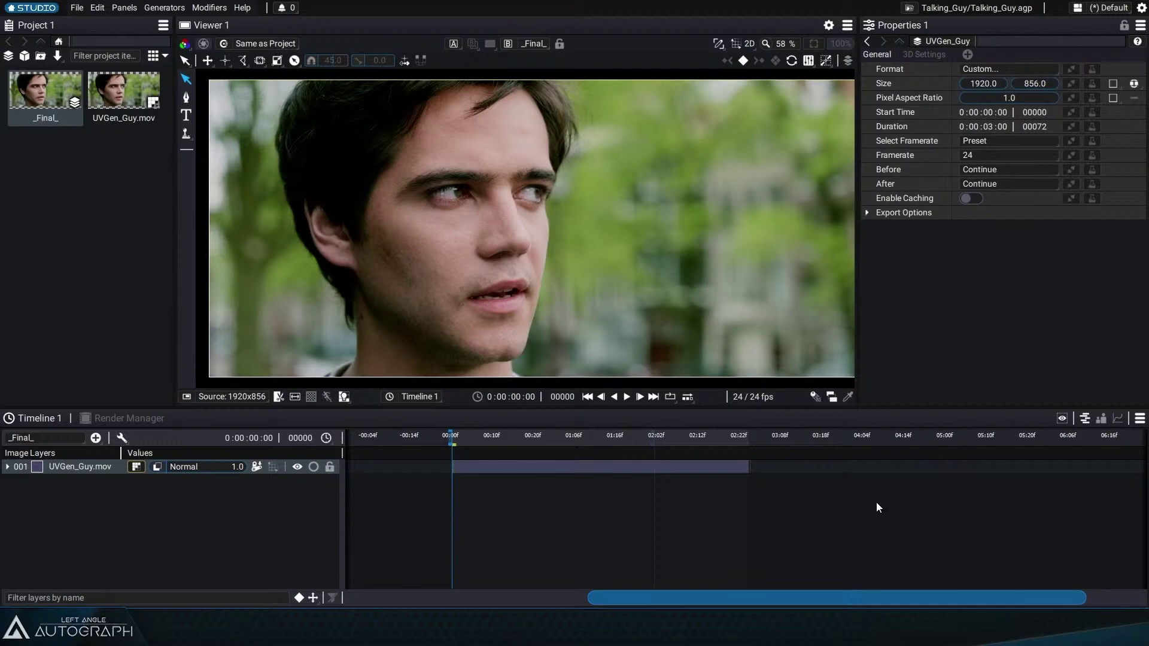
Step: Add a UV Map Generator modifier to the source of the UVGen_Guy.mov layer in the _Final_ composition
click(500, 438)
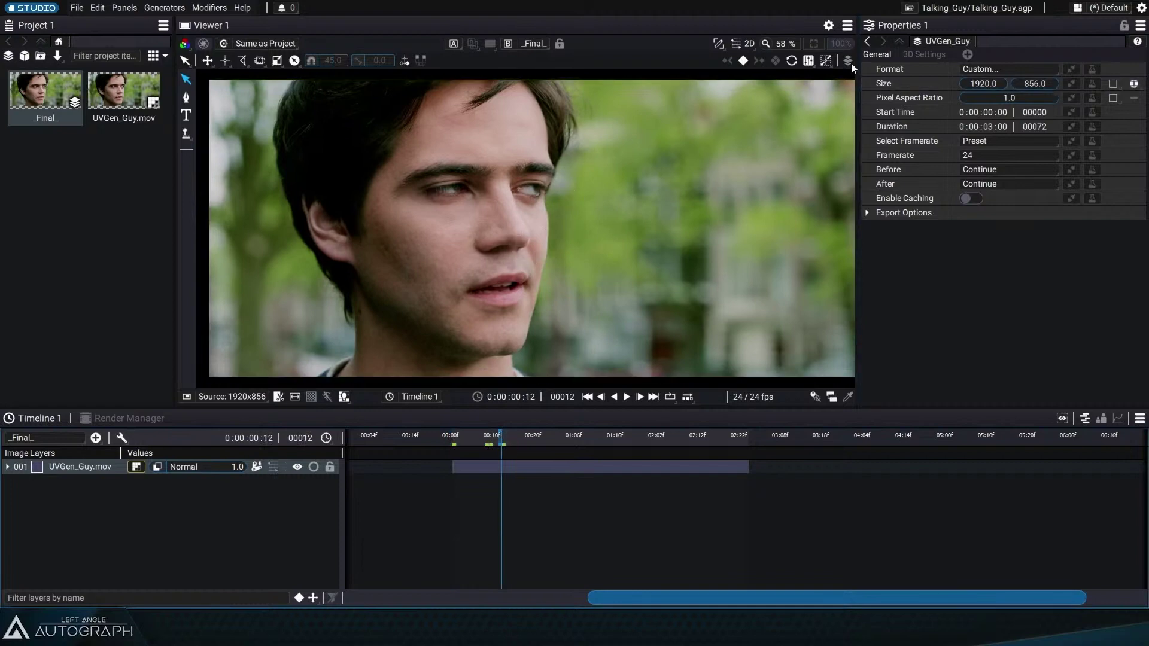
click(814, 43)
drag(857, 91, 824, 91)
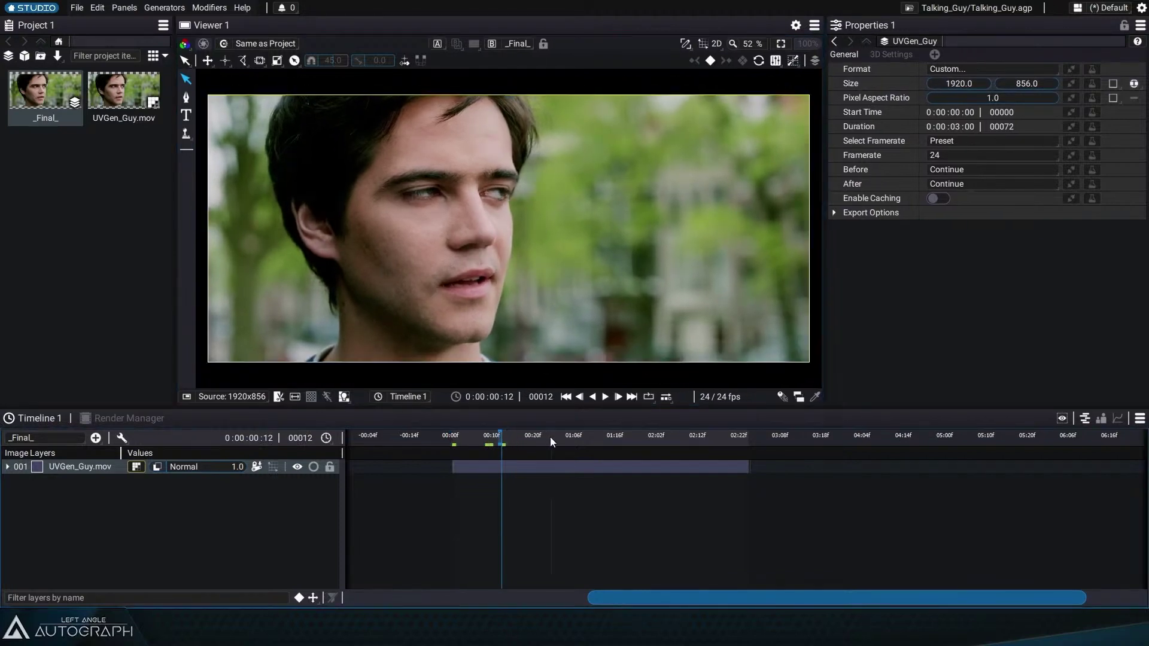
drag(550, 437, 567, 437)
click(8, 466)
click(9, 466)
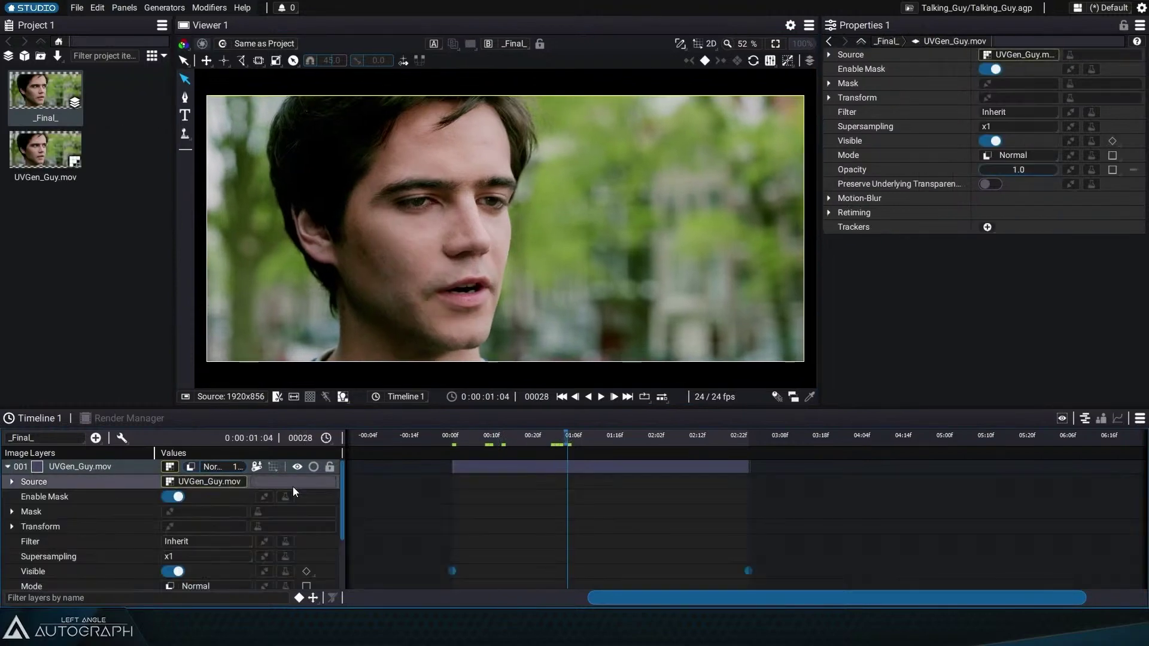
click(292, 487)
text(uv map)
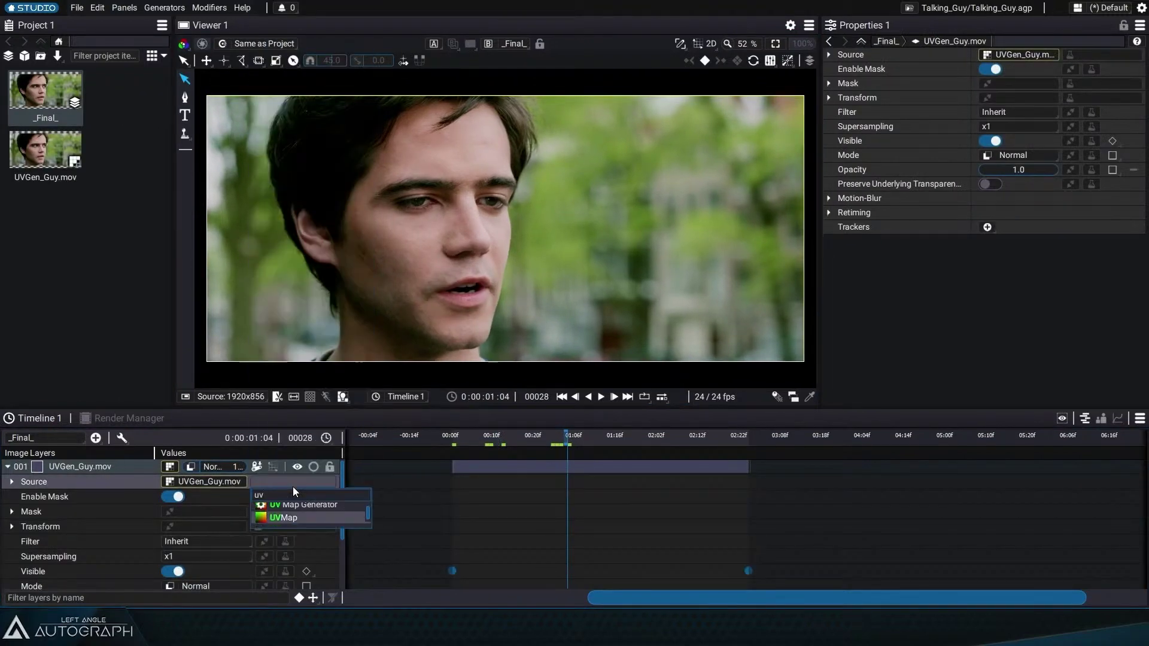
key(Return)
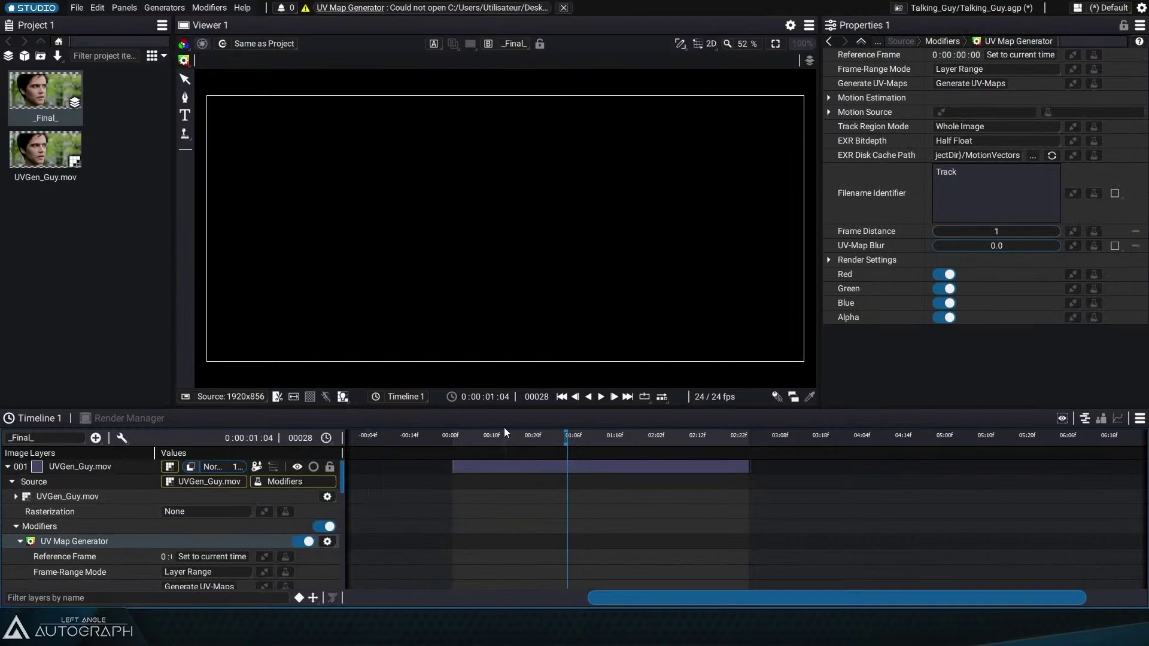
Step: Assign the UVGen_Guy.mov footage as the UV Map Generator's Motion Source
drag(175, 118, 185, 118)
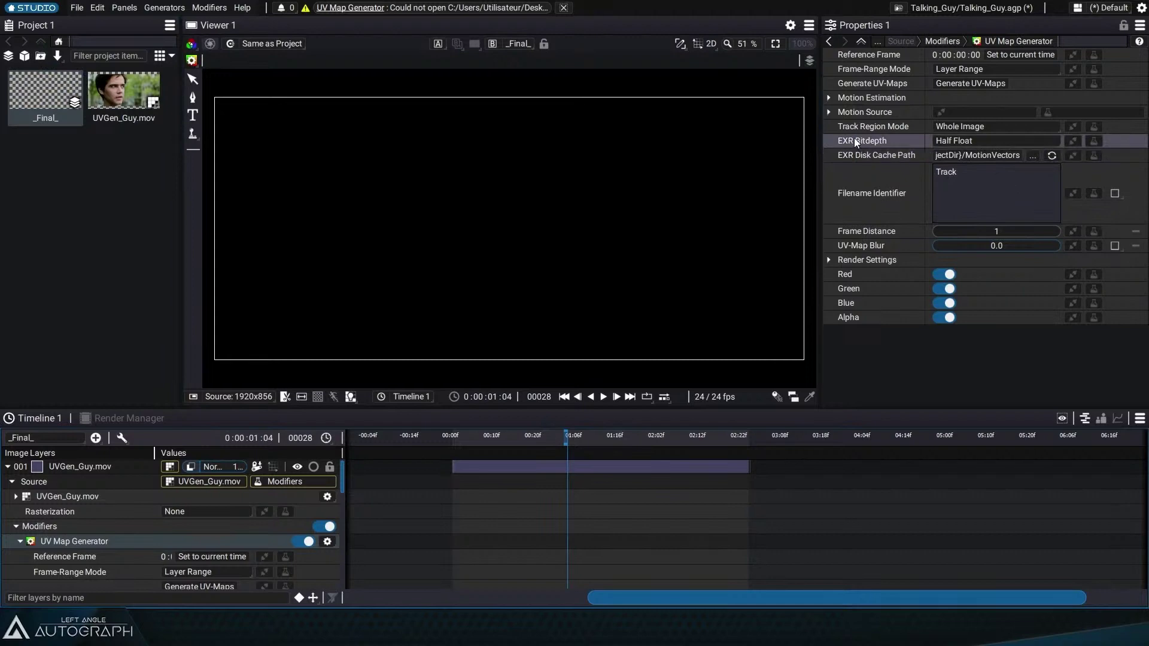
click(581, 440)
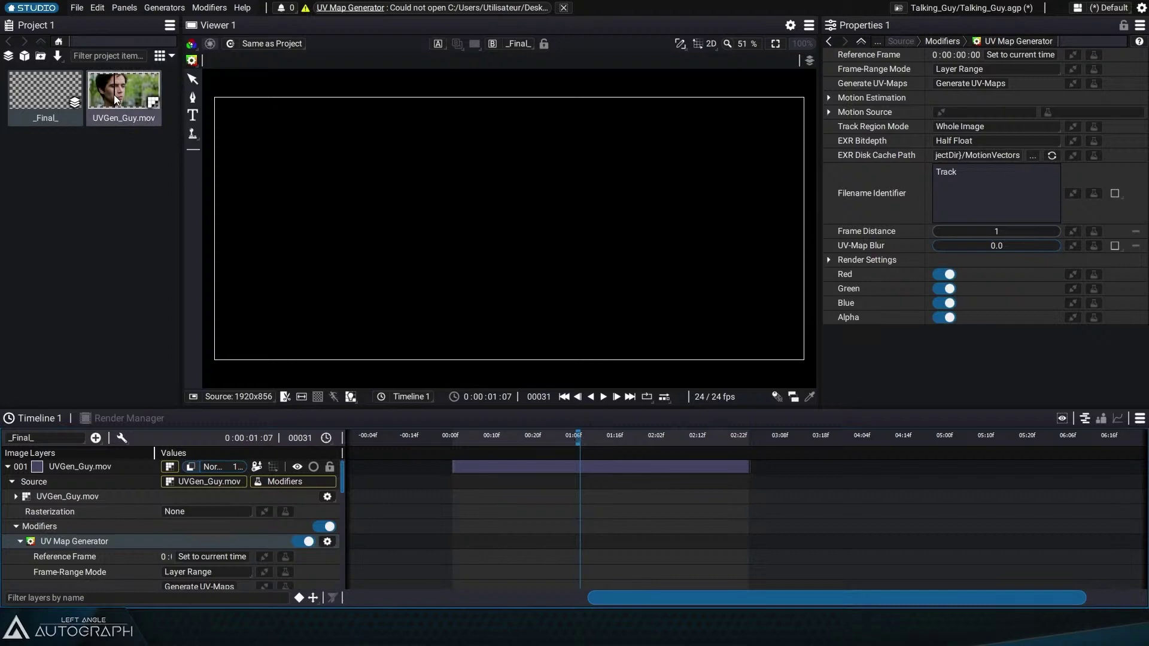
drag(120, 100, 975, 116)
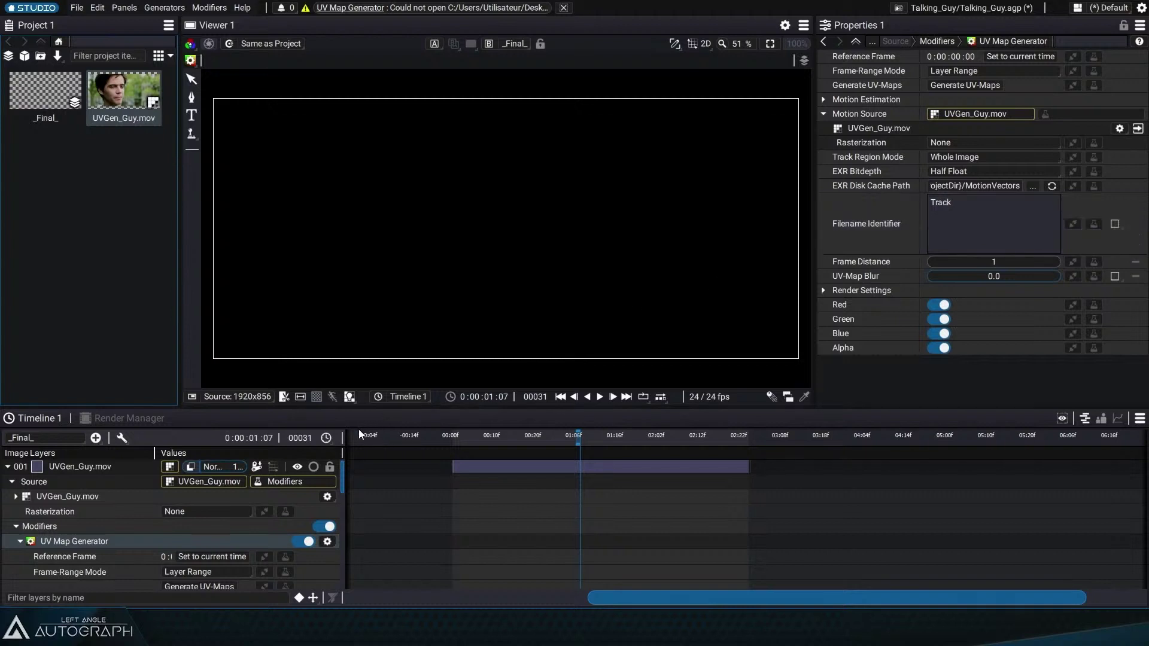
Step: Disable the UV Map Generator modifier and scrub the footage to frame 45
drag(344, 437, 434, 436)
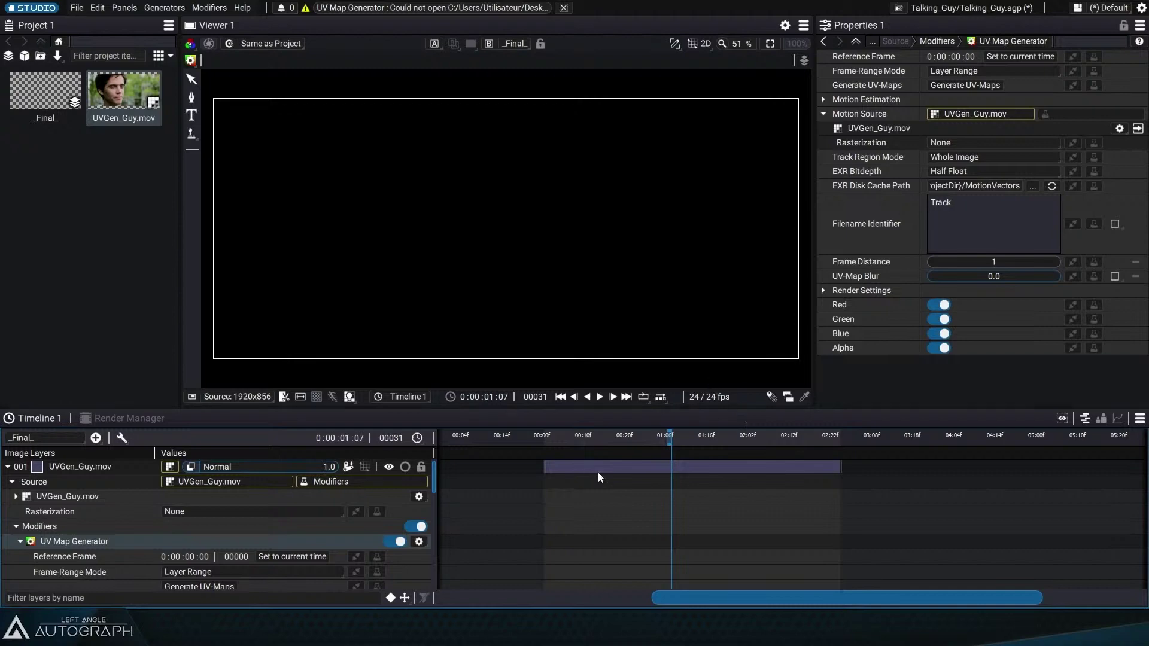
click(394, 541)
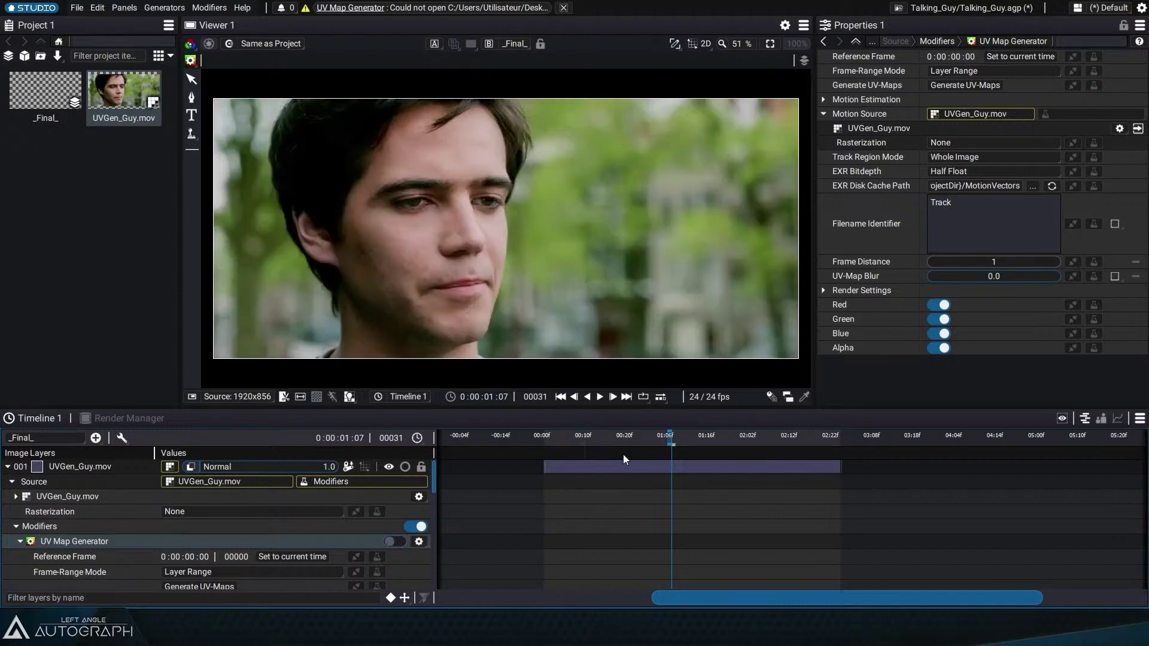
drag(685, 442, 728, 442)
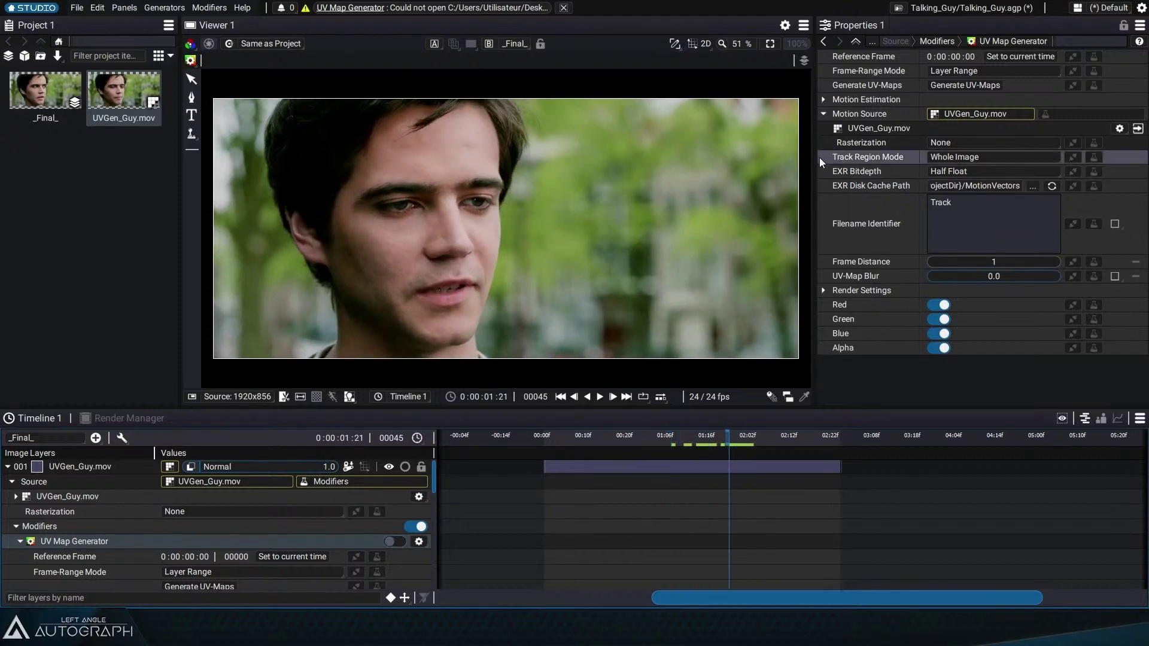
Step: Widen the modifier's properties and examine both parts of its EXR Disk Cache Path
drag(814, 162, 722, 144)
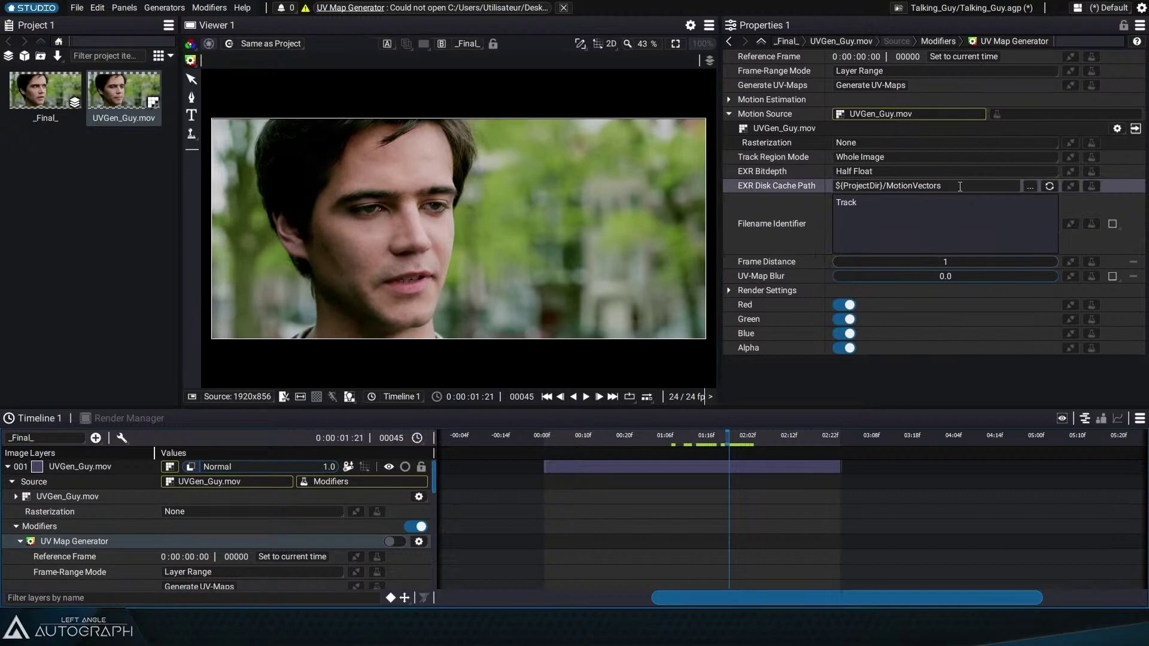
drag(182, 187, 121, 187)
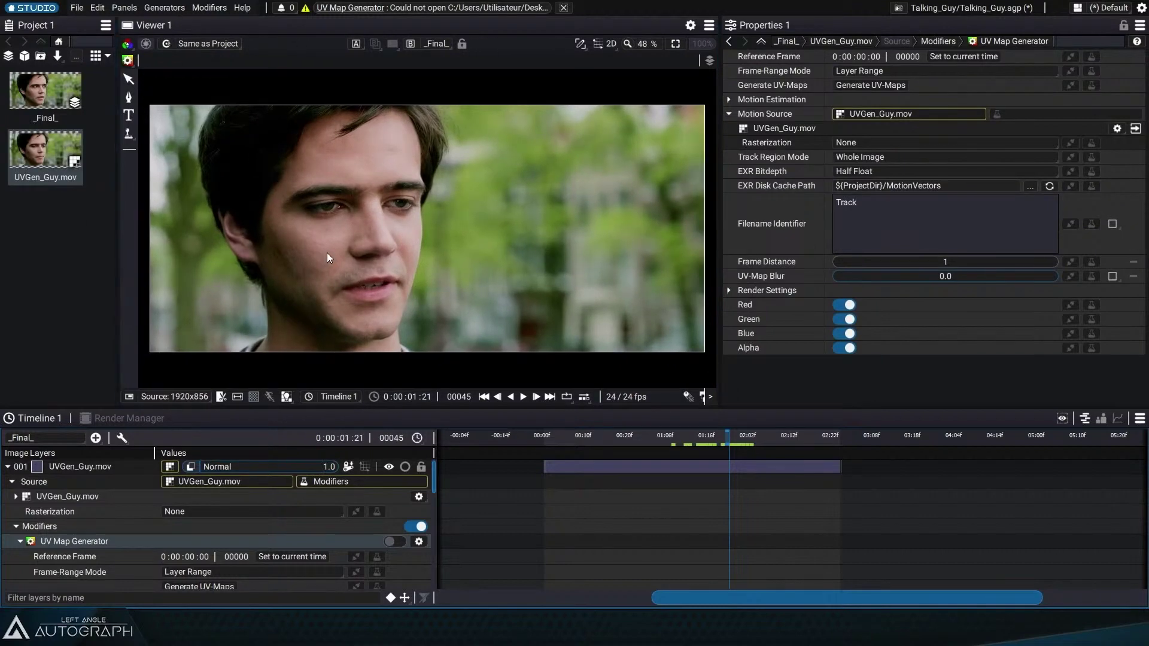
drag(887, 186, 966, 191)
click(900, 191)
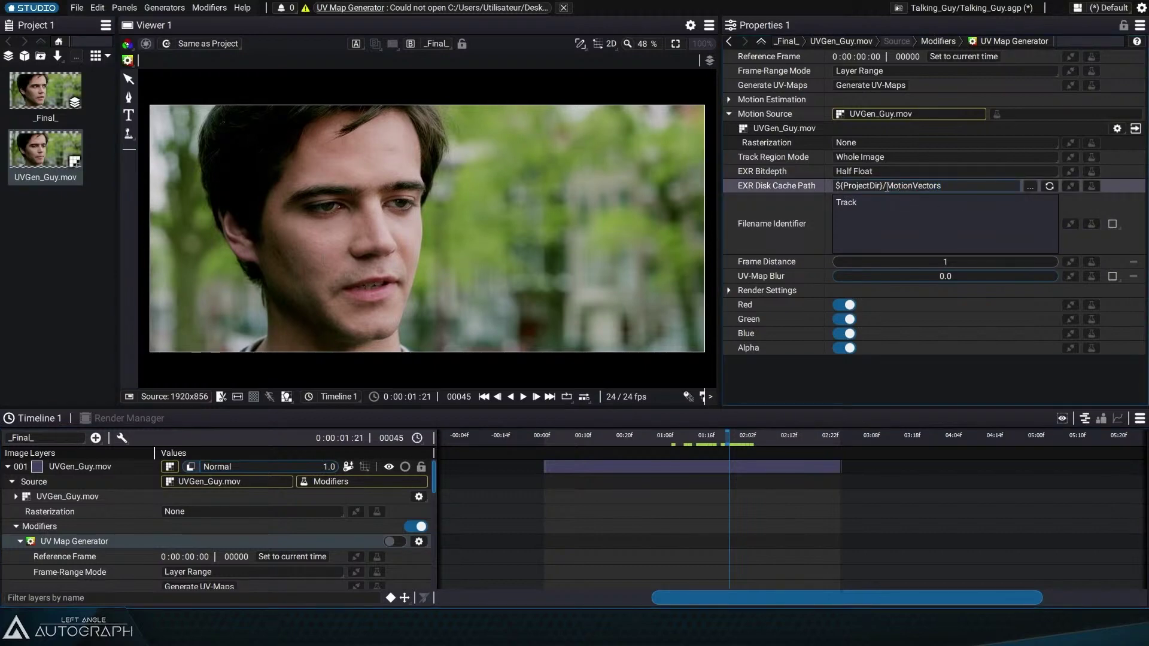
drag(884, 188, 834, 188)
click(896, 187)
drag(887, 186, 942, 186)
click(975, 186)
click(976, 186)
Step: Find the frame where the man's mouth is closed and set frame 43 as the UV Map Generator's Reference Frame
drag(725, 437, 713, 447)
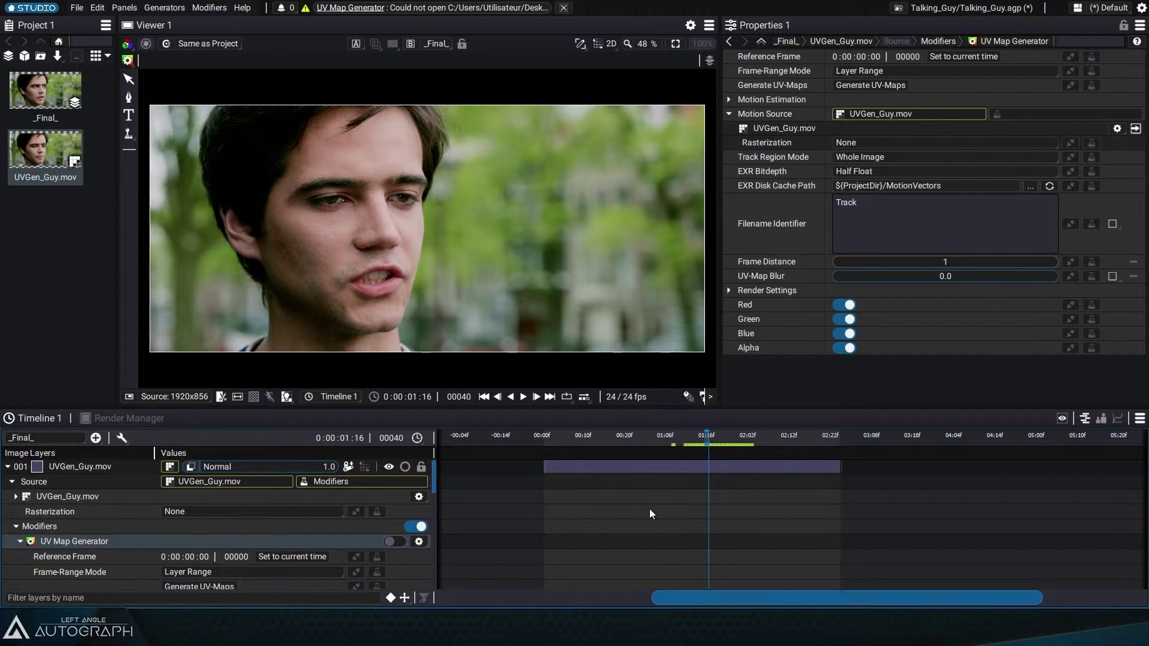
drag(713, 442, 688, 431)
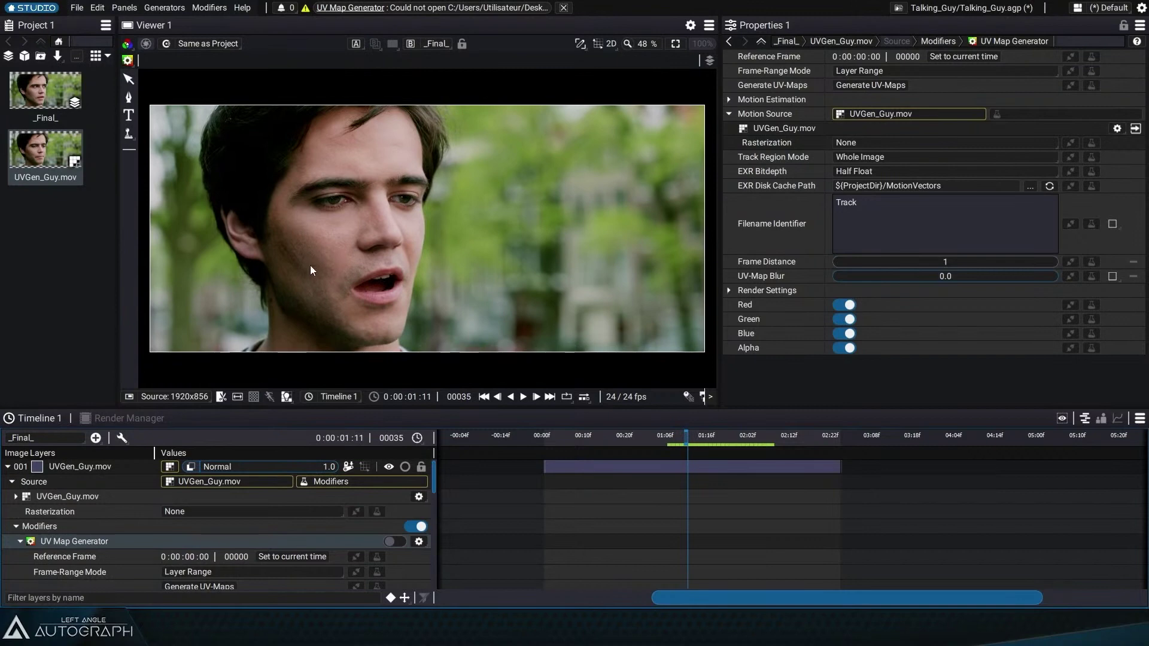
drag(689, 433, 722, 440)
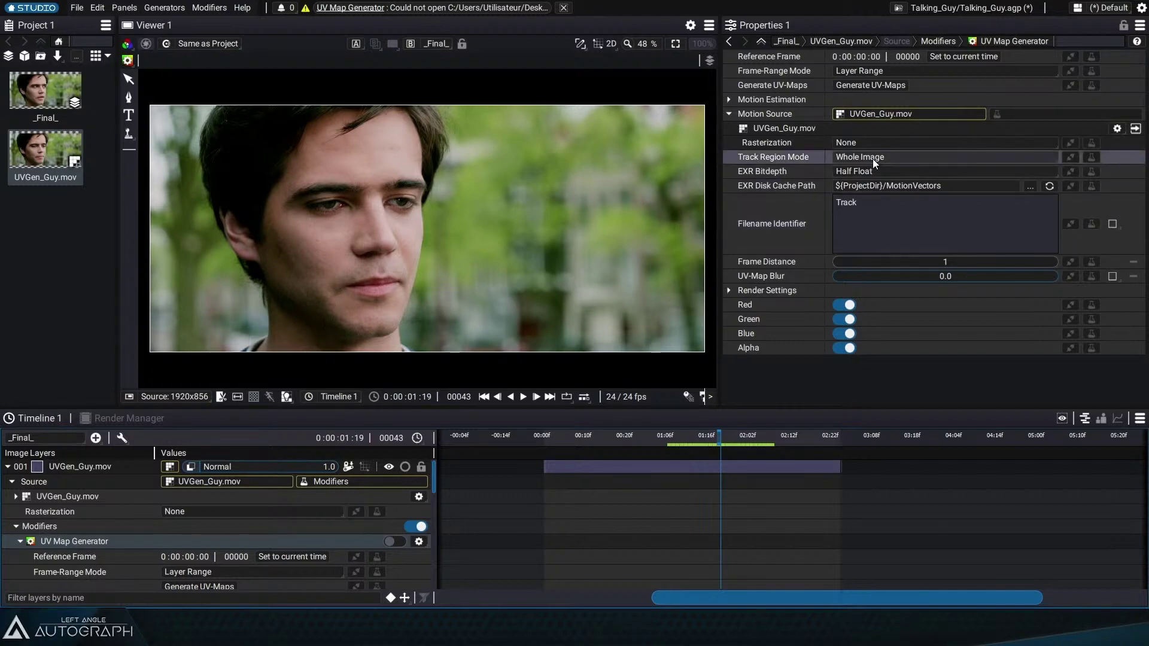
click(958, 57)
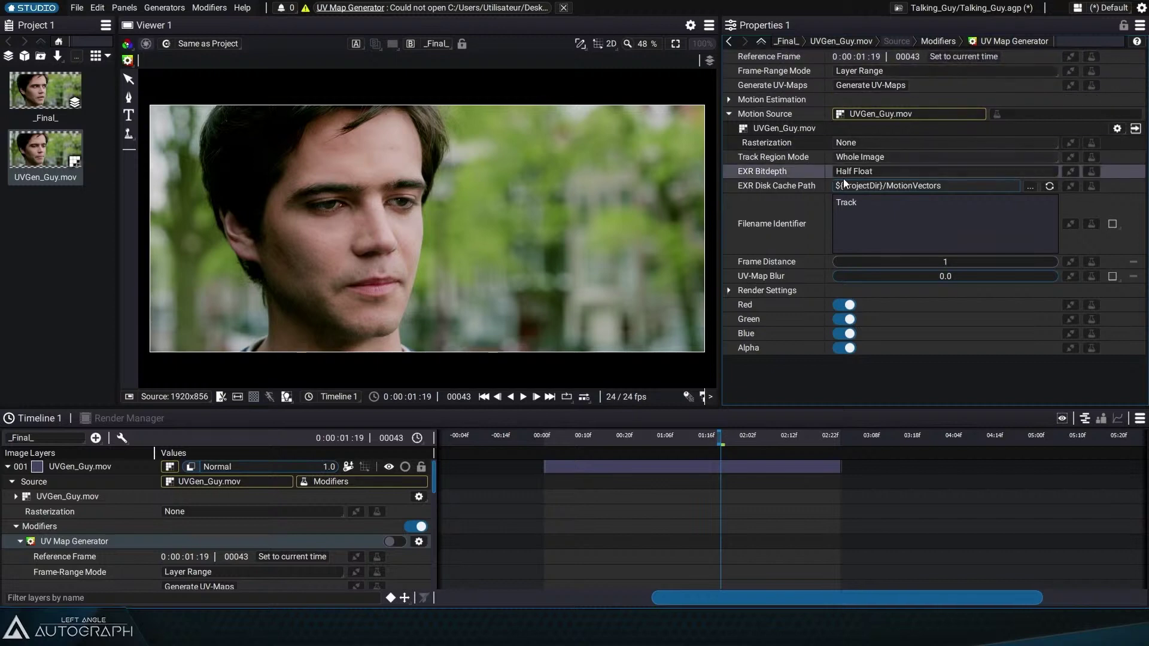
Step: Examine the Motion Estimation settings and its Algorithm options, then review the Frame-Range Mode choices, keeping Layer Range
click(730, 99)
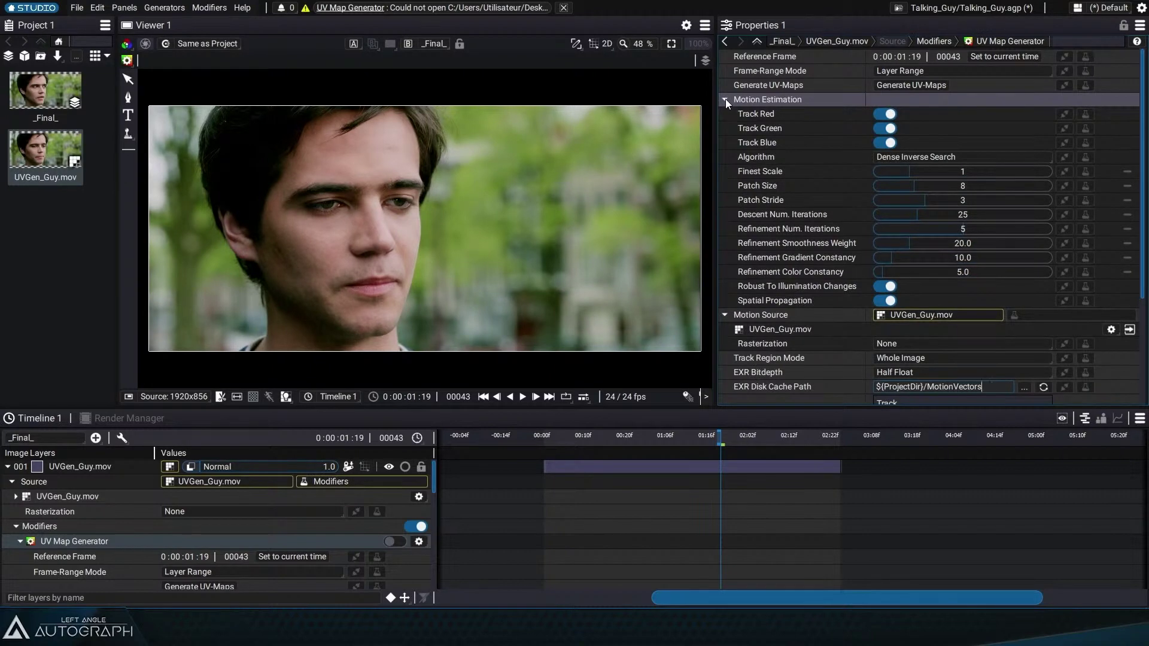
click(959, 157)
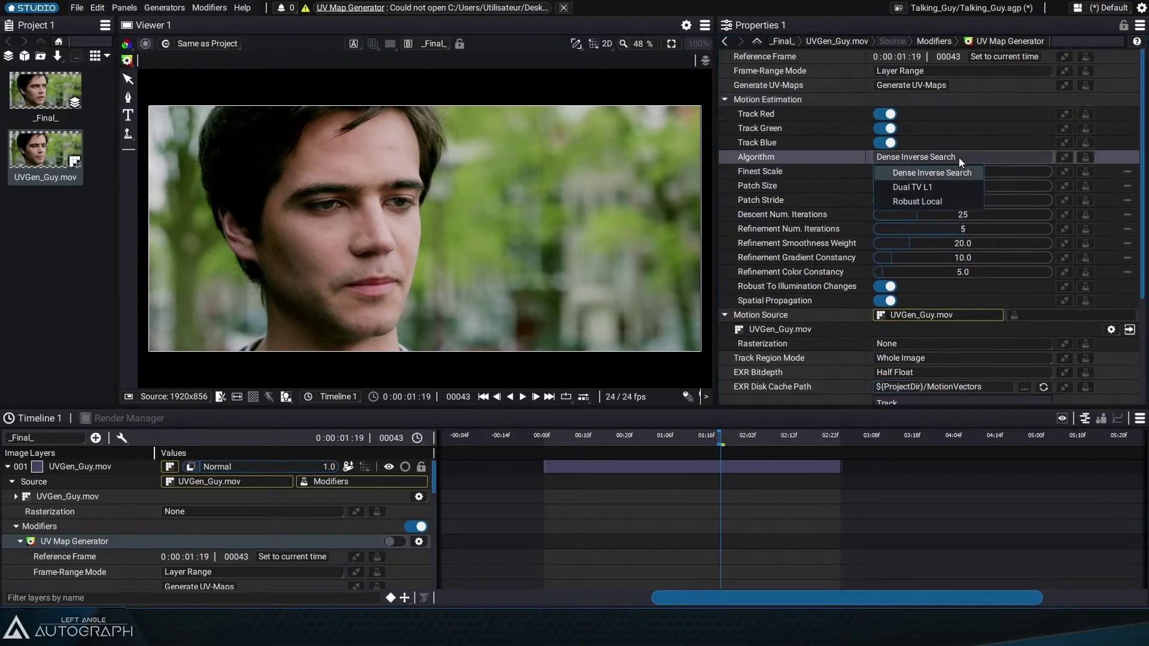
click(959, 157)
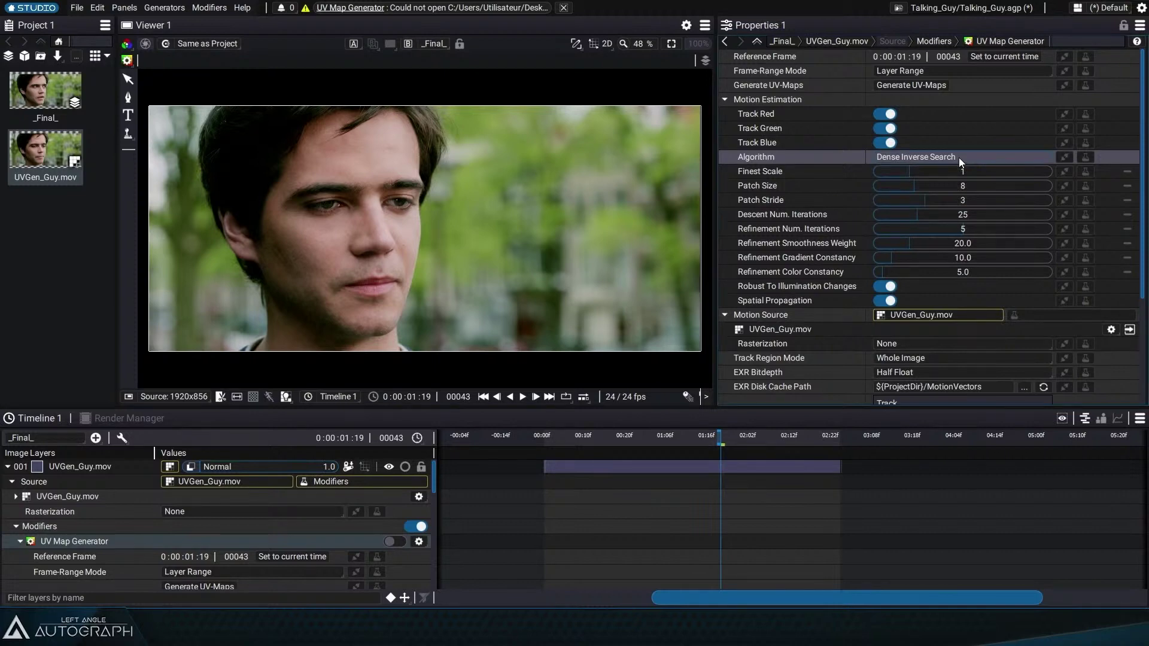
click(725, 99)
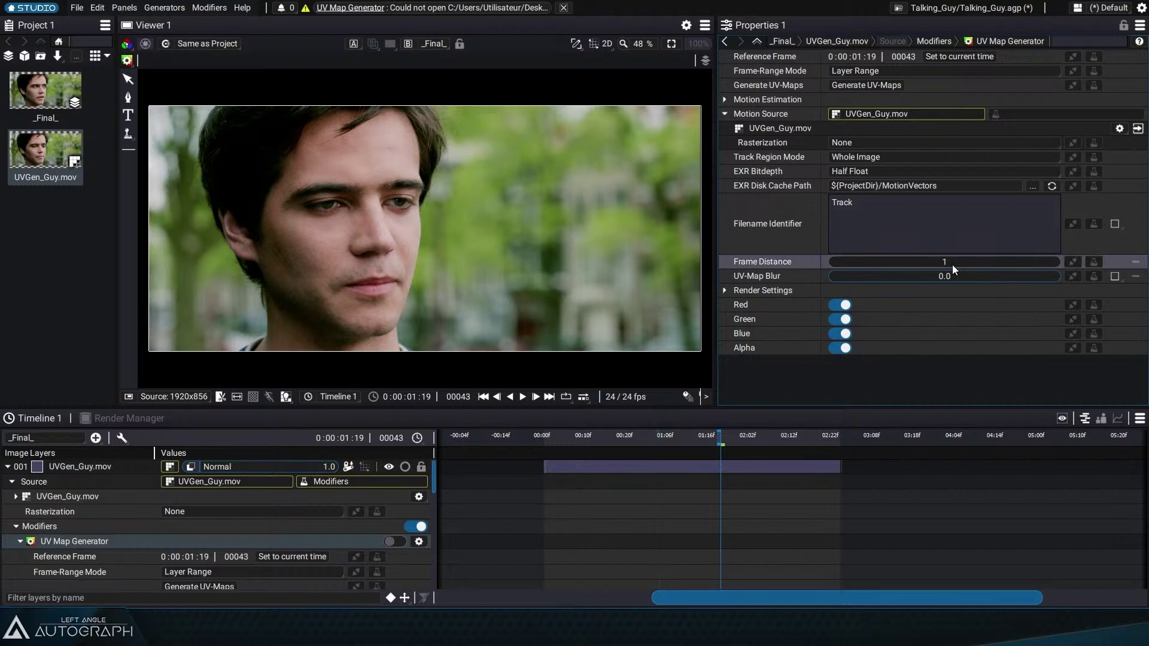
click(725, 100)
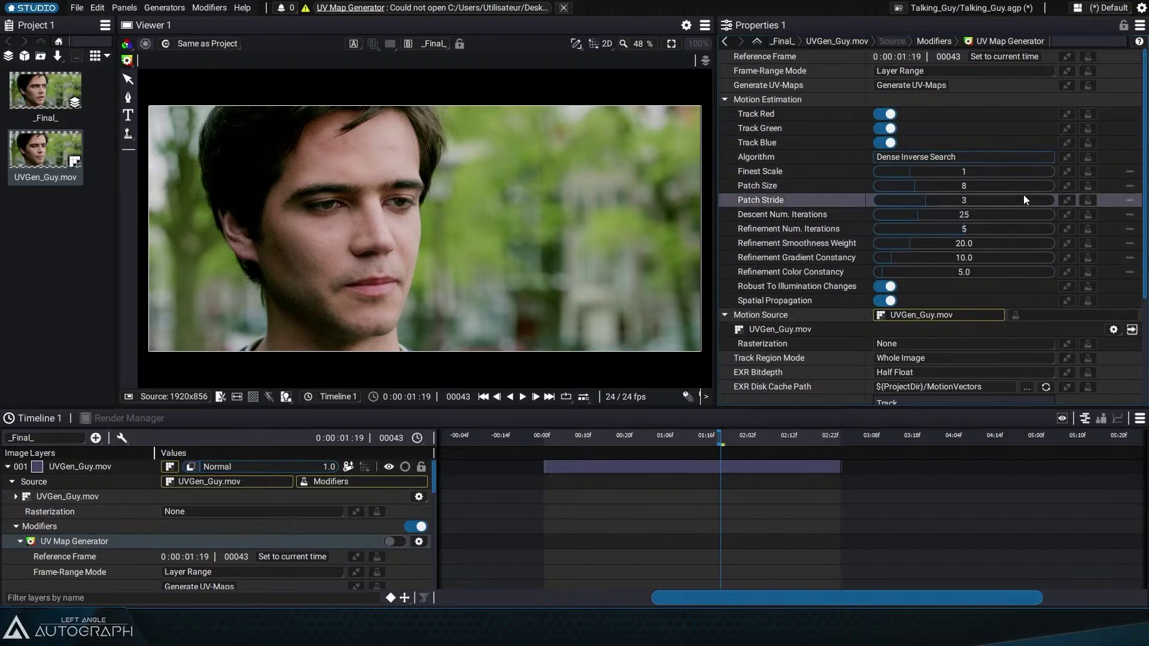
click(726, 100)
click(874, 72)
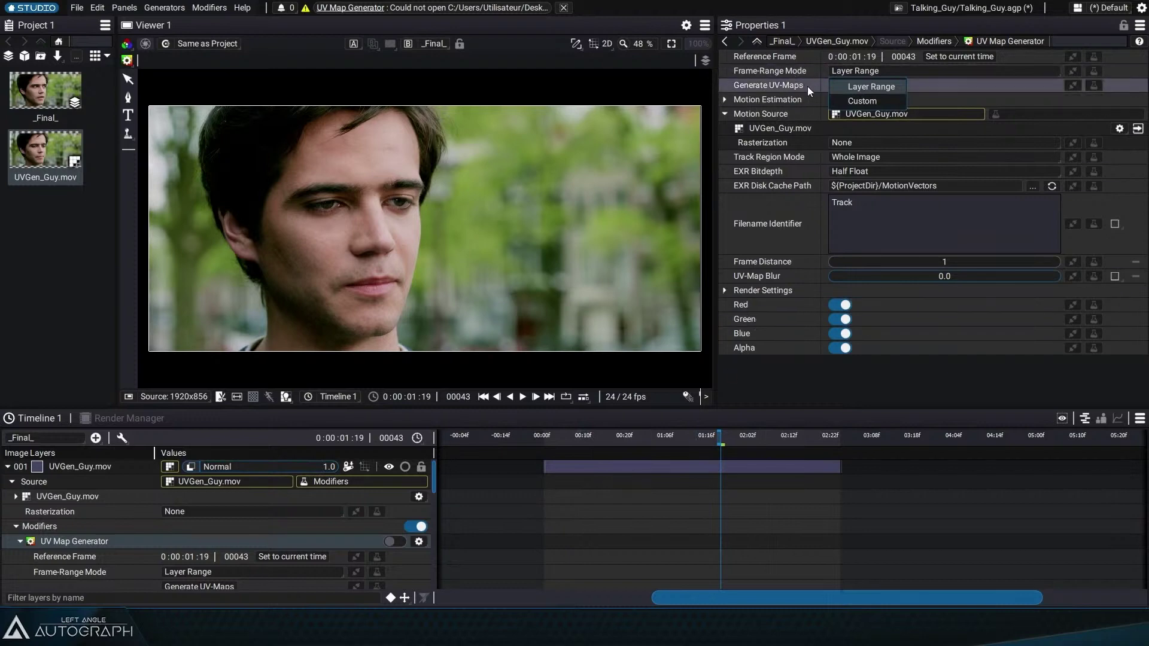
click(870, 87)
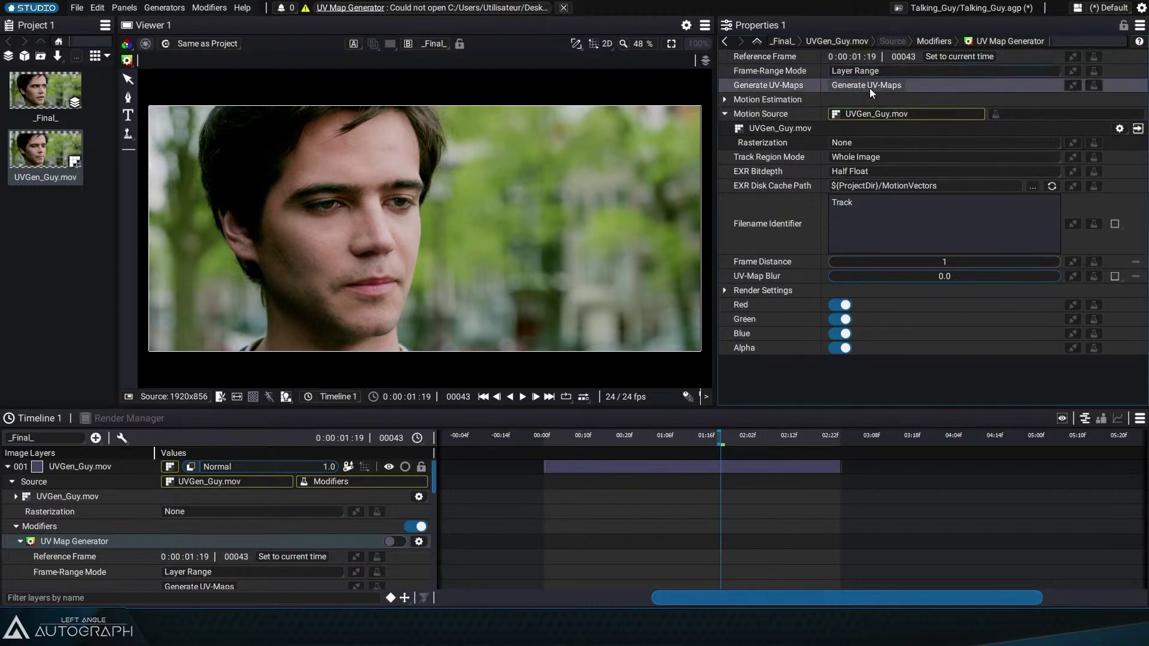
Step: Set Track Region Mode to Track Region and frame the man's head, with bounds about L -807, B -468, R 177, T 447
click(934, 157)
click(871, 172)
drag(372, 171, 192, 100)
drag(483, 286, 476, 363)
Step: Resize the track region around the head while scrubbing between frames, ending at about L -792, B -480, R 364
drag(709, 443, 642, 439)
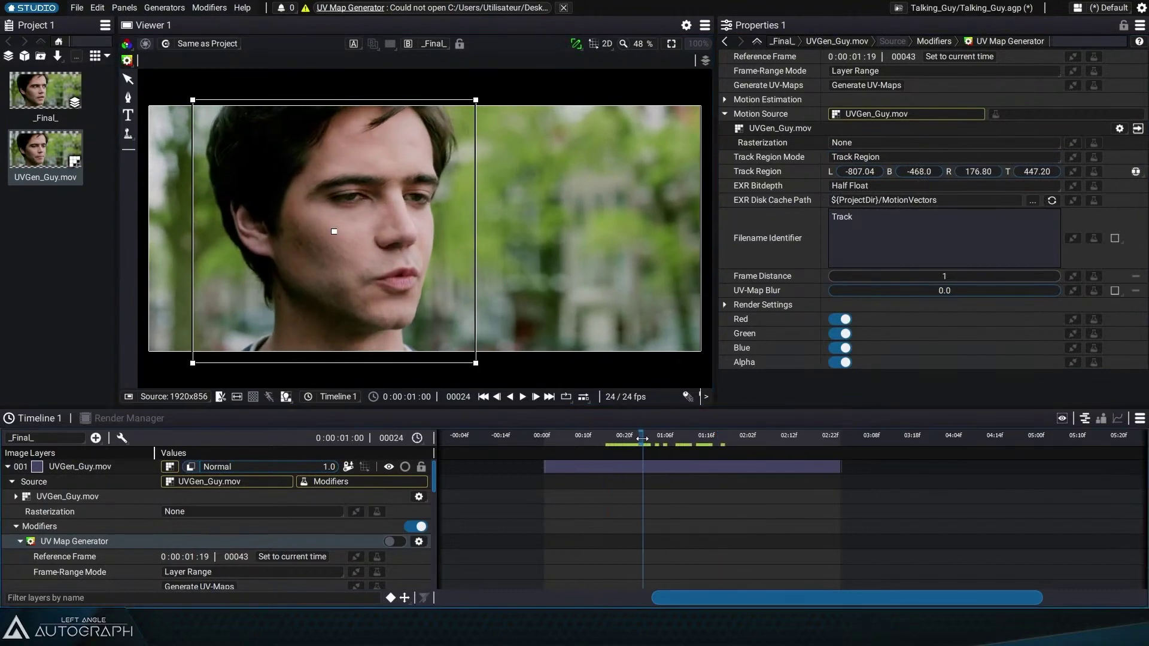
drag(477, 363, 532, 362)
drag(193, 362, 165, 362)
mouse_move(643, 443)
mouse_down()
mouse_move(610, 441)
mouse_move(656, 445)
mouse_up()
drag(527, 361, 445, 363)
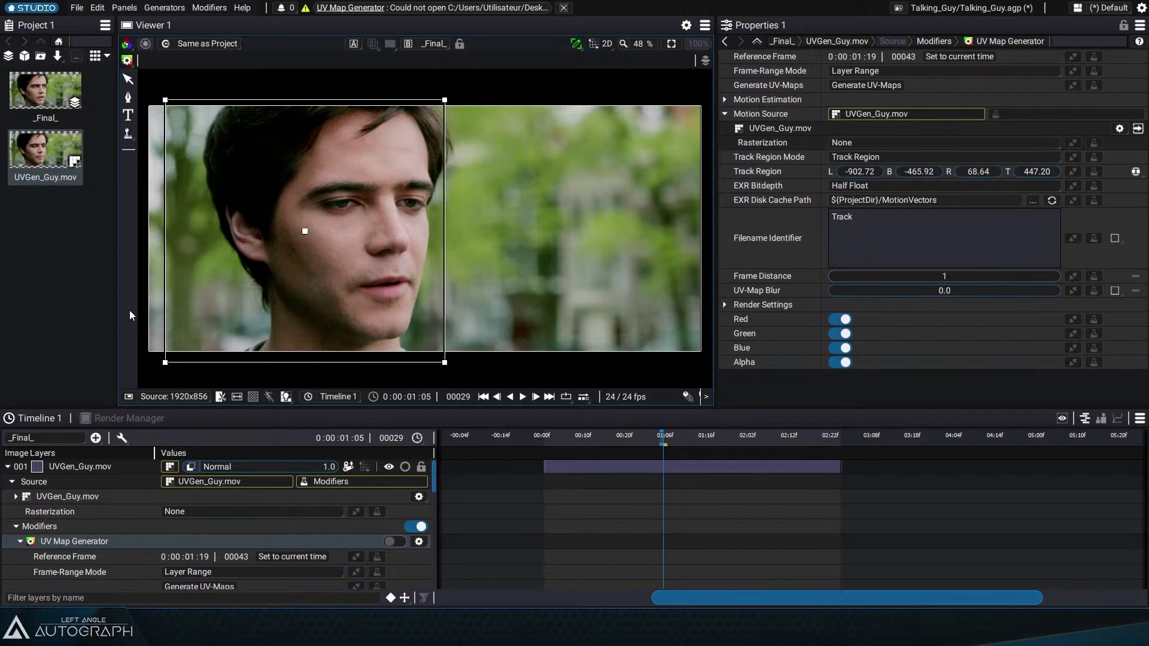
drag(161, 366, 192, 368)
drag(665, 441, 712, 435)
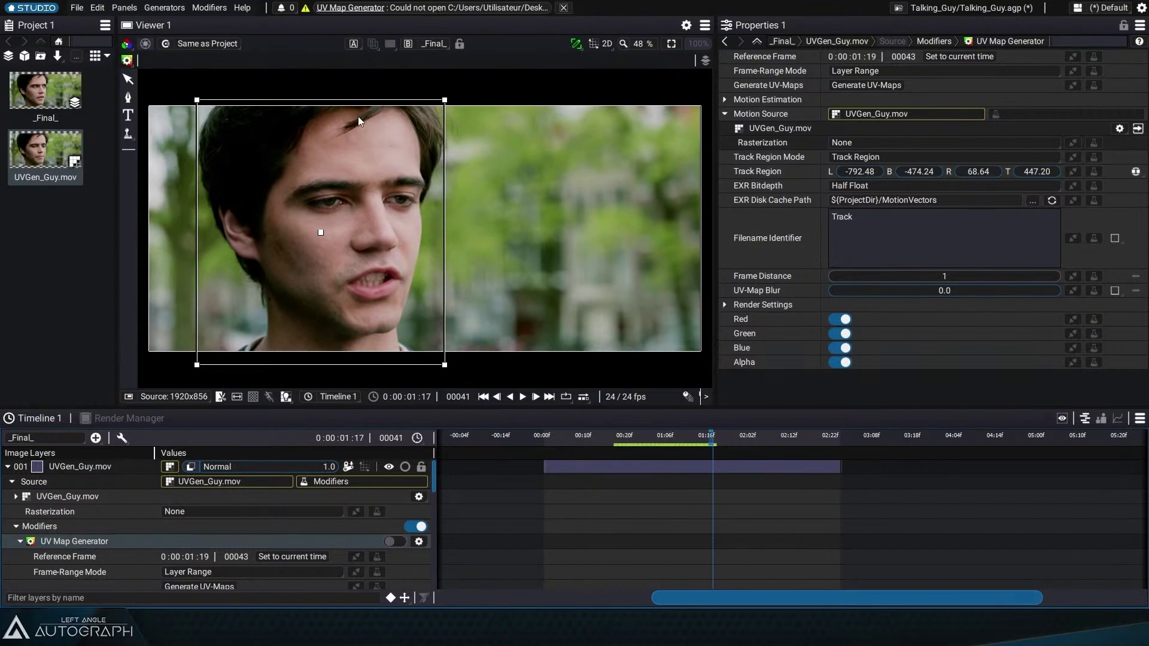
drag(445, 365, 530, 367)
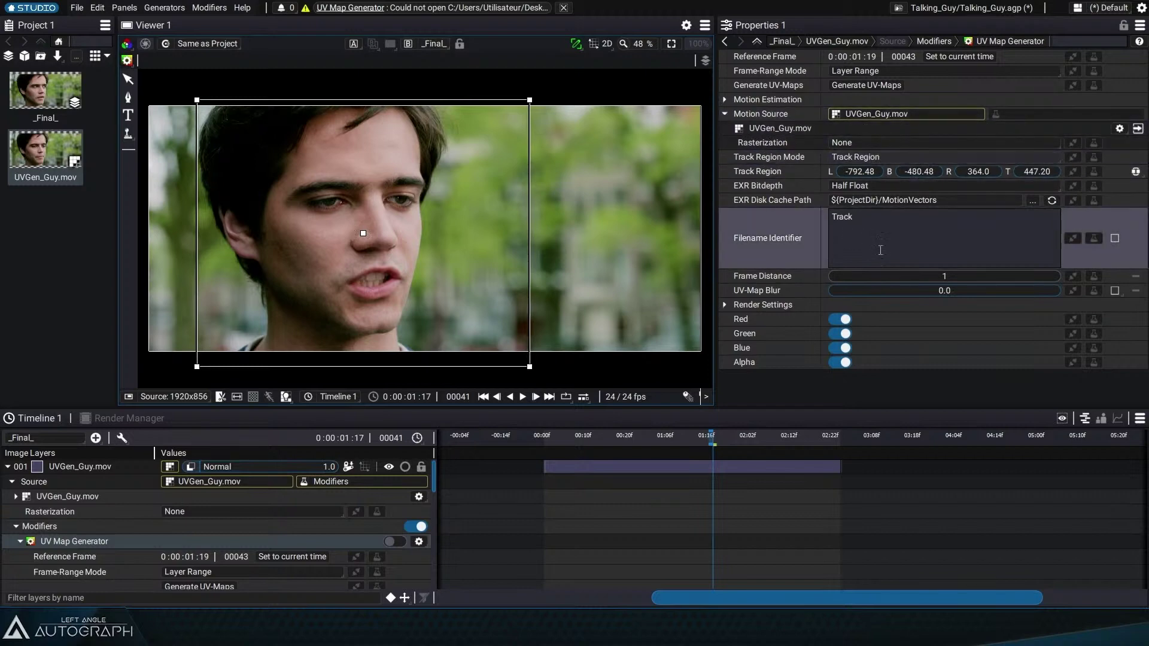
Step: Set Track Region Mode to Whole Image and review the EXR Bitdepth options, keeping Half Float
click(861, 159)
click(870, 185)
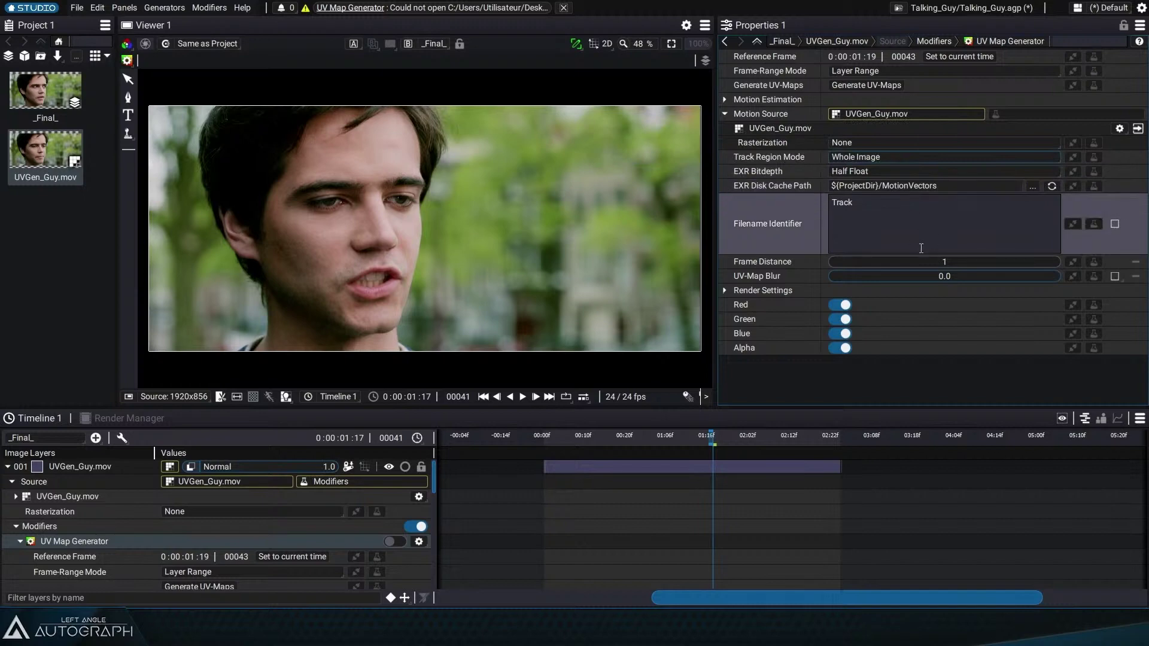
click(892, 173)
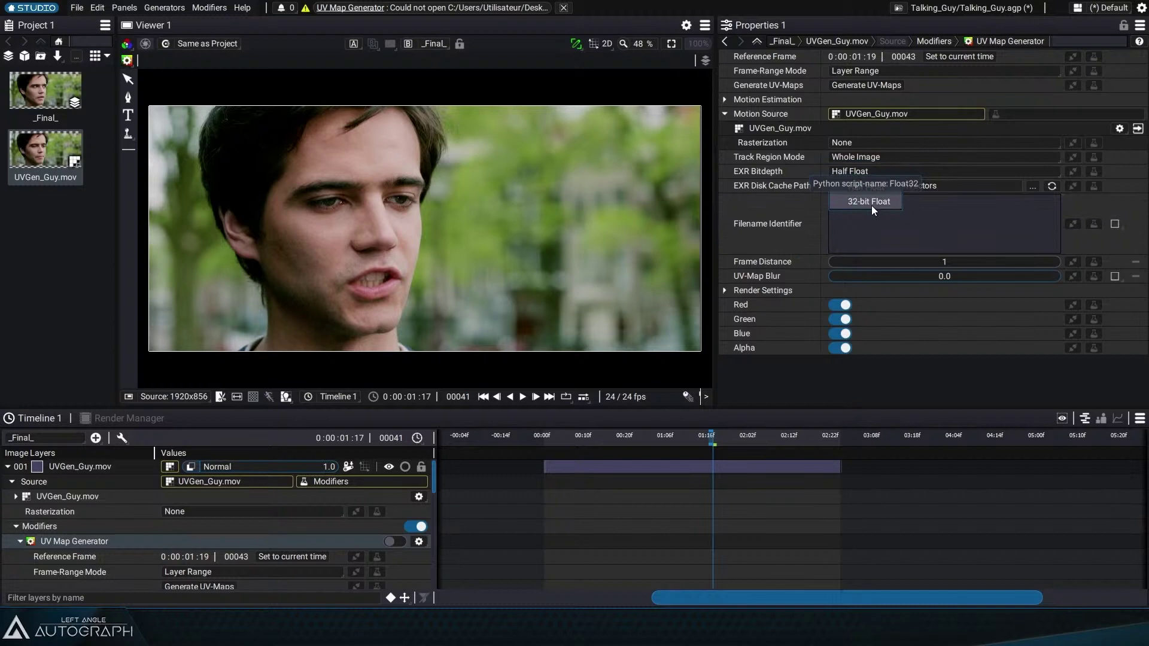
click(878, 184)
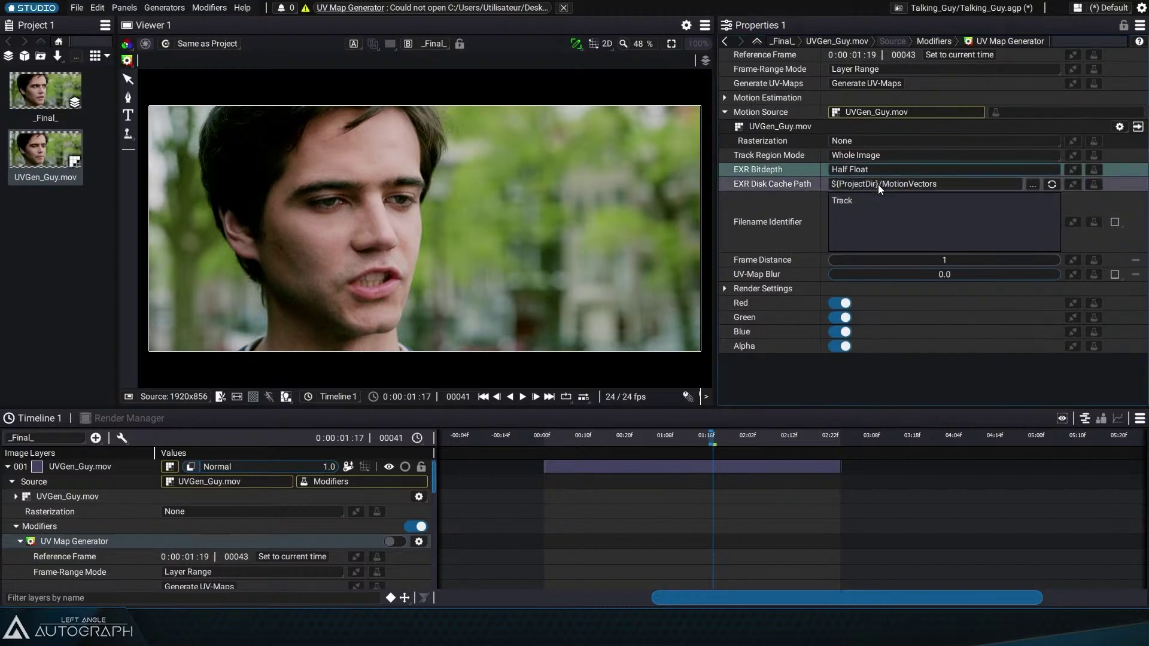
click(877, 170)
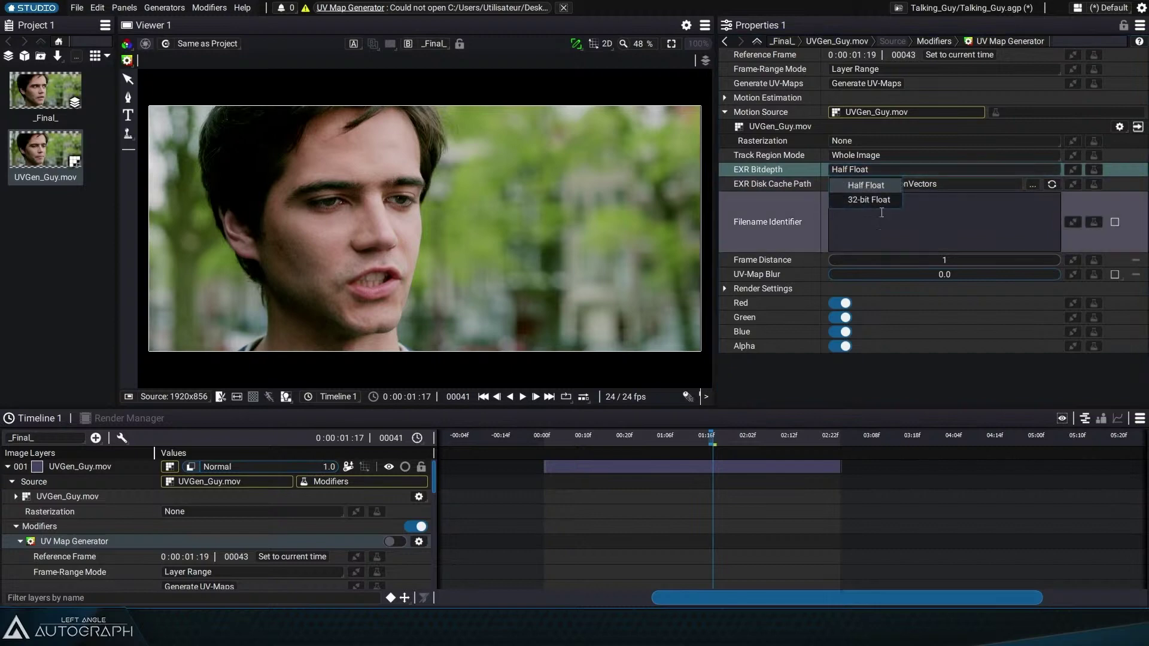
click(878, 202)
click(871, 169)
click(872, 184)
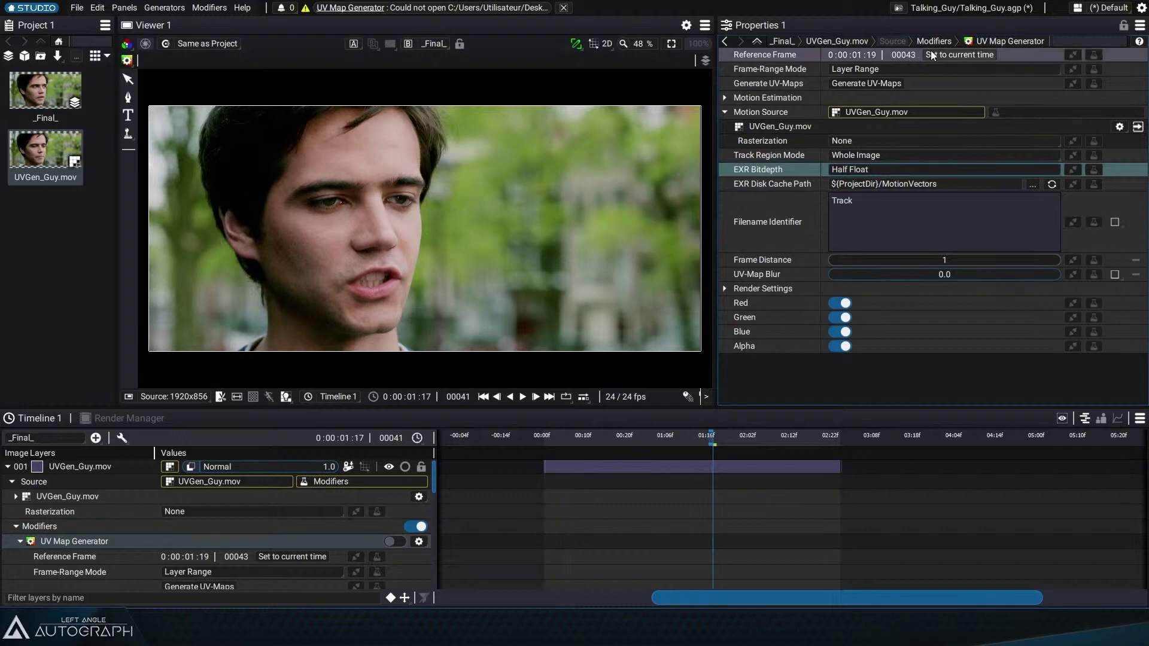
Step: Check the Talking_Guy project folder in File Explorer, then generate the UV maps with Track as the Filename Identifier
mouse_move(789, 56)
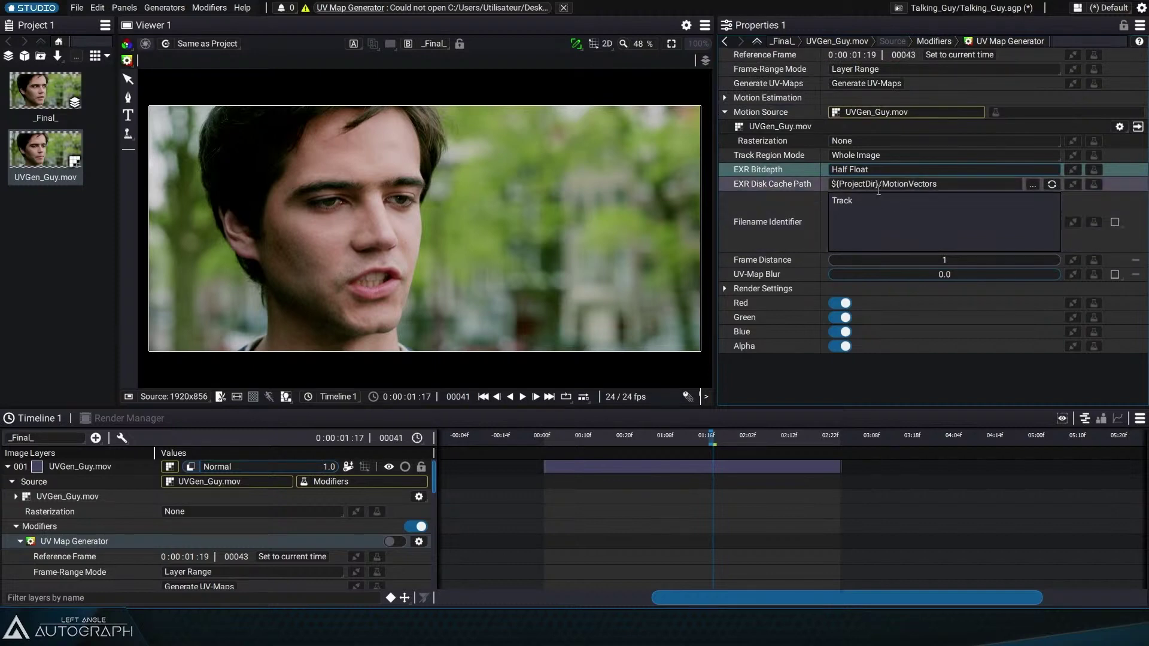
click(938, 225)
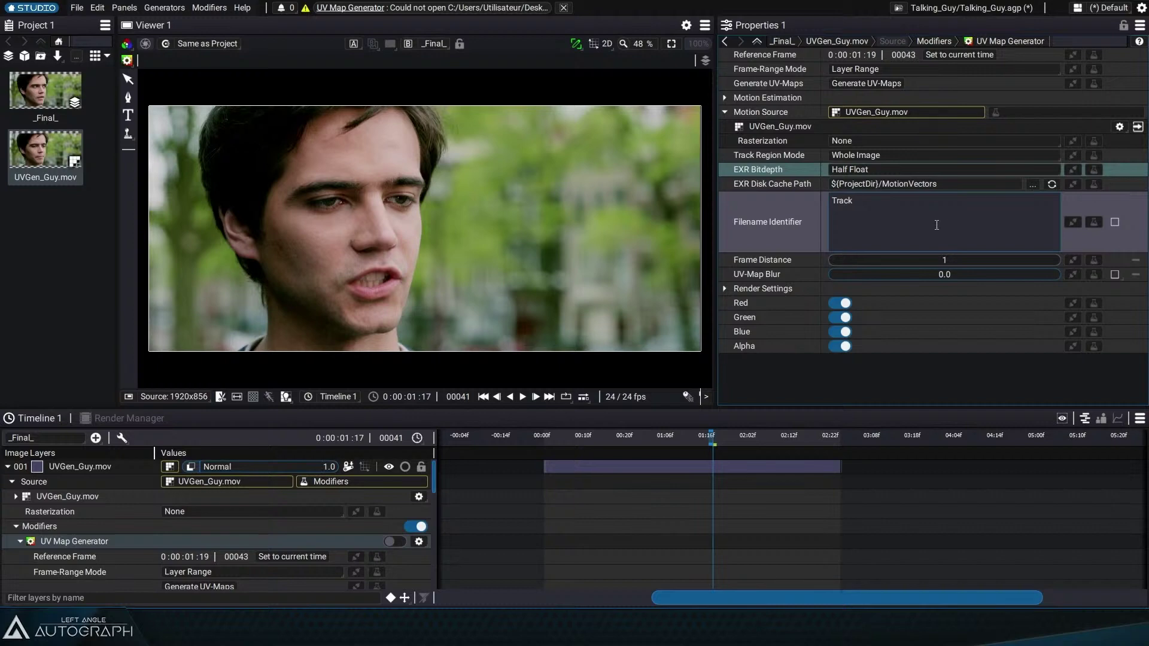
key(alt+Tab)
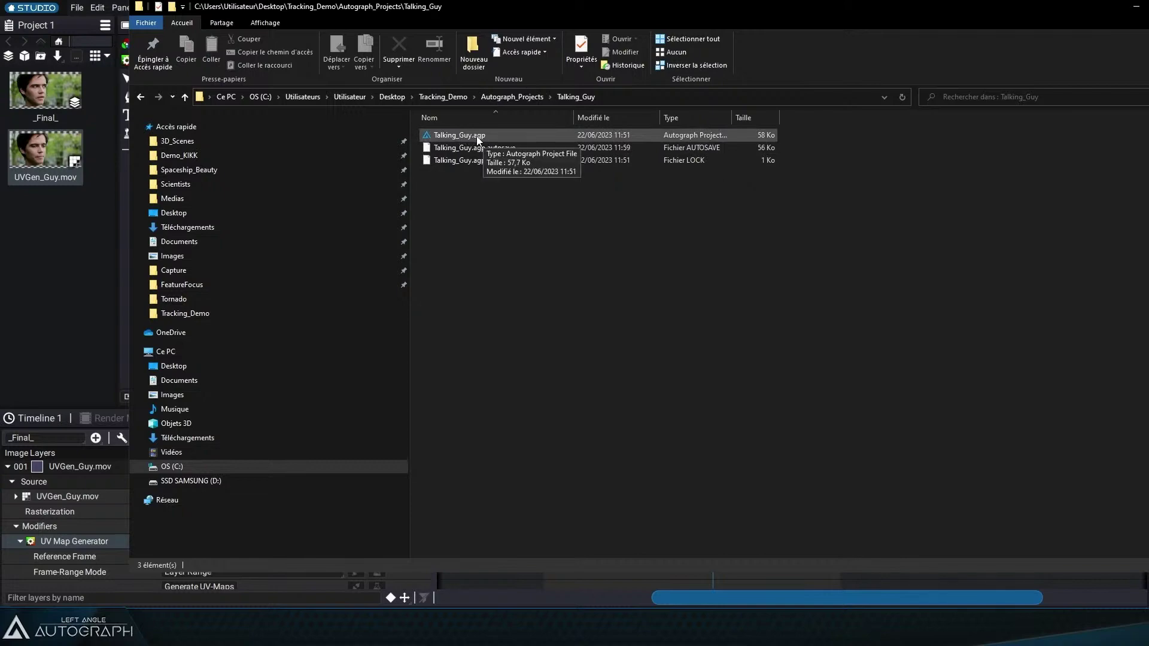
click(59, 215)
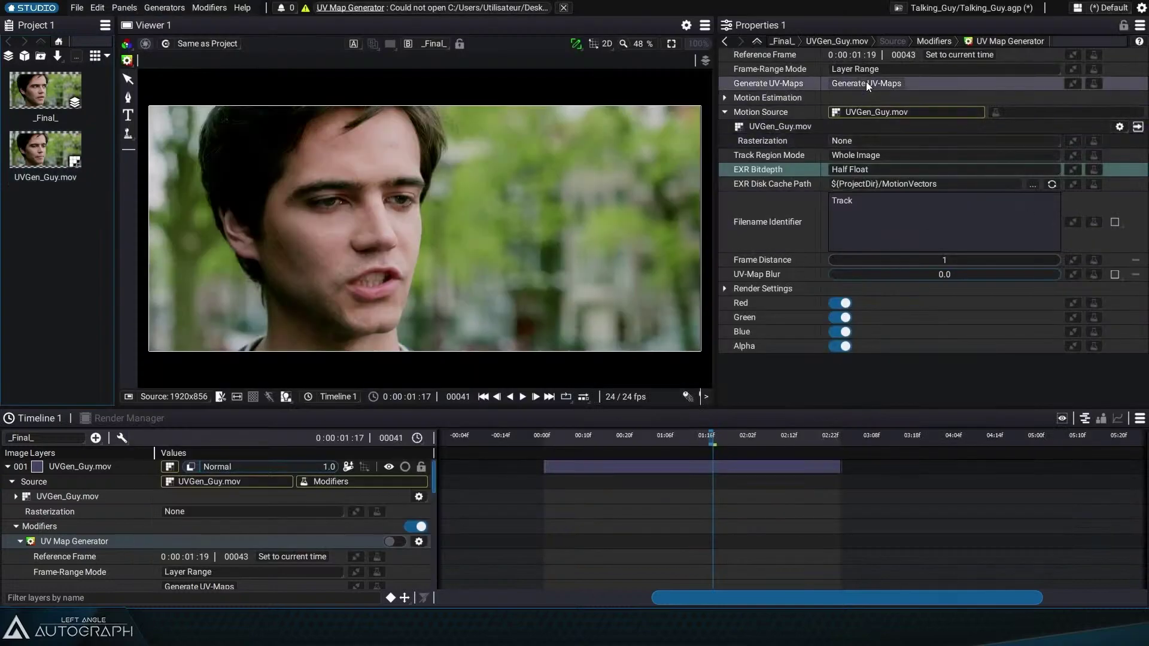
click(932, 222)
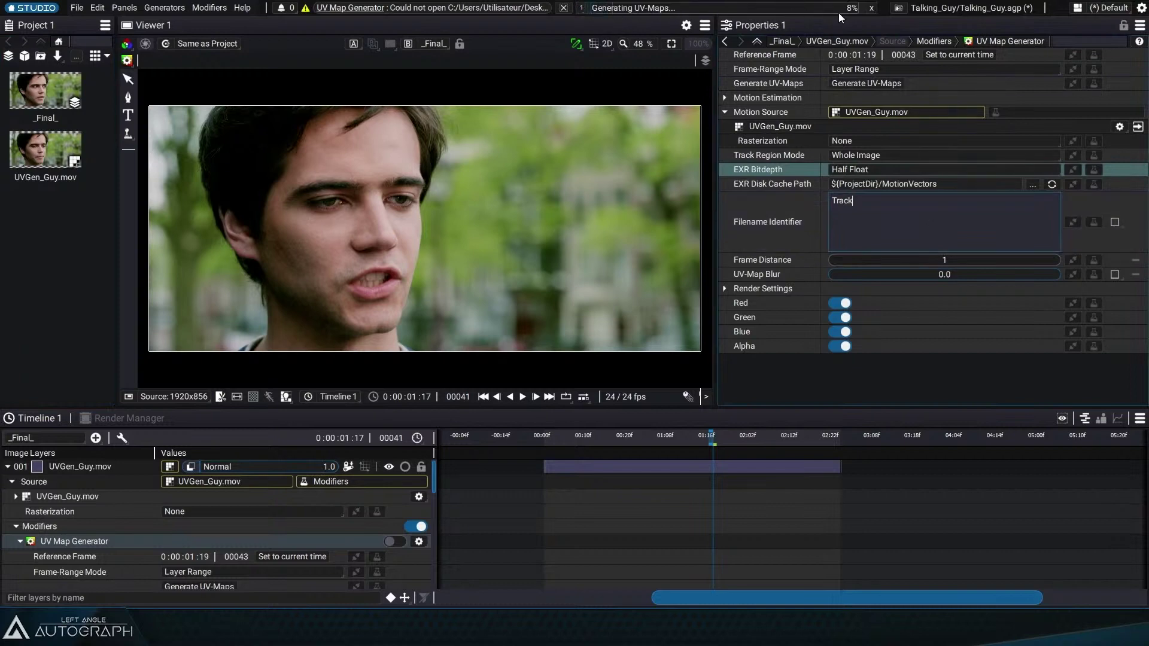
Step: Open the MotionVectors folder in File Explorer, widen its name column, and examine the EXR files being written while checking generation progress
key(alt+Tab)
double_click(461, 135)
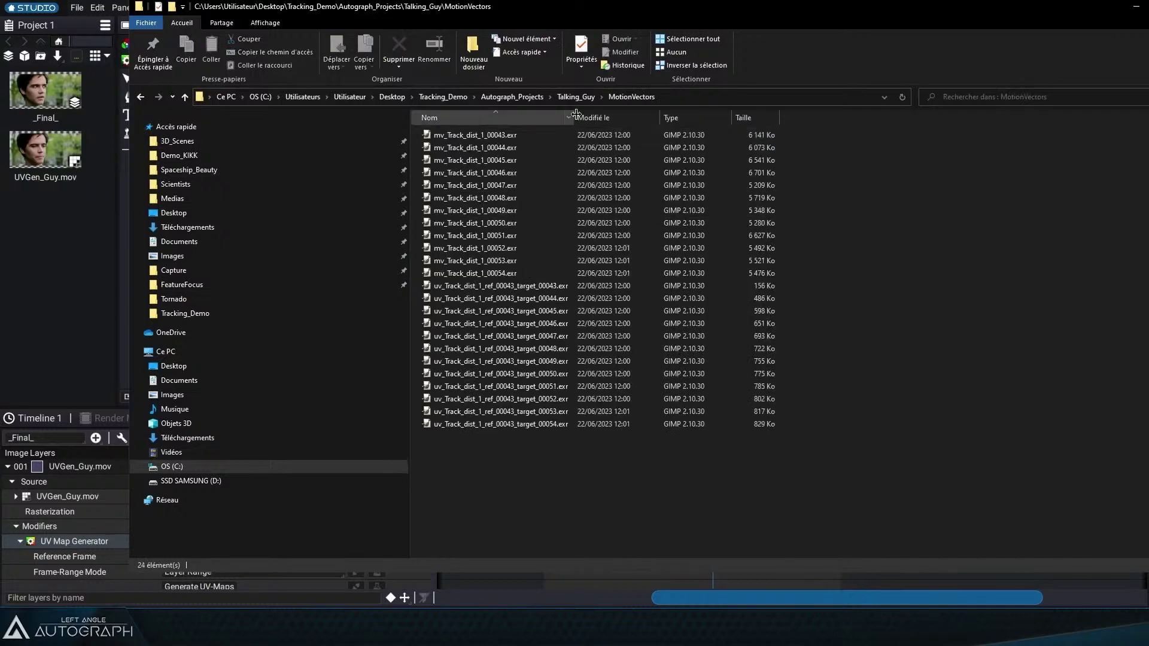
drag(576, 113, 648, 115)
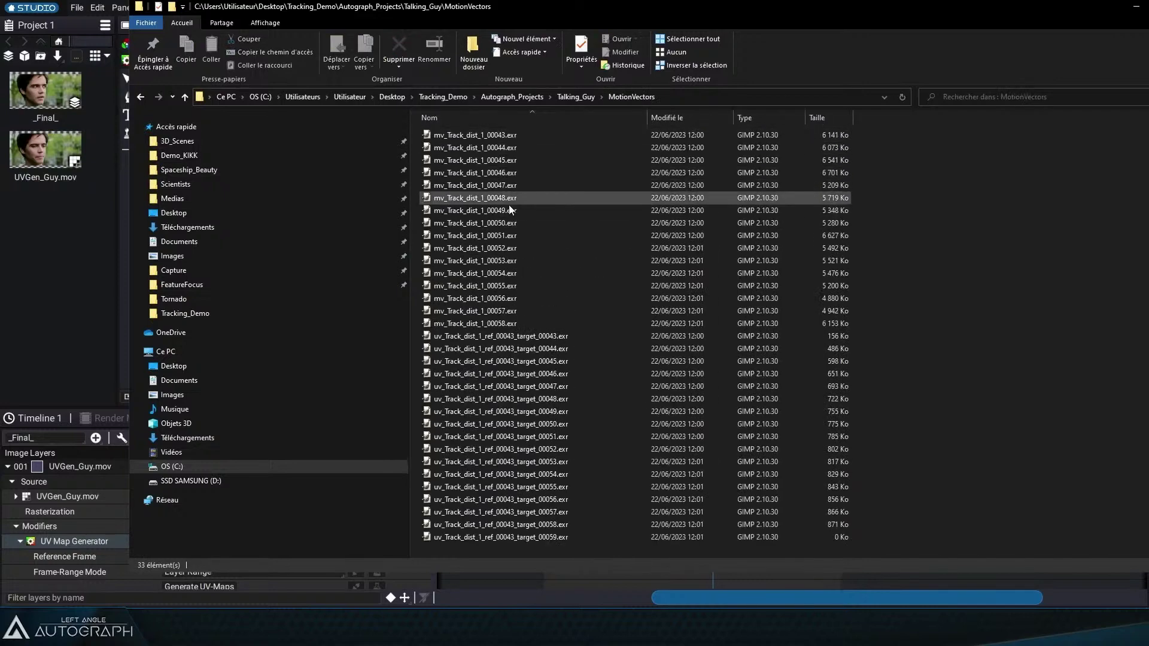
scroll(766, 333, down, 2)
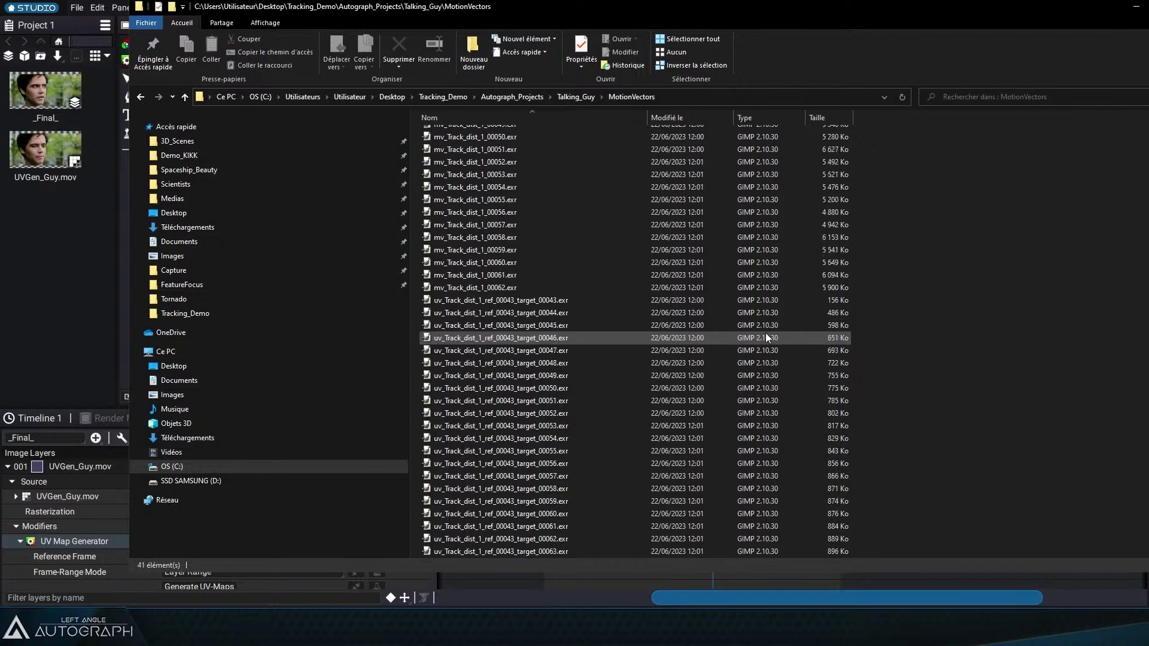
scroll(504, 294, down, 3)
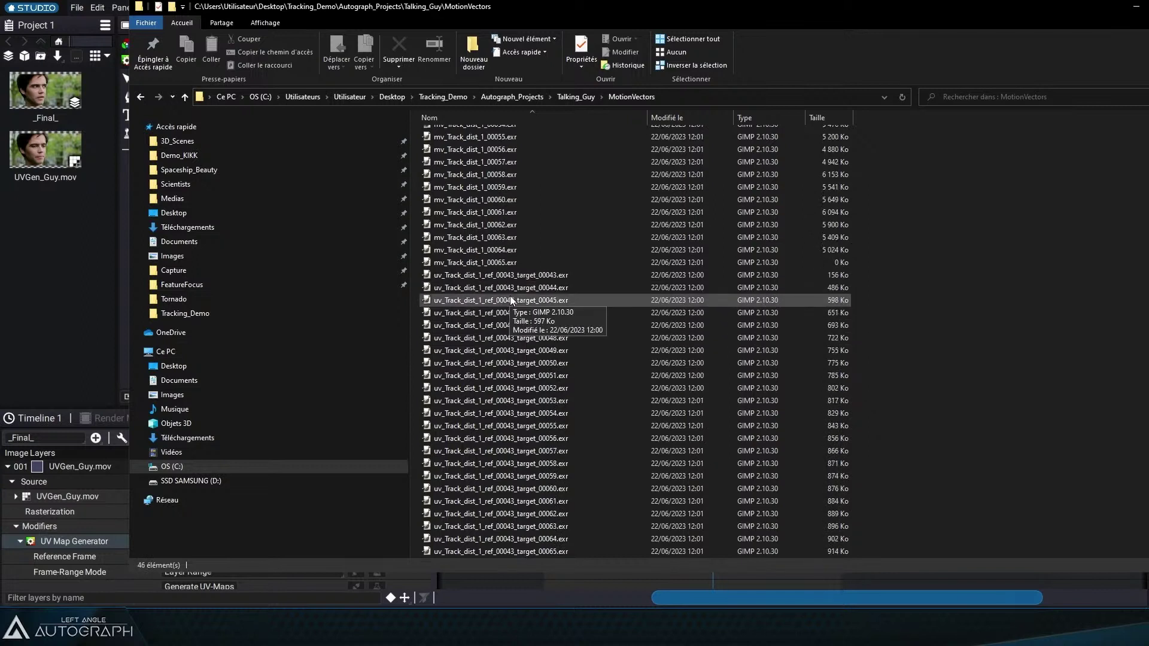
scroll(512, 299, up, 4)
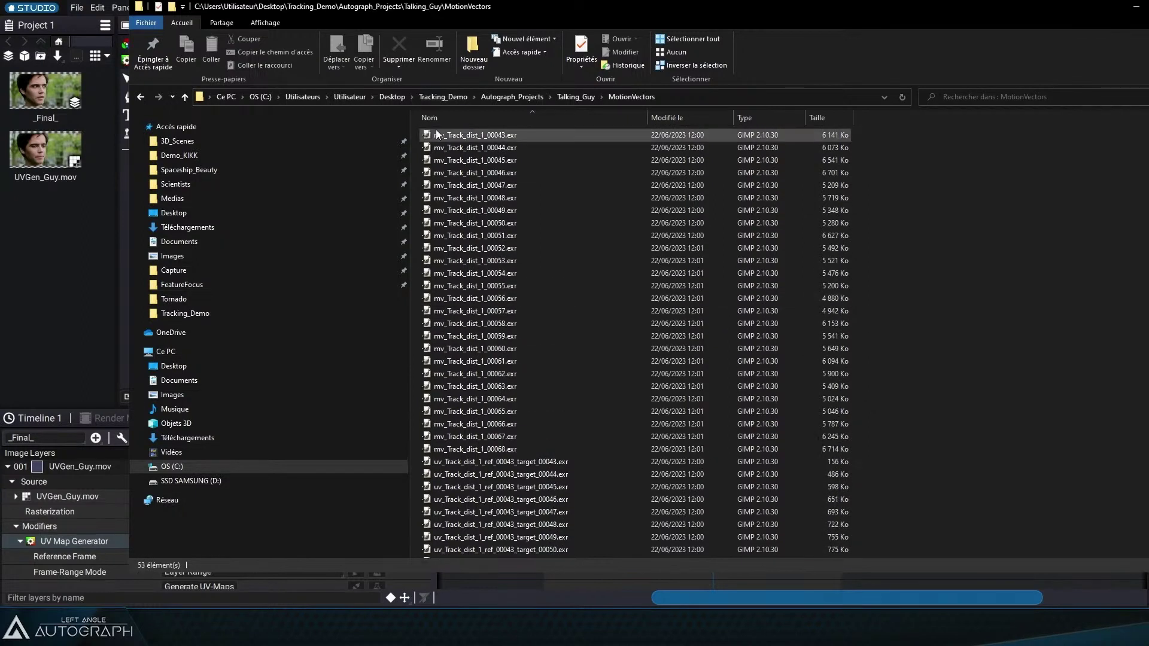
scroll(469, 214, down, 3)
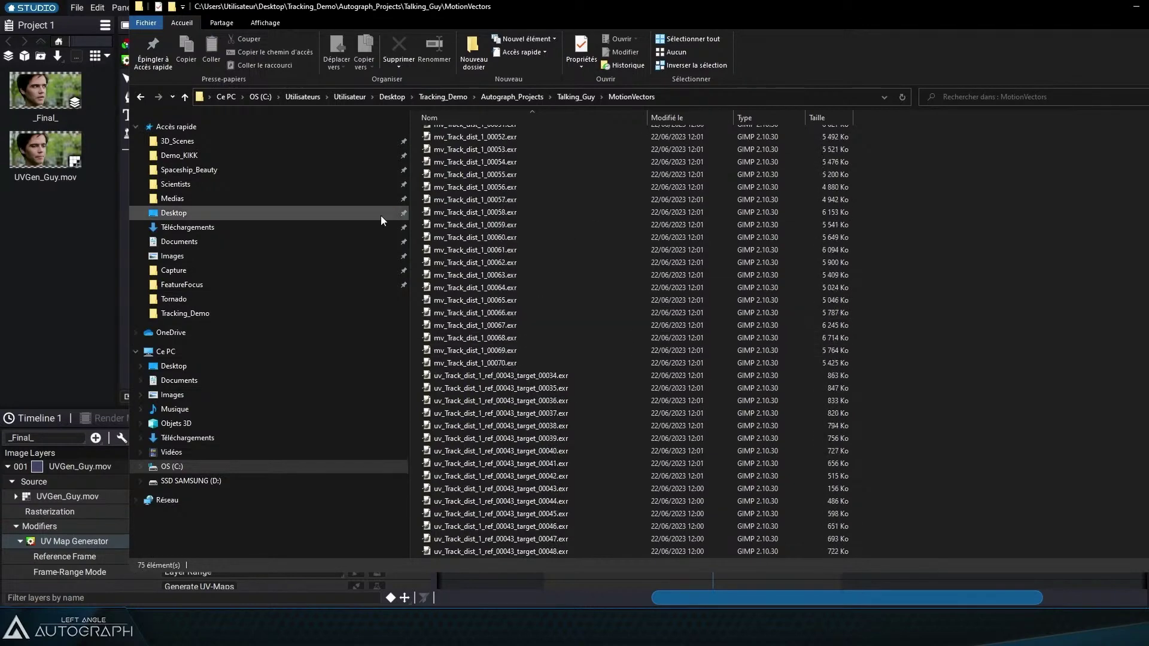
key(alt+Tab)
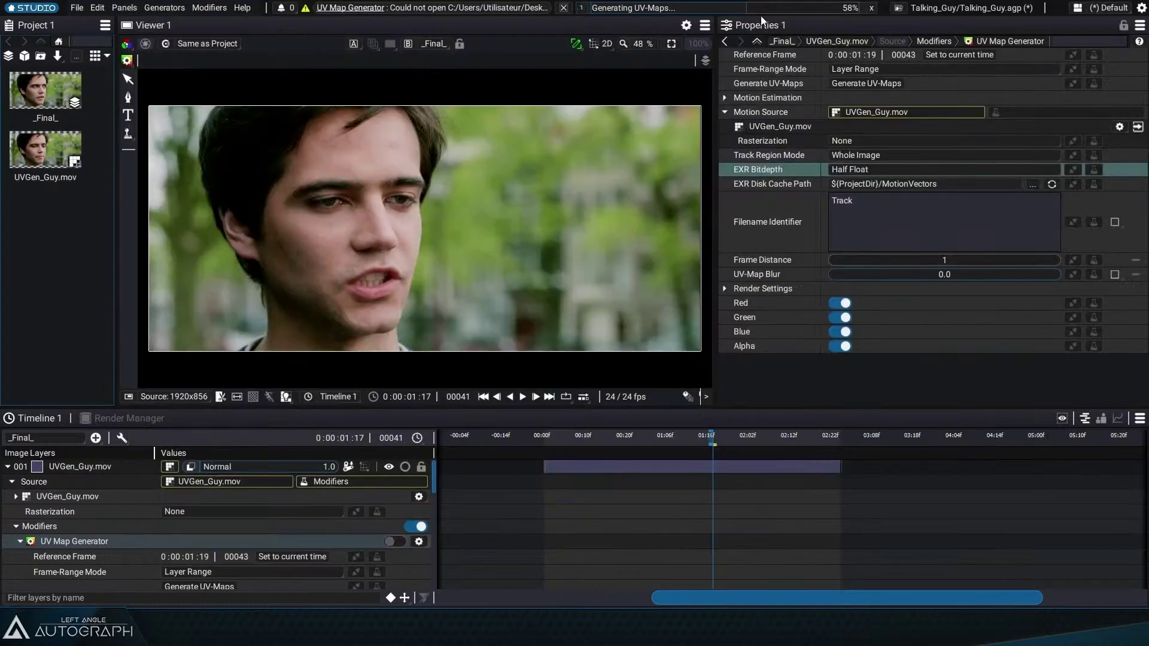
key(alt+Tab)
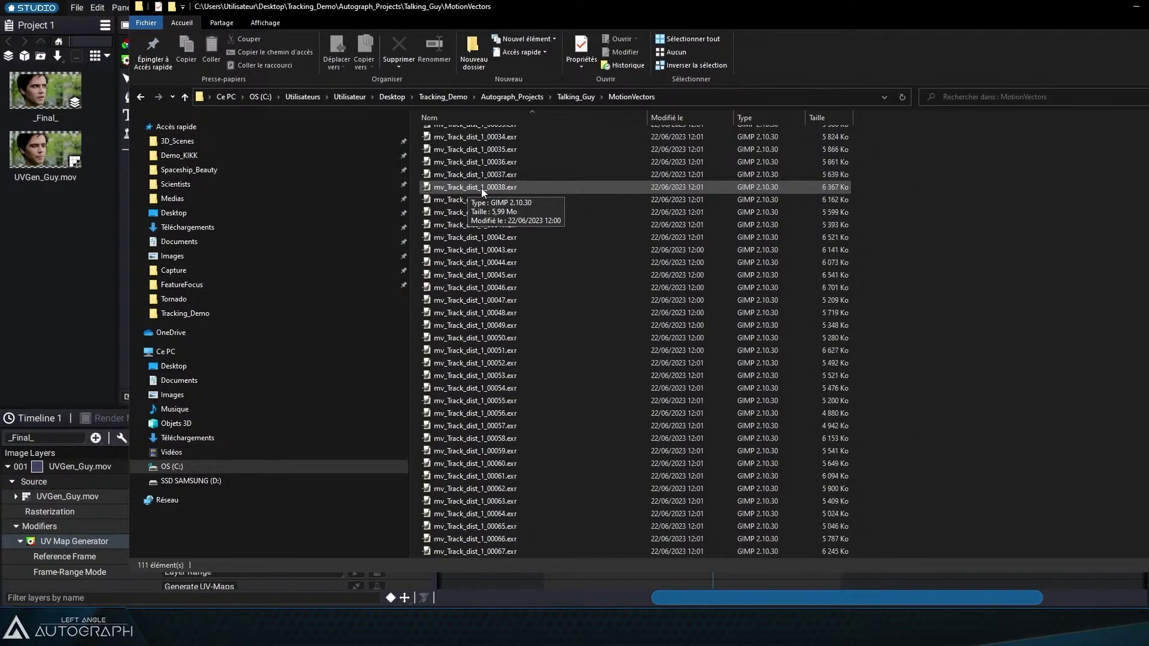
click(1136, 6)
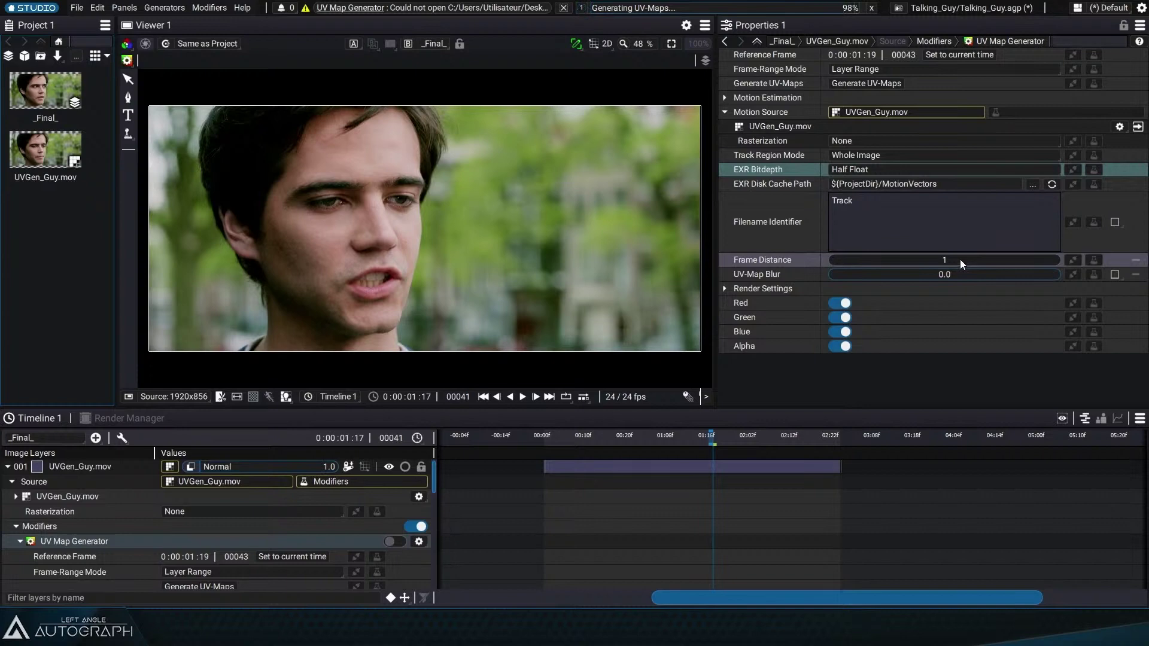
Step: Return to the MotionVectors folder and examine the uv_Track_dist_1_ref_00043 files, starting from target 00000
key(alt+Tab)
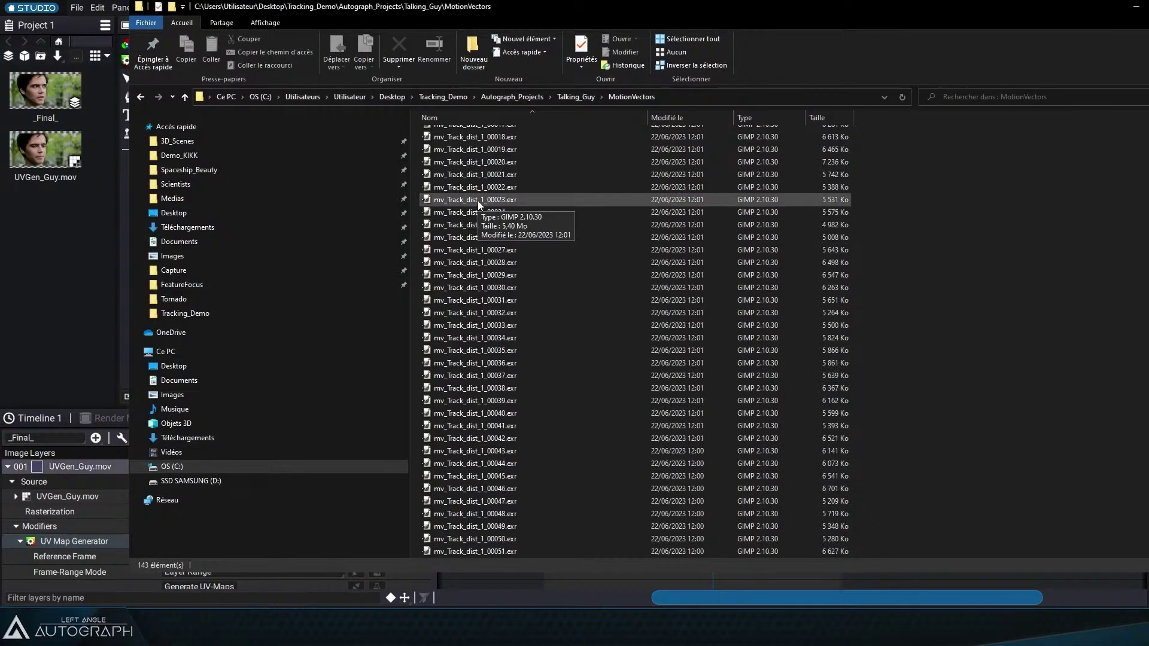
scroll(487, 303, down, 4)
scroll(488, 303, down, 9)
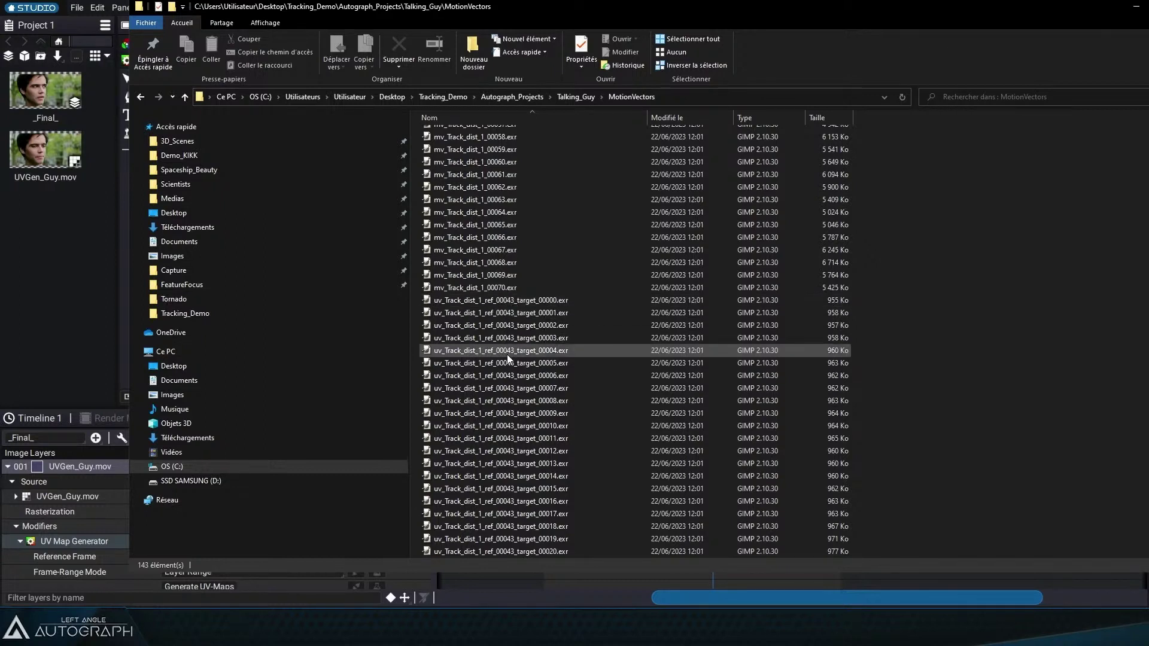
click(507, 300)
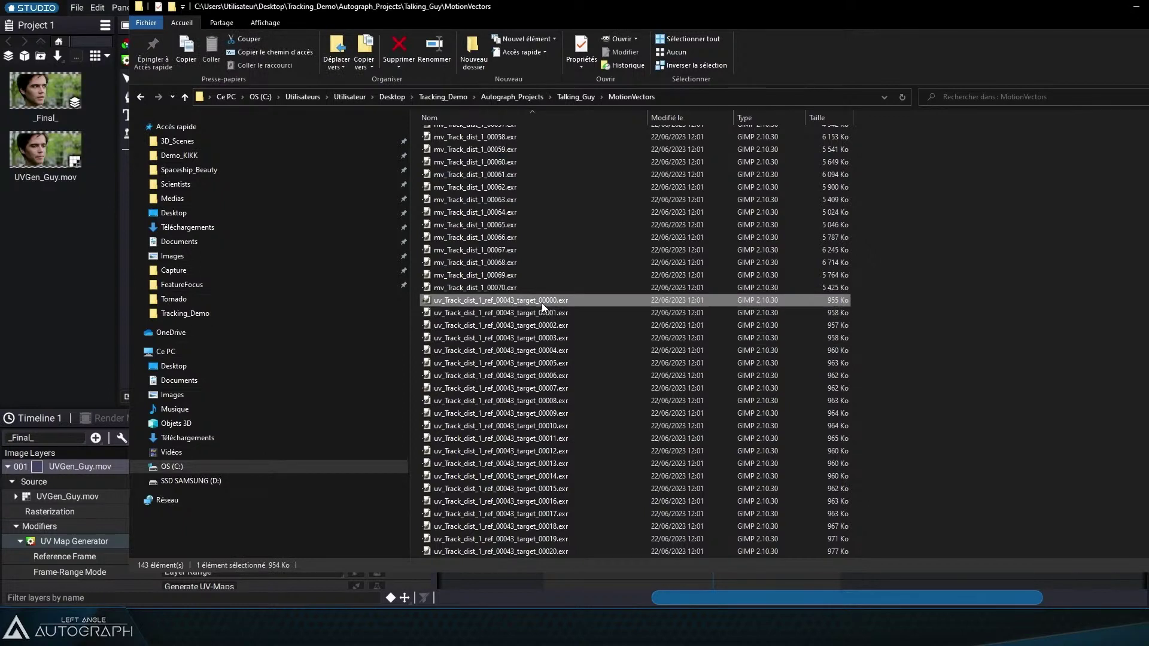
scroll(544, 362, down, 3)
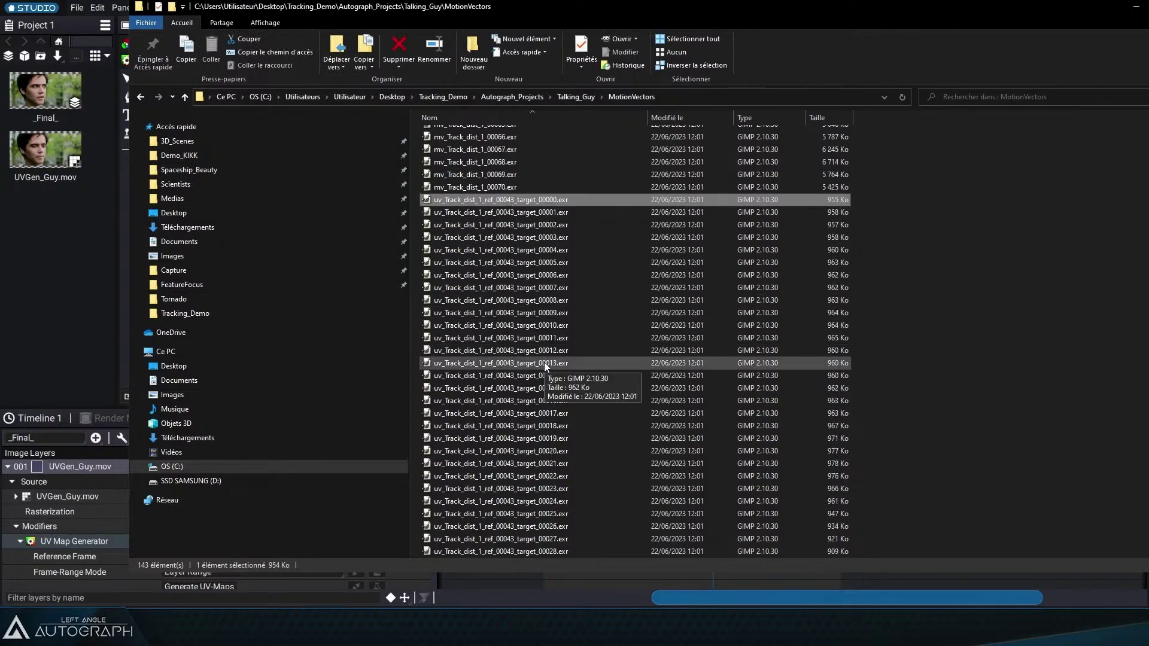
Step: Widen the Project panel and import the mv_Track_dist_1 EXR sequence from the MotionVectors folder into the project
click(96, 275)
drag(120, 231, 181, 231)
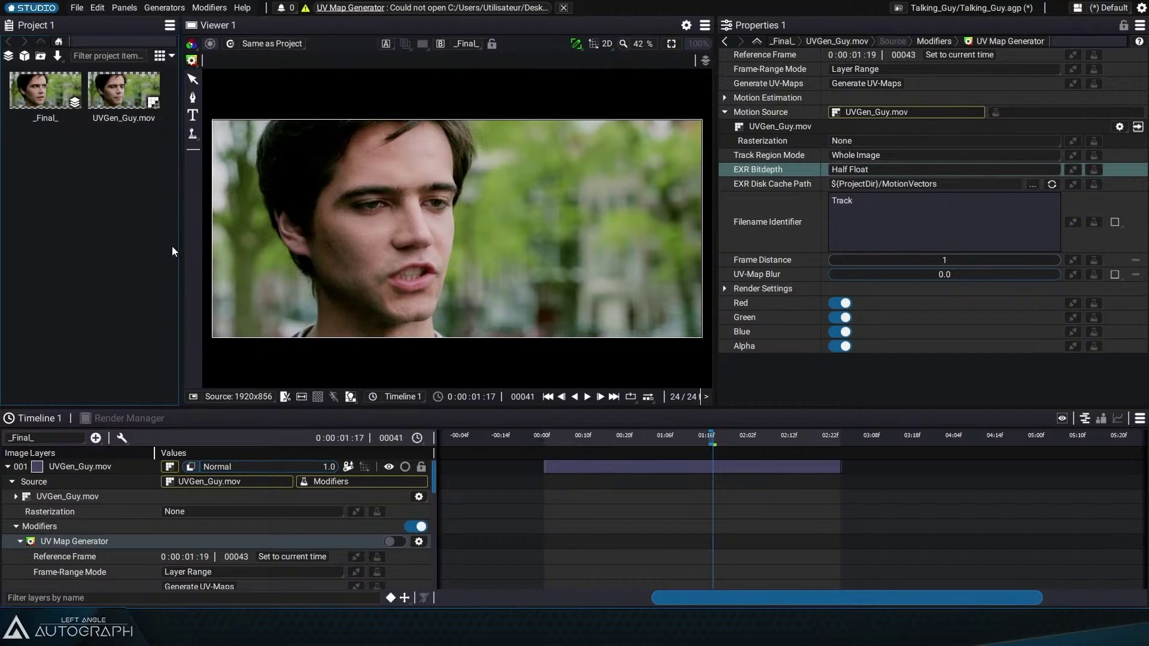
key(alt+Tab)
scroll(486, 196, up, 8)
drag(483, 135, 80, 229)
click(80, 229)
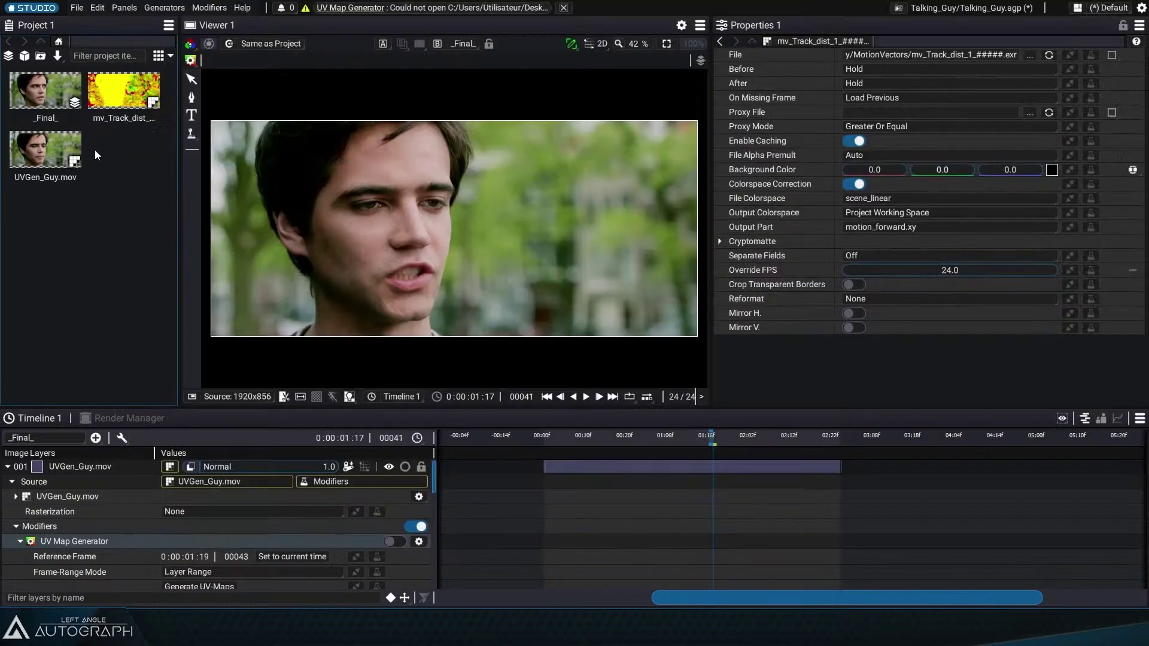
Step: Display the imported mv_Track_dist_1 sequence in the viewer and scrub through its motion vectors to frame 45
double_click(116, 89)
click(433, 378)
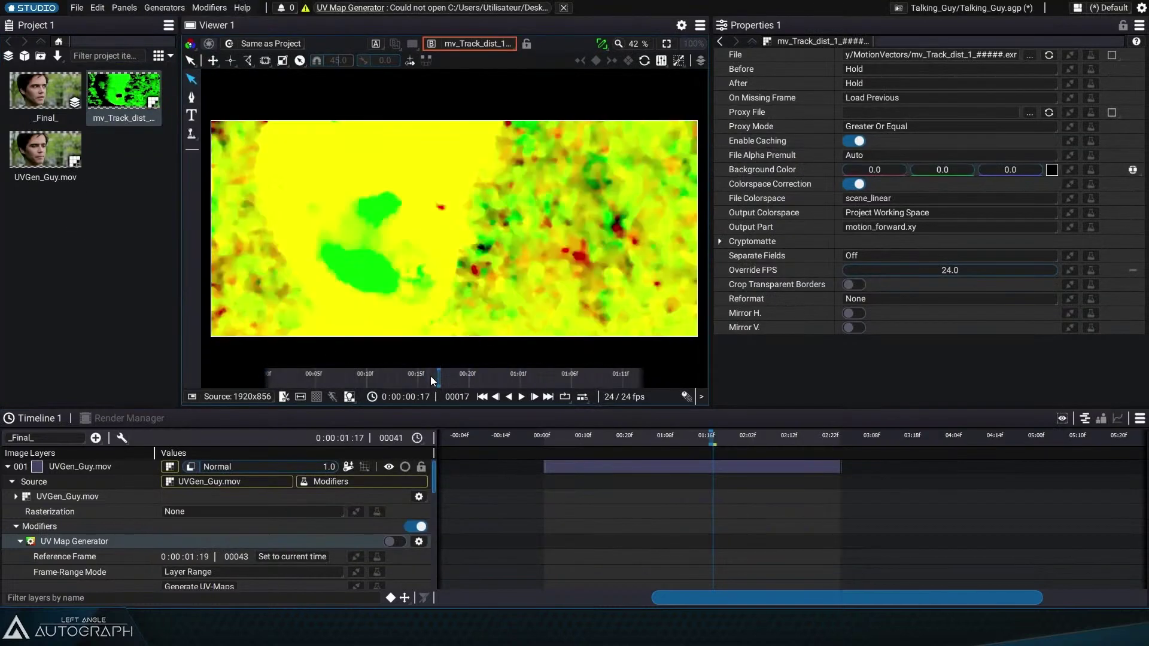
scroll(430, 377, down, 8)
drag(430, 381, 416, 382)
key(space)
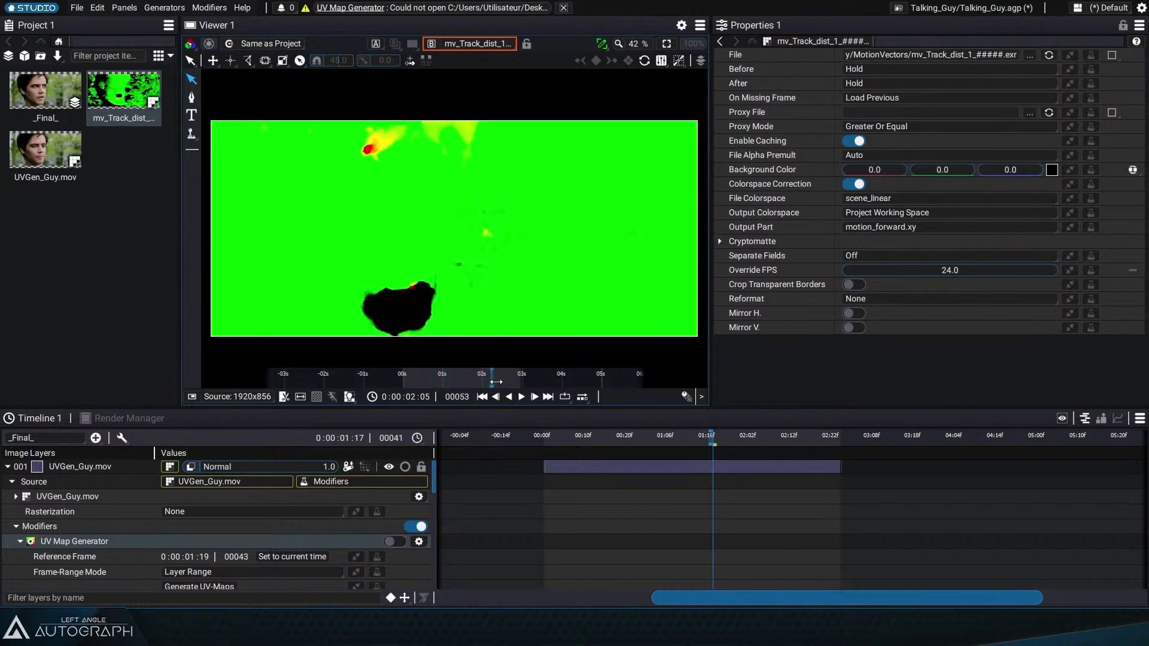
click(480, 381)
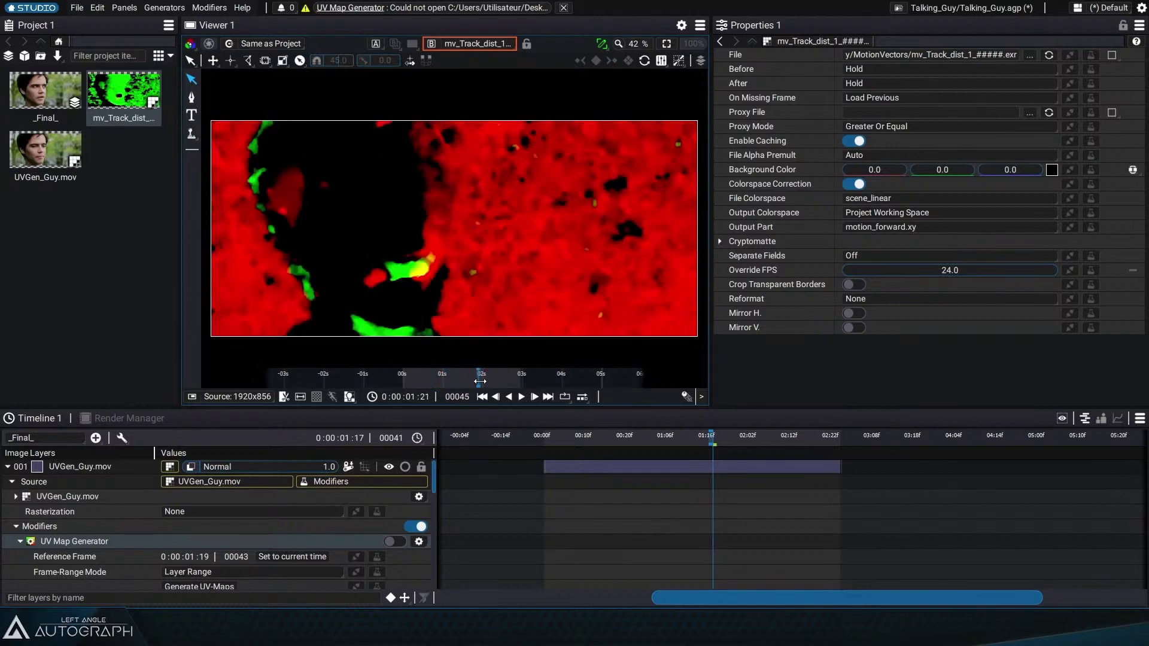
Step: Step backward frame by frame through the motion vectors to frame 38, comparing the colours between frames
key(Left)
key(Left)
key(Left)
key(Left)
key(Left)
key(Left)
key(Left)
key(Right)
key(Left)
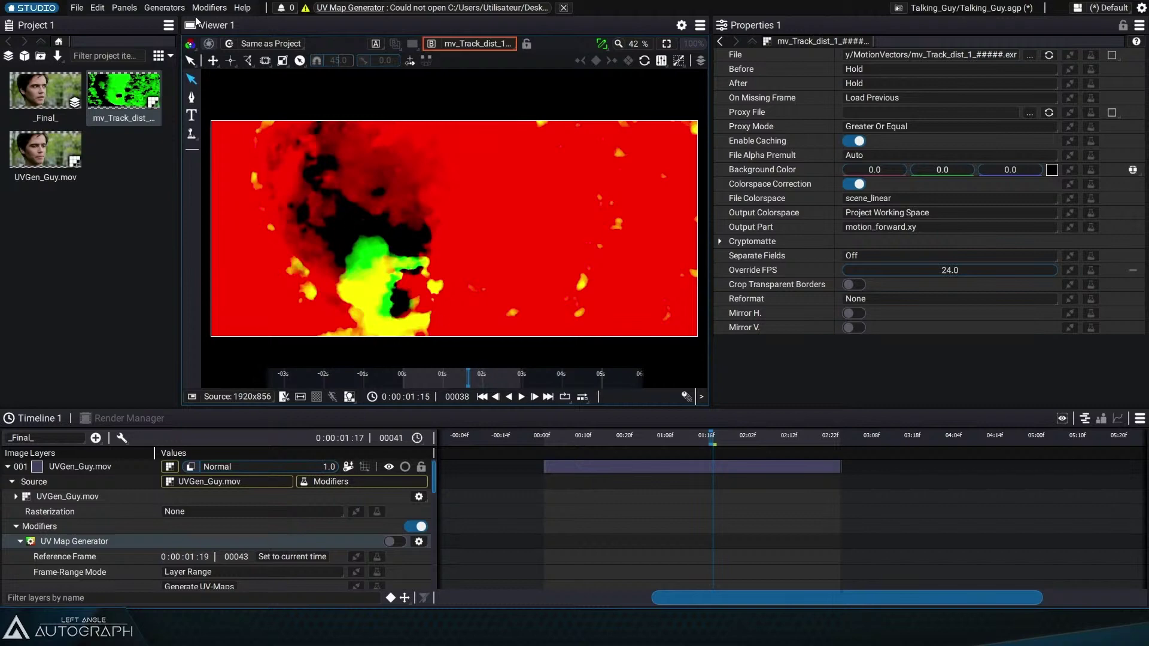
Step: Compare the red, green and blue channels of the motion vectors, ending on the Red channel display
click(190, 44)
click(212, 77)
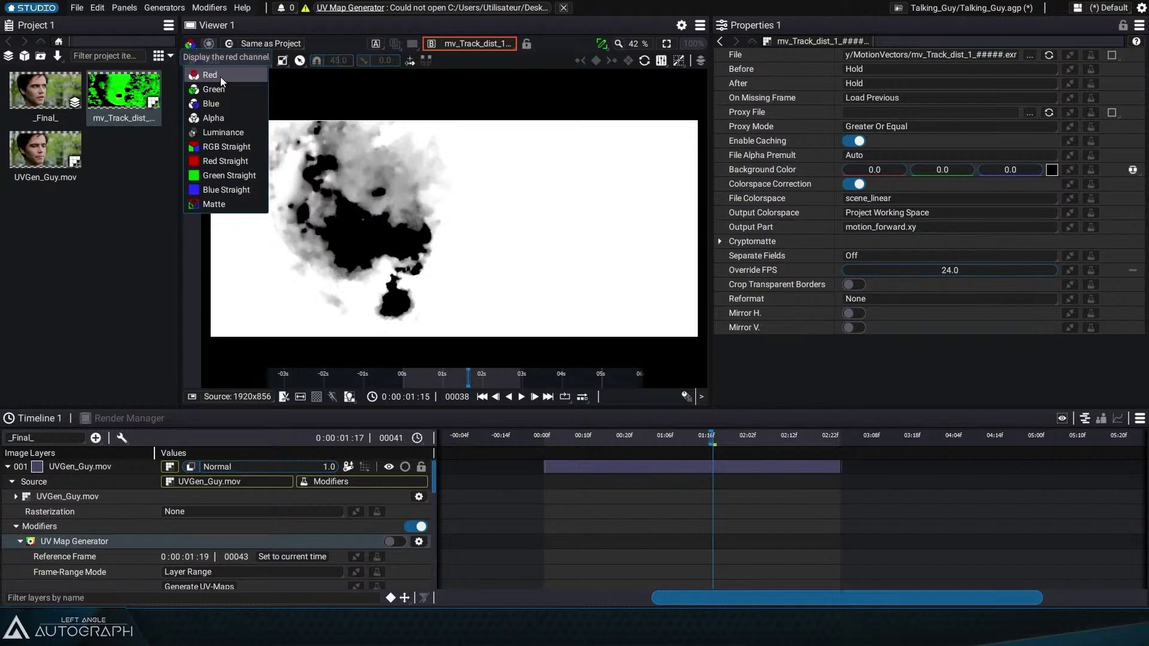
click(223, 85)
click(224, 103)
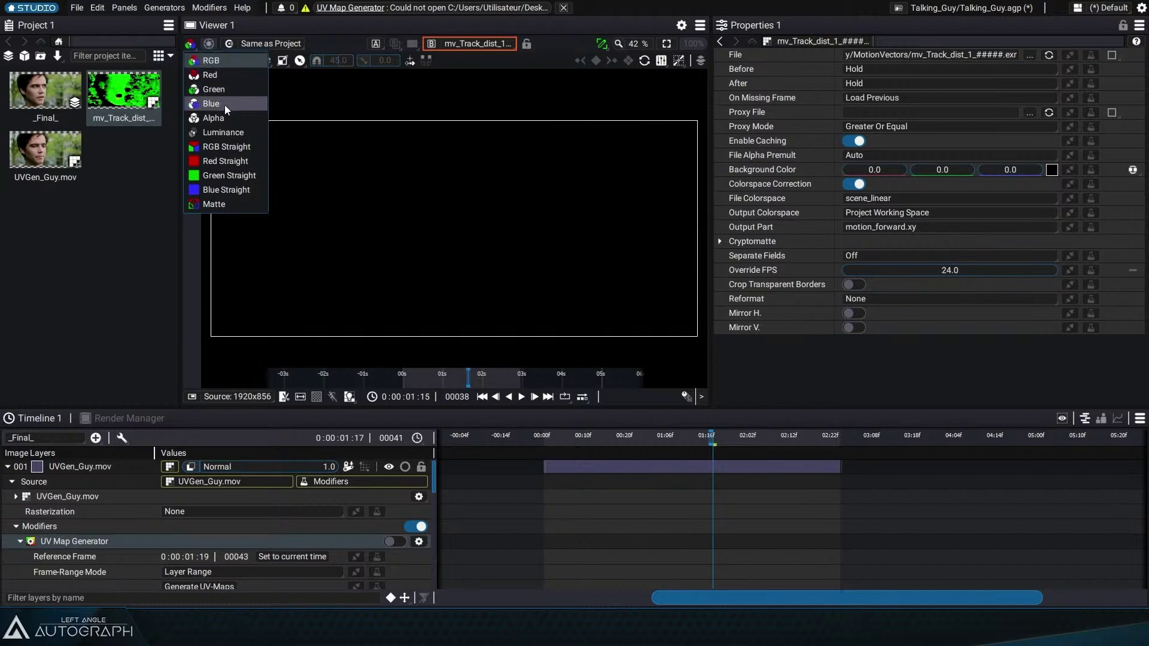
click(222, 90)
click(221, 79)
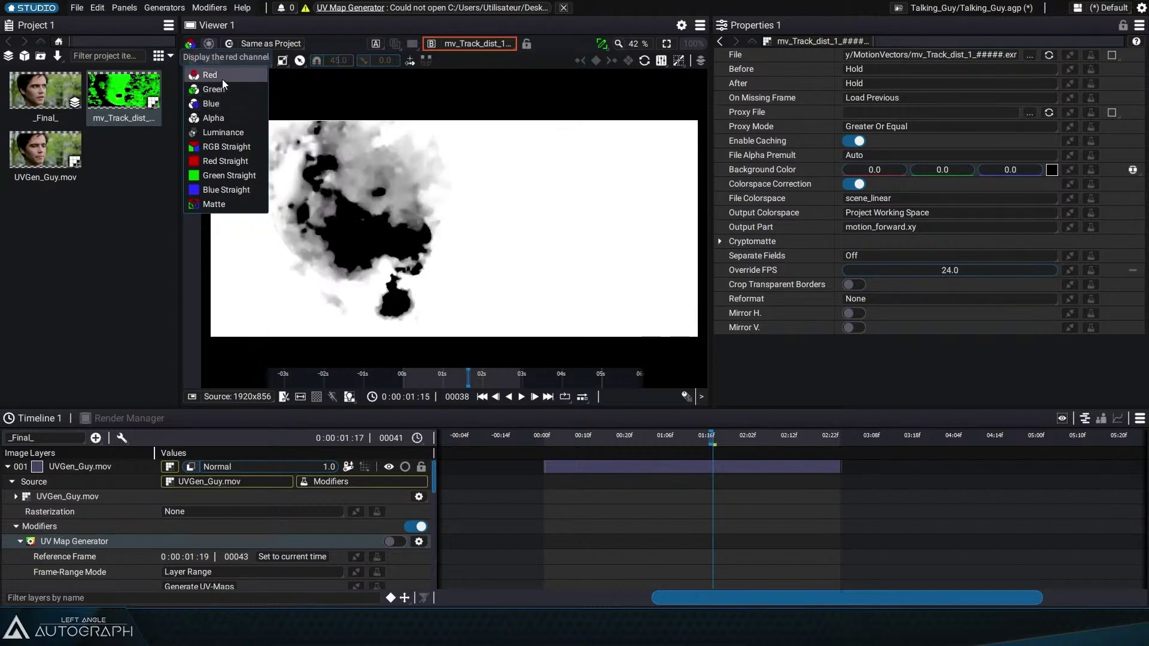
click(221, 79)
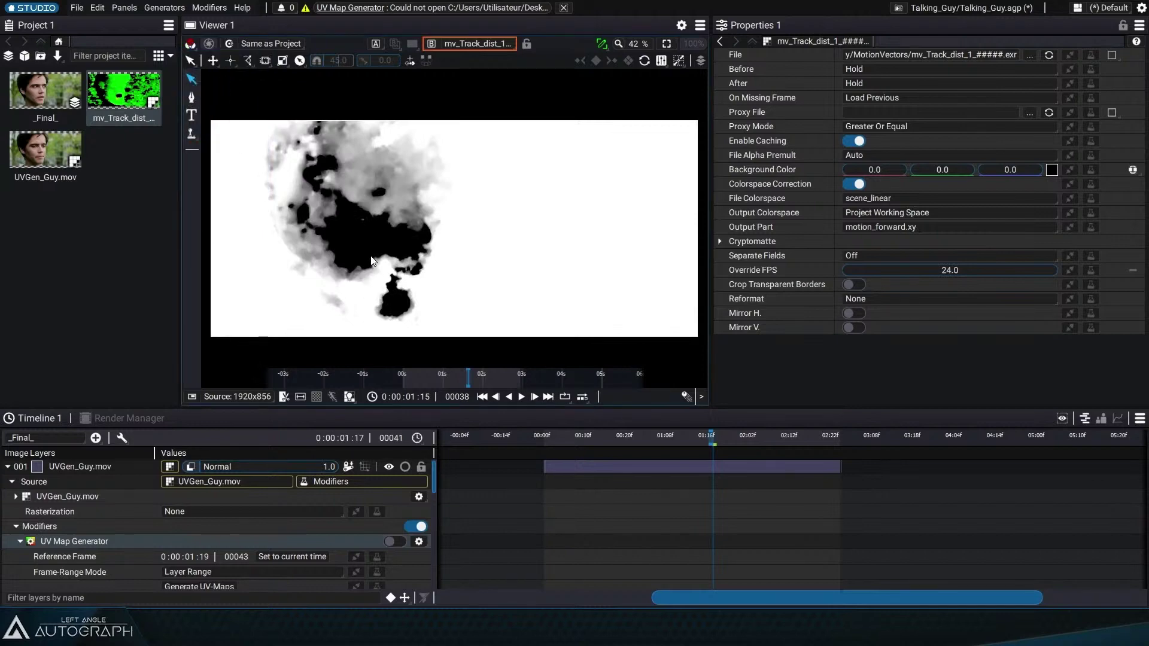
Step: Inspect the motion vectors' Green channel in a widened viewer, then restore the RGB display
click(191, 43)
click(220, 95)
drag(712, 165, 773, 161)
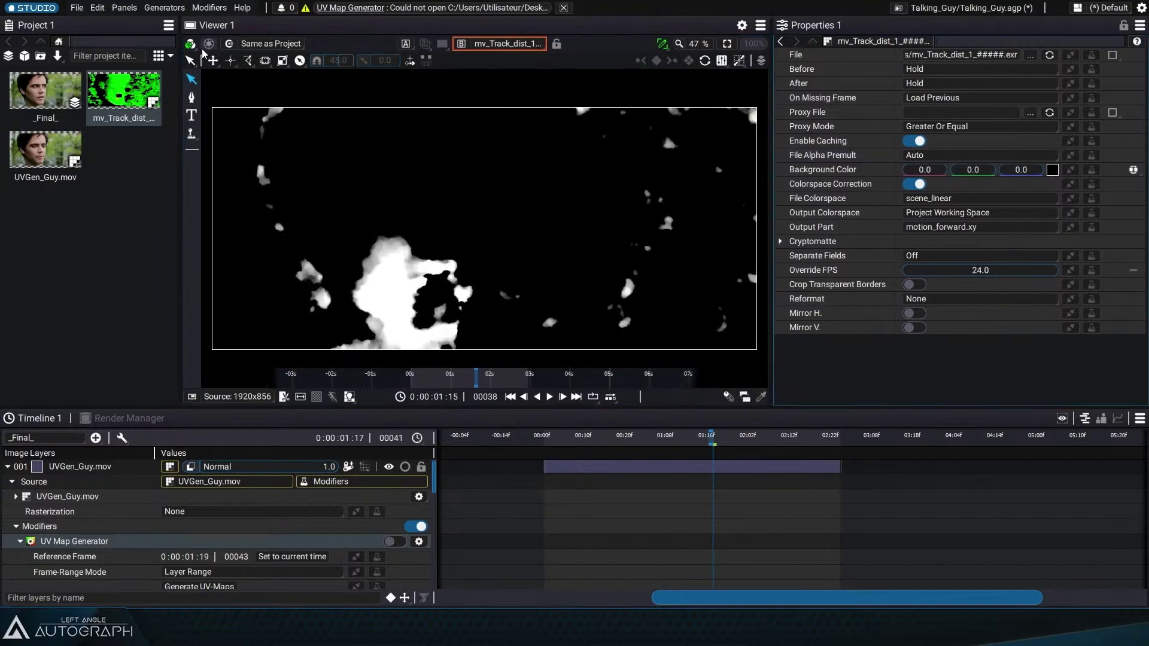
click(190, 45)
click(211, 59)
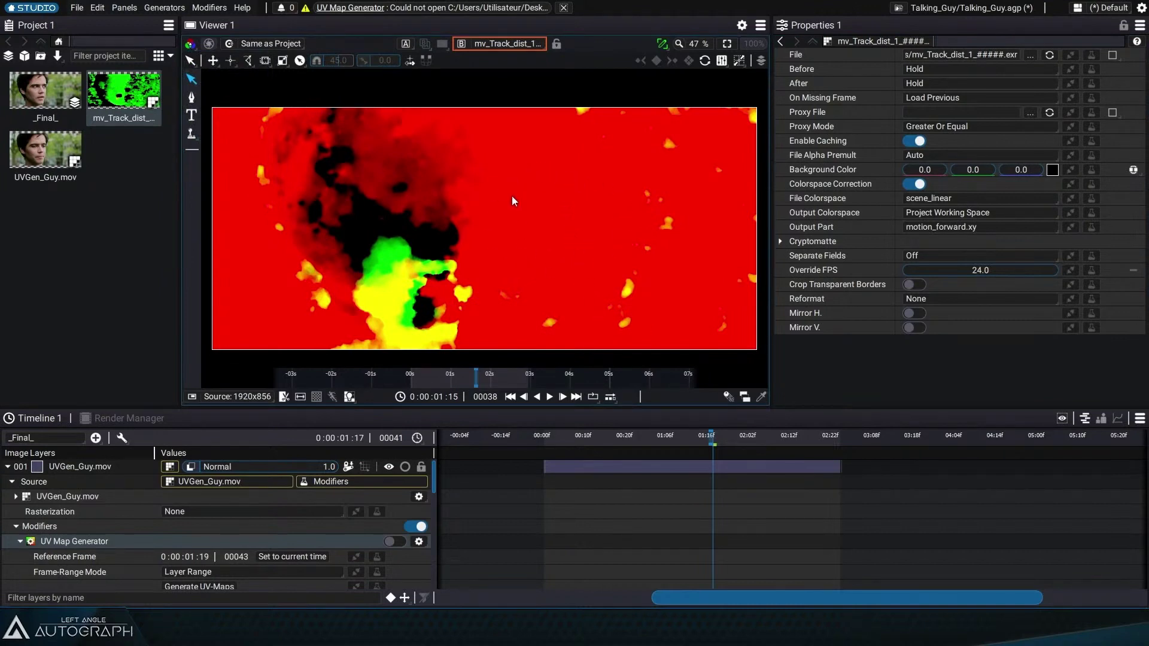
Step: Turn on the pixel value read-out for the motion vectors and lower the viewer exposure to -4.68
click(761, 397)
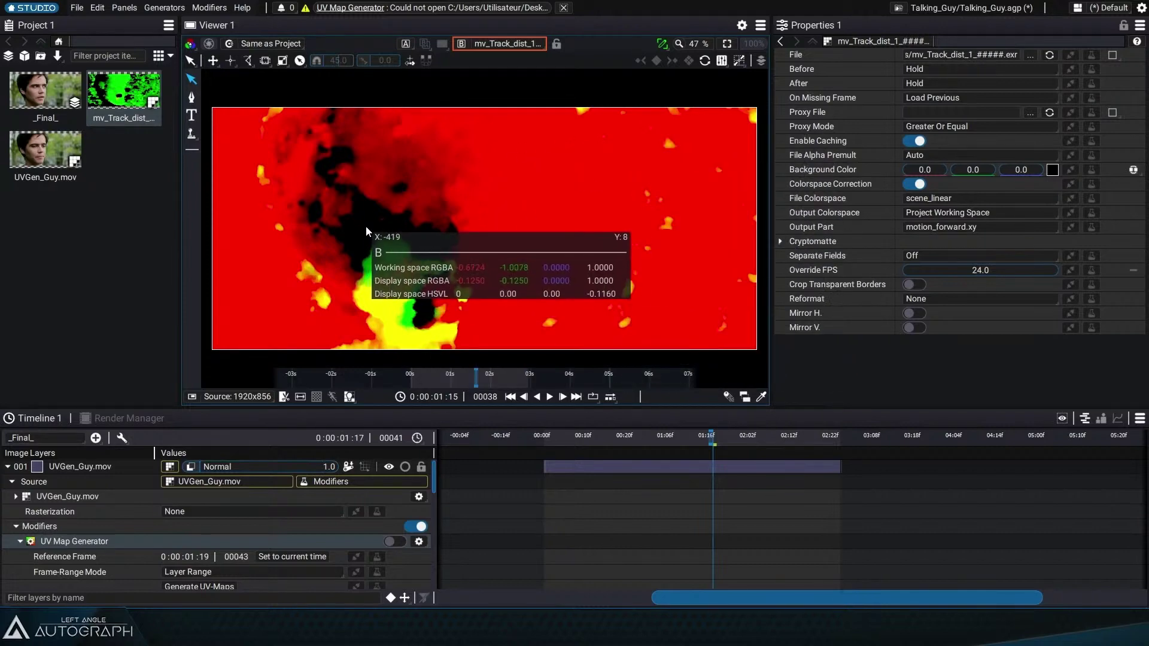
click(208, 45)
drag(250, 44, 96, 44)
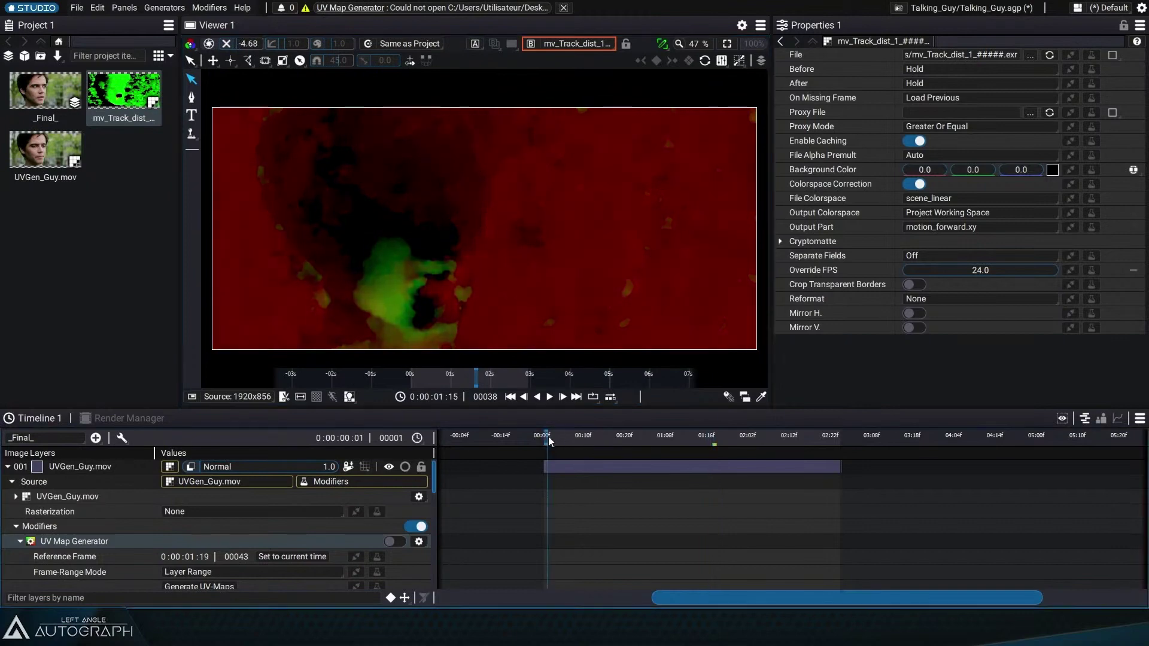
Step: Scrub and play the motion vectors at the reduced exposure, ending on frame 18
mouse_move(436, 375)
mouse_down()
mouse_move(497, 365)
mouse_move(428, 370)
mouse_move(441, 368)
mouse_up()
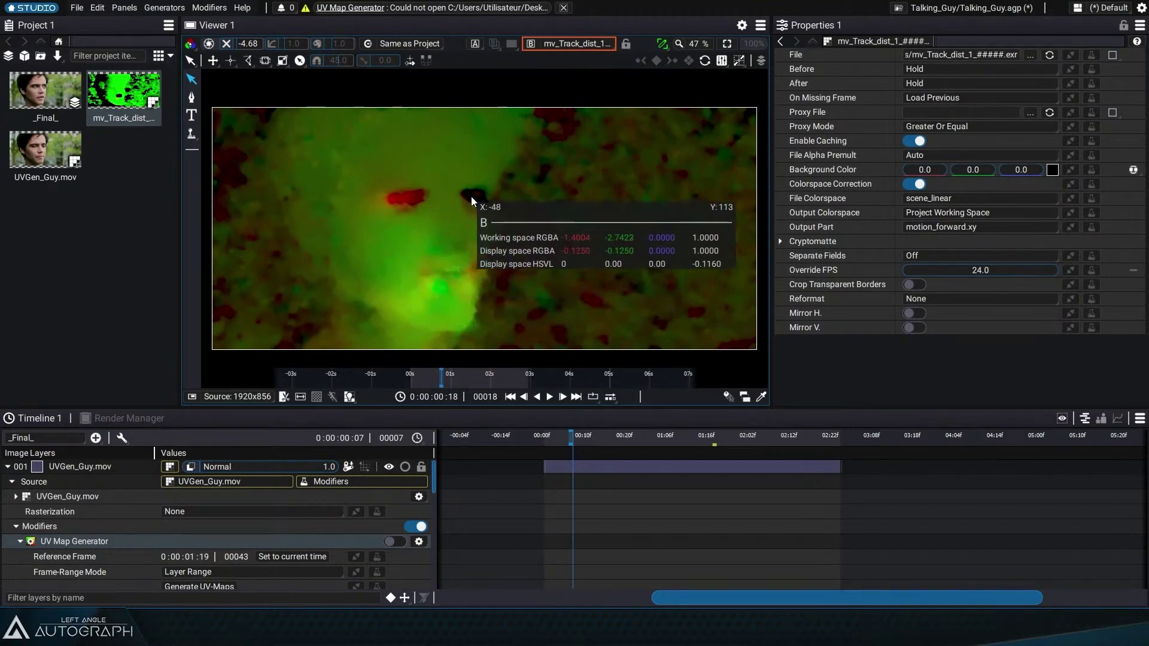
drag(446, 375, 425, 379)
key(space)
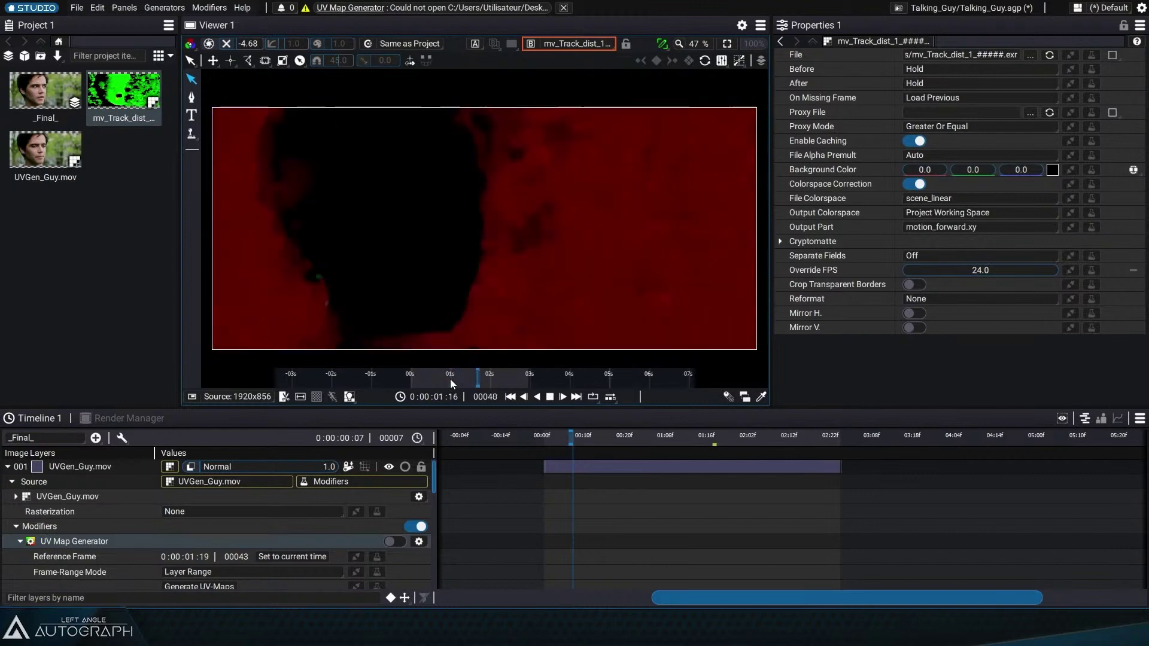
mouse_move(453, 382)
mouse_down()
mouse_move(471, 378)
mouse_move(444, 393)
mouse_up()
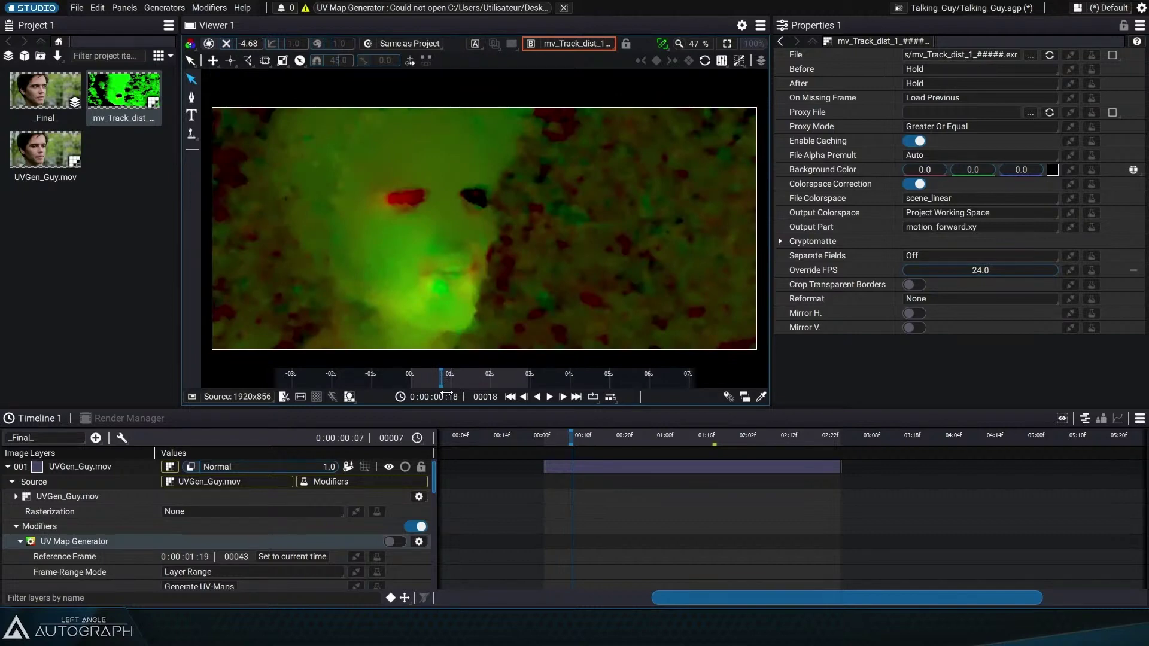
Step: Search the UVGen_Guy.mov layer's available modifiers for "dis" to look over the displacement and distortion options
click(350, 479)
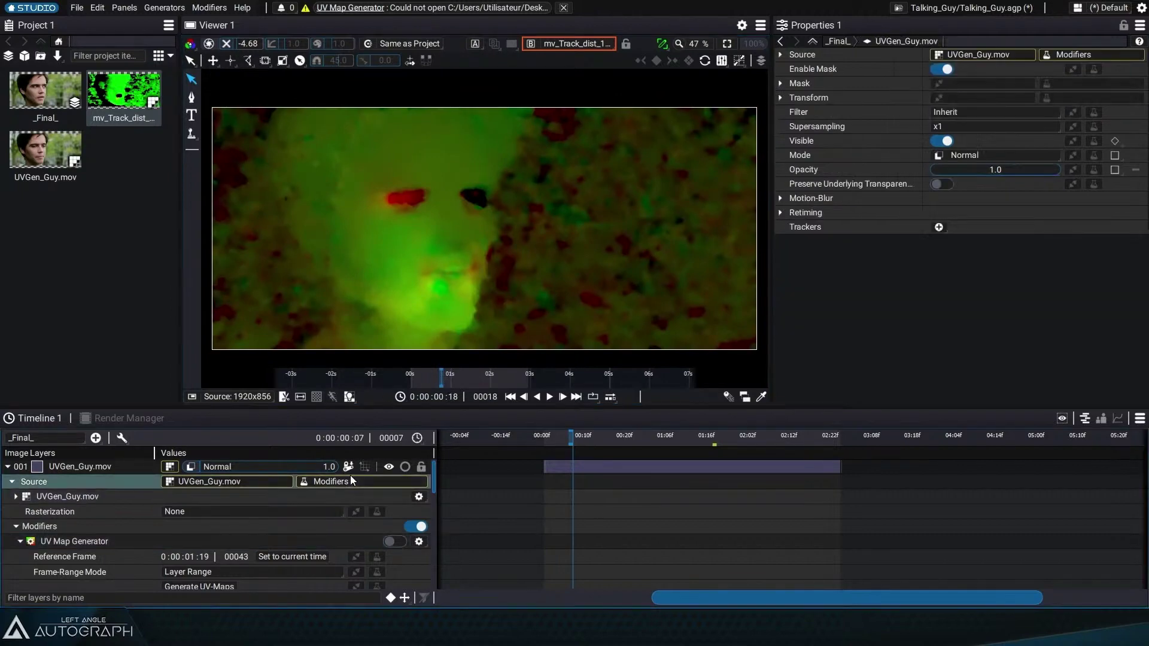
text(de)
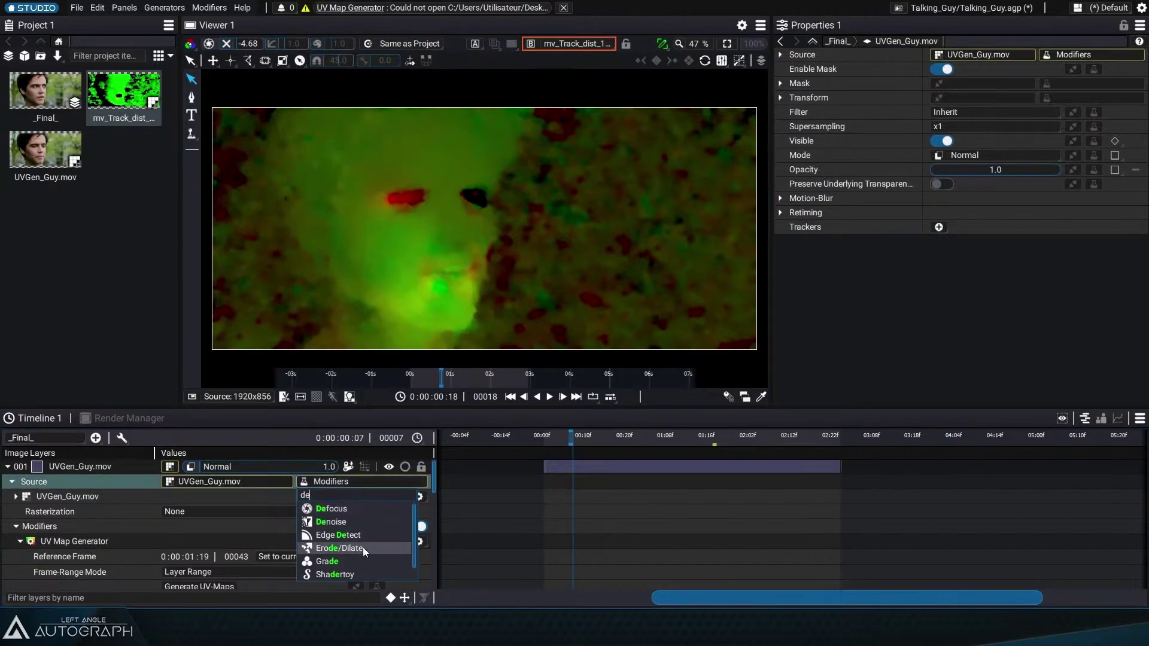
key(BackSpace)
text(i)
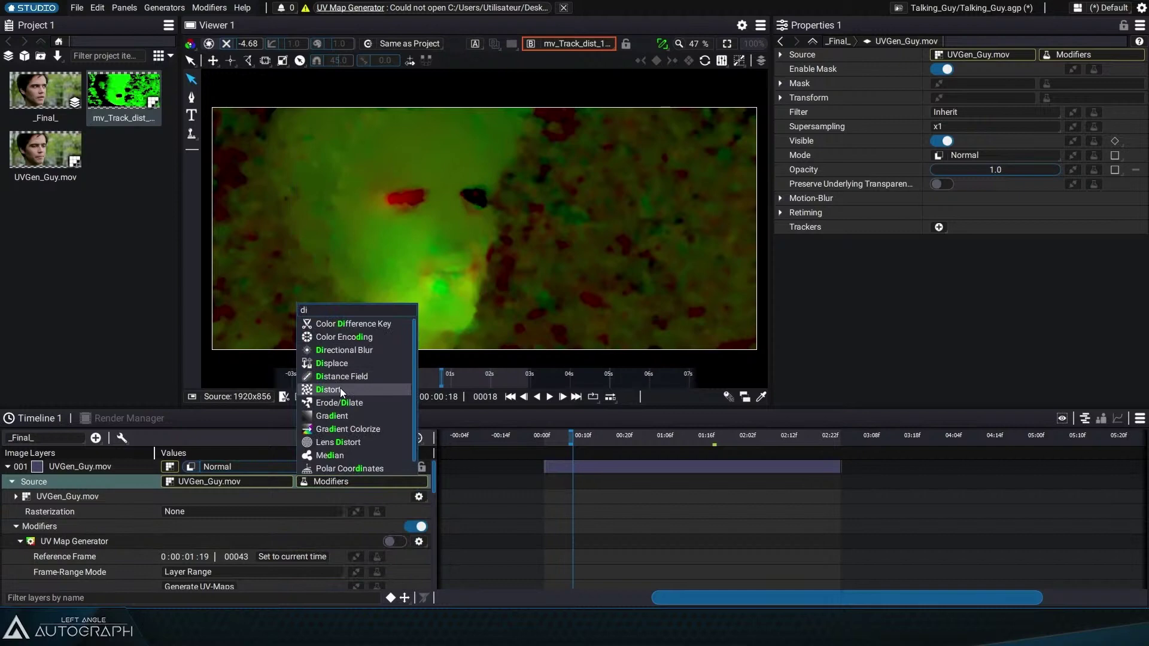
text(s)
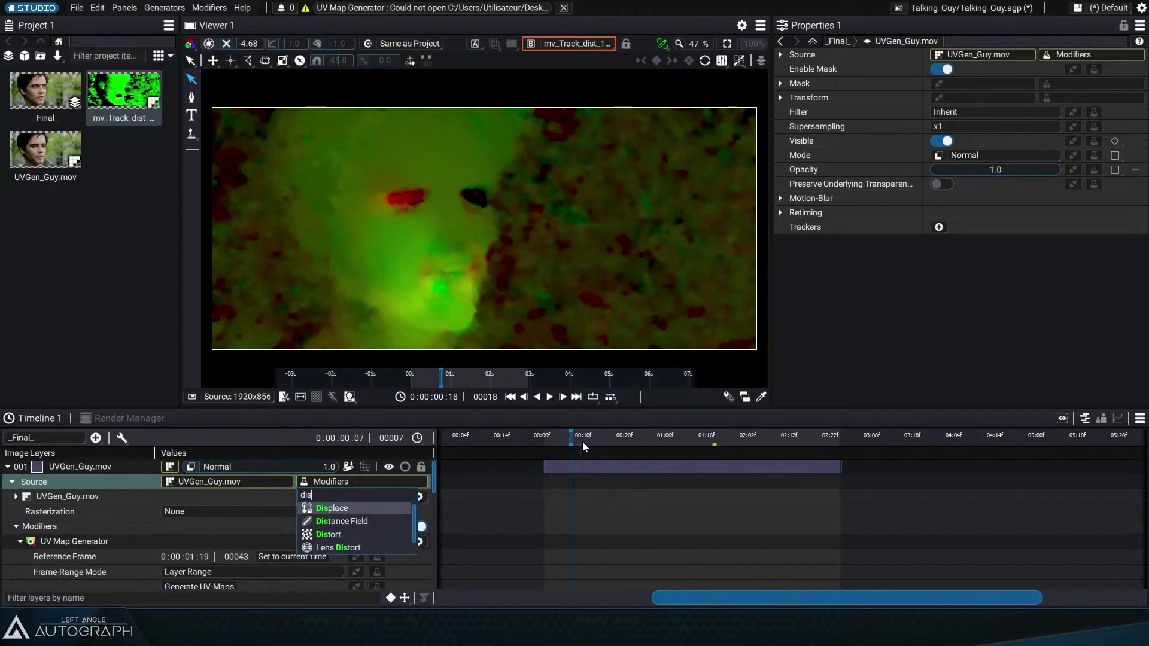
Step: Scrub the motion vectors to frame 31 and turn off the viewer's exposure adjustment
drag(441, 379, 464, 381)
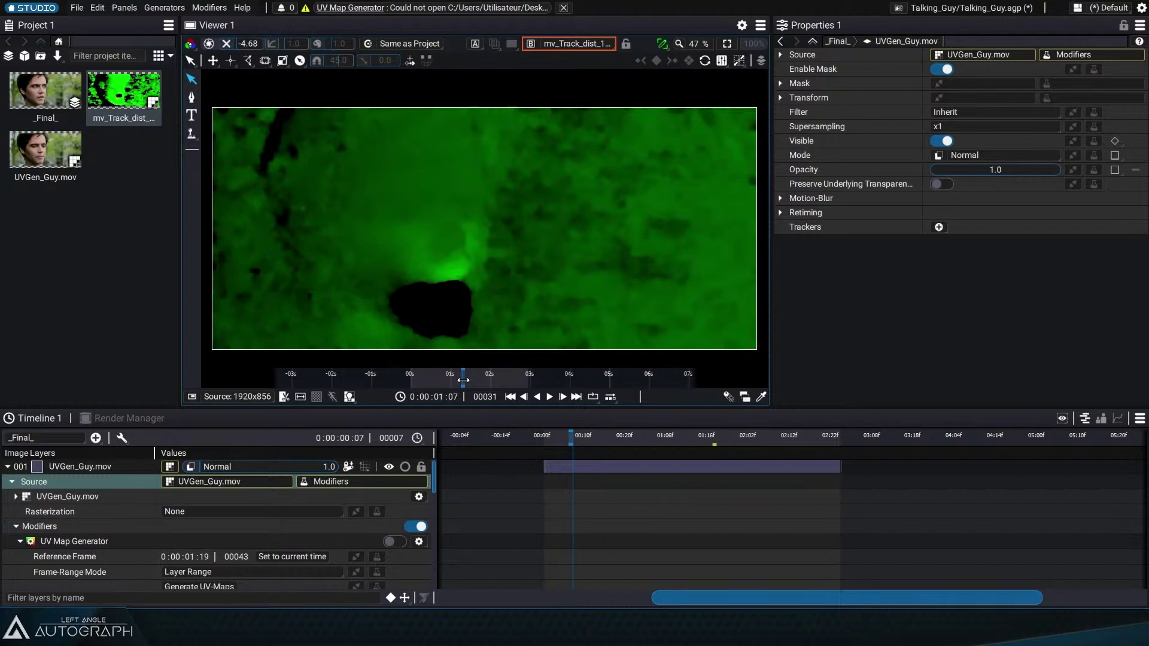
click(209, 45)
Step: Import the uv_Track_dist_1_ref_00043_target EXR sequence from the MotionVectors folder and display it in the viewer
key(alt+Tab)
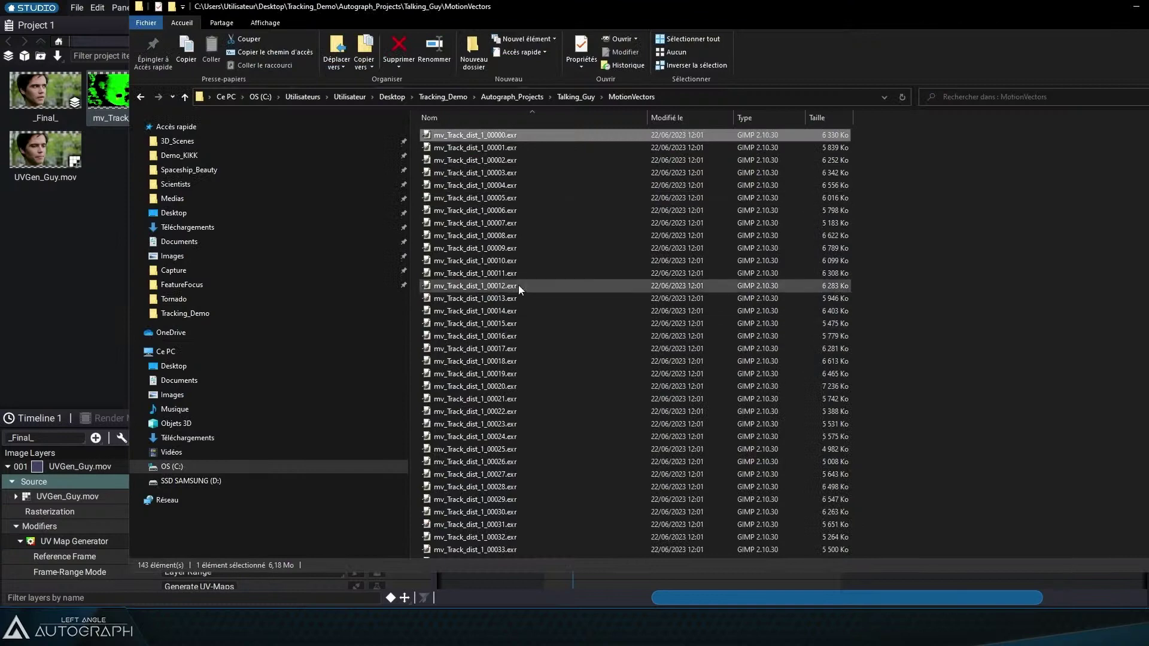
scroll(512, 323, down, 18)
drag(508, 328, 103, 251)
click(34, 144)
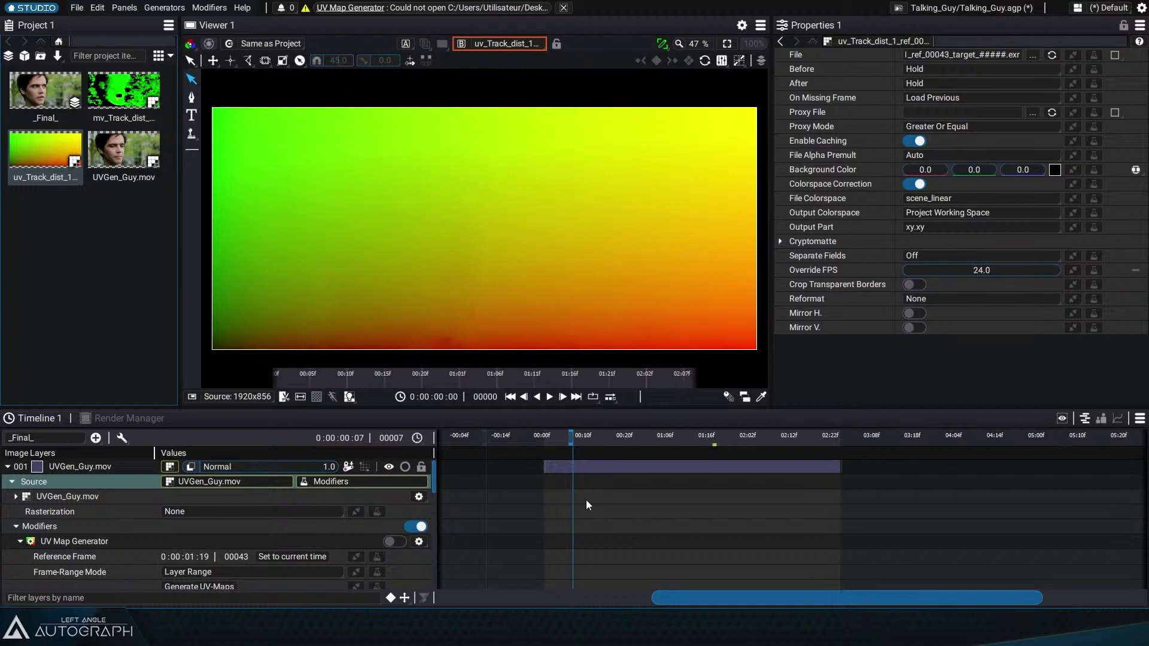
Step: Scrub the UV map sequence, check the UV Map Generator's reference frame setting, and go to frame 43 in the viewer
drag(590, 439, 700, 441)
click(505, 378)
drag(511, 379, 534, 384)
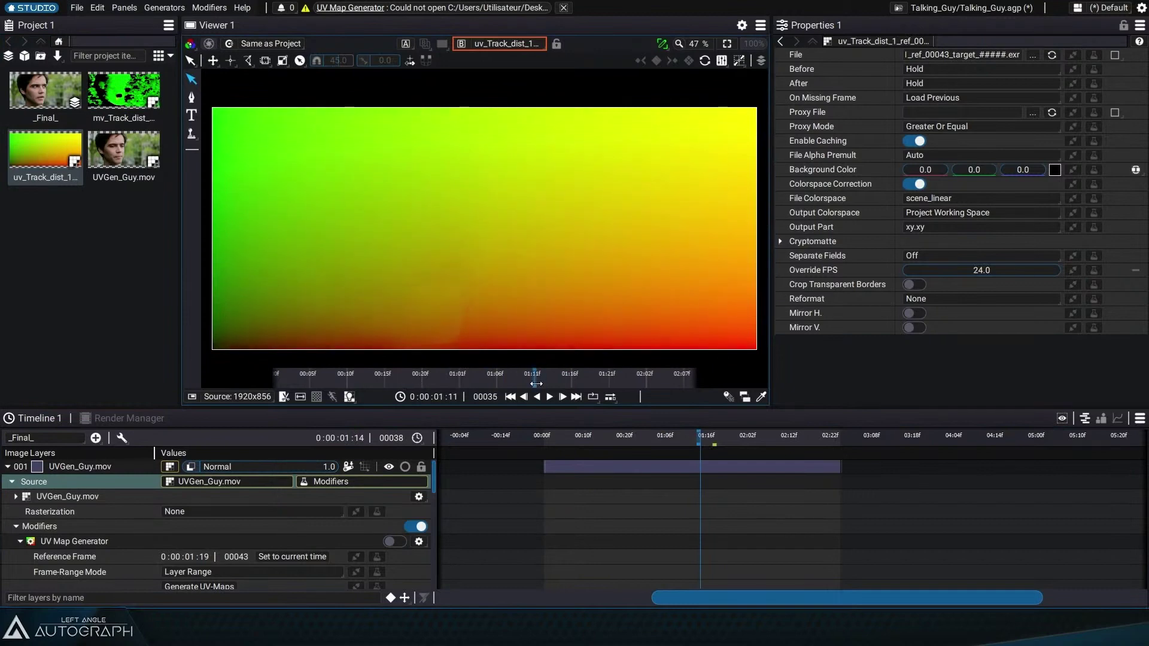
click(71, 541)
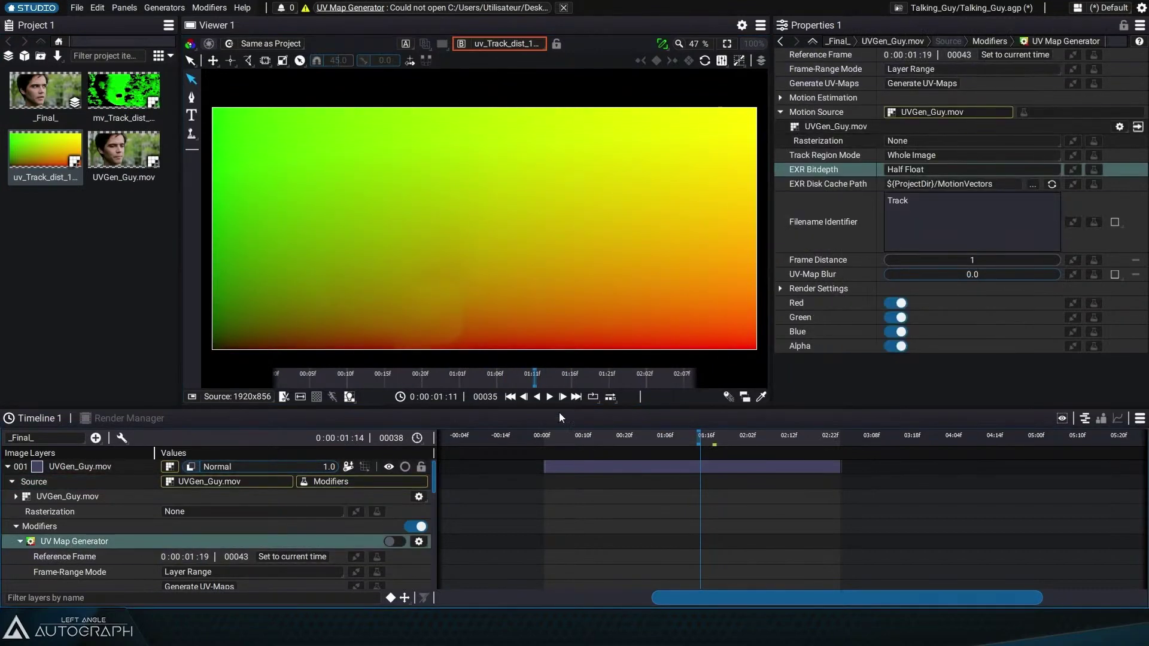
click(603, 380)
drag(585, 382, 592, 381)
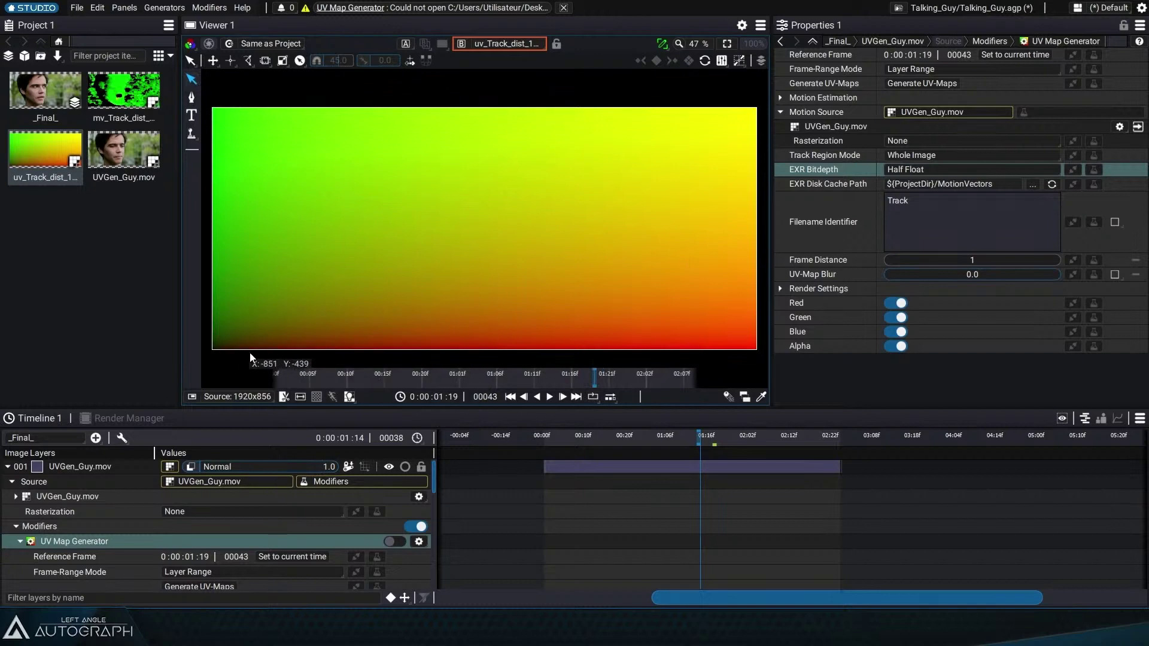
Step: Inspect the UV map's Red and Green channels separately, and restore the RGB display
click(190, 44)
click(216, 75)
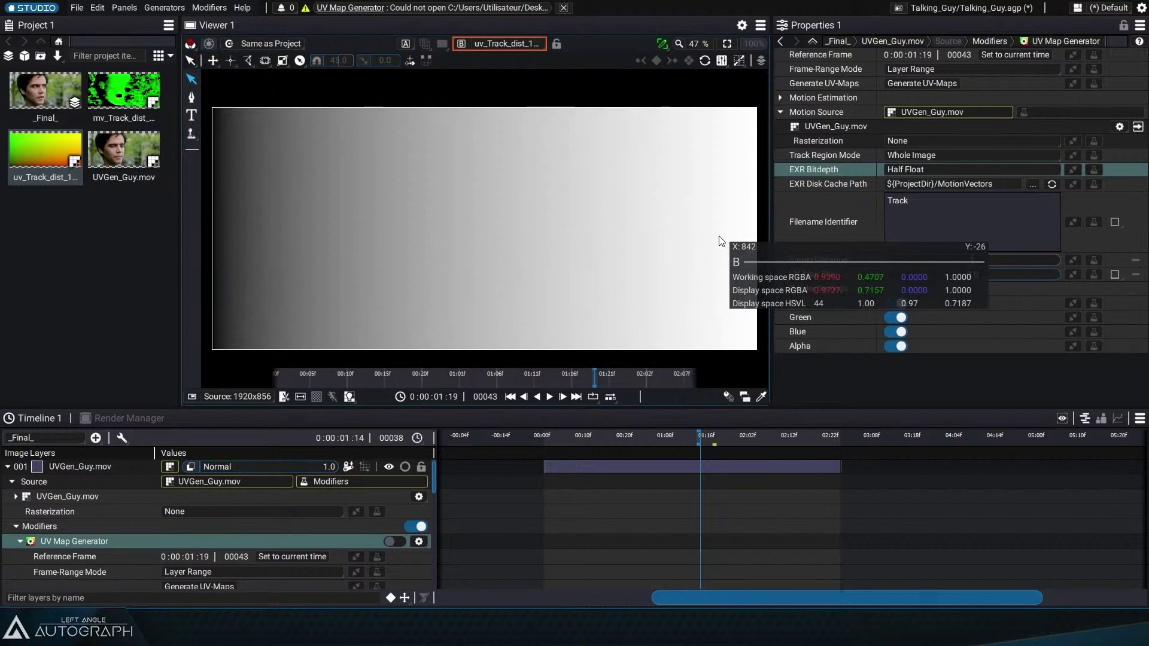
click(190, 44)
click(203, 91)
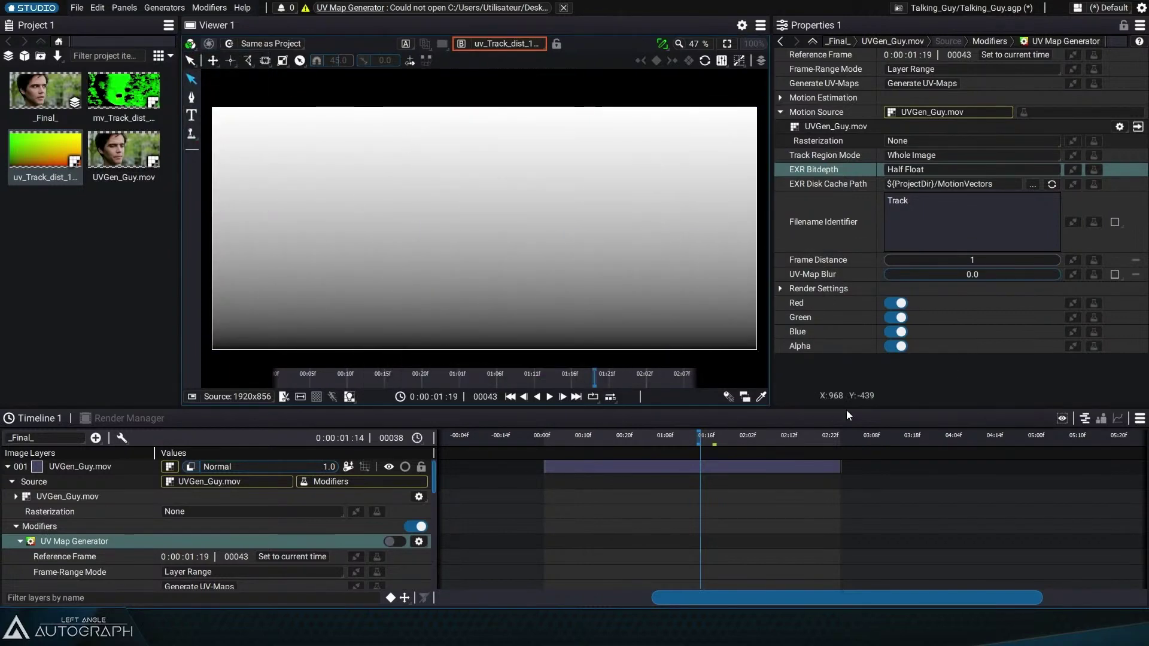
click(191, 44)
click(203, 63)
Step: Examine the UV maps around the reference frame, ending on frame 41, and save the project
mouse_move(592, 379)
mouse_down()
mouse_move(302, 378)
mouse_move(586, 379)
mouse_up()
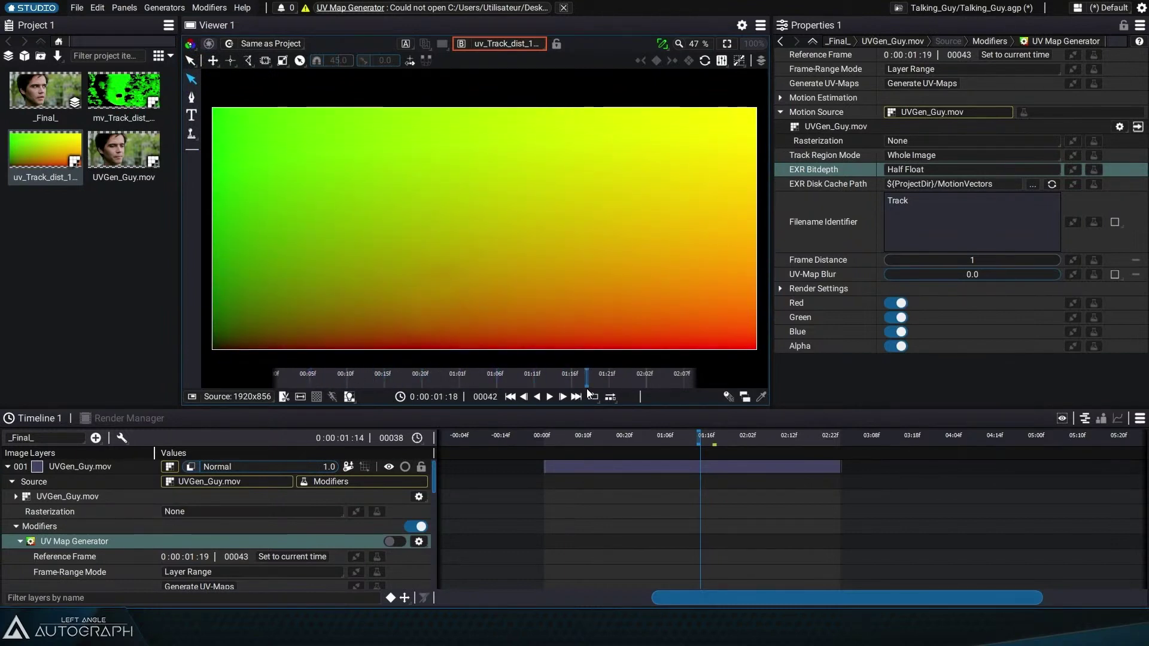
click(590, 388)
drag(599, 377, 528, 376)
scroll(449, 377, down, 2)
scroll(421, 307, up, 4)
key(ctrl+s)
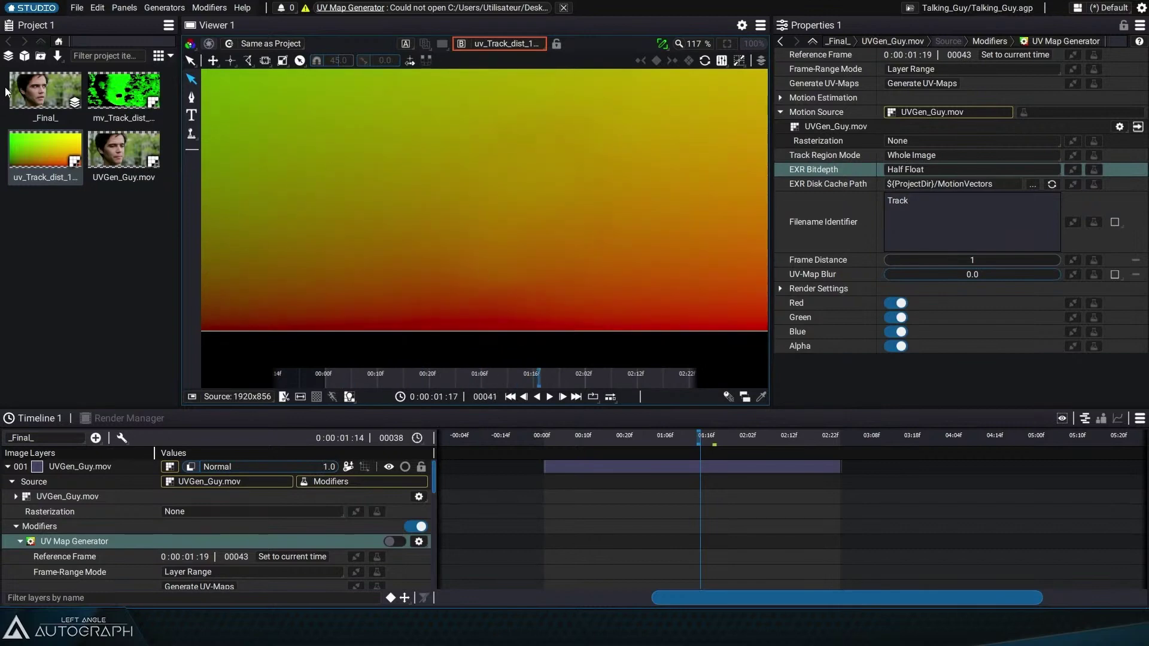
Step: Display the _Final_ composition near frame 47 and enable the UV Map Generator modifier on UVGen_Guy.mov
click(45, 90)
drag(700, 436, 737, 439)
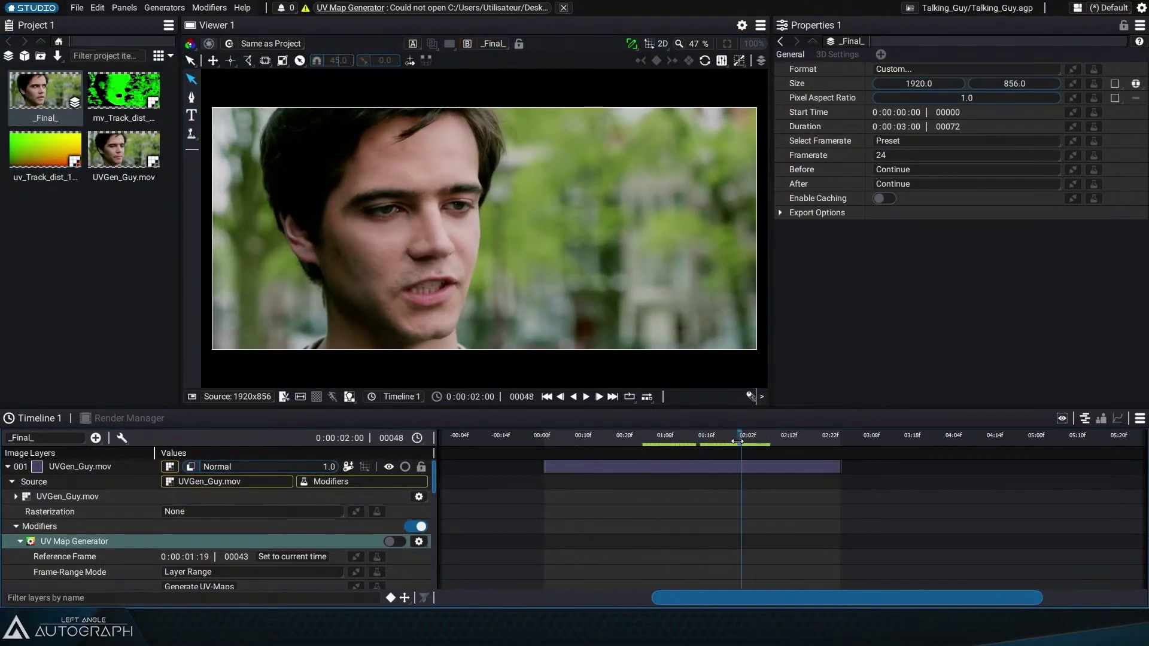
click(400, 543)
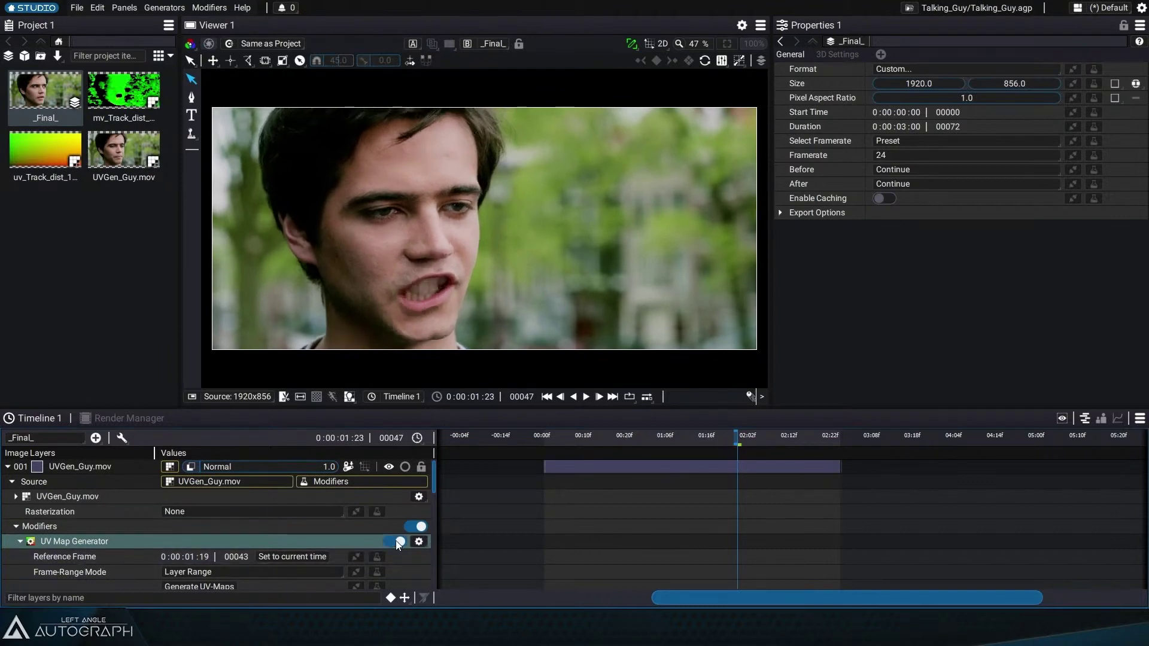
Step: Examine the face footage at reference frame 43 and play through the _Final_ composition
mouse_move(734, 433)
mouse_down()
mouse_move(648, 432)
mouse_move(820, 429)
mouse_move(565, 440)
mouse_move(747, 445)
mouse_move(720, 443)
mouse_up()
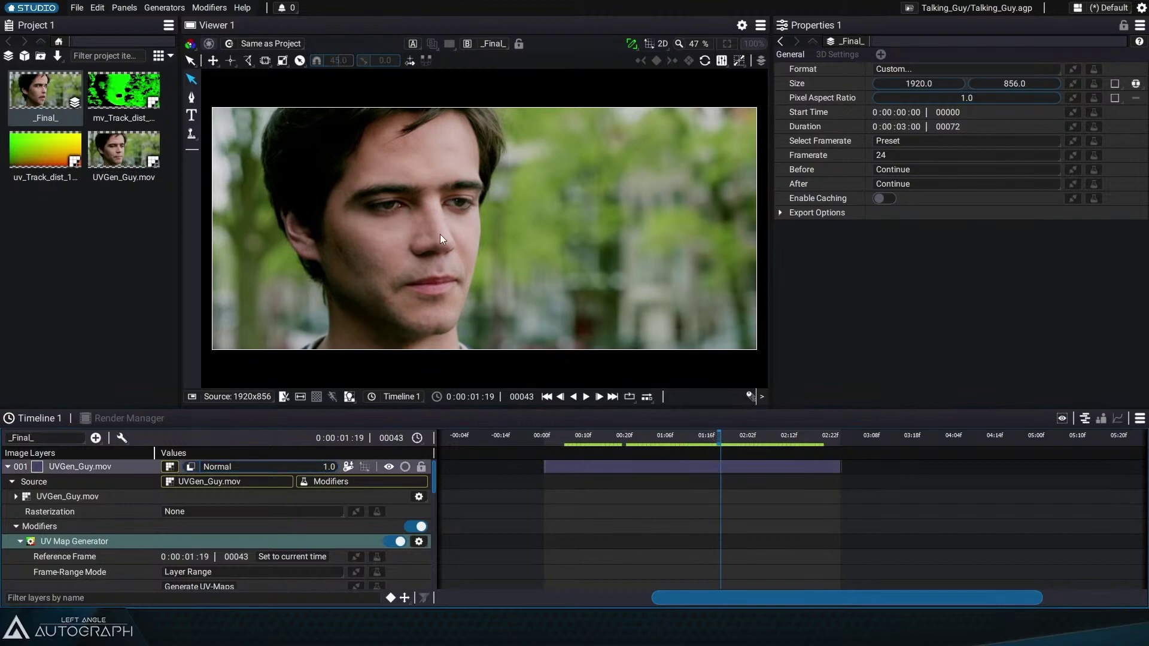
key(space)
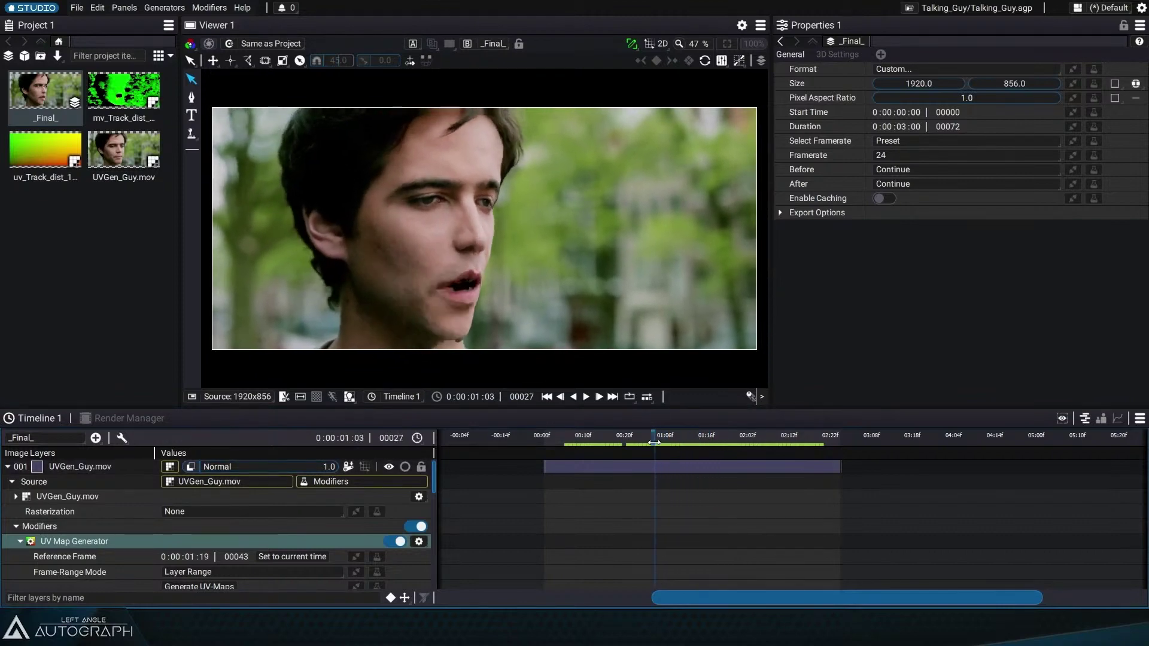
key(space)
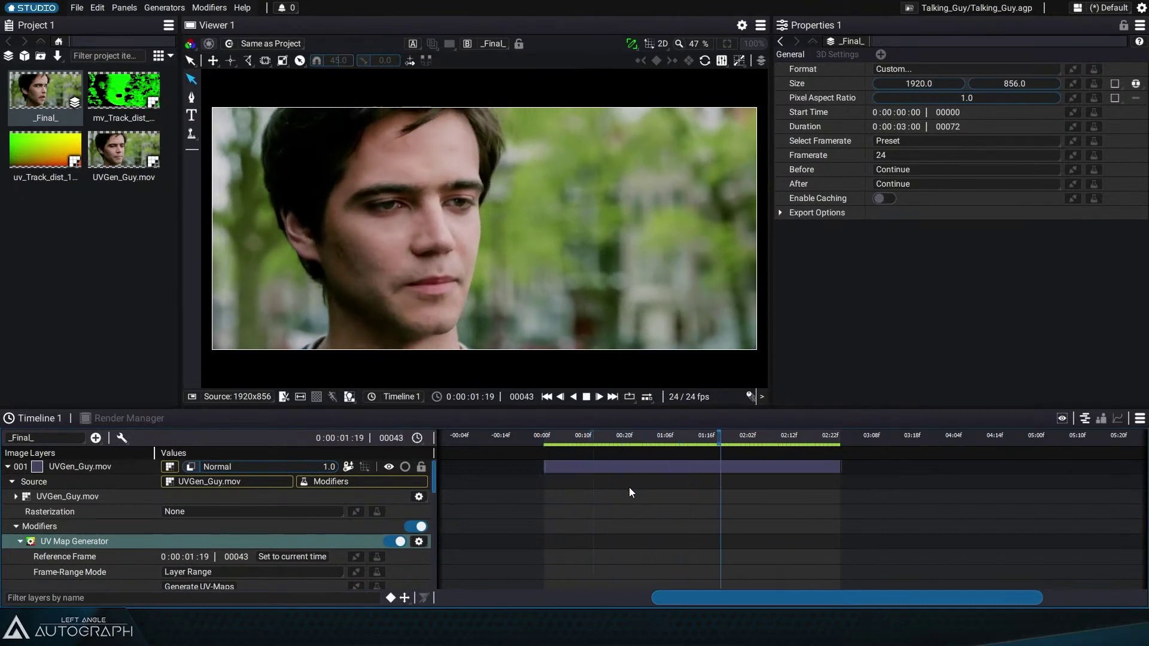
drag(750, 442, 821, 451)
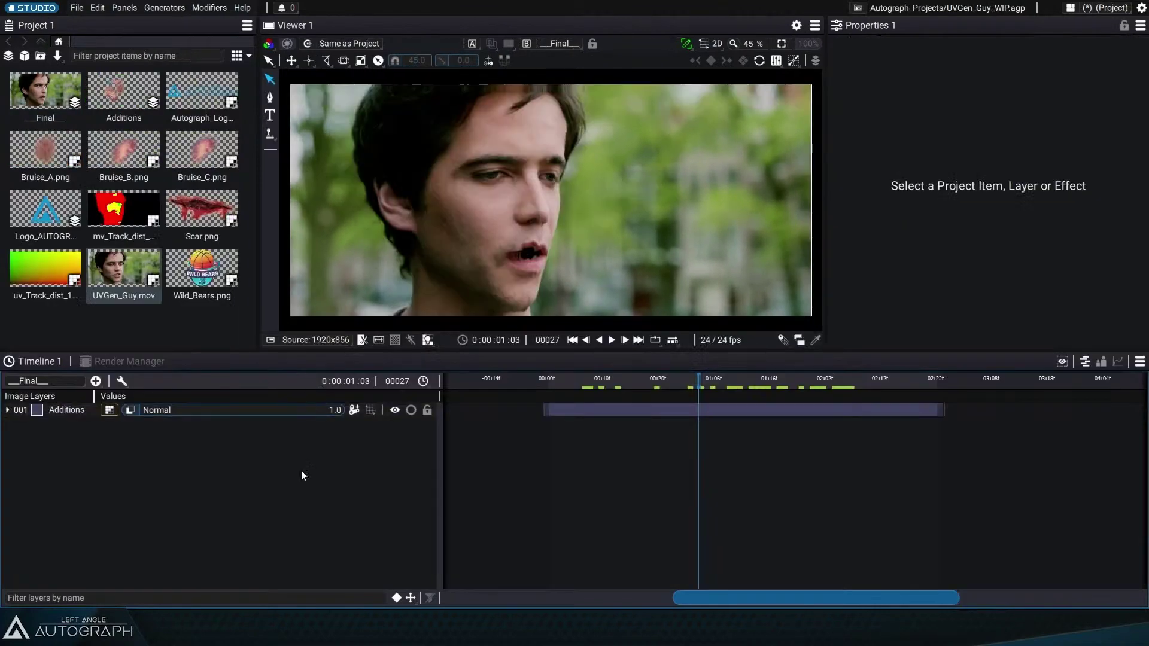
Step: Review the UVGen_Guy_WIP project's logo, scar and bruise images in the viewer, and return to the ___Final___ composition
drag(599, 382, 650, 383)
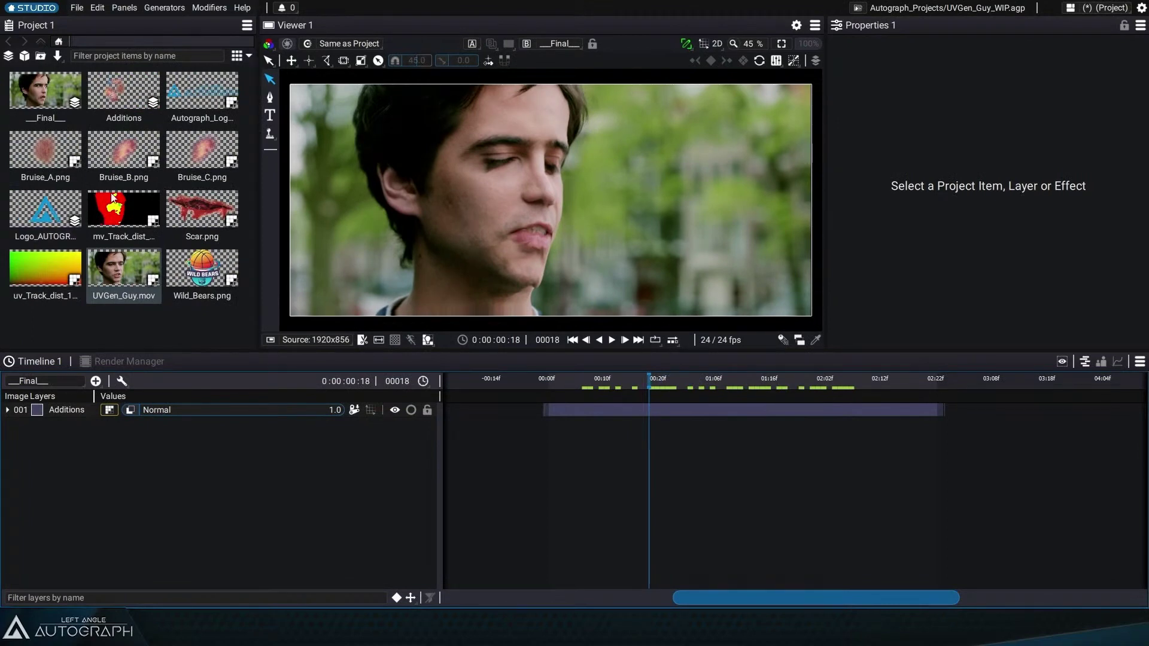
double_click(210, 259)
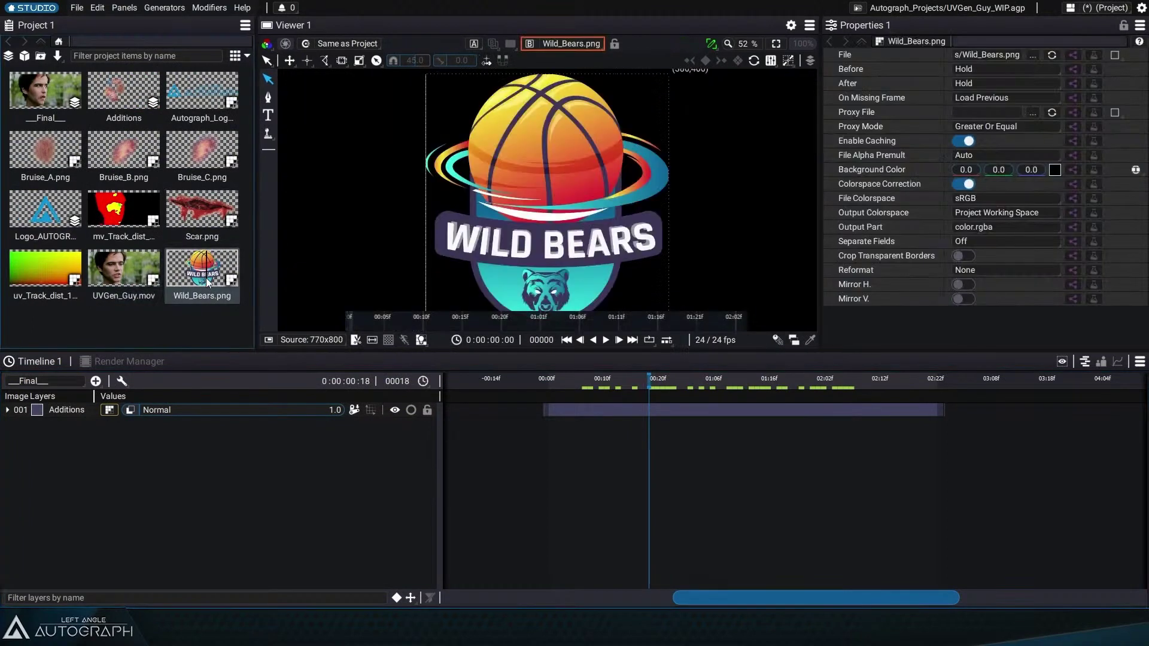
double_click(204, 221)
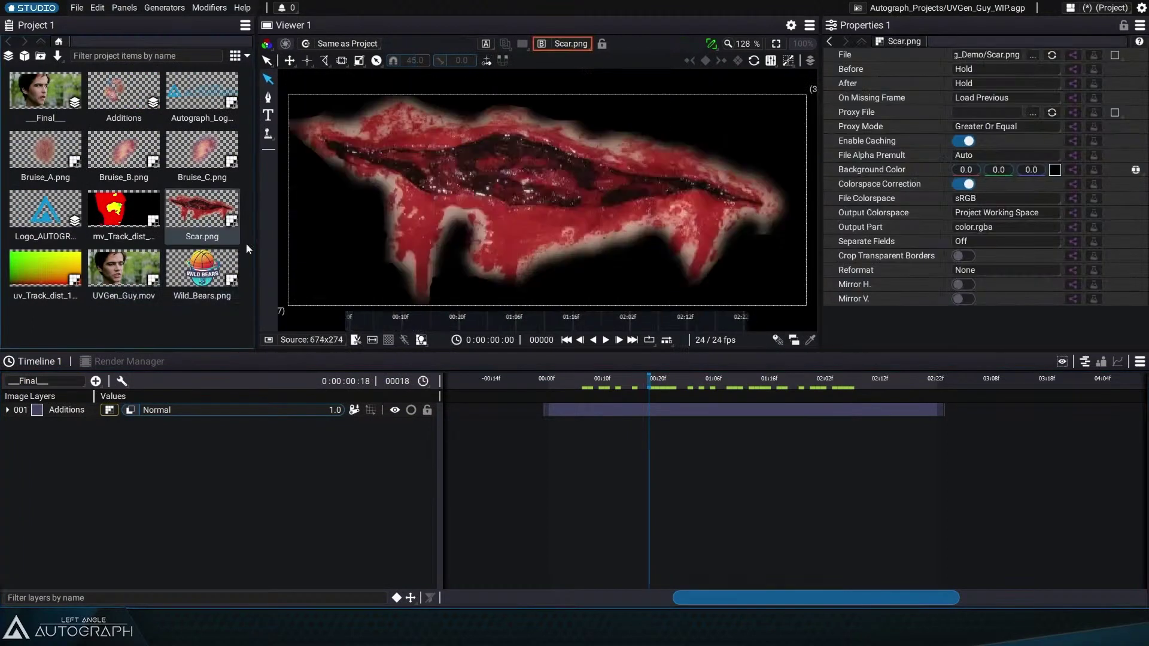
double_click(46, 211)
click(213, 156)
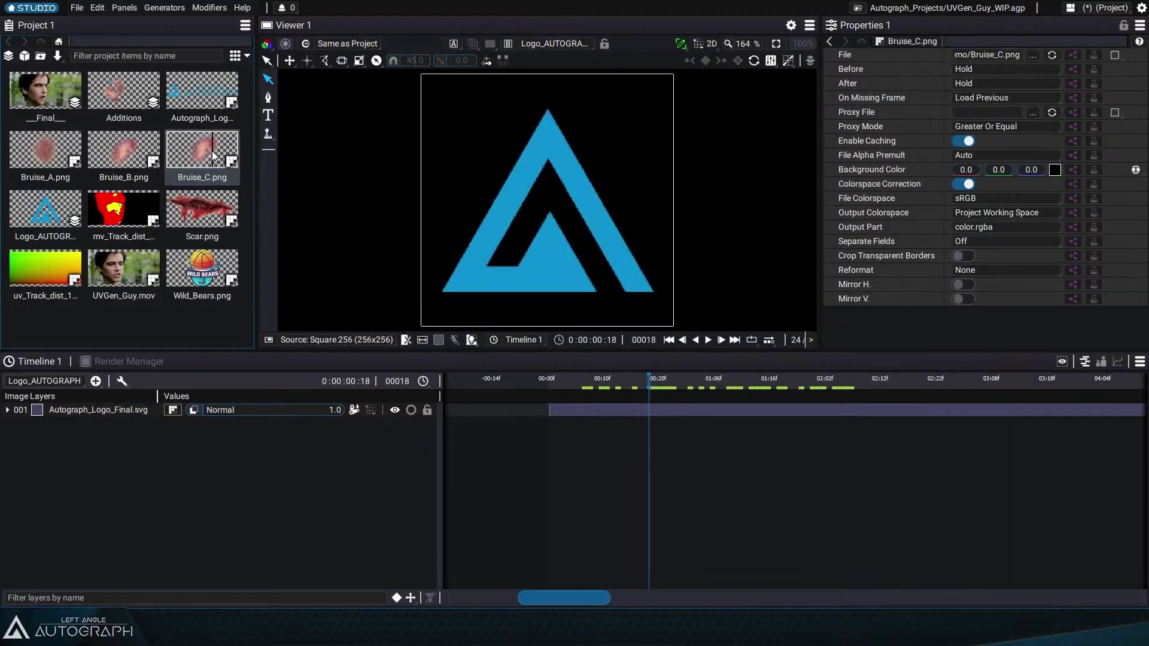
double_click(213, 155)
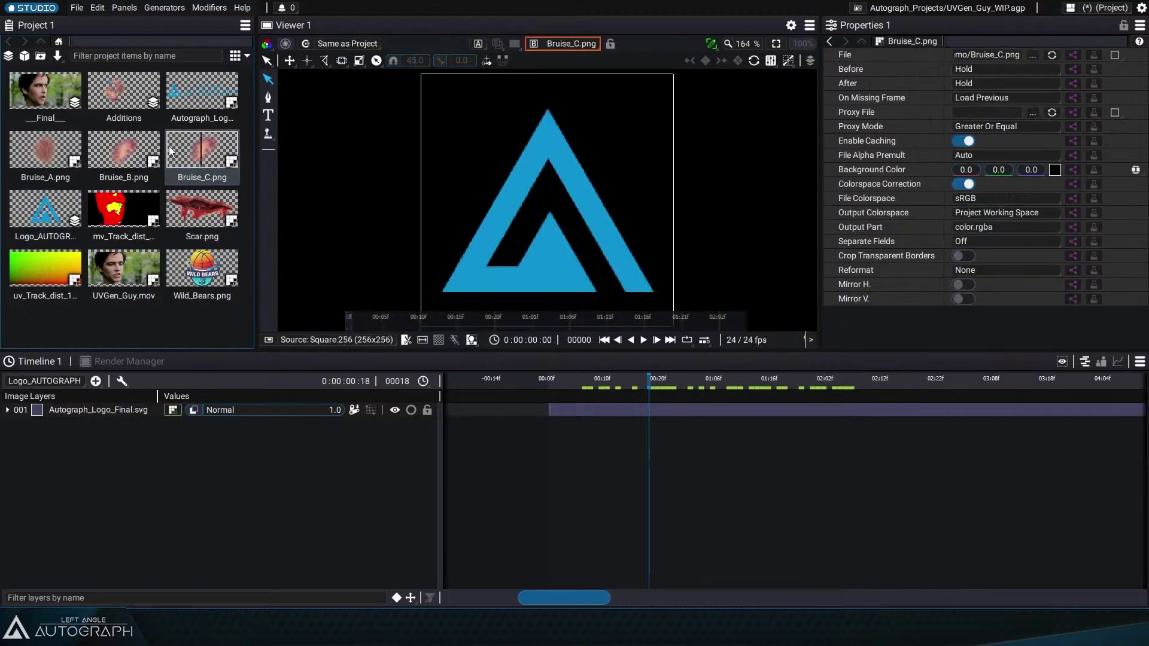
double_click(51, 155)
double_click(124, 156)
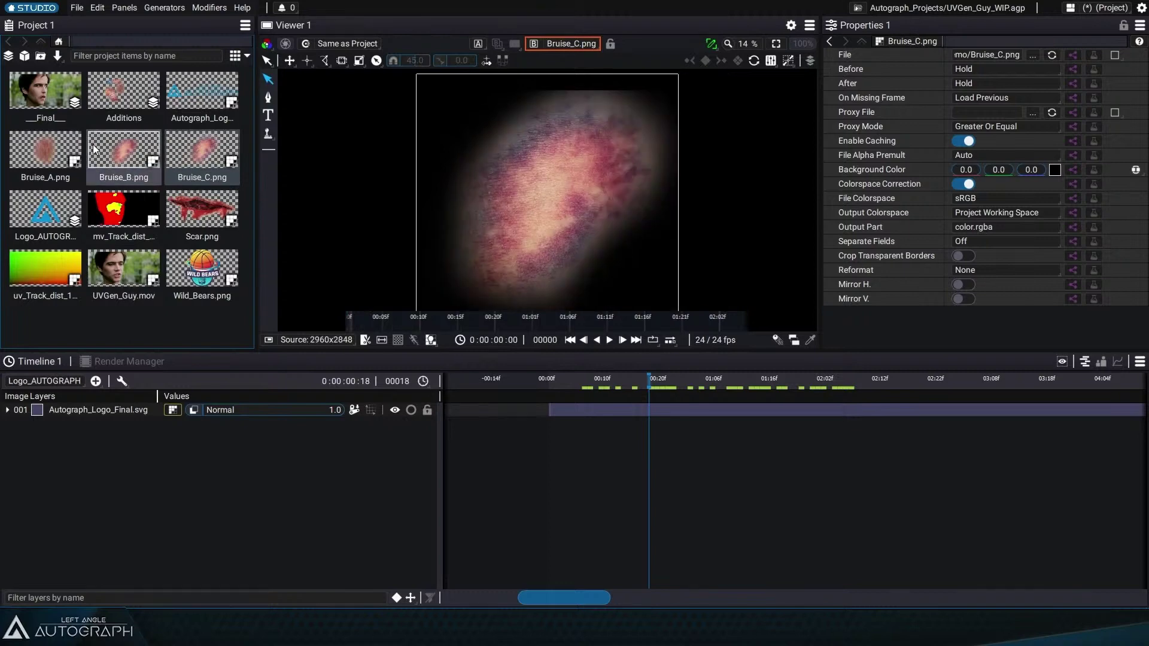
double_click(45, 153)
click(51, 100)
double_click(50, 100)
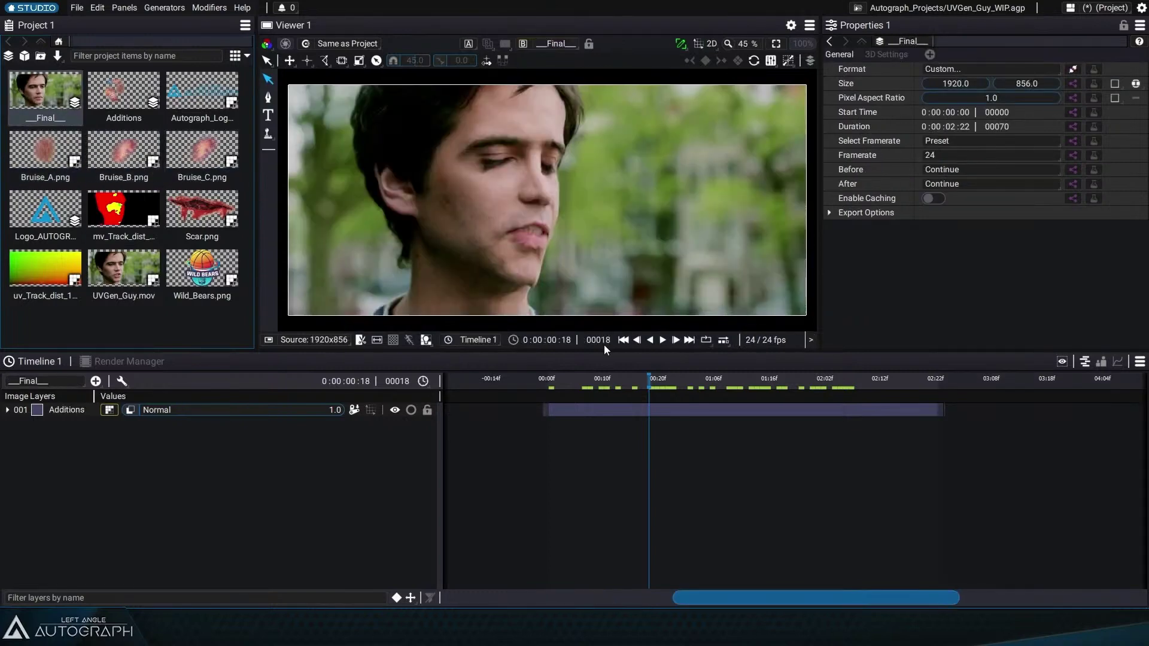
Step: Play back the ___Final___ composition and scrub its timeline to frame 23
drag(559, 386, 717, 398)
key(space)
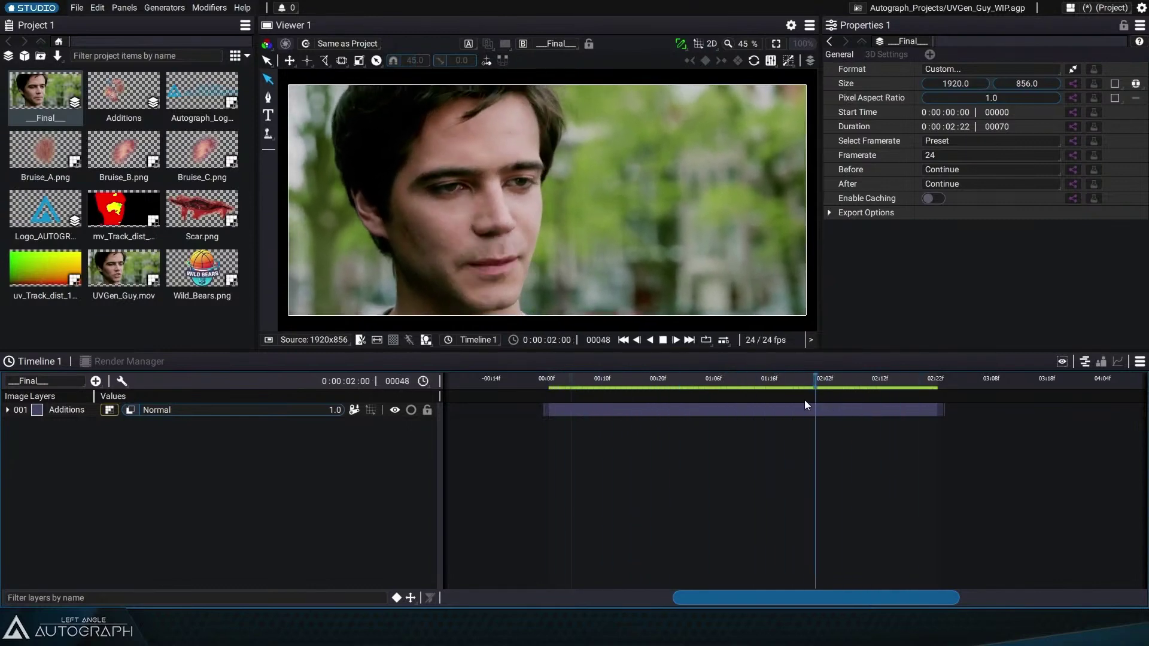
key(space)
drag(798, 380, 679, 376)
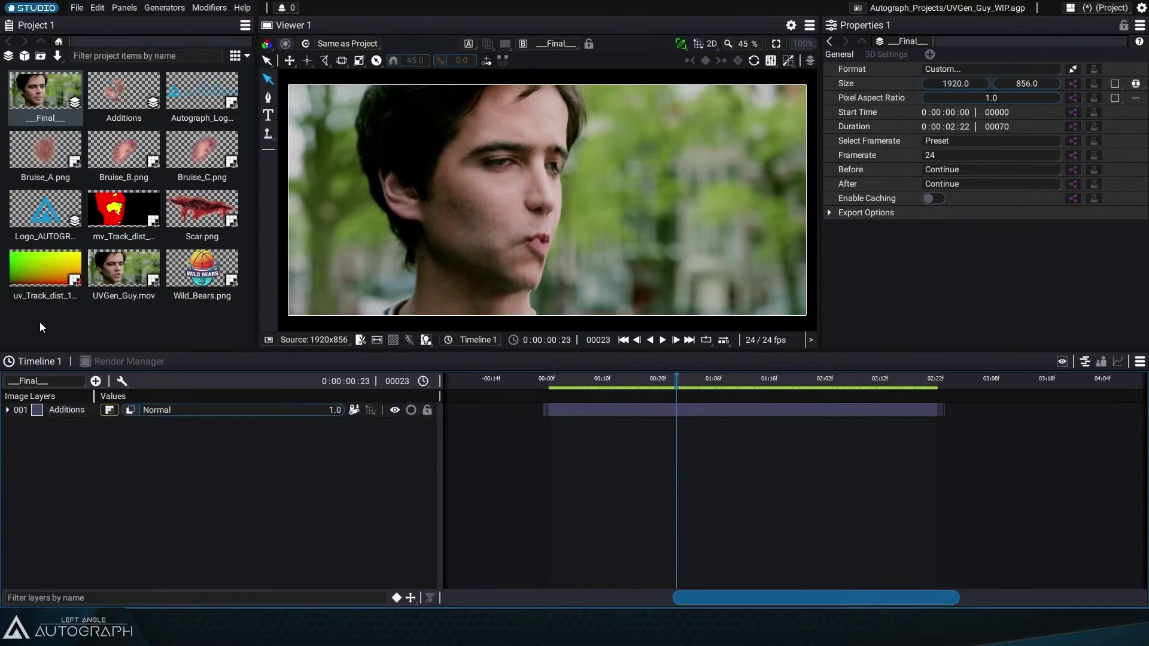
Step: Create a new composition, open it, and add Wild_Bears.png to it as a layer
click(8, 55)
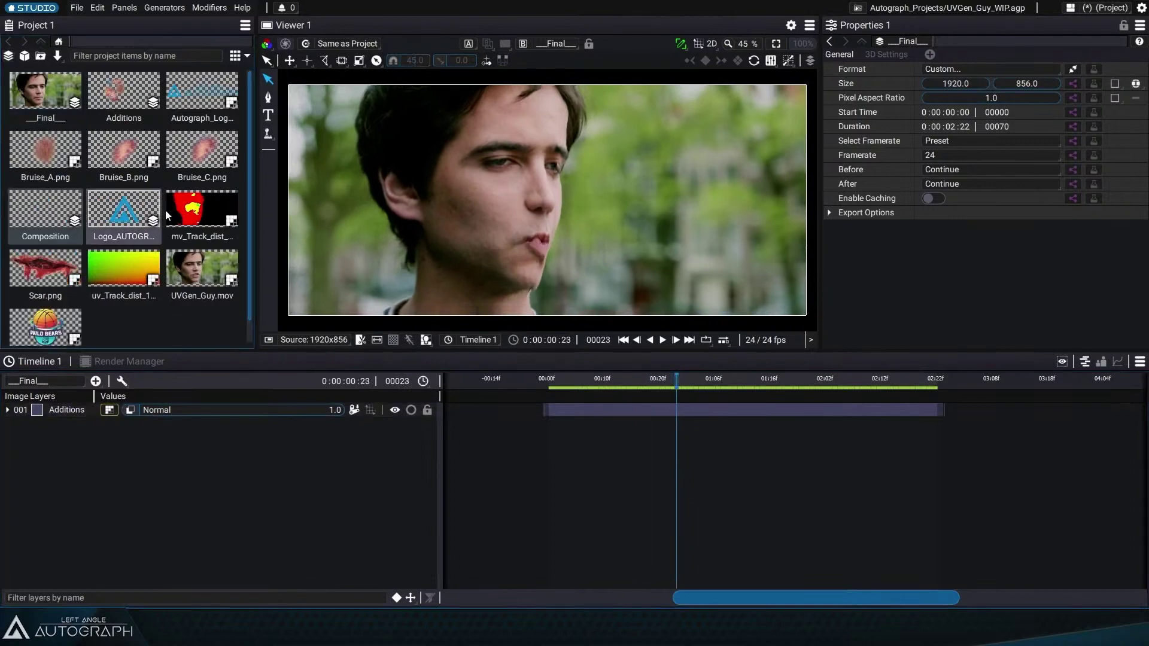
double_click(45, 225)
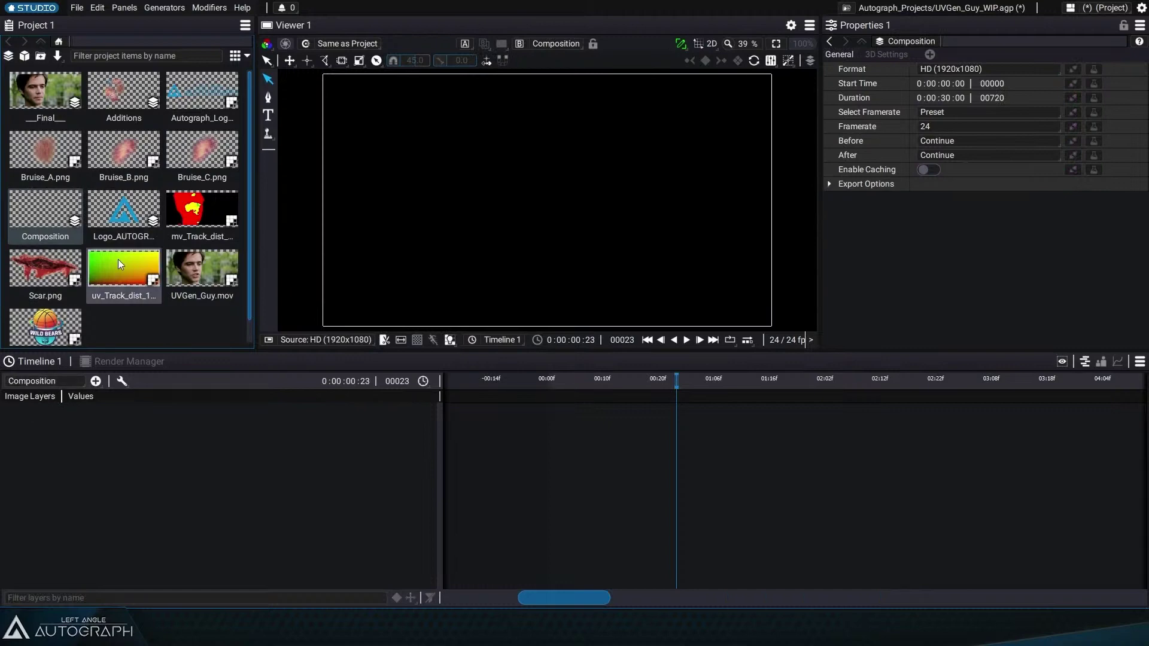
drag(45, 152, 141, 509)
drag(45, 328, 108, 531)
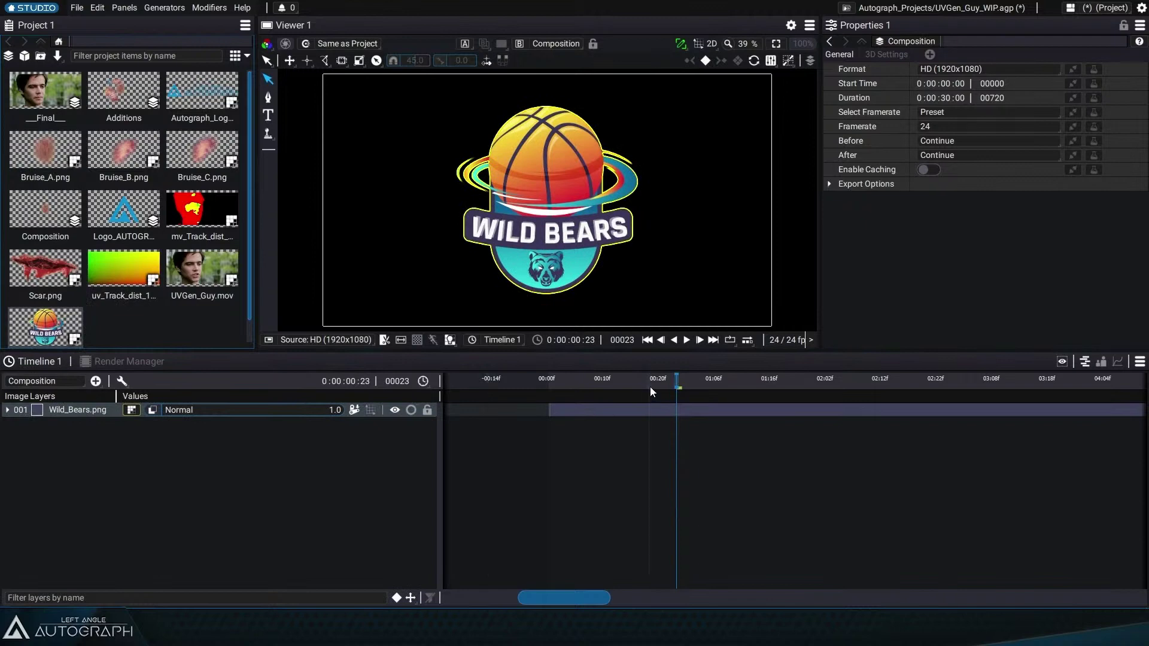
Step: Rename the new composition ADD
click(78, 239)
key(F2)
text(ADD)
key(Return)
Step: In the ___Final___ composition, replace the Additions layer's source with the ADD composition and scrub through the timeline
click(21, 381)
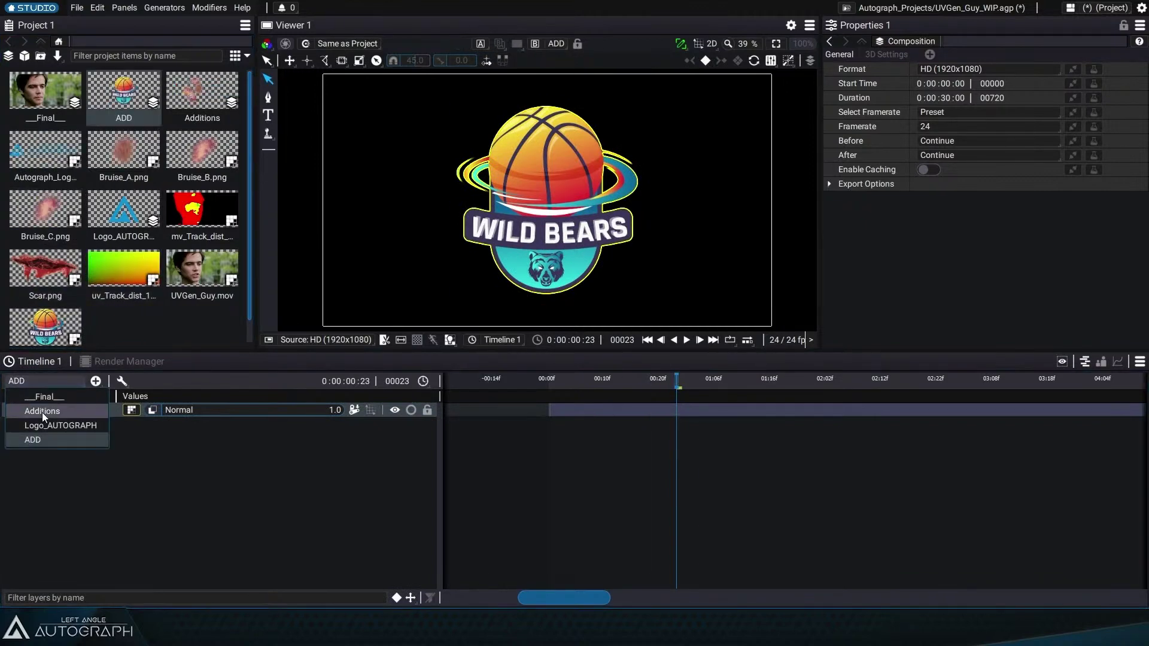
click(40, 398)
mouse_move(677, 387)
mouse_down()
mouse_move(705, 386)
mouse_move(649, 385)
mouse_move(782, 389)
mouse_move(685, 392)
mouse_up()
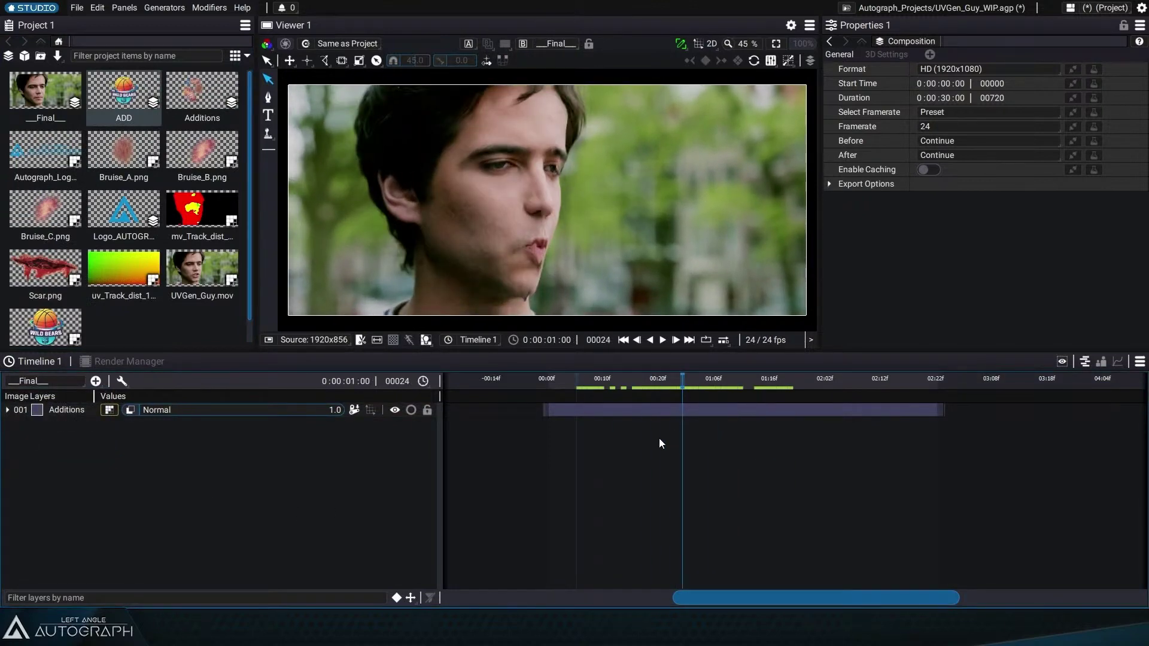
drag(106, 128, 110, 412)
drag(698, 378, 610, 455)
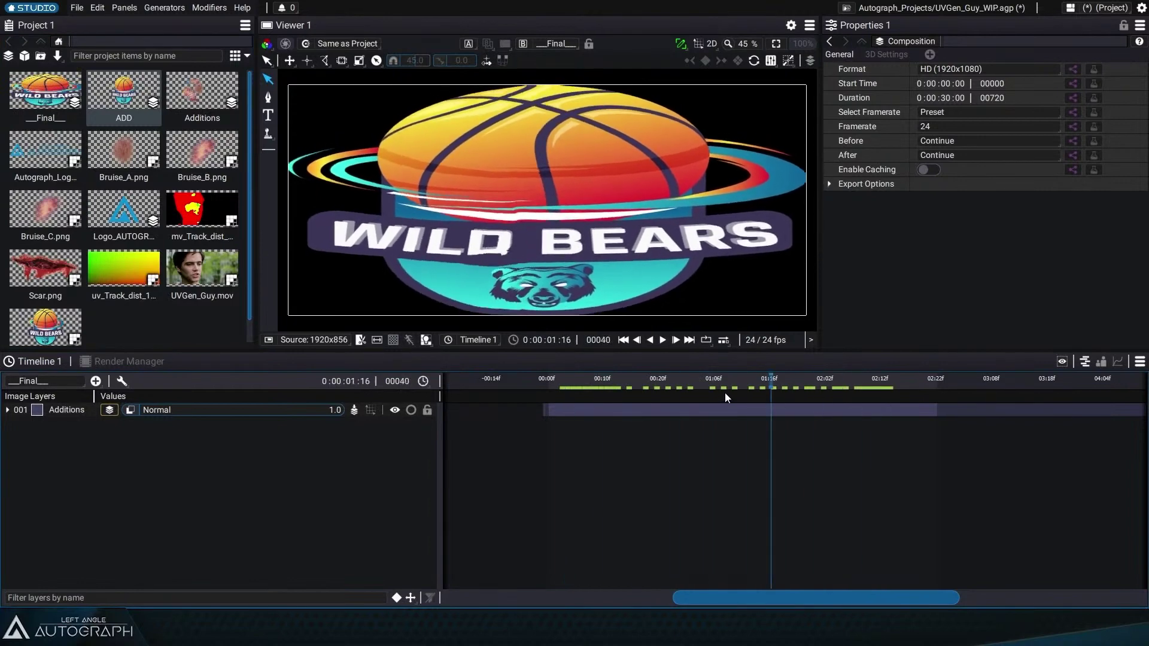
click(768, 391)
drag(769, 392, 652, 414)
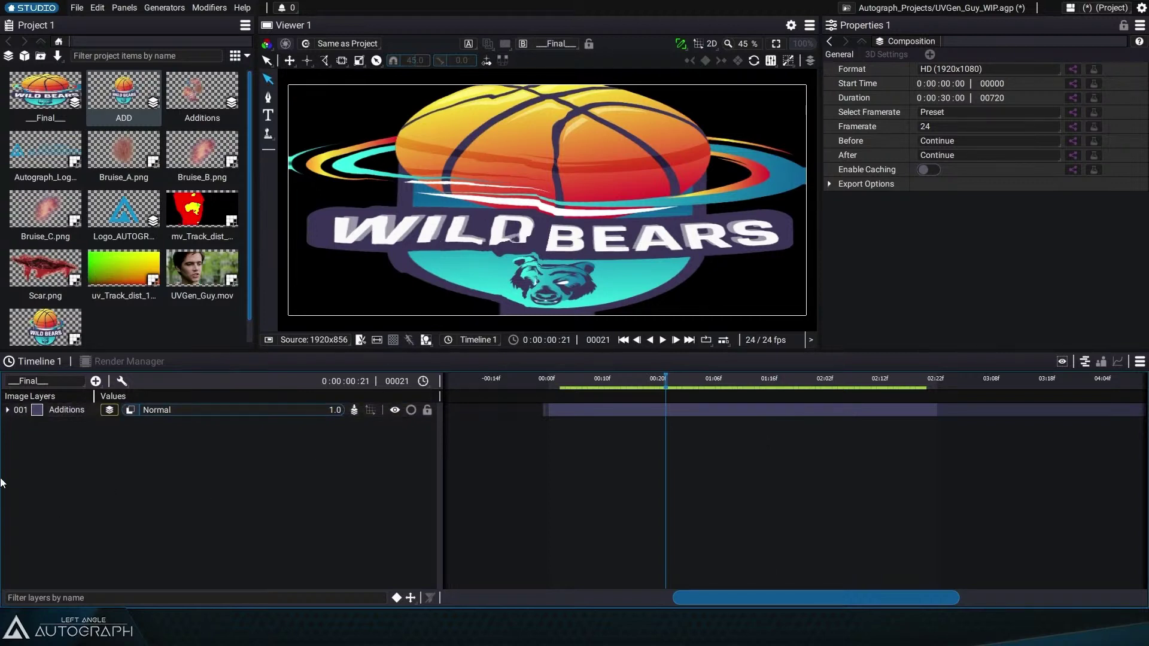
Step: Enable Adjust To Source Format in the Additions layer's source settings and scrub to frame 43
click(8, 411)
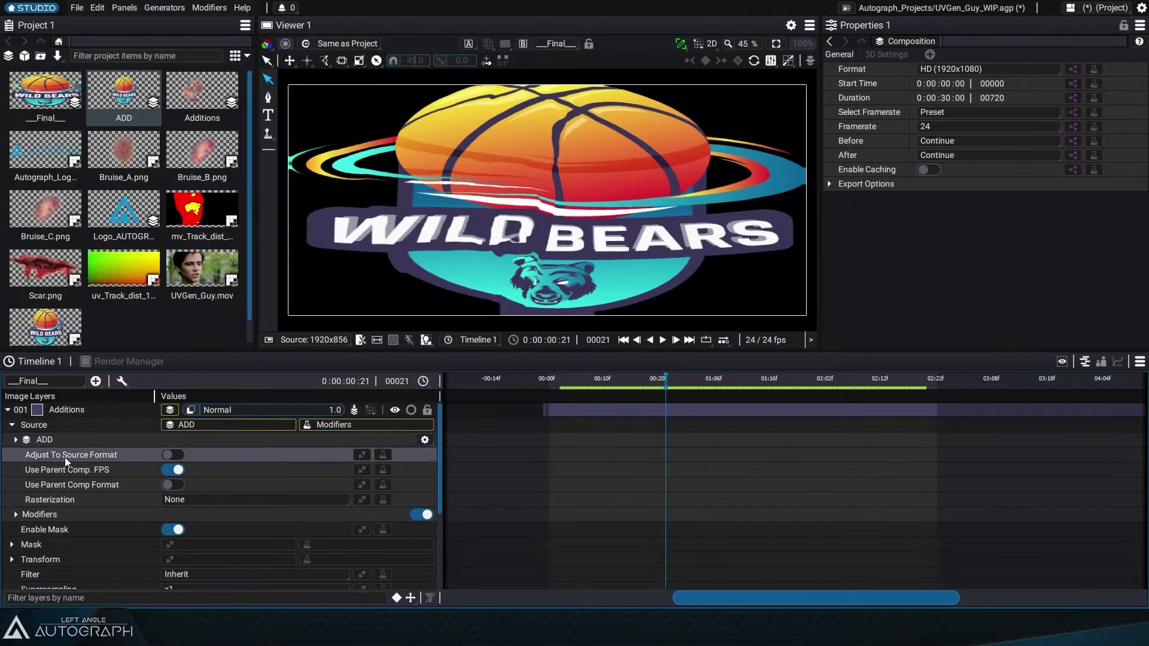
mouse_move(63, 457)
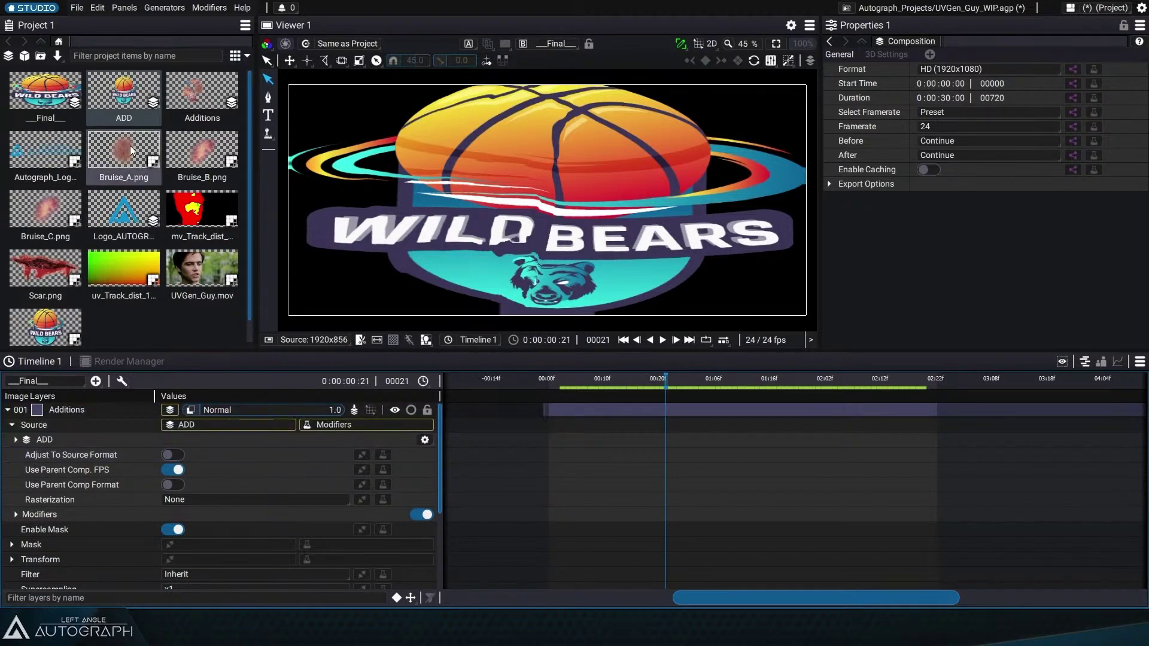
double_click(118, 96)
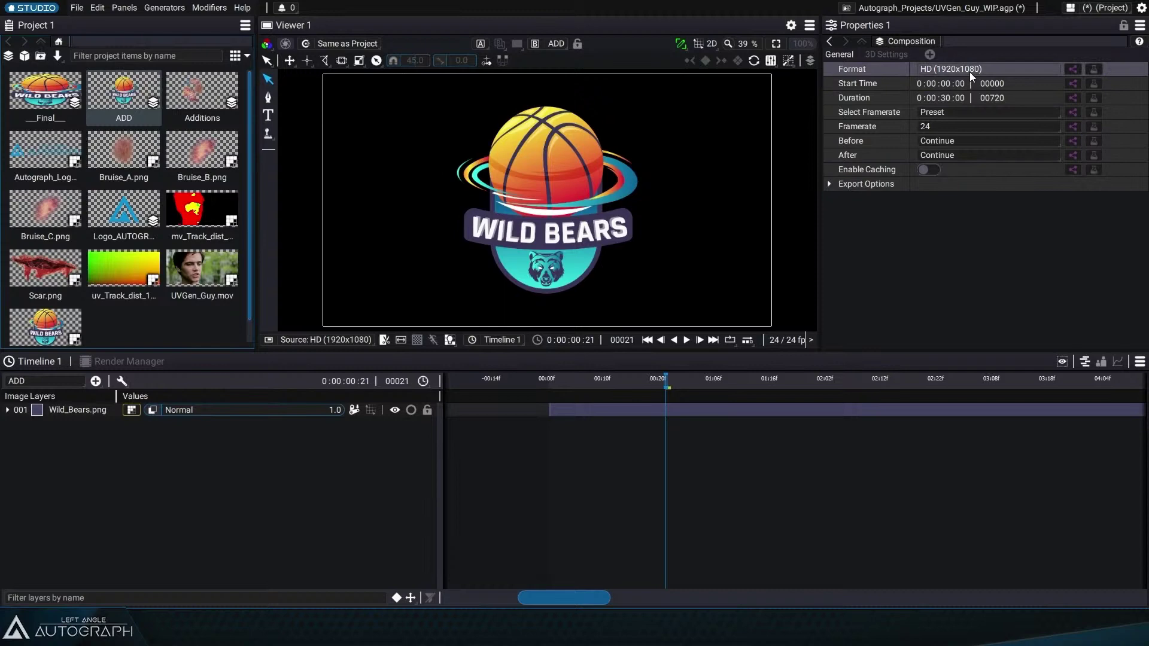
click(36, 384)
click(37, 407)
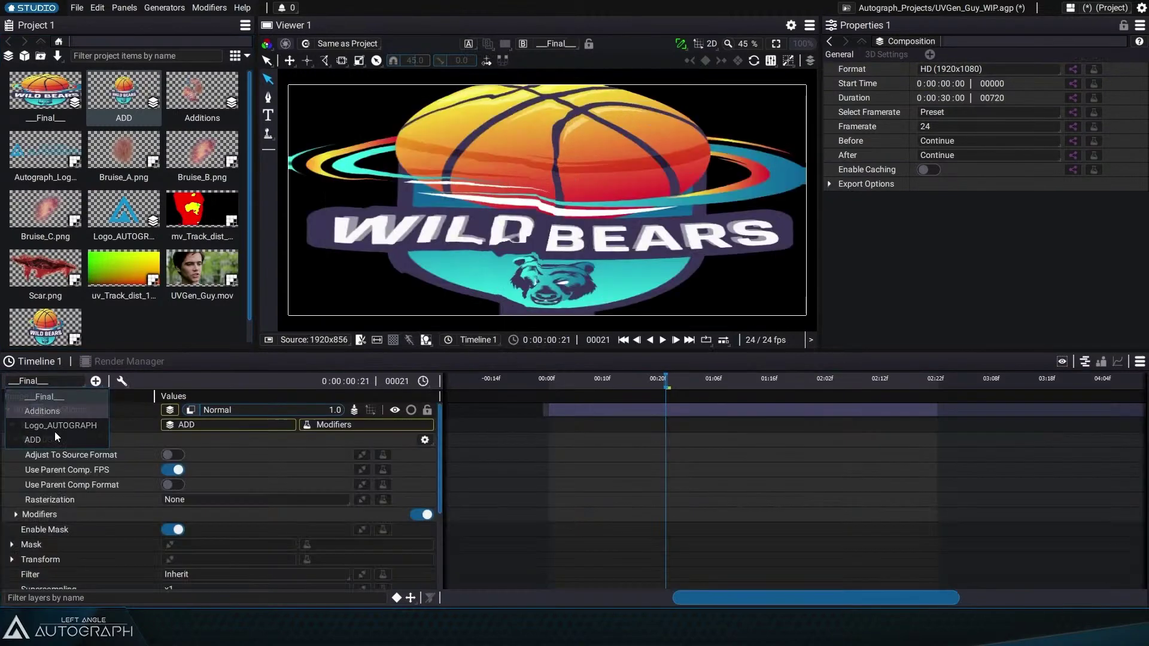
click(173, 456)
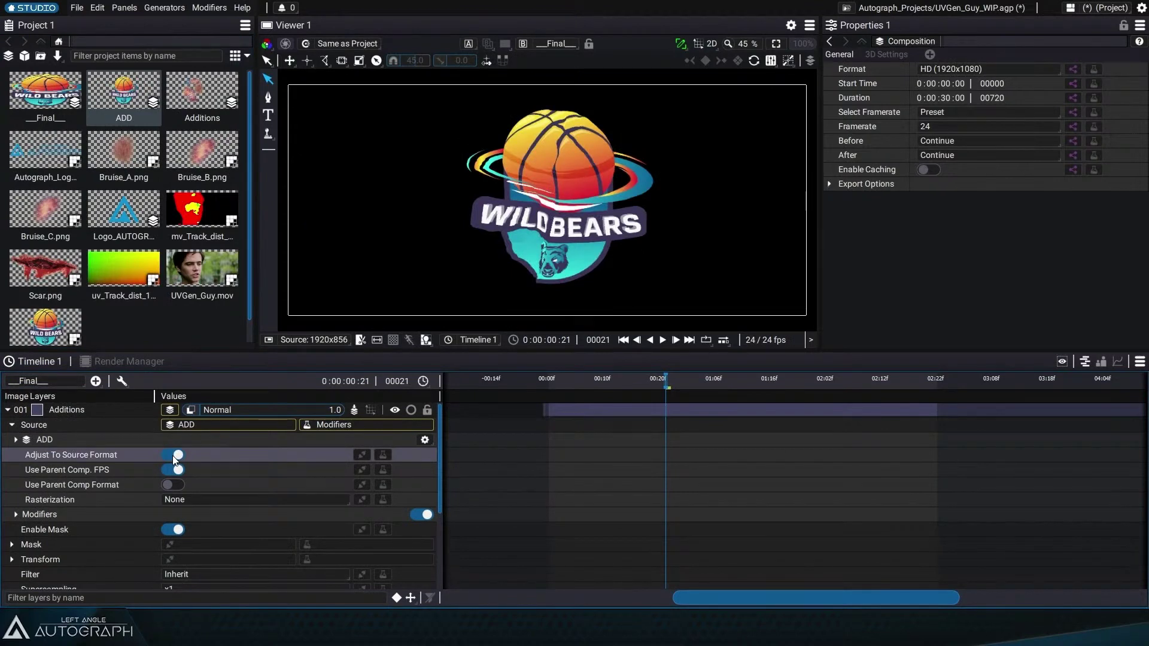
drag(659, 383, 788, 390)
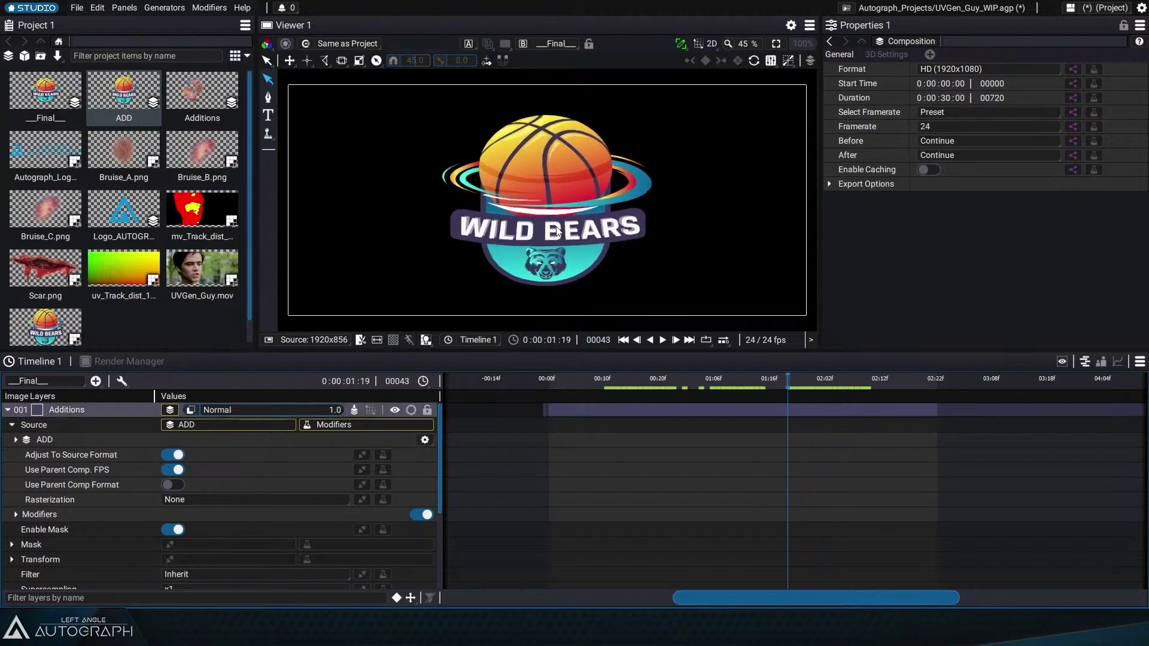
Step: Check the UVGen_Guy.mov footage format and set the ADD composition to a custom size of 1920 x 856
double_click(202, 273)
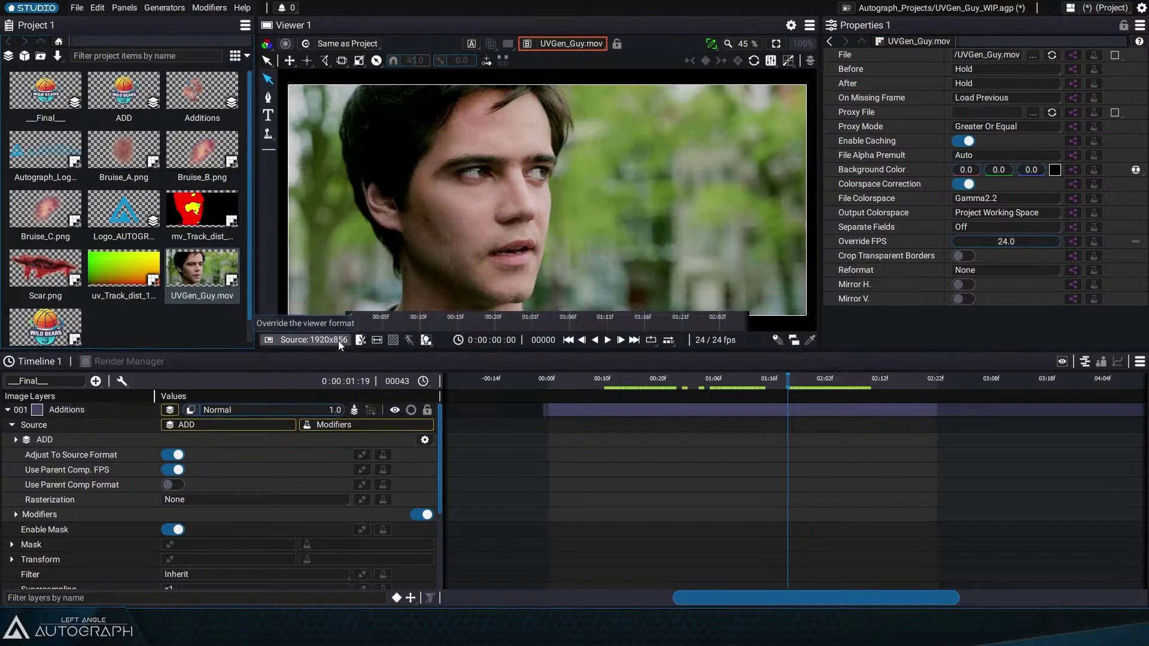
click(124, 92)
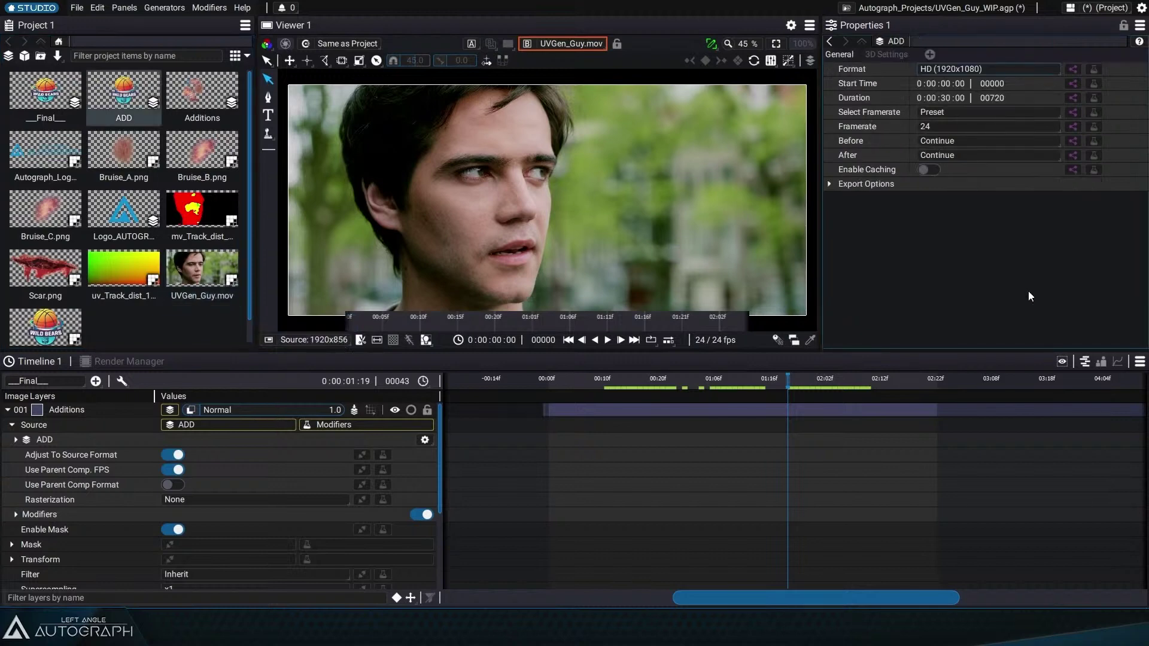
click(936, 69)
click(922, 78)
click(1029, 82)
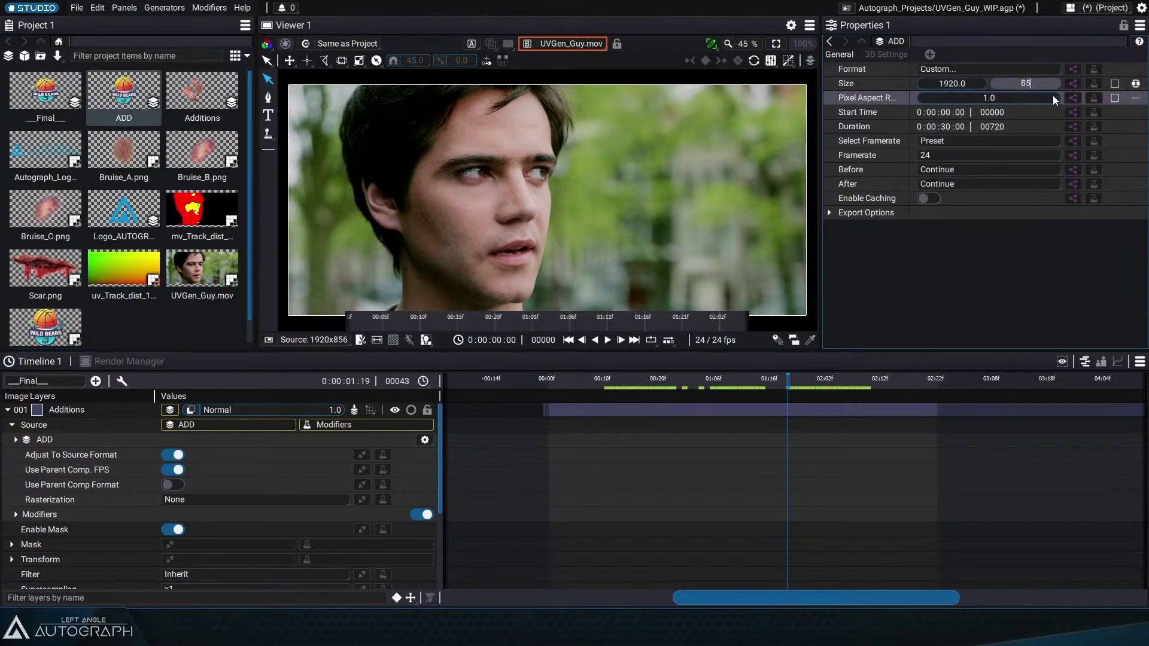
key(Return)
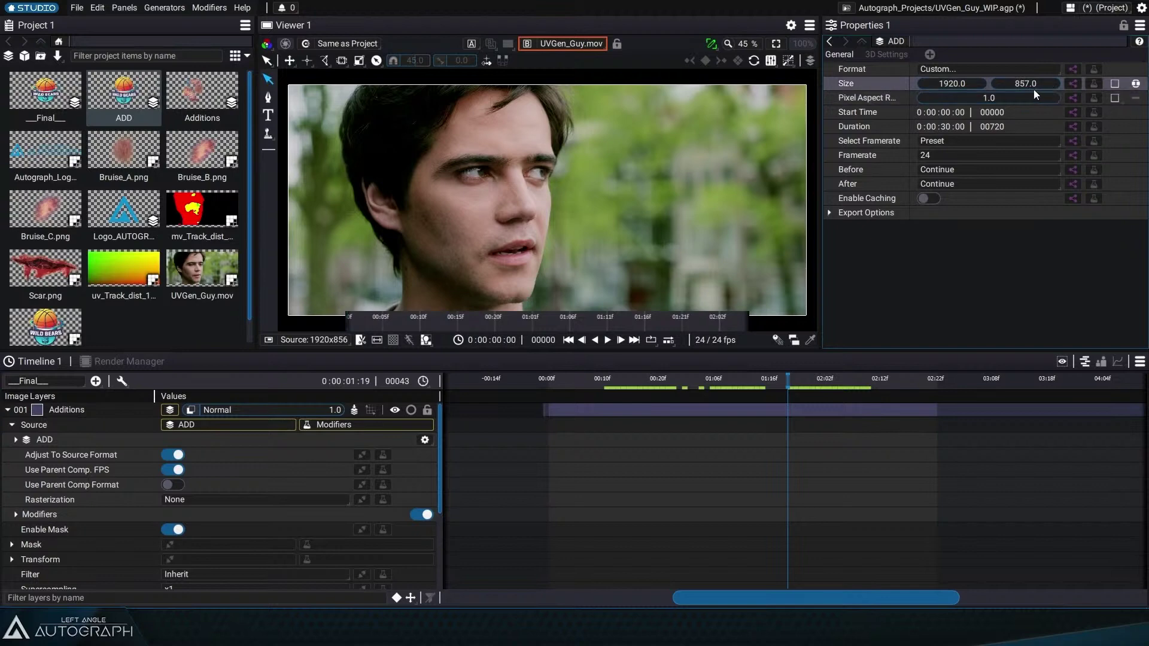
click(1033, 86)
text(85)
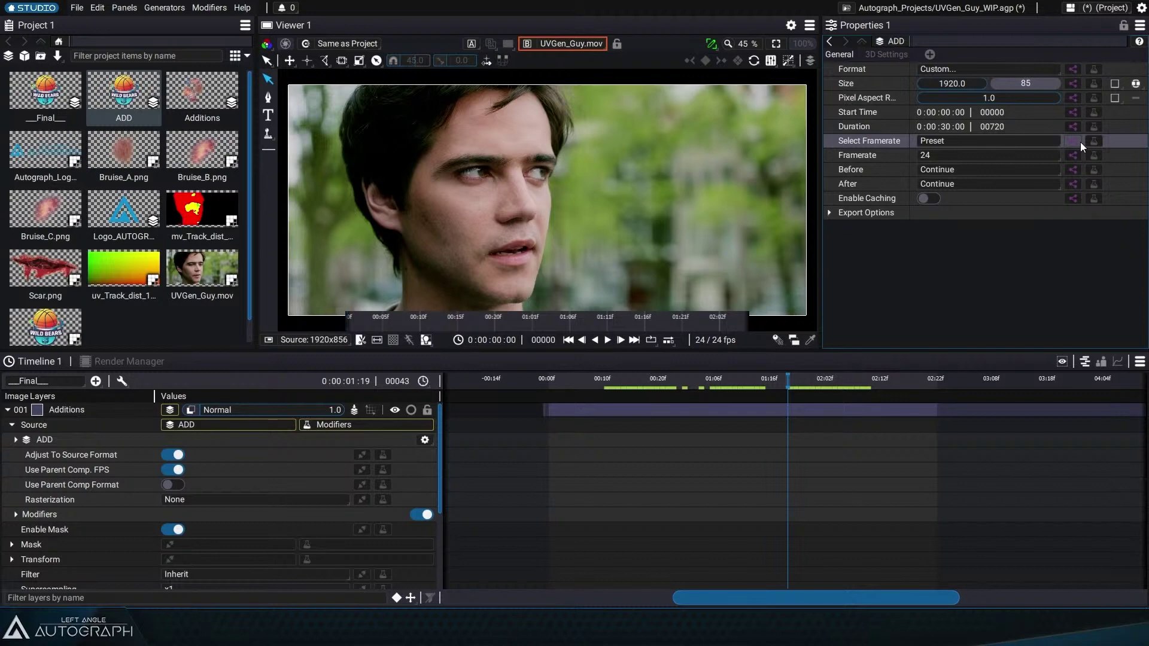
text(6)
key(Return)
Step: Review the resized ADD composition, then inspect the logo in ___Final___ at frame 43
click(53, 442)
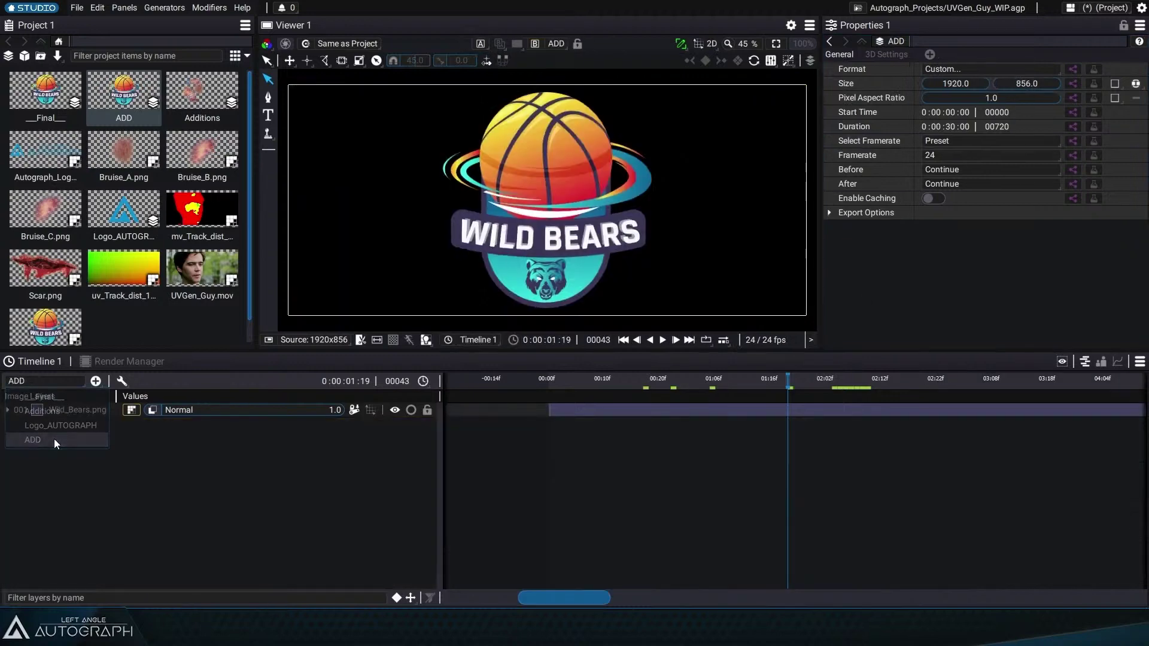
click(46, 382)
click(55, 396)
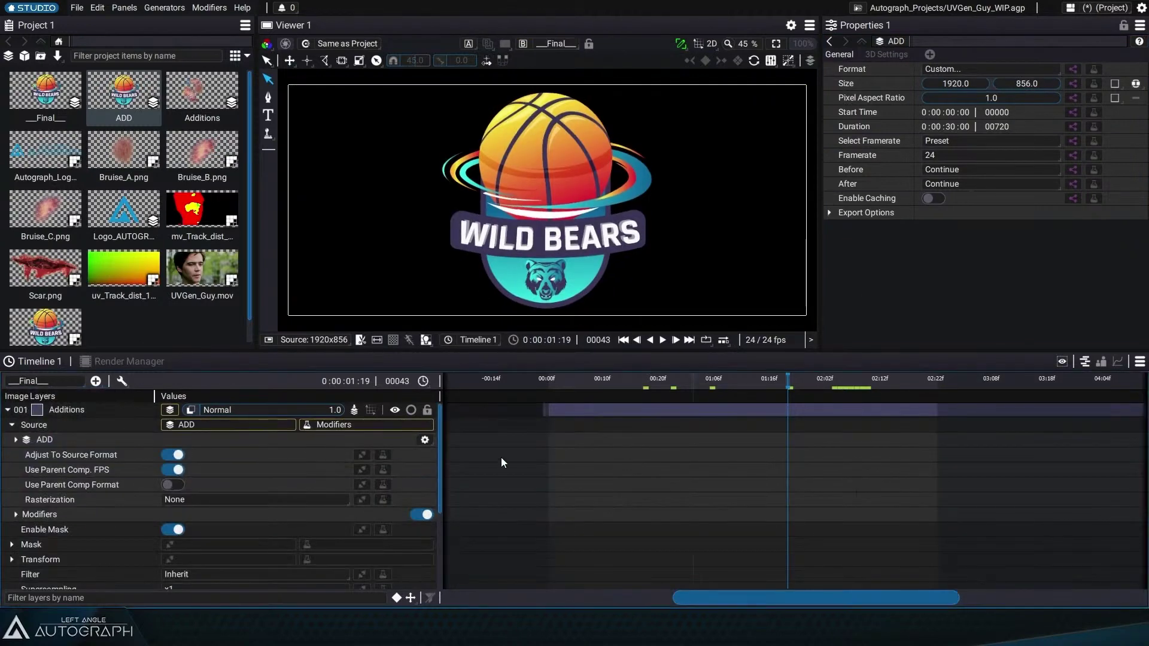
click(793, 387)
drag(793, 388, 790, 388)
click(622, 246)
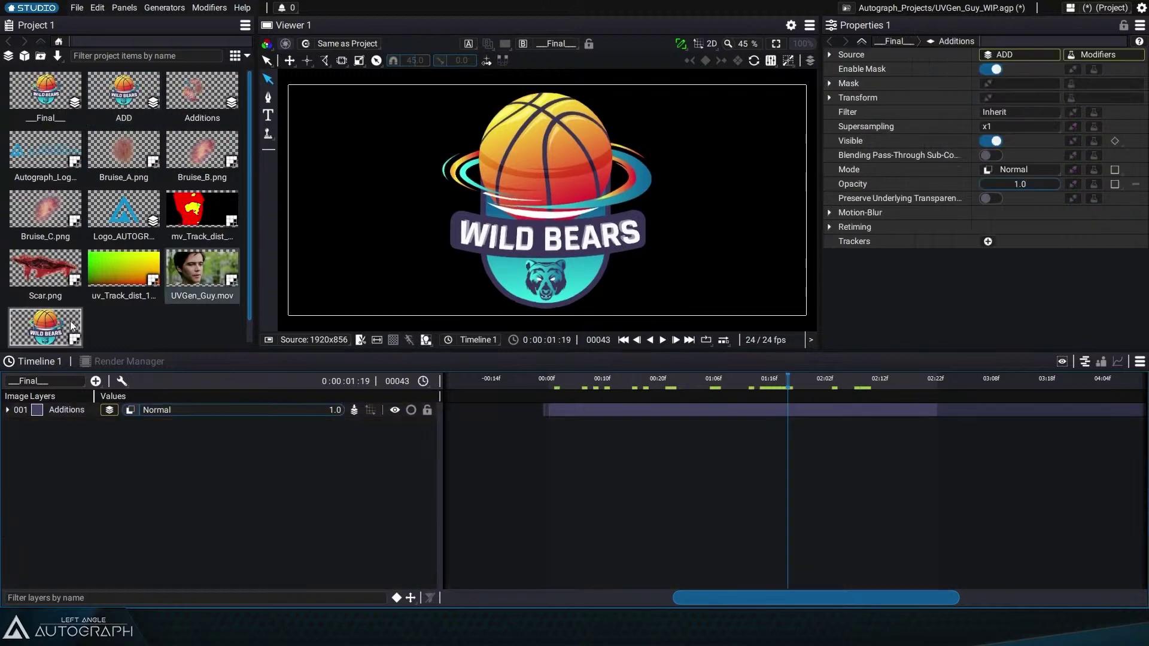
Step: Add UVGen_Guy.mov to ___Final___ beneath the Additions layer and inspect the composite at frame 43
drag(181, 272, 579, 429)
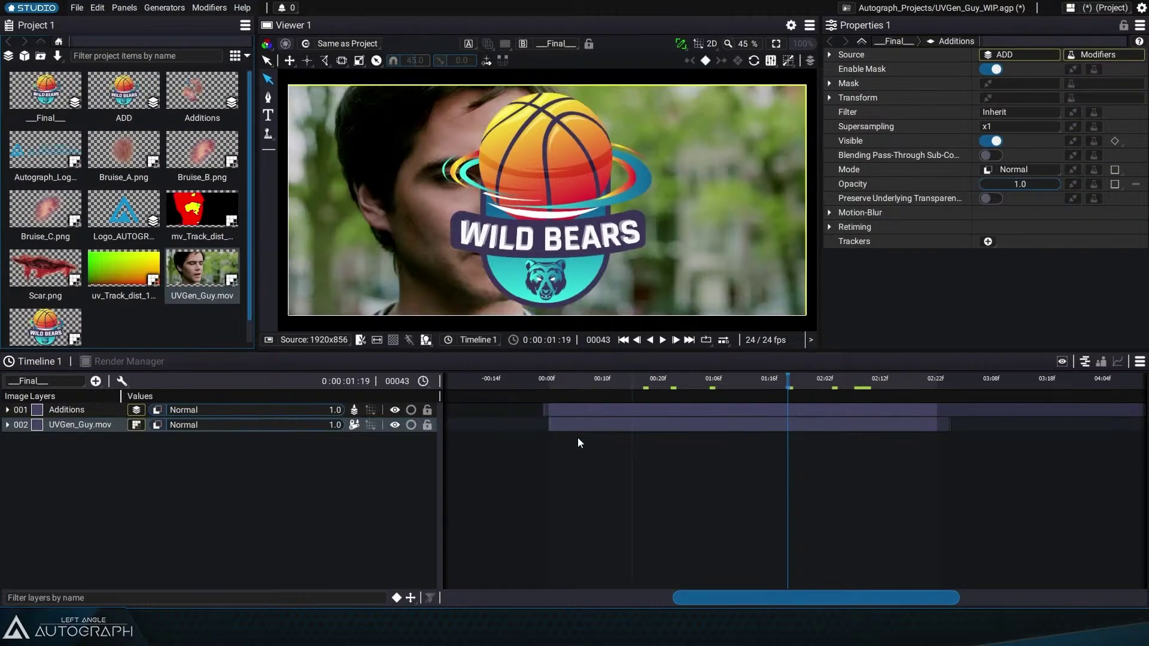
click(664, 426)
mouse_move(774, 382)
mouse_down()
mouse_move(575, 382)
mouse_move(788, 379)
mouse_up()
scroll(536, 159, up, 4)
key(f)
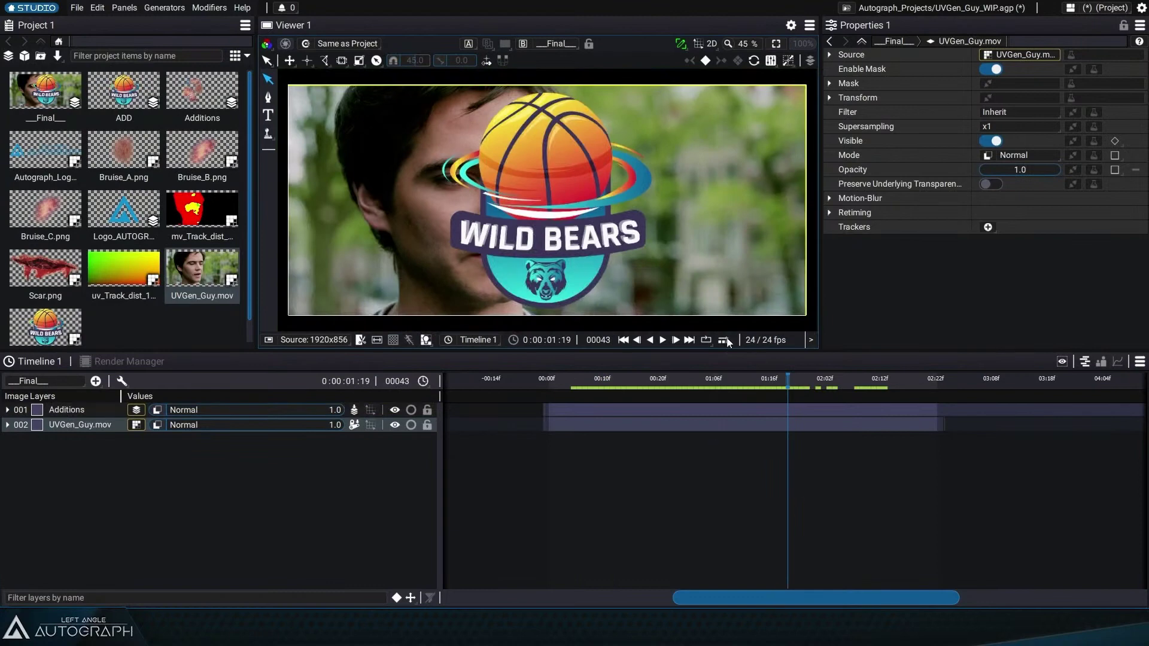
Step: Lock the viewer on ___Final___ and show the ADD composition in the timeline
click(588, 44)
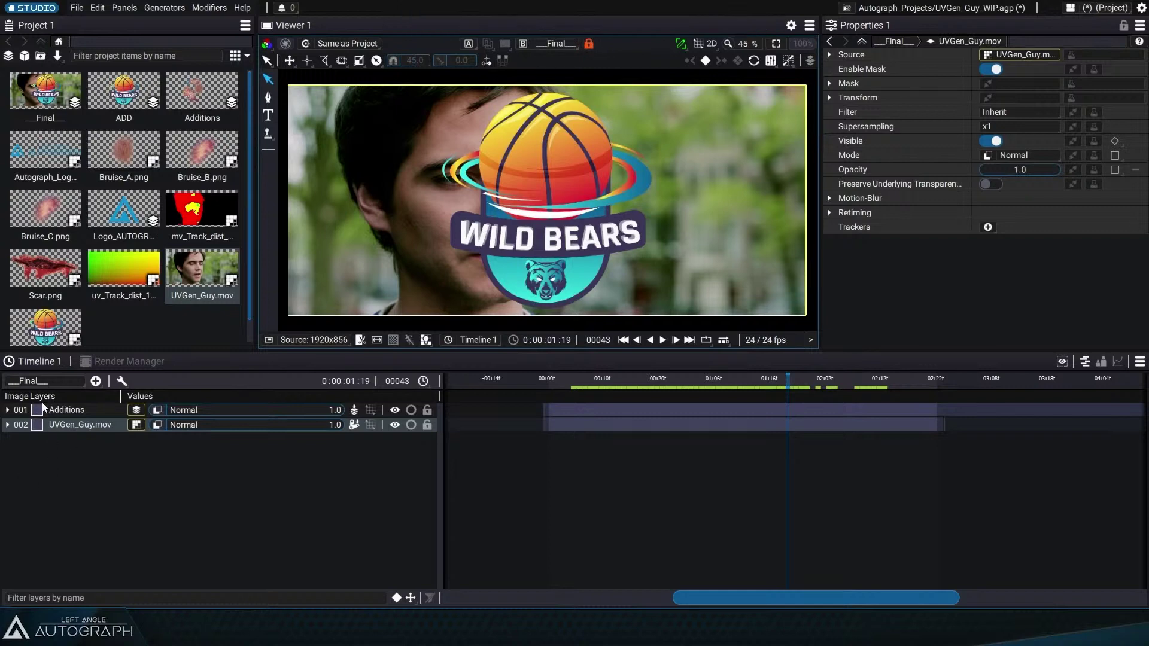
click(45, 381)
click(81, 411)
click(51, 381)
click(67, 440)
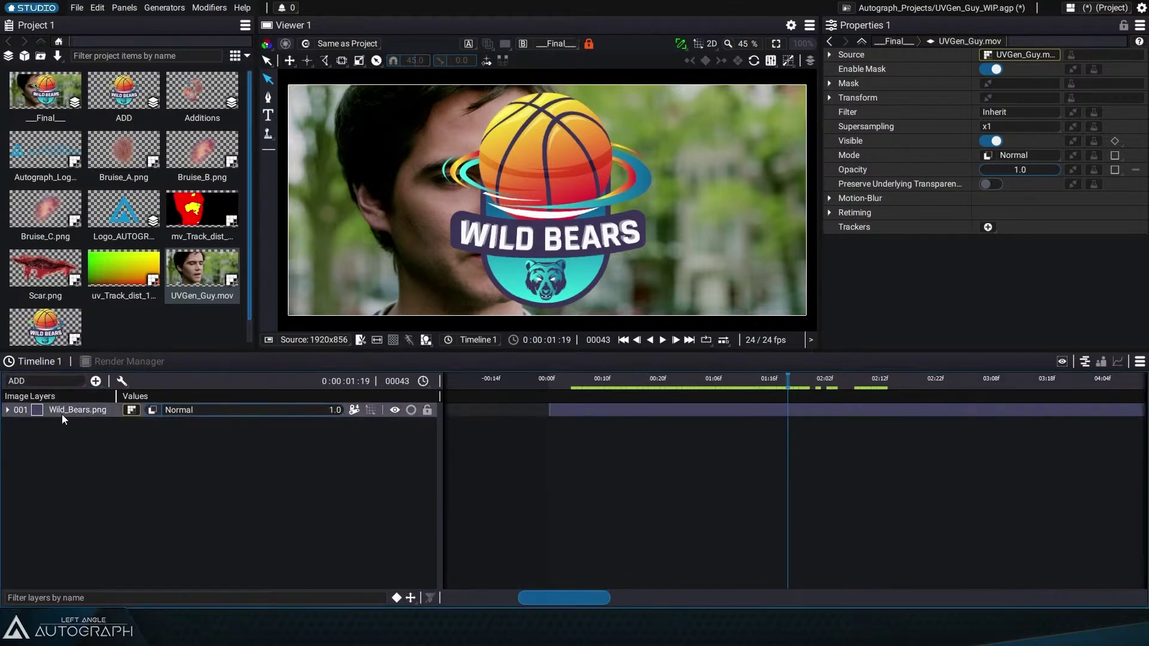
Step: Try moving and rotating the Wild_Bears.png layer over the face
click(72, 410)
drag(581, 164, 486, 179)
drag(541, 250, 586, 242)
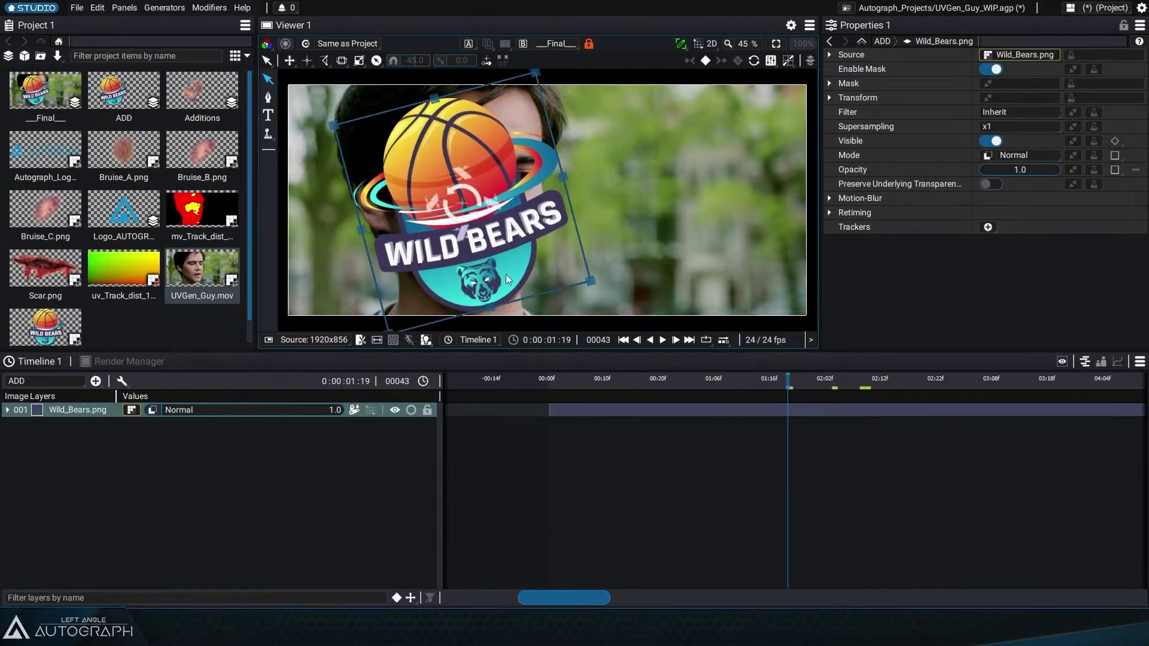
mouse_move(417, 233)
mouse_down()
mouse_move(447, 224)
mouse_move(428, 231)
mouse_up()
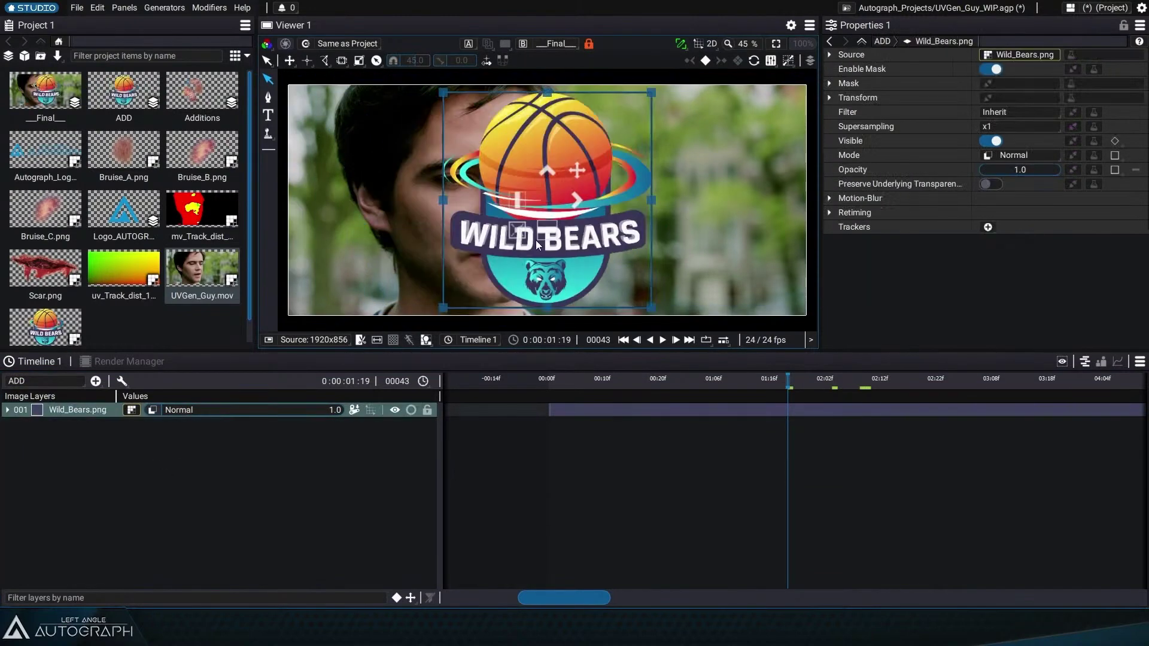
Step: Scale down the Wild_Bears.png logo, move it onto the man's cheek, and tilt it to follow the face
drag(654, 91, 603, 153)
drag(576, 206, 448, 229)
drag(482, 274, 542, 220)
click(43, 439)
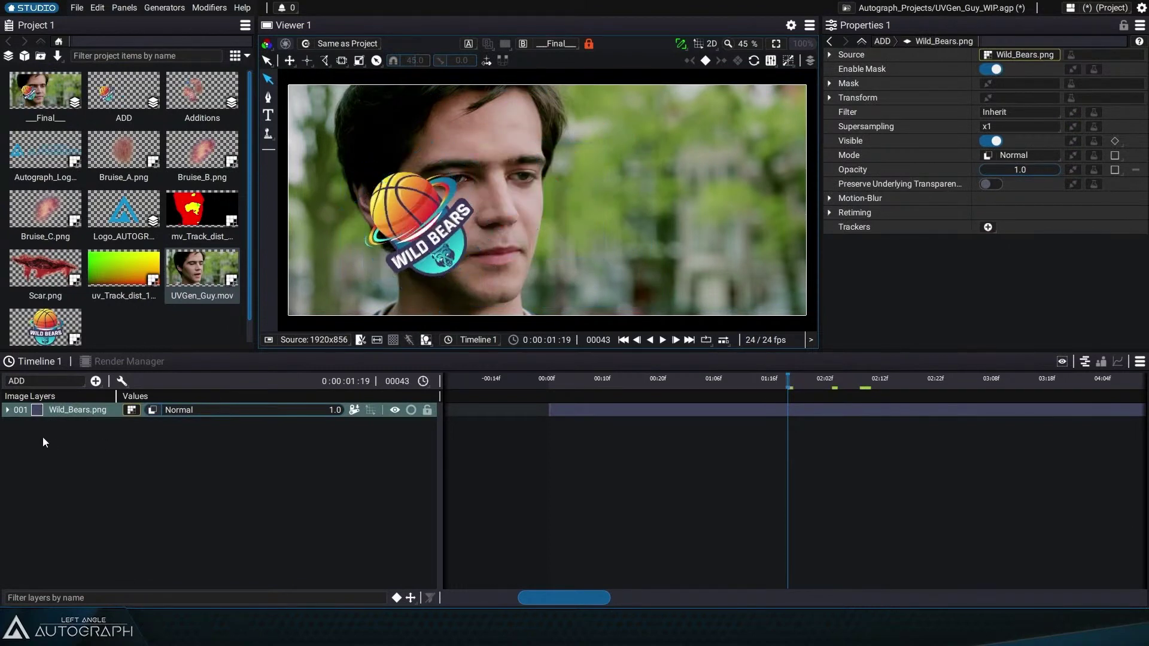
Step: Shrink the Wild_Bears.png logo further and fine-tune its position and rotation on the cheek
click(73, 412)
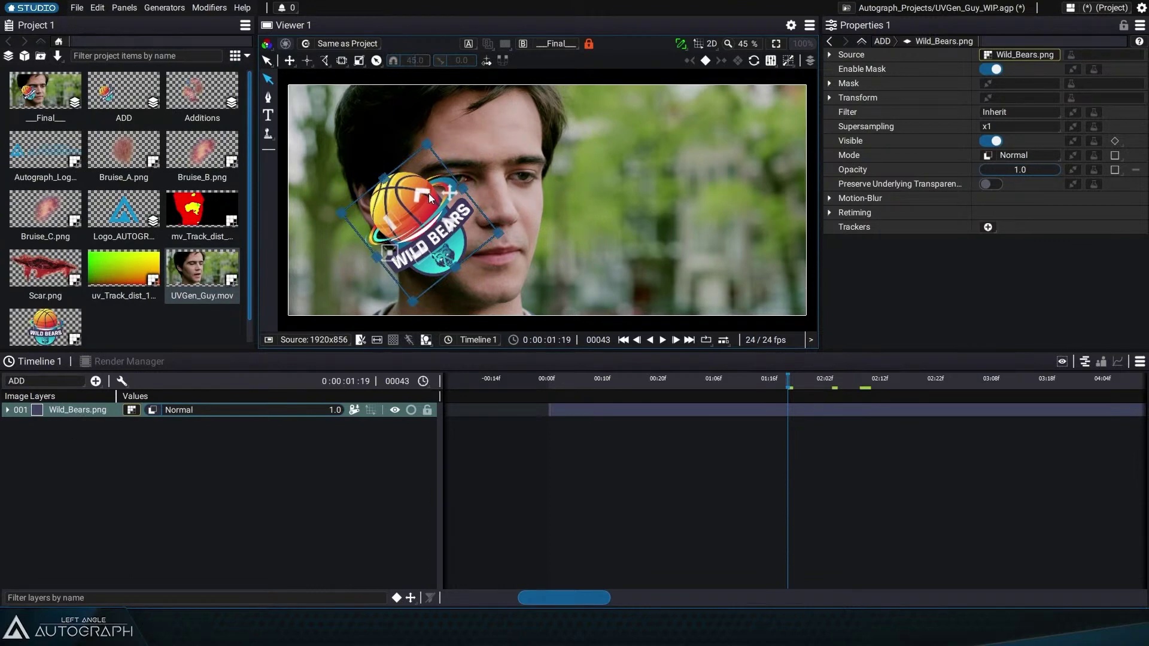
drag(391, 259, 470, 228)
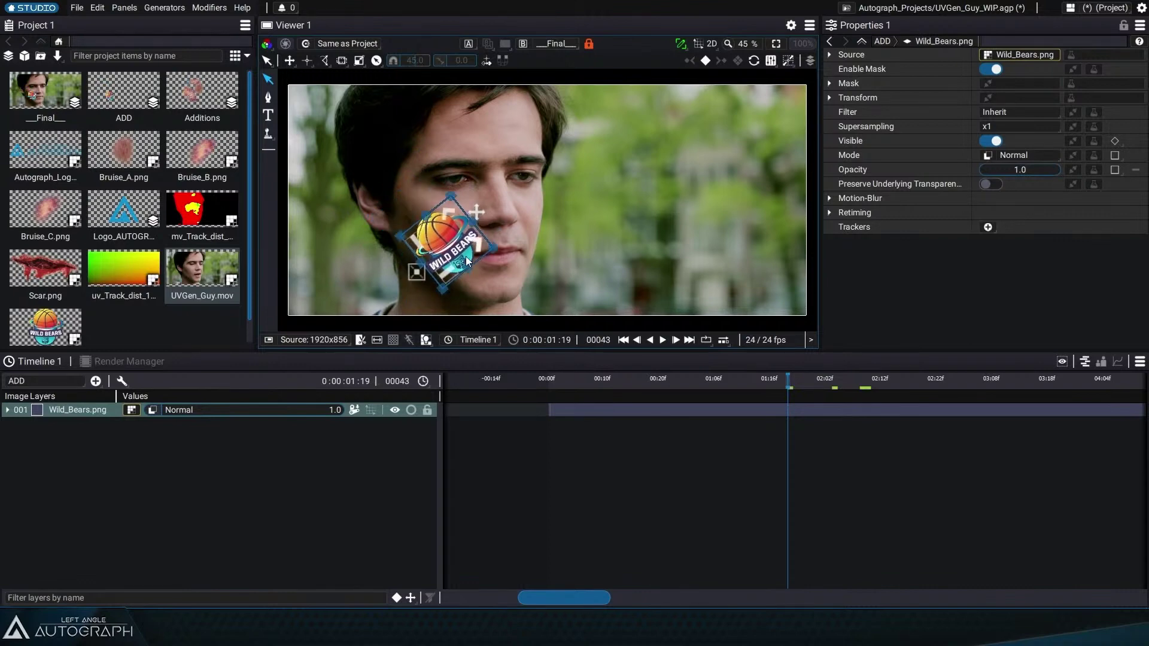
scroll(473, 225, up, 4)
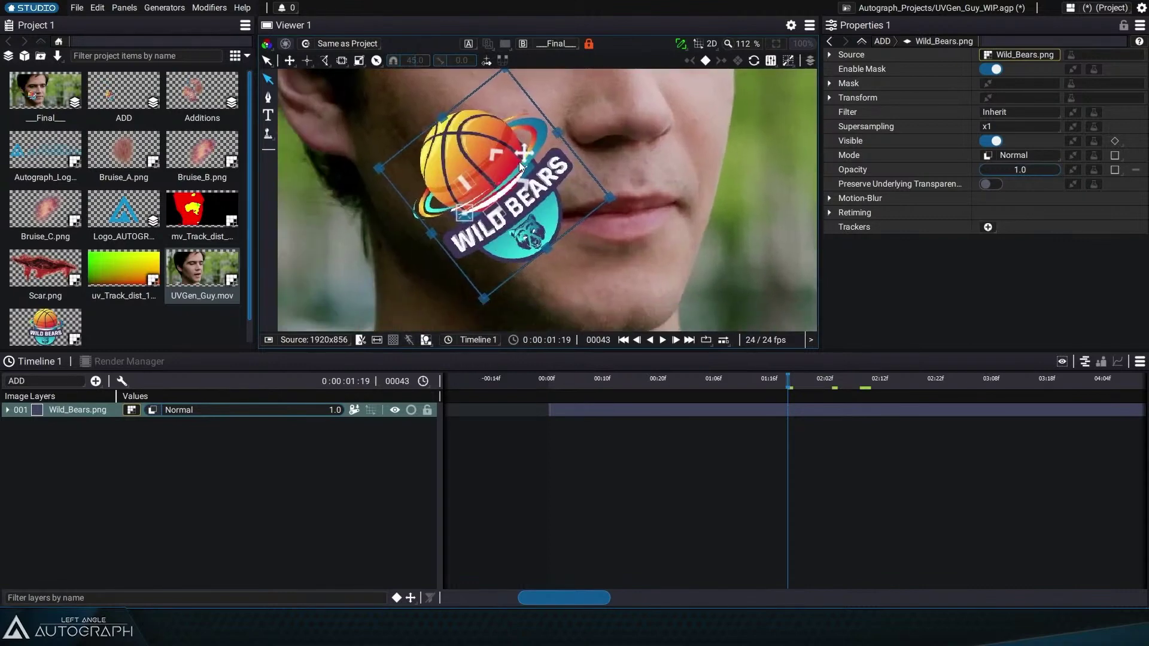
drag(519, 162, 491, 159)
drag(547, 231, 464, 213)
drag(493, 154, 493, 136)
scroll(493, 137, down, 2)
Step: Play back the tracked logo on the face, show ___Final___ in the timeline, and replay it from the start
key(space)
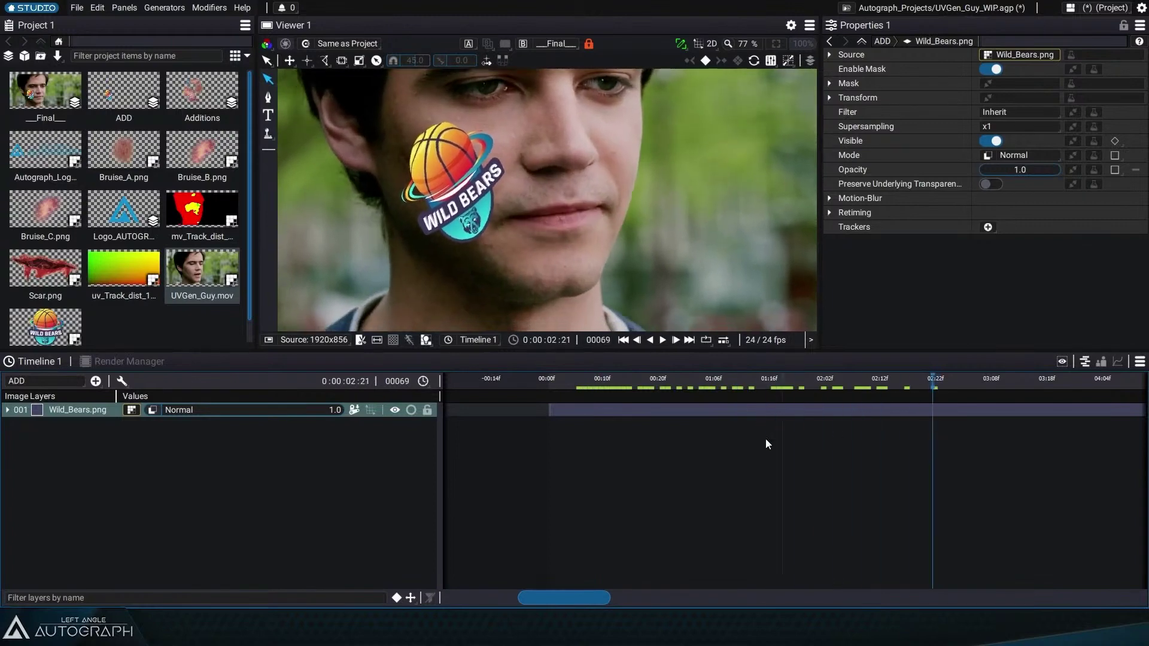
scroll(774, 383, down, 3)
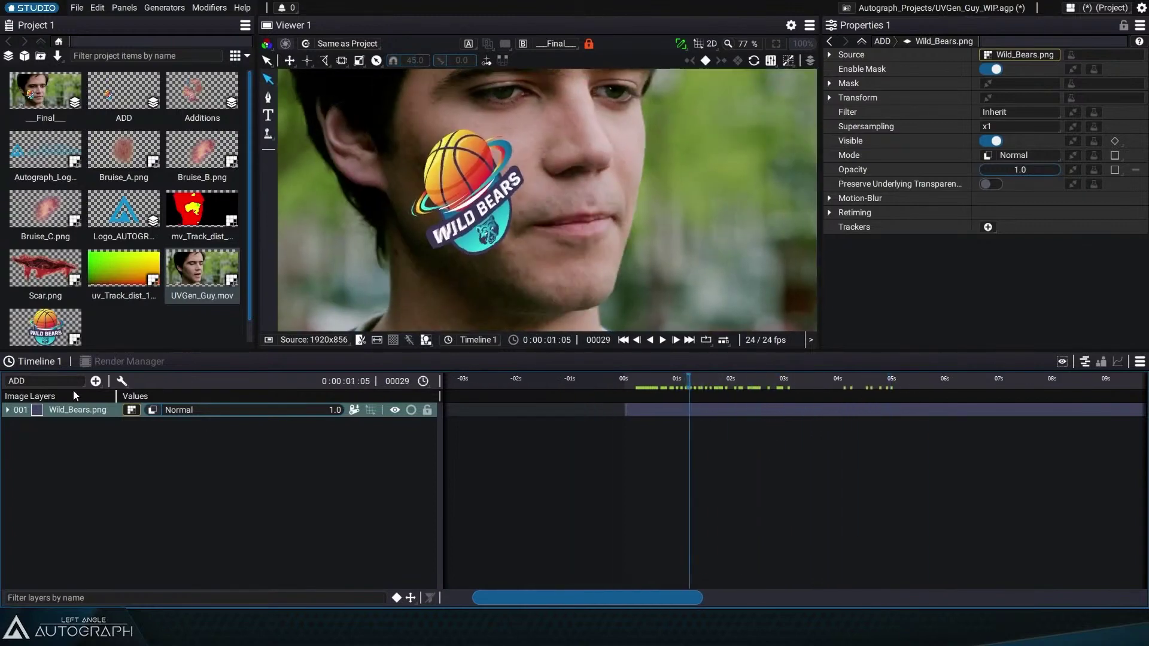
click(48, 382)
click(36, 398)
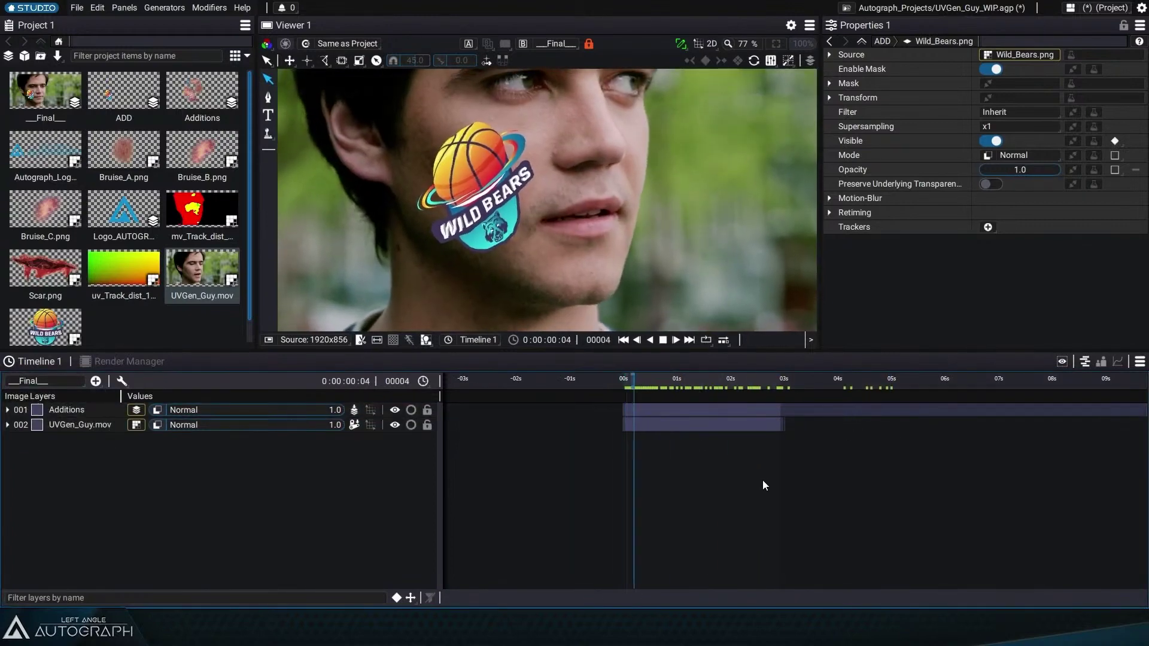
click(627, 384)
key(space)
key(space)
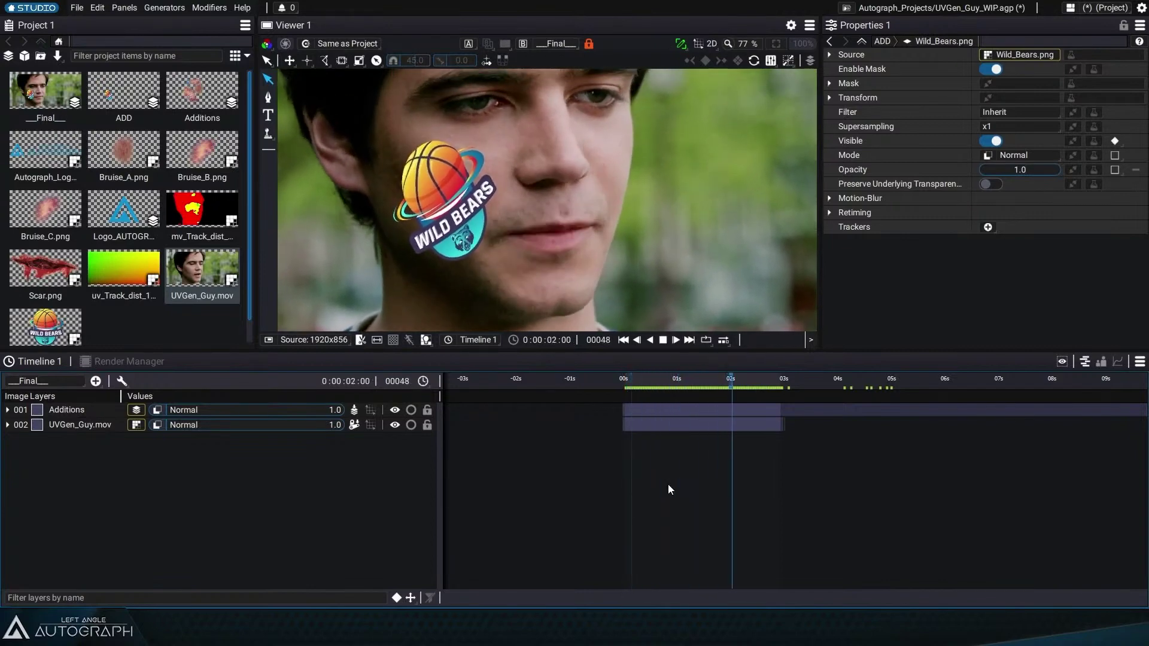
Step: Set the Additions layer's blending mode to Soft Light, preview the tracked logo, and lower the layer's opacity to 0.55
click(184, 410)
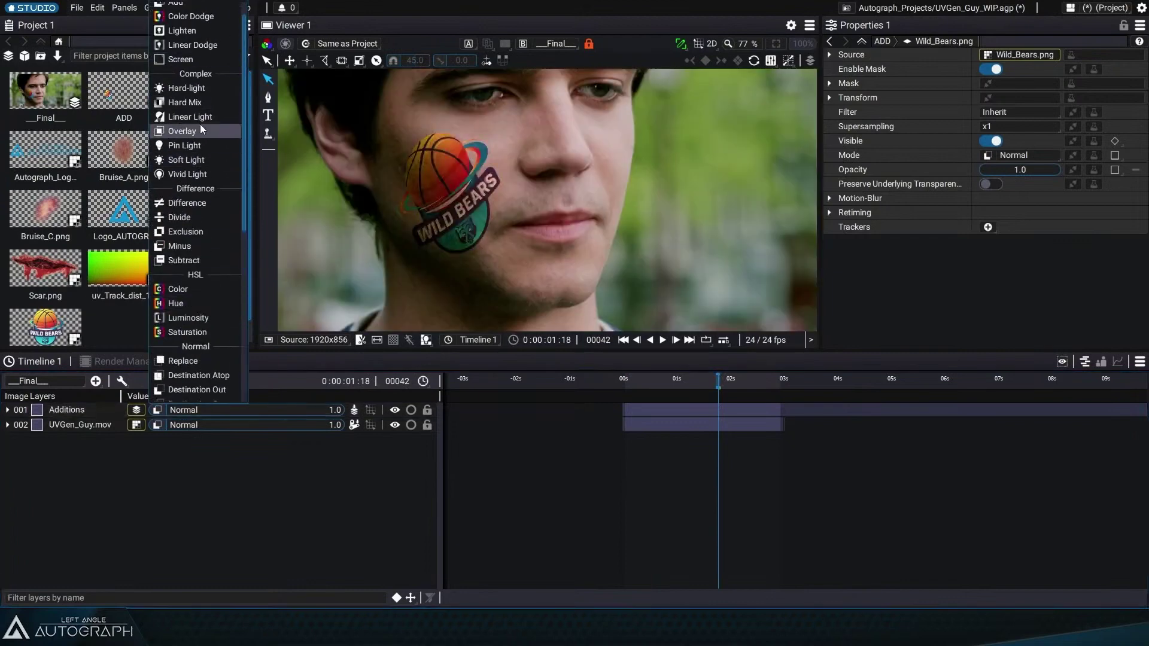
click(186, 159)
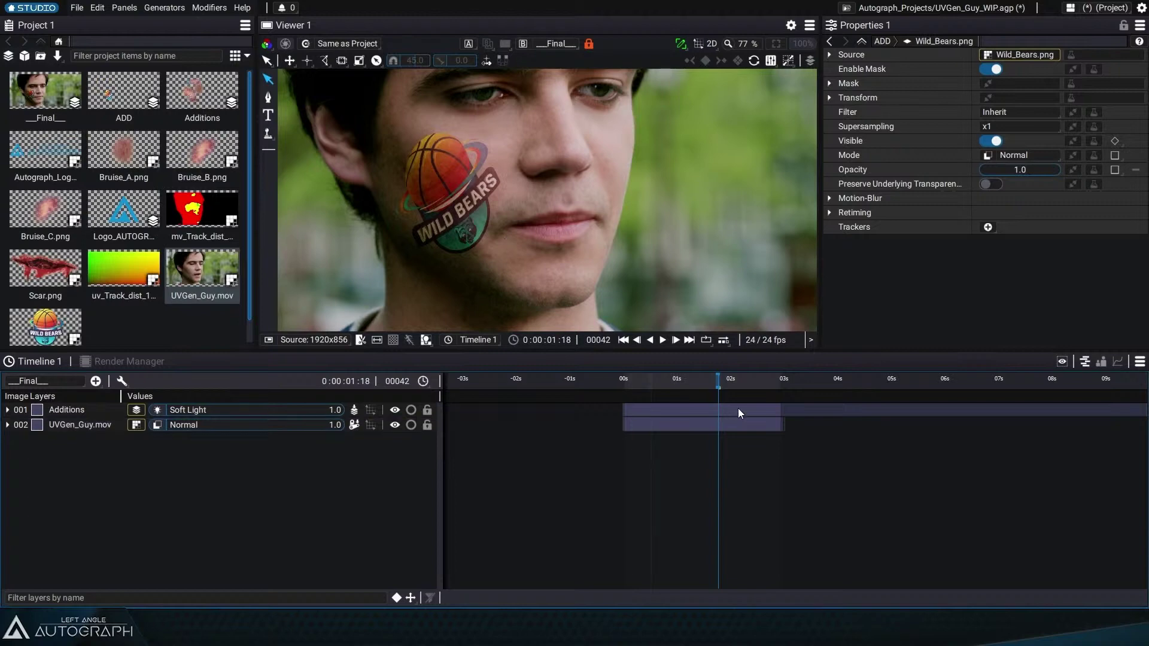
drag(721, 383, 671, 383)
key(space)
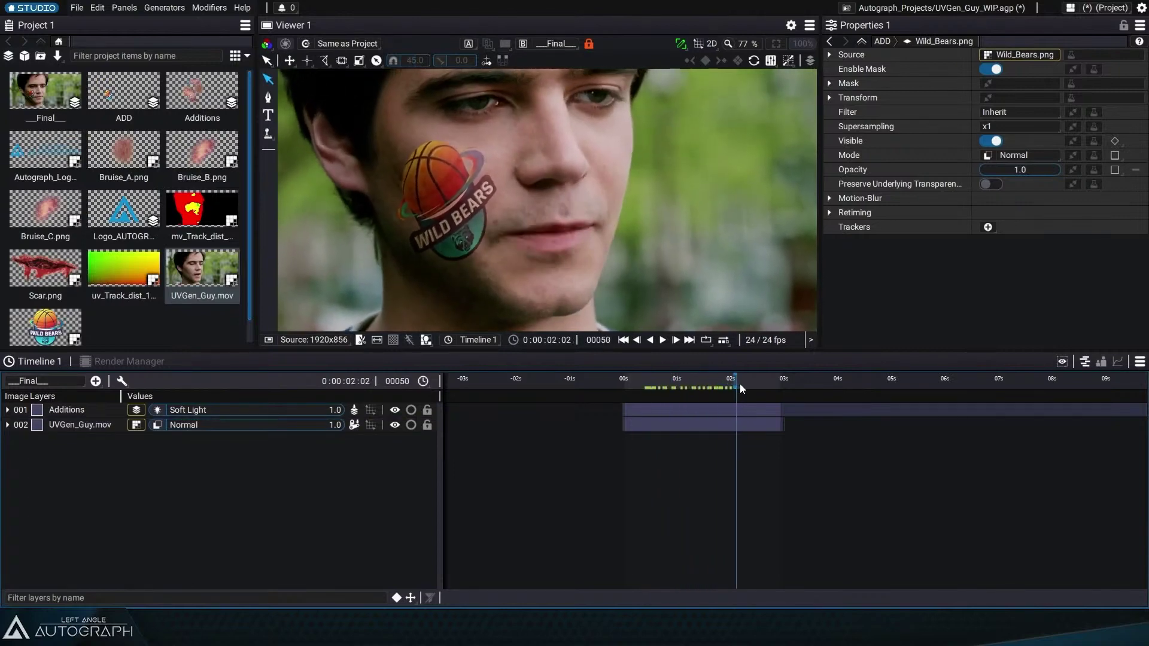
key(space)
drag(324, 410, 228, 410)
mouse_move(722, 385)
mouse_down()
mouse_move(665, 400)
mouse_move(718, 419)
mouse_up()
Step: Add a Blur modifier to the Additions layer and set its size to 2
click(84, 413)
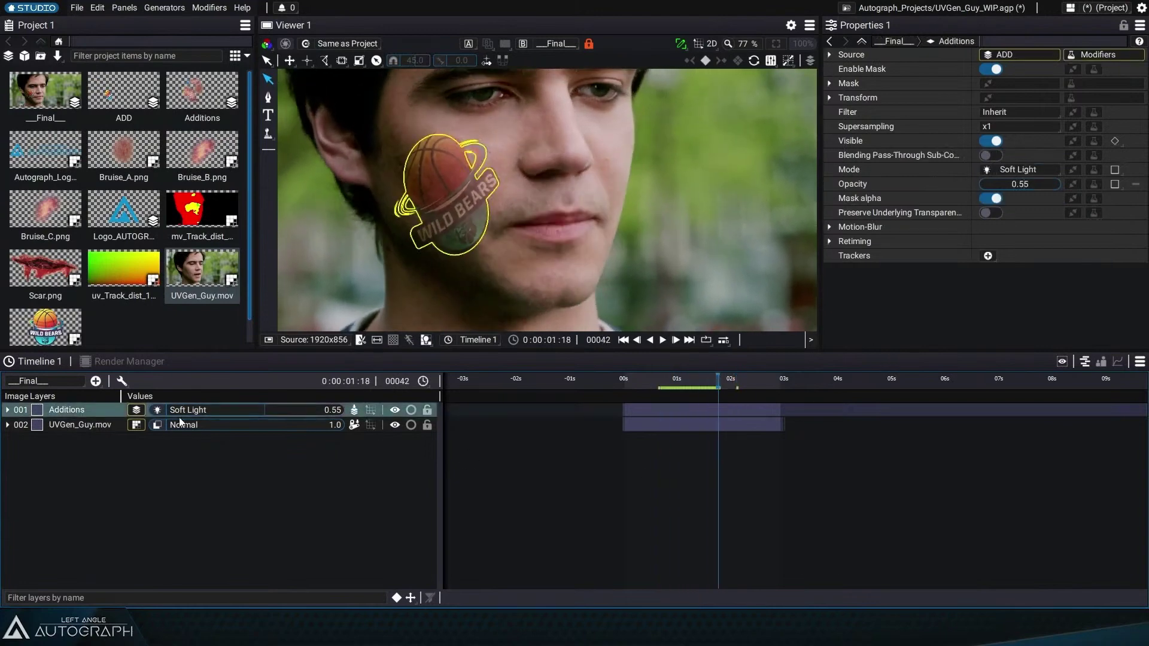
click(1108, 59)
text(blur)
key(Down)
key(Return)
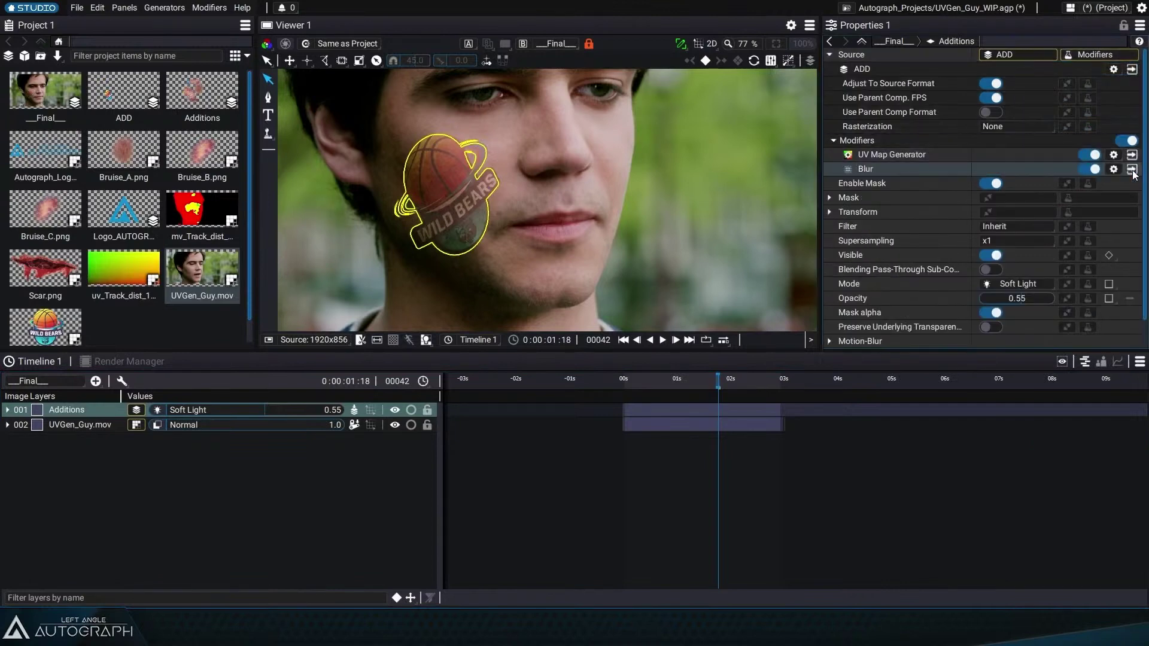
click(1132, 170)
text(2)
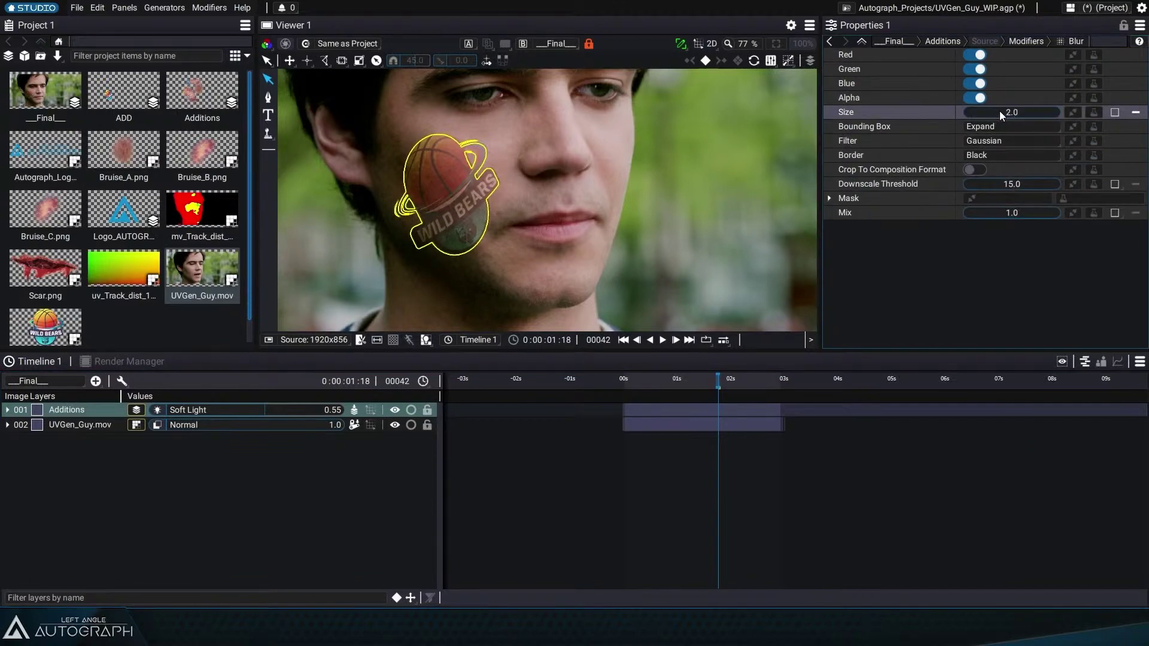
key(Return)
Step: Play back the blurred logo from the start, save the project, and enlarge the viewer area
key(Home)
key(space)
mouse_move(675, 379)
mouse_down()
mouse_move(751, 378)
mouse_move(679, 389)
mouse_move(727, 383)
mouse_up()
key(ctrl+s)
drag(604, 352, 605, 426)
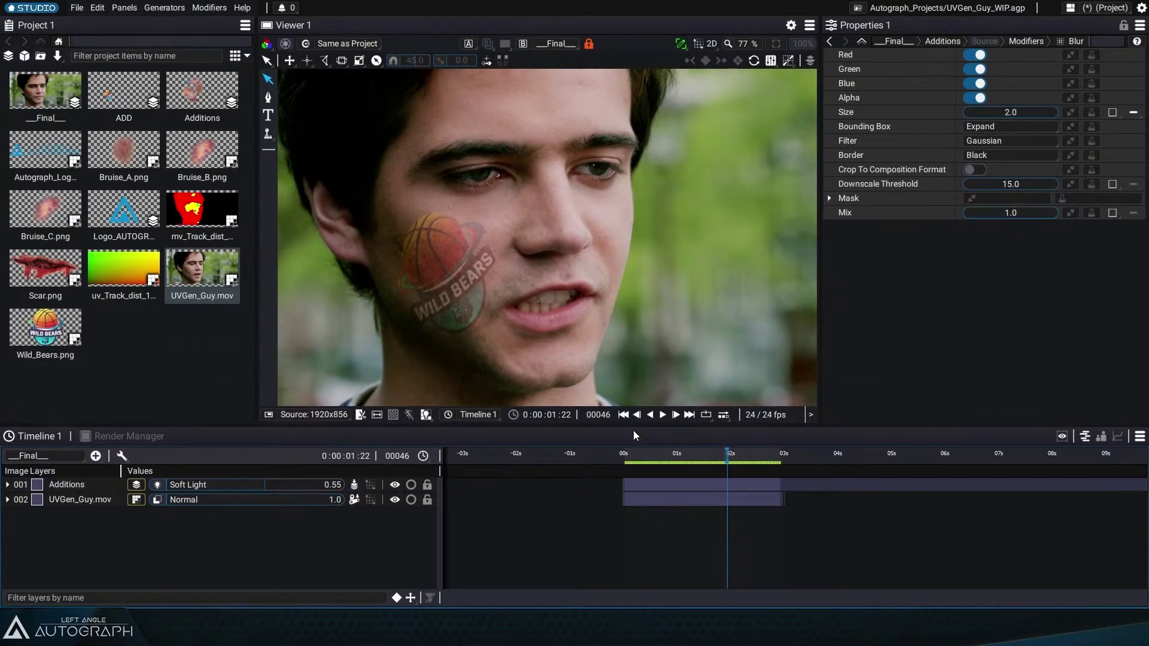
Step: Show the ADD composition in the timeline, add Bruise_A.png to it, and move the bruise over the face
click(77, 457)
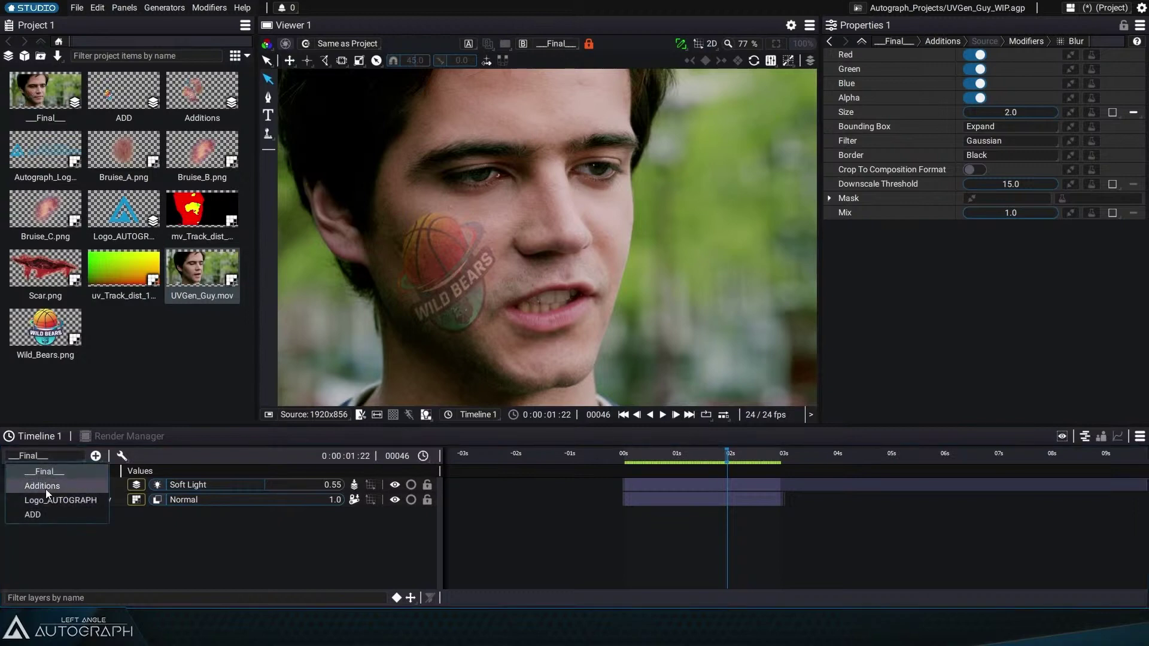
click(33, 515)
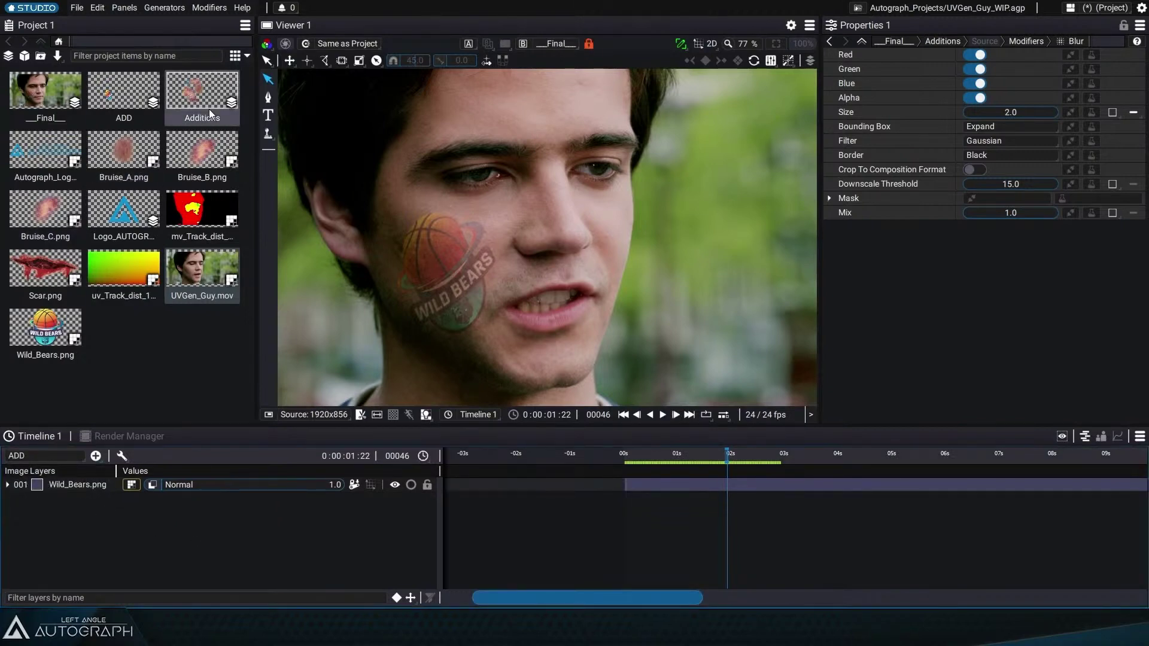
drag(139, 159, 179, 486)
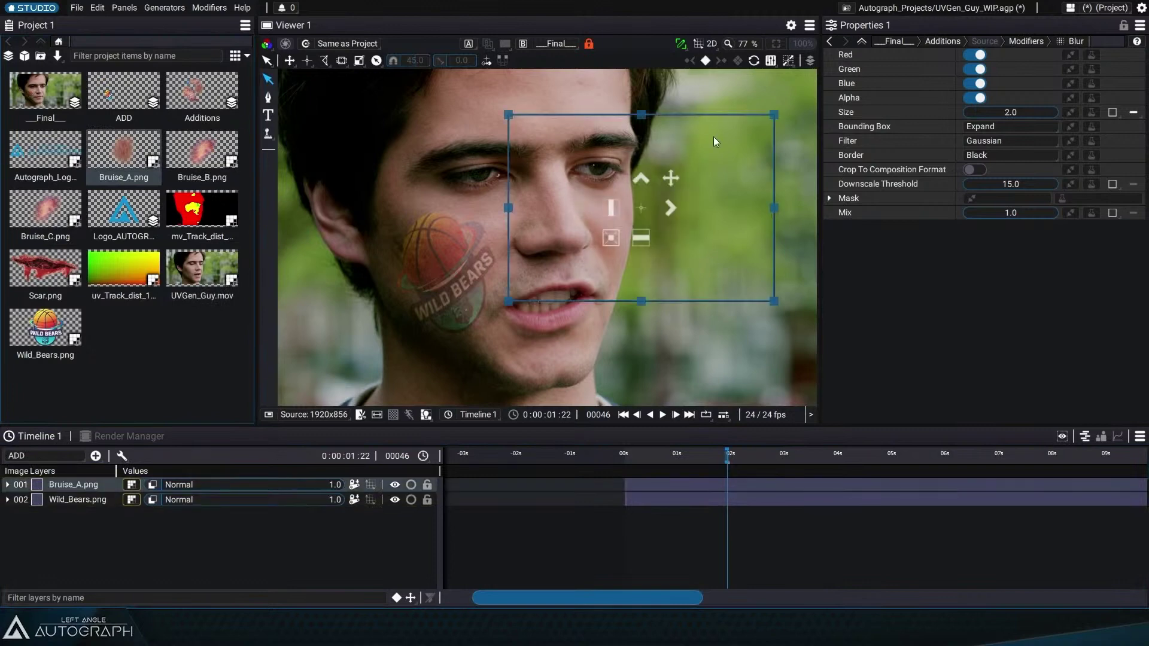
drag(670, 185, 511, 149)
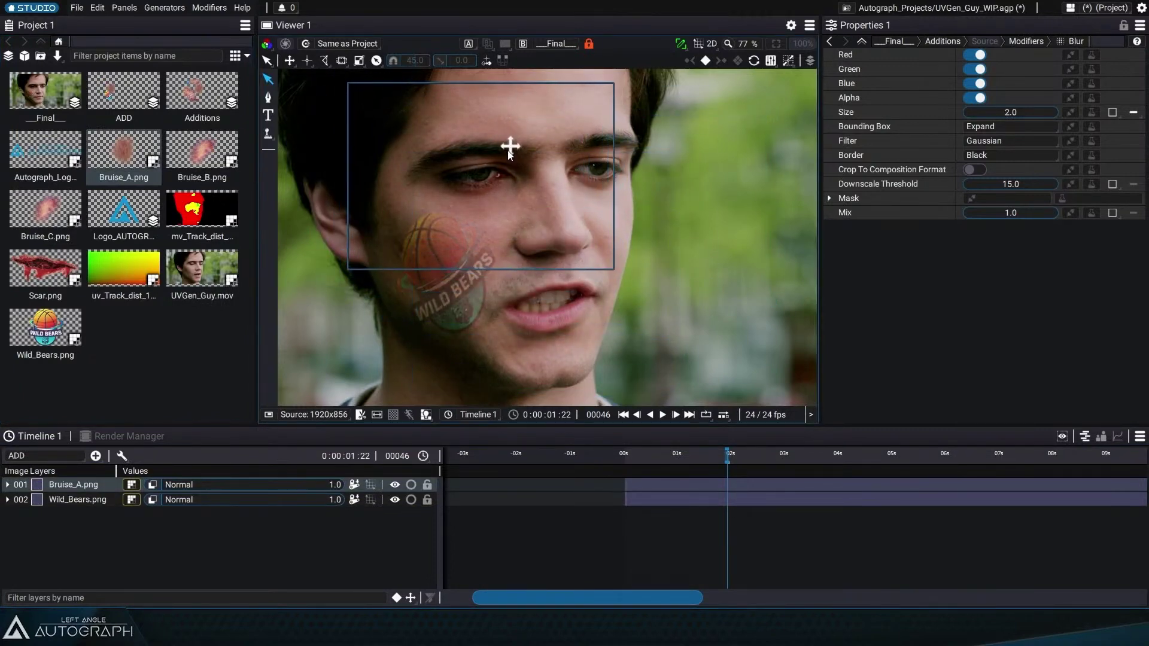
Step: Add Bruise_B.png to the ADD composition and adjust its size and position on the face
drag(202, 154, 110, 484)
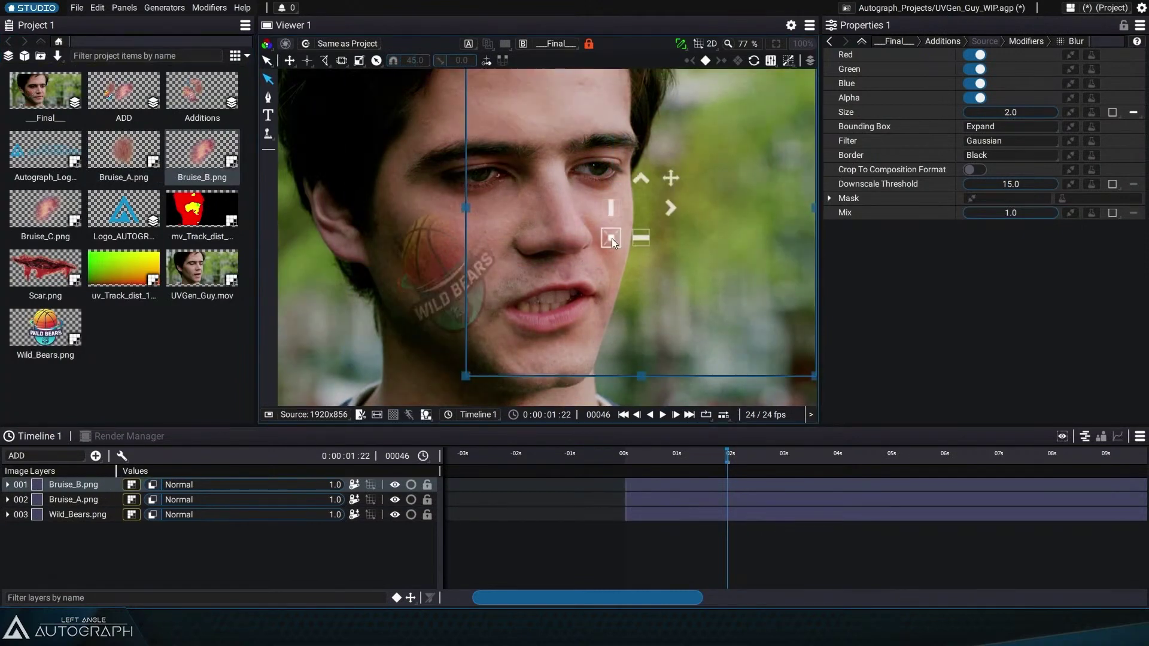
drag(554, 233, 699, 132)
drag(516, 240, 550, 224)
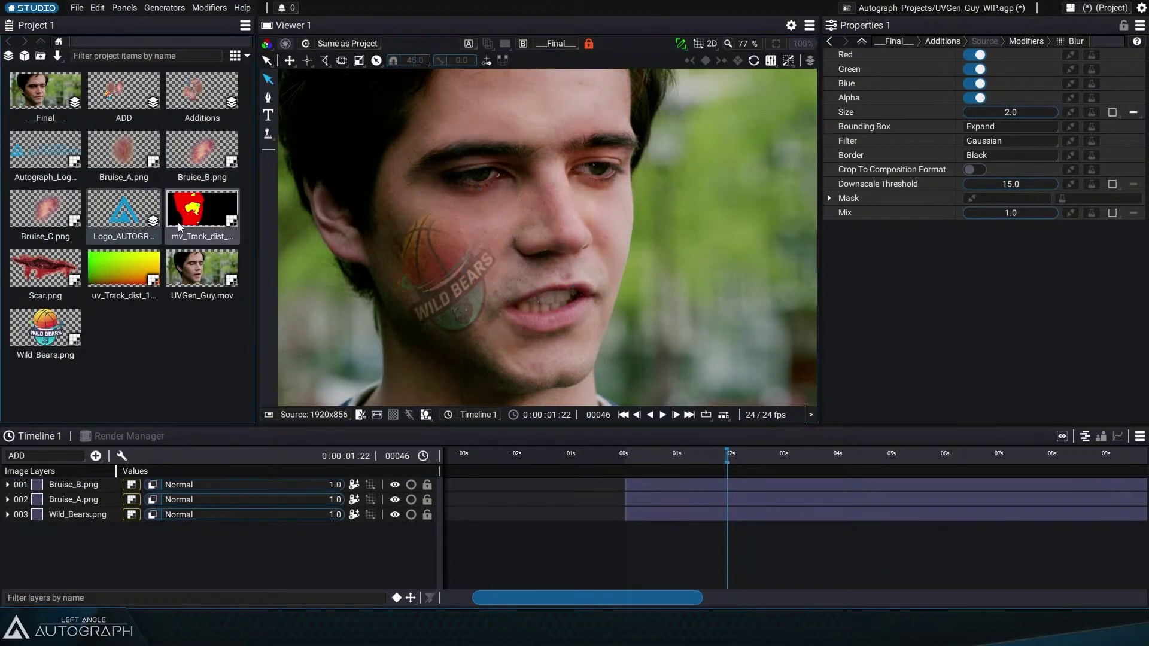
Step: Add Logo_AUTOGRAPH as the top layer of ADD and reduce it to its triangle symbol without the lettering
drag(57, 490, 57, 483)
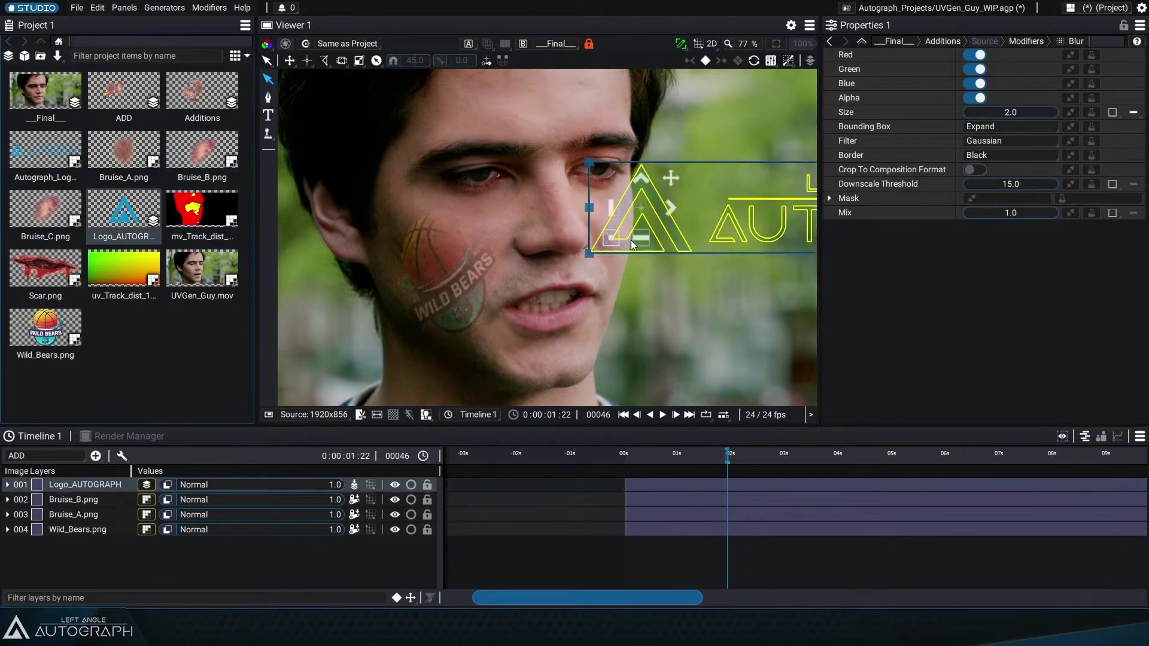
click(7, 485)
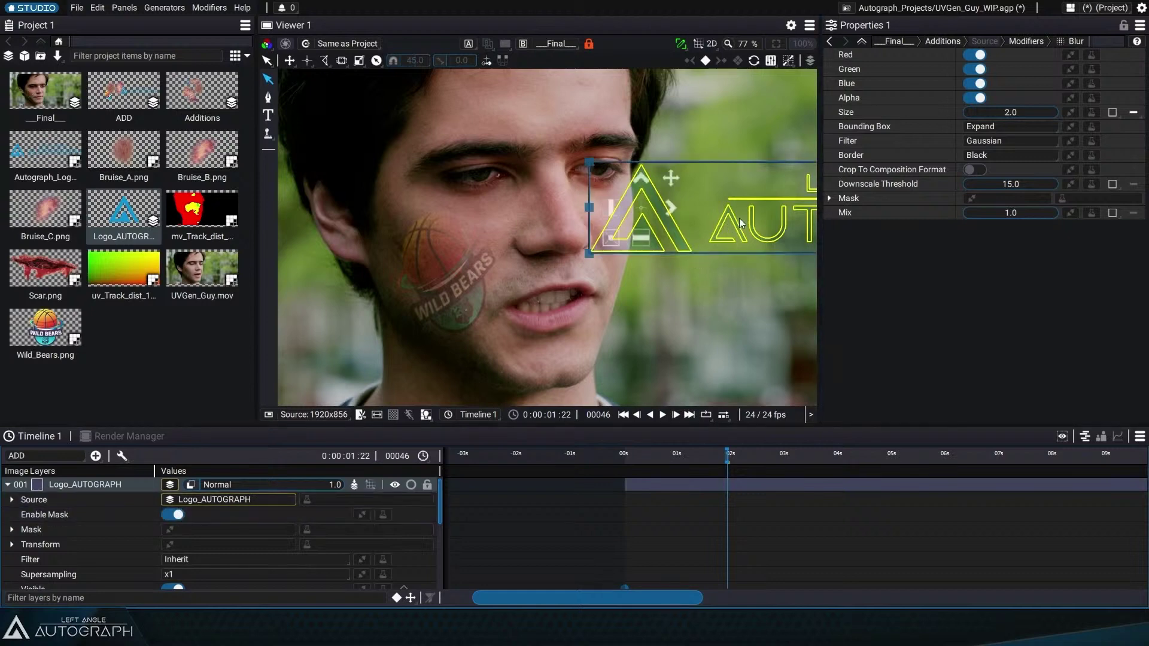
click(177, 516)
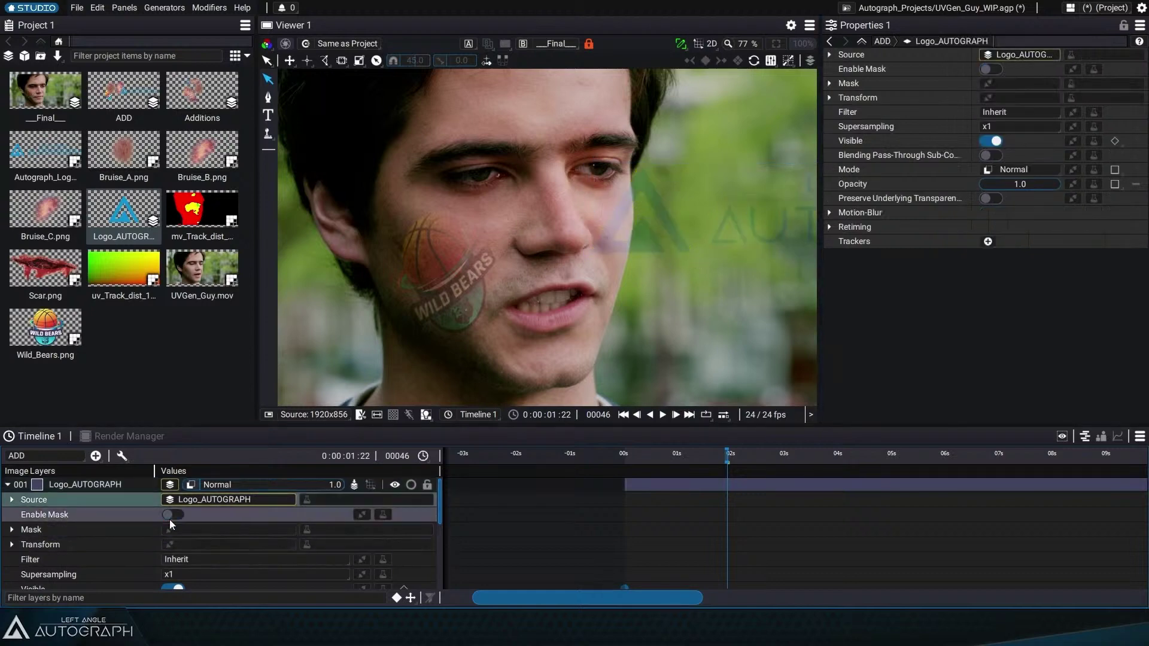
click(172, 517)
click(12, 500)
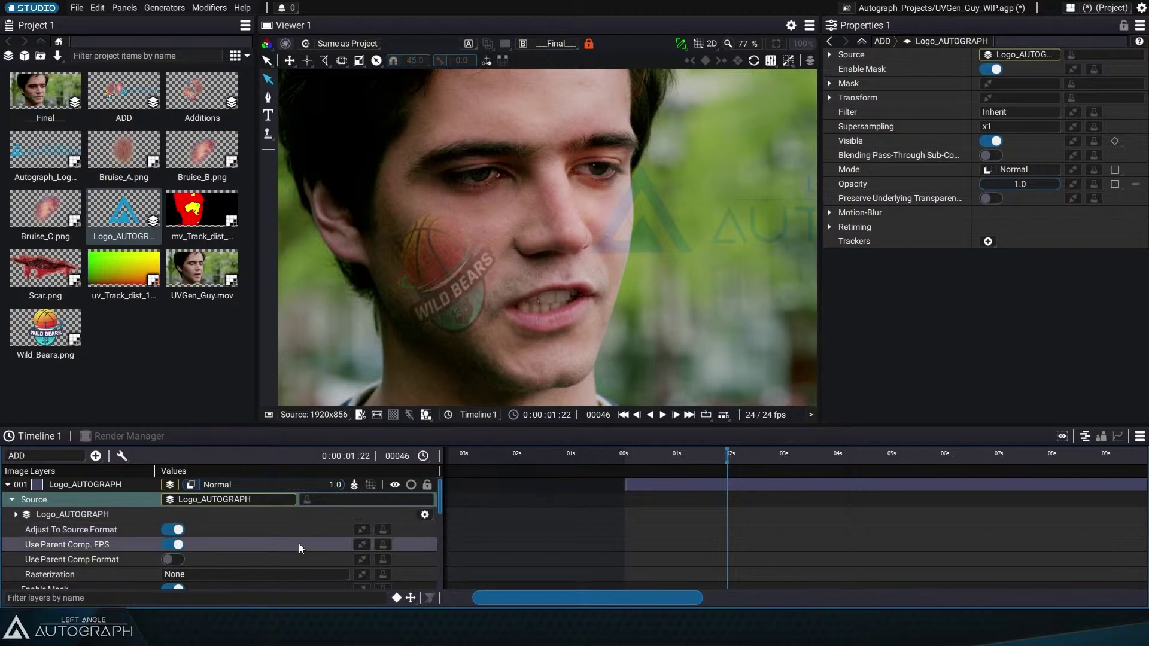
click(84, 485)
click(7, 485)
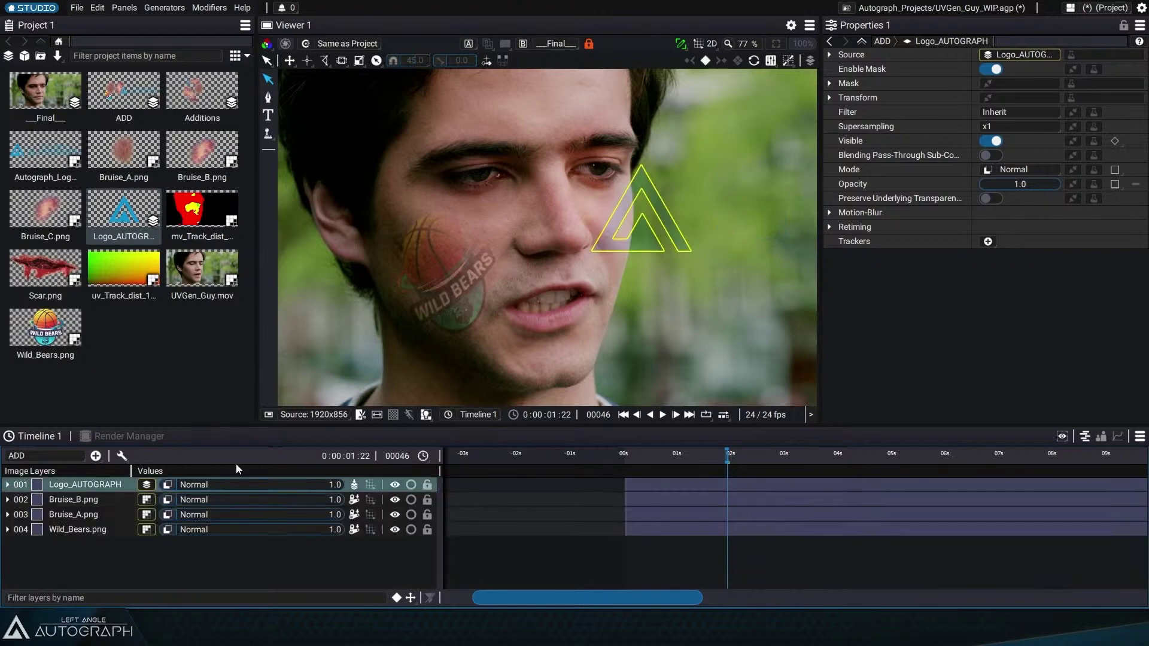
Step: Move the triangle logo onto the man's forehead, skew it to follow the face, and scrub through the shot to check it
drag(656, 176, 549, 75)
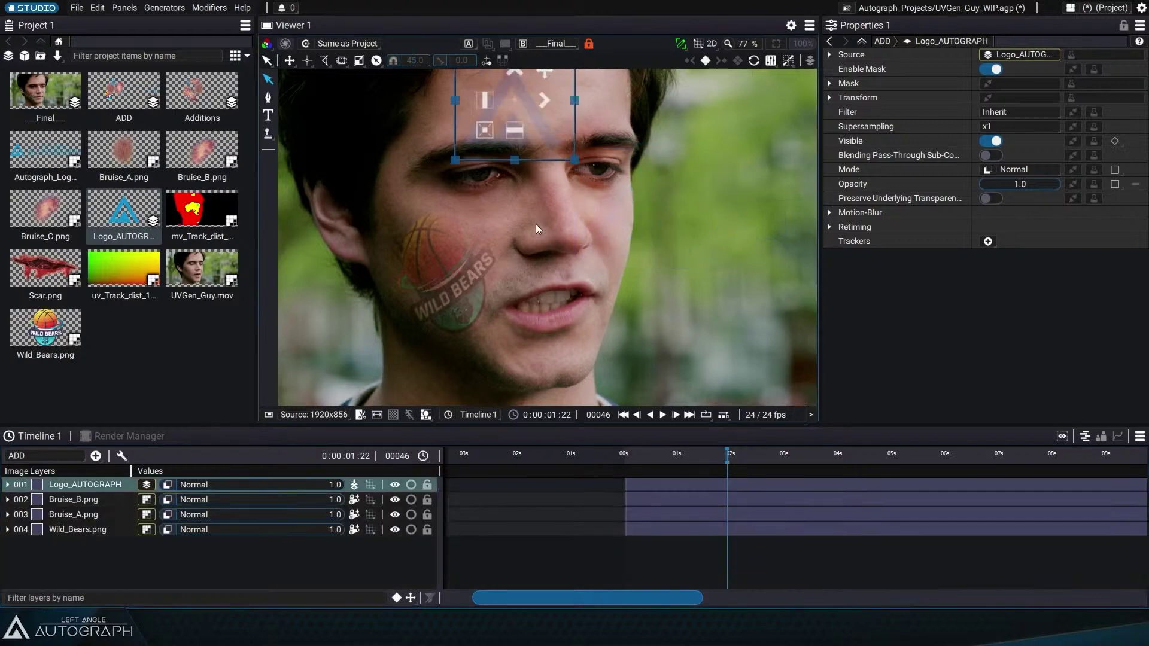
scroll(538, 210, up, 3)
drag(516, 190, 556, 165)
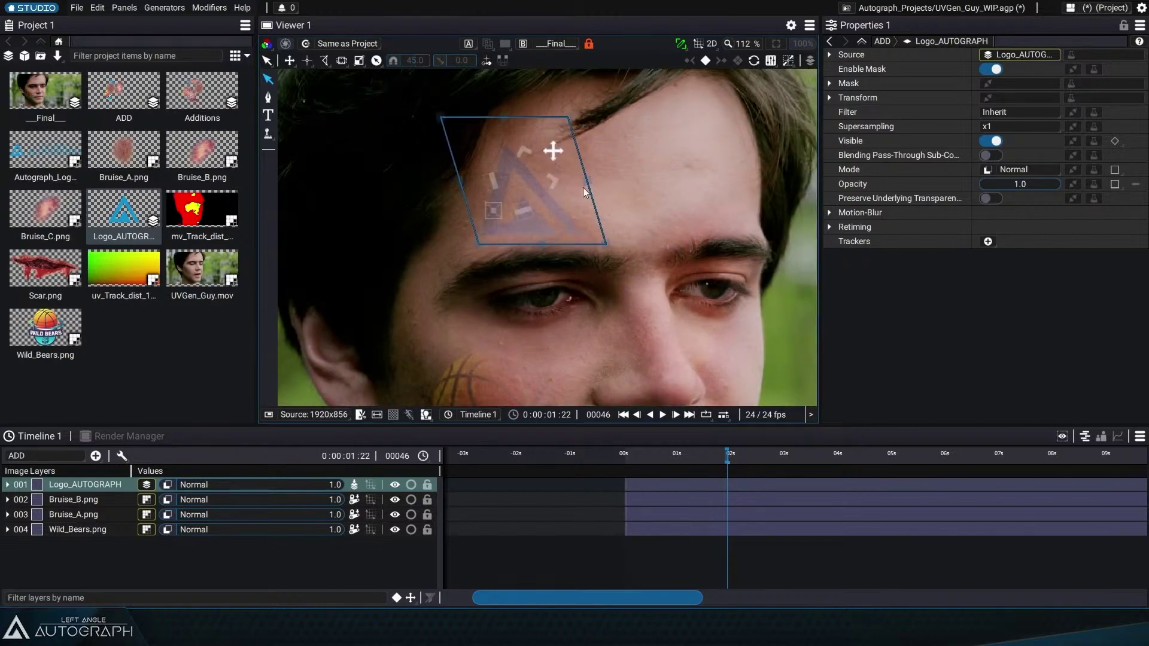
mouse_move(529, 219)
mouse_down()
mouse_move(516, 217)
mouse_move(512, 234)
mouse_up()
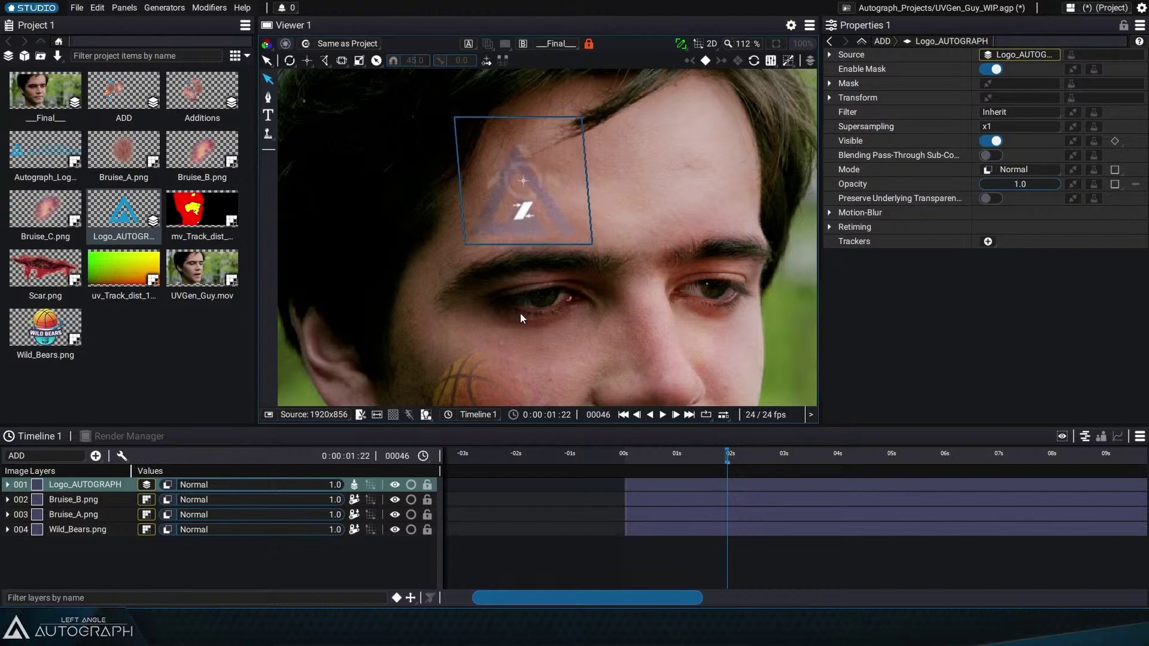
drag(728, 457, 849, 464)
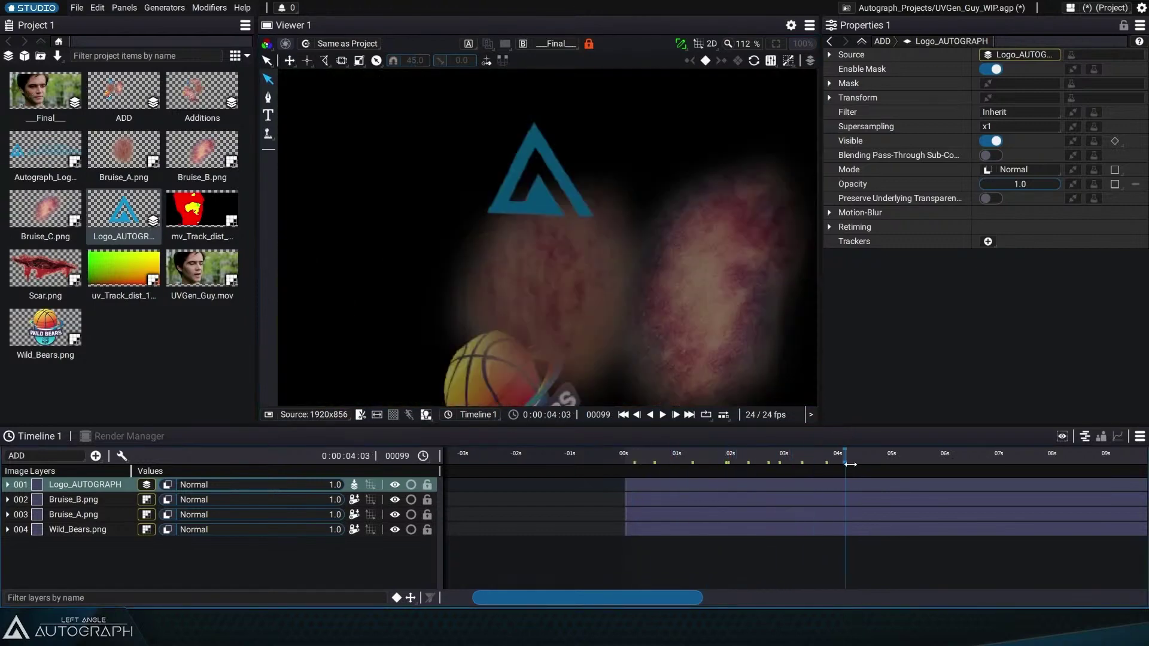
drag(681, 459, 642, 460)
scroll(623, 306, down, 2)
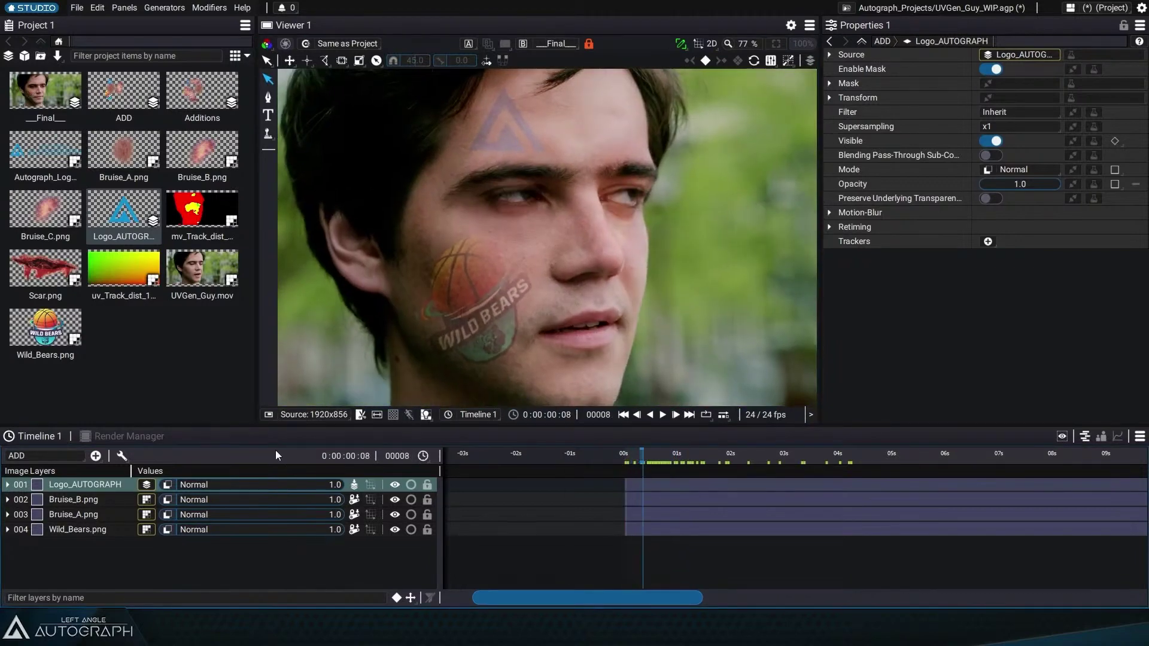
Step: Return to the ___Final___ composition and set the Additions layer's opacity to 0.90
click(42, 456)
click(44, 465)
drag(334, 485, 328, 485)
double_click(287, 486)
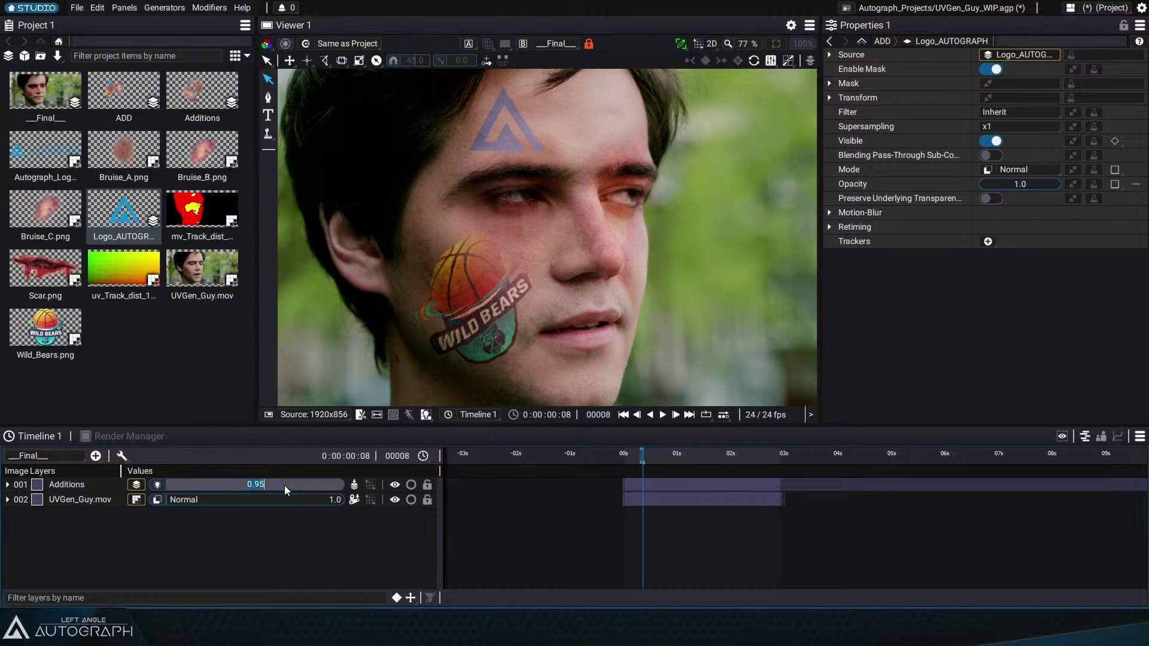
text(9)
key(Return)
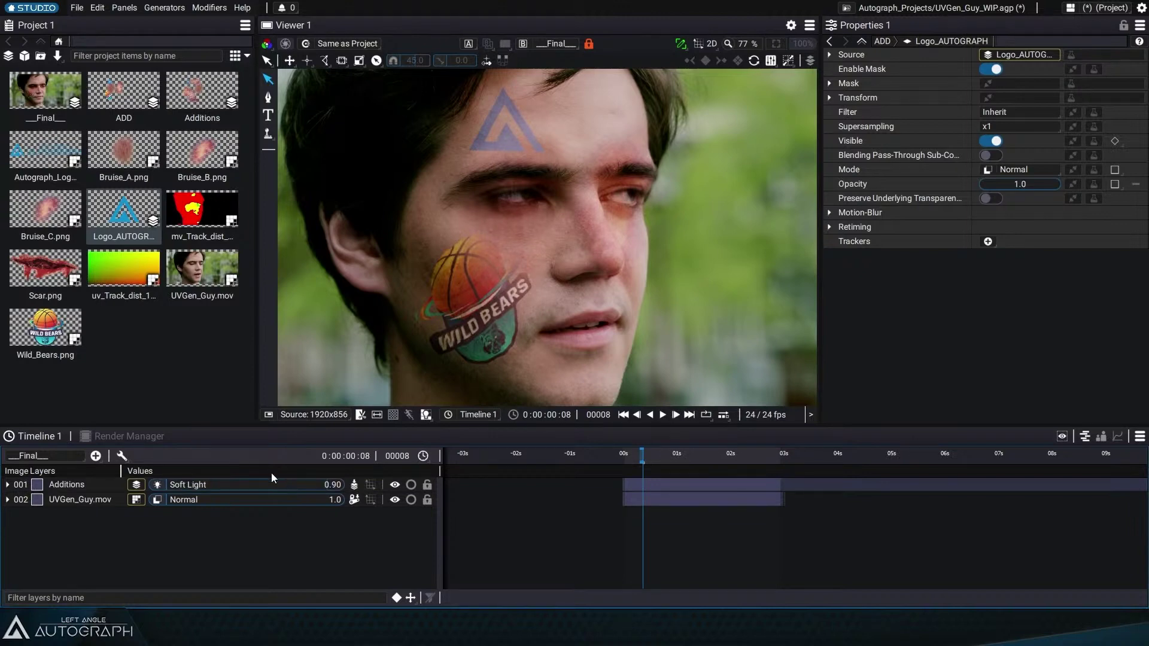
Step: In the ADD composition, move the Wild_Bears.png layer to the top of the stack and play back the shot
click(46, 456)
click(60, 513)
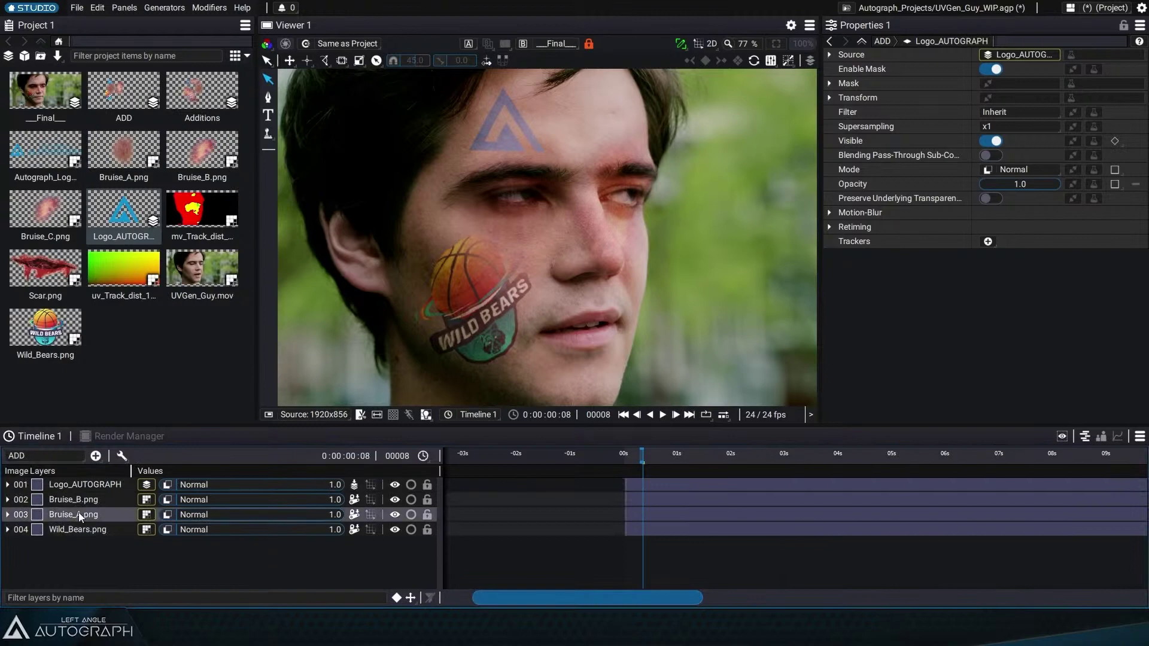
click(77, 531)
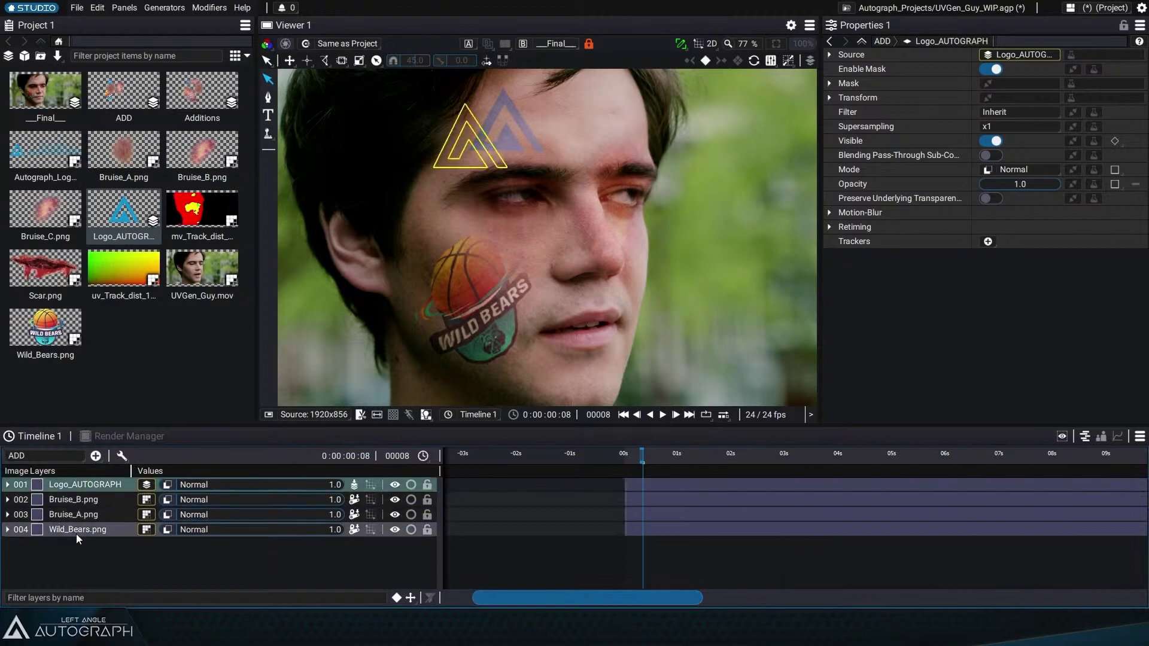
drag(86, 482, 86, 481)
click(153, 553)
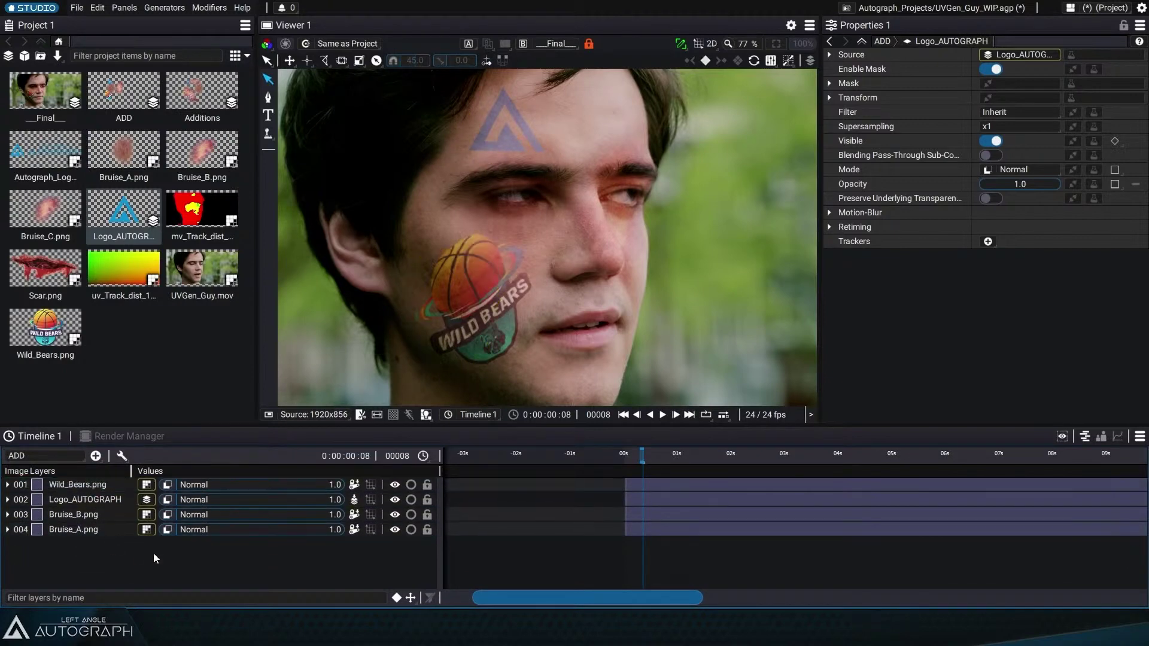
key(space)
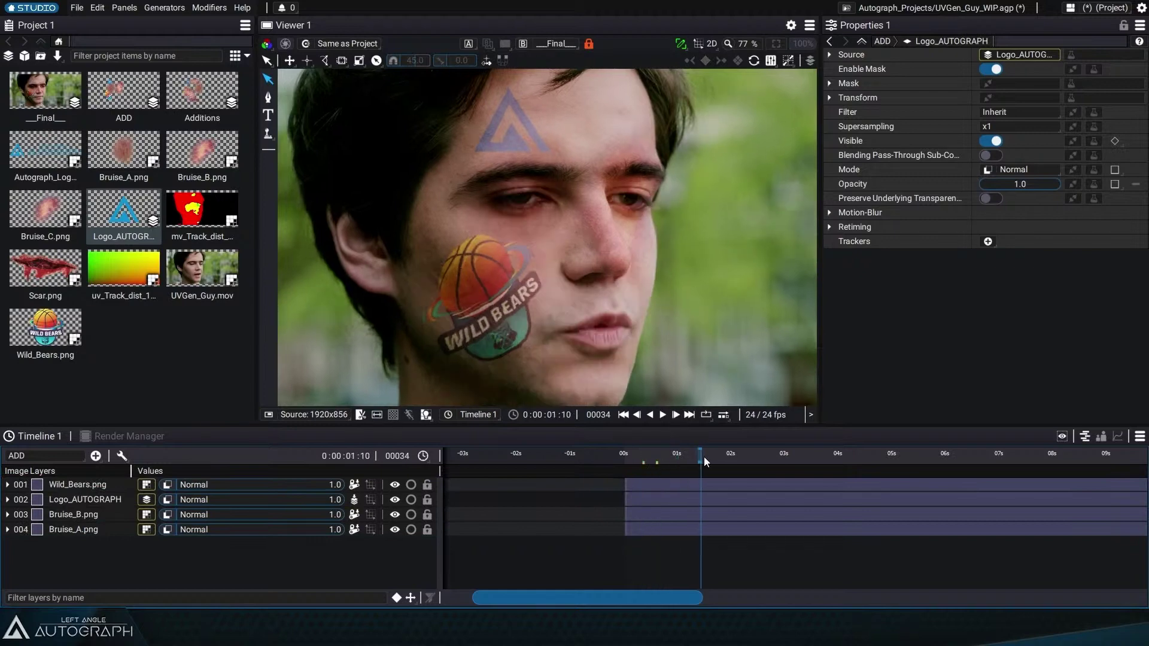
Step: Add Bruise_C.png below Wild_Bears.png in ADD, scale it down, and move it over the nose and cheek
drag(748, 469, 660, 471)
drag(47, 243, 96, 491)
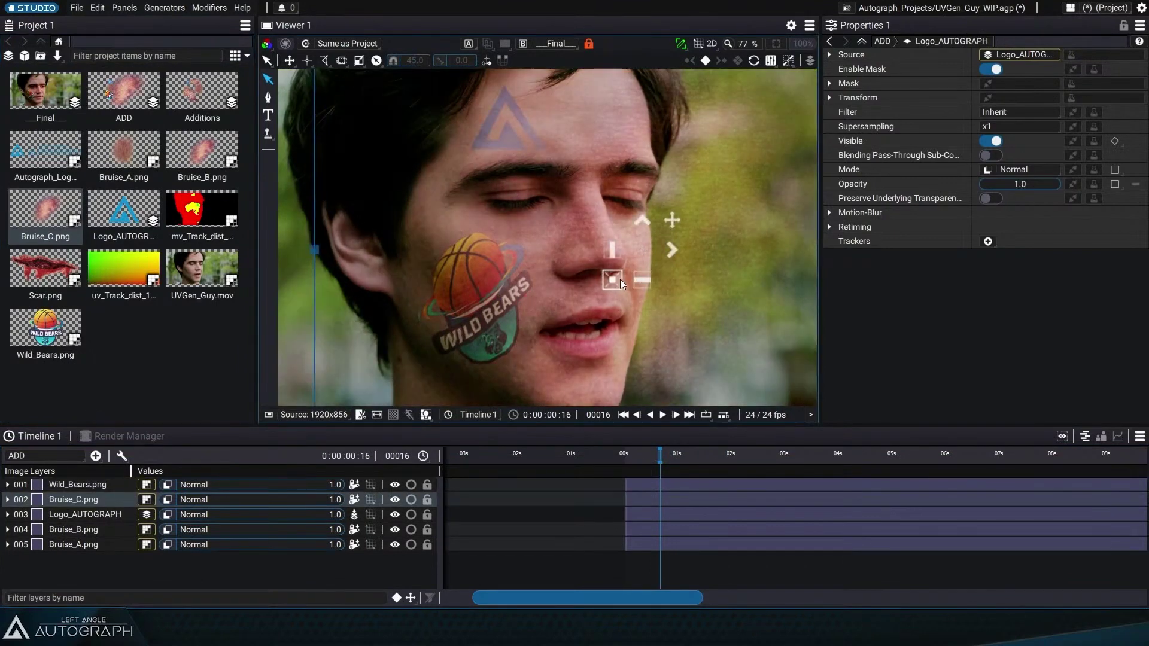
drag(673, 221, 573, 210)
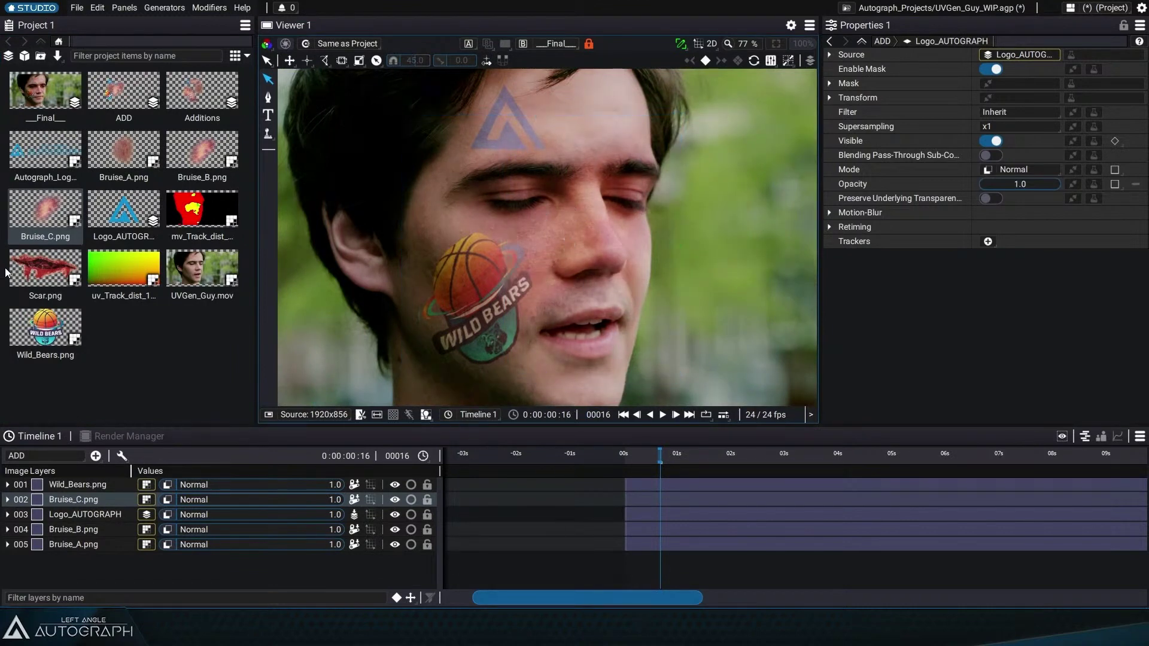
Step: Add Scar.png to the composite, then resize, rotate and position it just below the man's mouth
drag(44, 272, 626, 321)
drag(700, 286, 671, 253)
drag(574, 370, 653, 344)
click(698, 573)
drag(654, 465, 623, 465)
Step: Show ___Final___ in the timeline and play back the face with all logos, bruises and the scar, widening the timeline view
click(45, 456)
click(53, 472)
key(space)
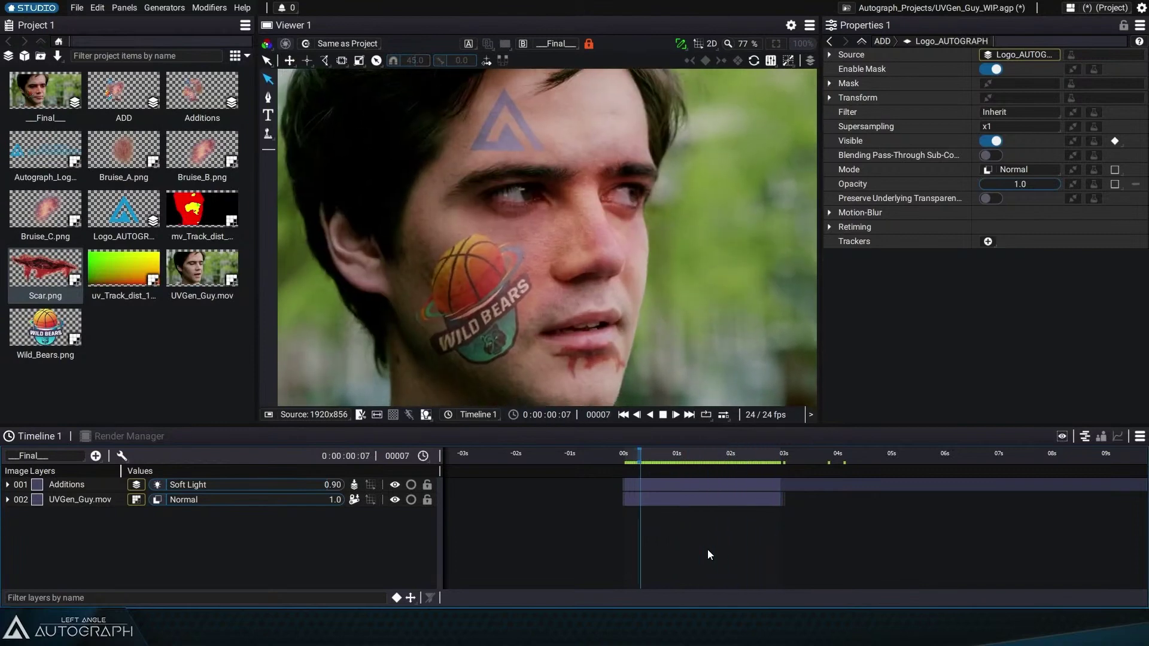
key(space)
key(space)
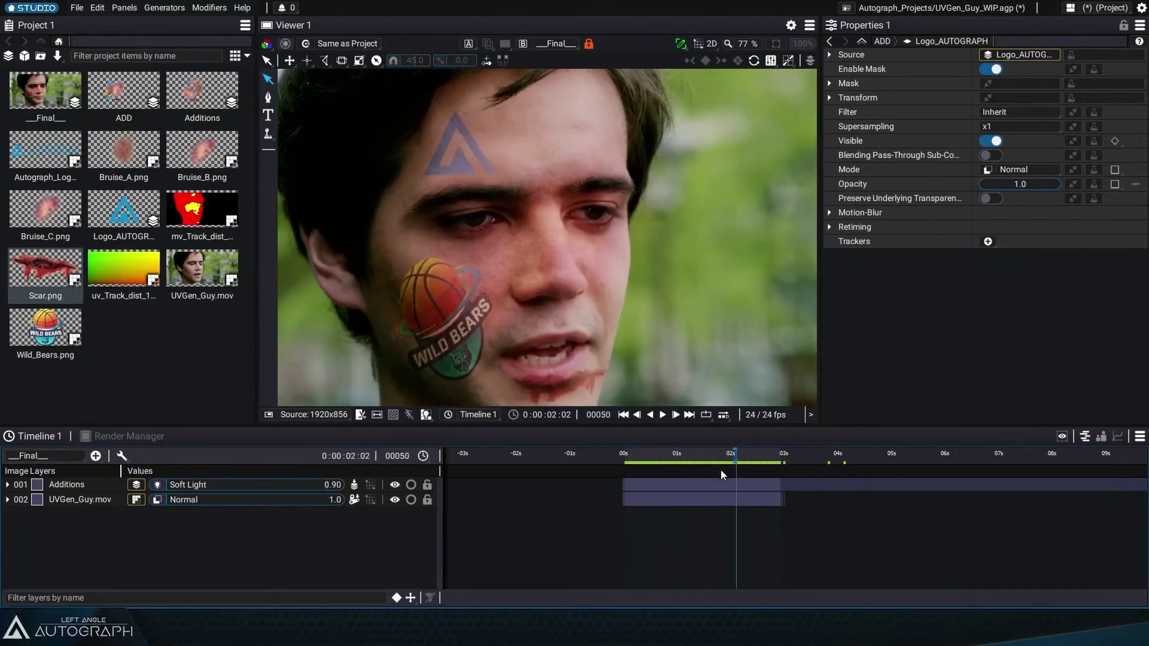
scroll(739, 522, up, 3)
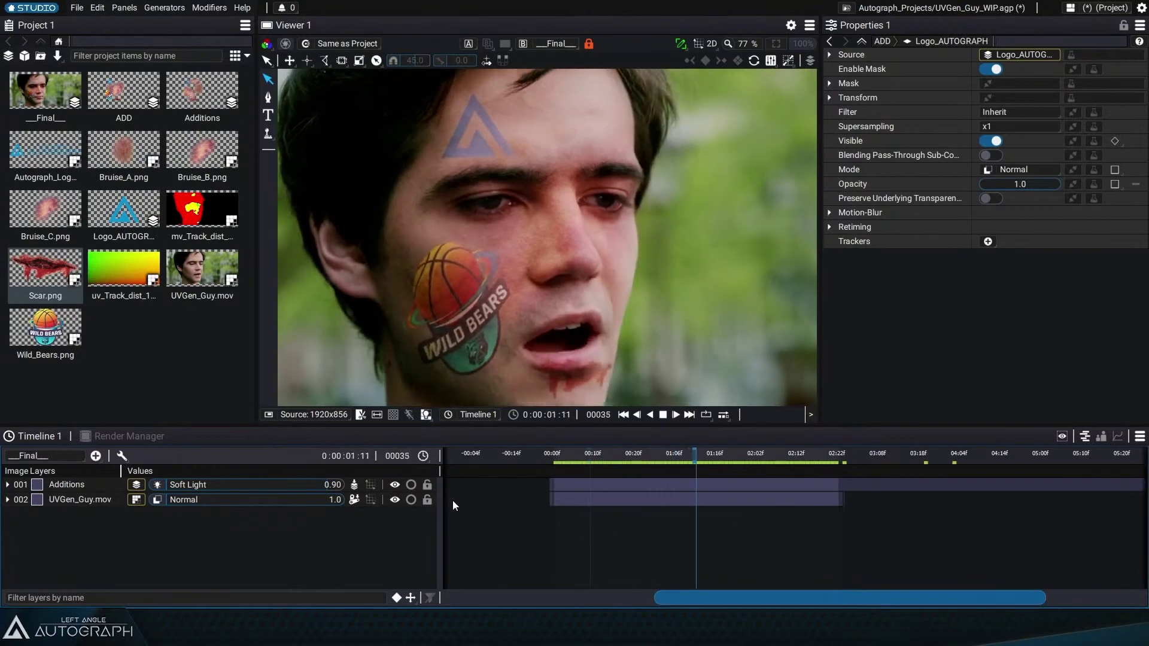
drag(442, 526, 377, 527)
key(space)
key(space)
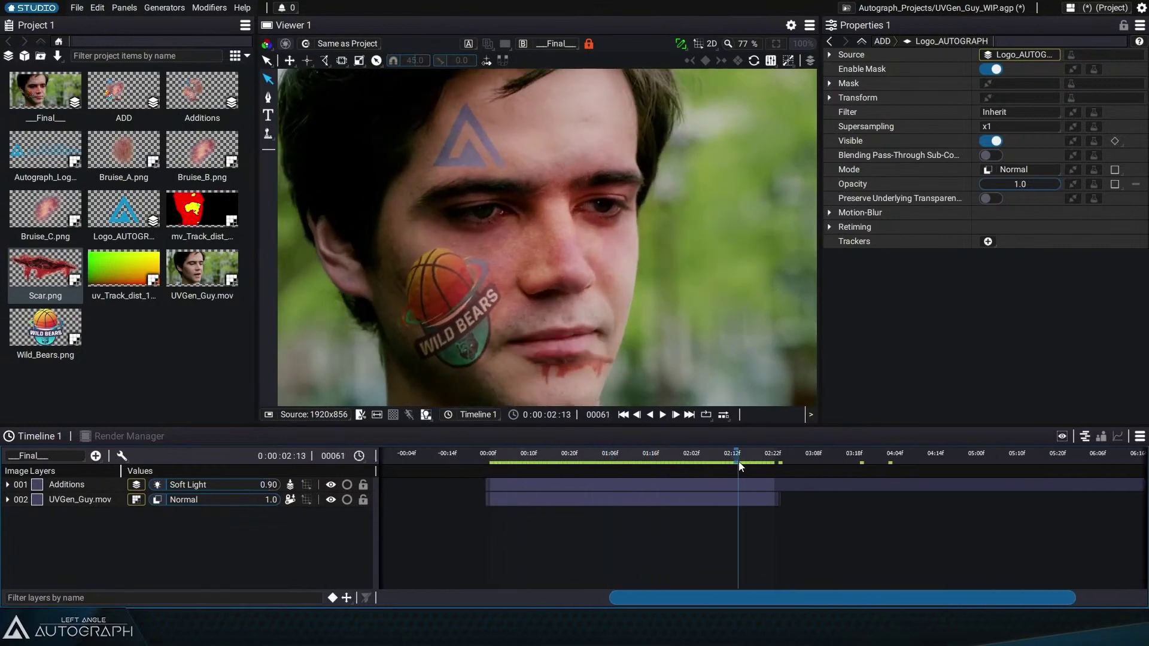
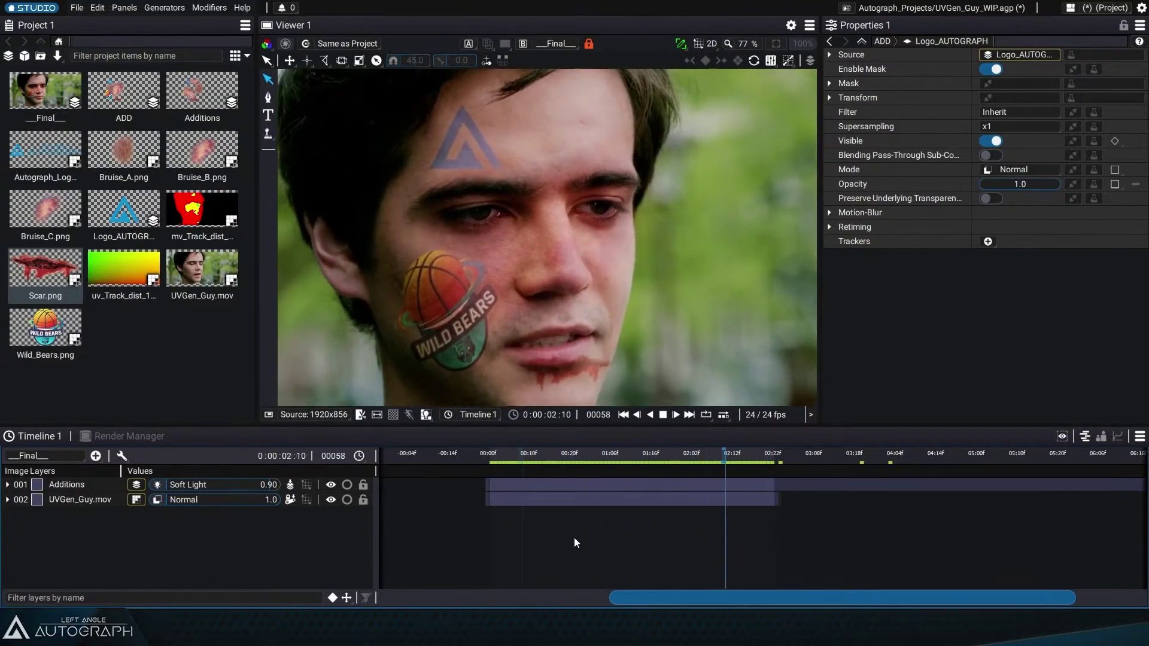
Step: Examine the motion estimation settings and algorithm options in the Additions layer's UV Map Generator
click(602, 469)
click(83, 500)
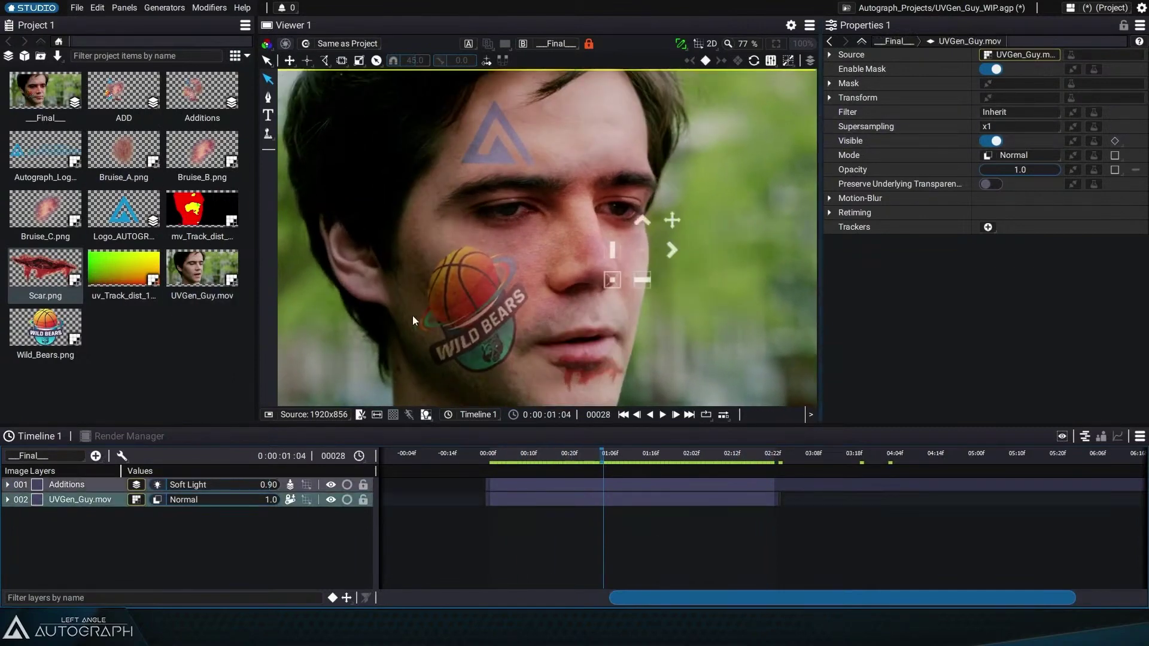
click(63, 486)
click(1138, 155)
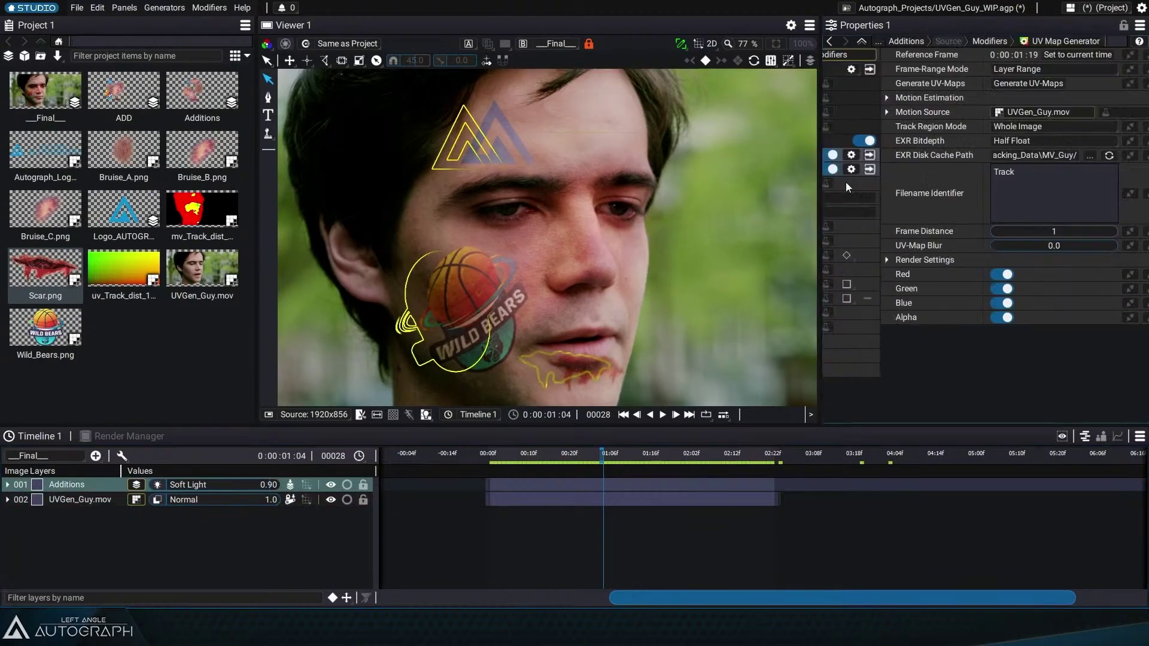
drag(821, 124, 799, 105)
click(820, 99)
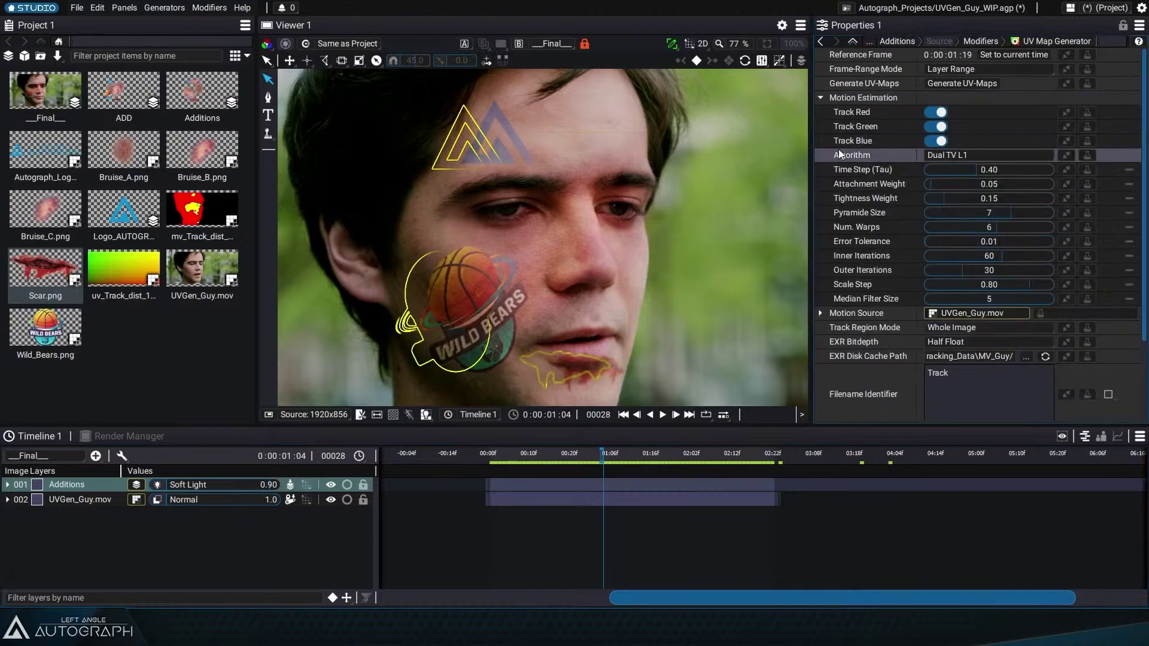
click(951, 156)
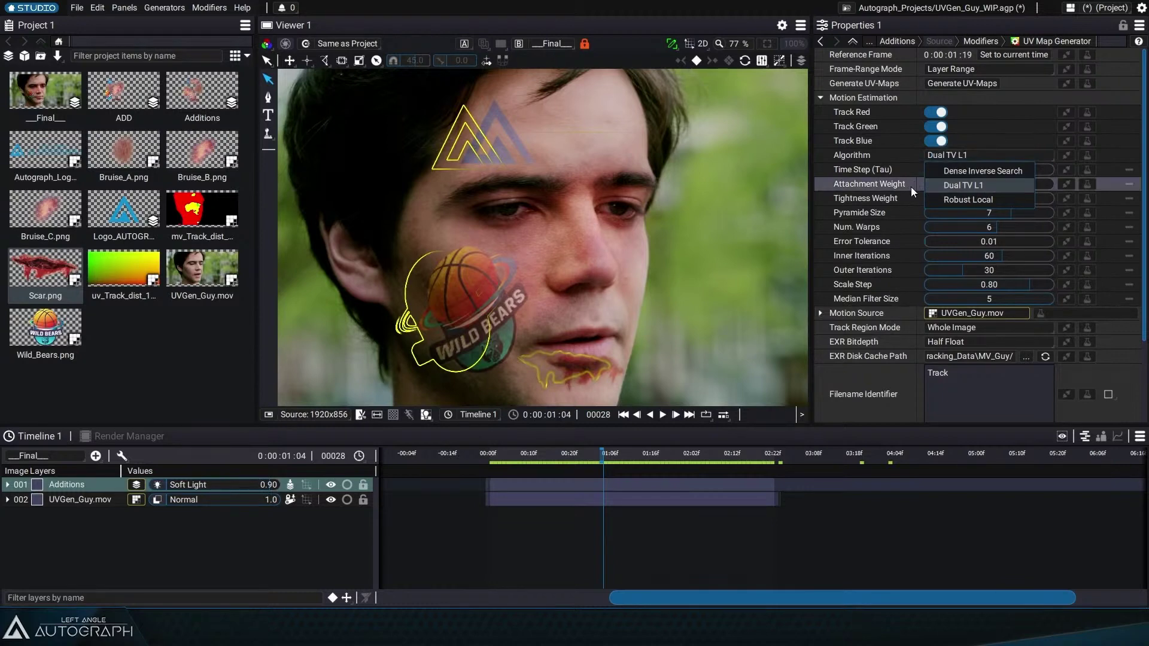
click(887, 161)
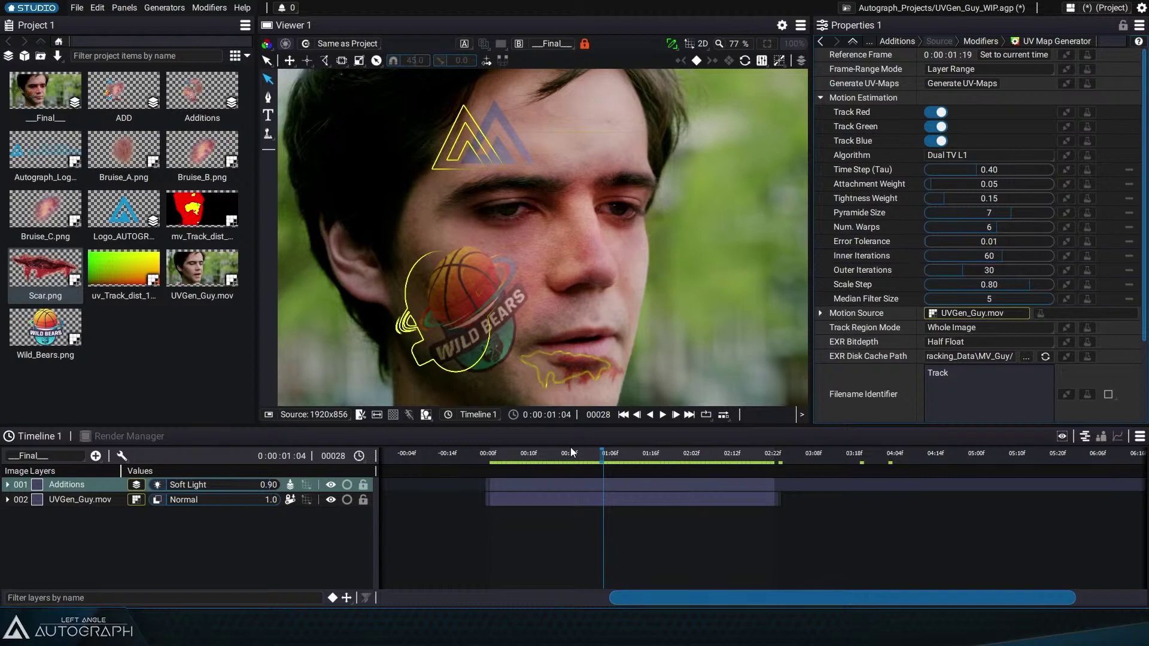
Step: Play back ___Final___ to check how the logos, bruises and scar follow the face
click(550, 534)
key(space)
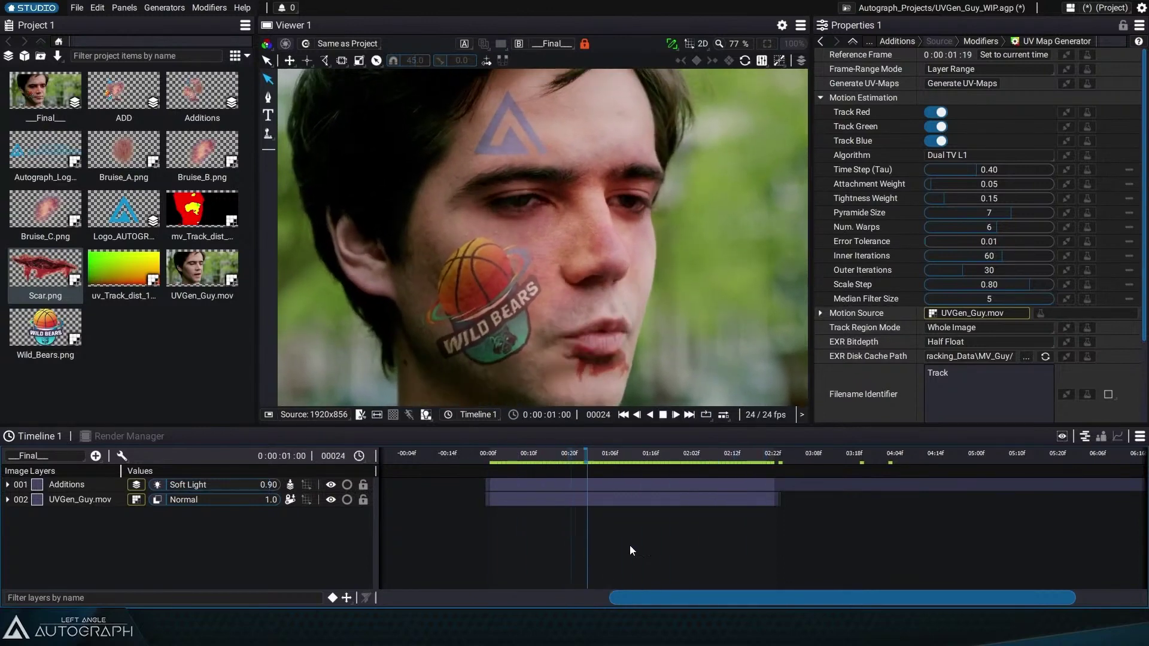
key(space)
Step: In the ADD composition, duplicate the Scar.png layer, then rotate and move the copy onto the forehead above the eyebrows
click(45, 455)
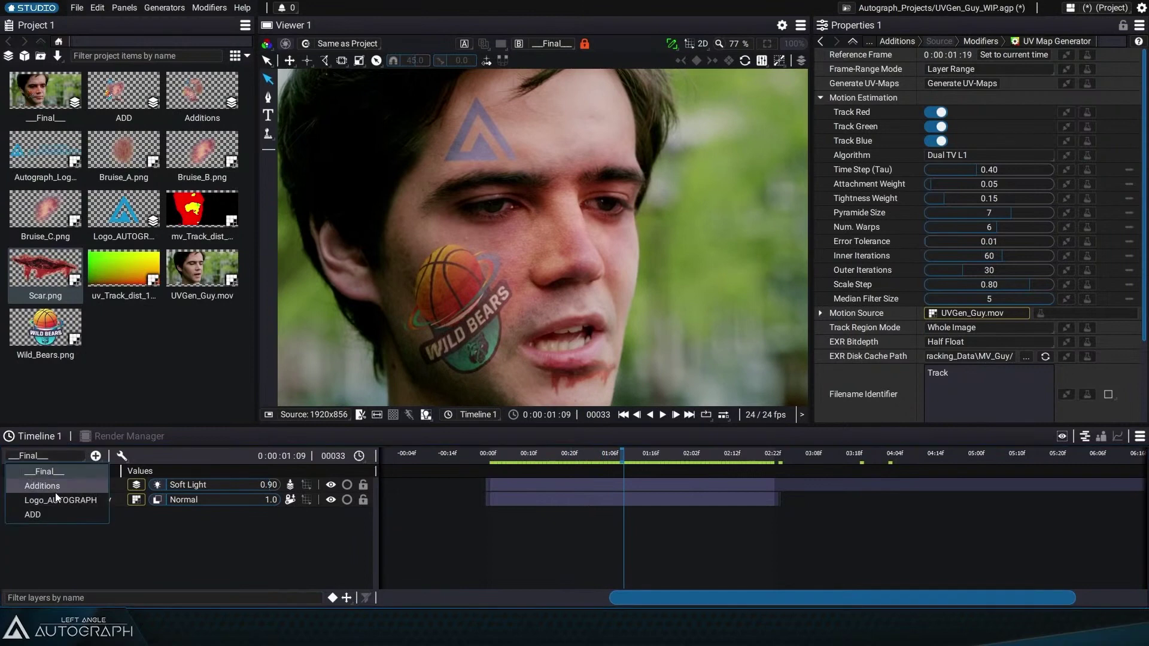
click(55, 490)
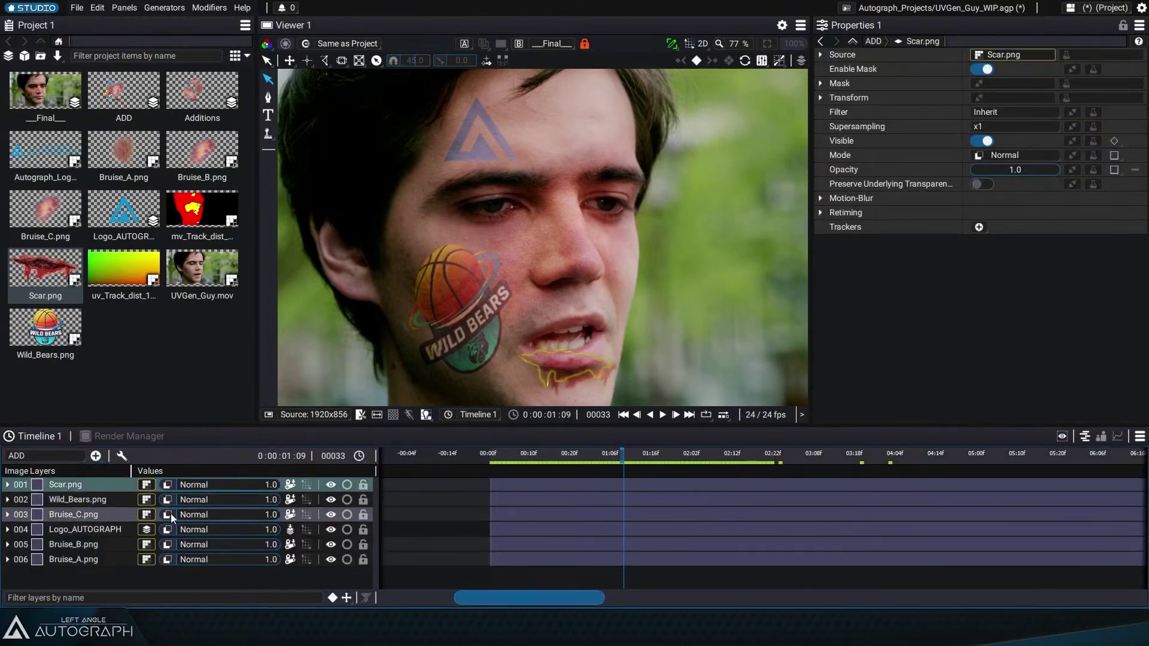
key(ctrl+d)
key(e)
key(w)
drag(596, 341, 609, 133)
Step: Scrub through the shot with the second scar, then show ___Final___ in the timeline and play it back
drag(511, 457, 568, 456)
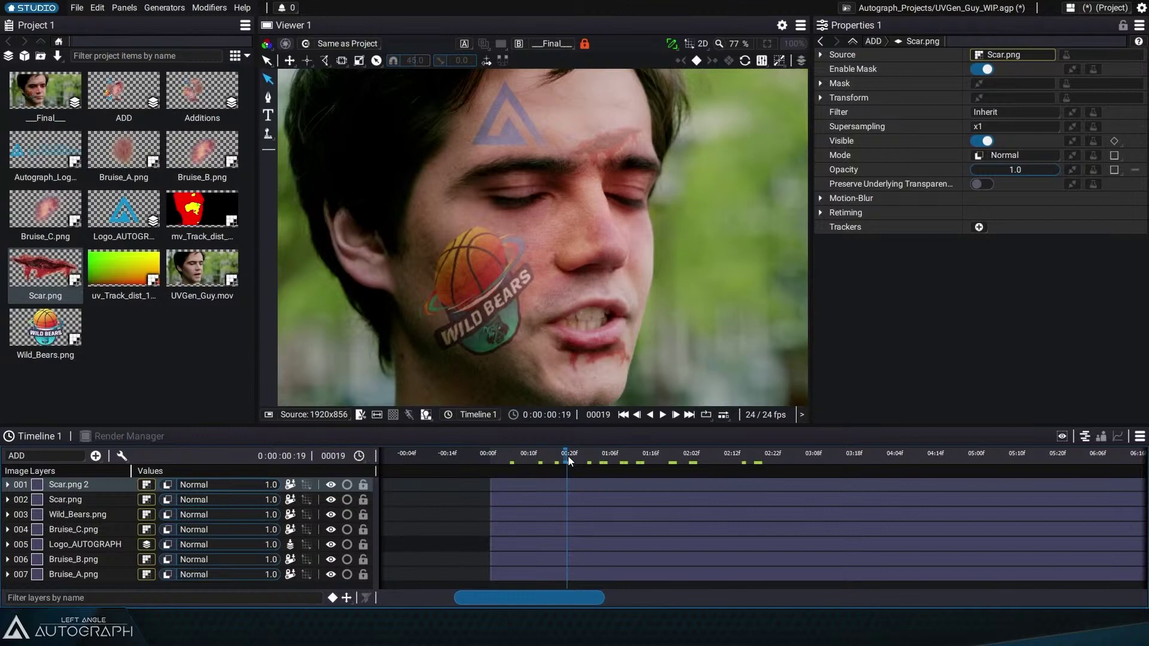
drag(569, 456, 696, 454)
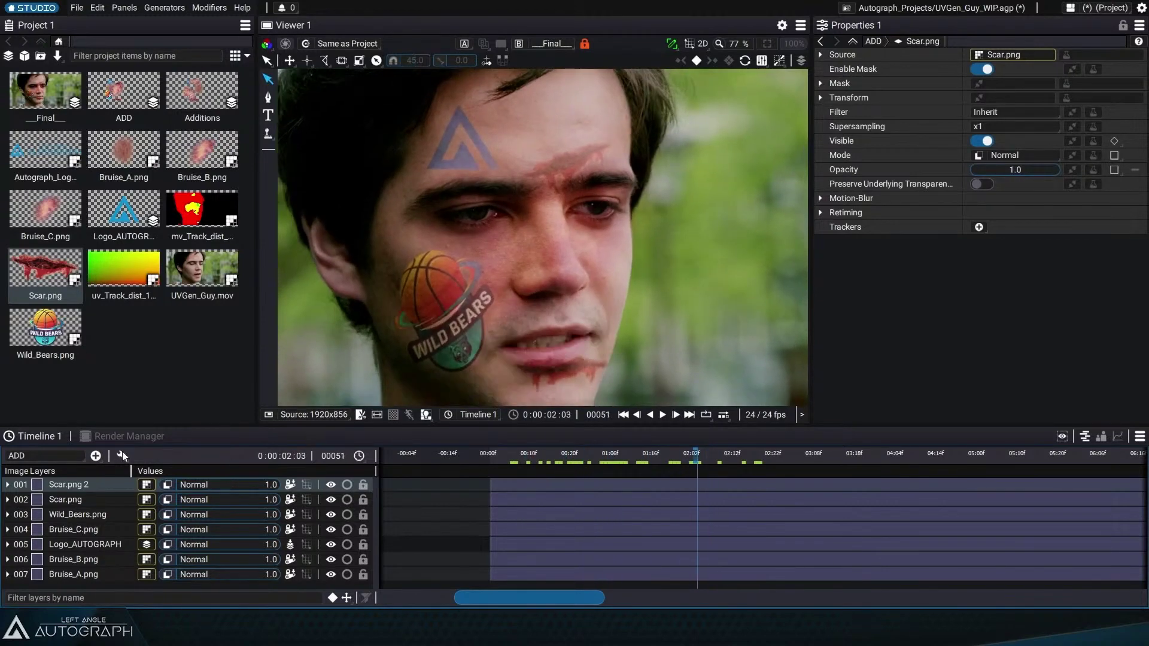
click(45, 456)
click(37, 470)
drag(503, 464, 690, 455)
key(space)
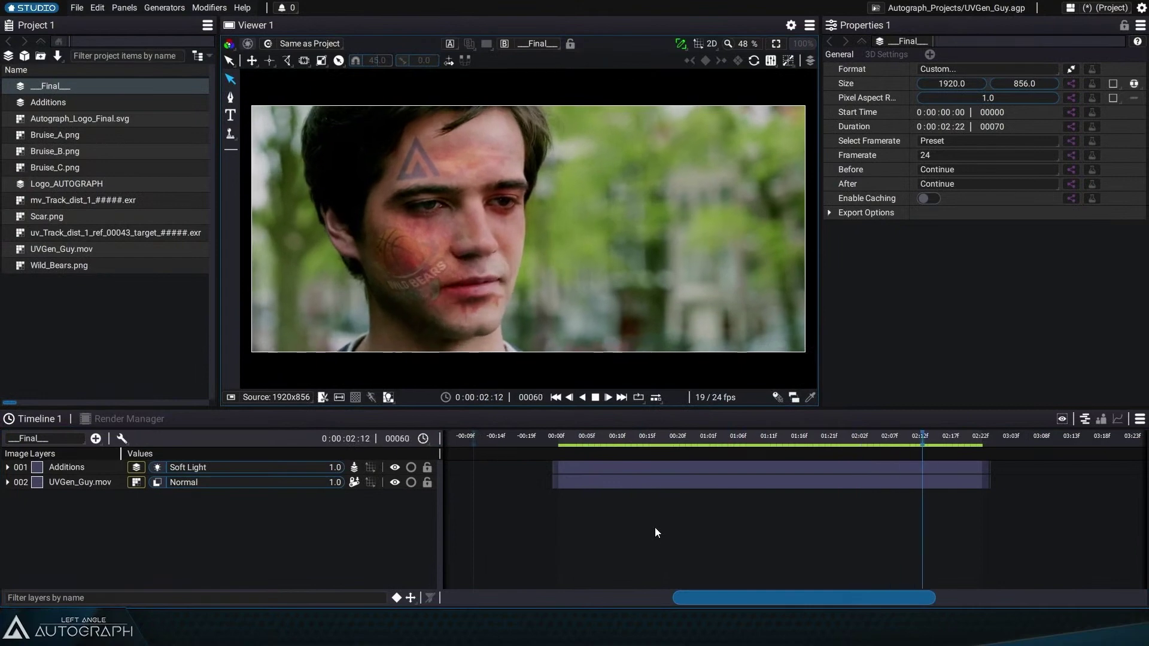
Step: In the UVGen_Guy.agp project, show the Additions composition and open the Spline Warp settings of the Wild_Bears.png layer
drag(681, 445, 818, 447)
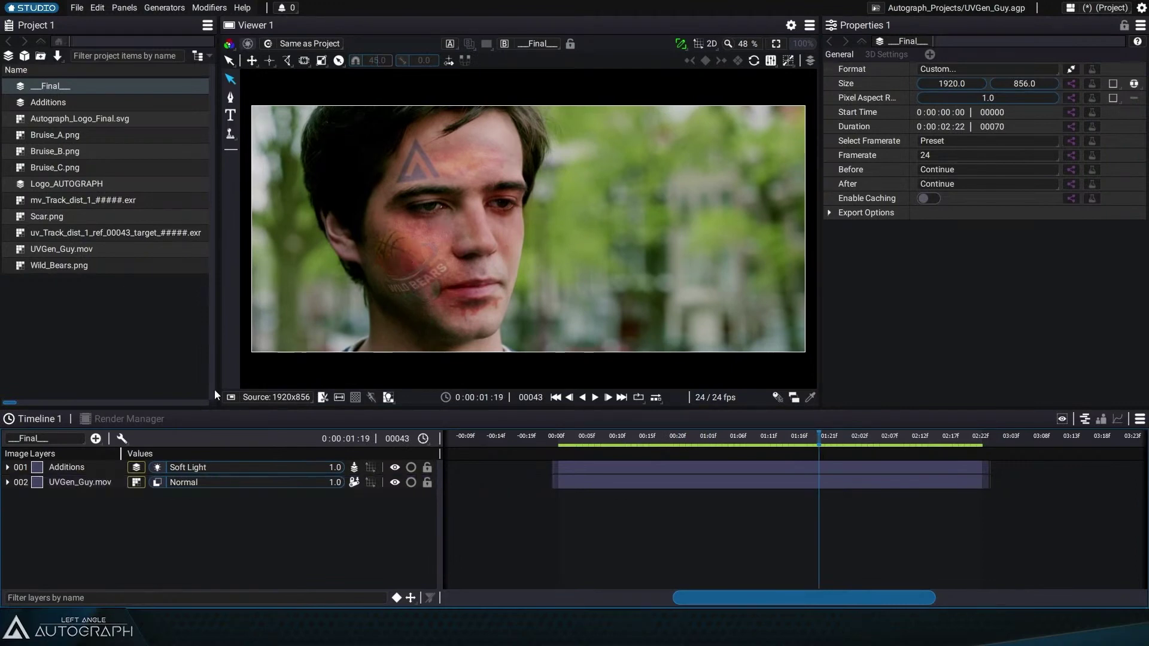
click(64, 464)
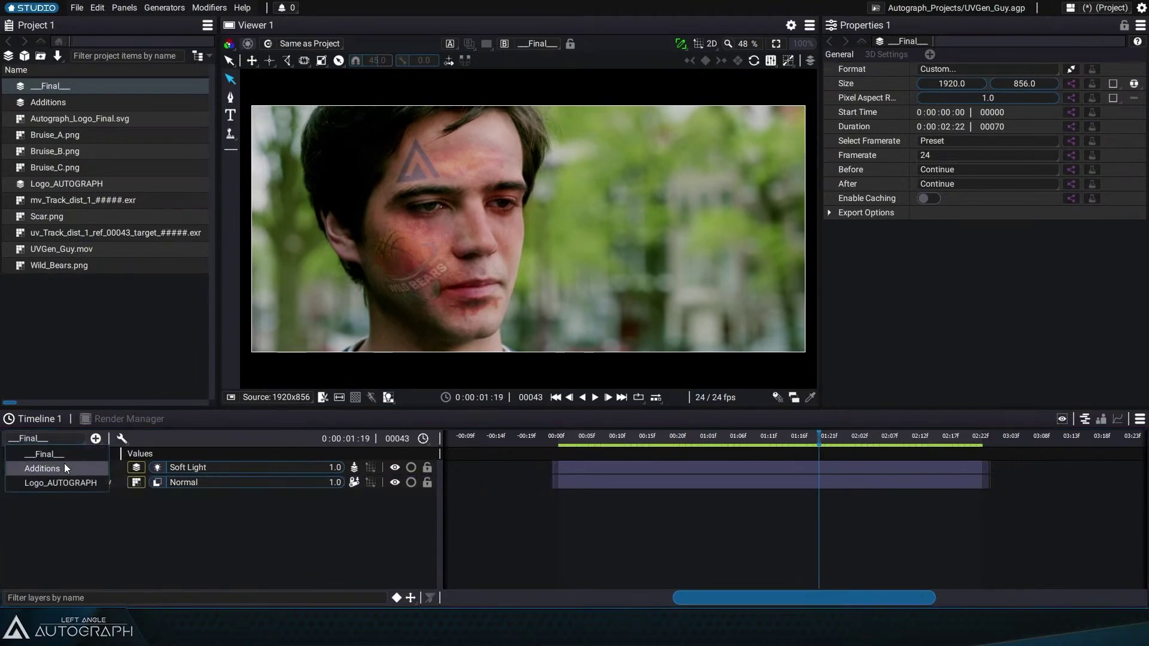
double_click(64, 464)
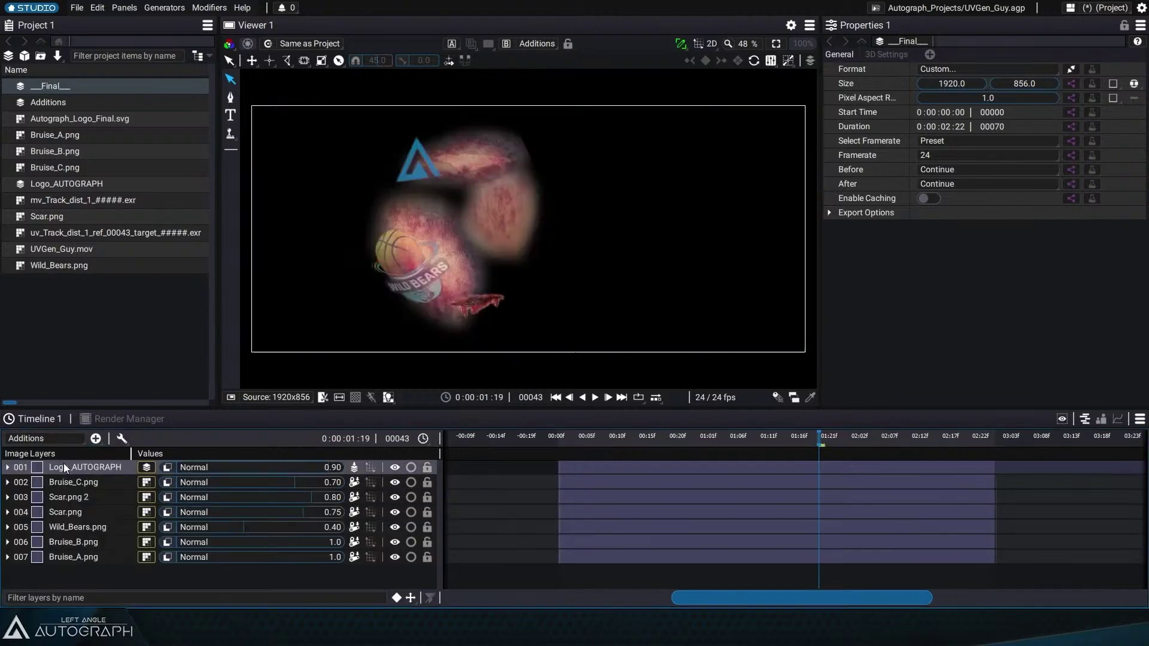
click(73, 527)
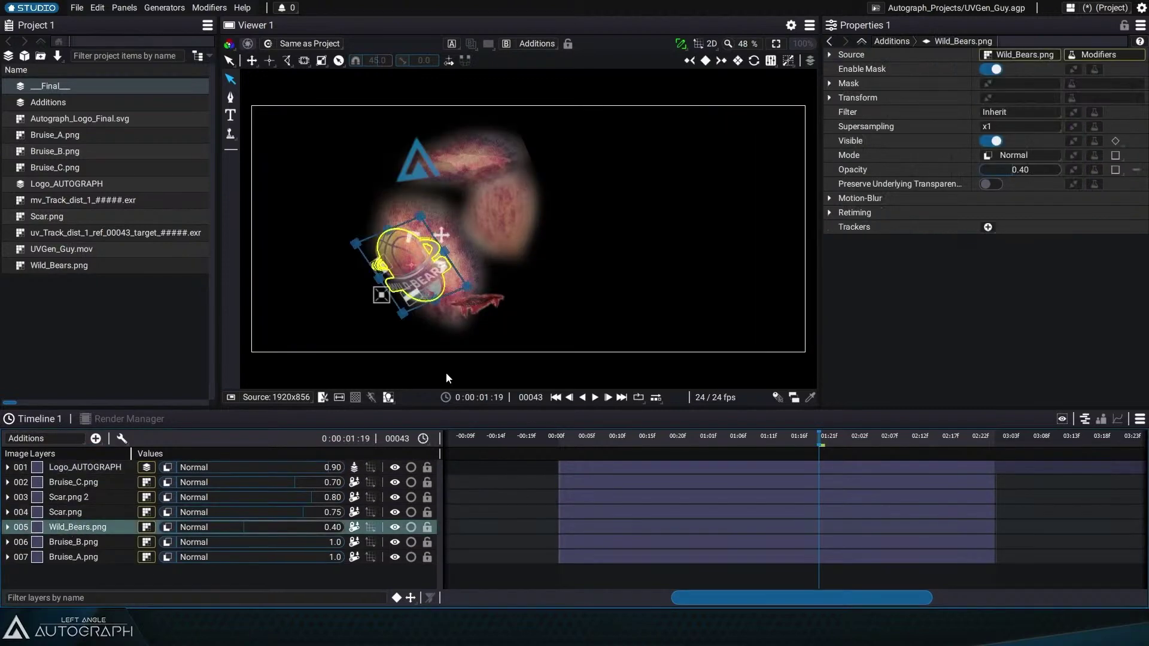
click(7, 527)
click(12, 542)
click(40, 587)
click(892, 84)
click(1139, 84)
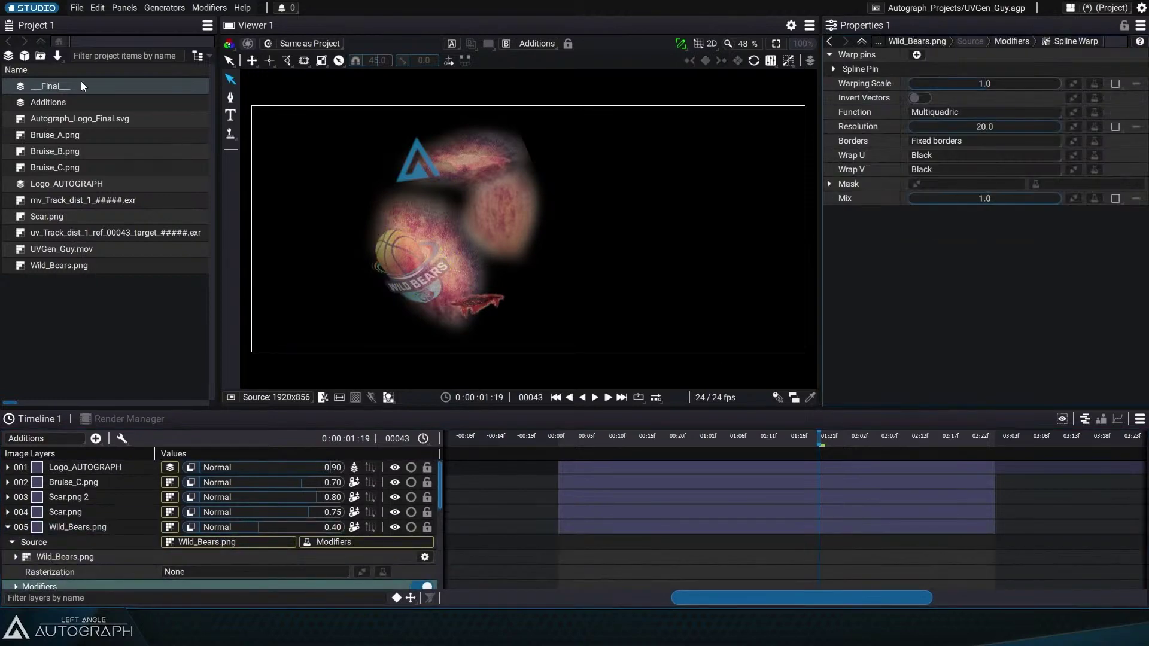
Step: Inspect the spline-warped Wild Bears logo close up in the Additions composition
click(230, 133)
click(282, 98)
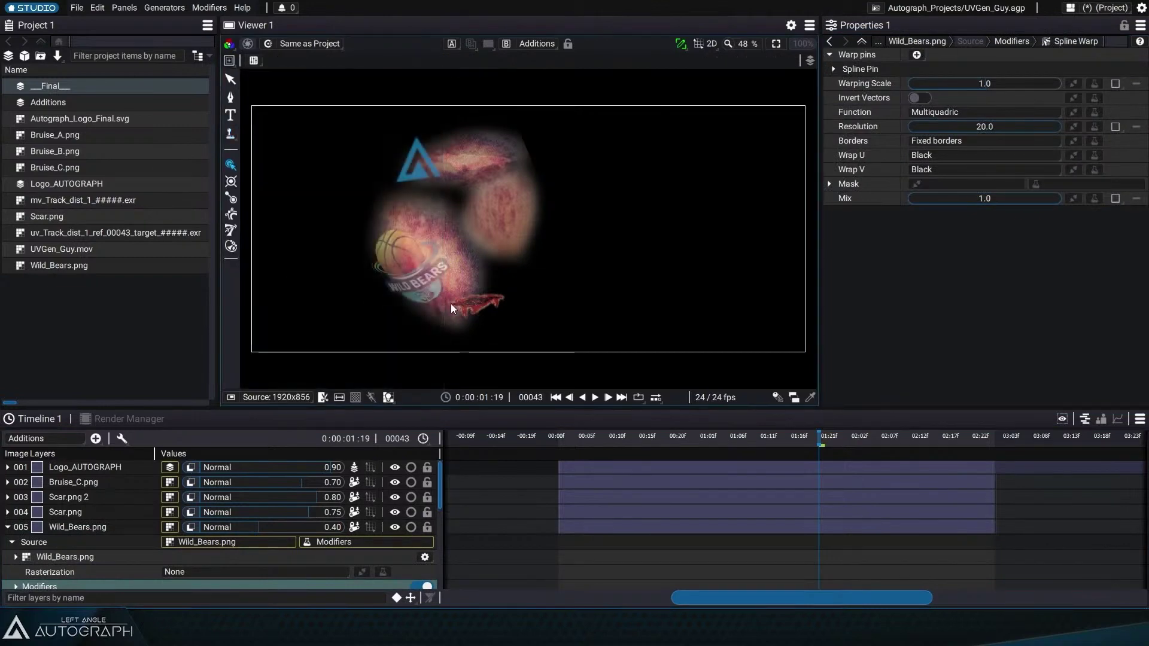
scroll(375, 247, up, 4)
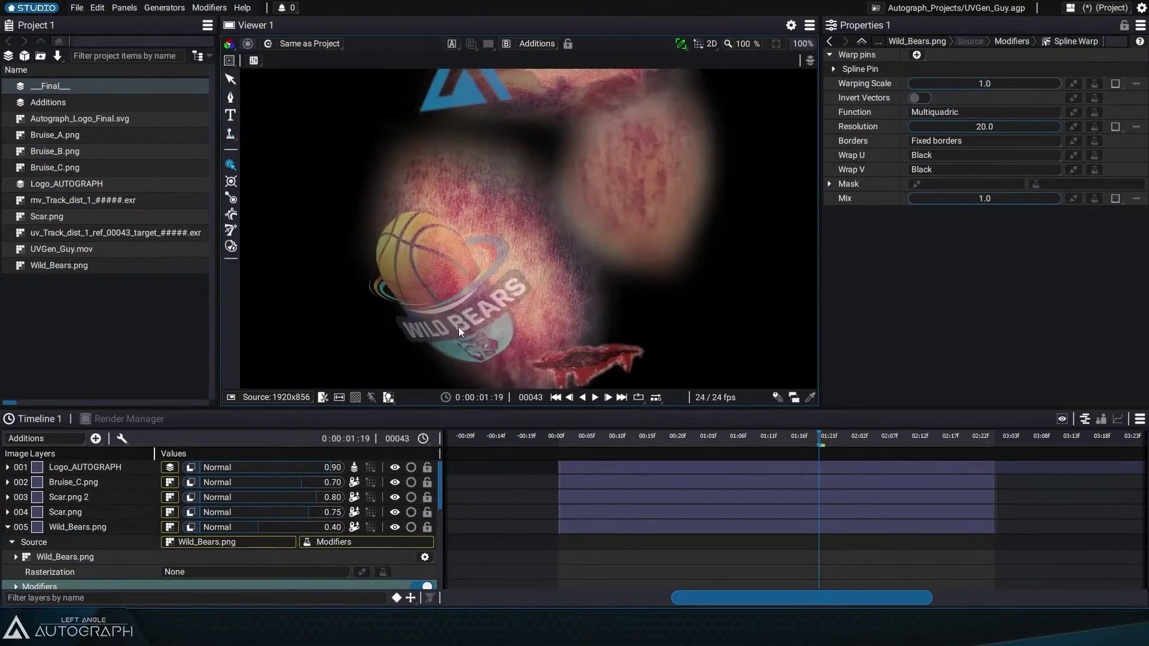
drag(459, 327, 457, 281)
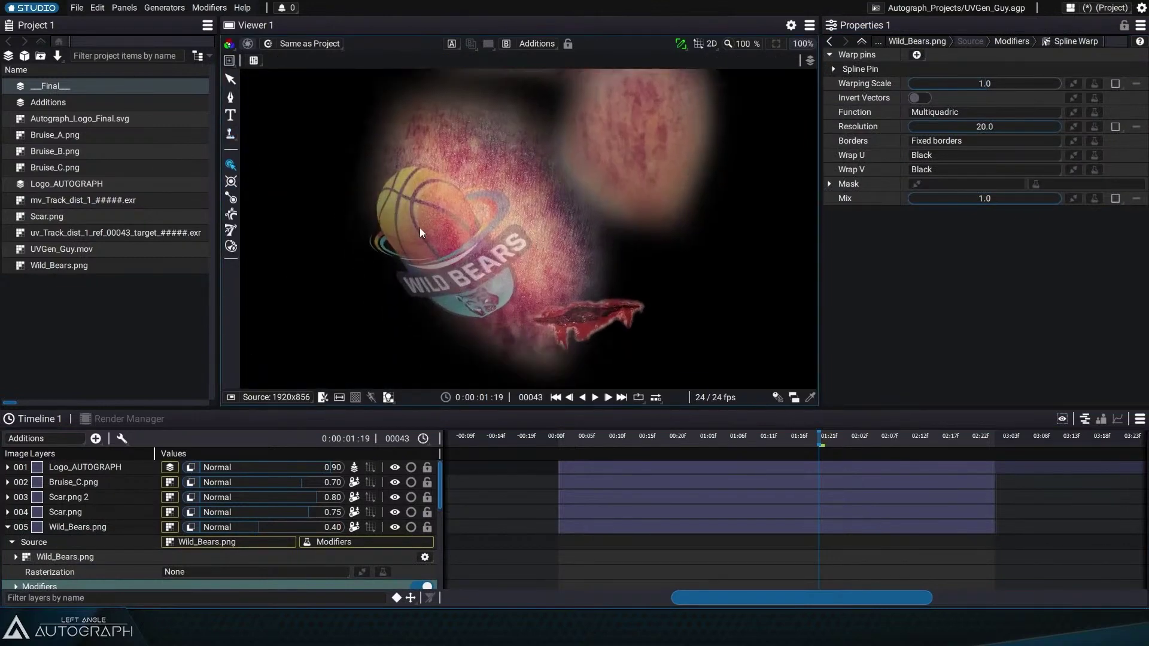
Step: Create a new composition from UVGen_Guy.mov and go to frame 31
right_click(77, 249)
click(156, 341)
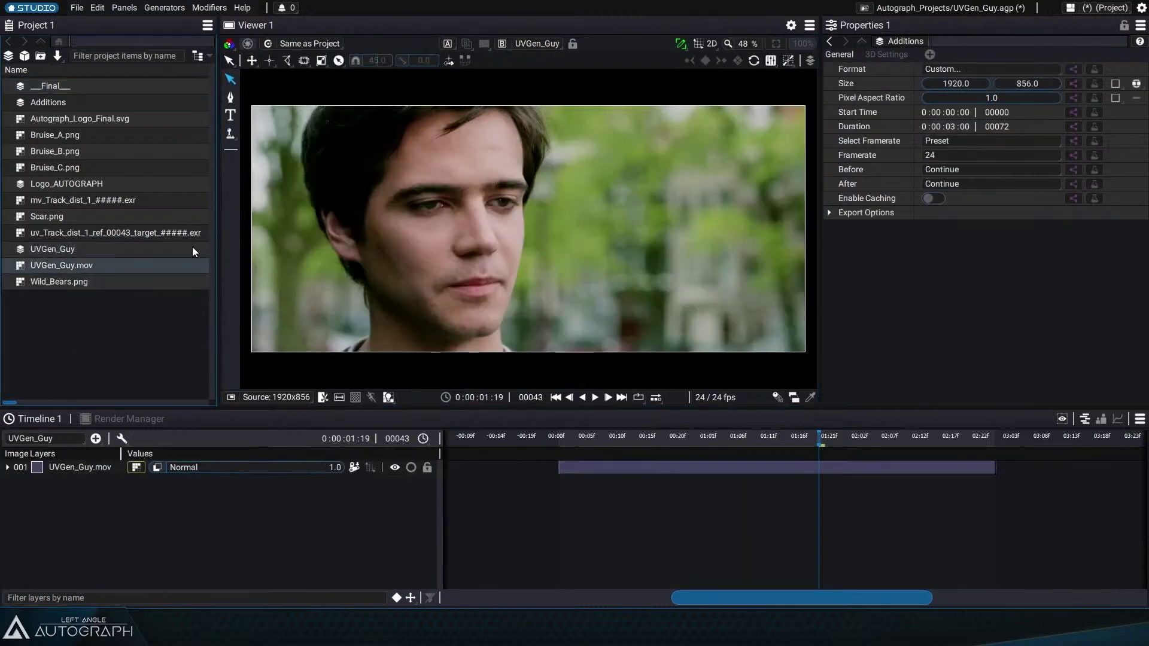
drag(656, 448, 746, 448)
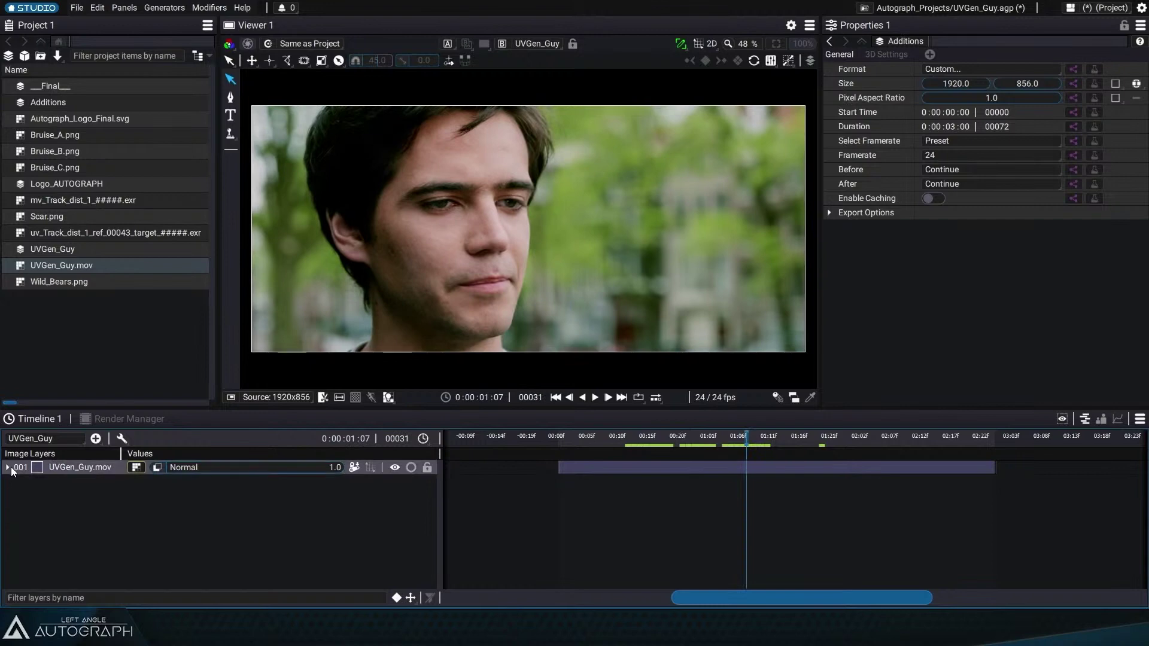
Step: Add a Spline Warp modifier to the source of the UVGen_Guy.mov layer
click(7, 468)
click(354, 483)
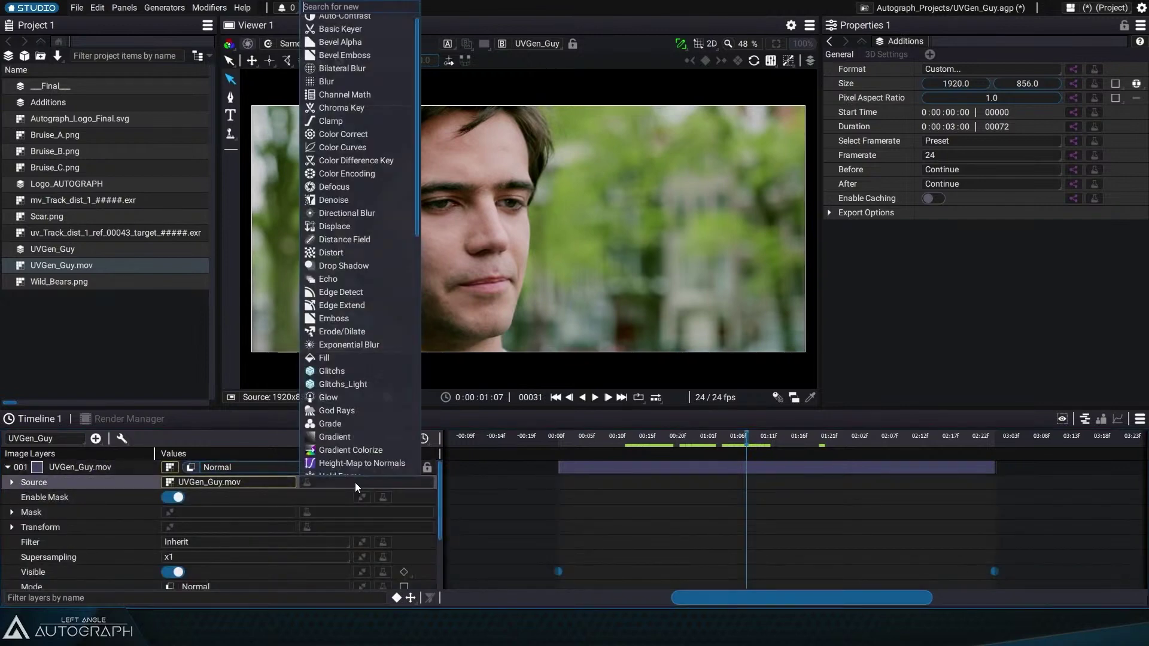
text(spline warp)
key(Return)
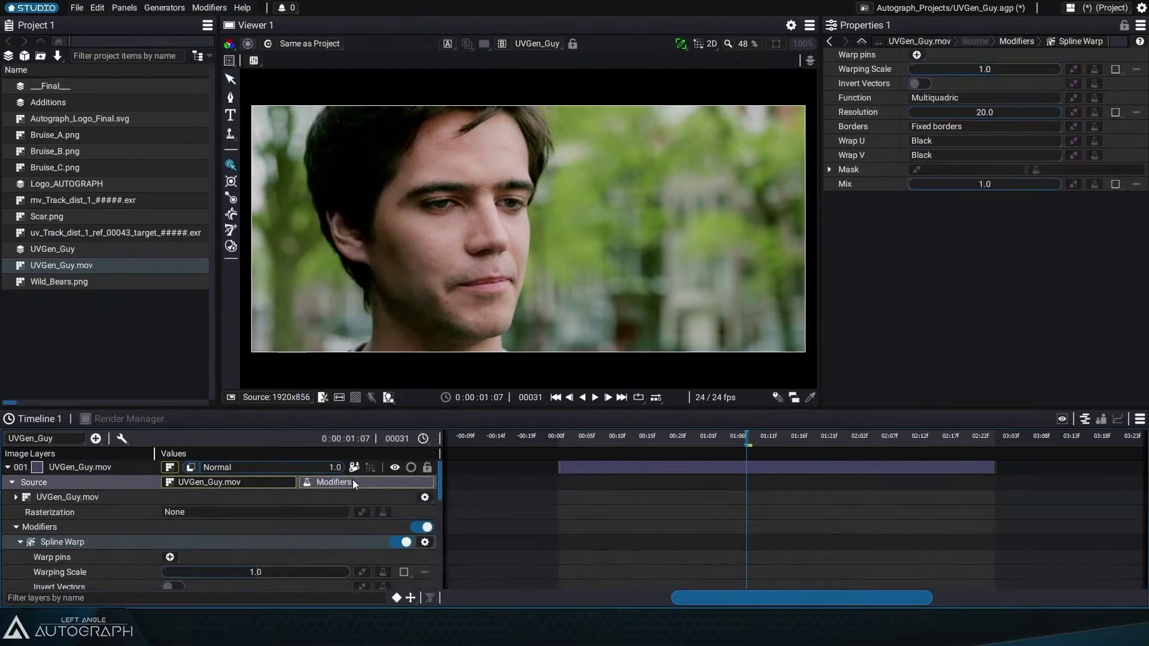
Step: Place a Fixed Pin of the Spline Warp in the middle of the man's forehead
scroll(397, 181, up, 1)
scroll(420, 196, down, 1)
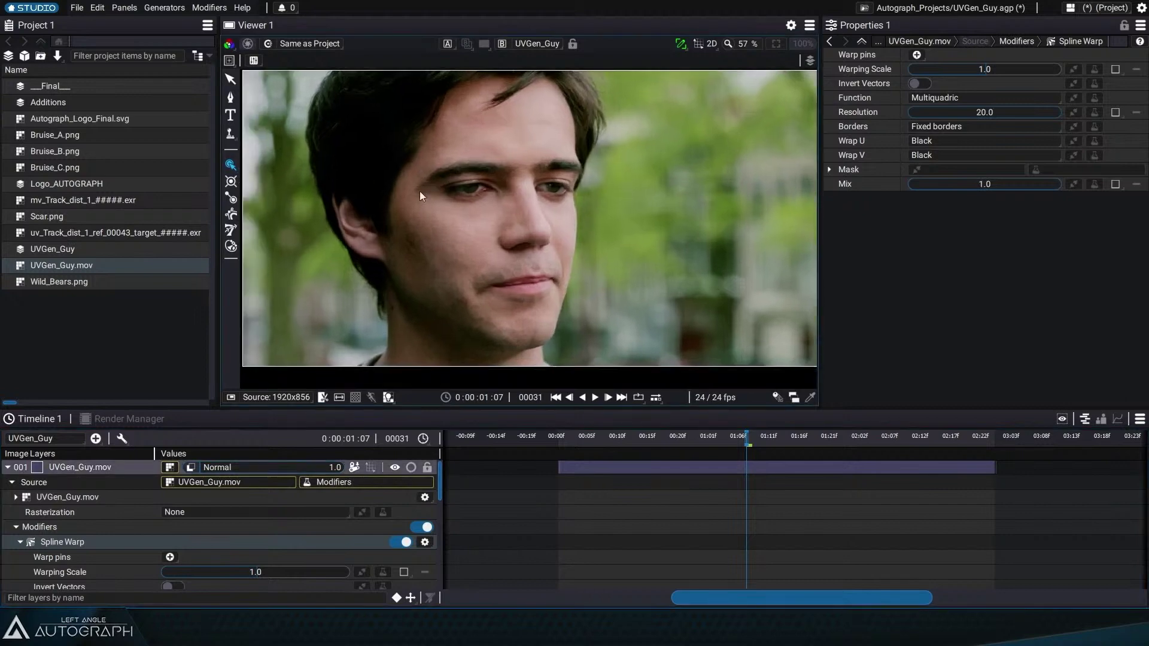
click(231, 181)
click(512, 129)
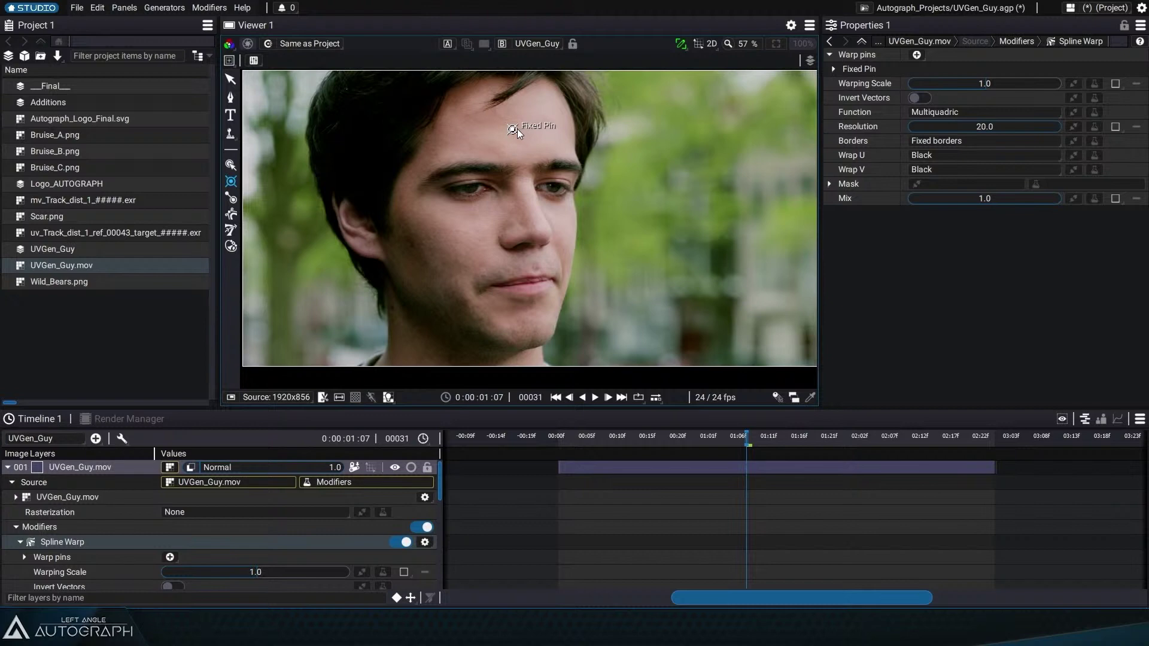
Step: Try a Single Pin that pulls the man's eye down toward the nose, and delete the pin
click(232, 198)
drag(469, 188, 531, 225)
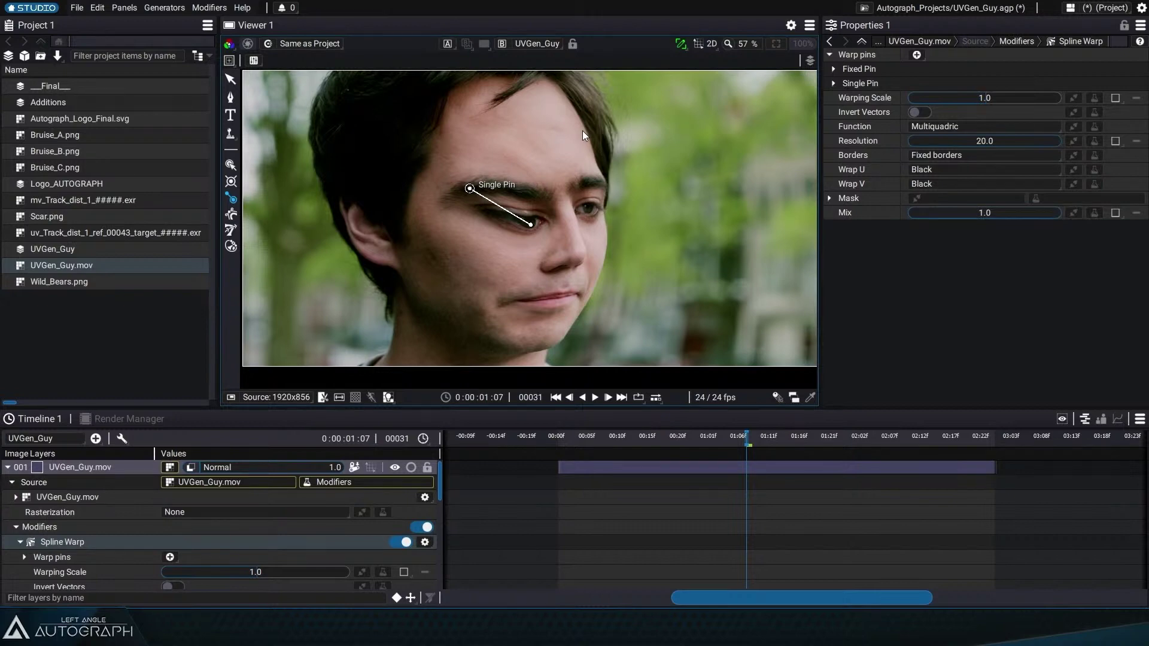
key(Delete)
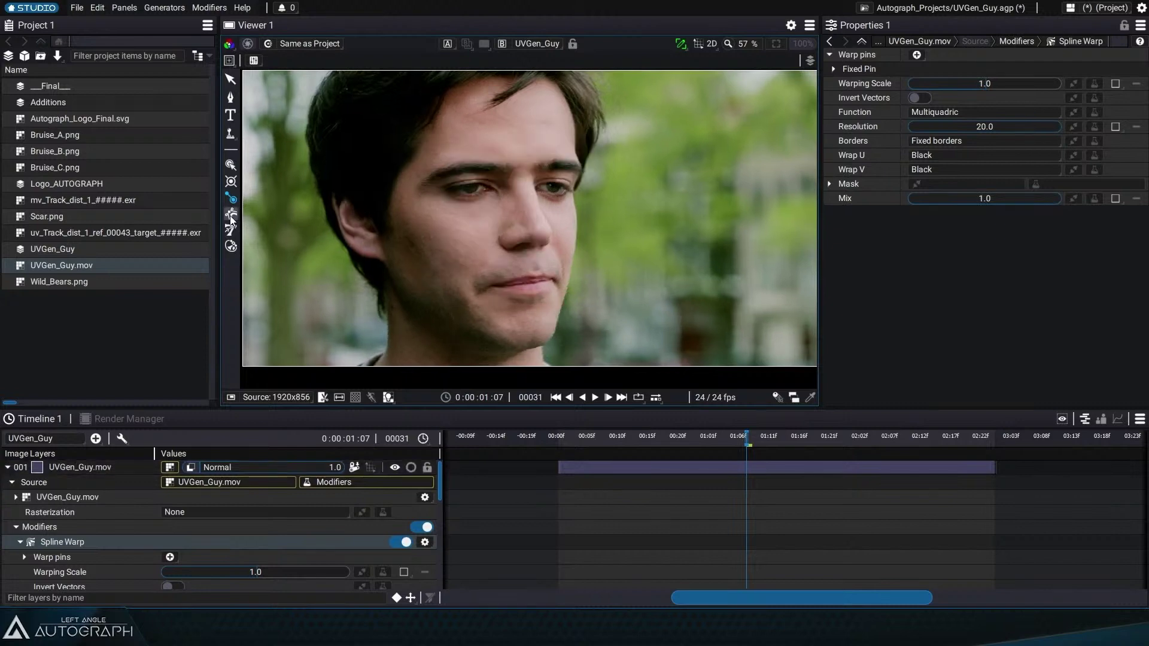
Step: Draw a Spline Pin source path along the jawline from below the ear, around the chin, to beside the mouth
click(231, 217)
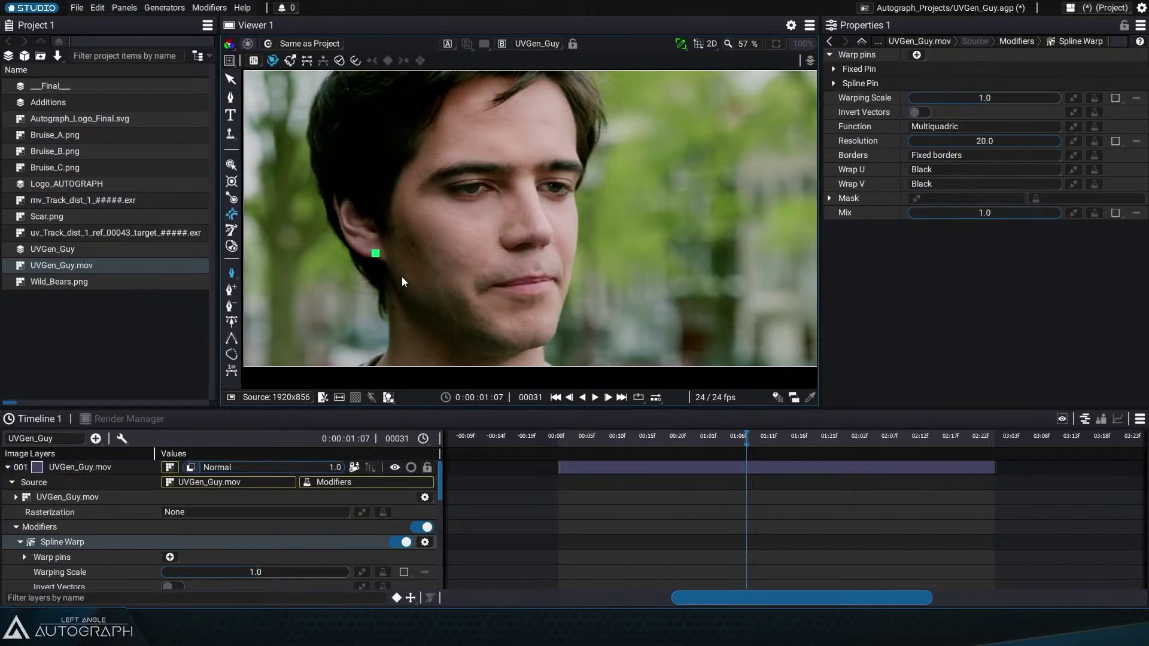
click(468, 334)
drag(532, 351, 546, 349)
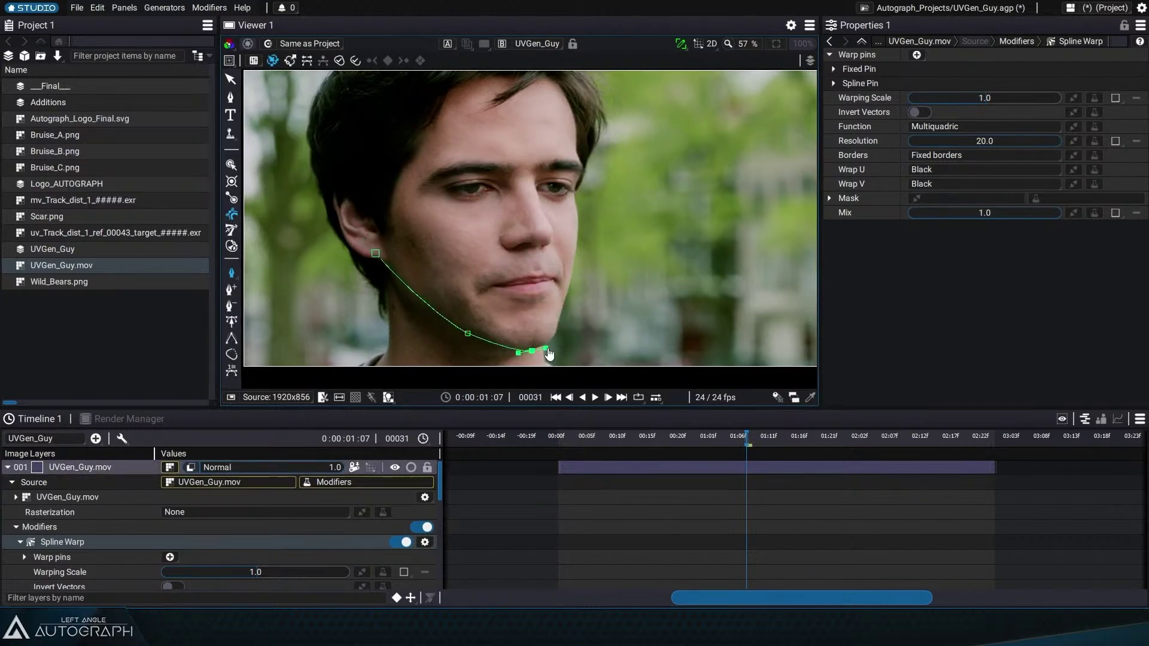
drag(562, 306, 569, 272)
Step: Reshape the Spline Pin's target path by moving its points upward and outward to deform the man's jaw
click(290, 60)
drag(387, 180, 406, 199)
drag(482, 244, 557, 263)
click(586, 189)
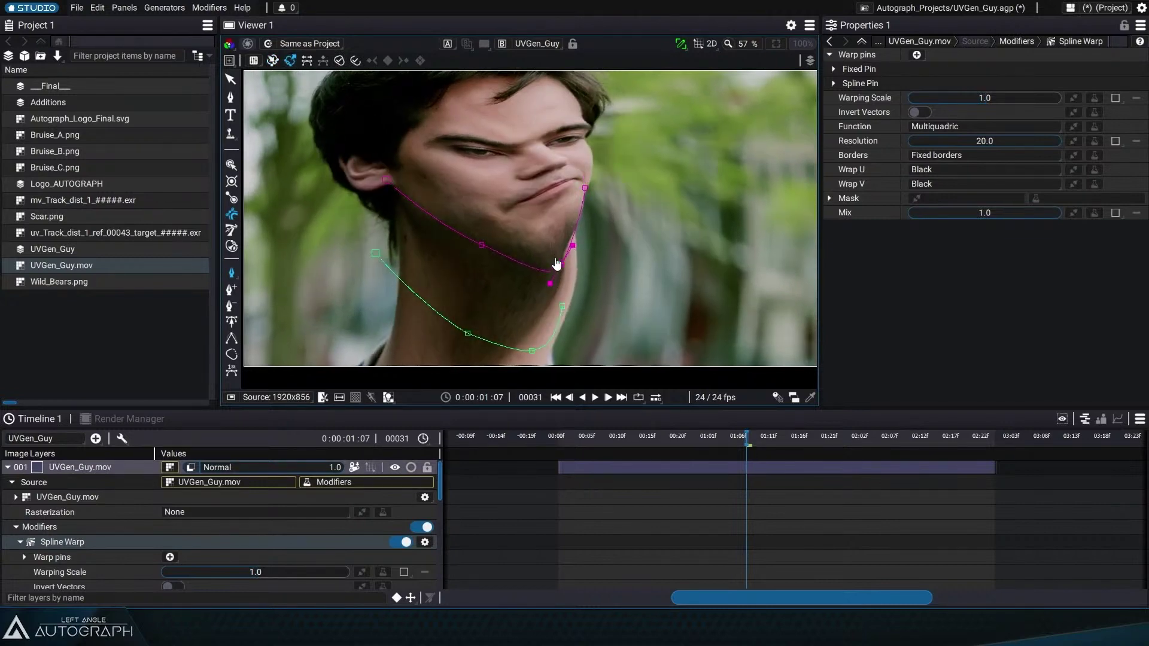
drag(584, 188, 604, 194)
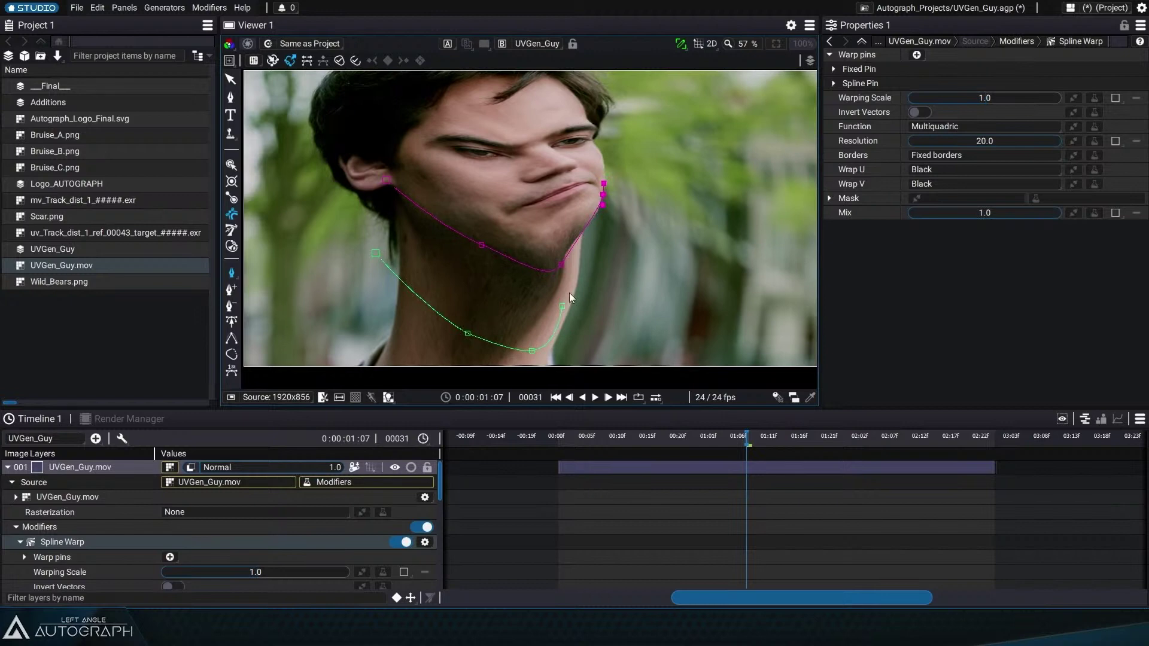
Step: Open the Fixed Pin and Spline Pin settings to examine their position, source and target shapes, and warping factors
mouse_move(989, 99)
mouse_down()
mouse_move(865, 99)
mouse_move(1042, 99)
mouse_move(946, 99)
mouse_move(1041, 100)
mouse_move(951, 100)
mouse_move(990, 100)
mouse_up()
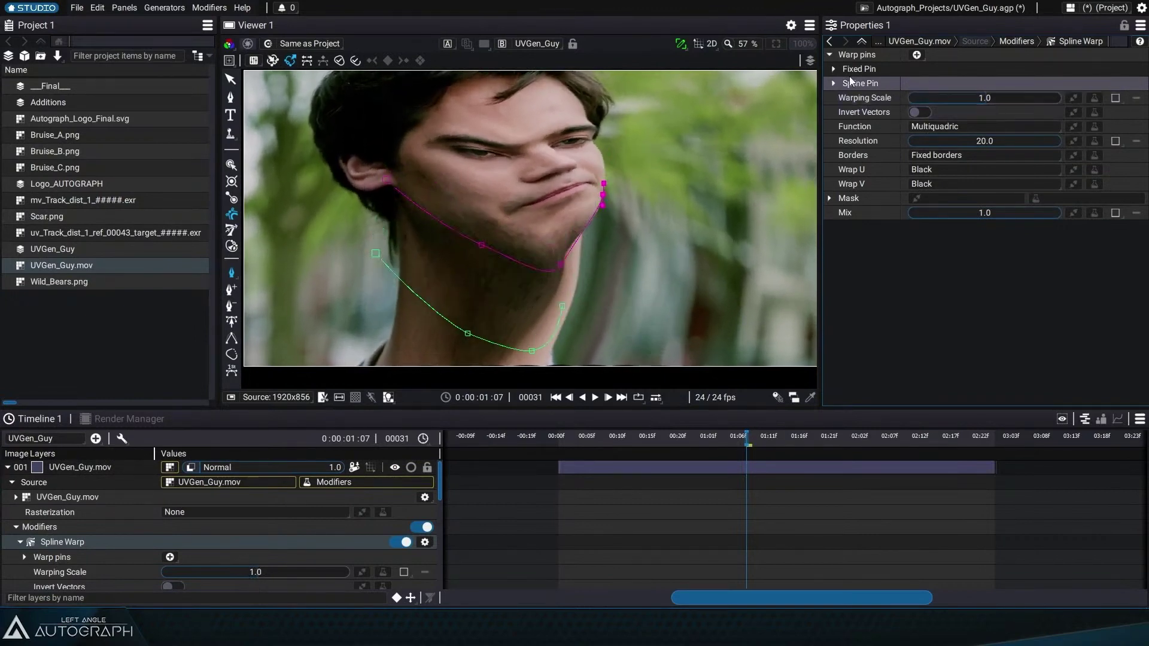
click(834, 69)
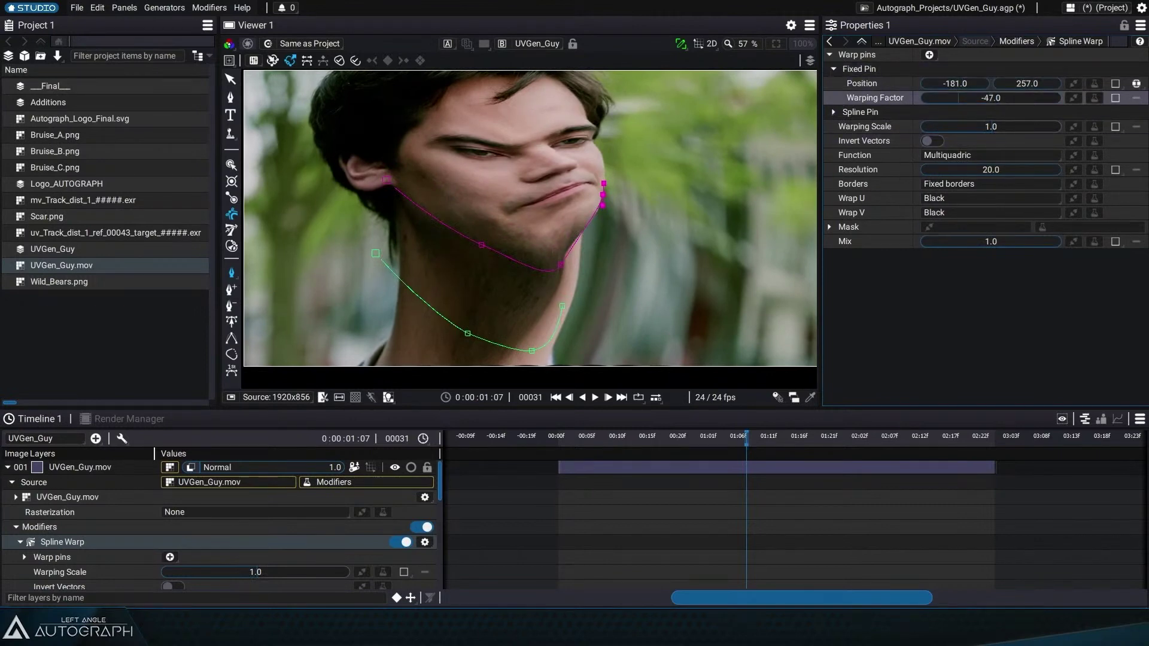
click(833, 113)
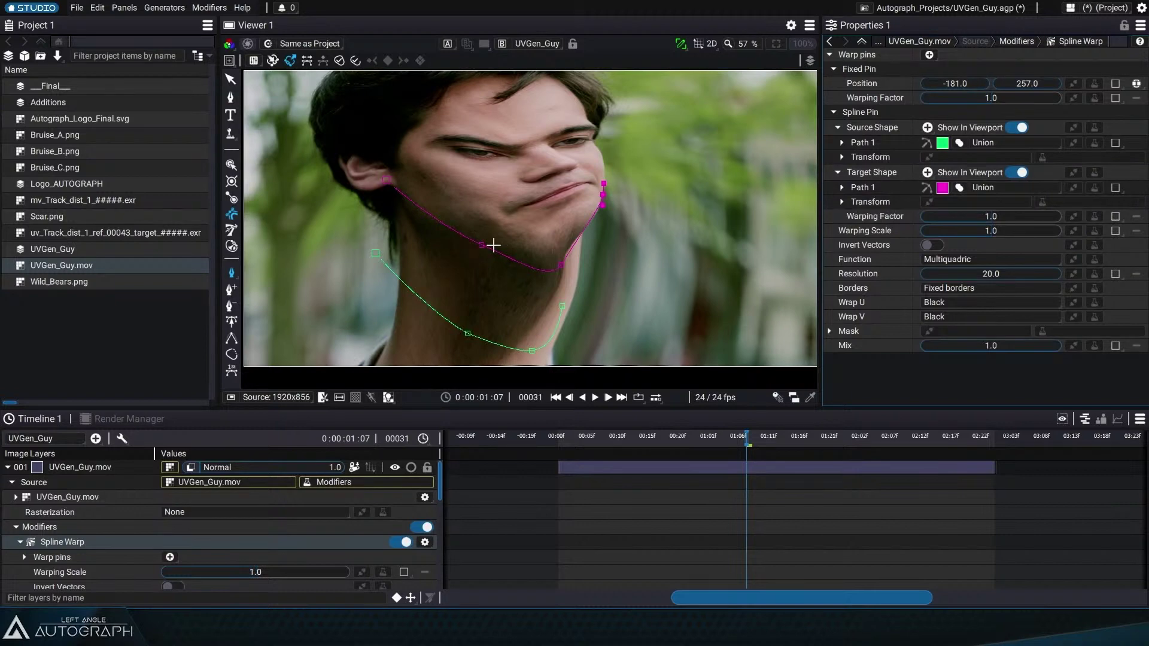
Step: Examine the transform and point coordinates of the Spline Pin target shape's Path 1
click(847, 186)
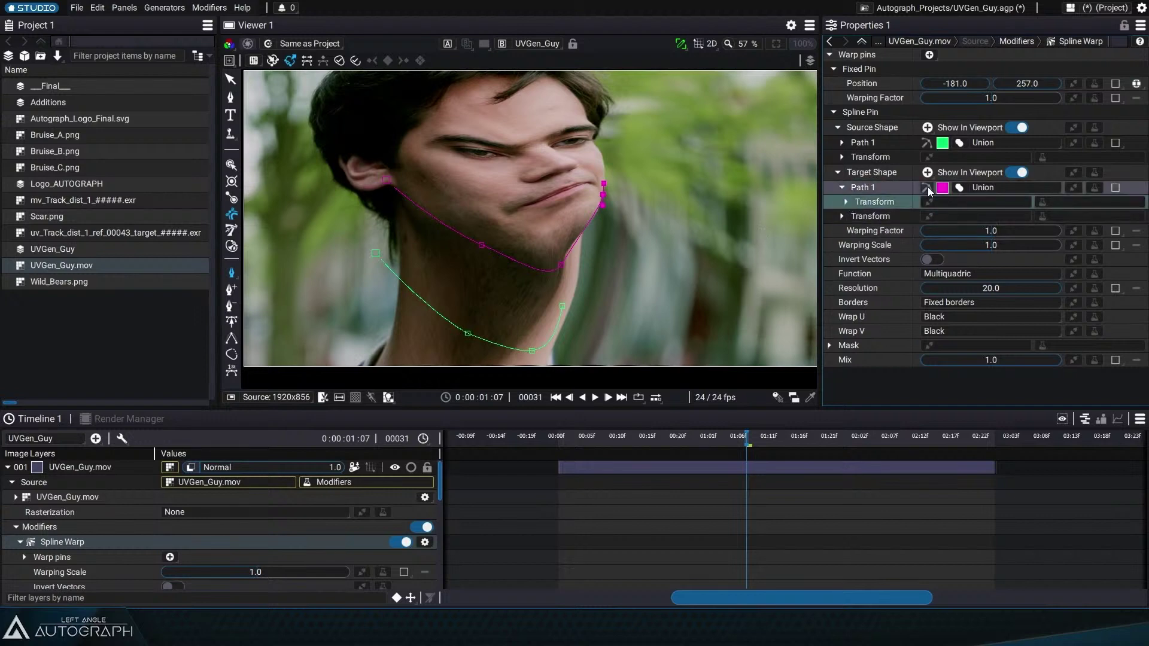
click(846, 215)
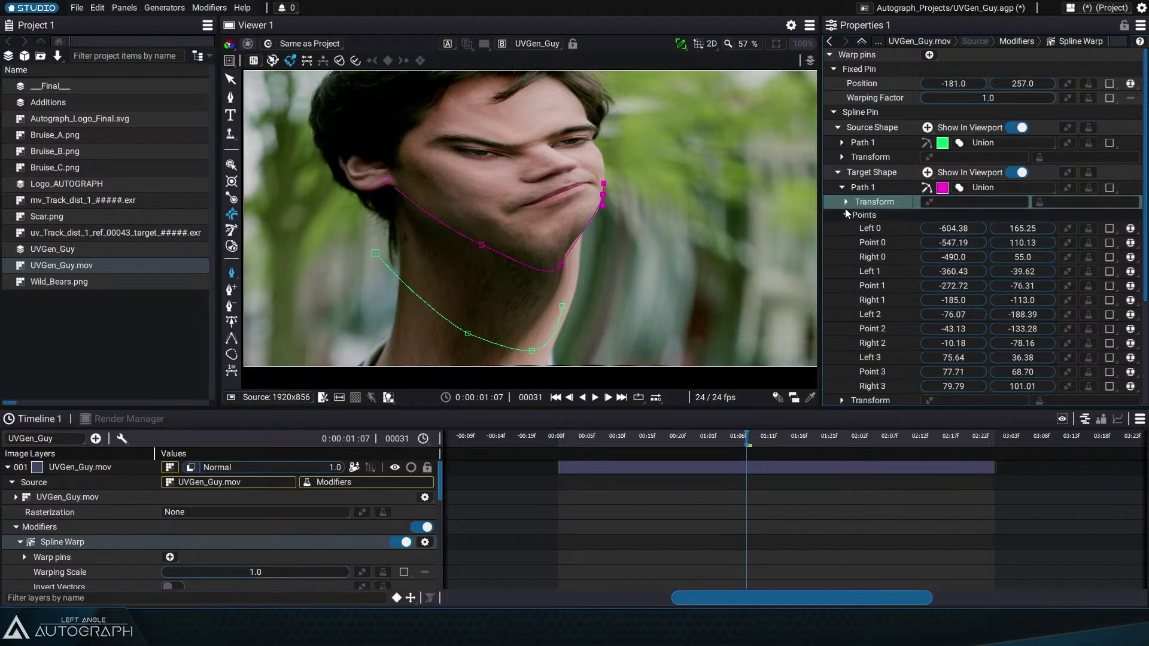
click(847, 217)
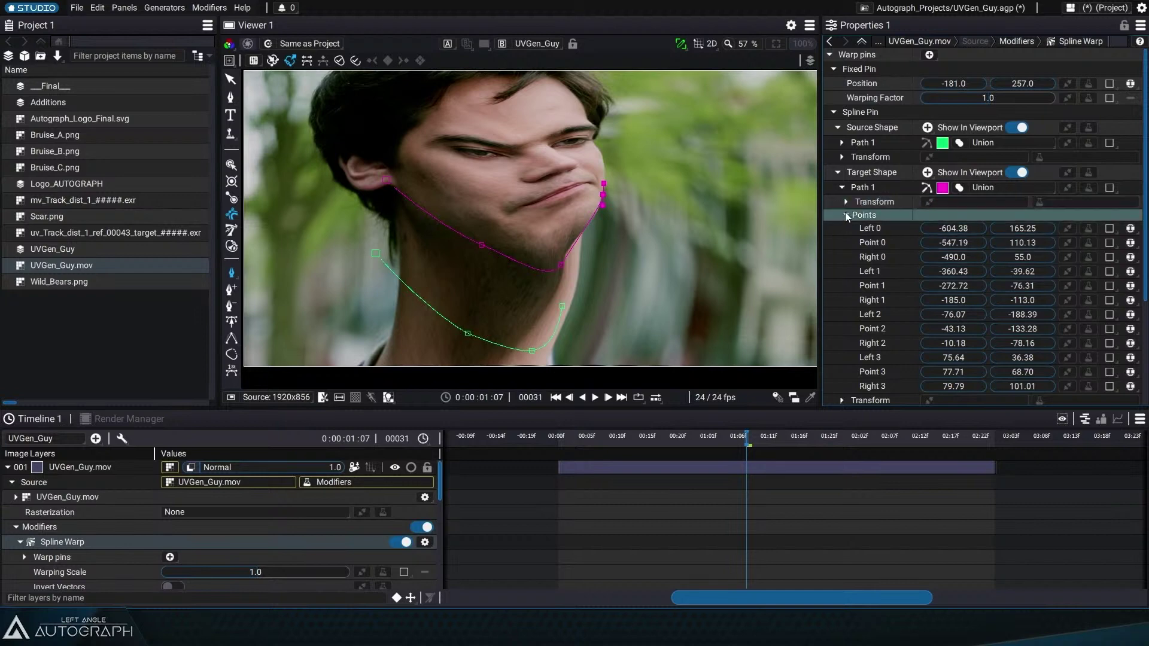
click(846, 216)
click(846, 202)
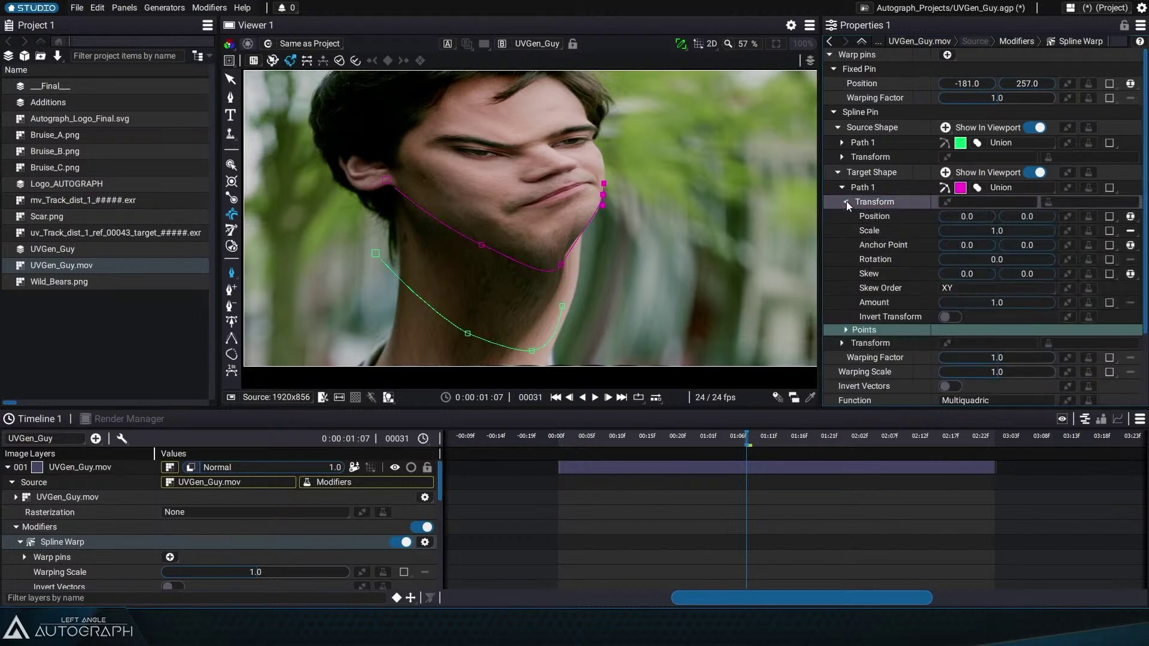
click(842, 187)
Step: Try a different Warping Scale for the jaw deformation, and undo the change
mouse_move(1006, 221)
mouse_down()
mouse_move(970, 221)
mouse_move(1008, 236)
mouse_up()
mouse_move(991, 230)
mouse_down()
mouse_move(947, 230)
mouse_move(983, 231)
mouse_up()
key(ctrl+z)
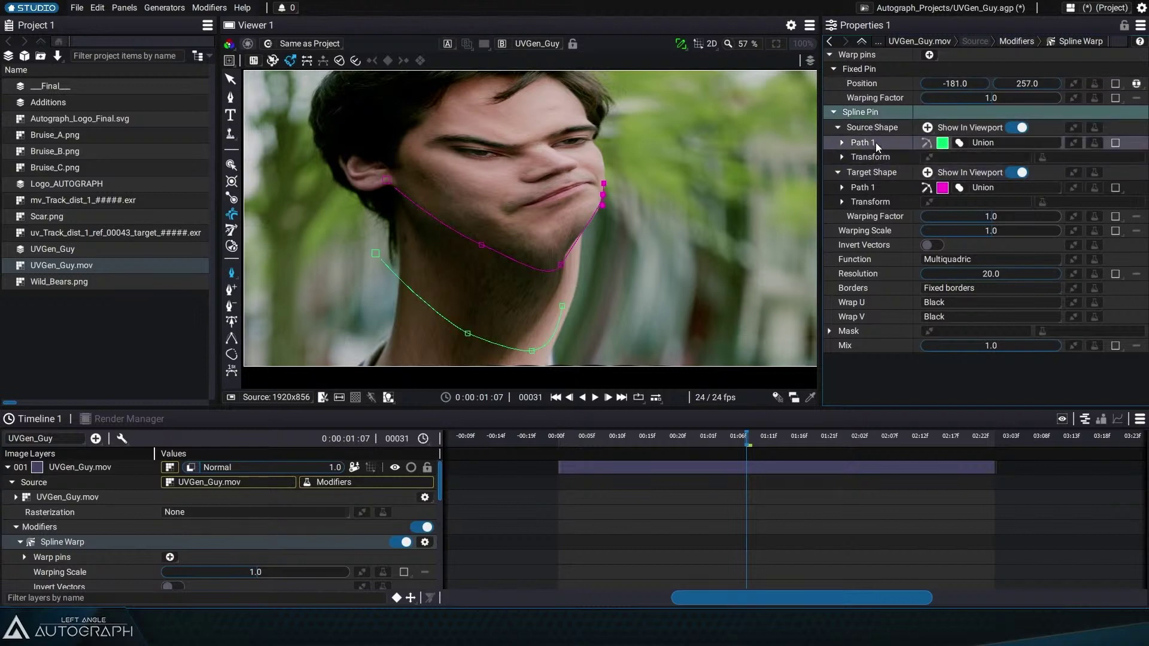
Step: Delete the Spline Pin and the Fixed Pin from the Spline Warp modifier
key(Delete)
click(852, 70)
key(Delete)
Step: Draw a closed Flow Pin path around the man's face, running from the temple past the jaw, chin and cheek to the forehead
click(233, 229)
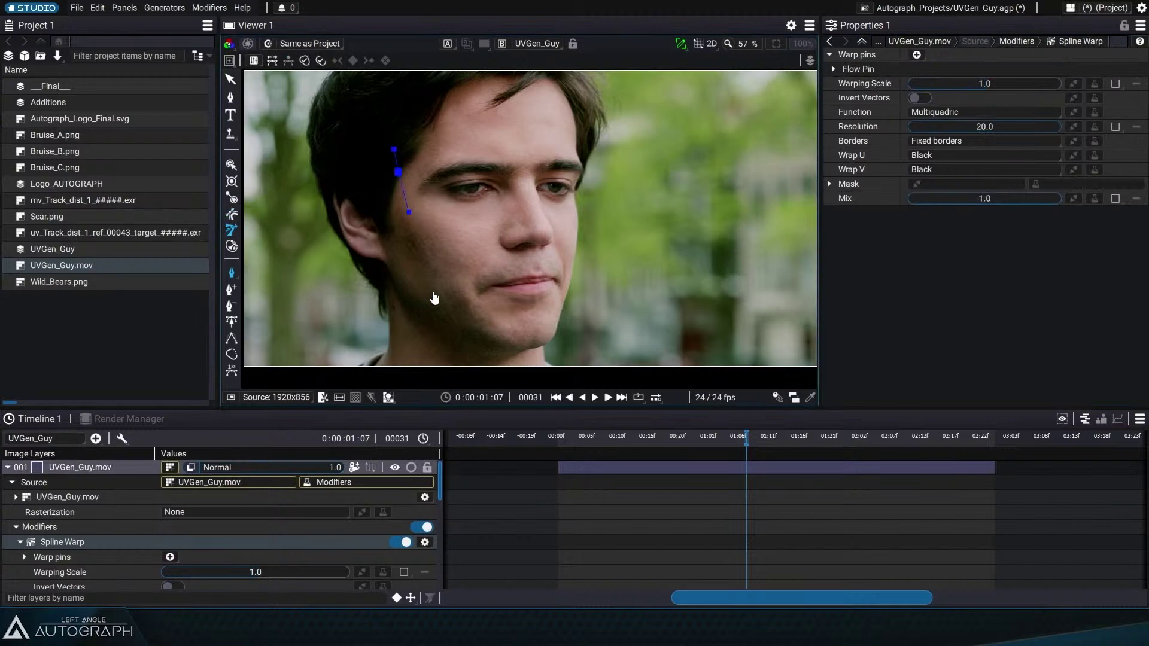
drag(425, 263, 432, 297)
drag(573, 304, 611, 261)
drag(602, 215, 590, 172)
mouse_move(554, 133)
mouse_down()
mouse_move(524, 122)
mouse_move(456, 128)
mouse_up()
click(398, 172)
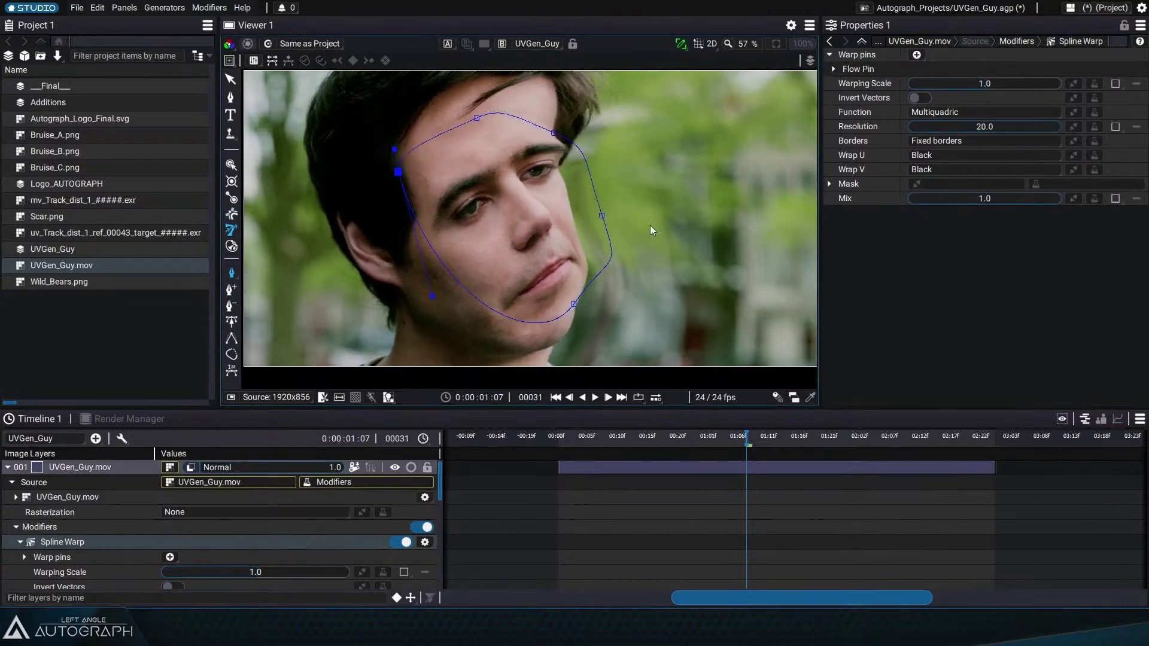
Step: Reshape the Flow Pin path by moving its cheek, chin and forehead points, and try stronger warping with a Warping Scale of 1.30
drag(602, 216, 602, 197)
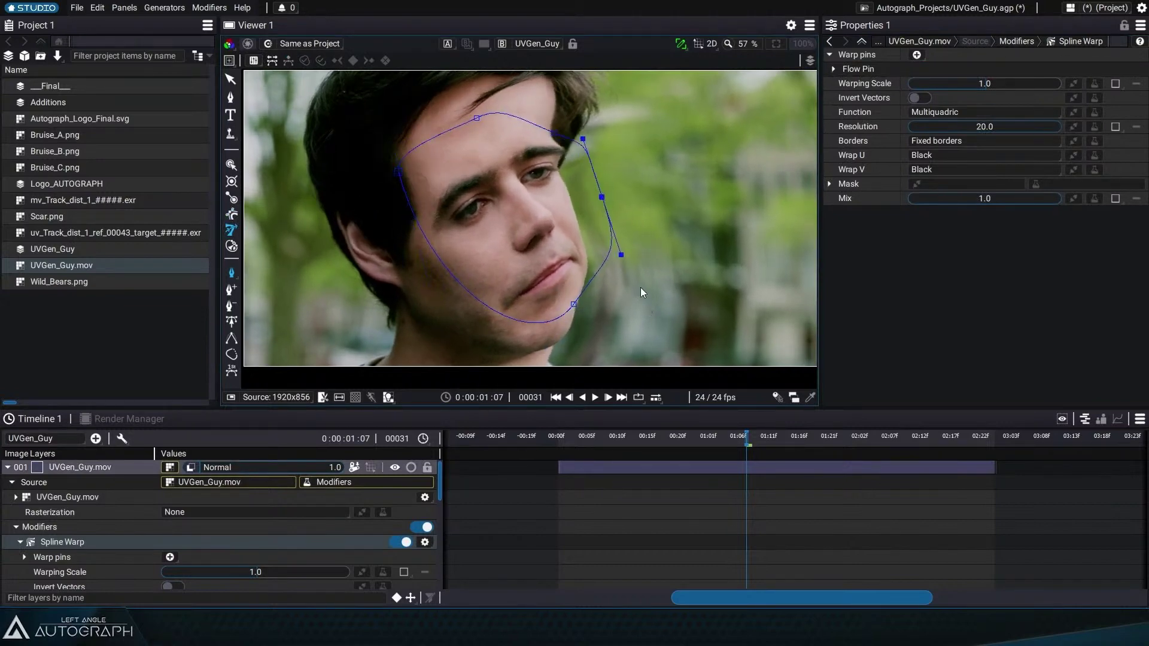
drag(568, 307, 577, 322)
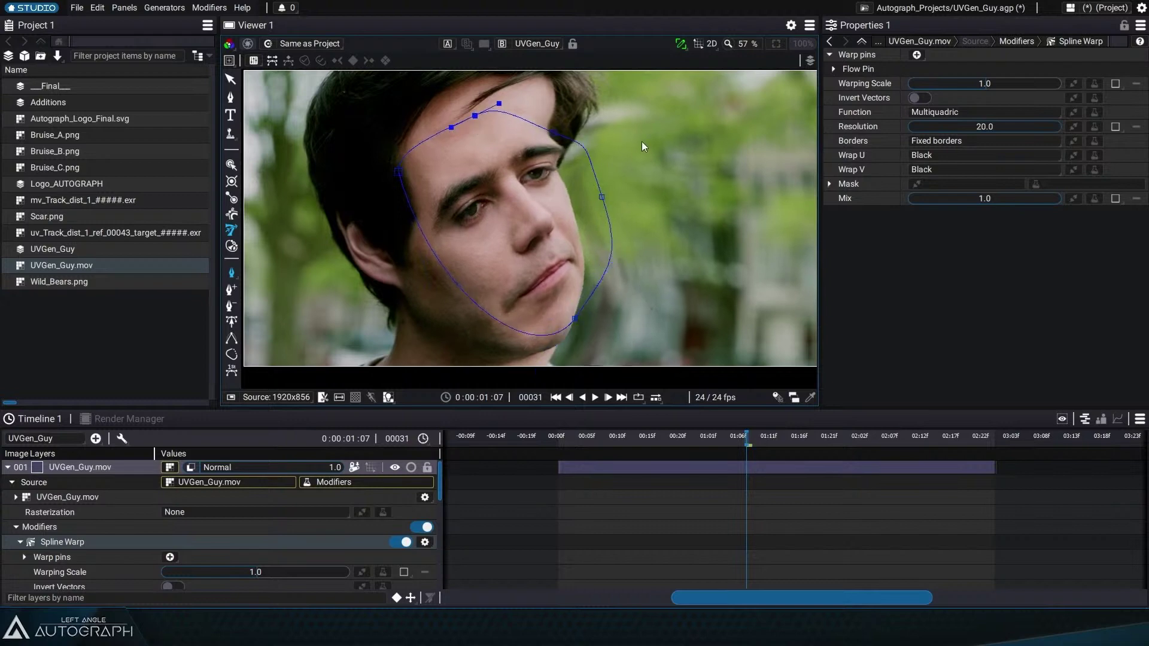
mouse_move(985, 83)
mouse_down()
mouse_move(1011, 83)
mouse_move(916, 83)
mouse_move(1020, 83)
mouse_move(916, 83)
mouse_move(999, 83)
mouse_up()
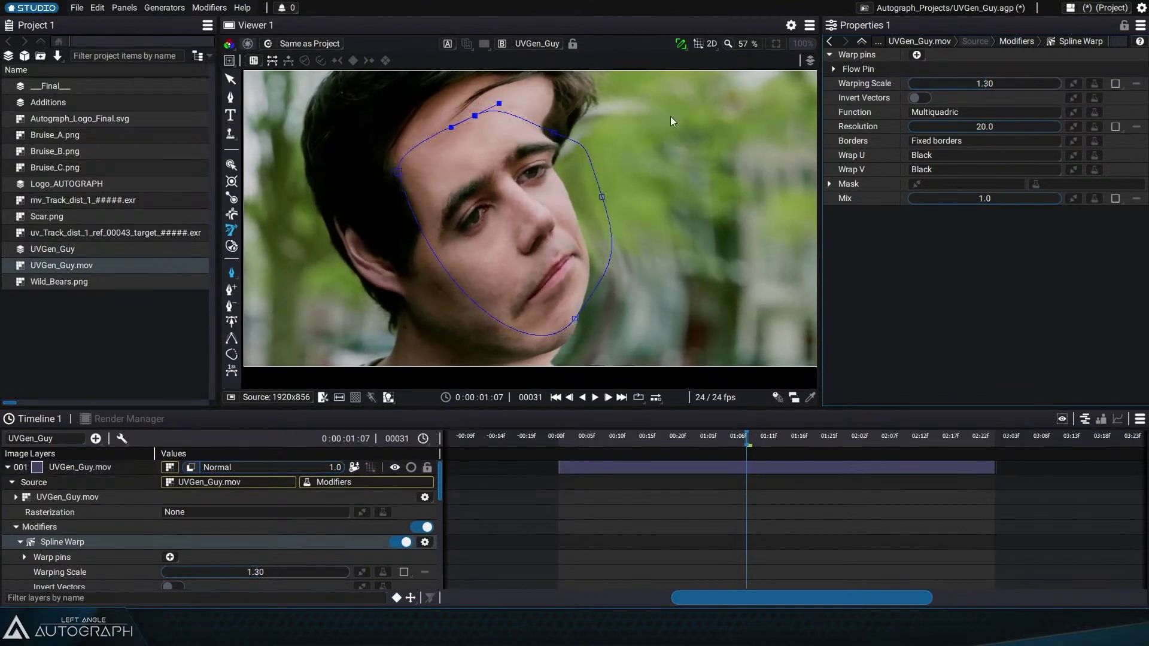
drag(555, 134, 559, 119)
mouse_move(979, 84)
mouse_down()
mouse_move(1070, 83)
mouse_move(944, 84)
mouse_move(1017, 84)
mouse_move(974, 89)
mouse_move(1018, 84)
mouse_move(985, 85)
mouse_up()
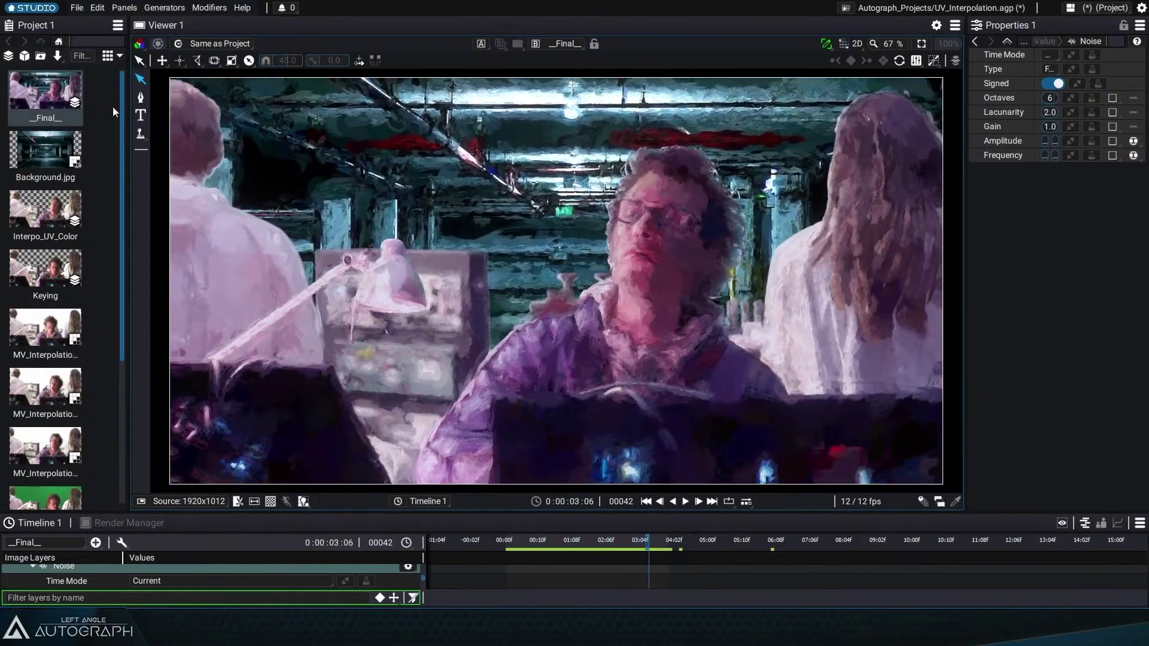
Step: Resize the workspace of the UV_Interpolation project, giving more room to the project items, timeline and properties
drag(127, 124, 267, 132)
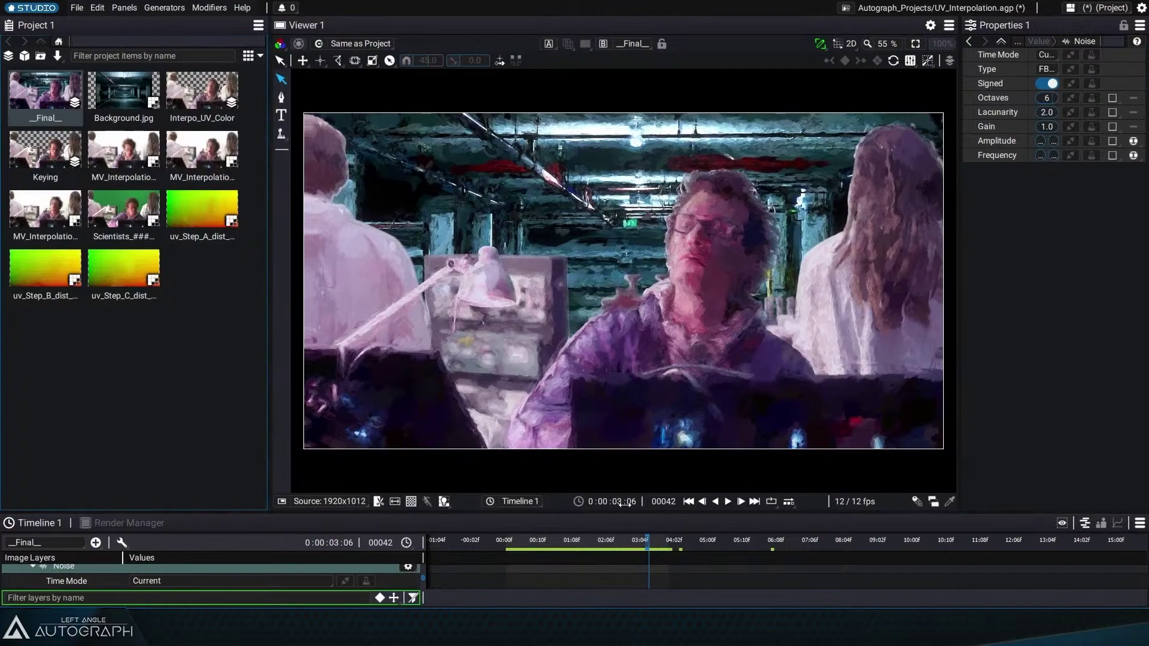
drag(626, 513, 626, 478)
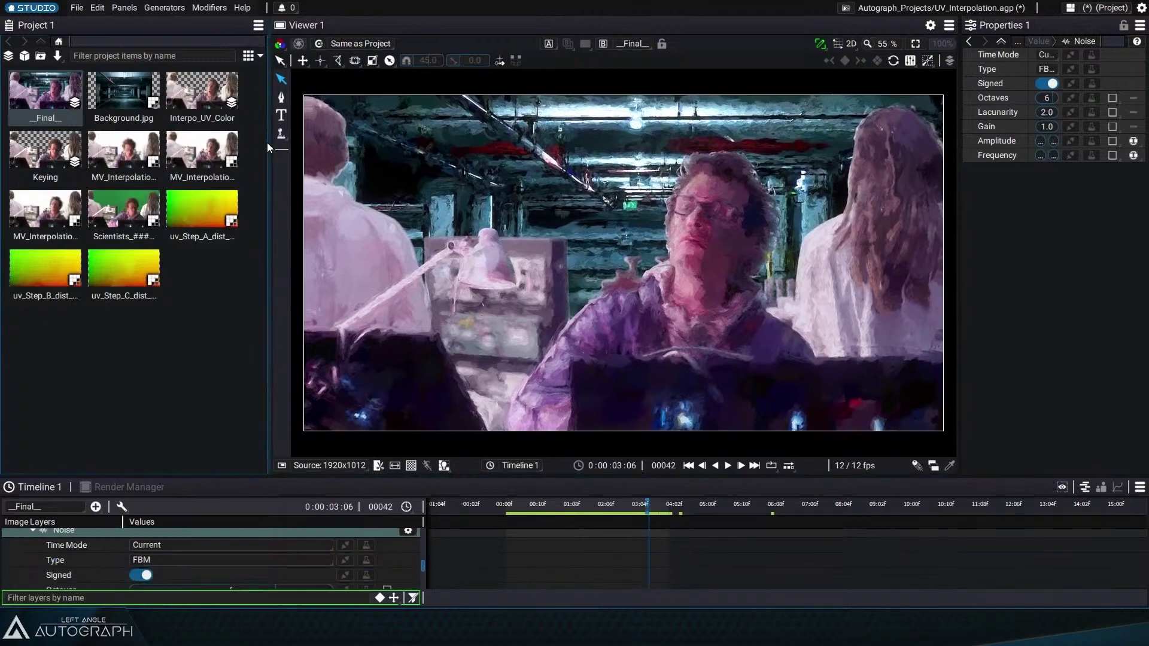
mouse_move(268, 144)
mouse_down()
mouse_move(310, 153)
mouse_move(249, 153)
mouse_up()
drag(952, 96, 838, 94)
drag(249, 179, 190, 180)
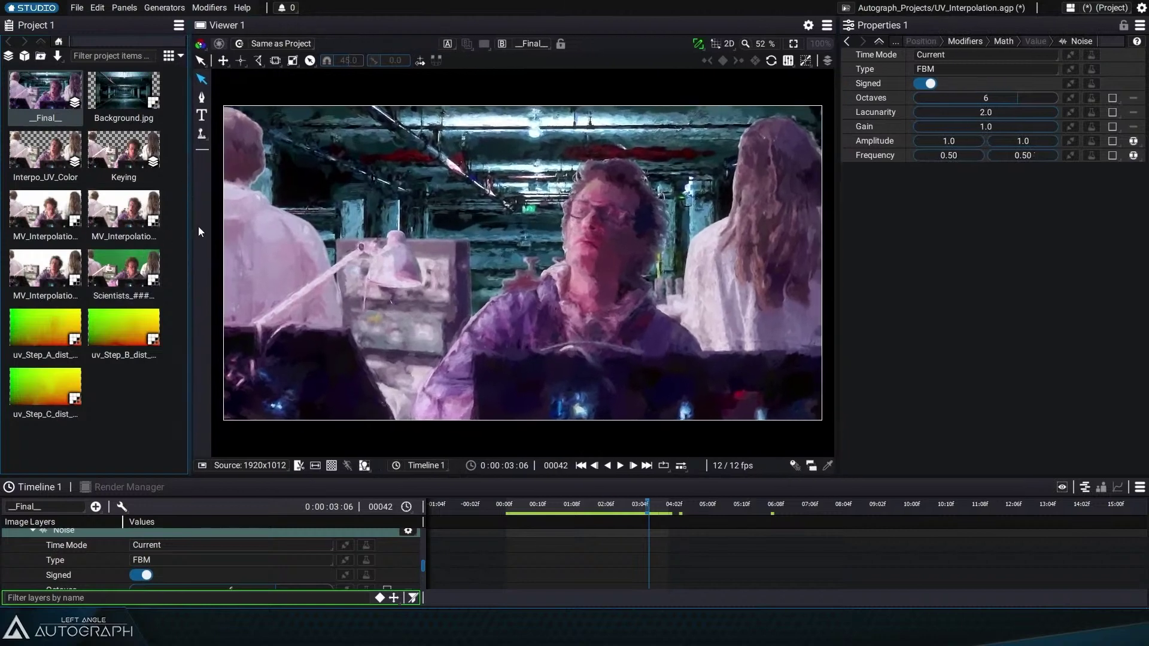
Step: Examine the Scientists_####.exr green-screen source and the Keying composition's Scientists layer with its Color Difference Key and mask path
click(124, 270)
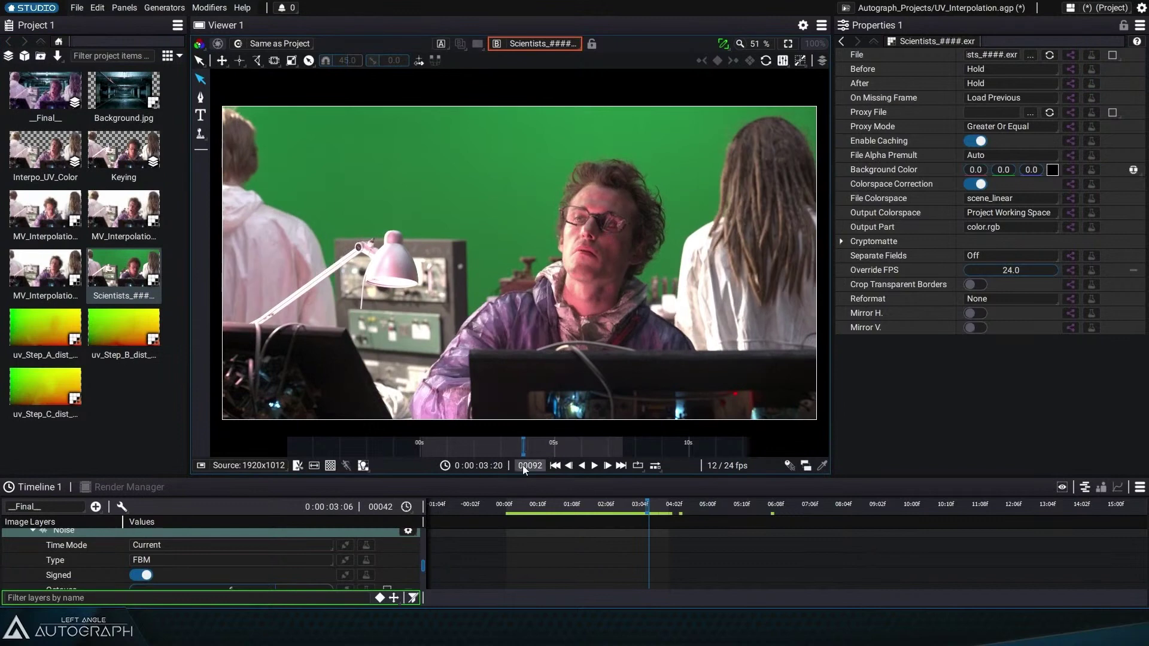
click(123, 153)
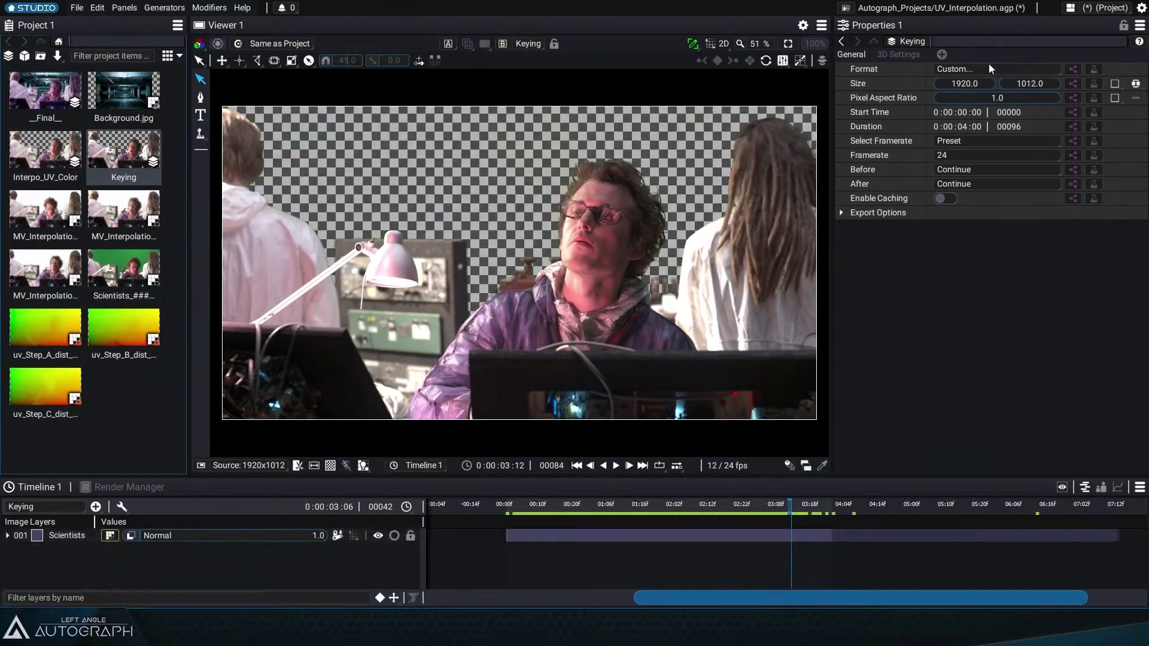
click(57, 536)
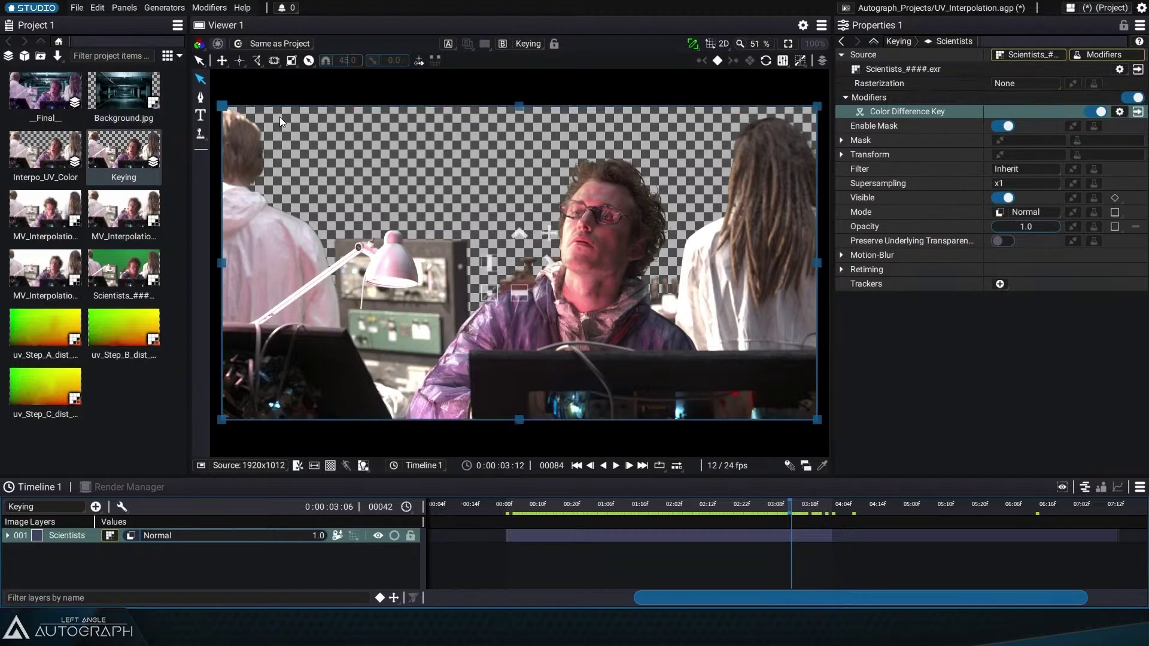
click(200, 98)
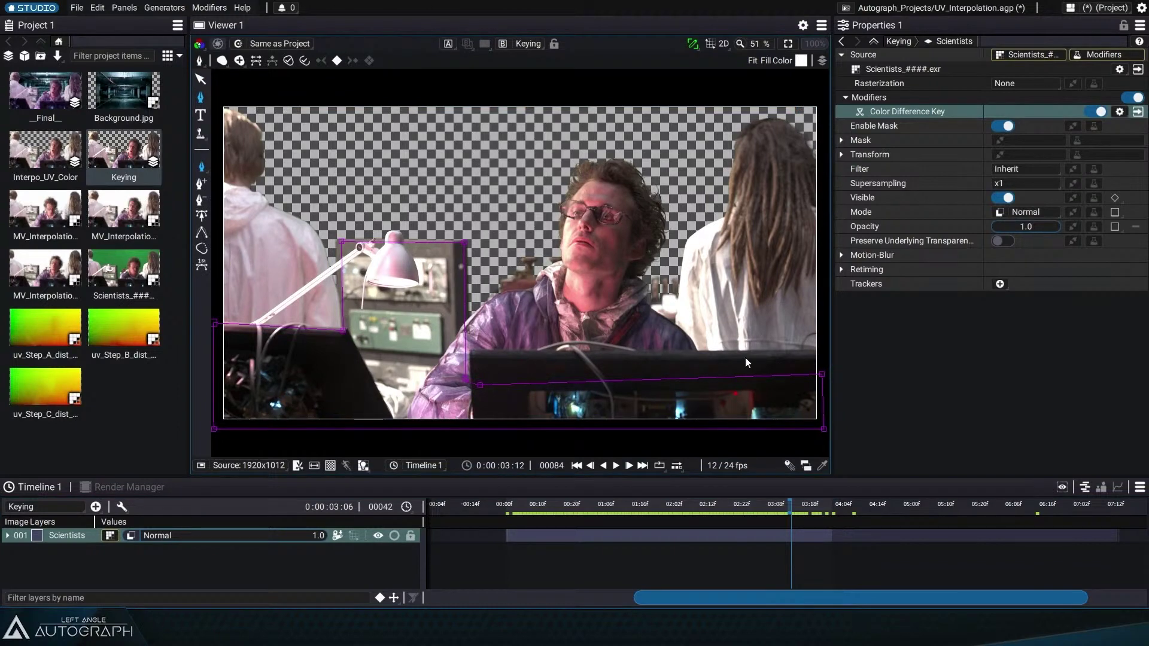
Step: Scrub the Keying composition from its first frame to frame 95 to review the keyed footage
drag(745, 506, 722, 508)
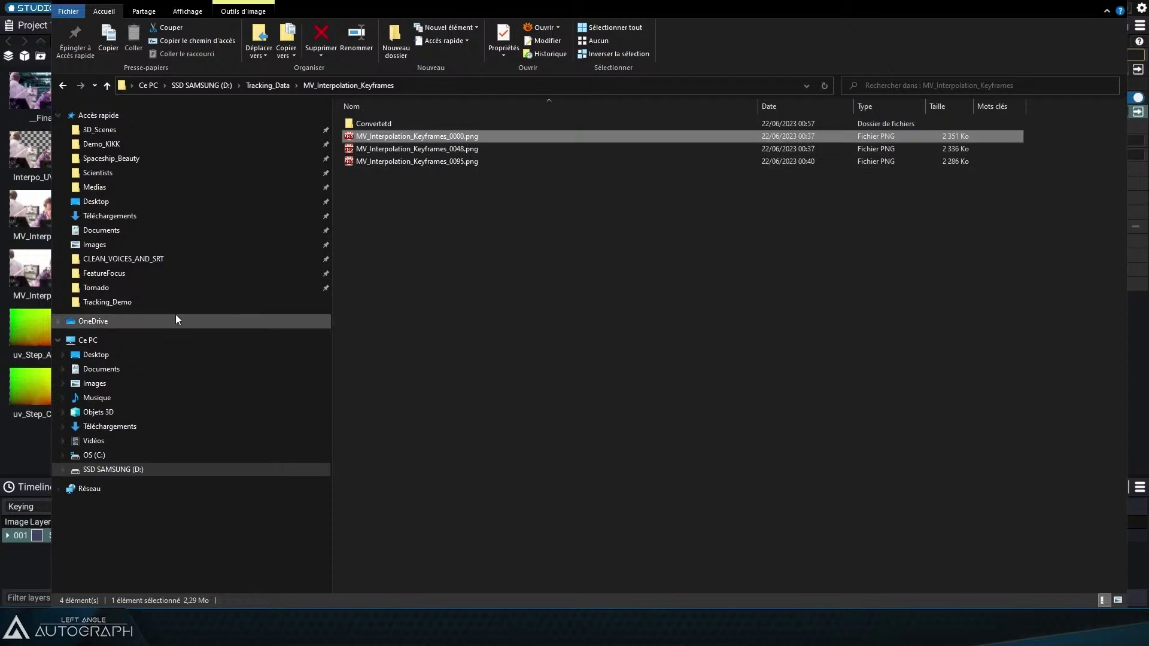
click(24, 459)
click(503, 505)
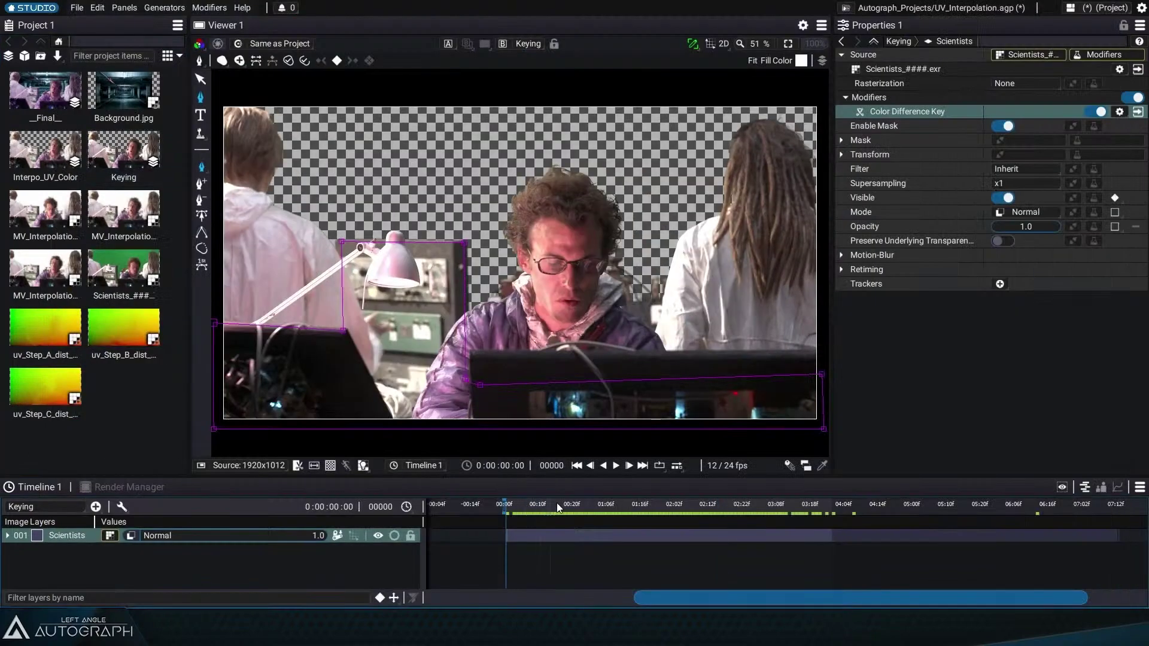
drag(633, 513, 821, 507)
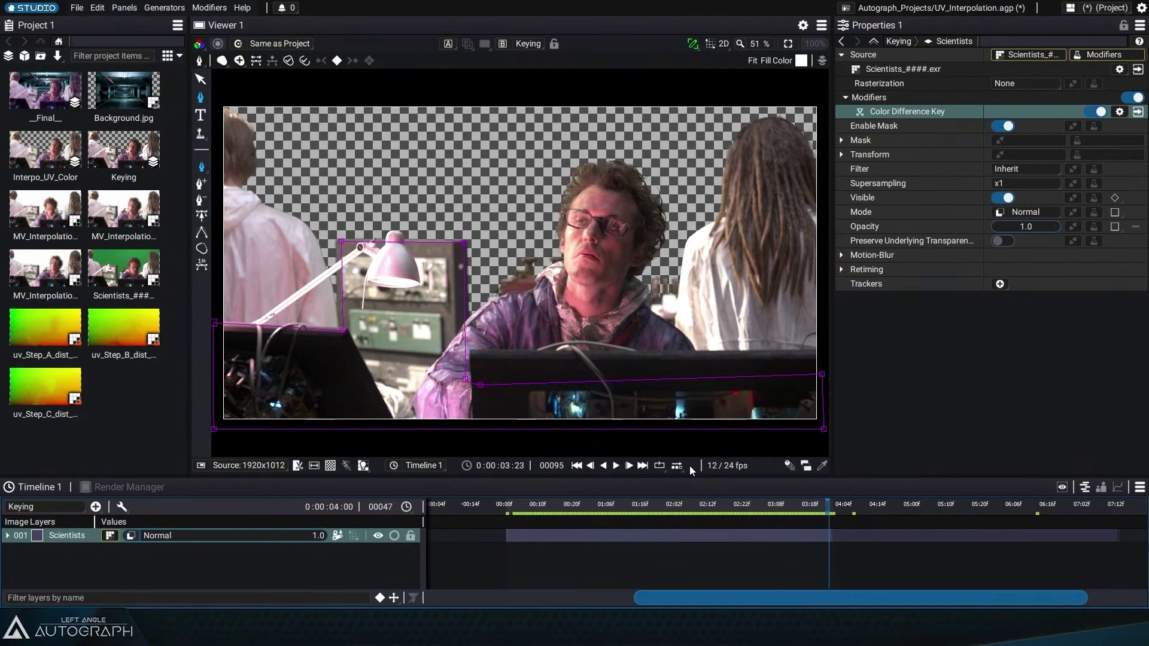
Step: Switch to the file explorer and view the exported MV_Interpolation_Keyframes PNG images for frames 0000, 0048 and 0095
key(alt+Tab)
double_click(428, 140)
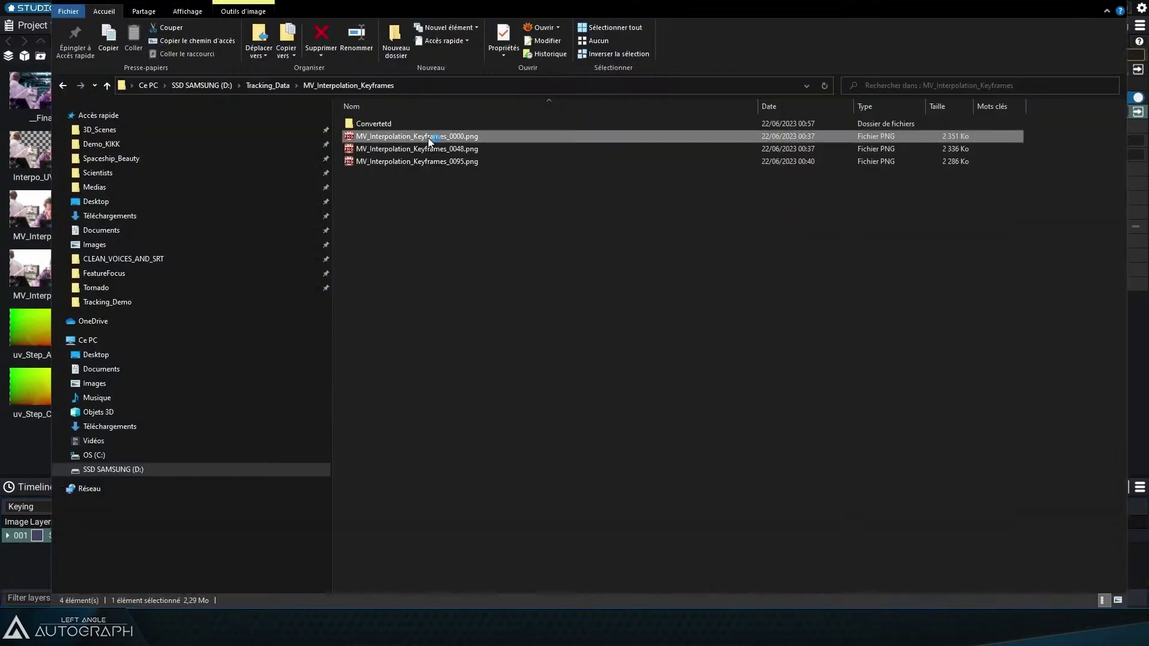
key(Right)
key(Right)
key(Right)
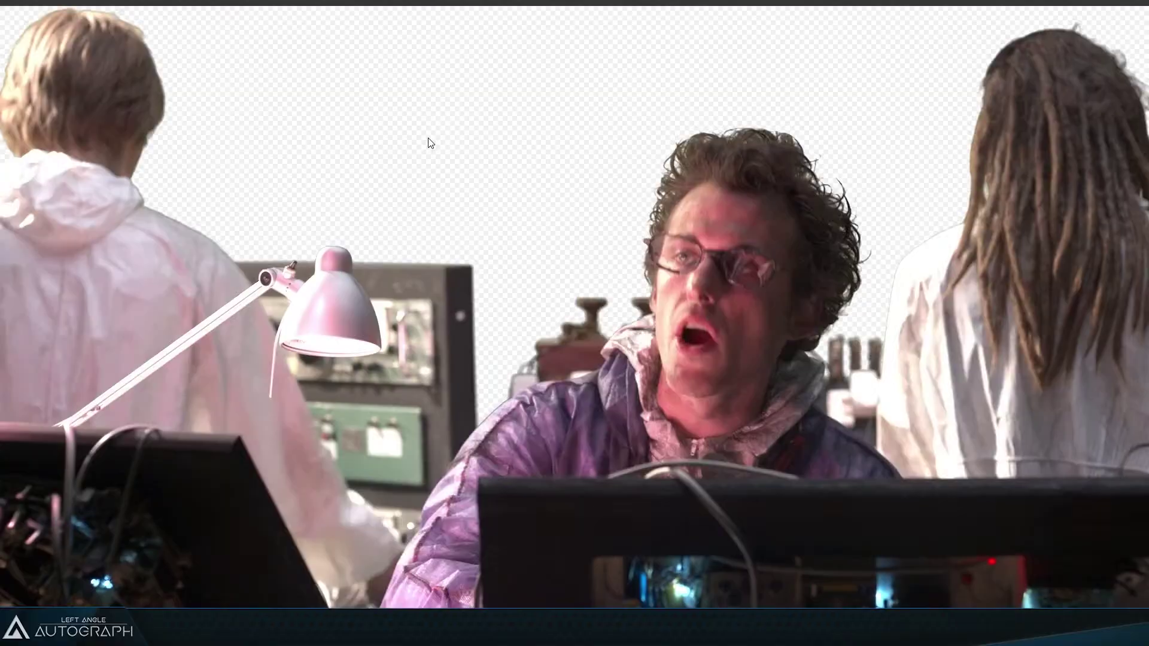
key(Escape)
Step: Open the Convertetd folder and compare the painted keyframe images A, B and C and the painted Background.jpg
double_click(399, 124)
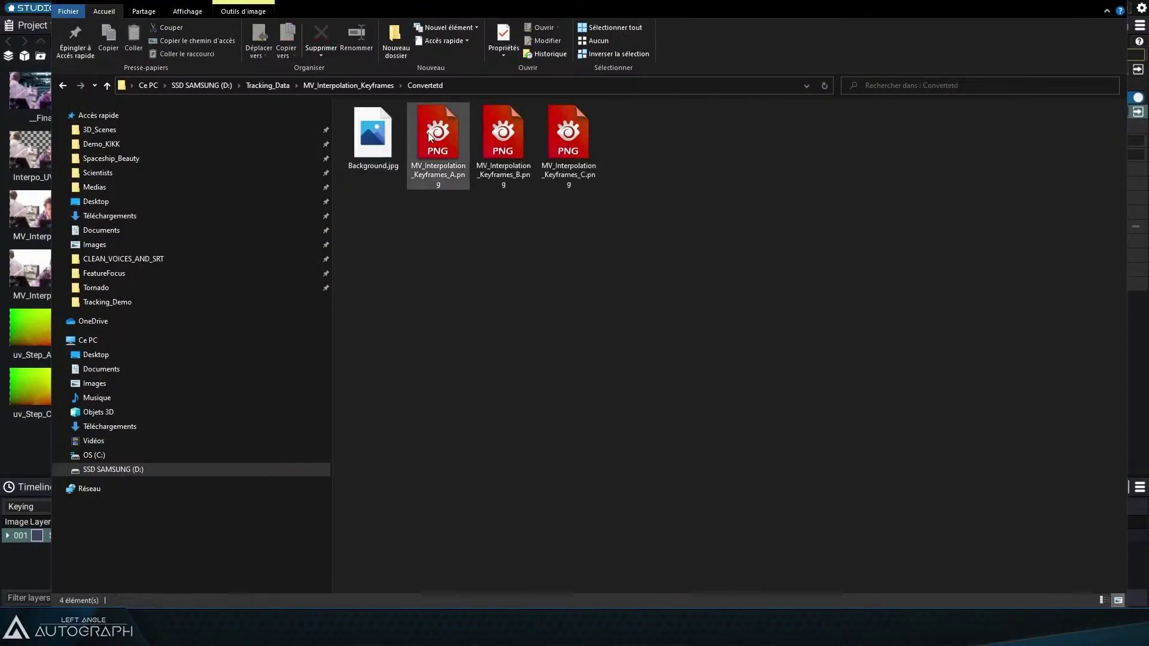
double_click(433, 137)
key(Right)
key(Right)
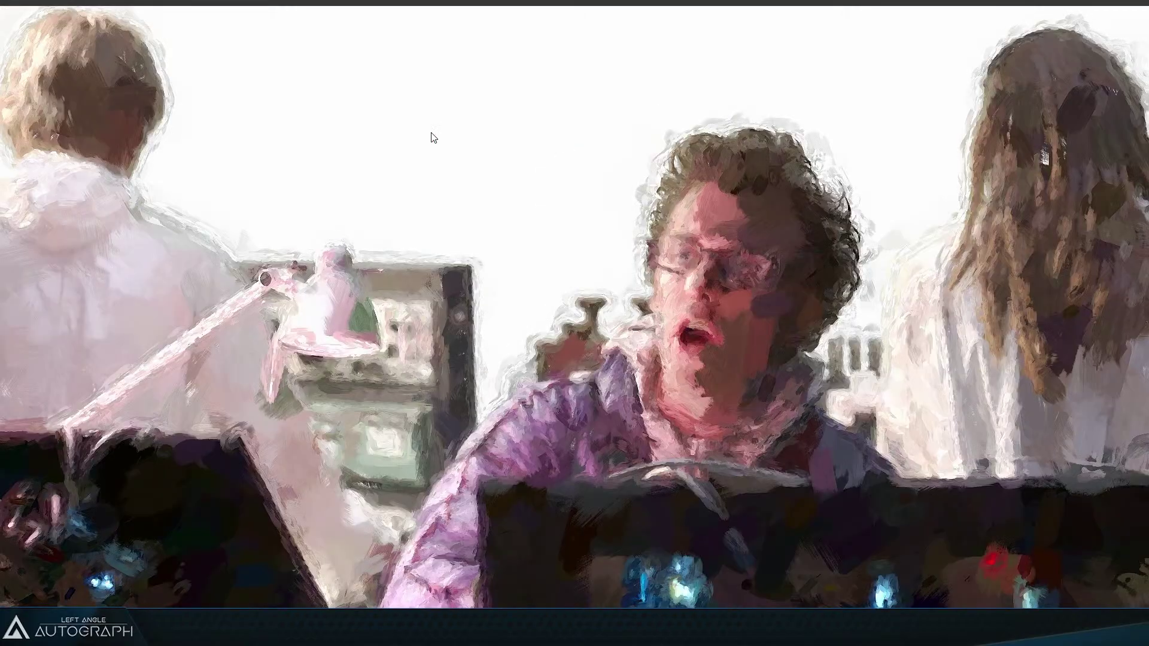
key(Left)
key(Left)
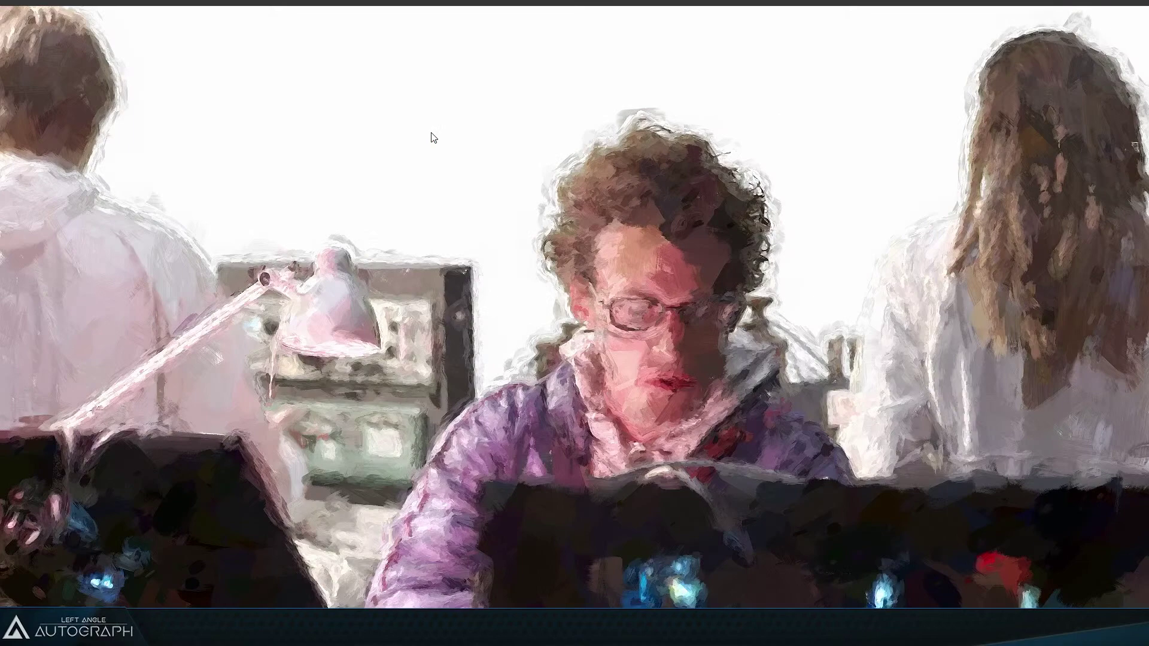
key(Right)
key(Right)
key(Left)
key(Left)
key(Right)
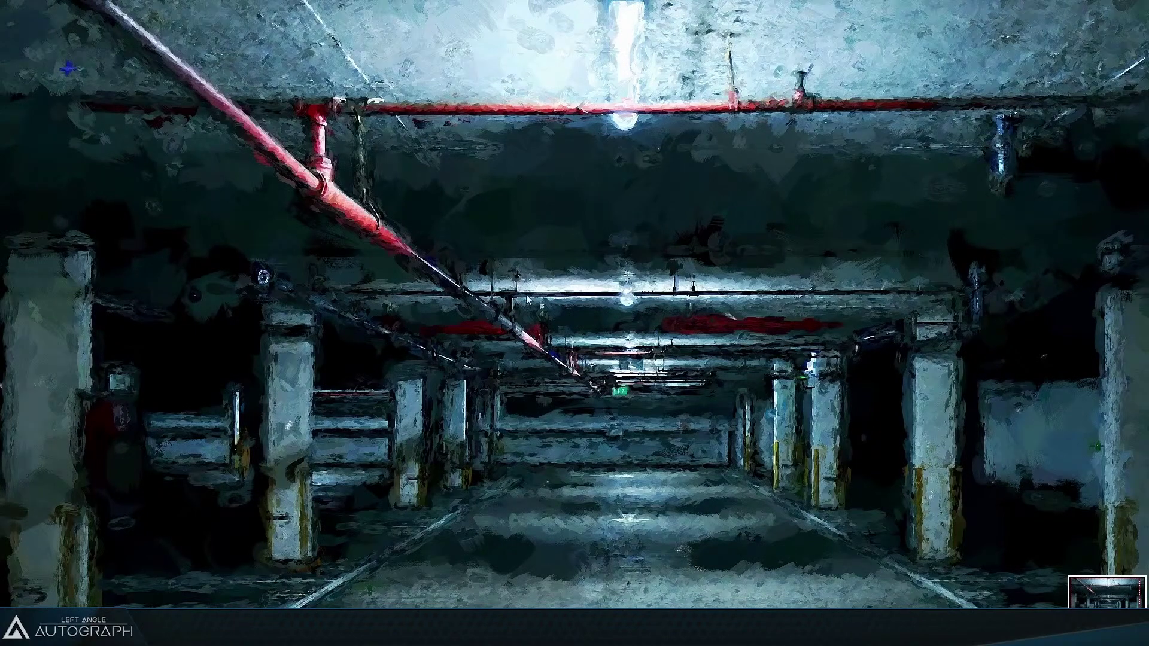
key(Escape)
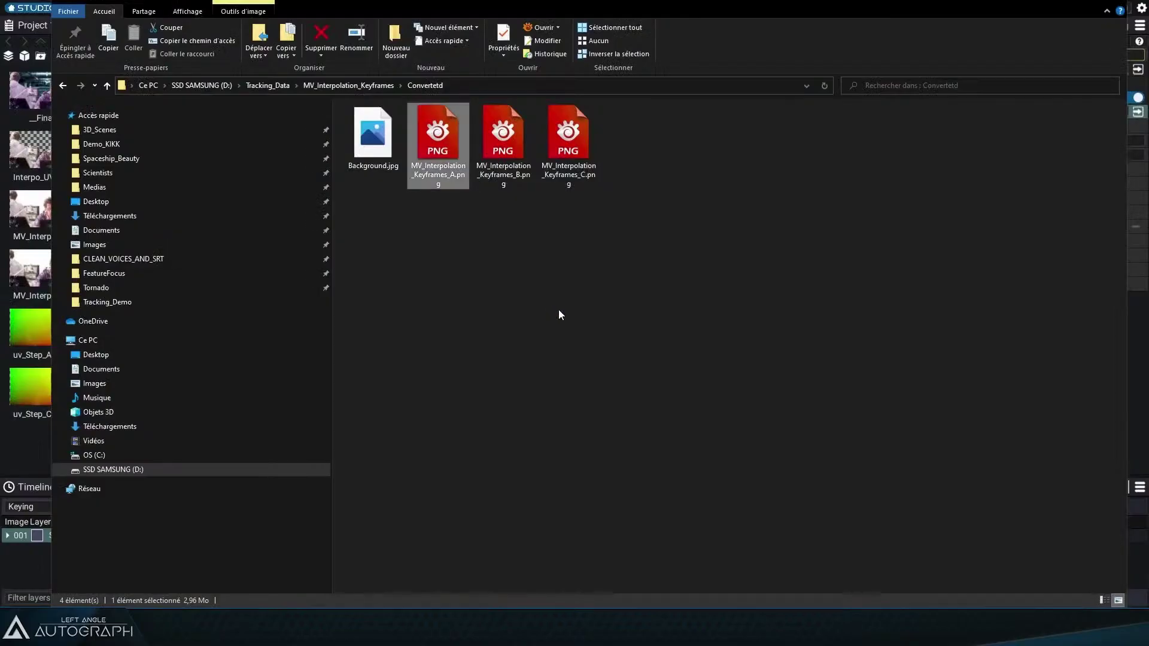
Step: Switch back to Autograph, widen the project item area, and view the imported MV_Interpolation_Keyframes images A, B and C
click(27, 475)
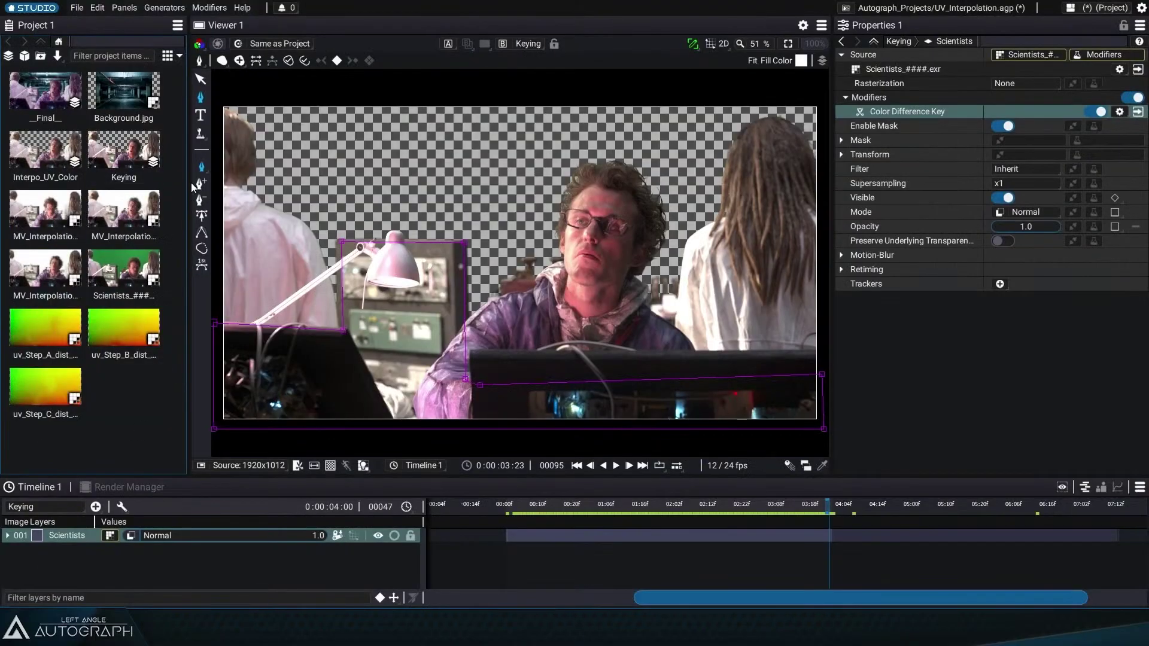
drag(190, 173, 259, 172)
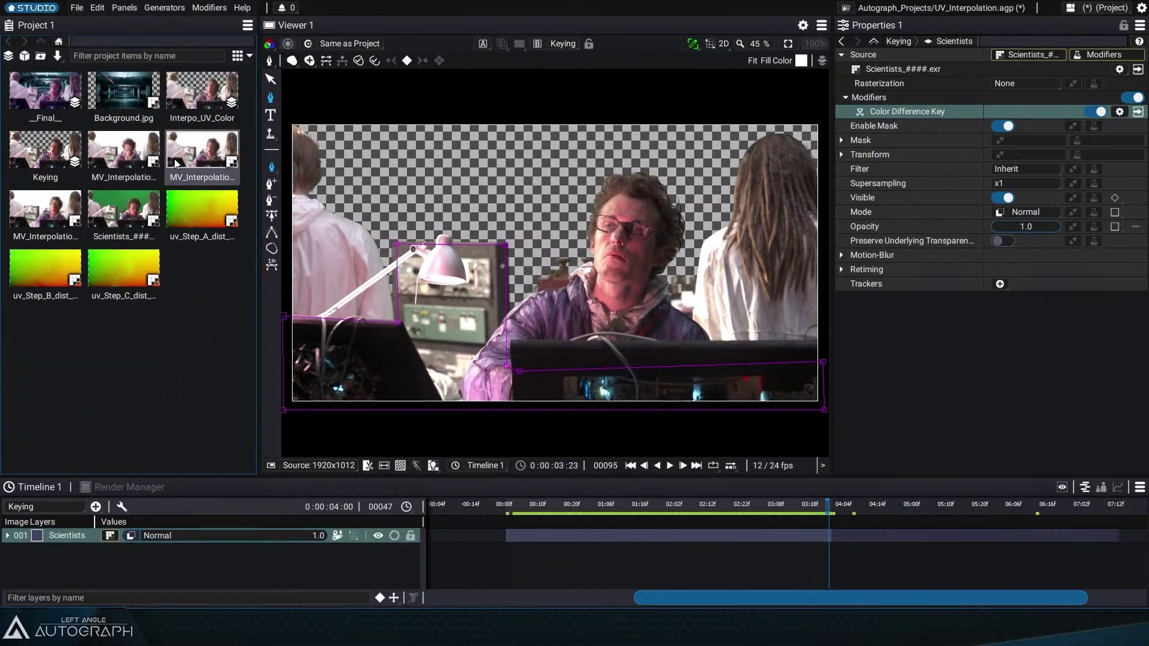
double_click(124, 150)
double_click(220, 153)
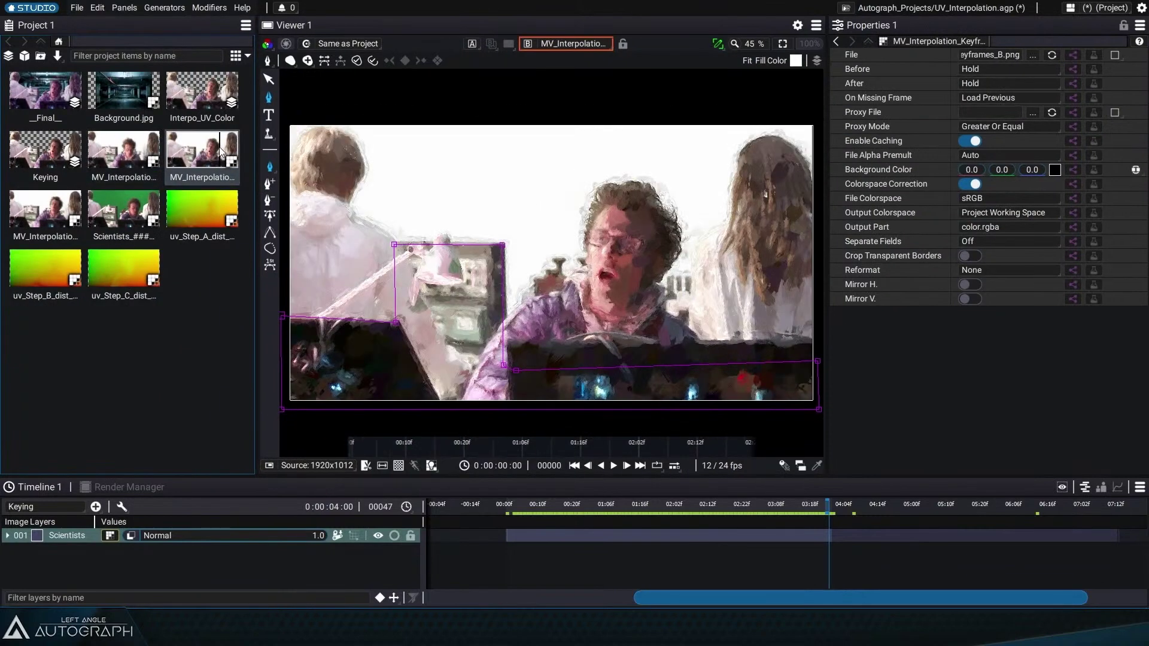
double_click(64, 210)
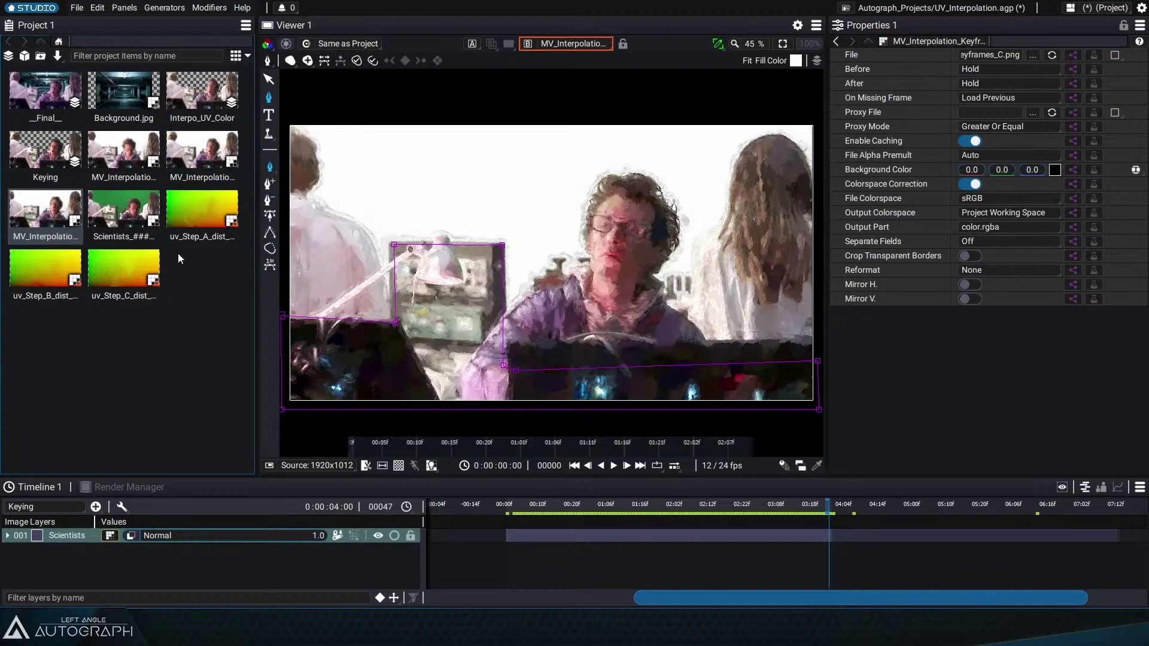
Step: Review the movement in the Keying composition by scrubbing its timeline, and view the uv_Step_A UV map sequence
double_click(54, 155)
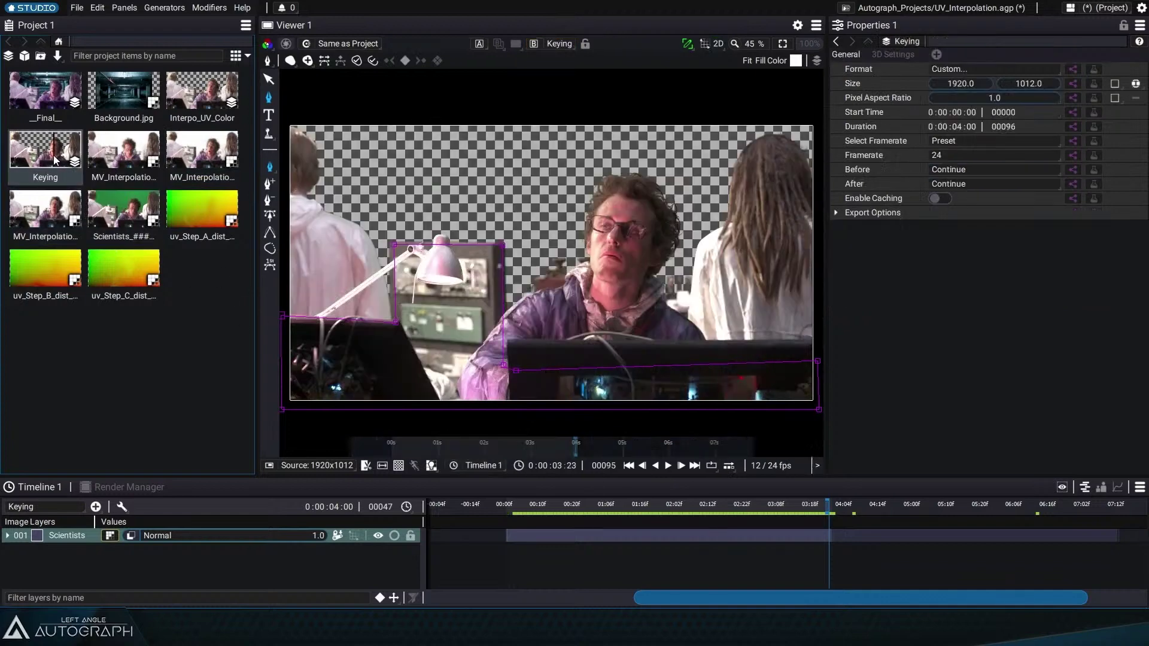
click(537, 507)
drag(538, 509, 747, 521)
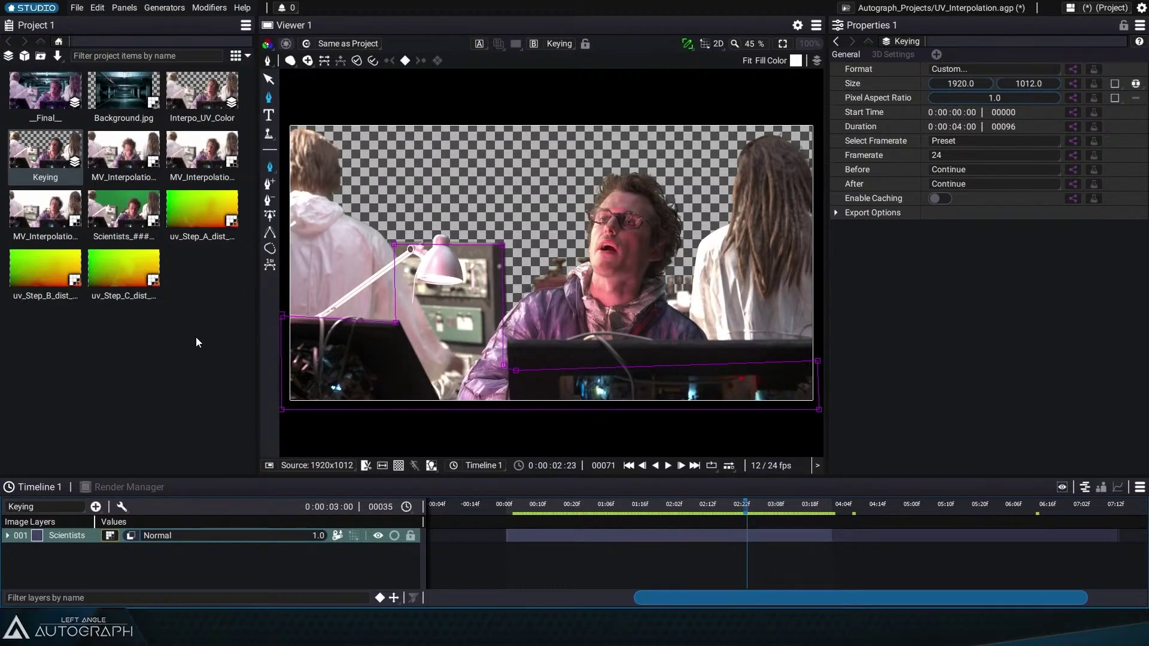
double_click(203, 207)
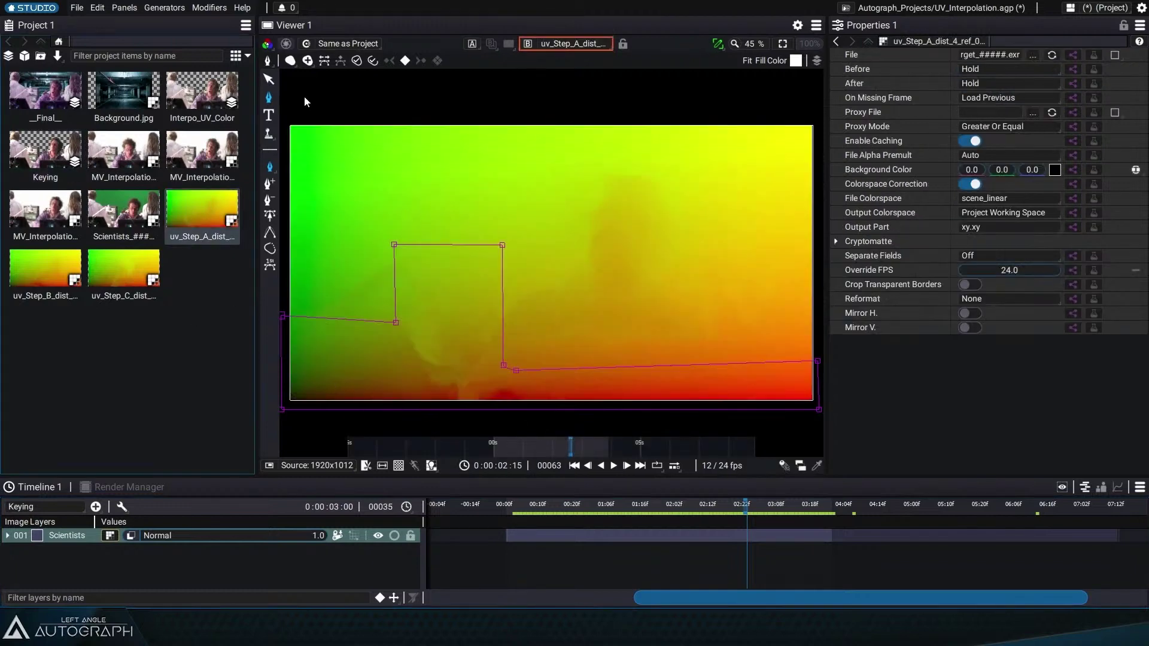
Step: Activate the selection tool to hide the mask outline and scrub through the uv_Step_A UV map sequence
click(270, 80)
drag(509, 449, 493, 443)
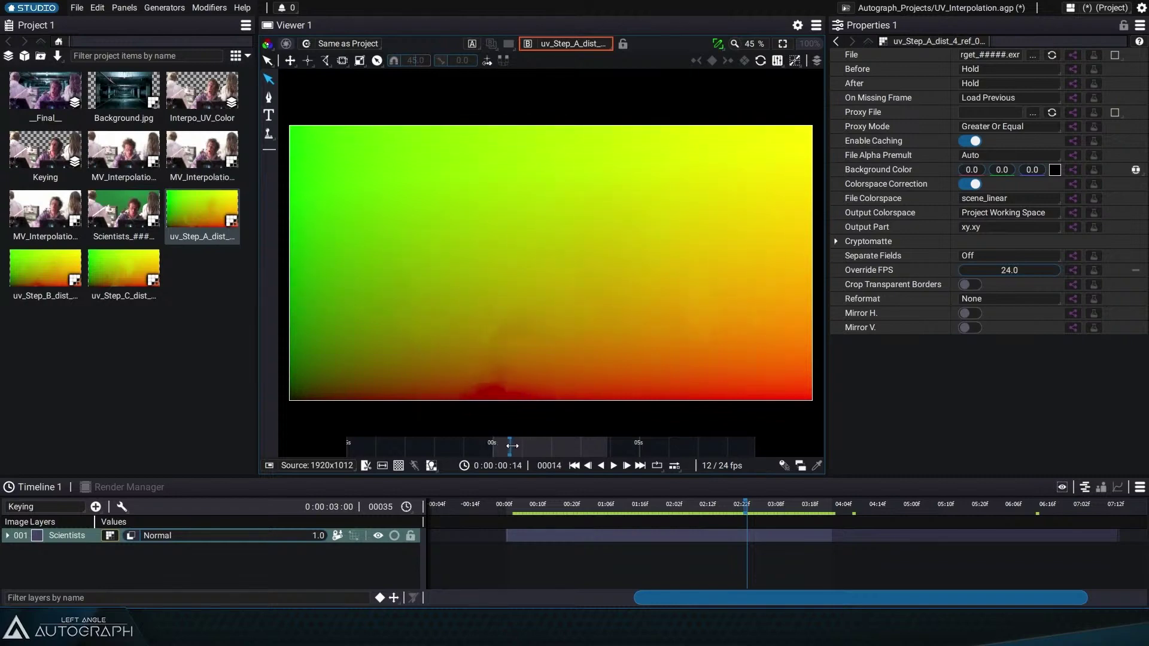
drag(537, 445, 569, 448)
Step: View the uv_Step_B and uv_Step_C UV map sequences, scrubbing each to examine its distortion over time
click(36, 264)
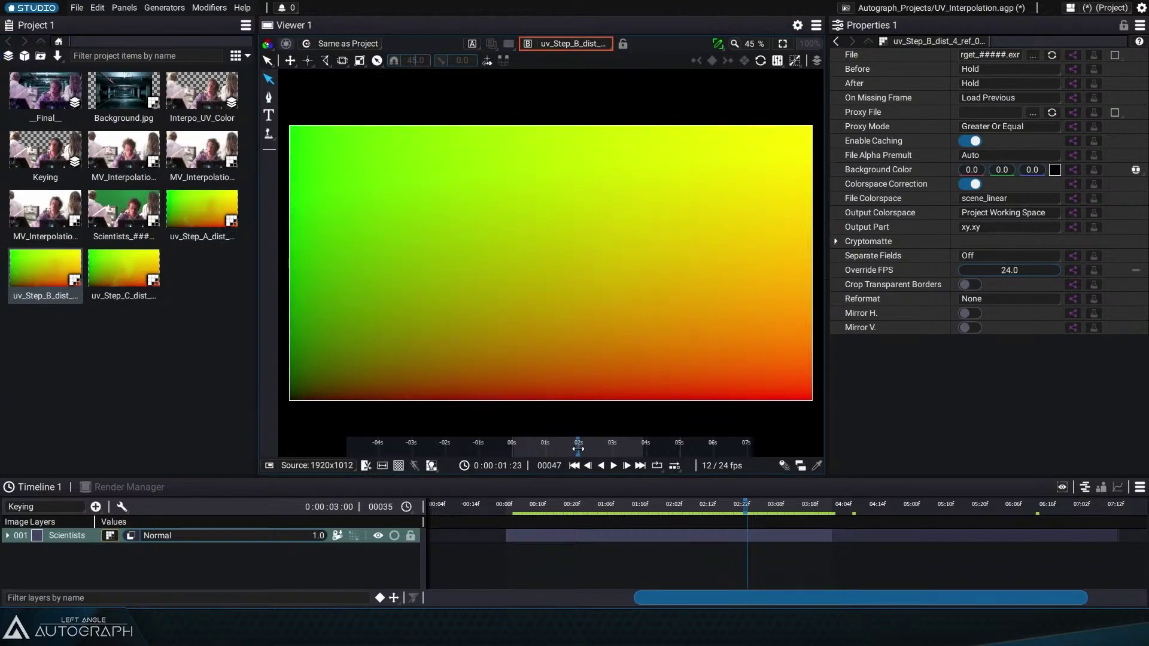
drag(587, 448, 575, 449)
drag(580, 442, 579, 443)
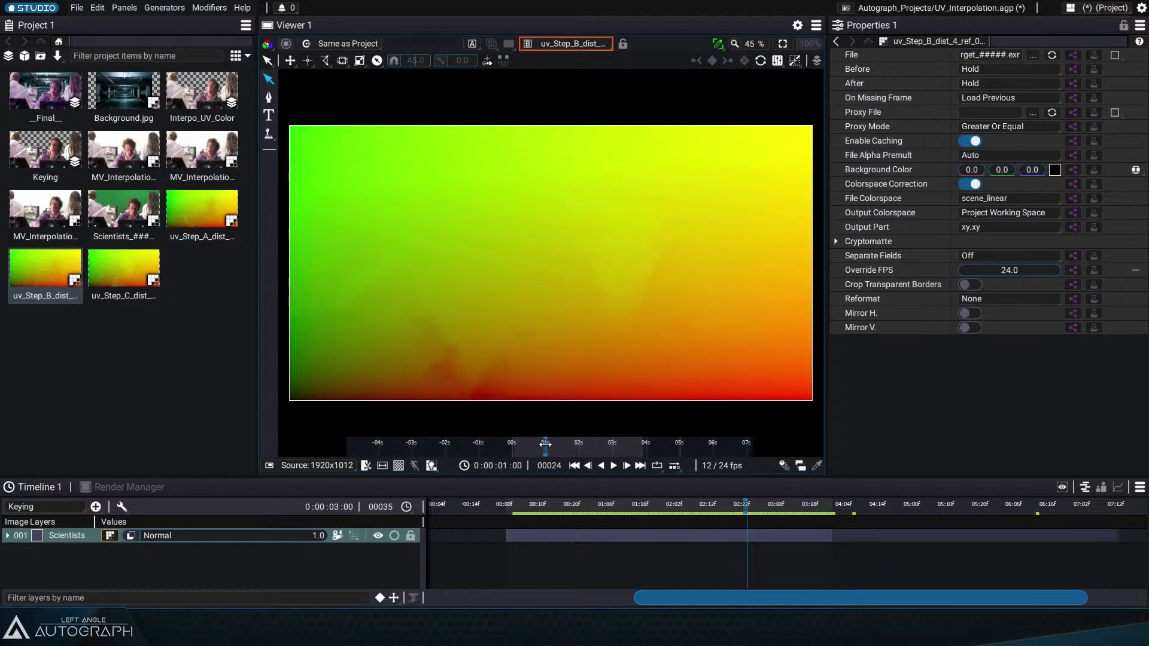
drag(538, 444, 618, 450)
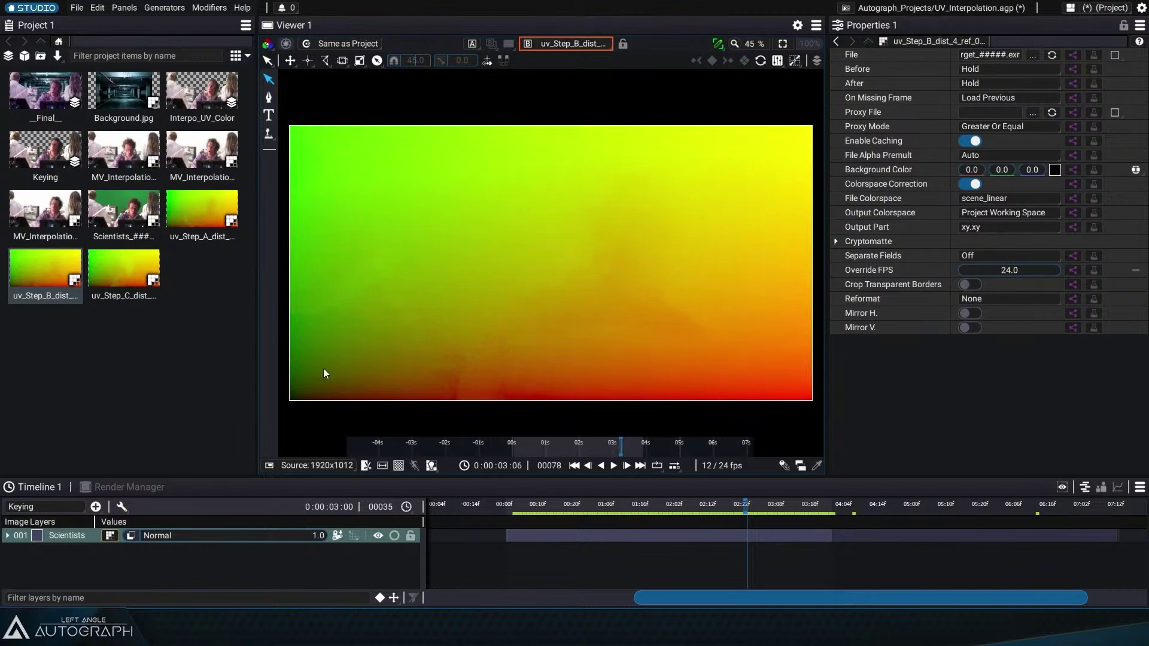
click(123, 273)
drag(623, 446, 658, 444)
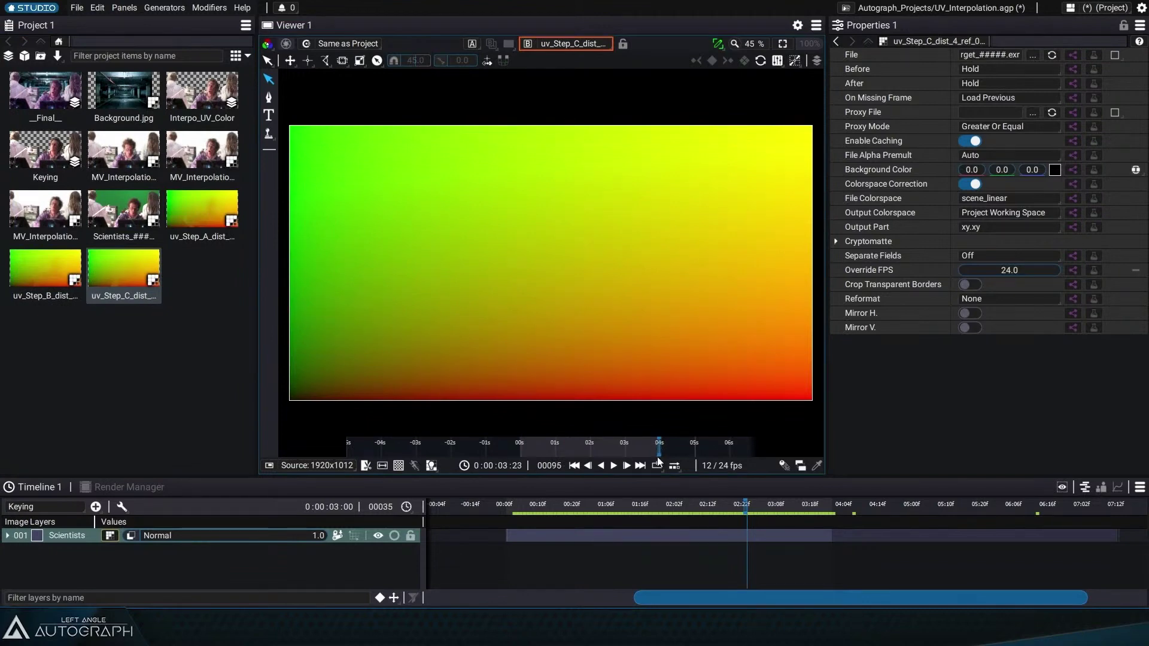
drag(656, 452, 572, 457)
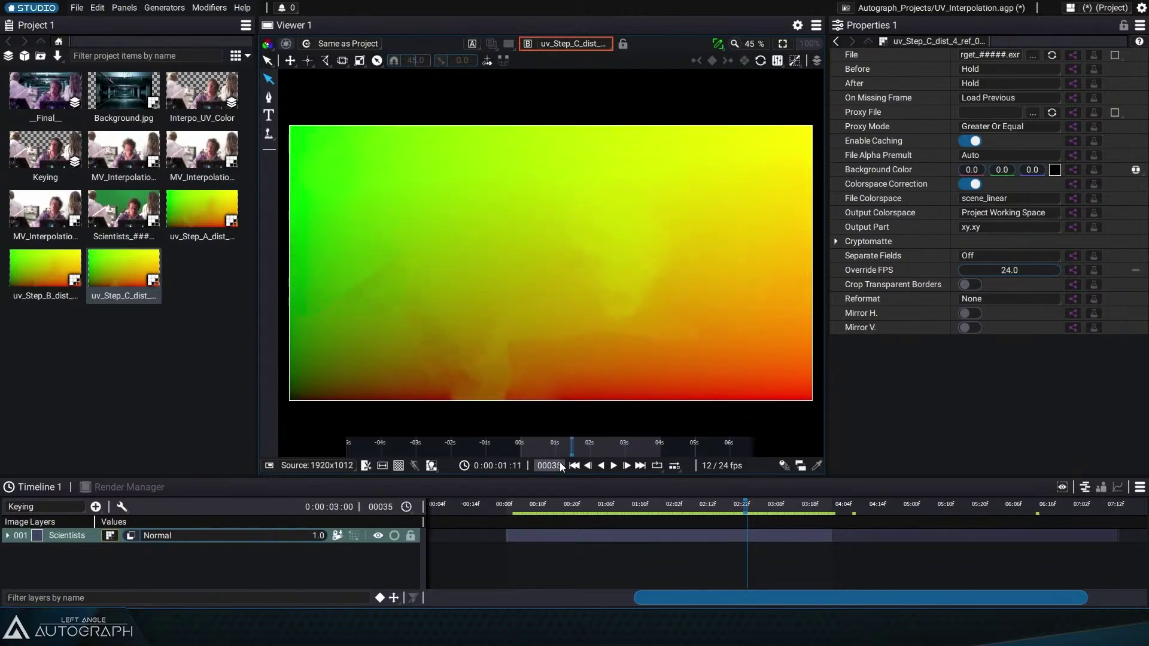
Step: Open the Interpo_UV_Color composition, make the timeline area taller, and hide every layer except Keyframes_A_Painted
double_click(204, 93)
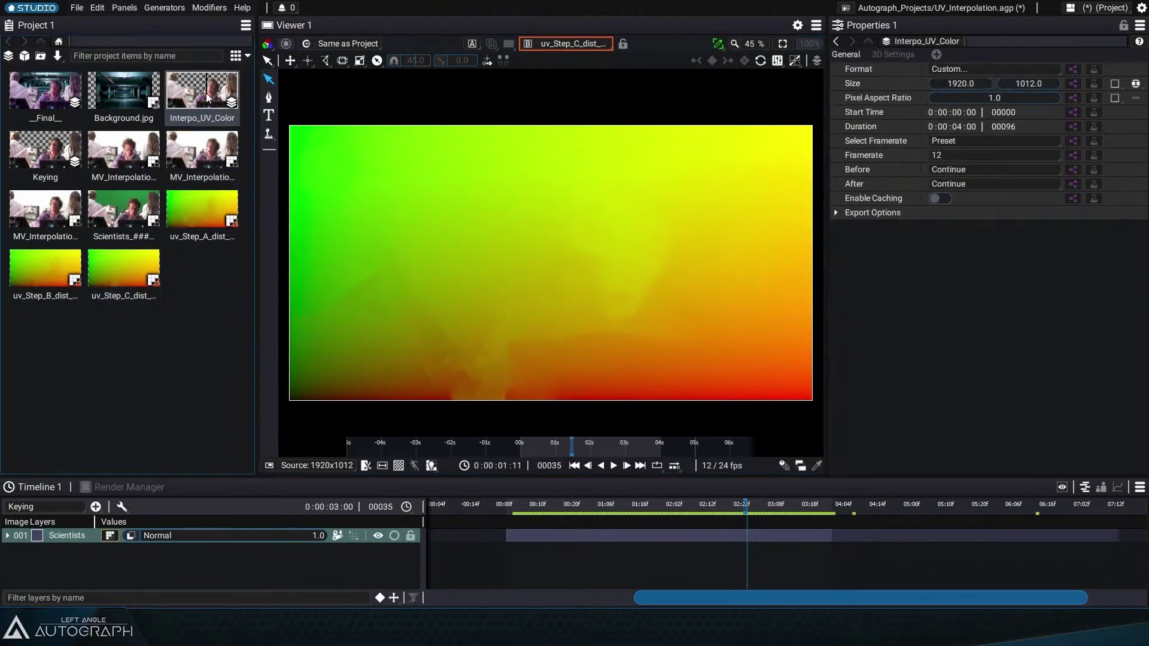
drag(377, 478, 368, 427)
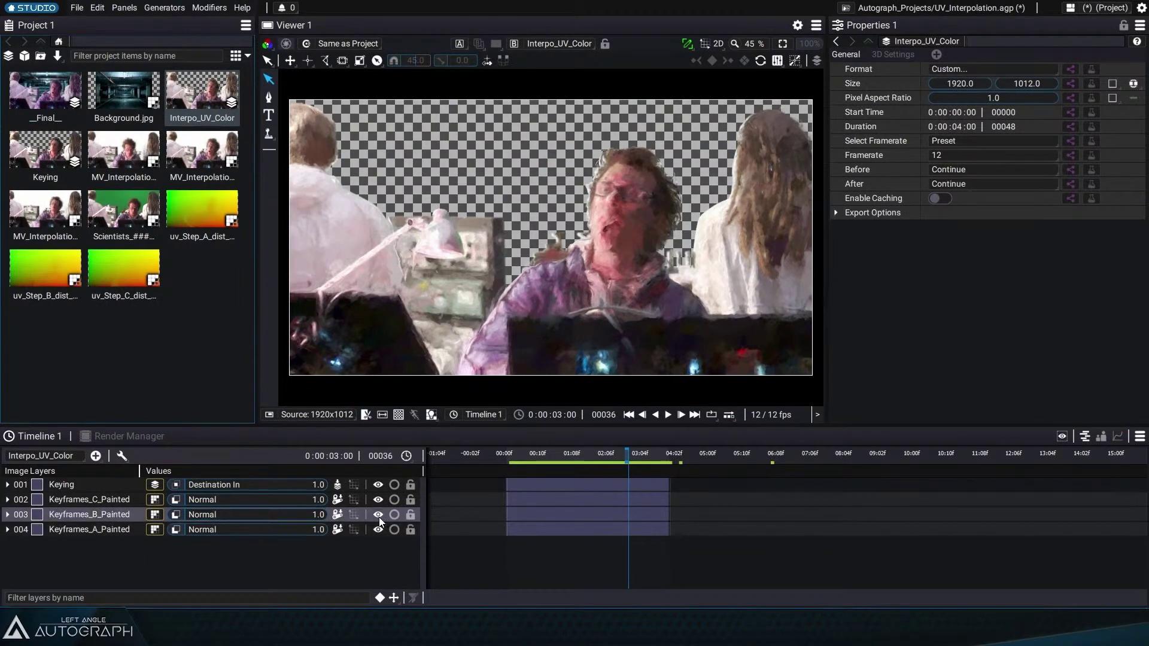
drag(379, 517, 381, 484)
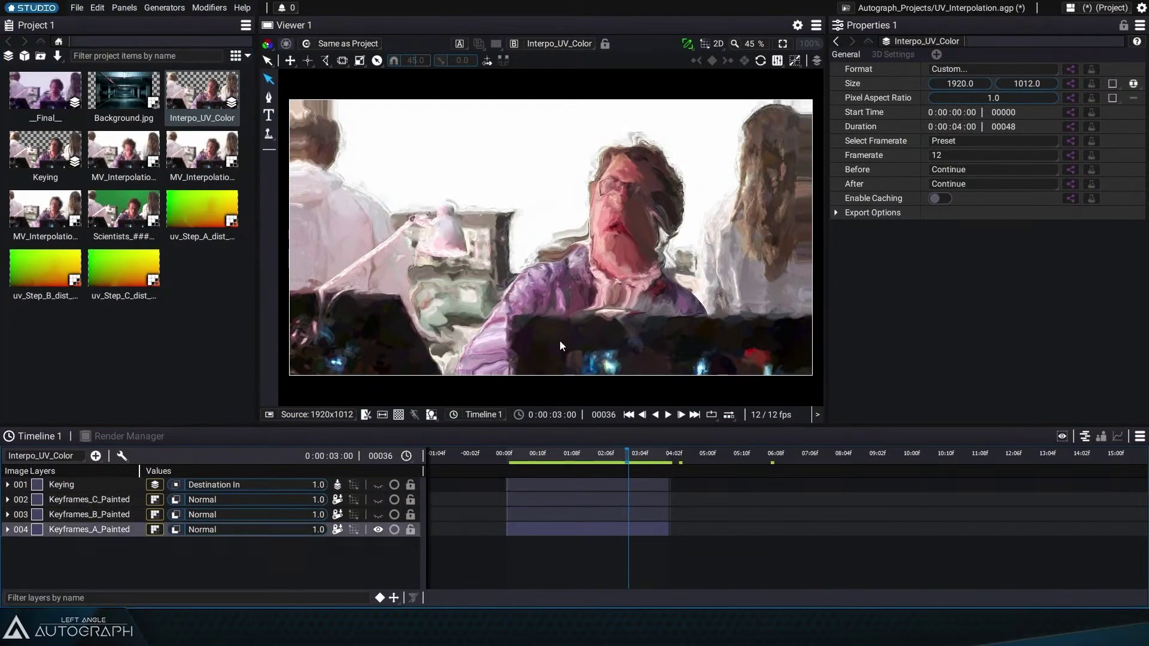
Step: Widen the viewer and scrub from the start to examine how Keyframes_A_Painted deforms over time
click(507, 455)
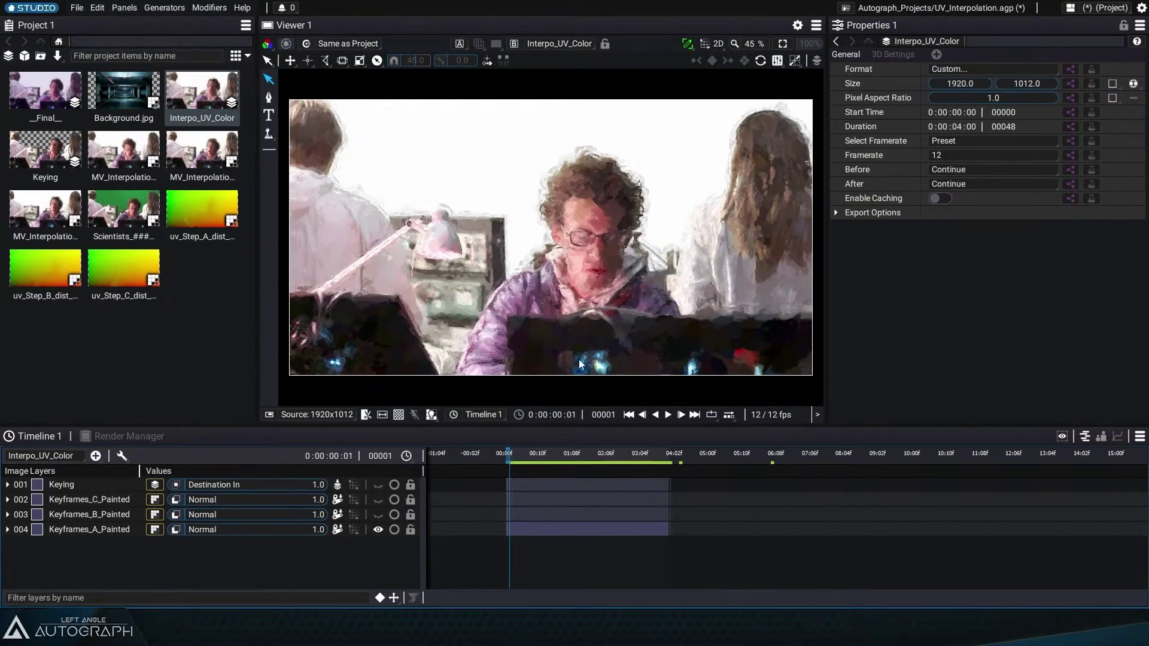
drag(828, 186, 871, 186)
drag(517, 461, 608, 459)
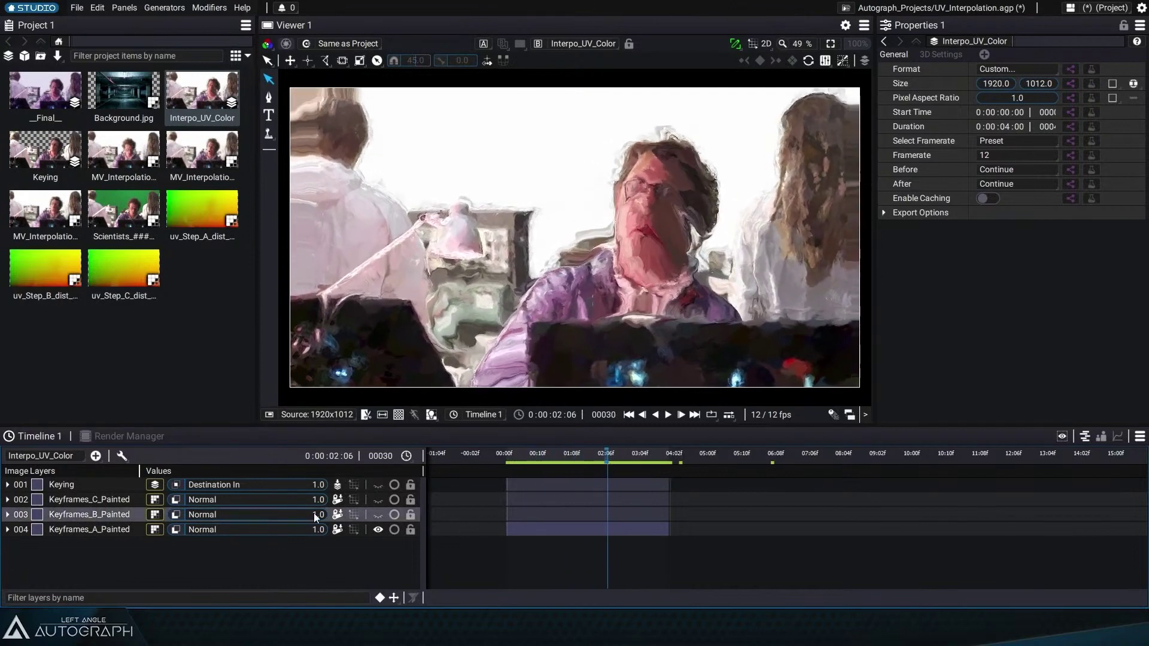
Step: Show only the Keyframes_B_Painted layer and scrub backwards to examine its deformation and dissolve
click(378, 514)
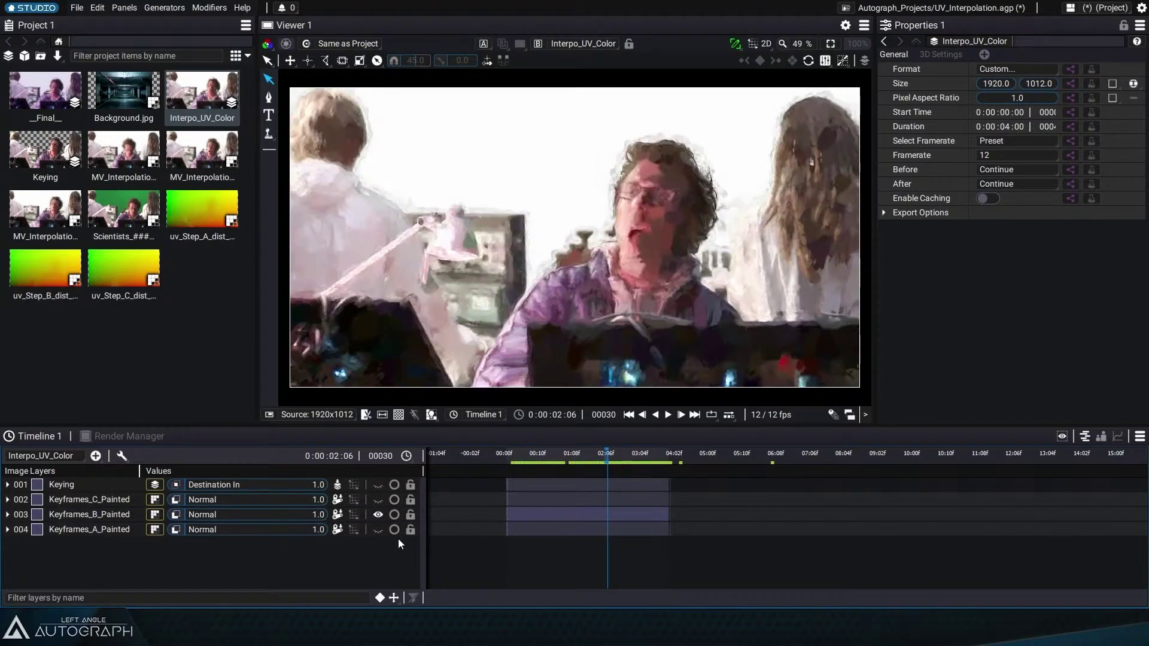
mouse_move(596, 458)
mouse_down()
mouse_move(569, 458)
mouse_move(586, 459)
mouse_up()
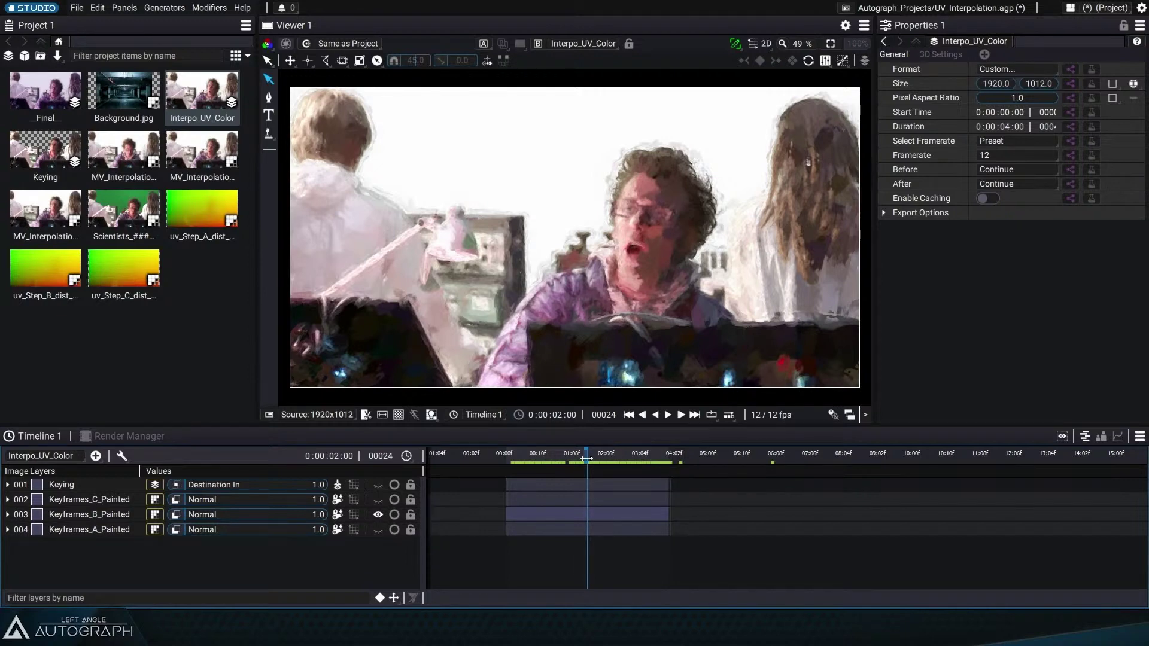
drag(587, 459, 563, 469)
Step: Select Keyframes_B_Painted, display its Noise mask in the viewer, and scrub to examine the mask's animation
click(81, 514)
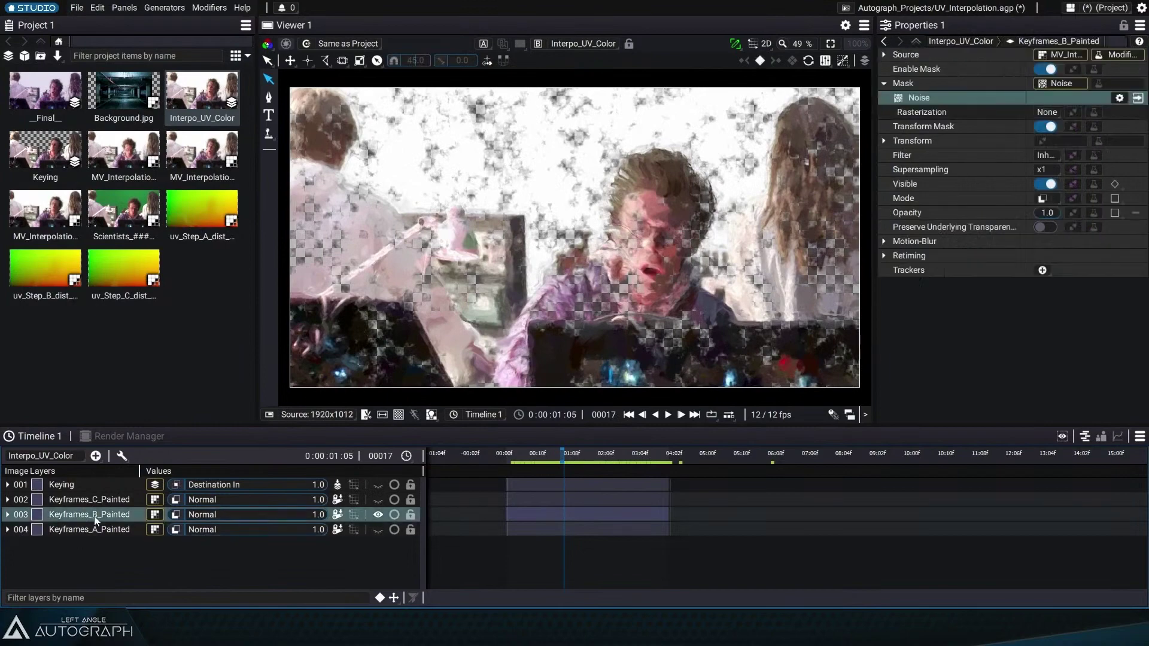
click(921, 99)
double_click(921, 100)
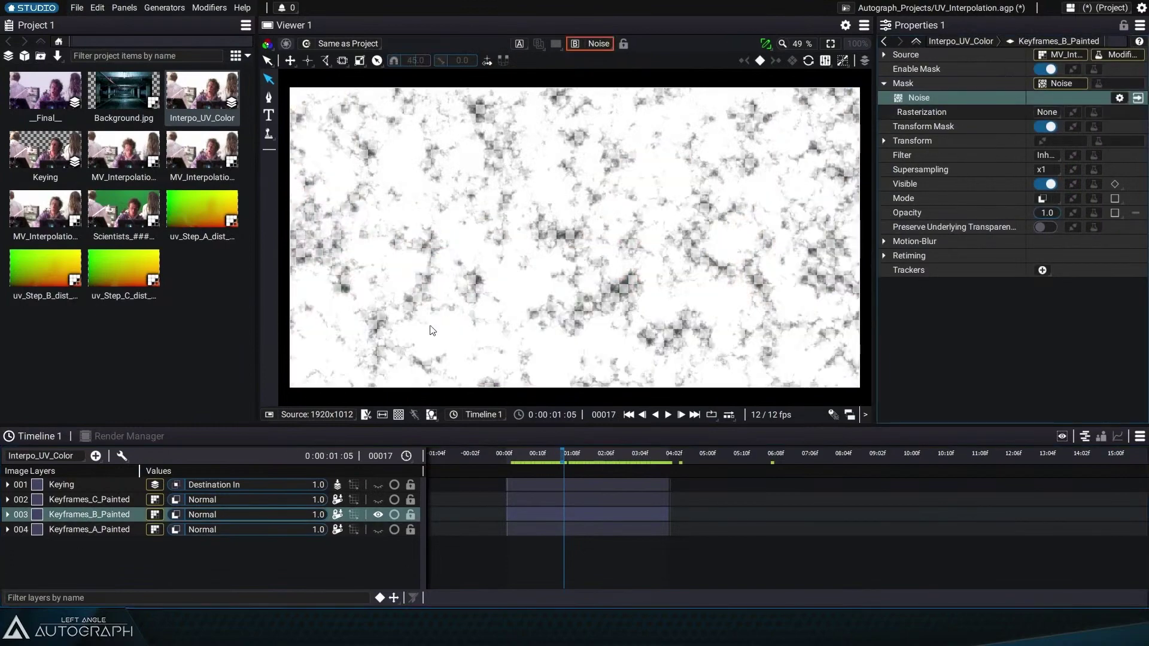
mouse_move(564, 456)
mouse_down()
mouse_move(525, 457)
mouse_move(569, 456)
mouse_up()
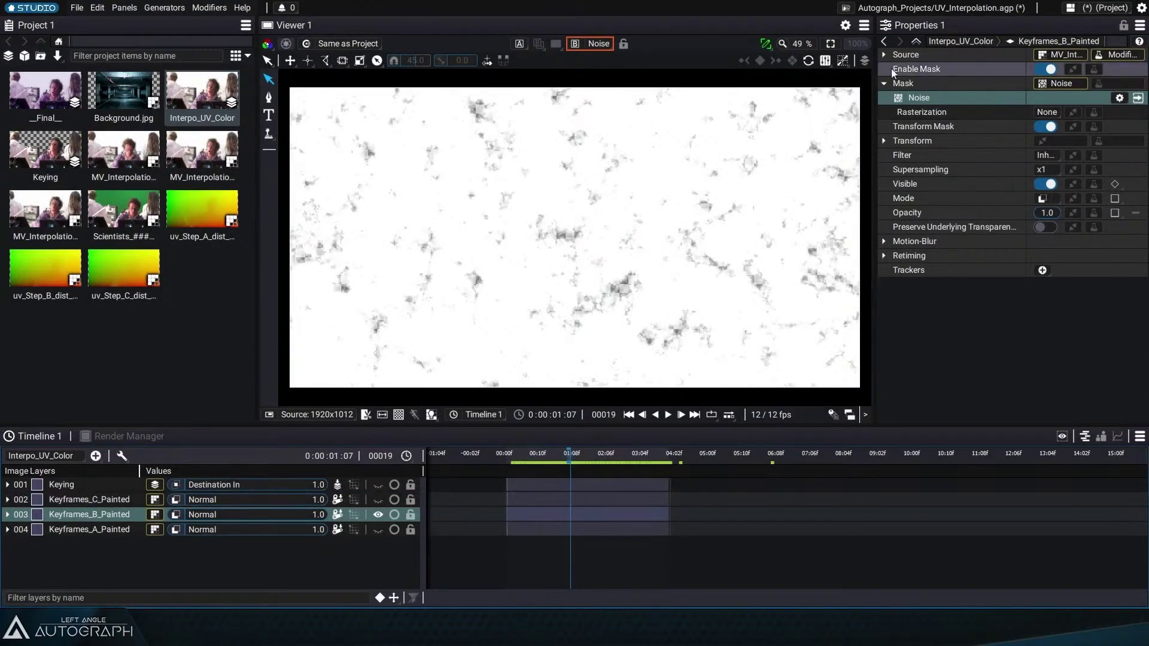
Step: Play the Keying composition in the viewer, return the viewer to Interpo_UV_Color, and scrub the masked layer
click(594, 46)
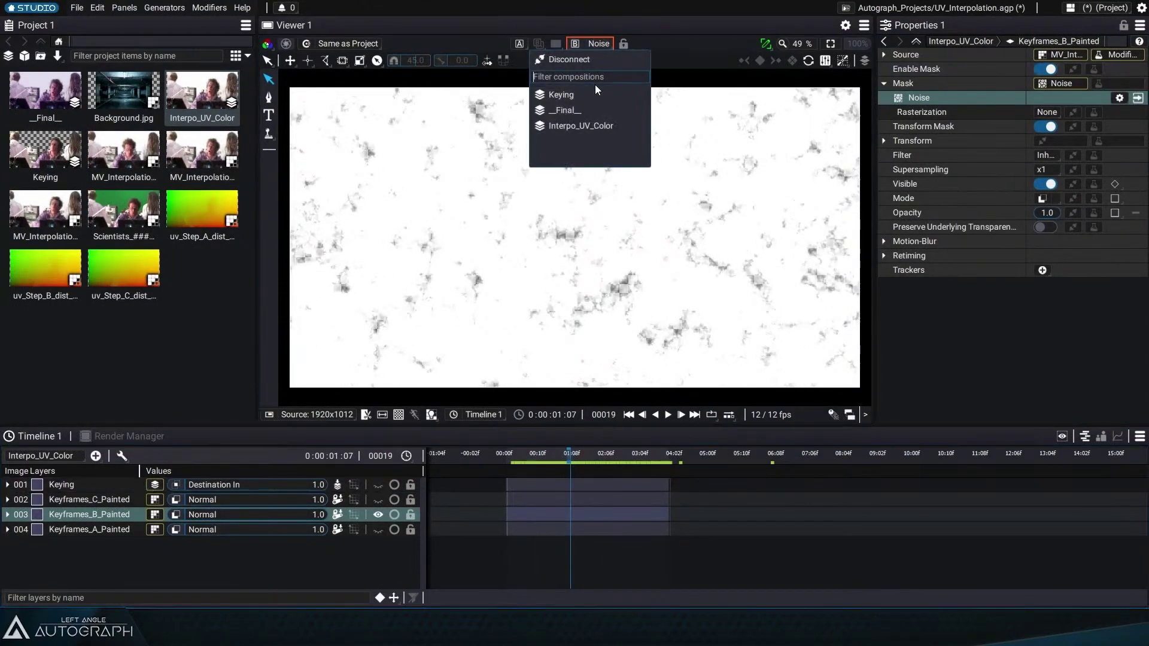
click(600, 100)
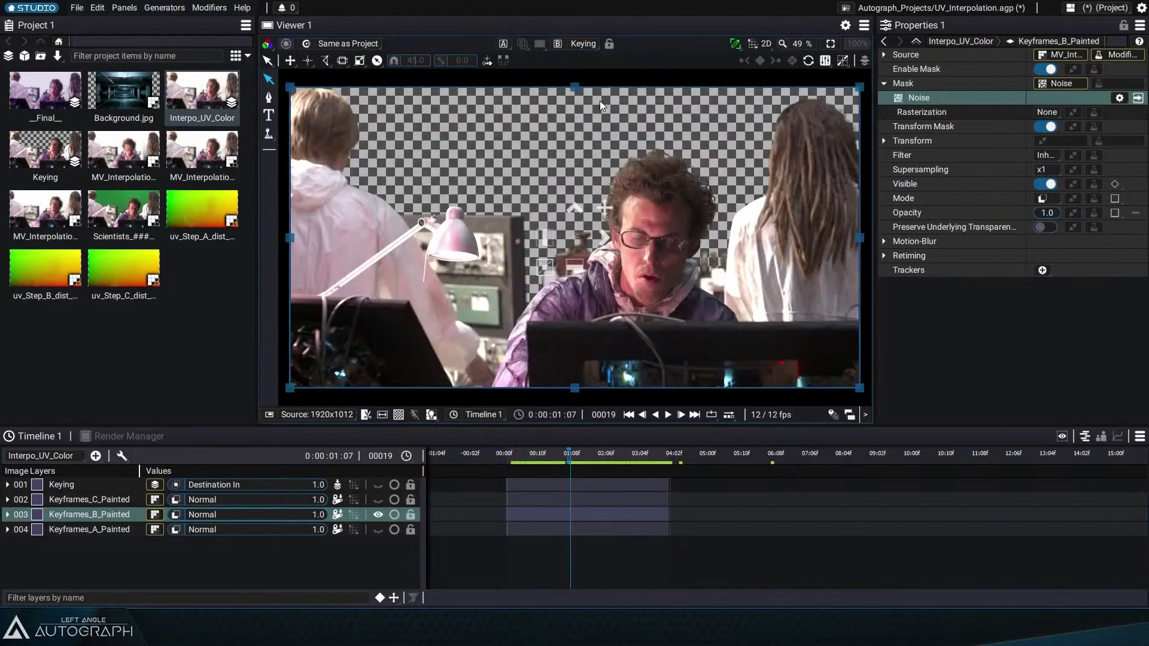
key(space)
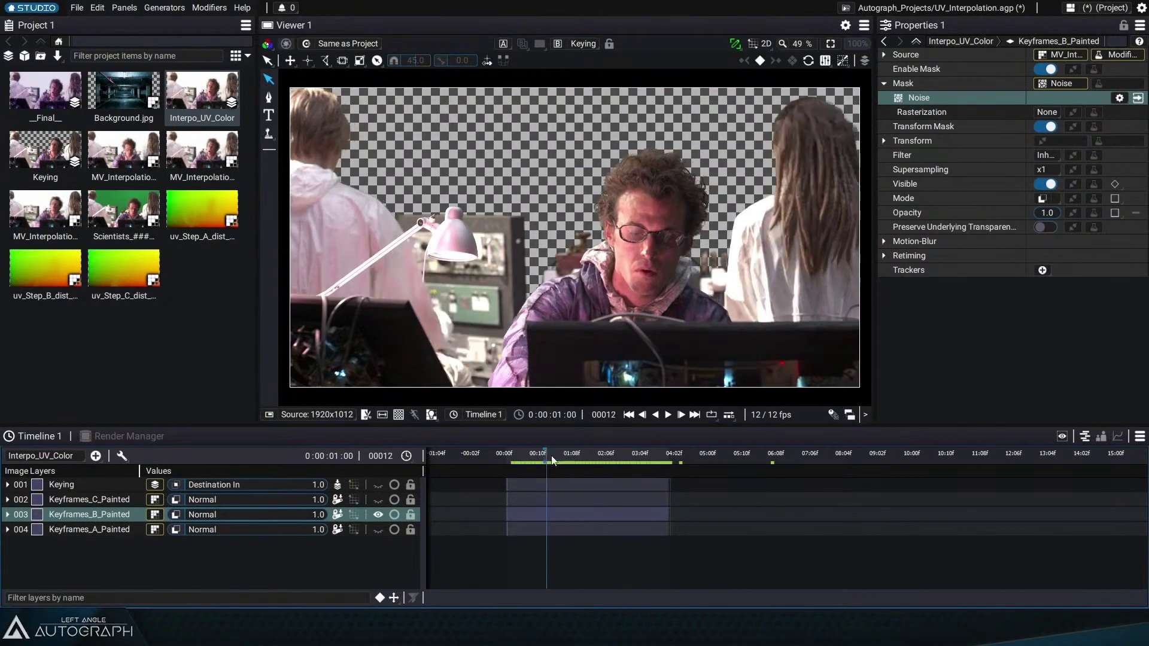
click(584, 44)
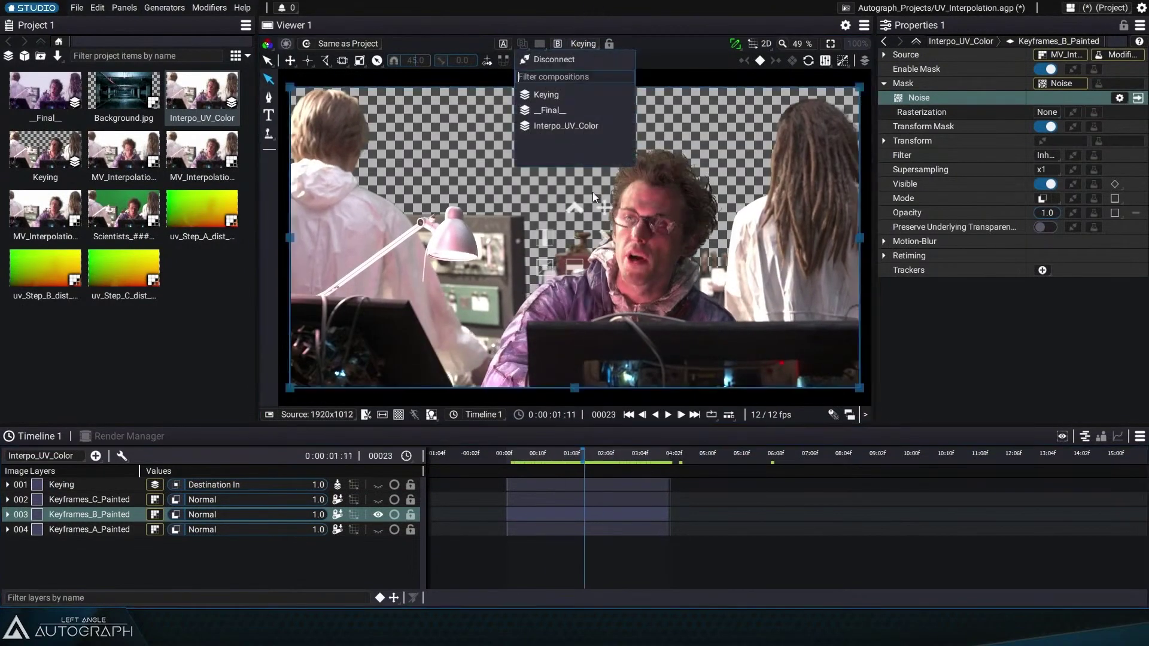
click(604, 130)
mouse_move(577, 469)
mouse_down()
mouse_move(558, 456)
mouse_move(591, 456)
mouse_up()
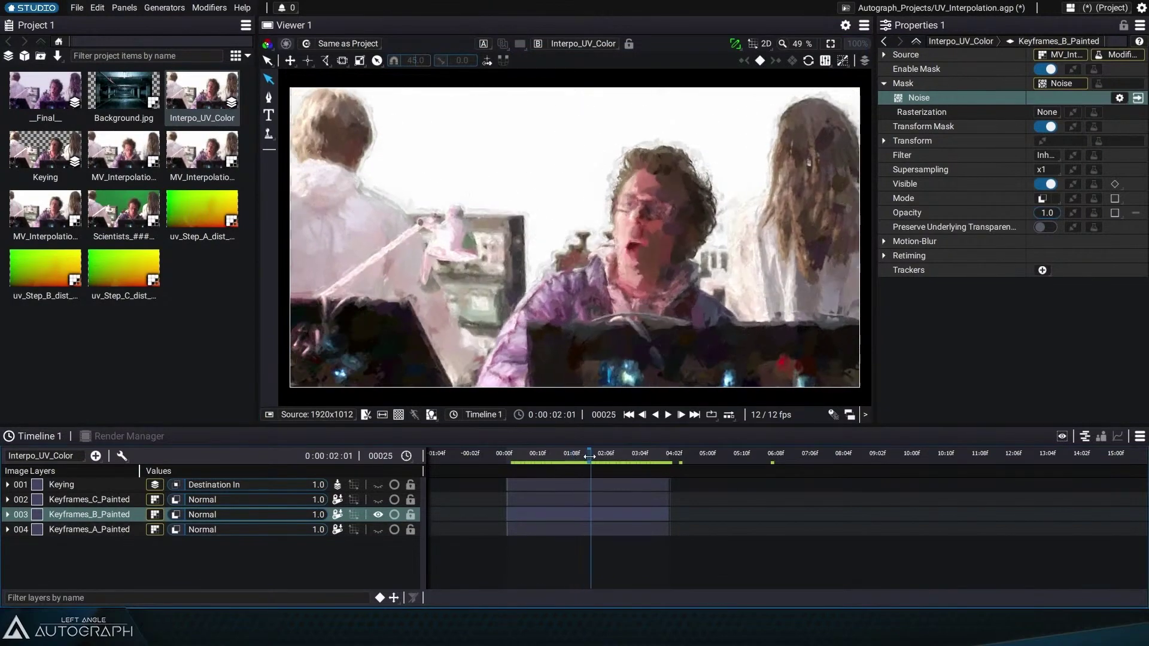
Step: Disable the mask on Keyframes_B_Painted to review the layer without it, and enable the mask again
click(1053, 70)
mouse_move(589, 454)
mouse_down()
mouse_move(507, 466)
mouse_move(643, 464)
mouse_move(589, 465)
mouse_up()
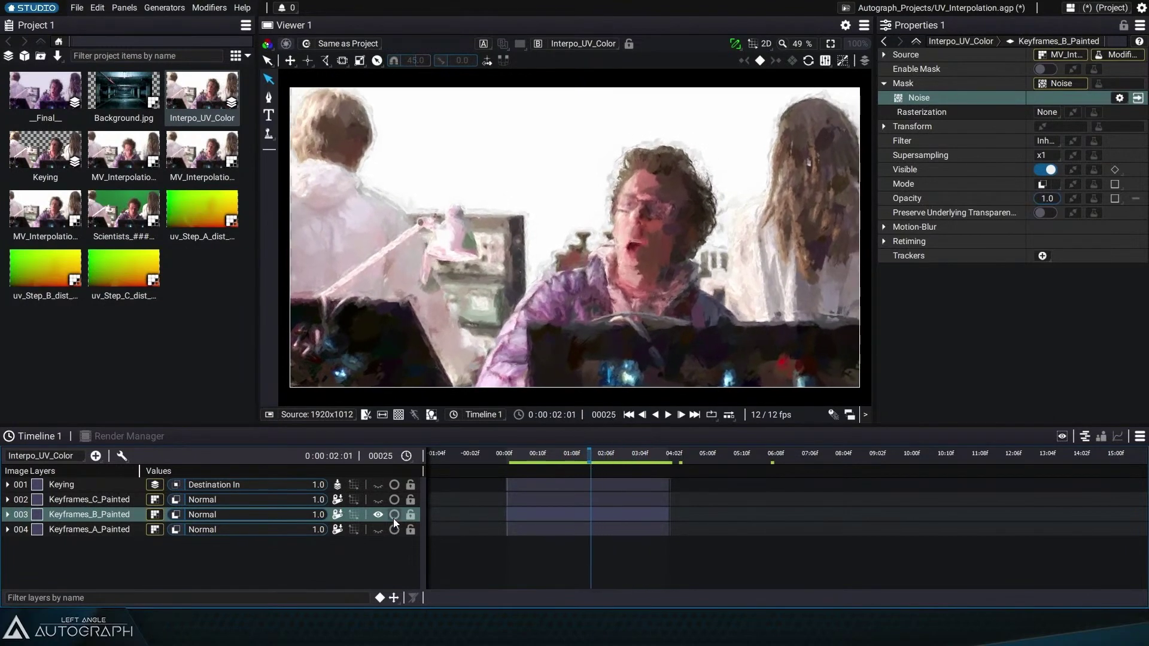
click(378, 514)
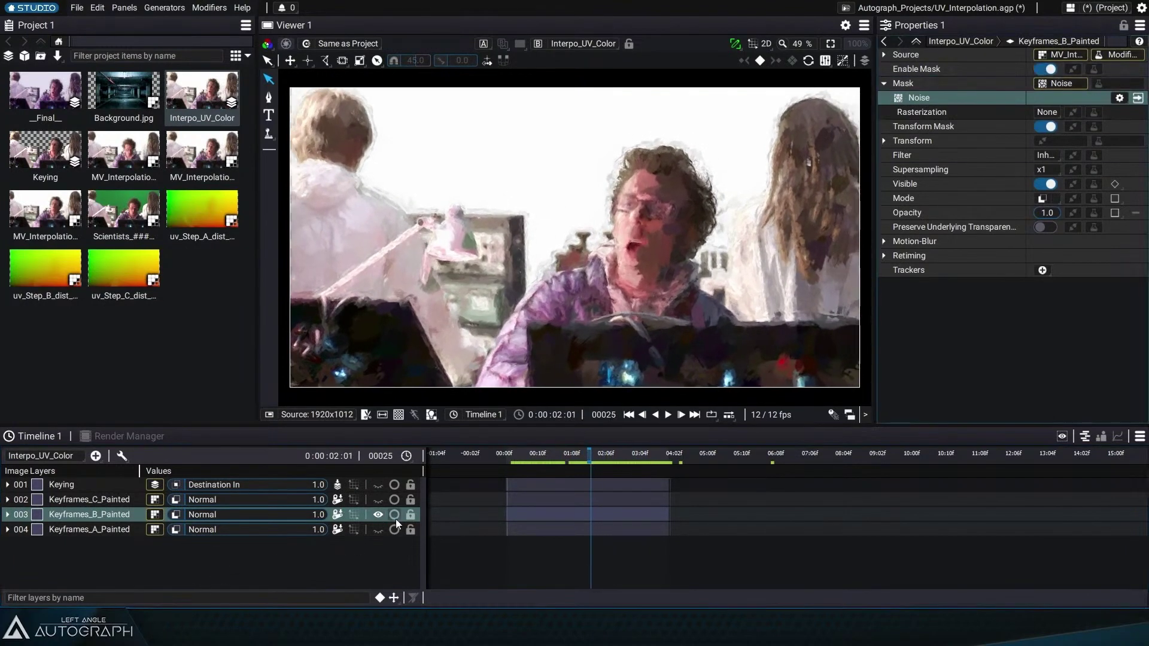
Step: Show only the Keyframes_C_Painted layer, disable its mask, and scrub backwards from the end to examine its deformation
click(380, 515)
drag(585, 451, 665, 456)
click(74, 501)
click(1048, 69)
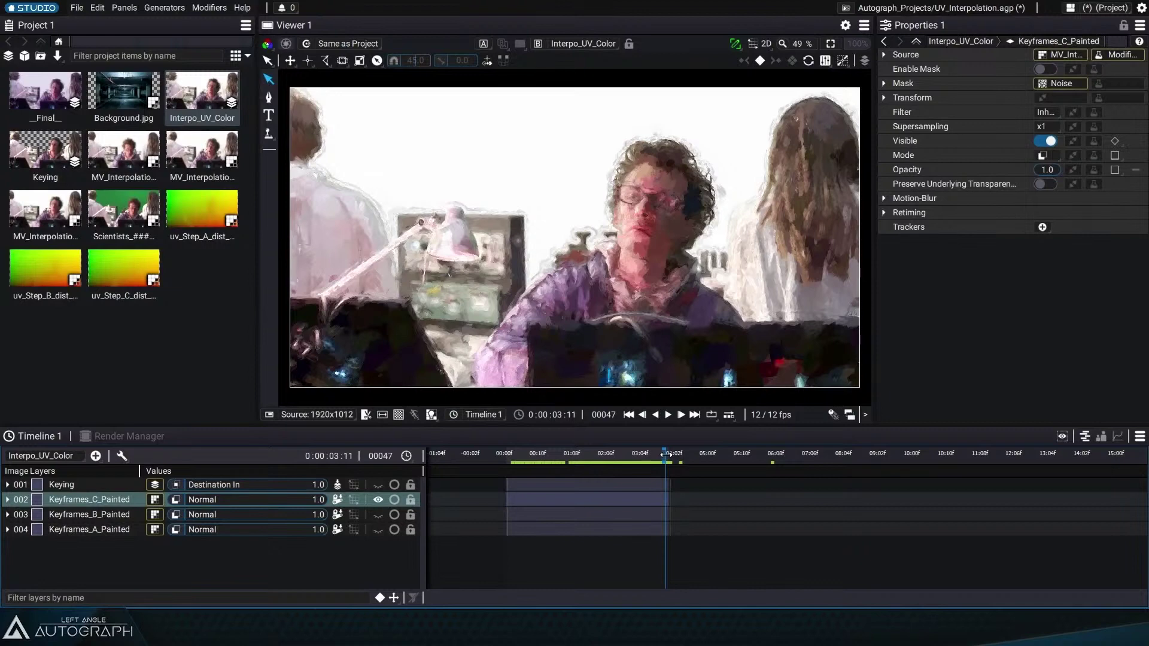
drag(666, 456, 611, 456)
Step: Show all three painted keyframe layers, enable the mask on Keyframes_C_Painted again, and scrub through the blended result
click(379, 501)
drag(377, 530, 379, 501)
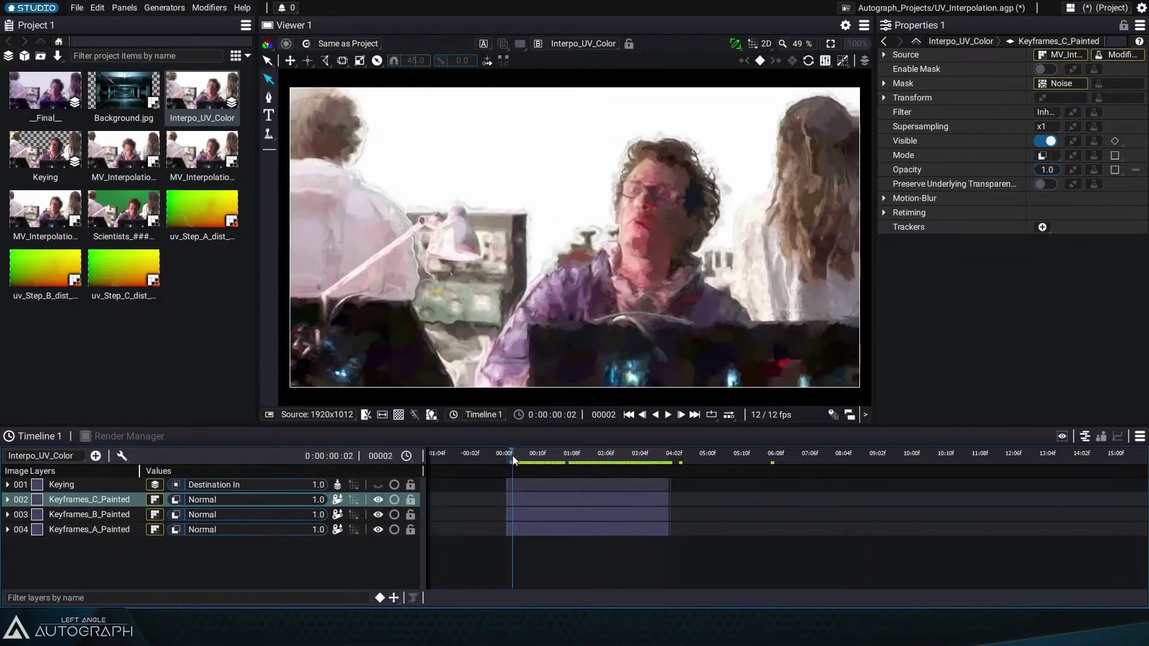
click(540, 455)
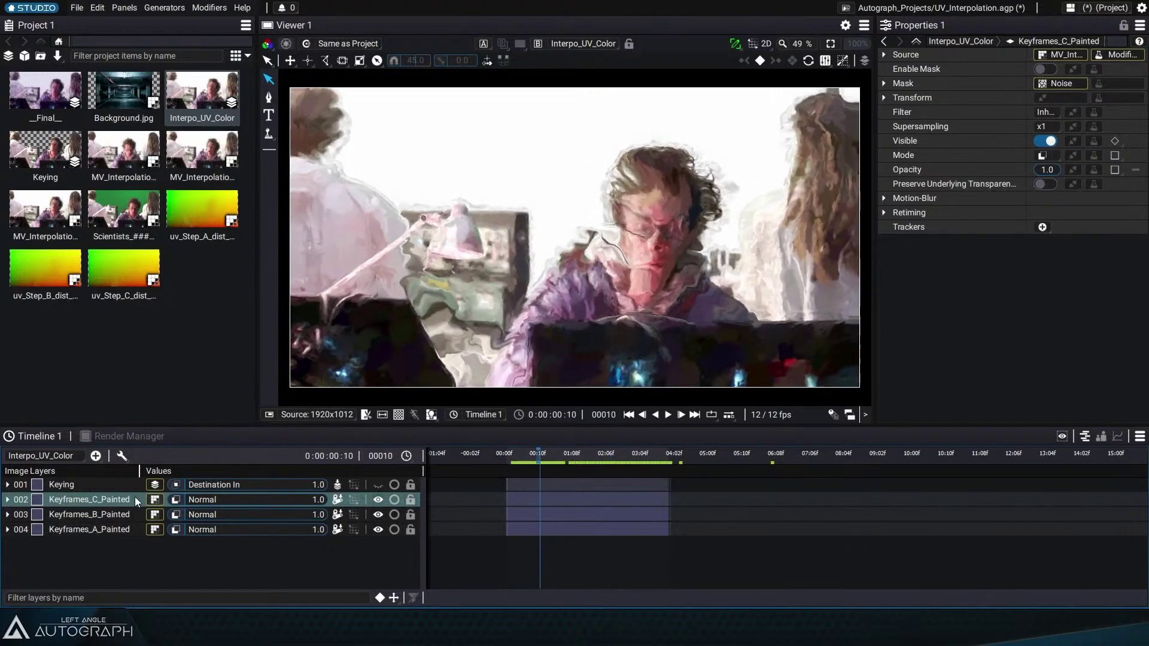
click(1049, 70)
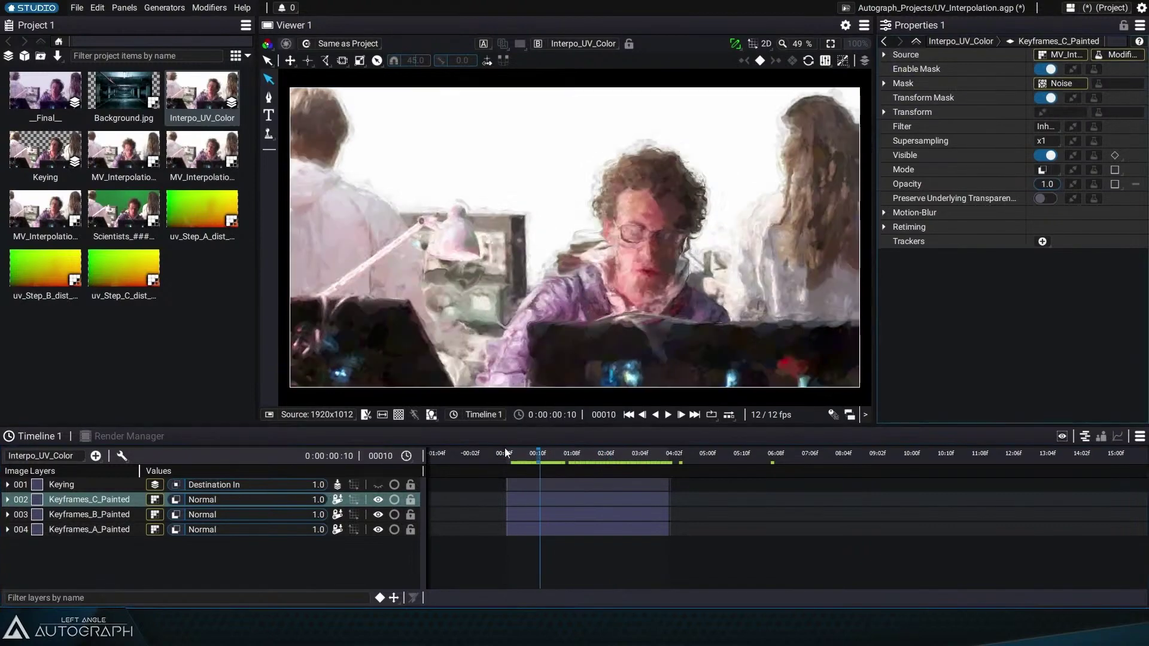
click(507, 457)
drag(507, 459, 604, 456)
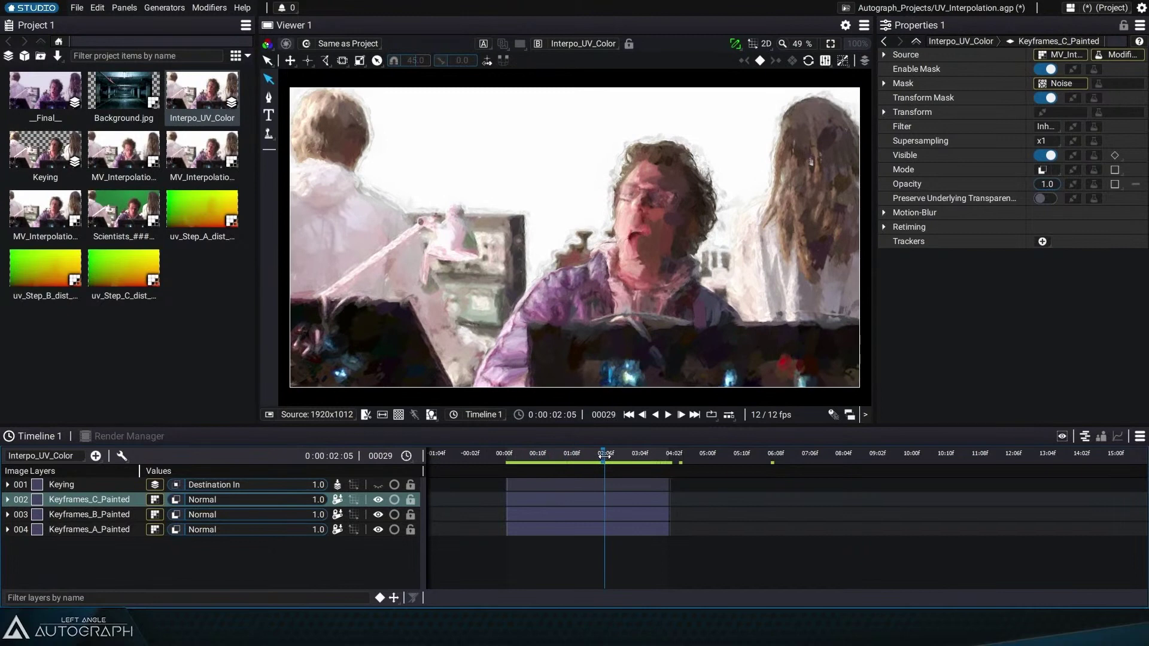
Step: Return to the first frame, make the Keying layer visible to cut out the background, and scrub the result
click(630, 414)
click(49, 484)
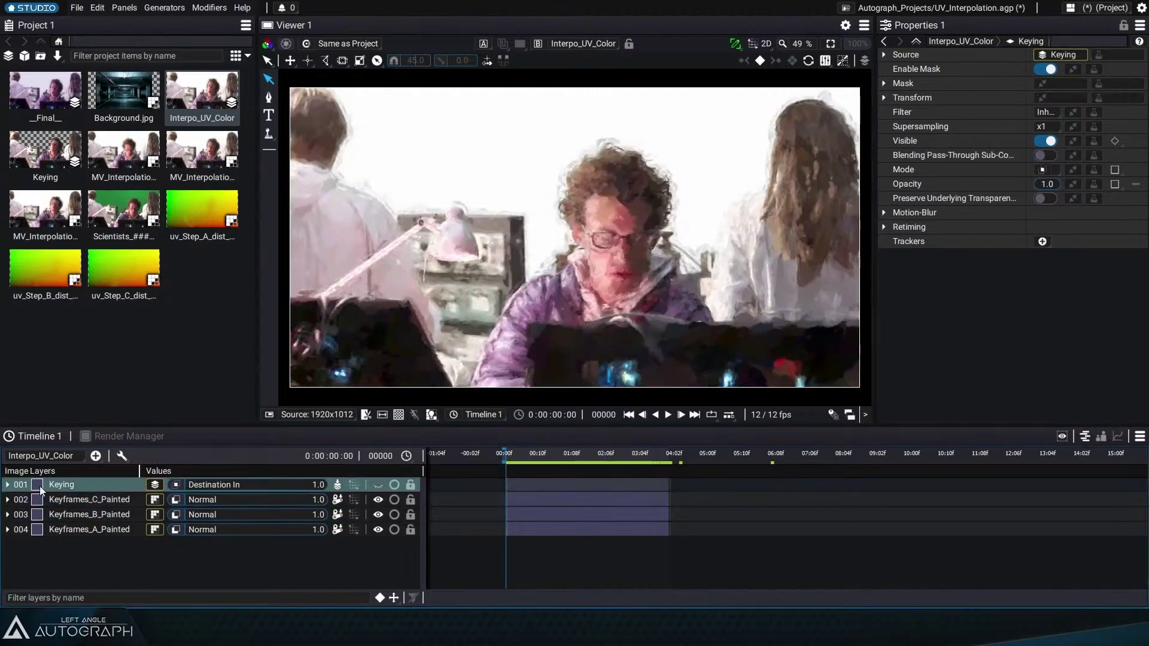
click(378, 484)
click(545, 455)
drag(549, 456, 641, 456)
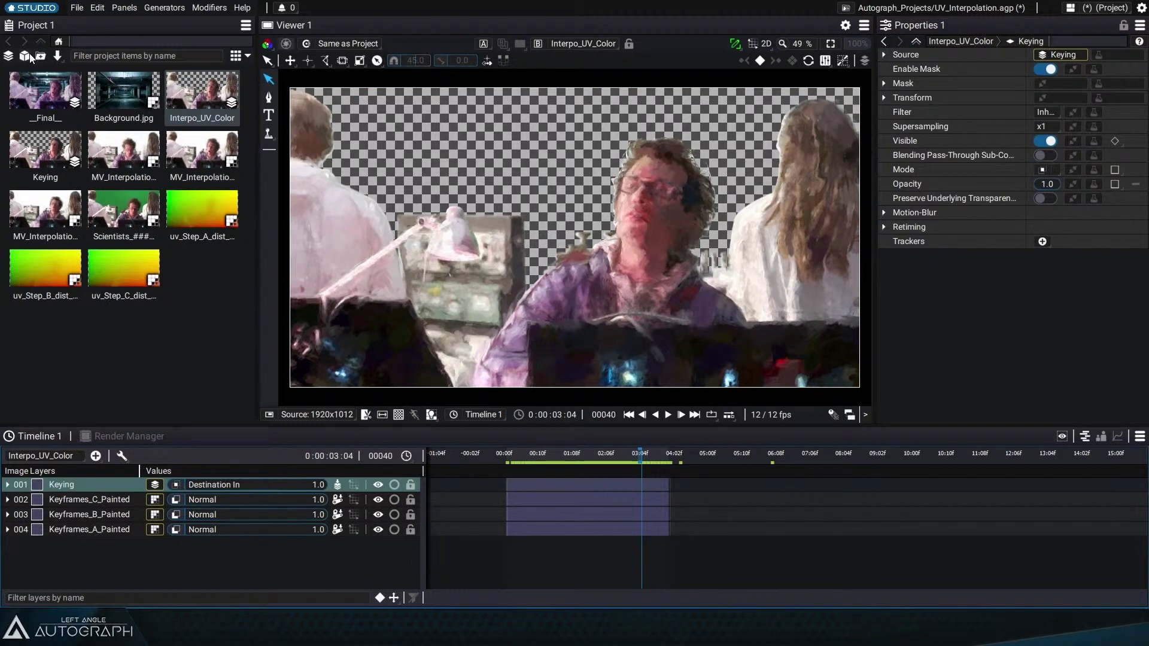
Step: Open the __Final__ composition and inspect the Noise settings under the Background.jpg layer
double_click(44, 102)
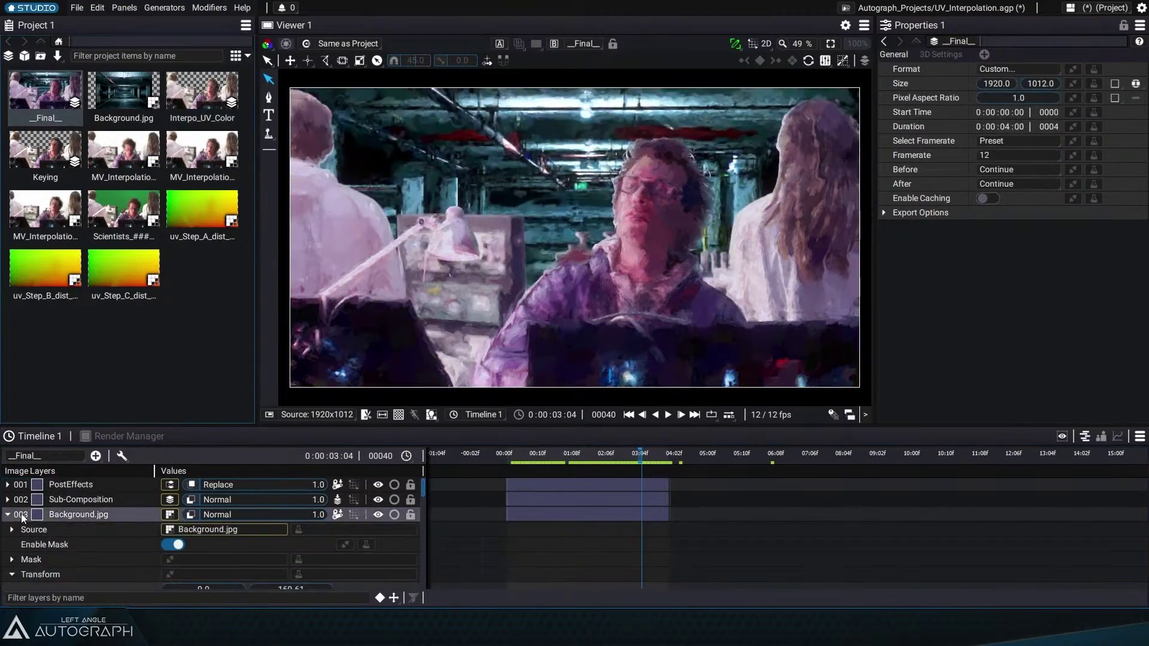
click(58, 515)
scroll(128, 553, down, 5)
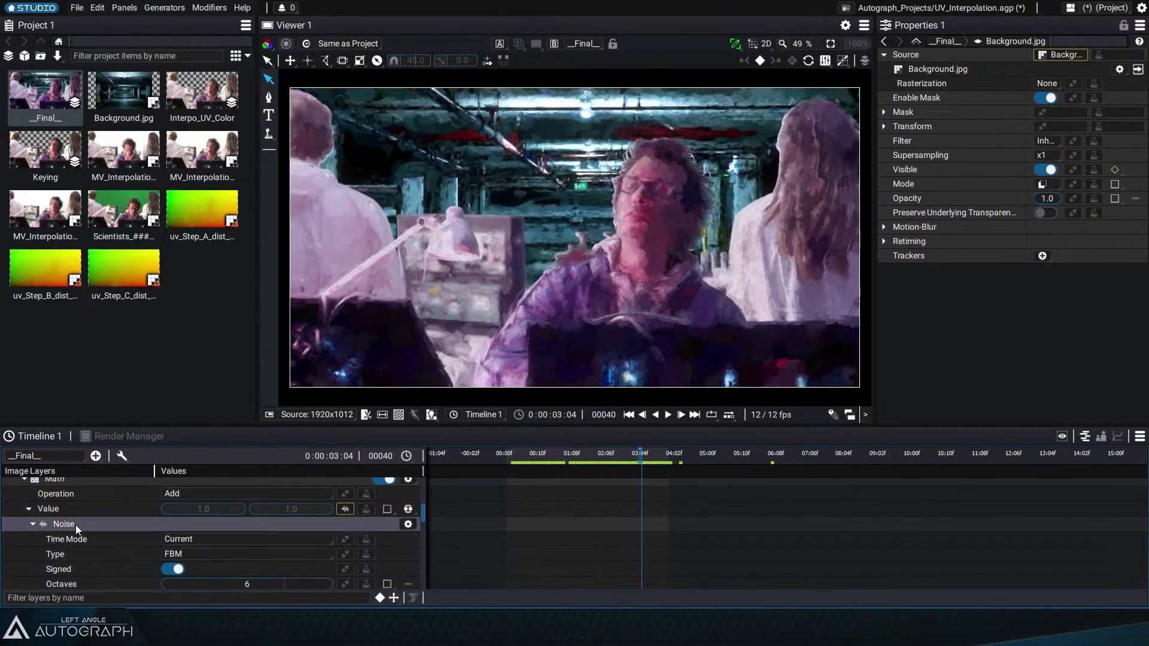
Step: Examine the painted characters and background of the __Final__ composition up close while scrubbing its timeline
click(596, 454)
scroll(576, 279, up, 3)
drag(591, 455, 638, 446)
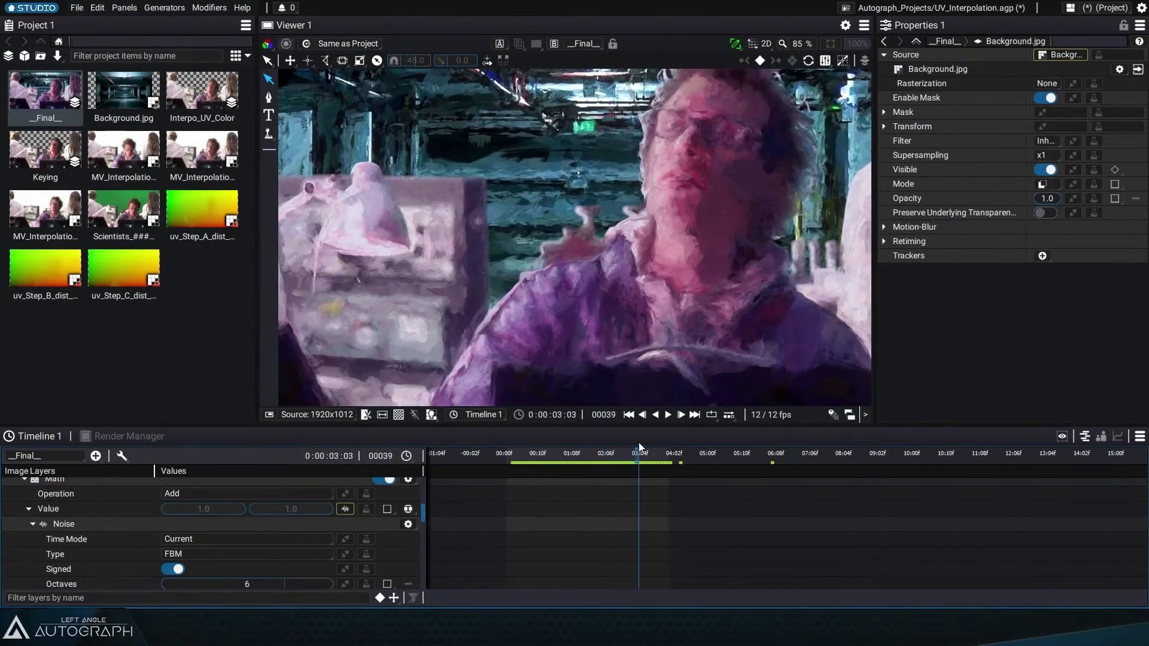
mouse_move(574, 476)
mouse_down()
mouse_move(541, 487)
mouse_move(563, 487)
mouse_up()
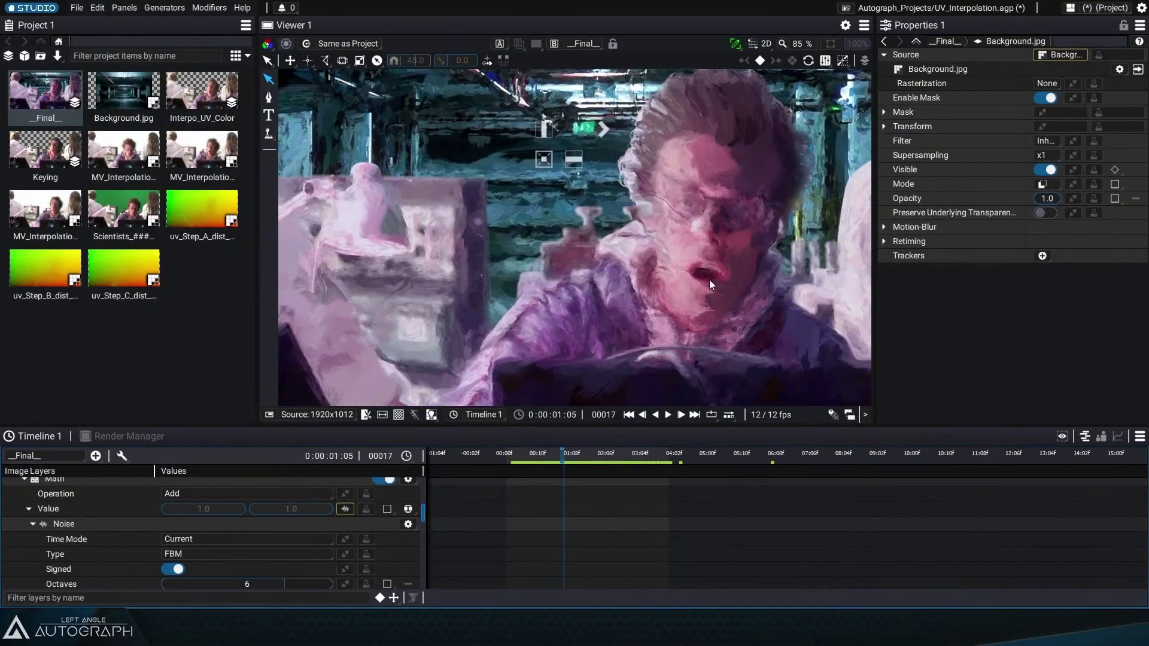
drag(580, 457, 630, 453)
drag(659, 457, 578, 458)
click(593, 458)
drag(324, 288, 778, 292)
drag(591, 460, 528, 461)
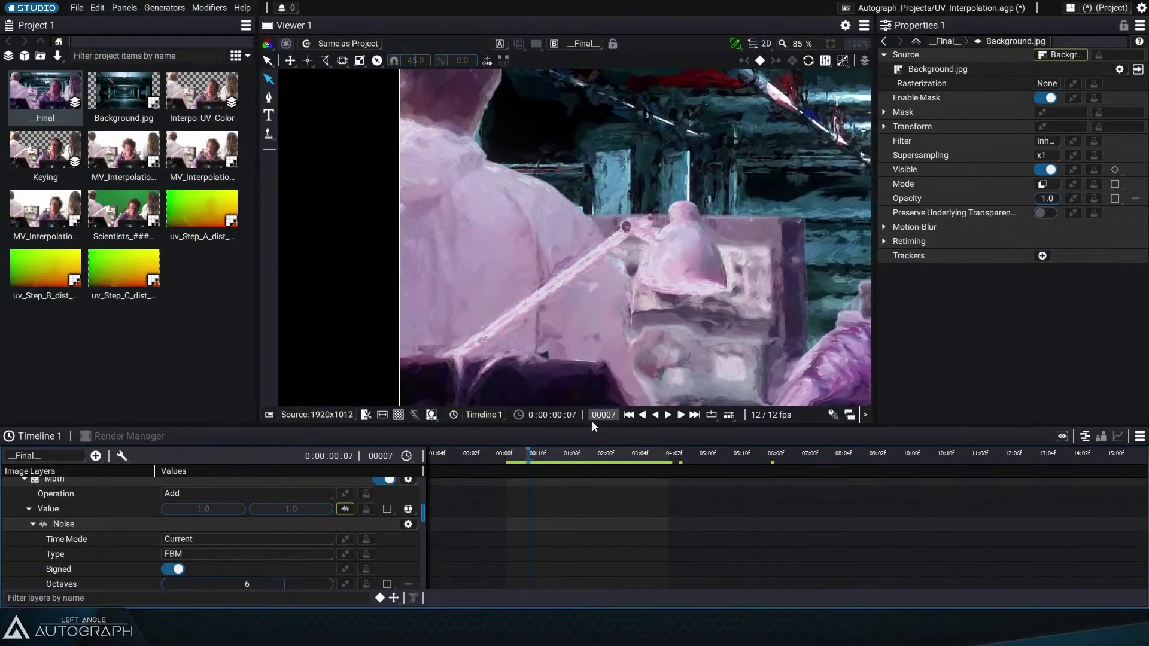
Step: Scrub through the close-up of the __Final__ composition, fit the whole frame in the viewer, and scrub it again
click(533, 458)
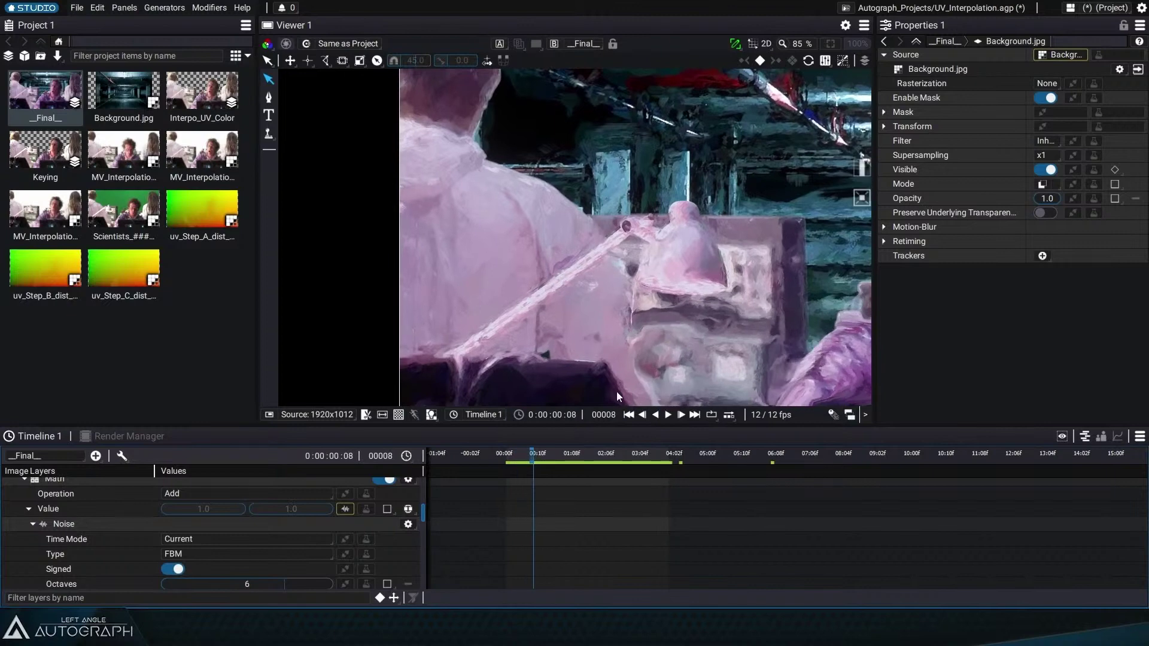
drag(536, 458, 579, 461)
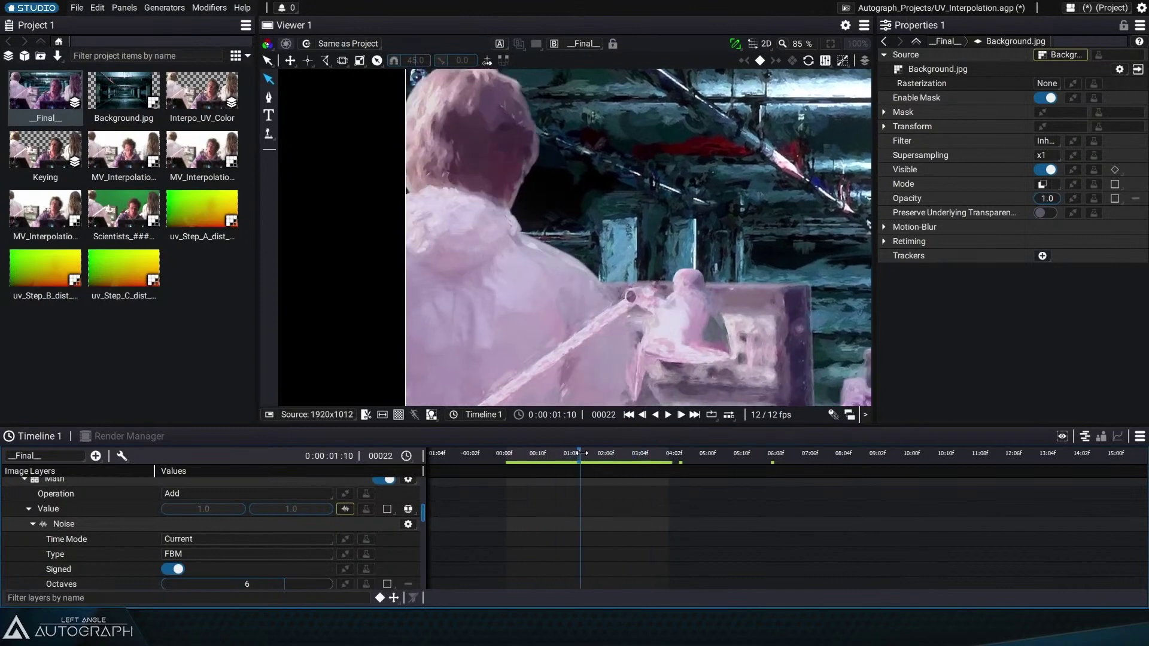
scroll(639, 312, down, 2)
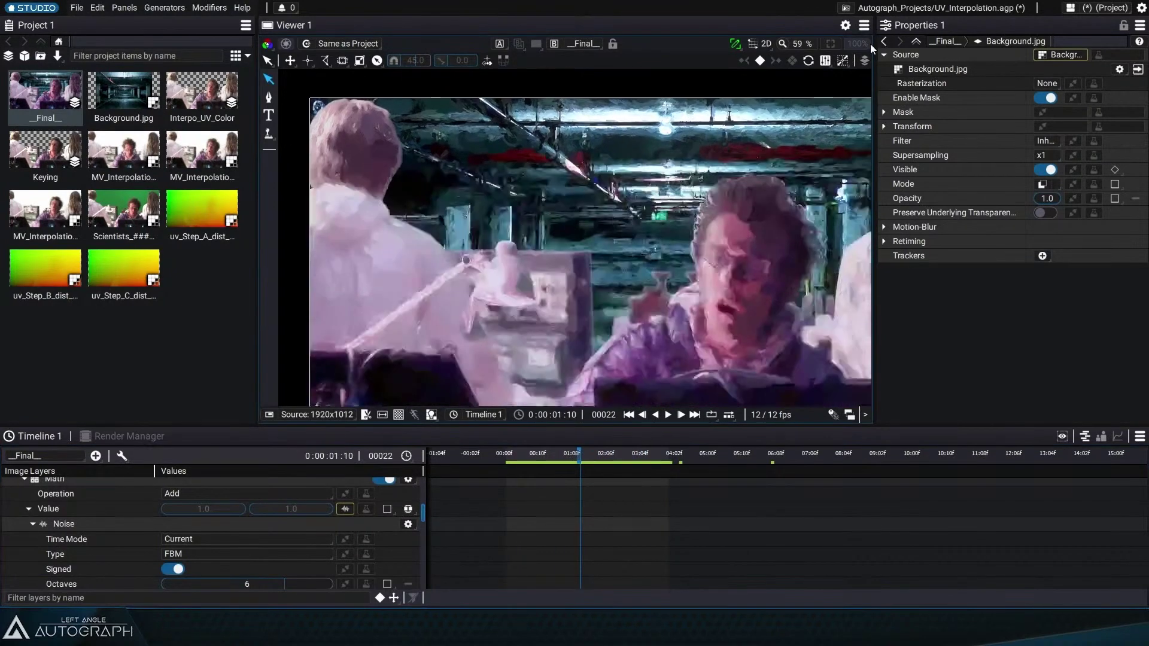
click(830, 44)
drag(548, 455, 610, 458)
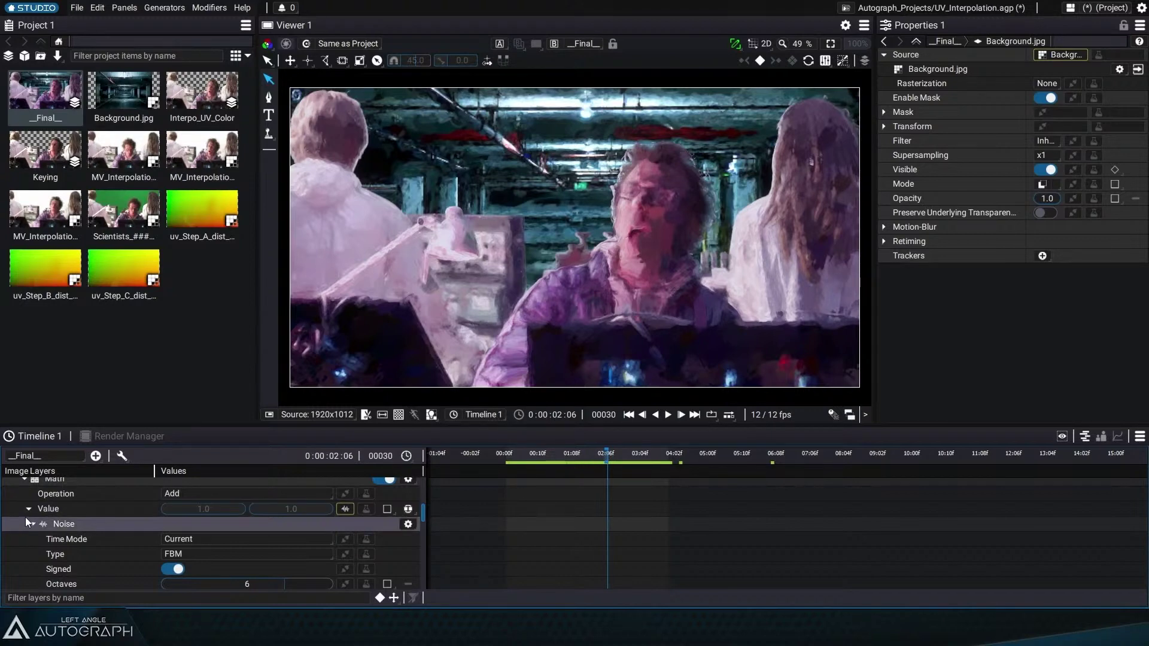
Step: Open the Interpo_UV_Color composition to view its keyed, painted layers, and return to the __Final__ composition
scroll(25, 518, up, 10)
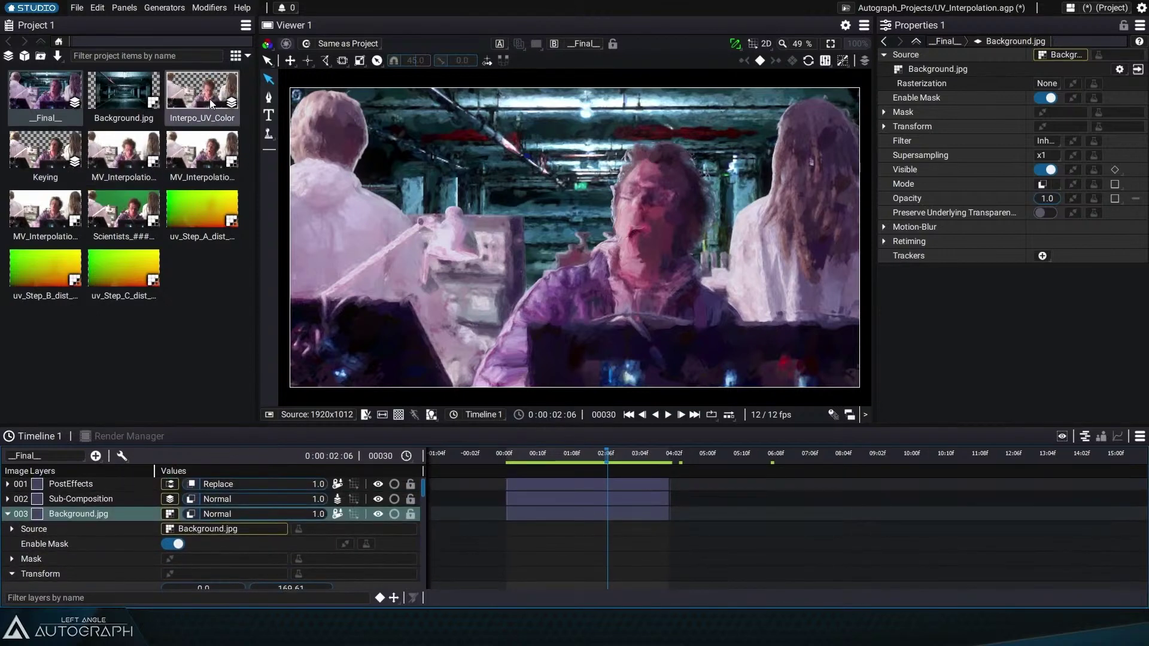
double_click(210, 99)
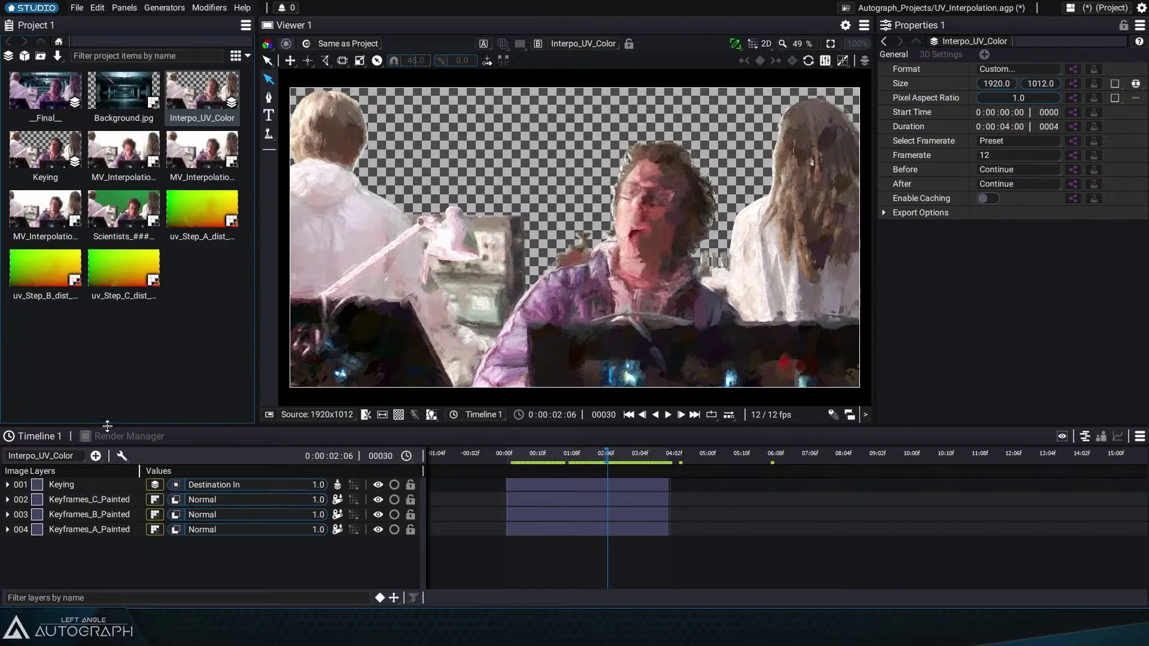
double_click(37, 108)
Step: Play back the full-frame __Final__ composition and scrub around its middle section to review the painted animation
drag(537, 460, 550, 456)
key(space)
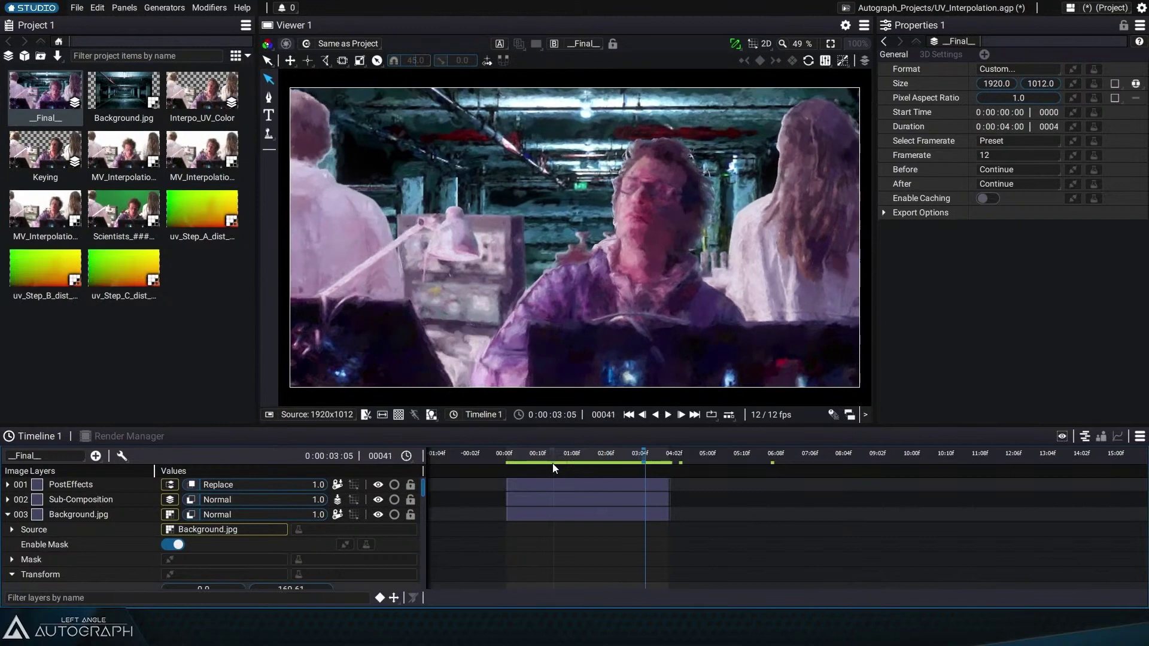
click(592, 453)
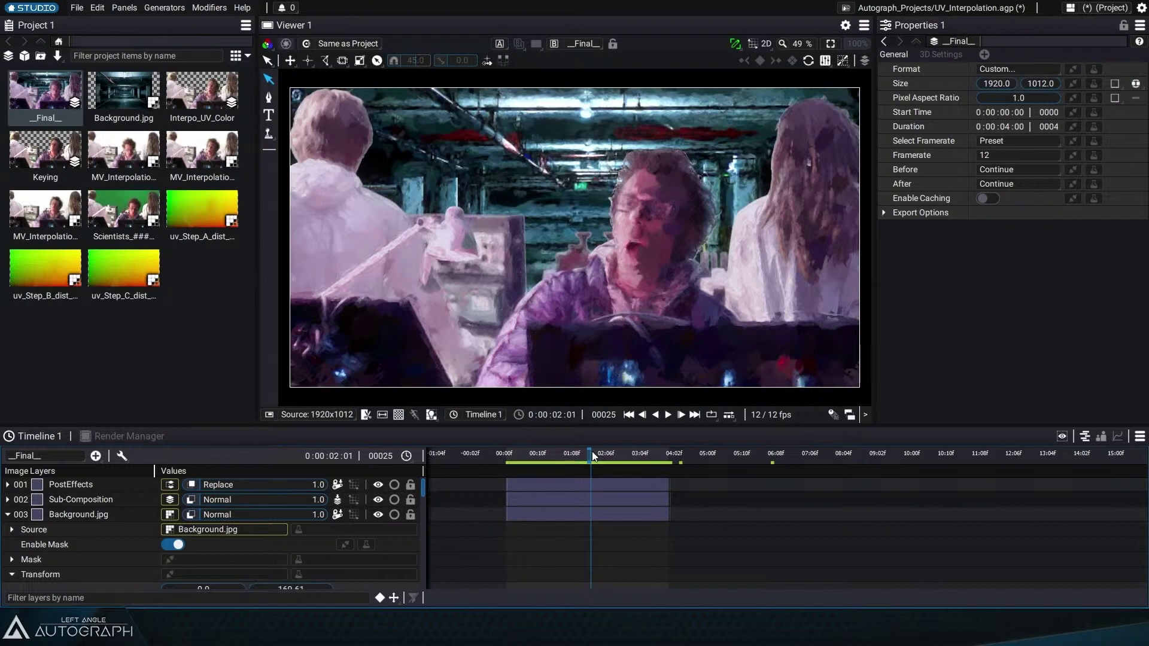
drag(591, 458, 594, 457)
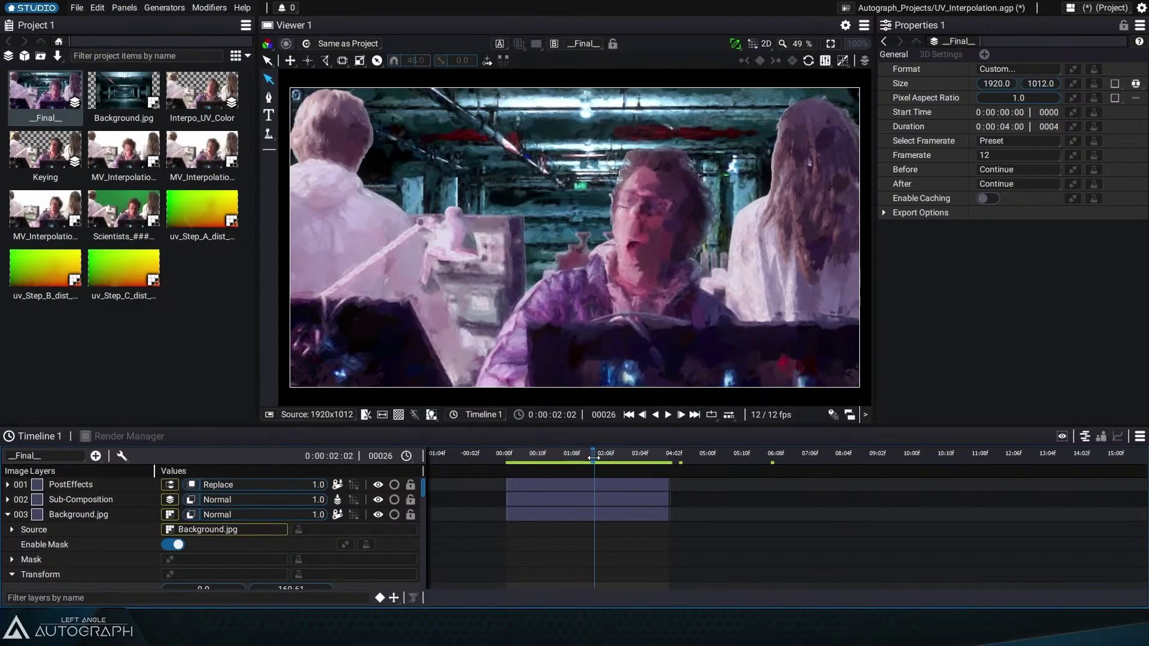
drag(594, 457, 569, 458)
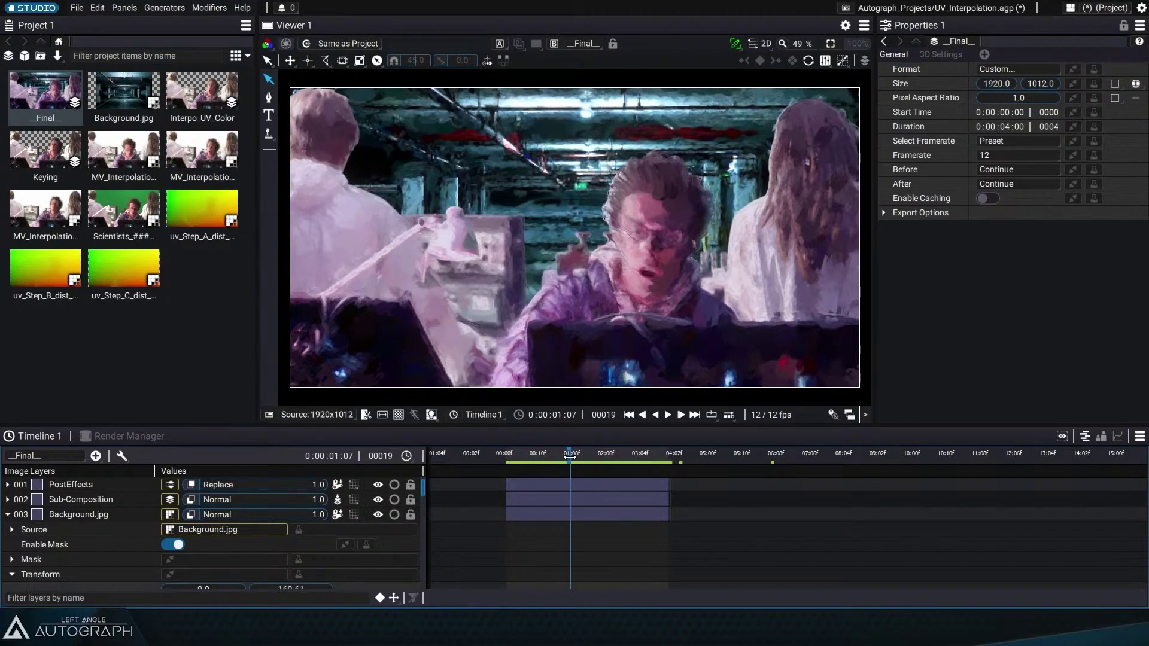